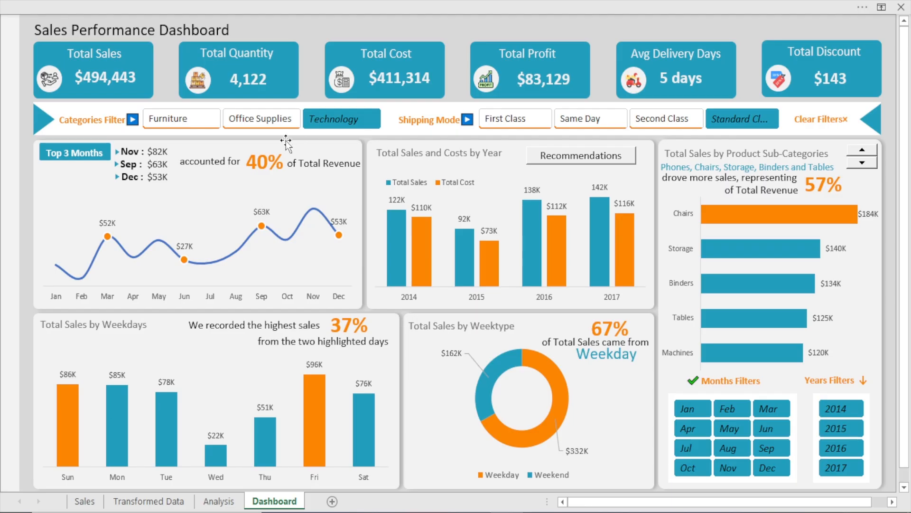
Try the dashboard's category and shipping mode filters, switching between Office Supplies, Furniture, Technology and First Class
{"action": "left_click", "coordinate": [256, 119]}
{"action": "left_click", "coordinate": [163, 124]}
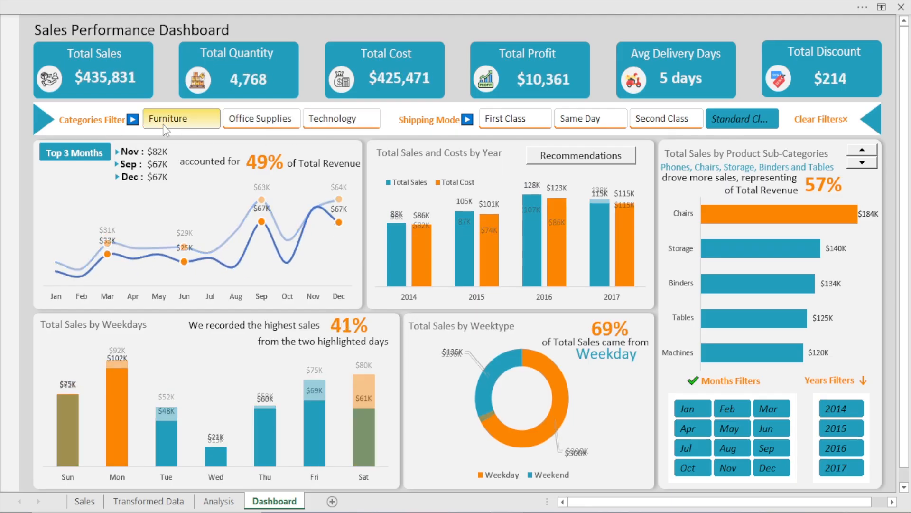
{"action": "left_click", "coordinate": [515, 124]}
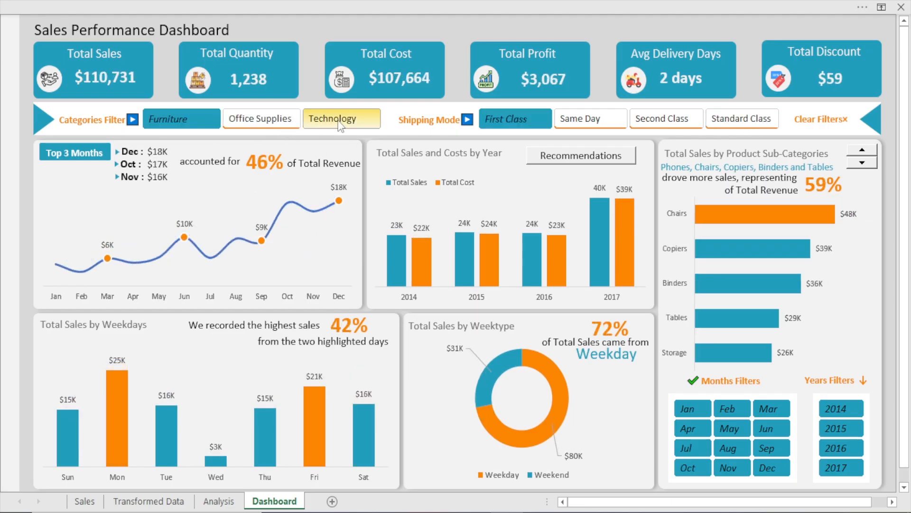
{"action": "left_click", "coordinate": [338, 124]}
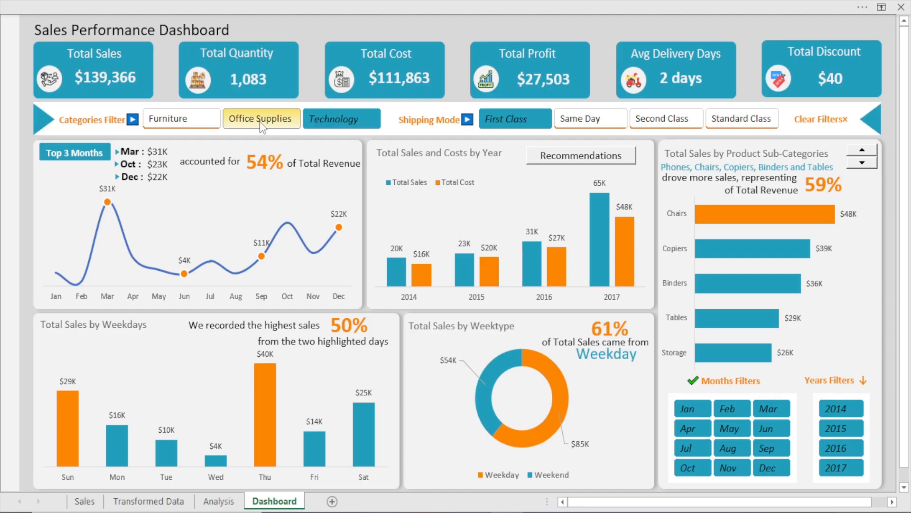
{"action": "left_click", "coordinate": [182, 123]}
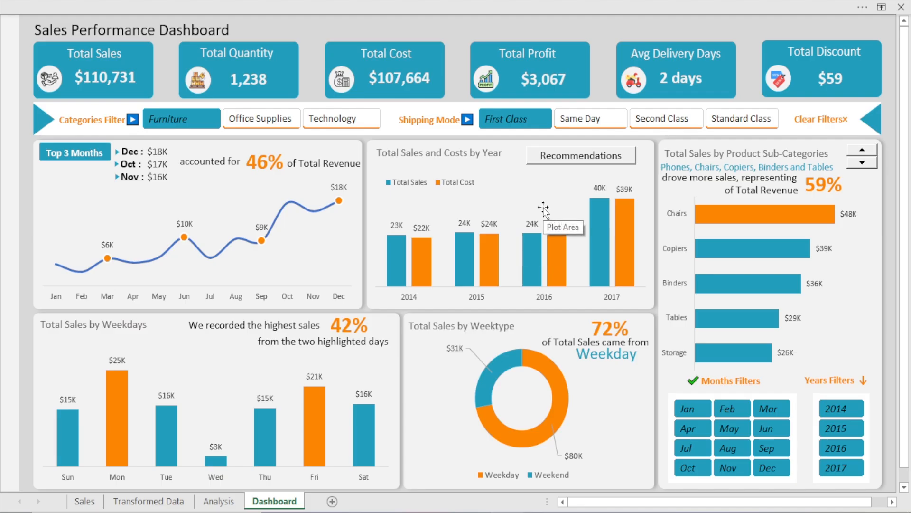
Open and close the Recommendations explanation for the sales and costs by year chart
{"action": "left_click", "coordinate": [581, 162]}
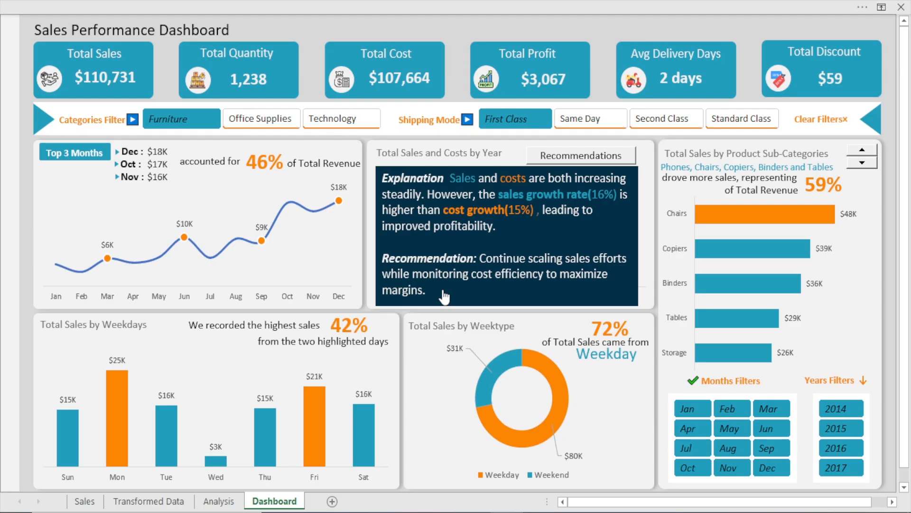
{"action": "left_click", "coordinate": [565, 160]}
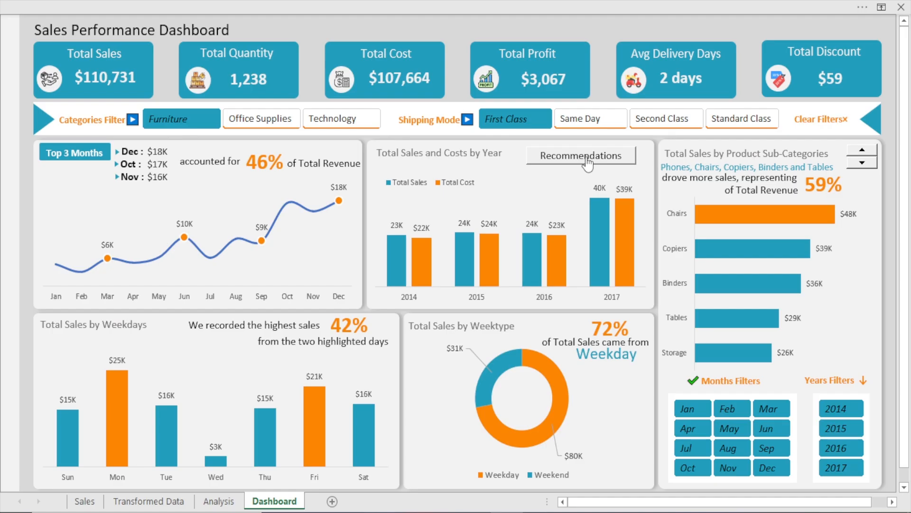
Filter the dashboard by Office Supplies and switch among Standard Class, Same Day and First Class shipping modes
{"action": "left_click", "coordinate": [262, 118]}
{"action": "left_click", "coordinate": [667, 118]}
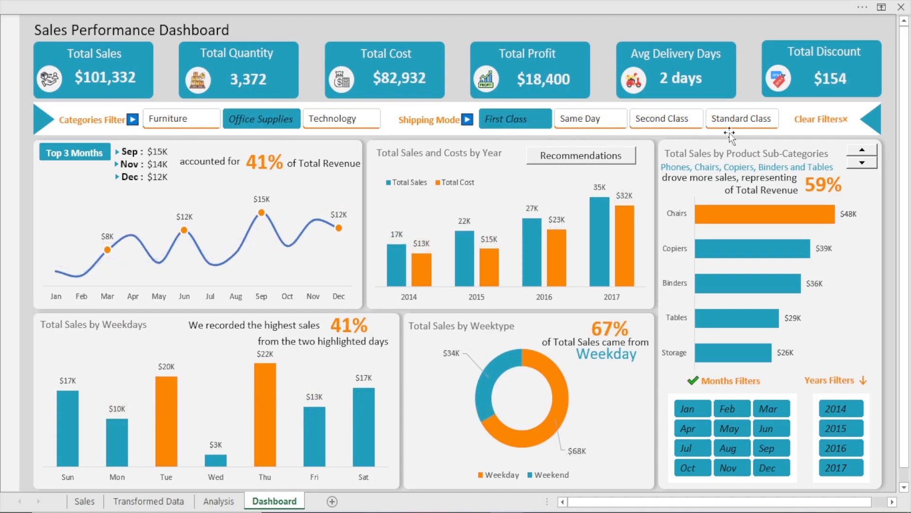
{"action": "left_click", "coordinate": [733, 119]}
{"action": "left_click", "coordinate": [580, 119]}
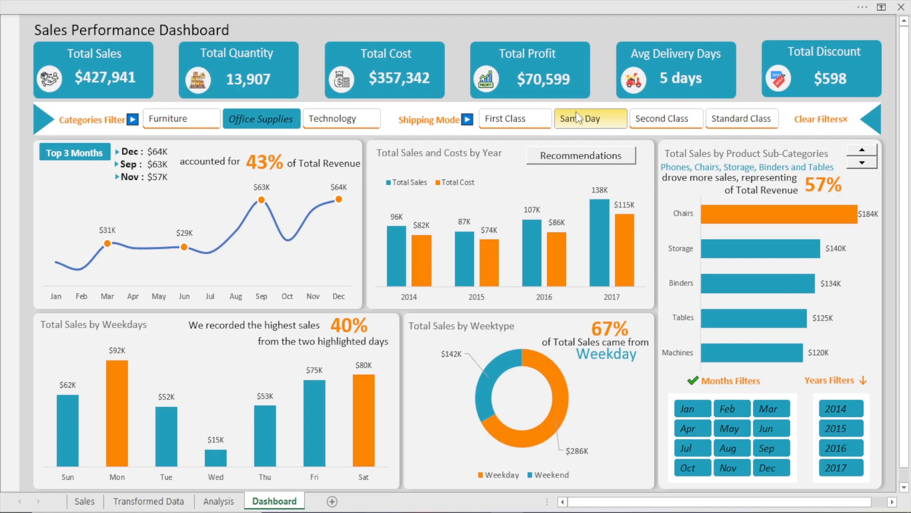
{"action": "left_click", "coordinate": [502, 126]}
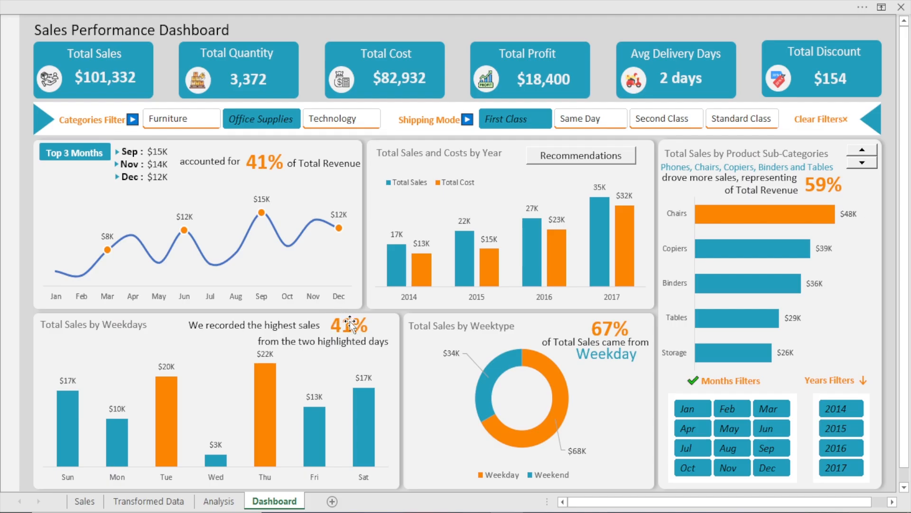
Cycle the shipping mode filter through Same Day, Second Class and Standard Class, then switch categories to Furniture and Technology
{"action": "left_click", "coordinate": [576, 126]}
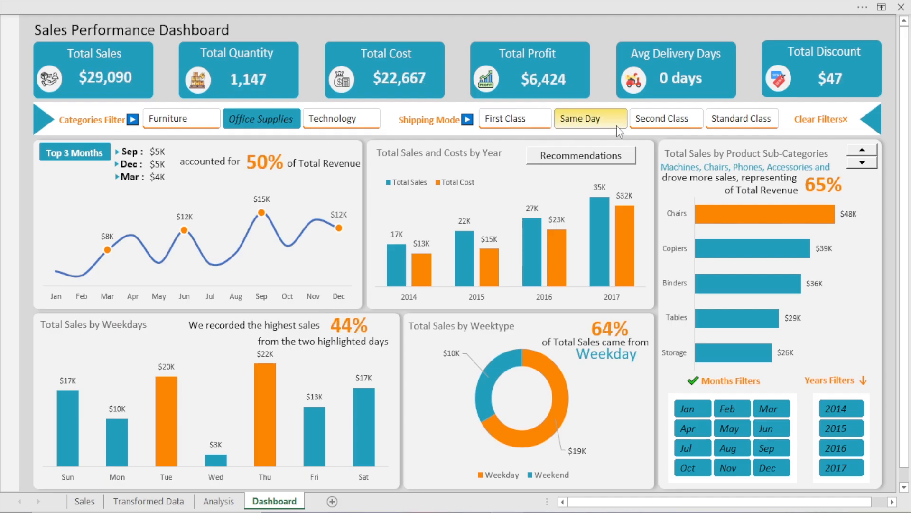
{"action": "left_click", "coordinate": [664, 121]}
{"action": "left_click", "coordinate": [751, 121]}
{"action": "left_click", "coordinate": [751, 120]}
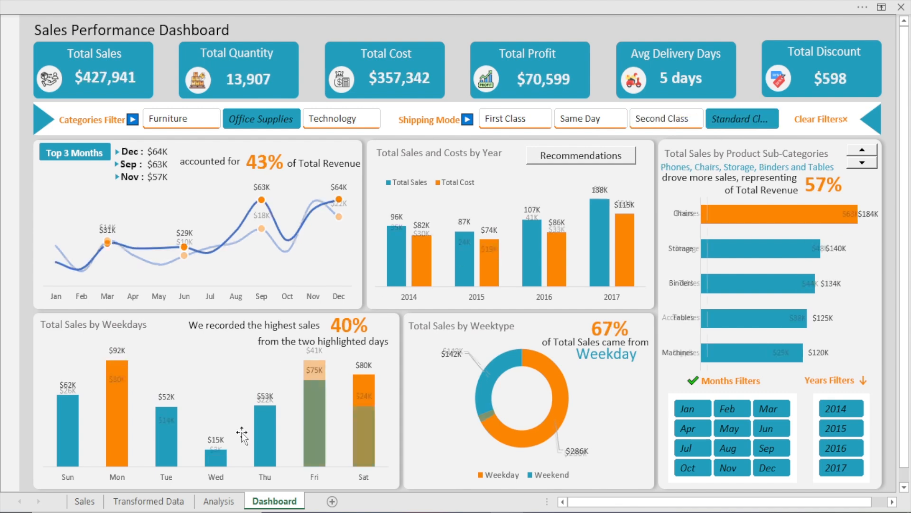
{"action": "left_click", "coordinate": [190, 125]}
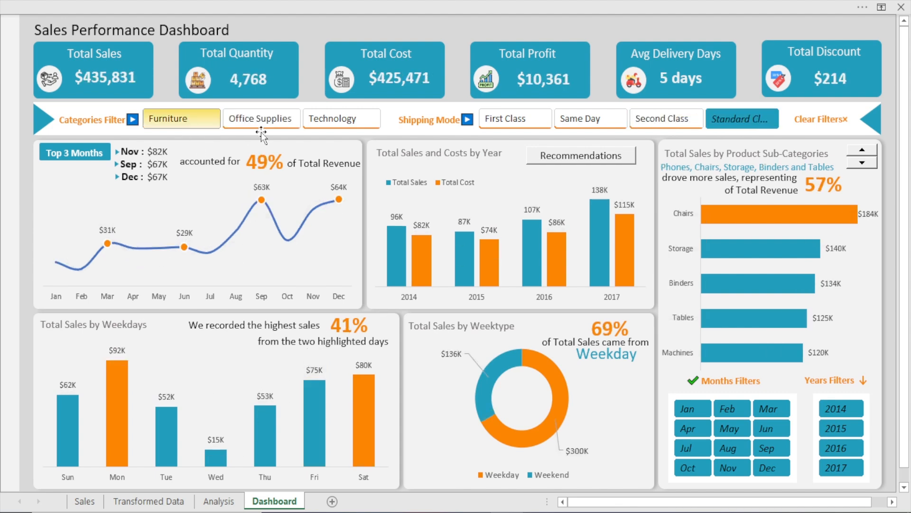
{"action": "left_click", "coordinate": [326, 116]}
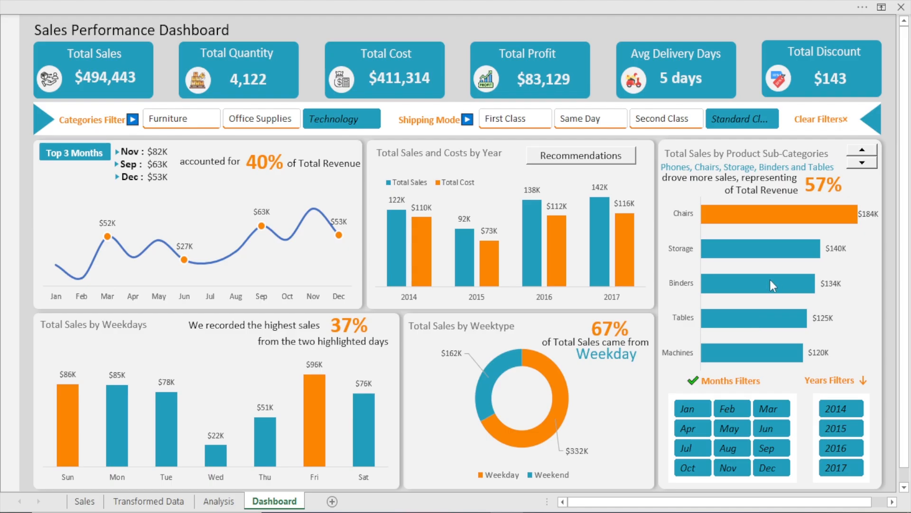
Examine the product sub-category bar chart, inspecting its bars and scrolling through the sub-category ranking up and down
{"action": "mouse_move", "coordinate": [782, 256]}
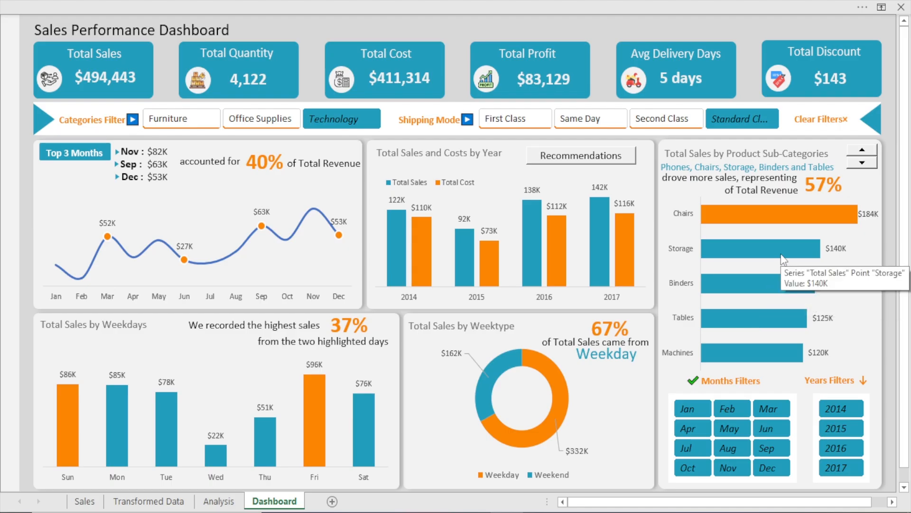
{"action": "mouse_move", "coordinate": [794, 210]}
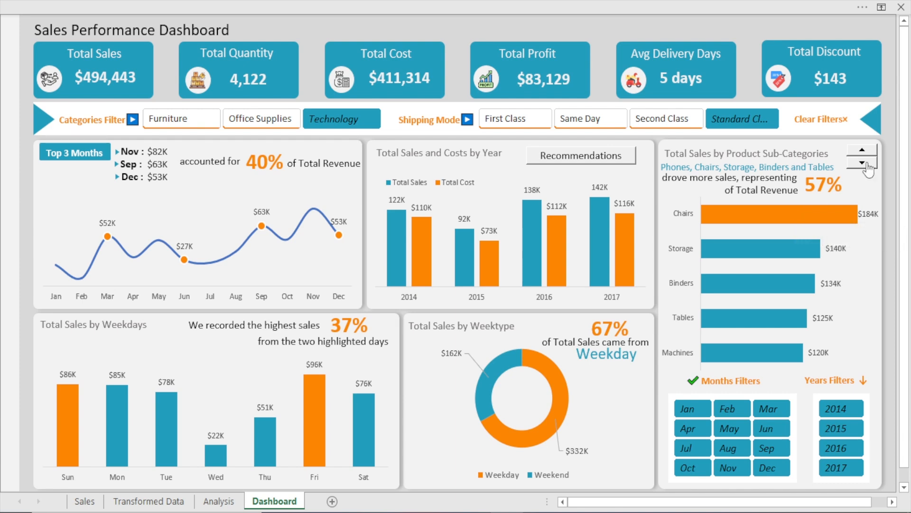
{"action": "left_click", "coordinate": [868, 164]}
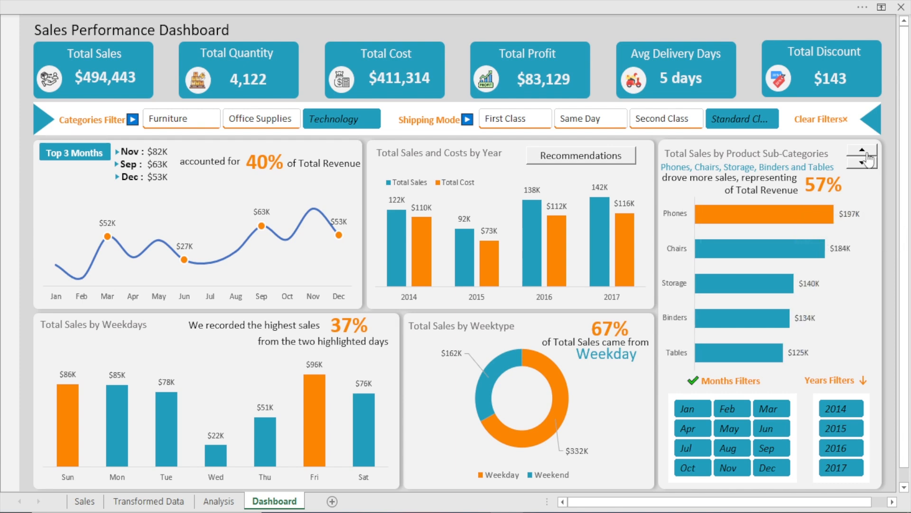
{"action": "left_click", "coordinate": [866, 164]}
{"action": "left_click", "coordinate": [867, 164]}
{"action": "left_click", "coordinate": [865, 163]}
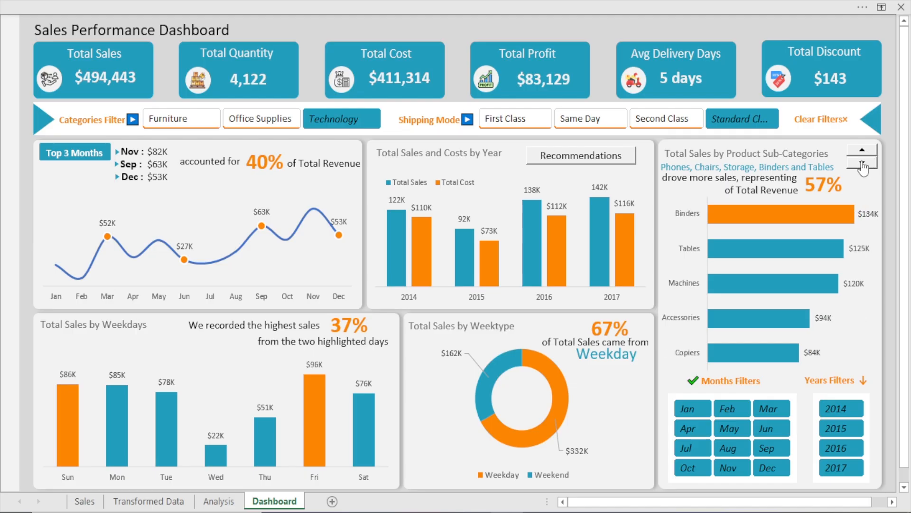
{"action": "left_click", "coordinate": [863, 152]}
{"action": "left_click", "coordinate": [862, 162]}
{"action": "left_click", "coordinate": [862, 151]}
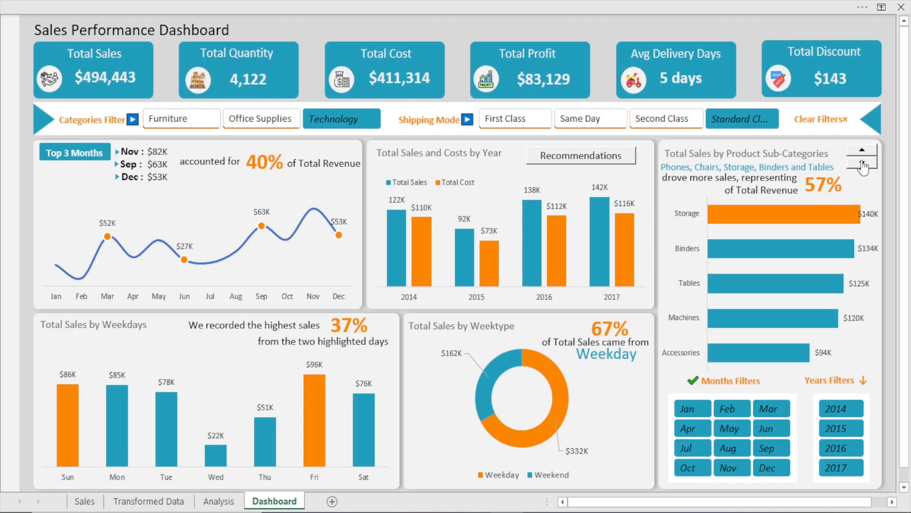
{"action": "left_click", "coordinate": [863, 150]}
{"action": "left_click", "coordinate": [864, 164]}
{"action": "left_click", "coordinate": [863, 150]}
{"action": "left_click", "coordinate": [865, 162]}
{"action": "left_click", "coordinate": [862, 150]}
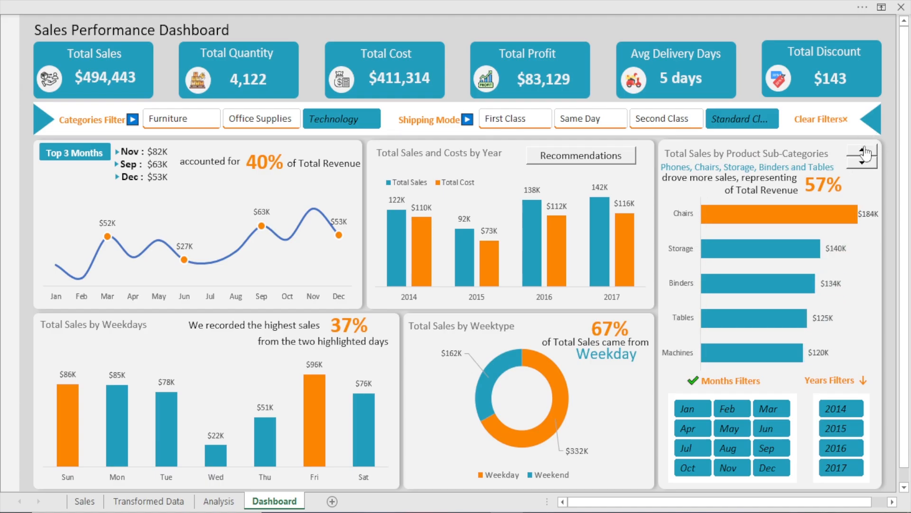
{"action": "left_click", "coordinate": [863, 163]}
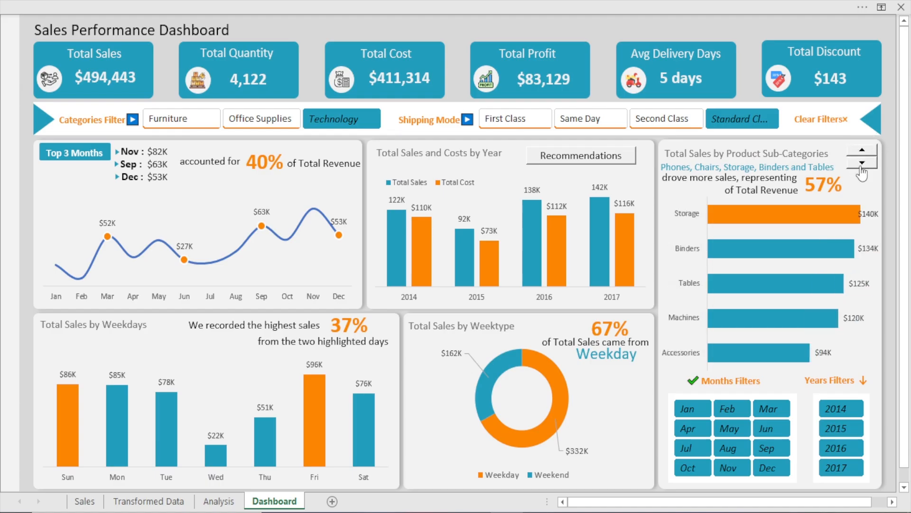
{"action": "left_click", "coordinate": [862, 164]}
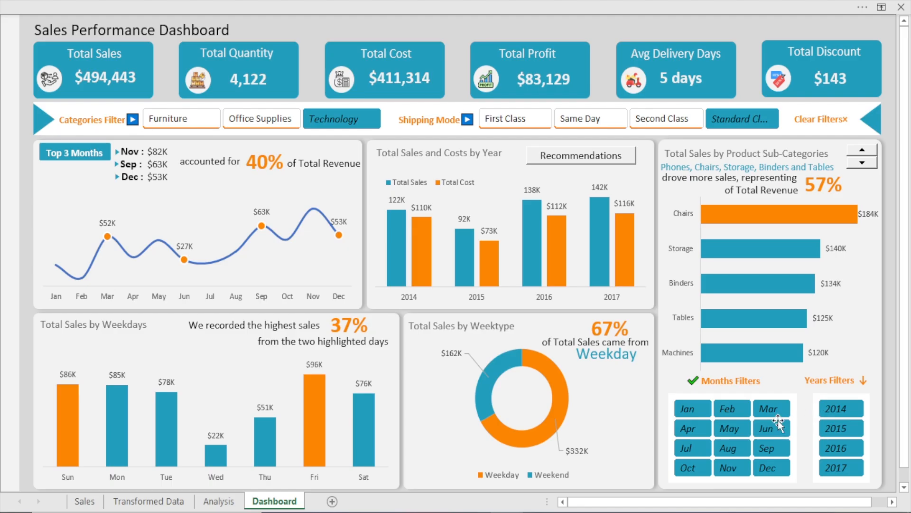
Filter the dashboard by individual years and months such as 2016, 2017, 2014, Jun and Sep, then clear all filters
{"action": "left_click", "coordinate": [840, 449]}
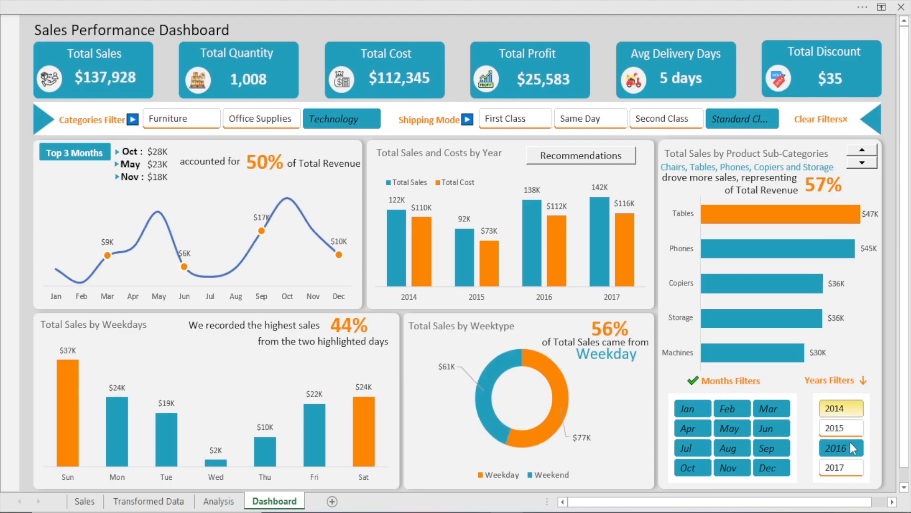
{"action": "left_click", "coordinate": [838, 467]}
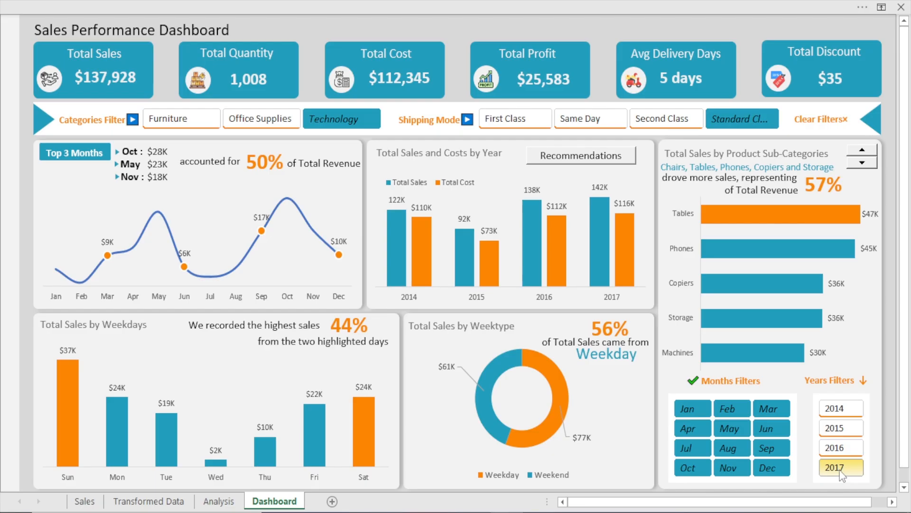
{"action": "left_click", "coordinate": [835, 410]}
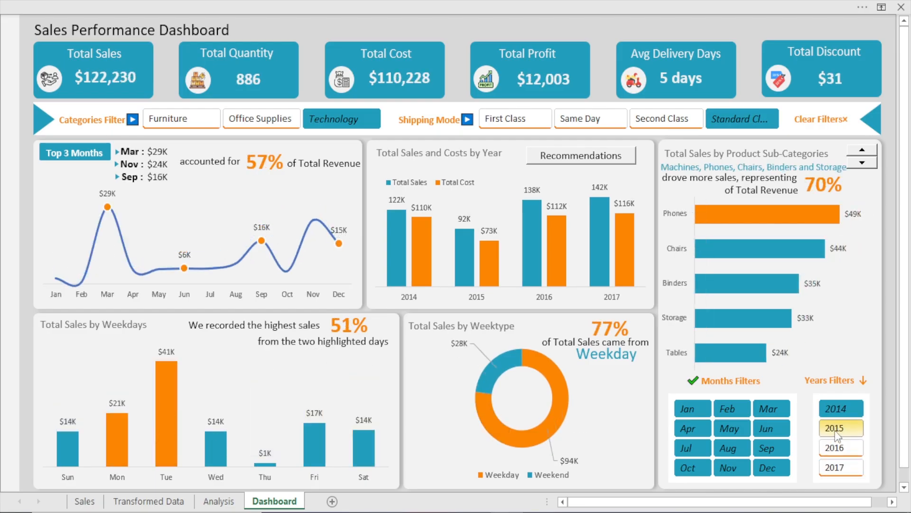
{"action": "left_click", "coordinate": [840, 449]}
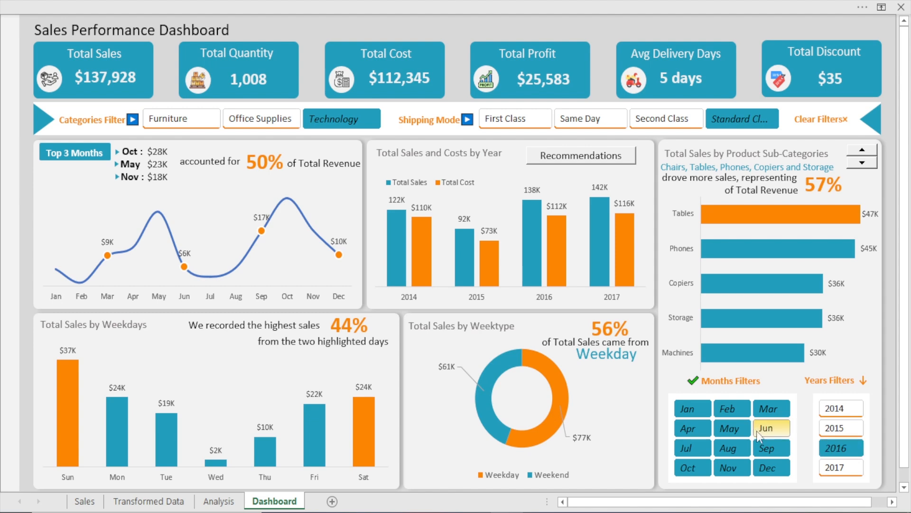
{"action": "left_click", "coordinate": [769, 433]}
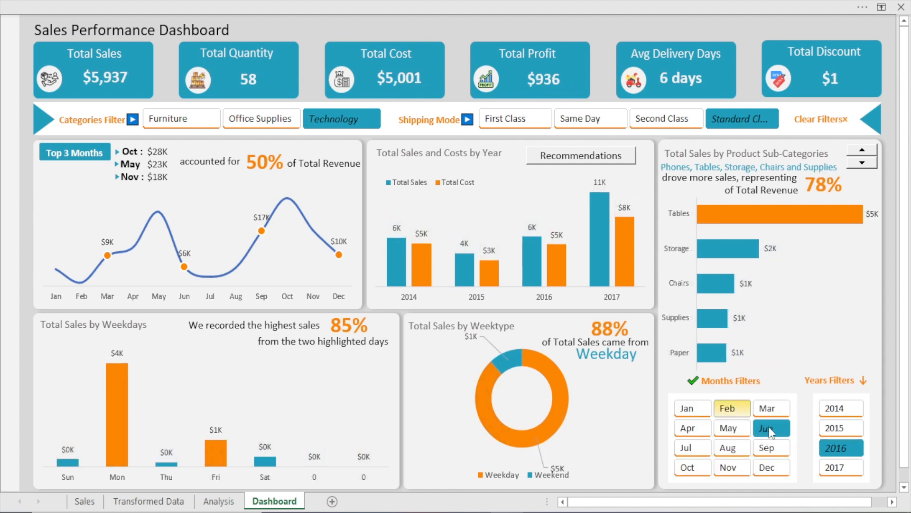
{"action": "left_click", "coordinate": [781, 454]}
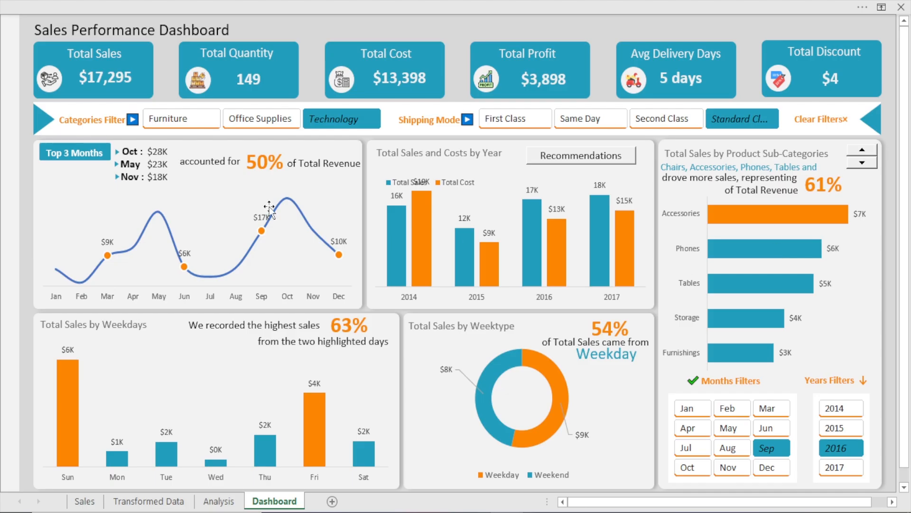
{"action": "left_click", "coordinate": [834, 454]}
{"action": "left_click", "coordinate": [816, 120]}
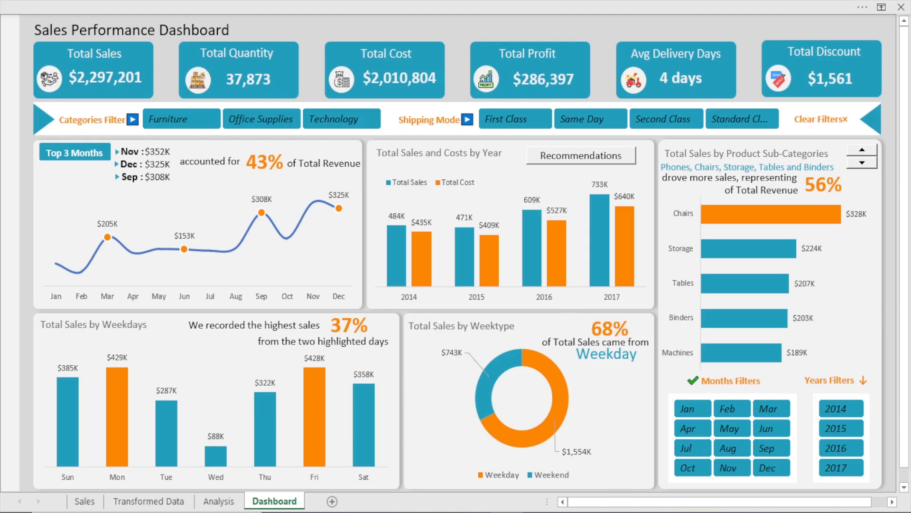
Leave the full-screen view and switch between the Analysis and Dashboard sheets, returning to Analysis
{"action": "left_click", "coordinate": [602, 511]}
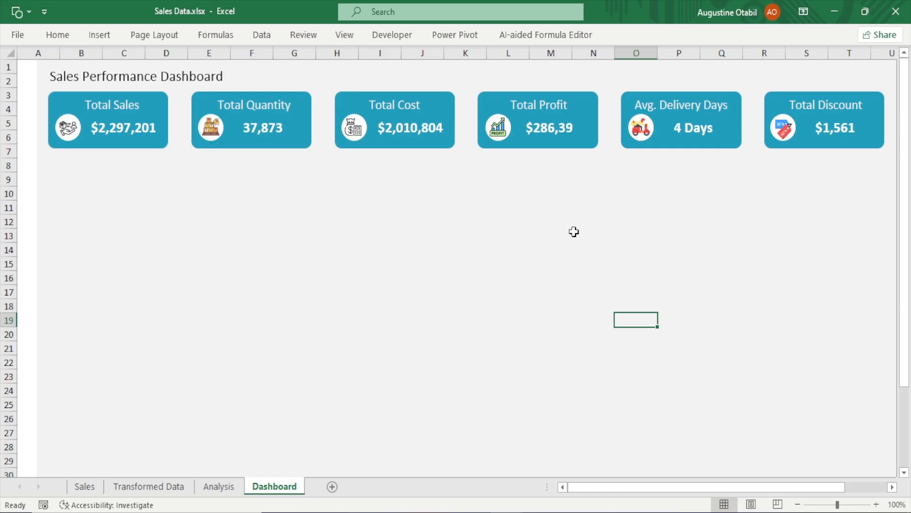
{"action": "left_click", "coordinate": [219, 486]}
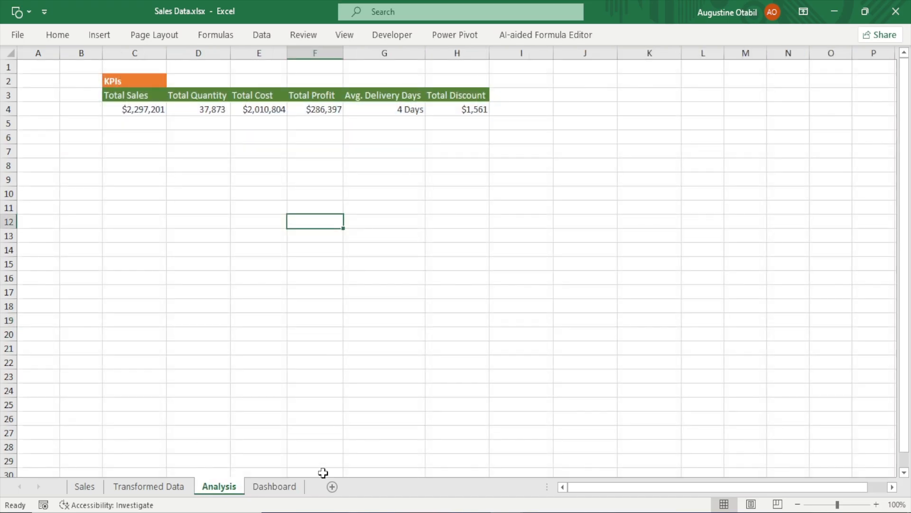
{"action": "left_click", "coordinate": [275, 486]}
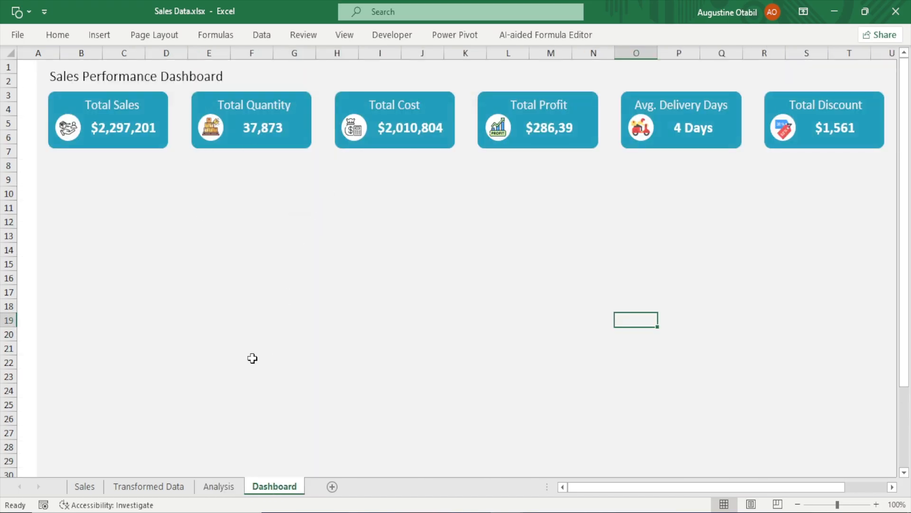
{"action": "left_click", "coordinate": [219, 486]}
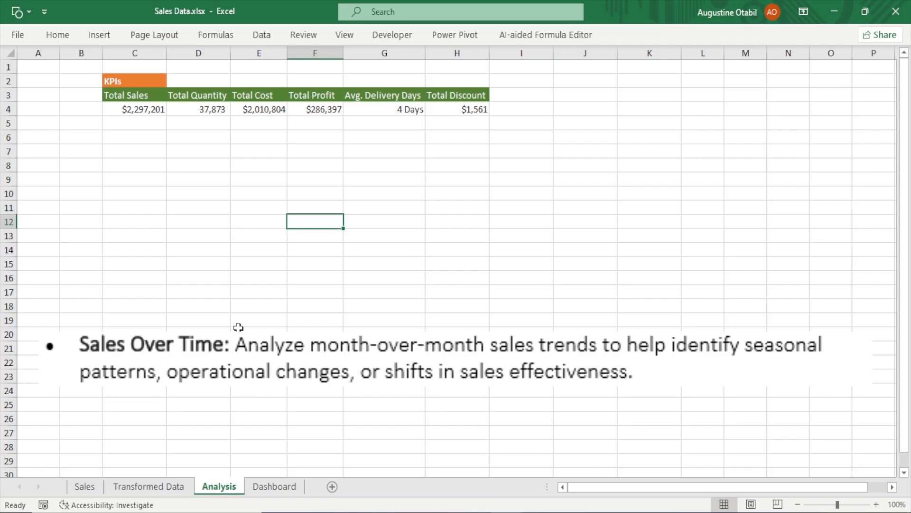
Select the whole KPIs table on the Analysis sheet and copy it
{"action": "left_click", "coordinate": [128, 81]}
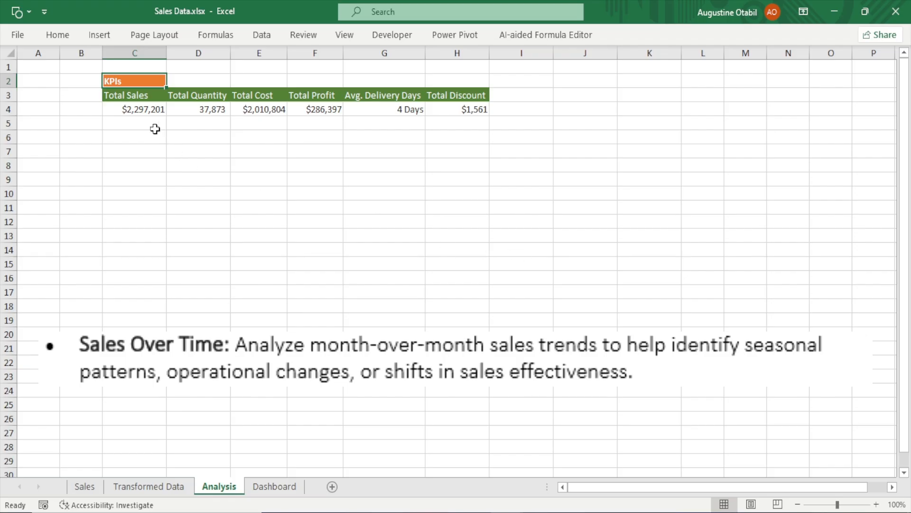
{"action": "key", "text": "ctrl+a"}
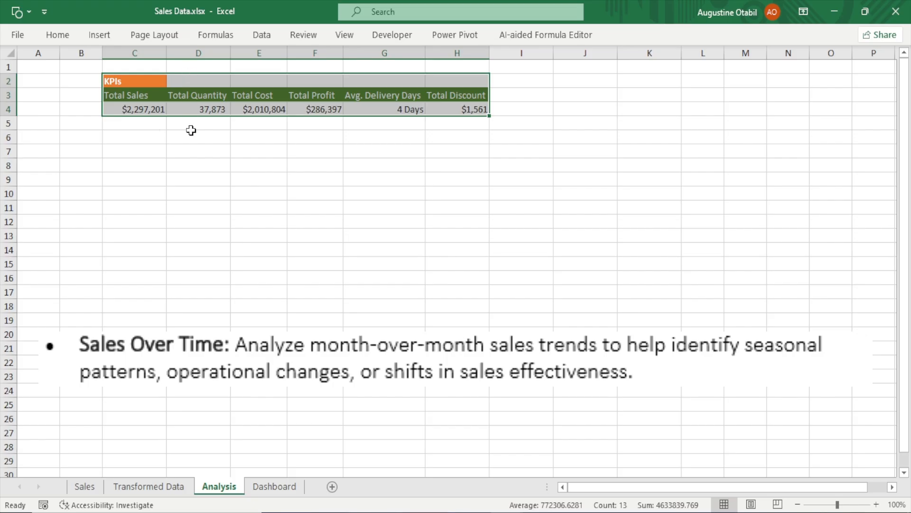
{"action": "key", "text": "ctrl+c"}
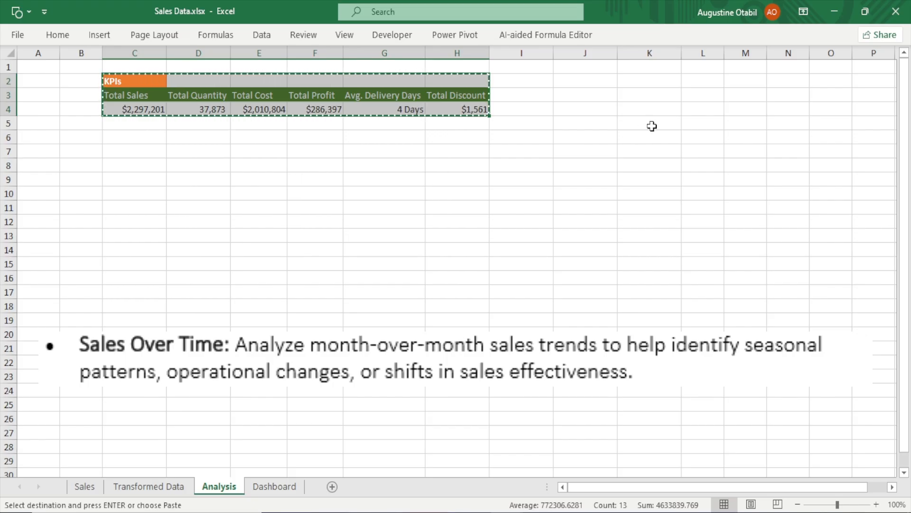
Paste the copied KPIs table starting at cell L2 of the Analysis sheet
{"action": "left_click", "coordinate": [705, 84]}
{"action": "key", "text": "ctrl+v"}
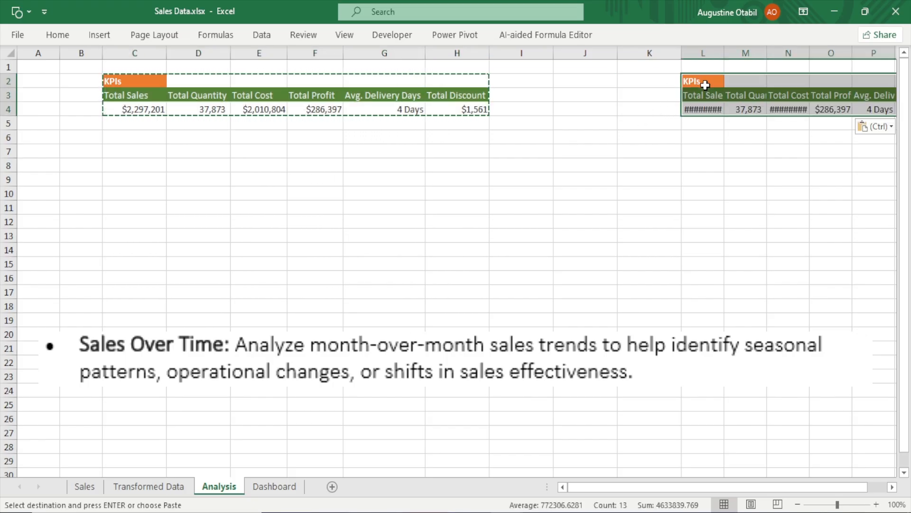
{"action": "key", "text": "Escape"}
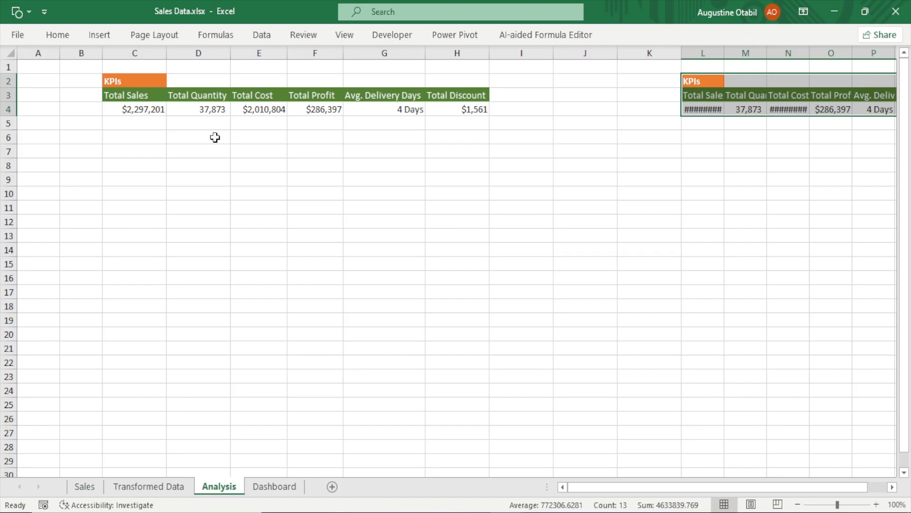
{"action": "left_click_drag", "start_coordinate": [373, 201], "coordinate": [375, 389]}
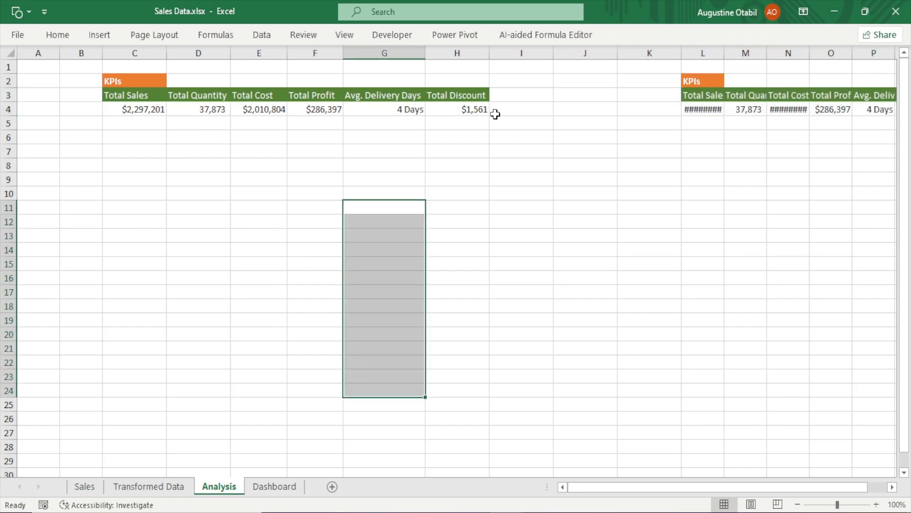
{"action": "left_click_drag", "start_coordinate": [509, 94], "coordinate": [664, 96]}
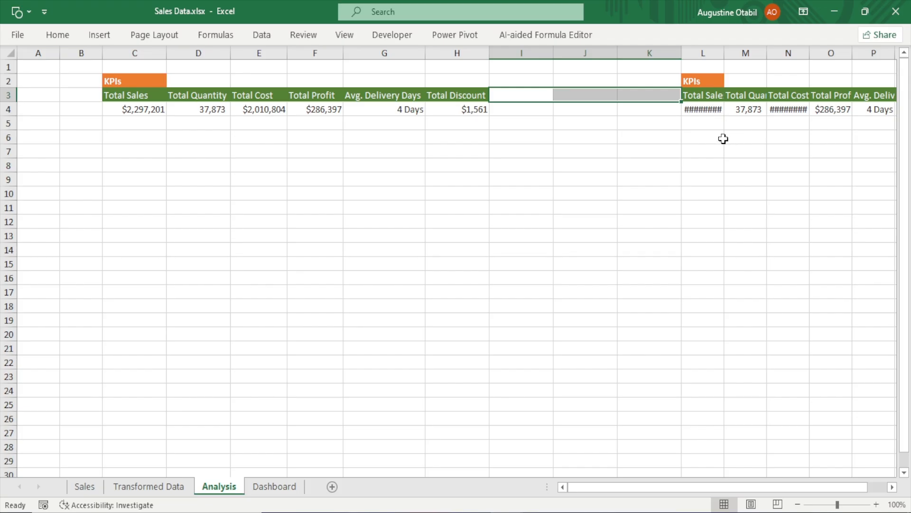
{"action": "left_click_drag", "start_coordinate": [721, 138], "coordinate": [725, 376]}
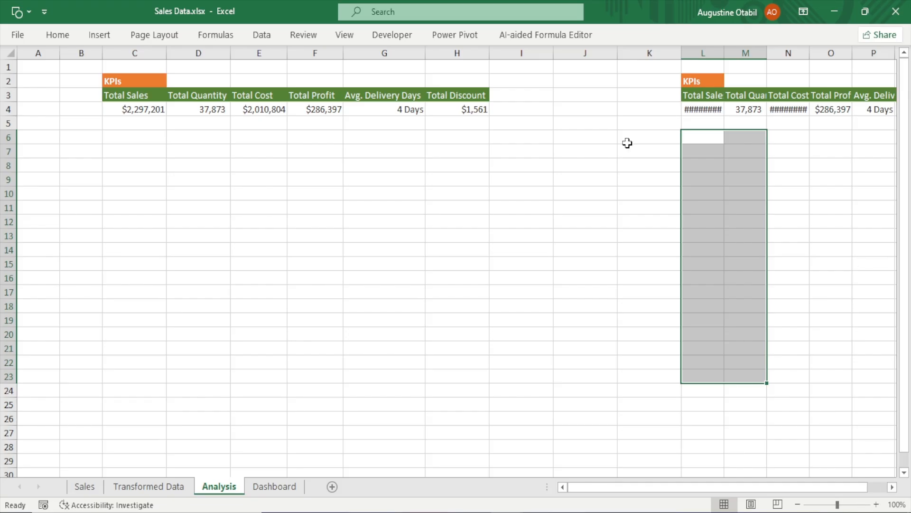
Fill column J green and narrow it into a thin separator between the two tables
{"action": "left_click", "coordinate": [584, 46]}
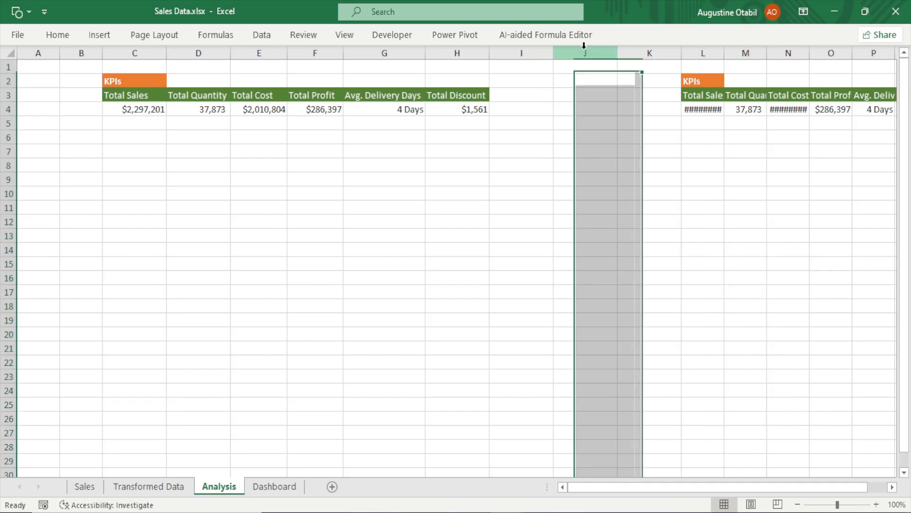
{"action": "left_click", "coordinate": [57, 34]}
{"action": "left_click", "coordinate": [171, 84]}
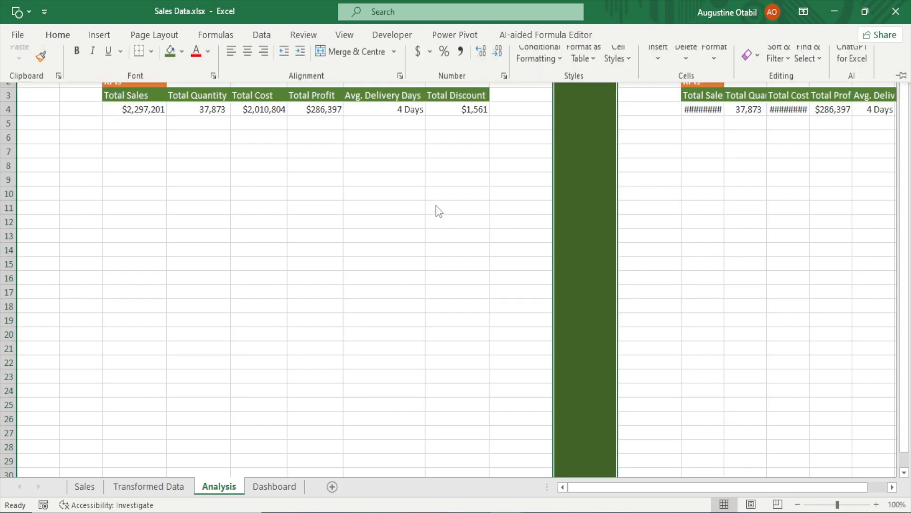
{"action": "left_click_drag", "start_coordinate": [618, 54], "coordinate": [570, 72]}
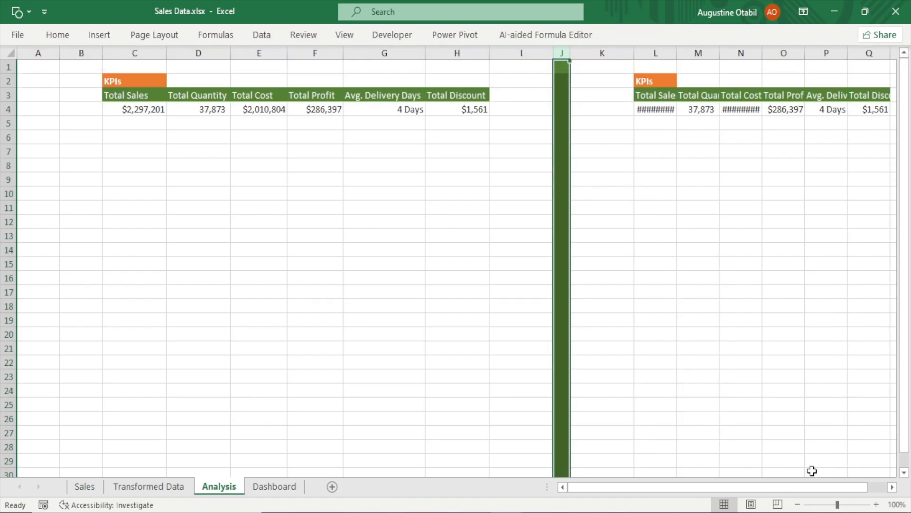
Retitle the pasted table as Monthly Trends and autofit its first column
{"action": "left_click", "coordinate": [892, 487]}
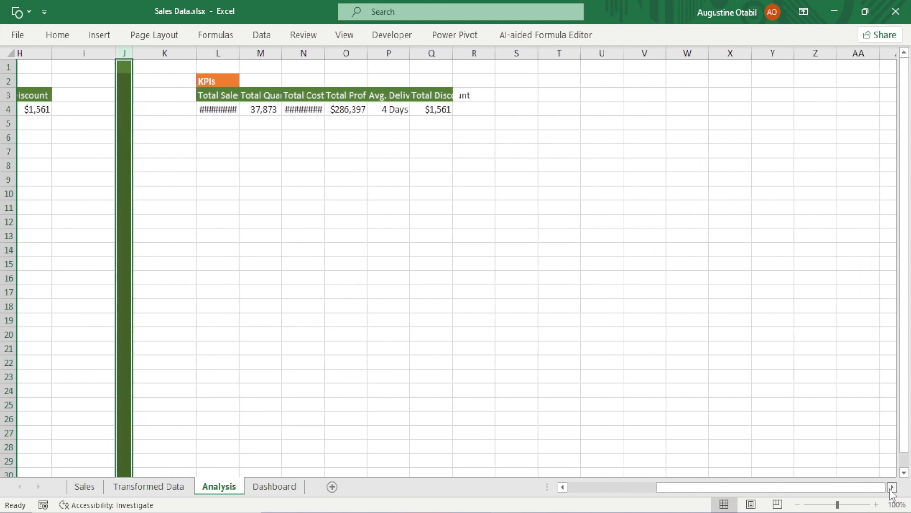
{"action": "left_click", "coordinate": [892, 488]}
{"action": "left_click_drag", "start_coordinate": [129, 109], "coordinate": [118, 77]}
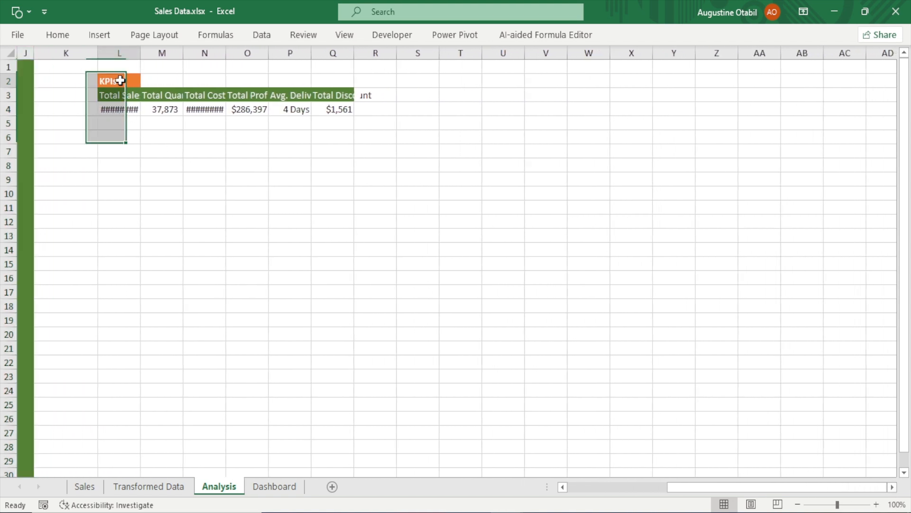
{"action": "left_click", "coordinate": [120, 80]}
{"action": "type", "text": "Mon"}
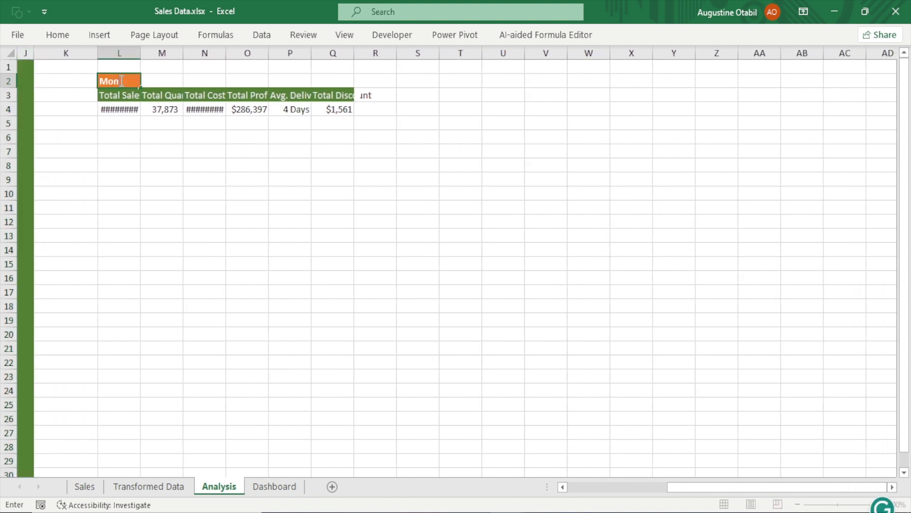
{"action": "type", "text": "thly T"}
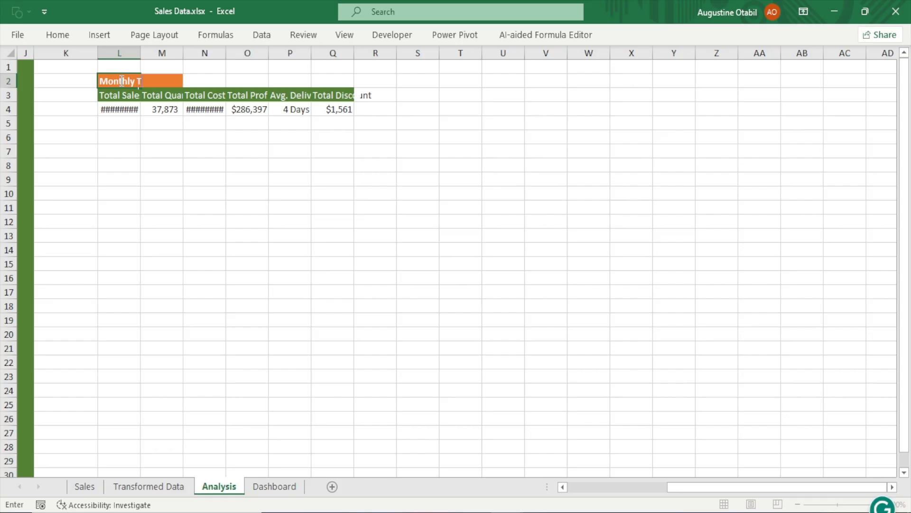
{"action": "type", "text": "rends"}
{"action": "key", "text": "Return"}
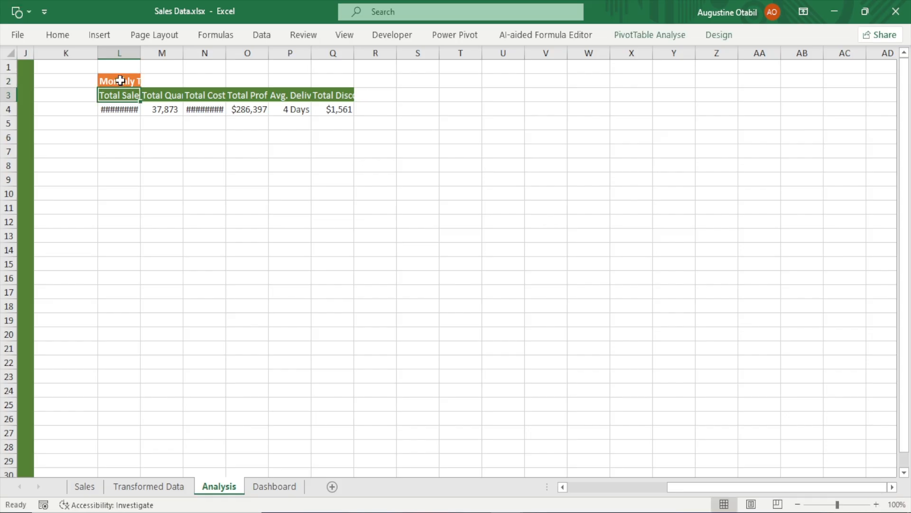
{"action": "double_click", "coordinate": [141, 53]}
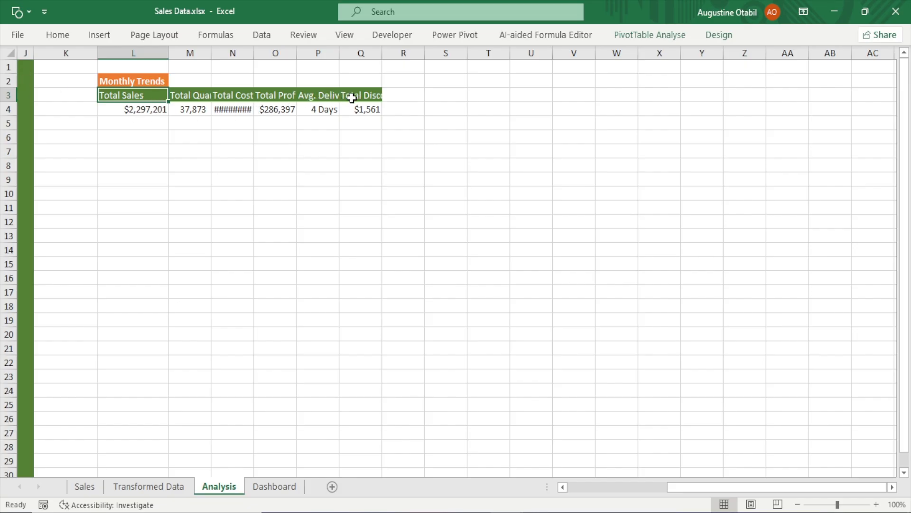
In the pasted pivot table's field list, keep only Sales as a value and add Months as rows
{"action": "left_click", "coordinate": [247, 110]}
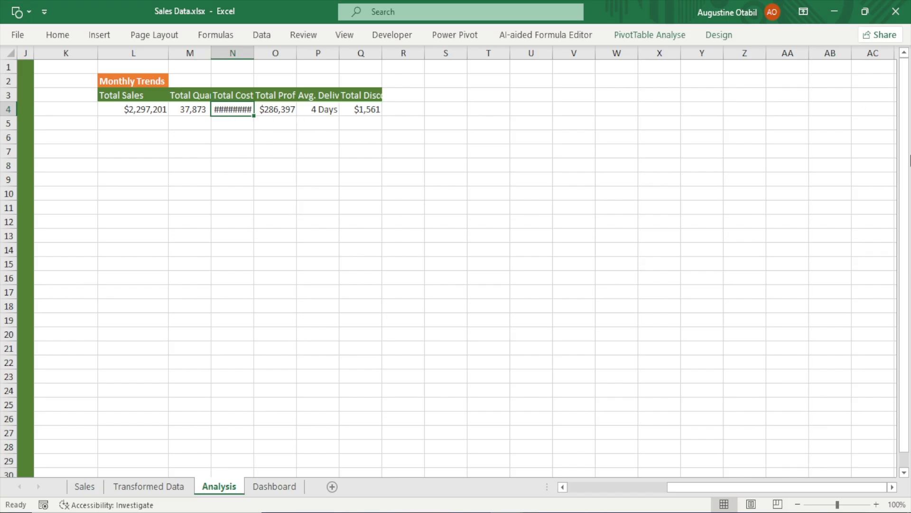
{"action": "right_click", "coordinate": [236, 106]}
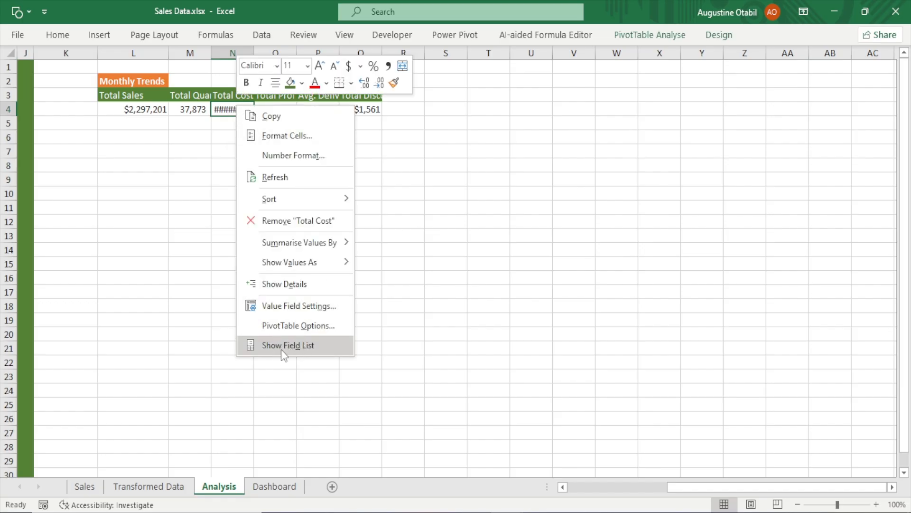
{"action": "left_click", "coordinate": [294, 346]}
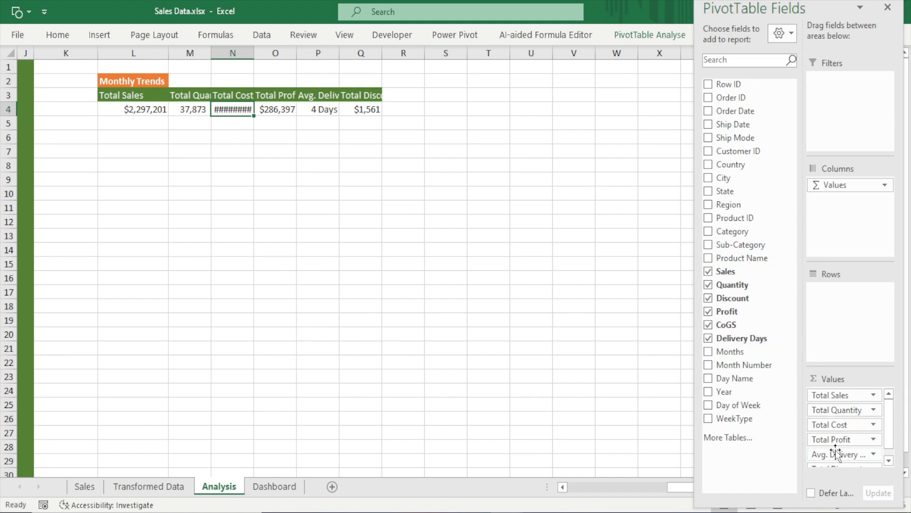
{"action": "left_click_drag", "start_coordinate": [844, 442], "coordinate": [699, 458]}
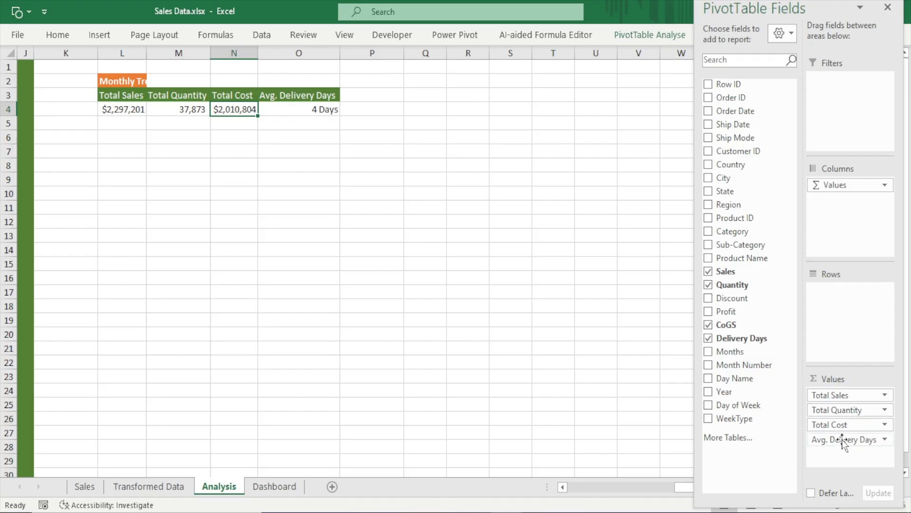
{"action": "left_click_drag", "start_coordinate": [842, 440], "coordinate": [577, 426]}
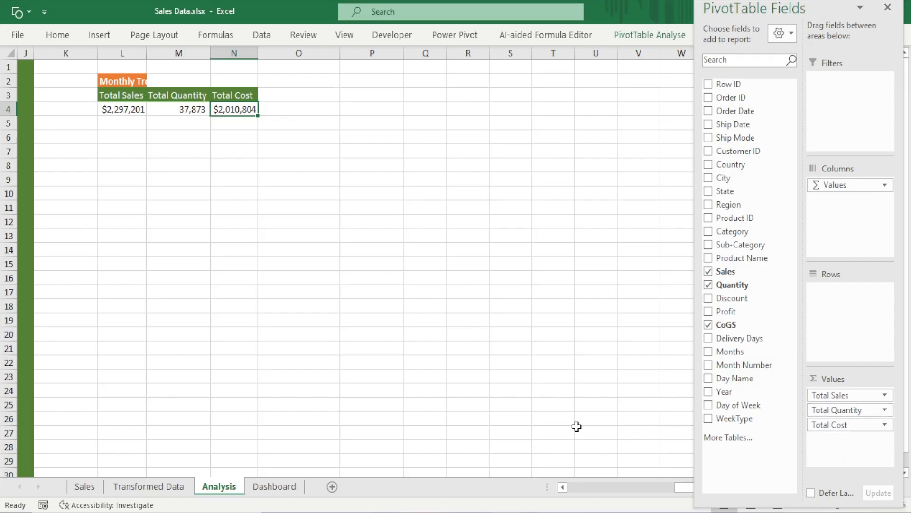
{"action": "left_click", "coordinate": [708, 285]}
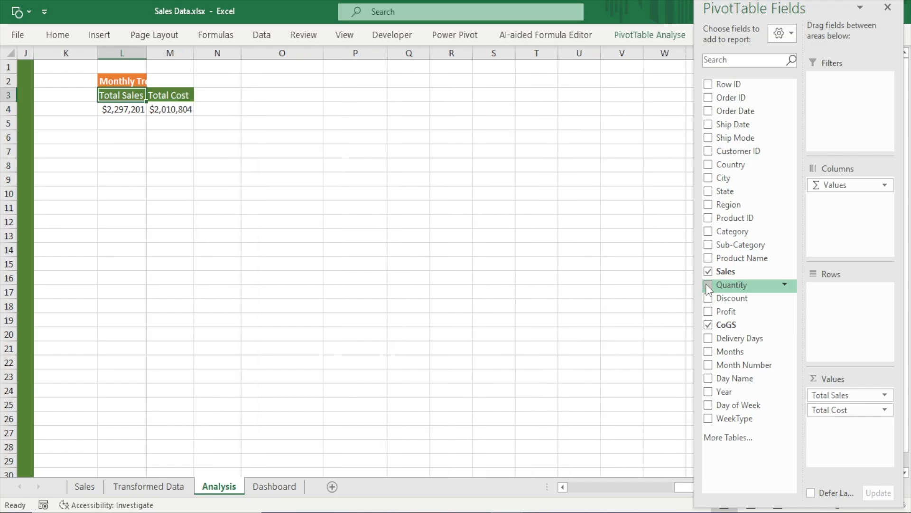
{"action": "left_click", "coordinate": [709, 325]}
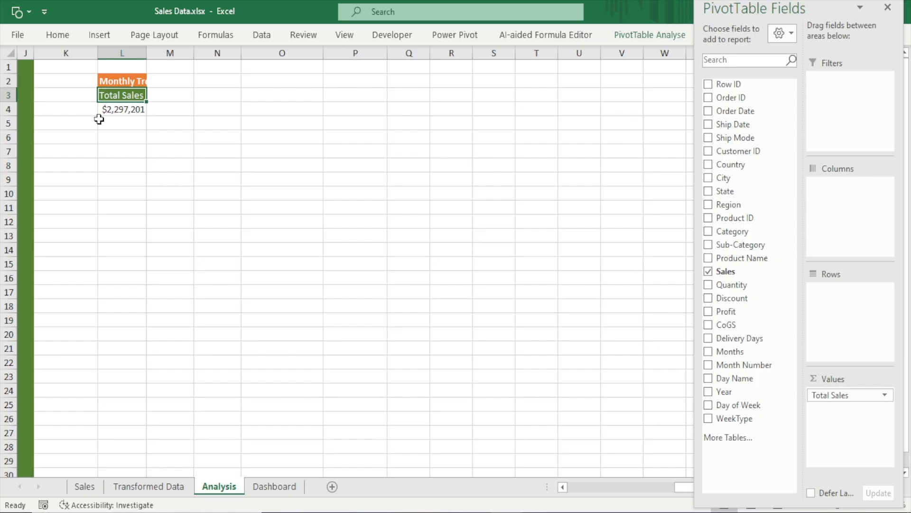
{"action": "mouse_move", "coordinate": [120, 111]}
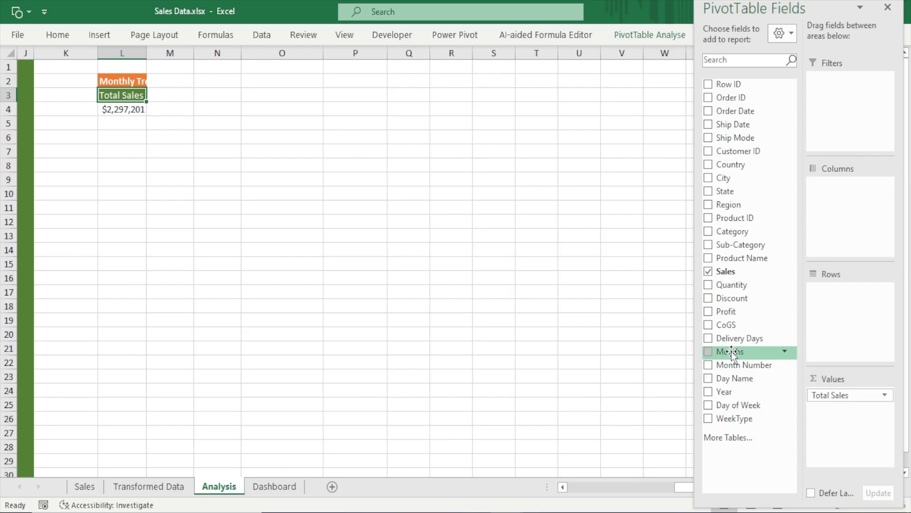
{"action": "left_click_drag", "start_coordinate": [732, 353], "coordinate": [840, 291]}
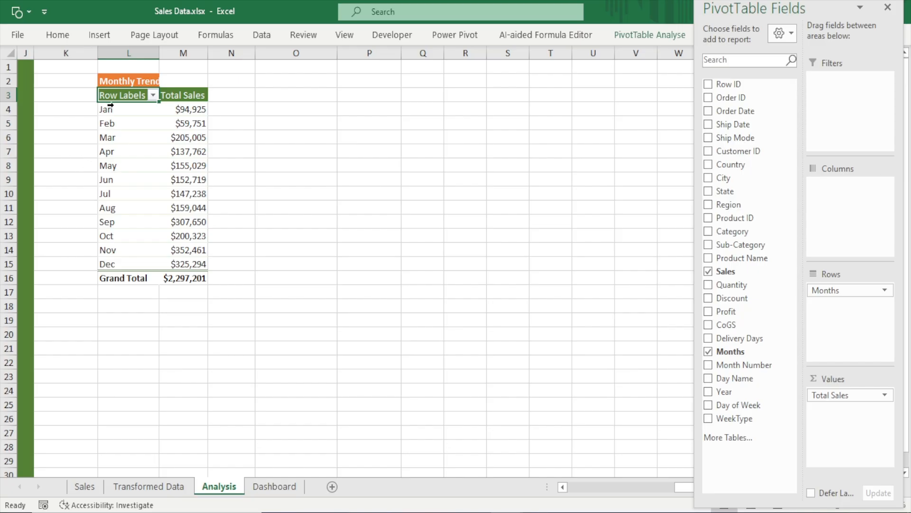
Examine the monthly sales values by selecting the month labels and totals in the pivot table
{"action": "left_click_drag", "start_coordinate": [110, 106], "coordinate": [122, 244]}
{"action": "left_click", "coordinate": [183, 124]}
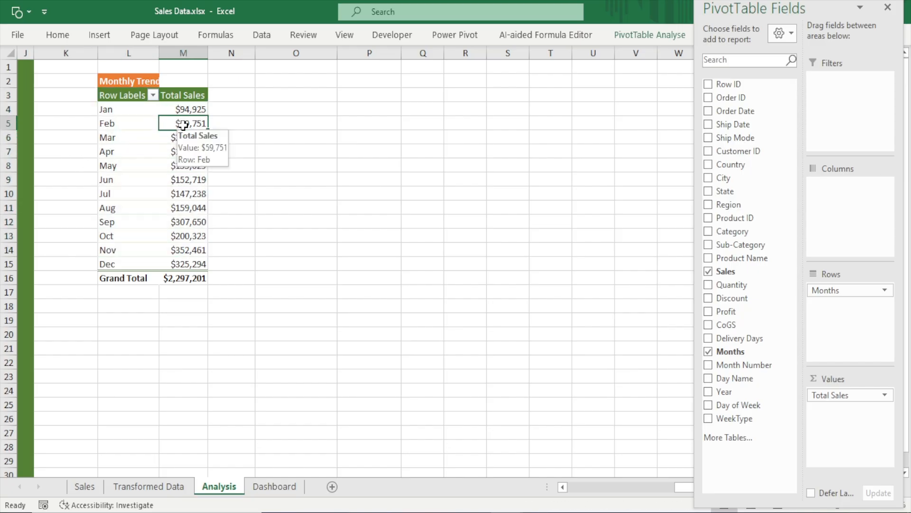
{"action": "left_click_drag", "start_coordinate": [121, 111], "coordinate": [121, 225]}
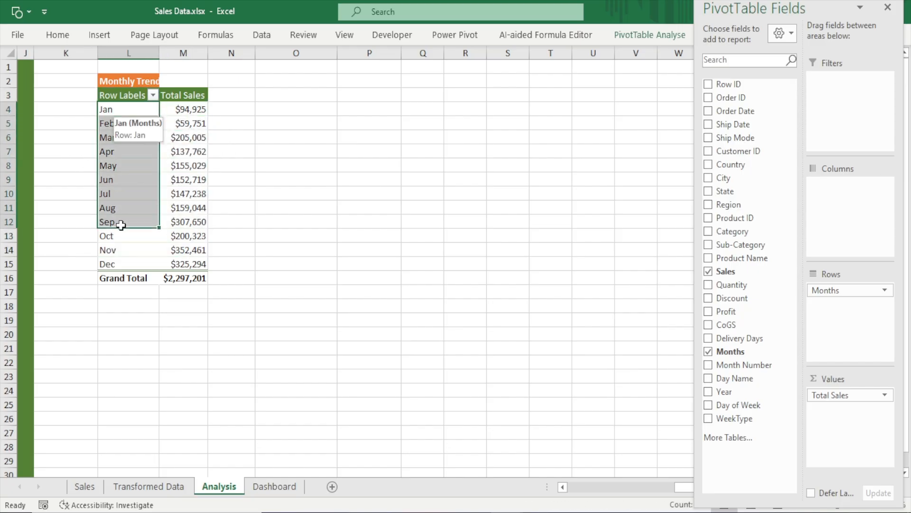
{"action": "left_click_drag", "start_coordinate": [181, 110], "coordinate": [181, 236]}
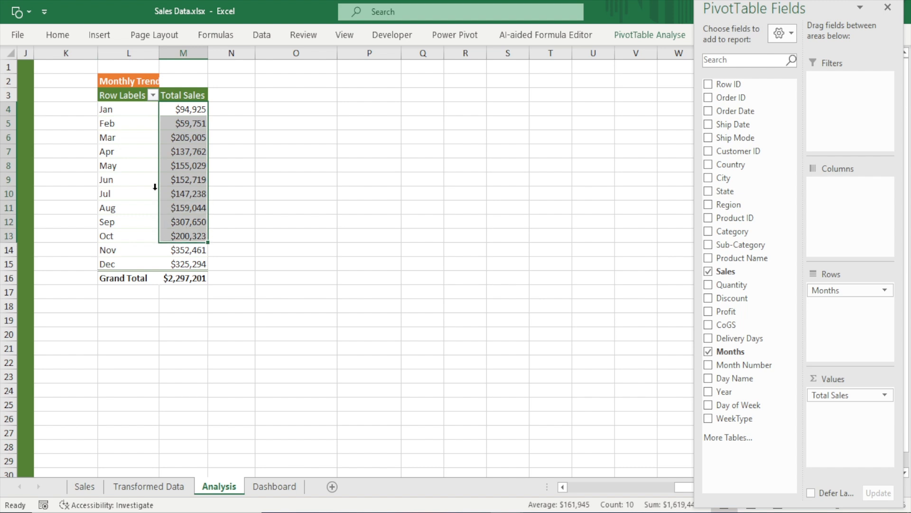
{"action": "left_click", "coordinate": [126, 94]}
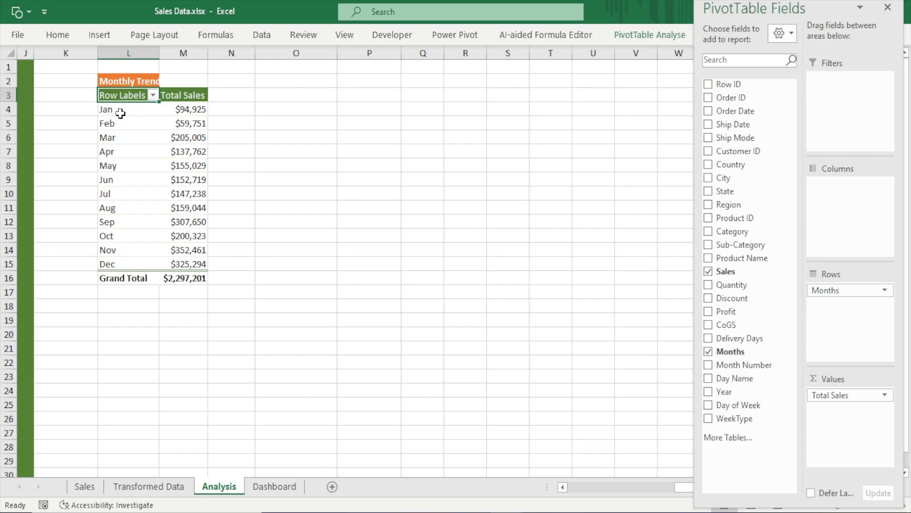
{"action": "left_click_drag", "start_coordinate": [122, 113], "coordinate": [140, 270]}
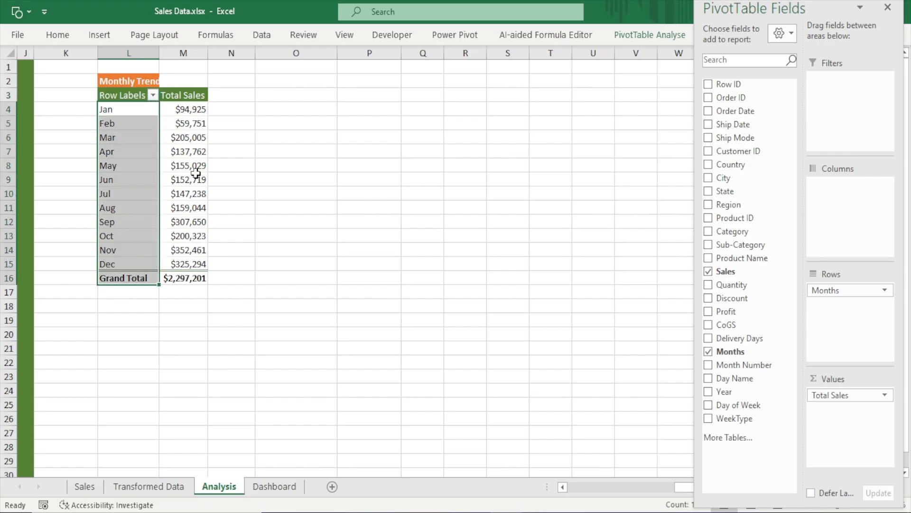
{"action": "left_click", "coordinate": [129, 95]}
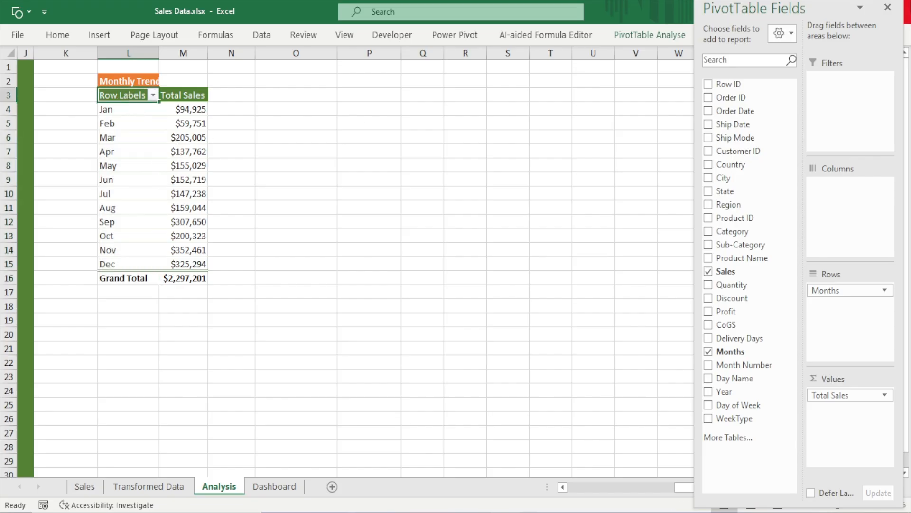
Switch the Monthly Trends pivot table to tabular form layout and autofit its Months column
{"action": "left_click", "coordinate": [889, 8]}
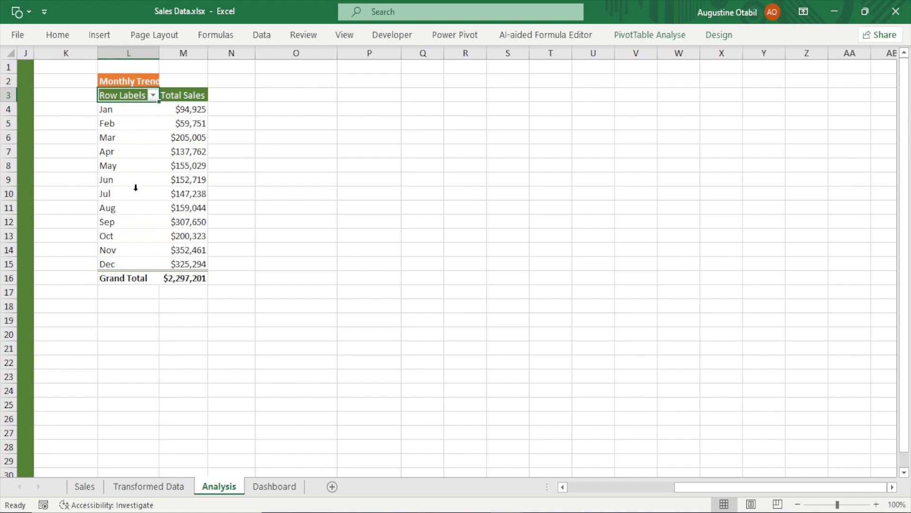
{"action": "left_click", "coordinate": [724, 38]}
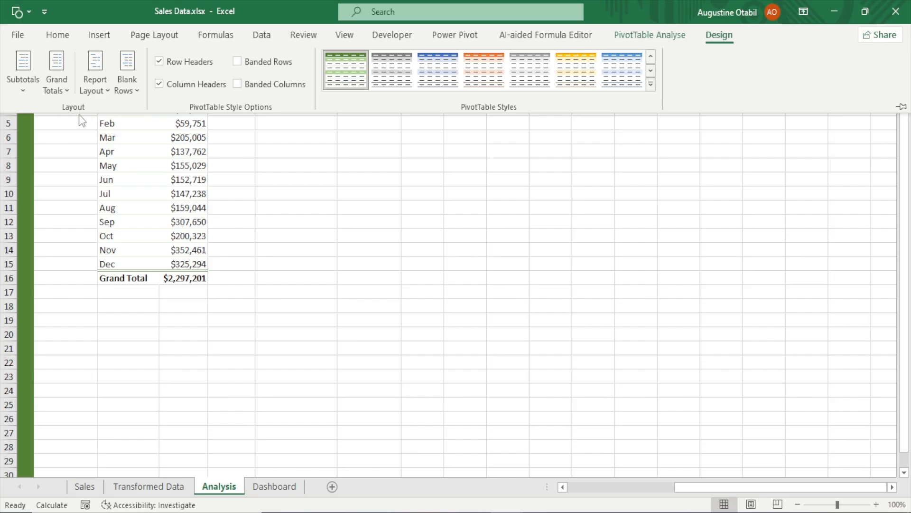
{"action": "left_click", "coordinate": [97, 93]}
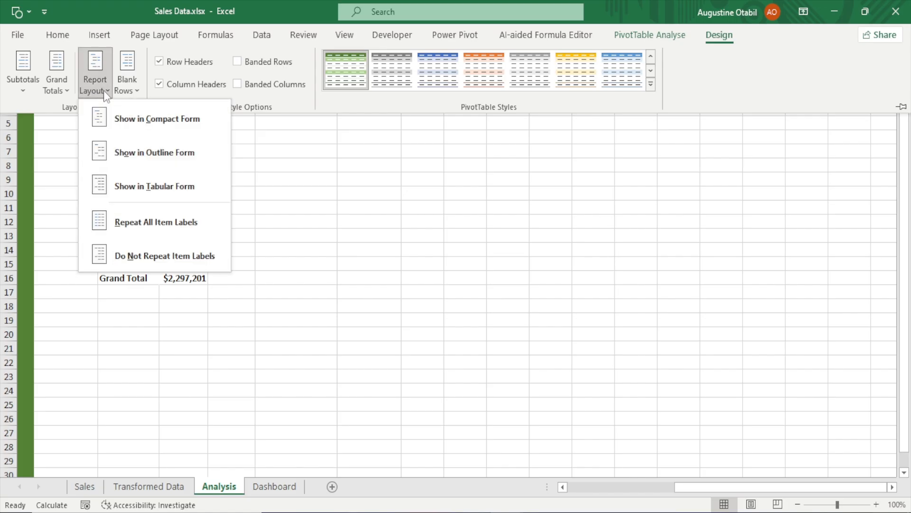
{"action": "left_click", "coordinate": [158, 183]}
{"action": "key", "text": "ctrl+F1"}
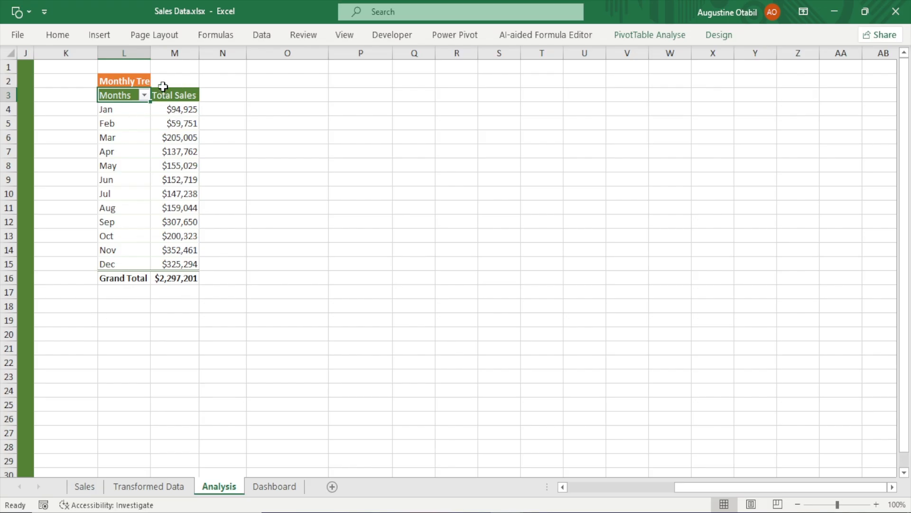
{"action": "double_click", "coordinate": [150, 53]}
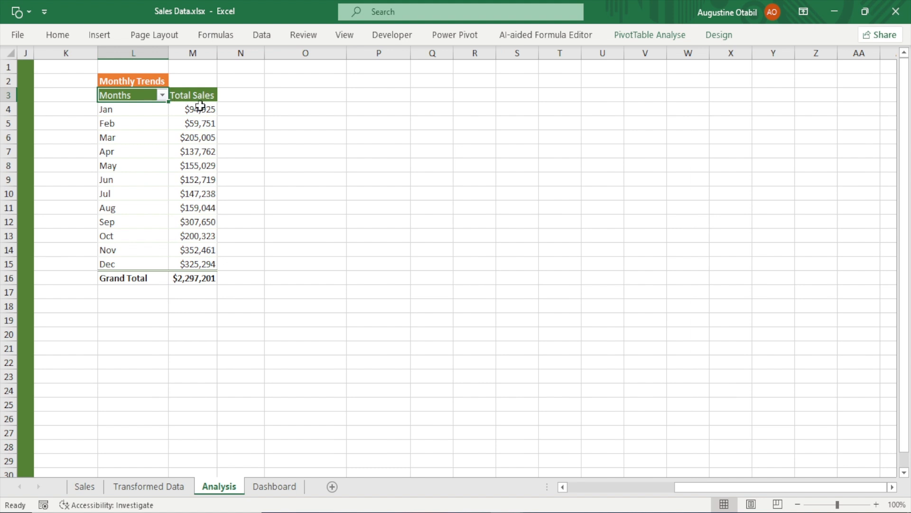
Apply the custom number format $#,##0, "K" to the Monthly Trends sales values and grand total
{"action": "left_click_drag", "start_coordinate": [199, 106], "coordinate": [209, 265]}
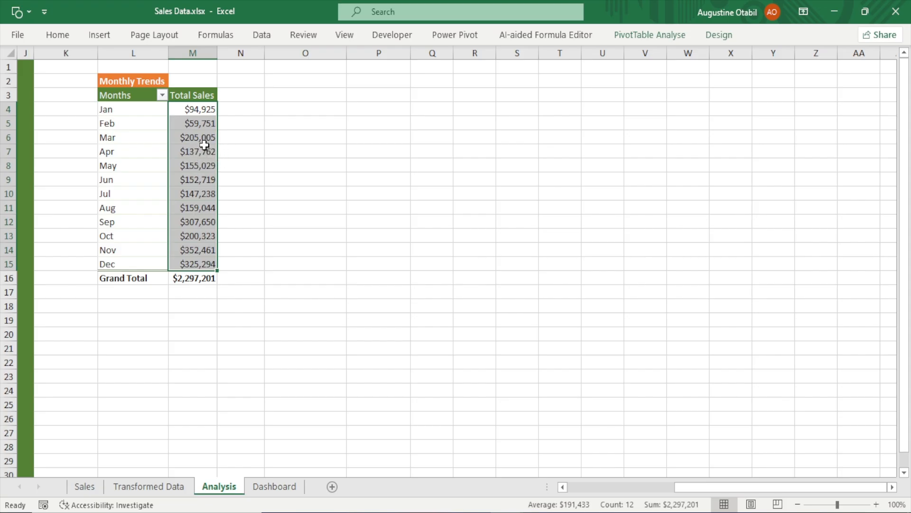
{"action": "mouse_move", "coordinate": [197, 164]}
{"action": "left_click_drag", "start_coordinate": [195, 107], "coordinate": [189, 277]}
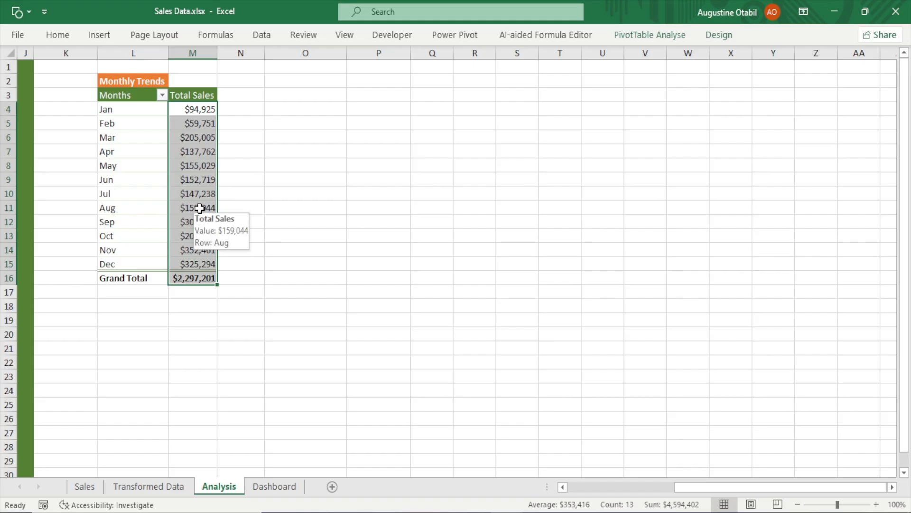
{"action": "key", "text": "ctrl+1"}
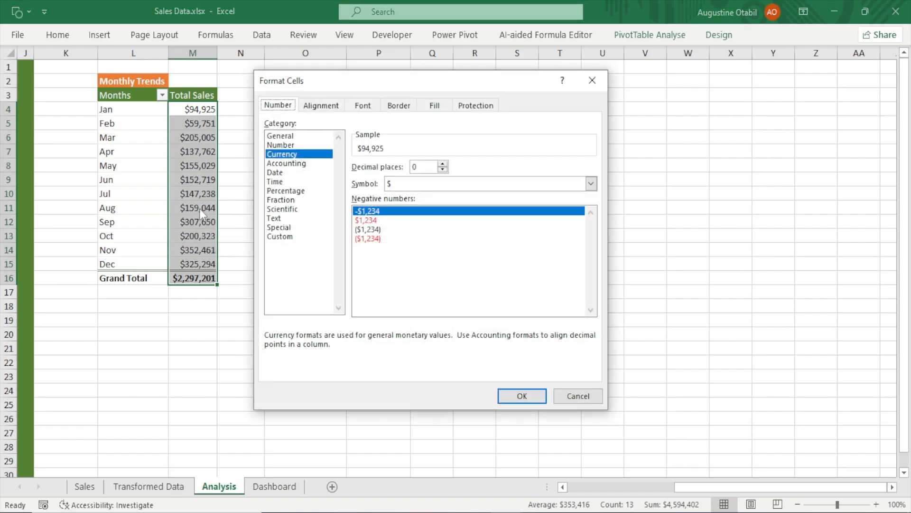
{"action": "left_click", "coordinate": [285, 236]}
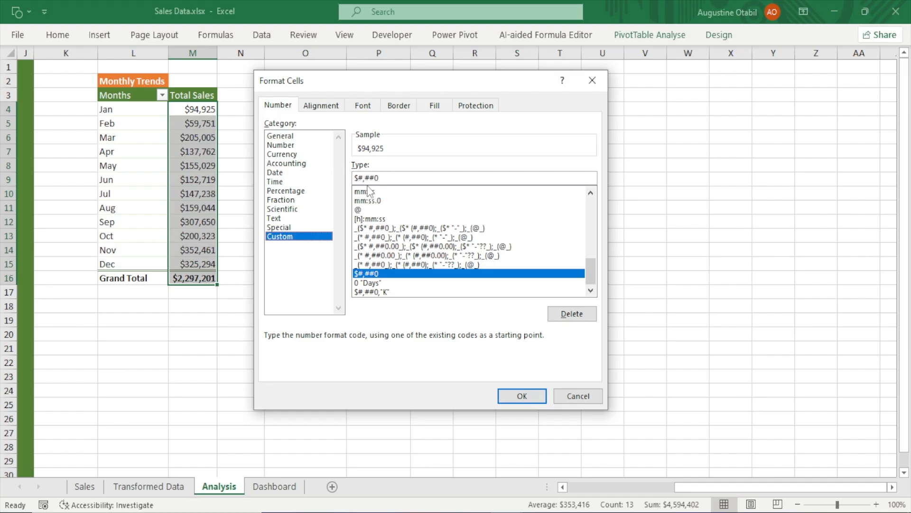
{"action": "left_click_drag", "start_coordinate": [378, 177], "coordinate": [332, 179]}
{"action": "key", "text": "BackSpace"}
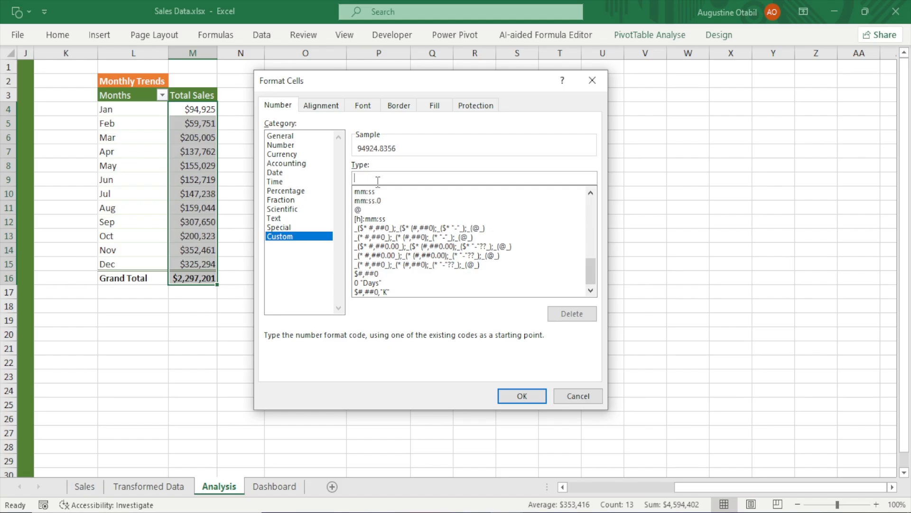
{"action": "type", "text": "$#"}
{"action": "type", "text": ",3"}
{"action": "key", "text": "BackSpace"}
{"action": "type", "text": "##0,"}
{"action": "type", "text": "\"K"}
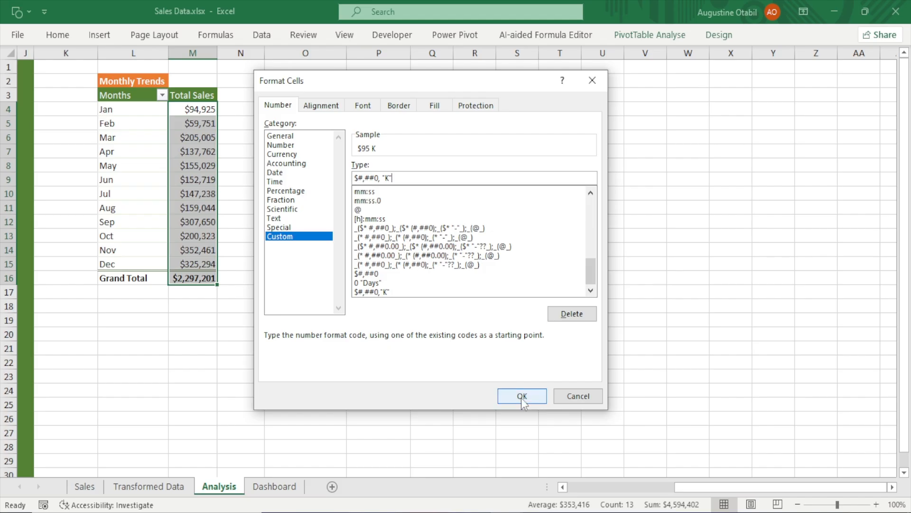
{"action": "left_click_drag", "start_coordinate": [407, 182], "coordinate": [321, 179]}
{"action": "key", "text": "ctrl+c"}
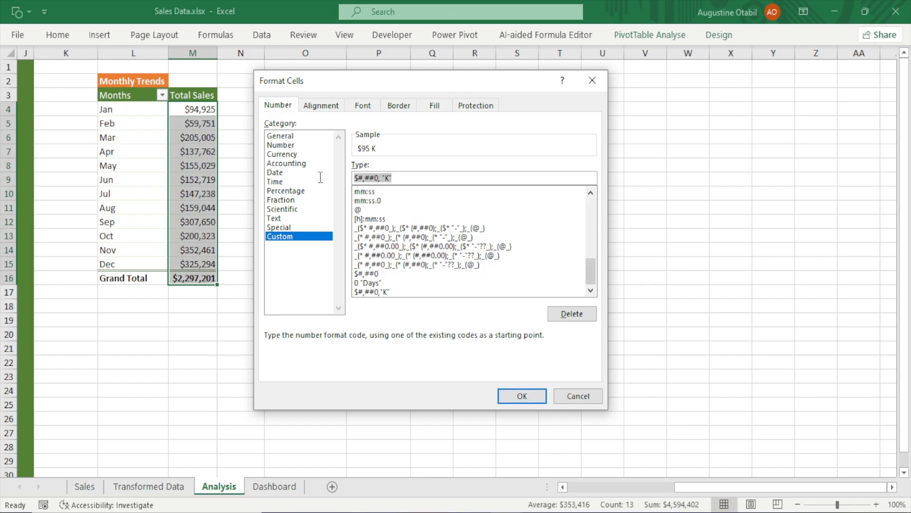
{"action": "left_click", "coordinate": [514, 396]}
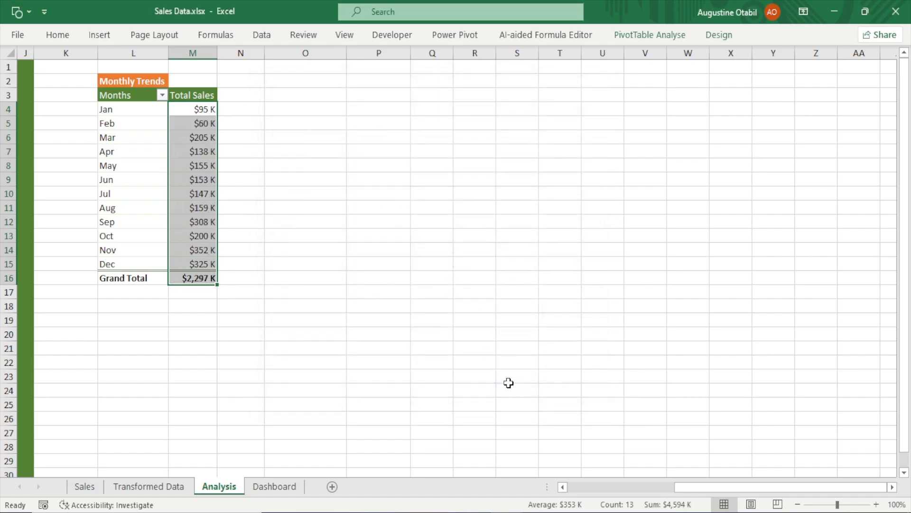
{"action": "left_click", "coordinate": [319, 138]}
{"action": "key", "text": "ctrl+v"}
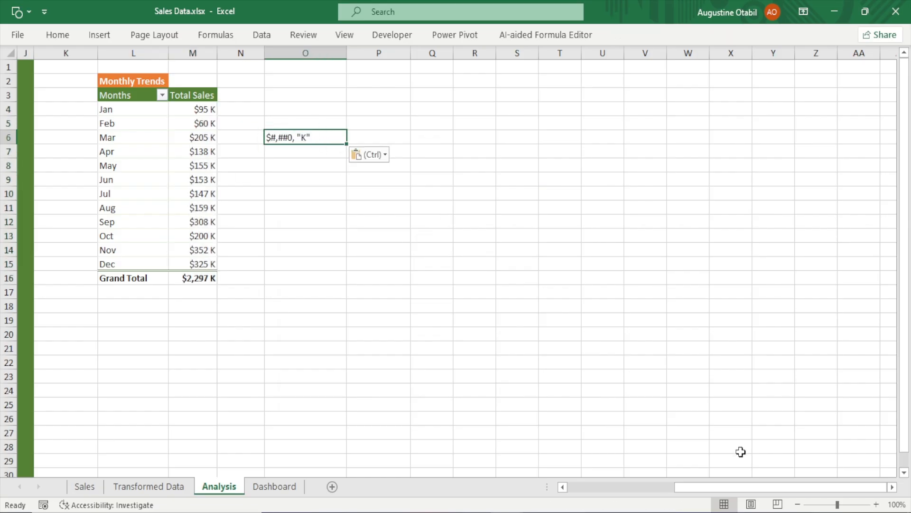
{"action": "left_click", "coordinate": [877, 504]}
{"action": "left_click", "coordinate": [877, 504]}
{"action": "left_click", "coordinate": [876, 504]}
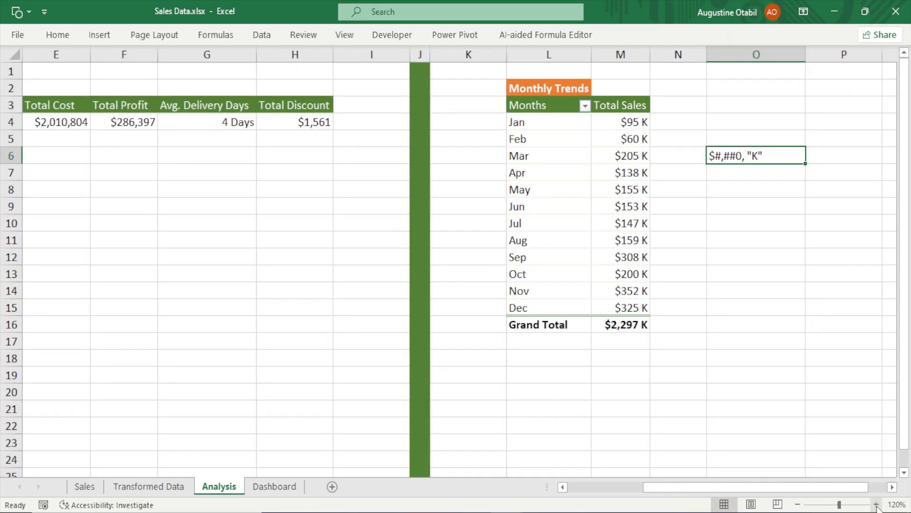
{"action": "left_click", "coordinate": [892, 487]}
{"action": "left_click", "coordinate": [892, 487]}
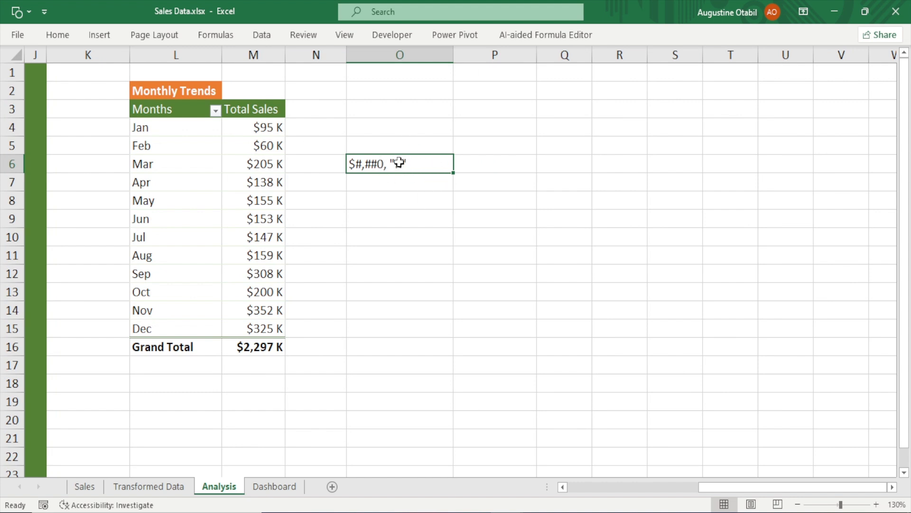
{"action": "key", "text": "Delete"}
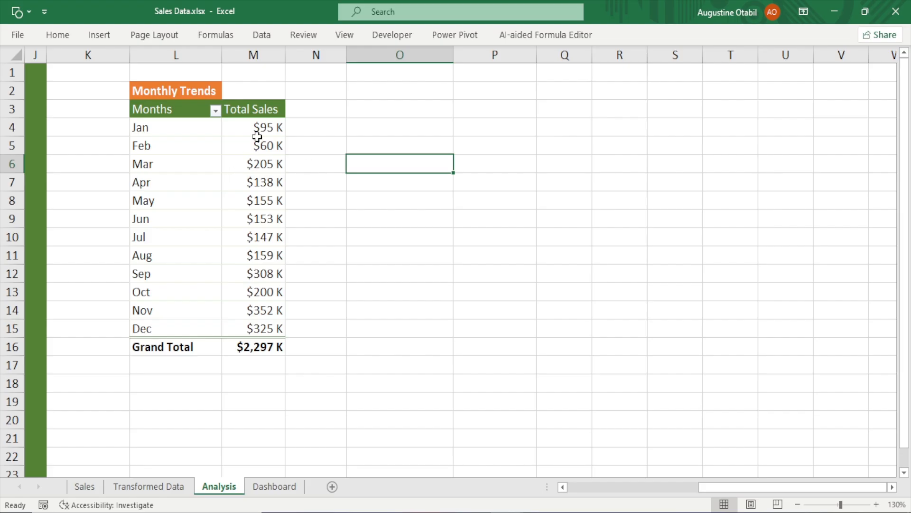
Insert a 2-D line chart from the Monthly Trends pivot table's months and total sales
{"action": "left_click_drag", "start_coordinate": [256, 127], "coordinate": [259, 217]}
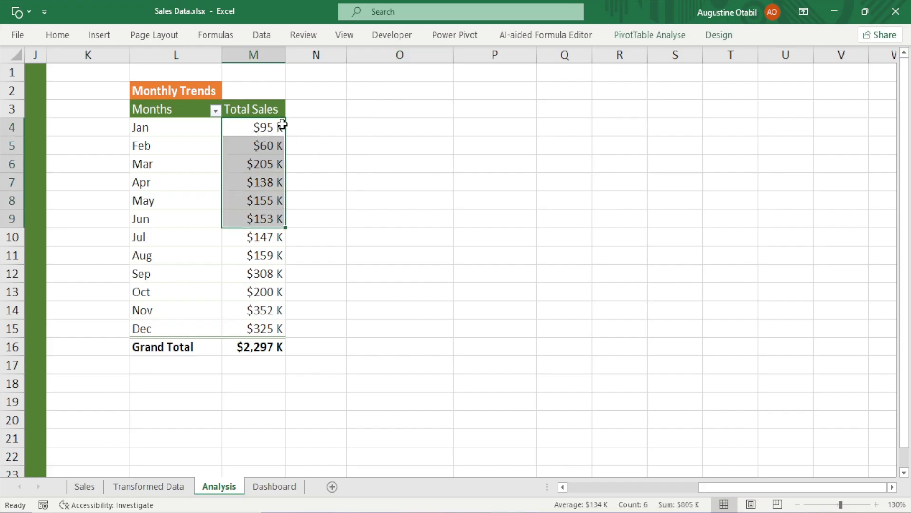
{"action": "left_click", "coordinate": [264, 147]}
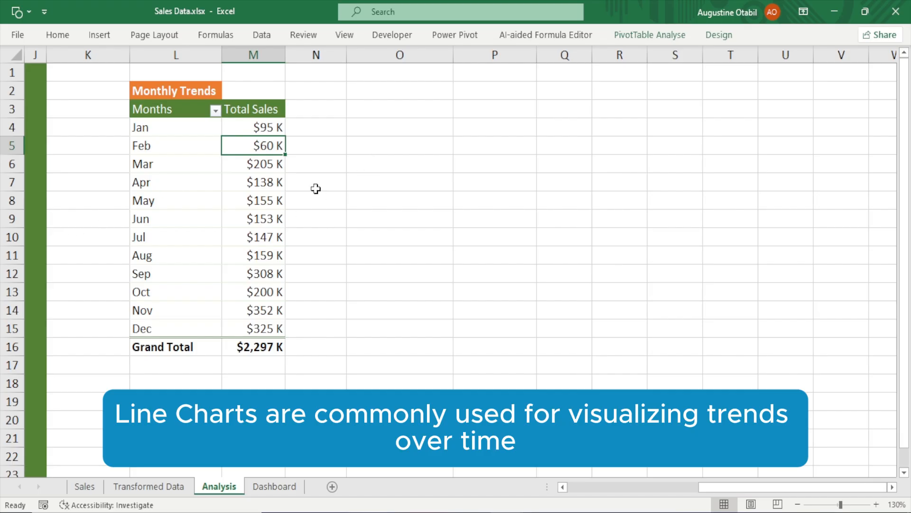
{"action": "left_click", "coordinate": [152, 112]}
{"action": "left_click_drag", "start_coordinate": [153, 112], "coordinate": [258, 328]}
{"action": "left_click", "coordinate": [100, 37]}
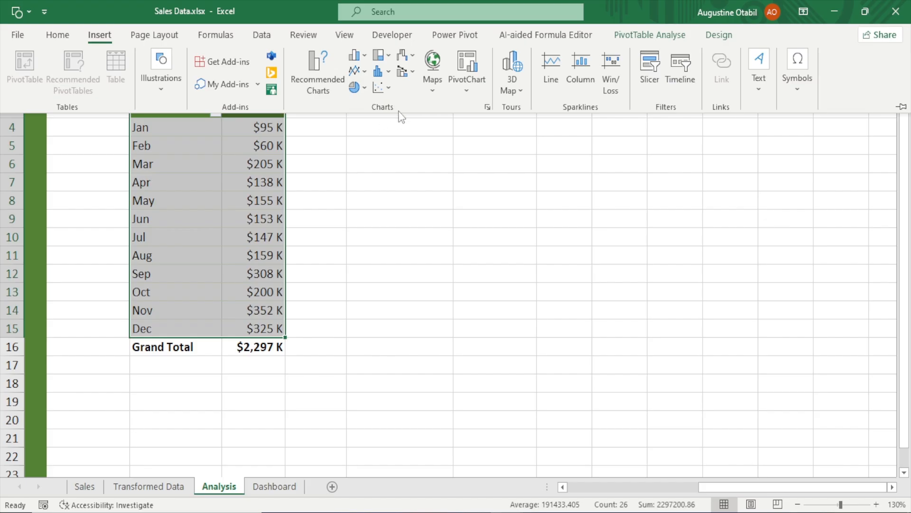
{"action": "left_click", "coordinate": [362, 75]}
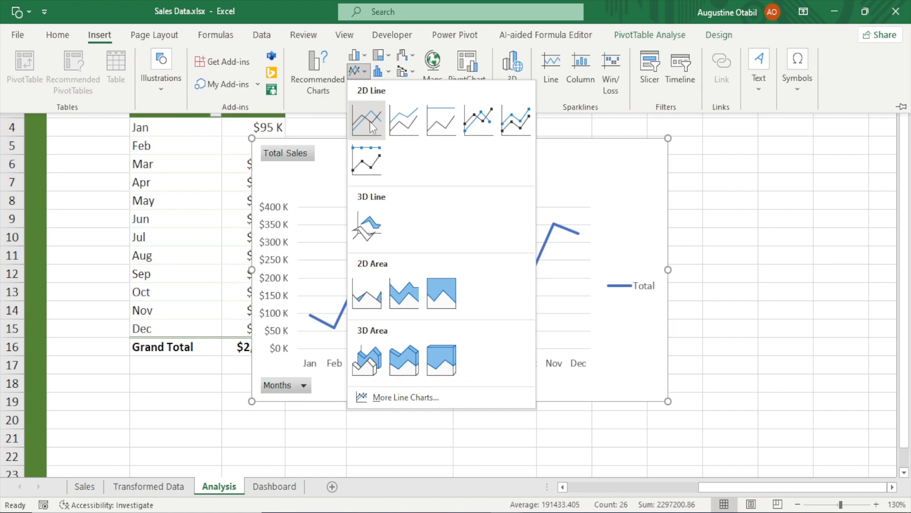
{"action": "left_click", "coordinate": [368, 118]}
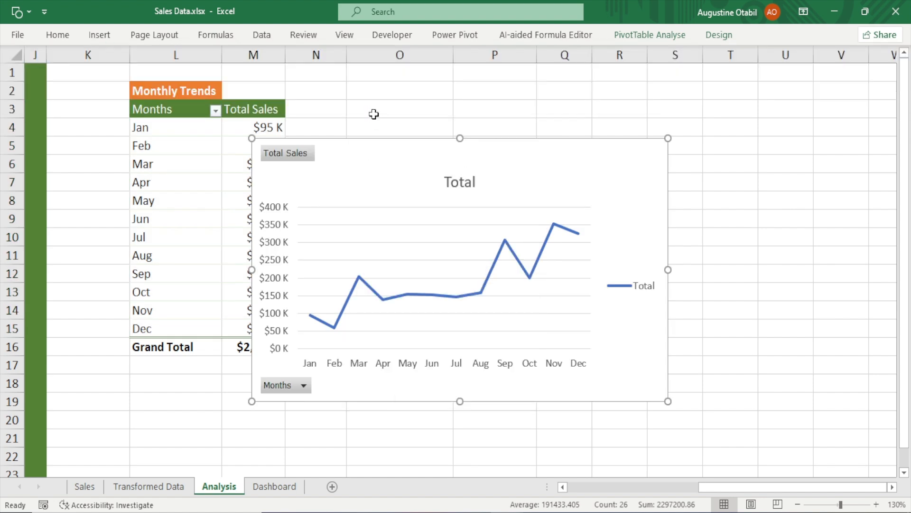
Move the line chart beside the pivot table and hide all field buttons on the chart
{"action": "left_click_drag", "start_coordinate": [372, 155], "coordinate": [461, 111]}
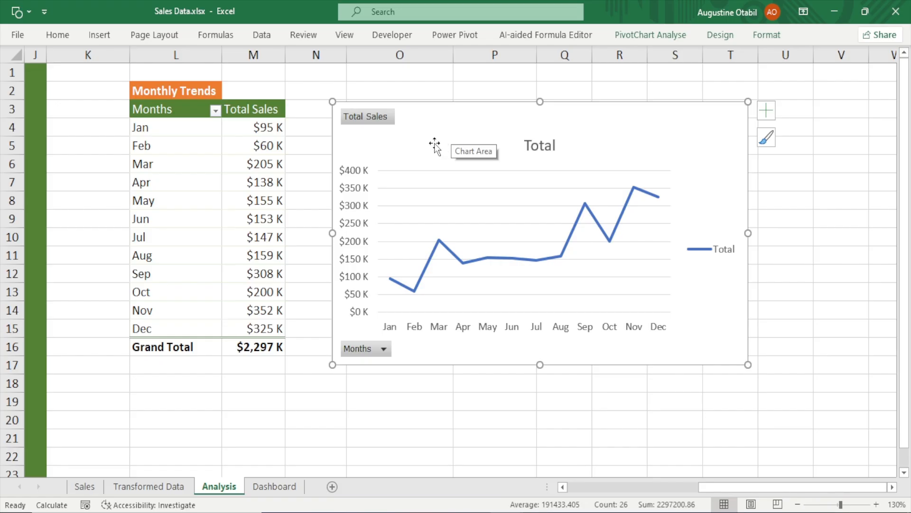
{"action": "right_click", "coordinate": [380, 121]}
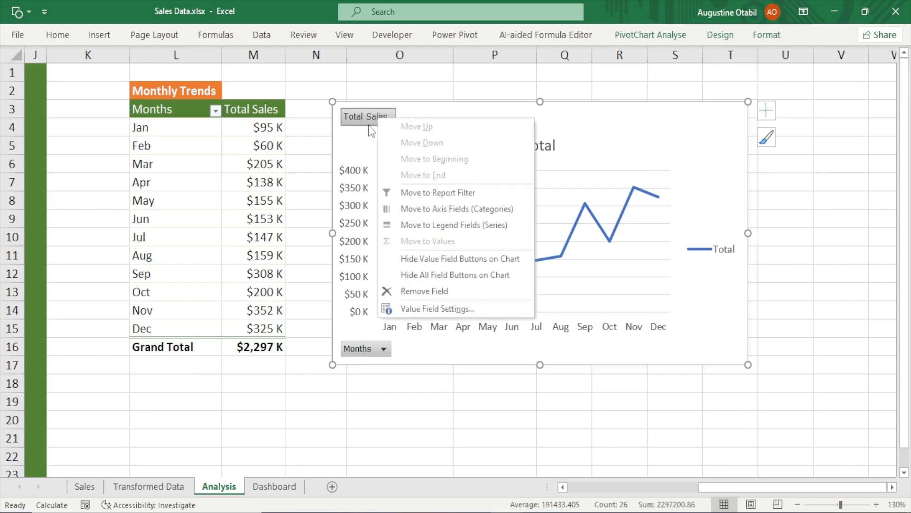
{"action": "left_click", "coordinate": [482, 276]}
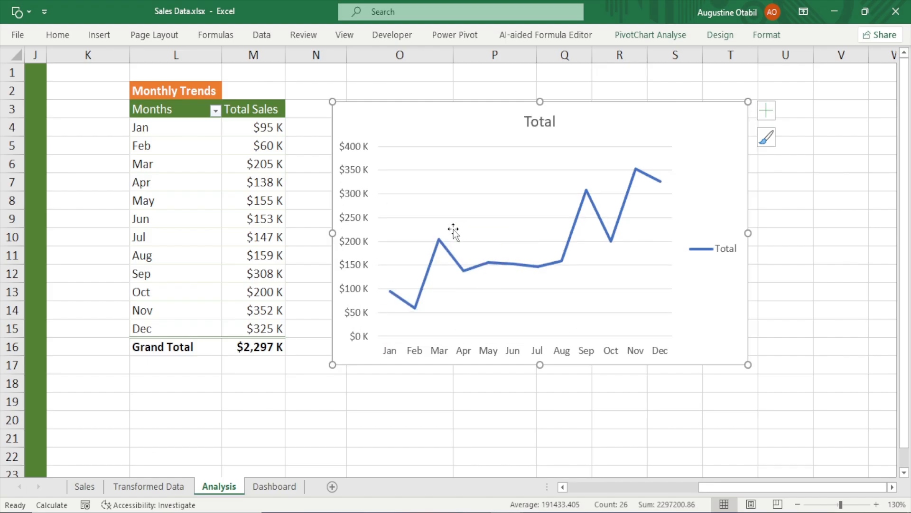
Delete the chart's title, legend and horizontal gridlines
{"action": "left_click", "coordinate": [547, 122]}
{"action": "key", "text": "Delete"}
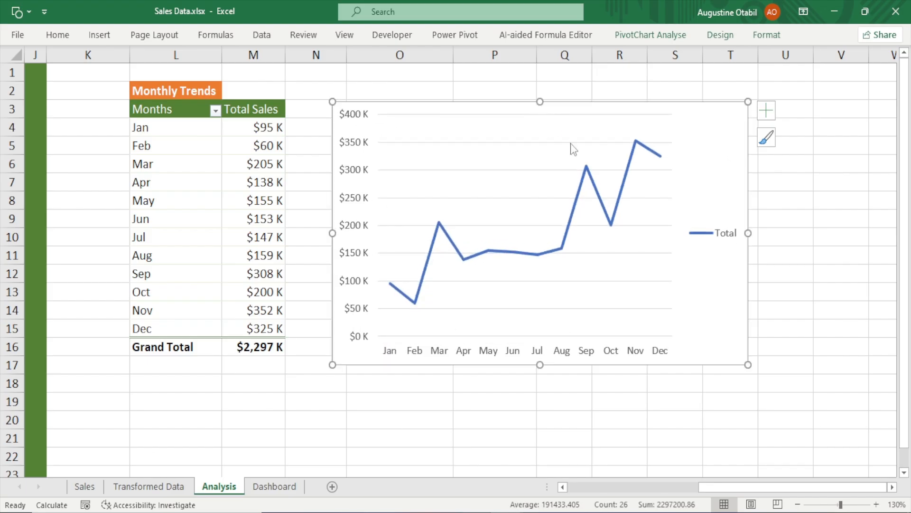
{"action": "left_click", "coordinate": [730, 235]}
{"action": "key", "text": "Delete"}
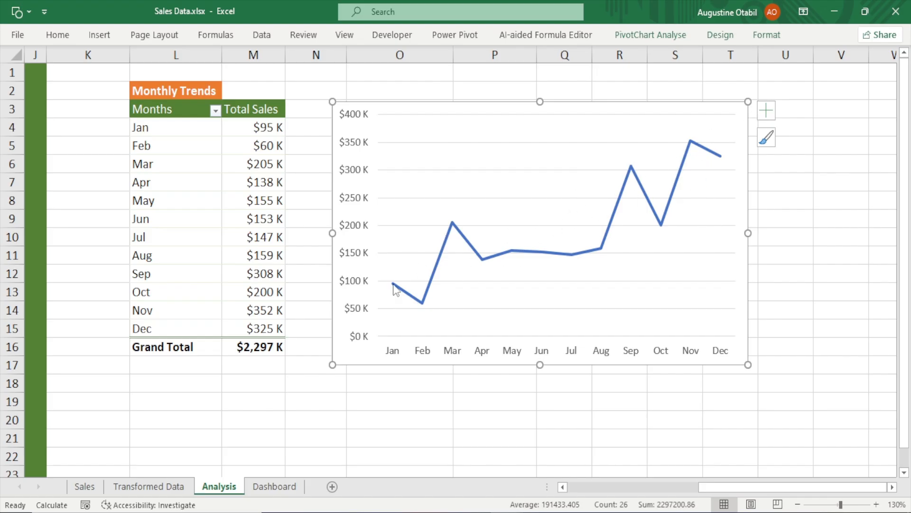
{"action": "left_click", "coordinate": [519, 169]}
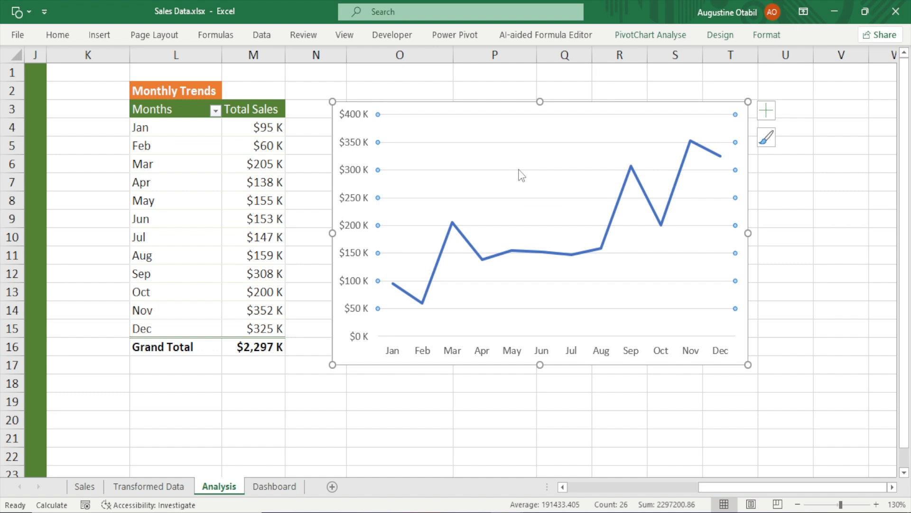
{"action": "key", "text": "Delete"}
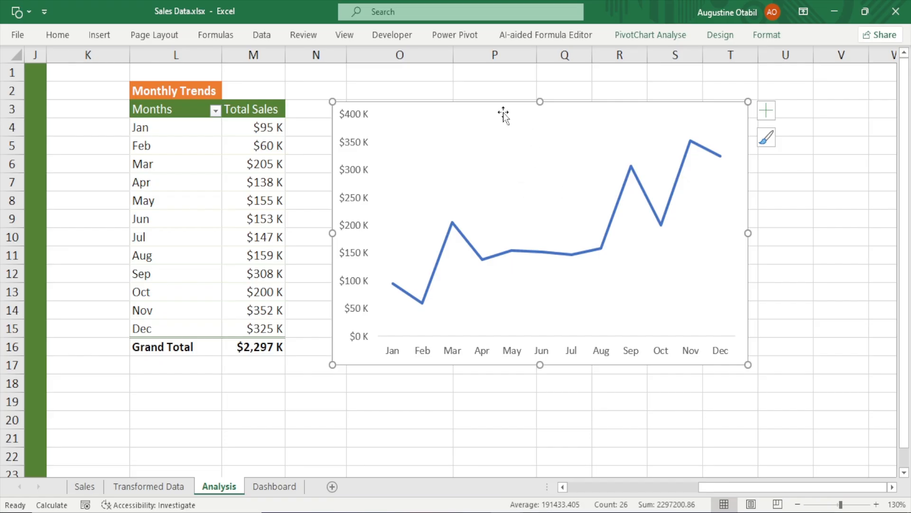
Place the chart against the table's edge and turn the sales series into a smoothed line
{"action": "mouse_move", "coordinate": [503, 112]}
{"action": "left_mouse_down"}
{"action": "mouse_move", "coordinate": [480, 141]}
{"action": "mouse_move", "coordinate": [447, 134]}
{"action": "mouse_move", "coordinate": [459, 119]}
{"action": "left_mouse_up"}
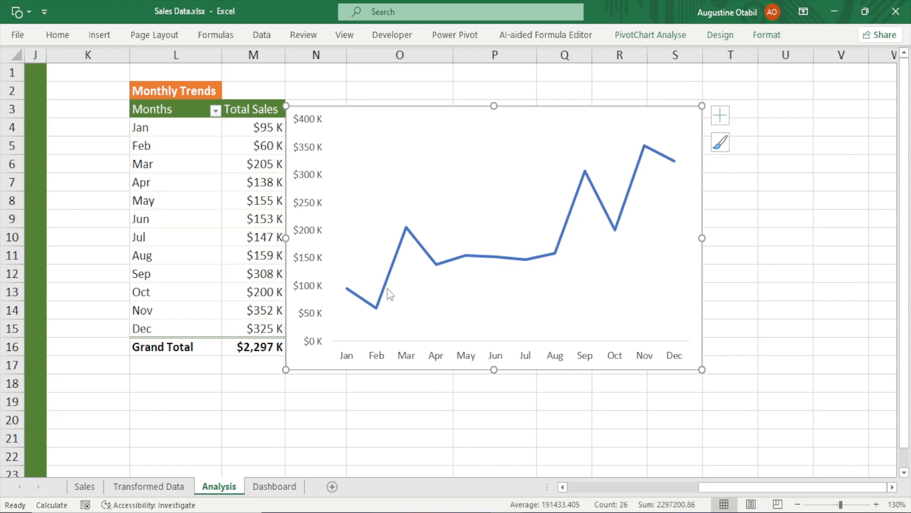
{"action": "left_click", "coordinate": [422, 252]}
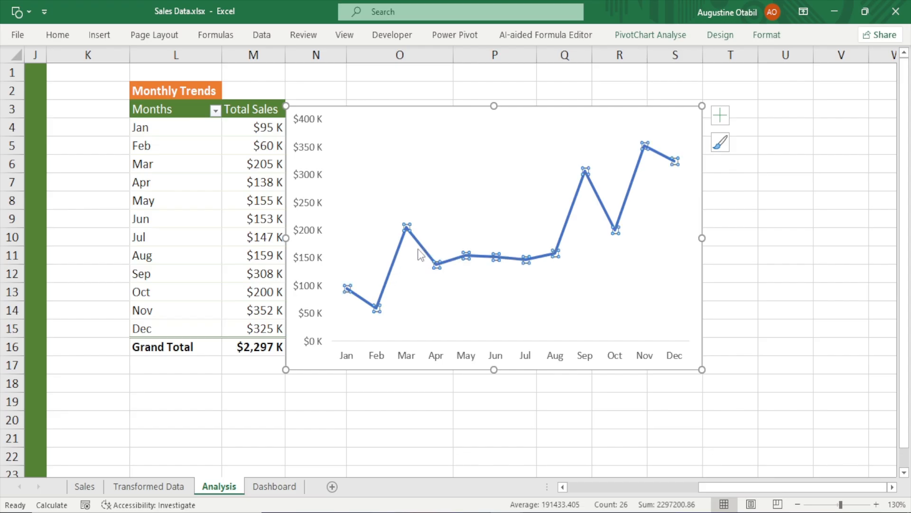
{"action": "double_click", "coordinate": [420, 254]}
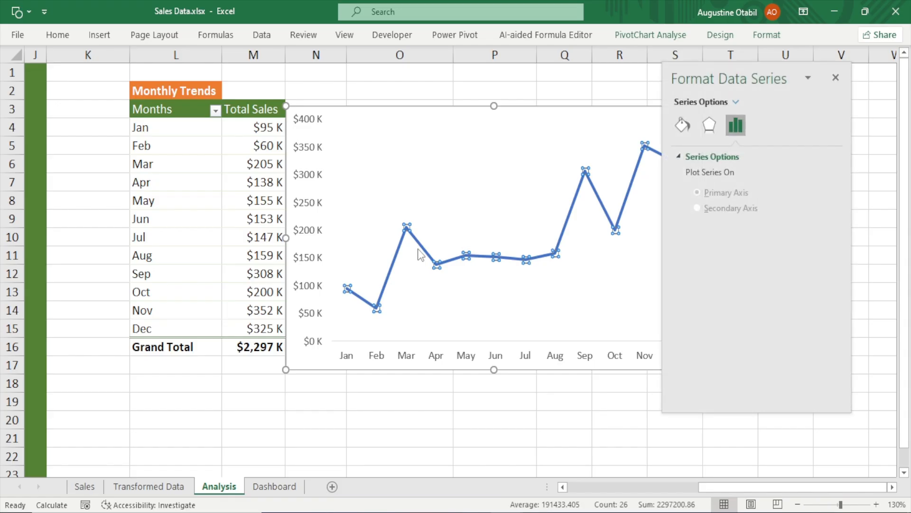
{"action": "left_click_drag", "start_coordinate": [701, 76], "coordinate": [728, 113]}
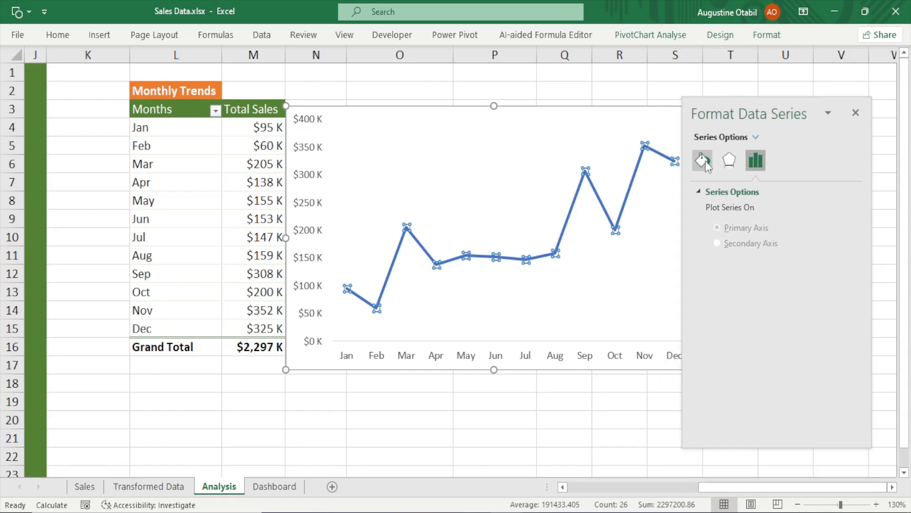
{"action": "left_click", "coordinate": [706, 161]}
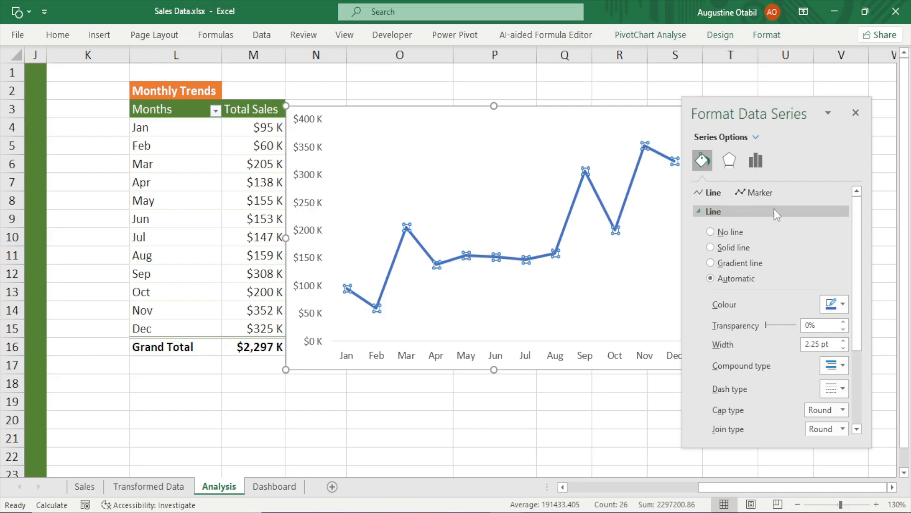
{"action": "left_click_drag", "start_coordinate": [856, 212], "coordinate": [856, 284]}
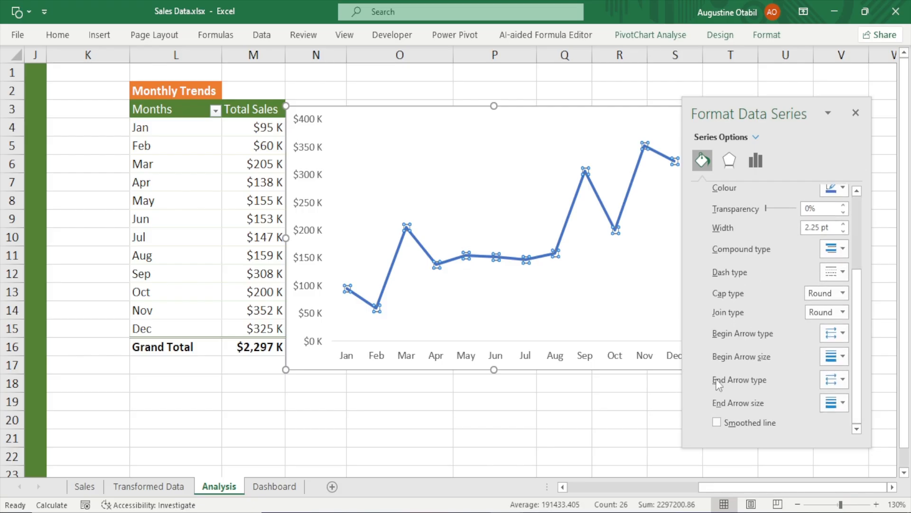
{"action": "left_click", "coordinate": [755, 422]}
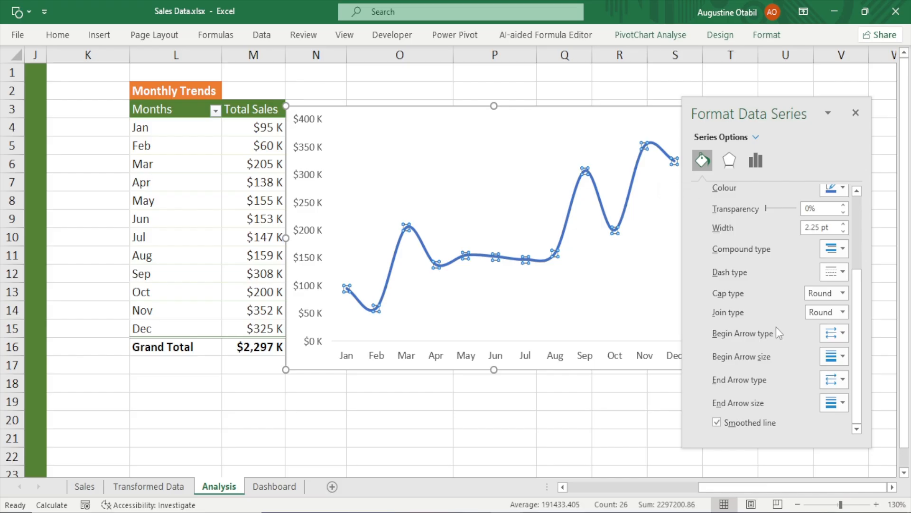
{"action": "scroll", "coordinate": [778, 332], "scroll_direction": "up", "scroll_amount": 5}
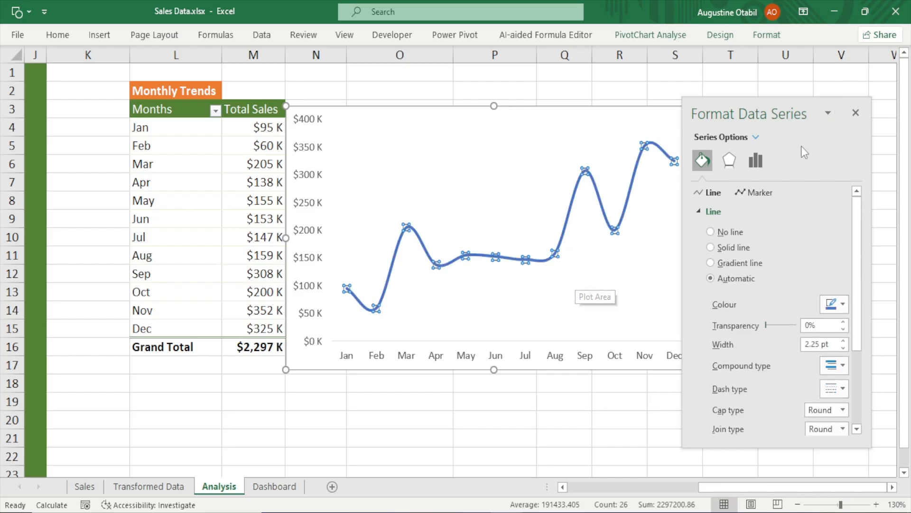
{"action": "left_click", "coordinate": [856, 114]}
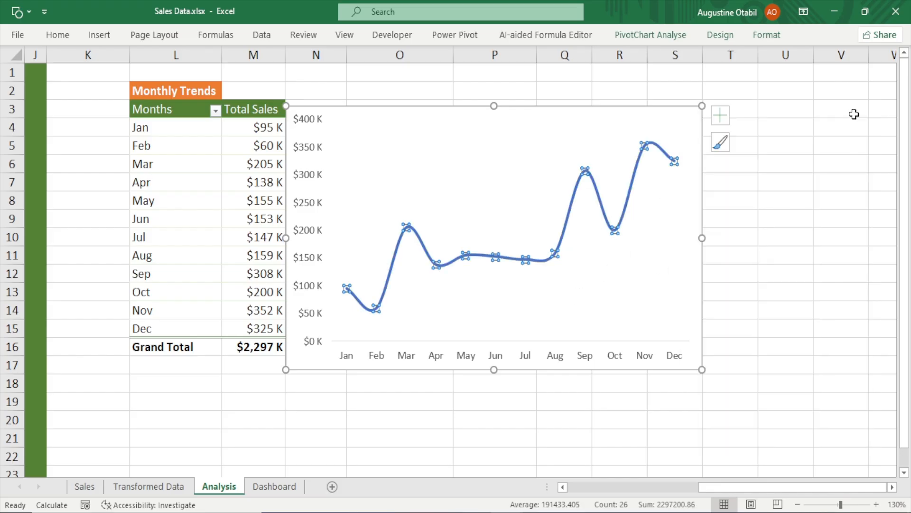
{"action": "left_click", "coordinate": [822, 155]}
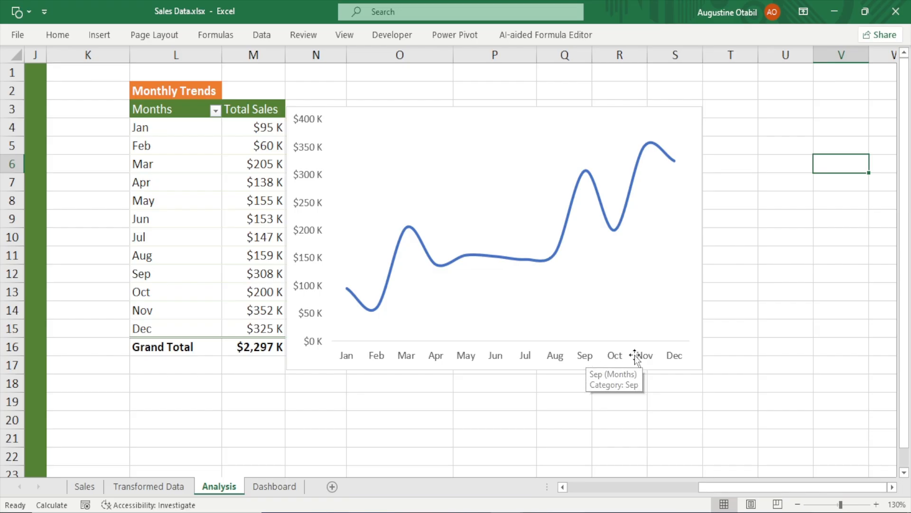
{"action": "left_click", "coordinate": [408, 228]}
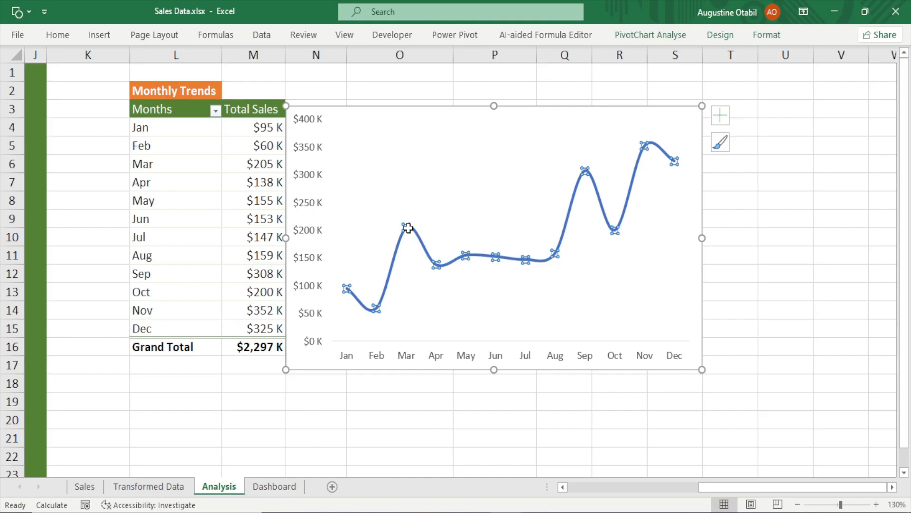
Give the sales line built-in circle markers with a size of 8
{"action": "double_click", "coordinate": [408, 228]}
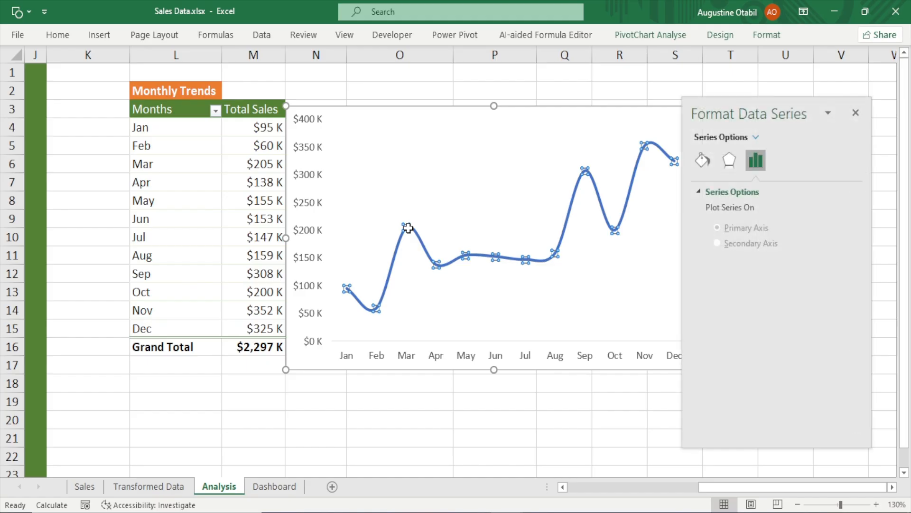
{"action": "left_click", "coordinate": [700, 160]}
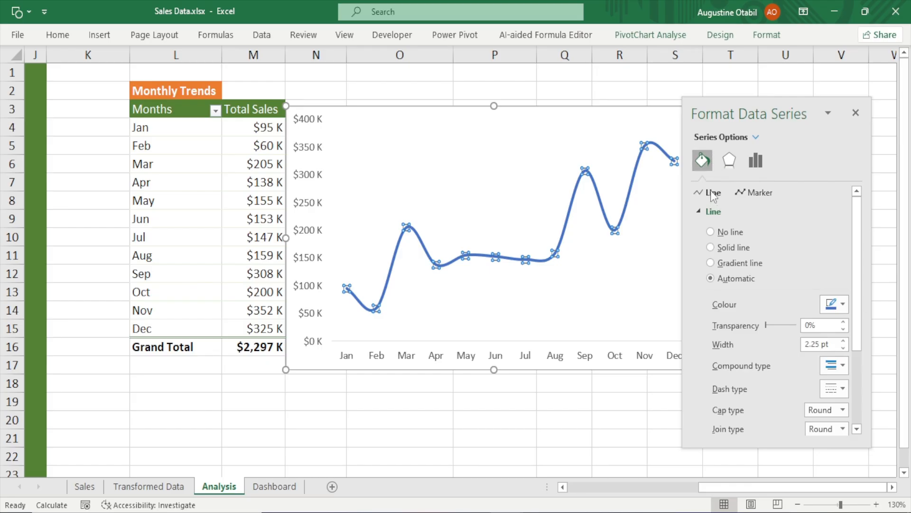
{"action": "left_click", "coordinate": [768, 197]}
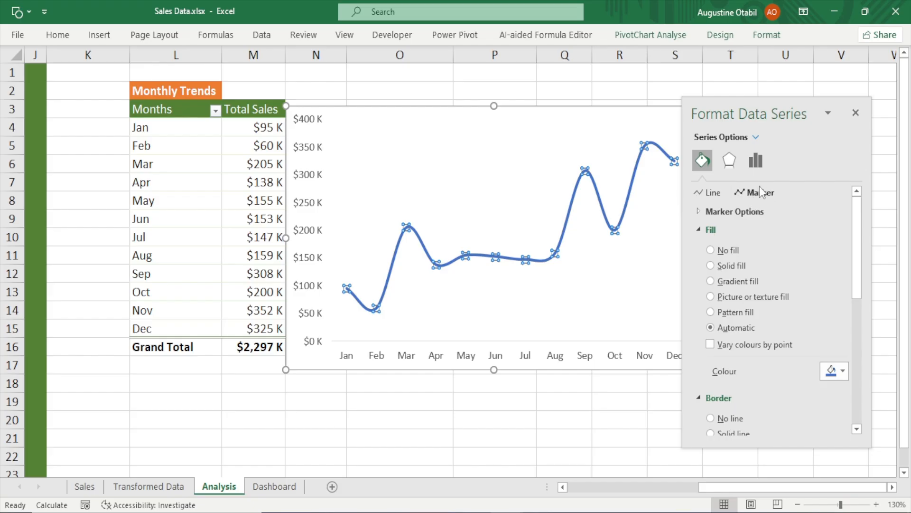
{"action": "left_click_drag", "start_coordinate": [750, 107], "coordinate": [675, 114]}
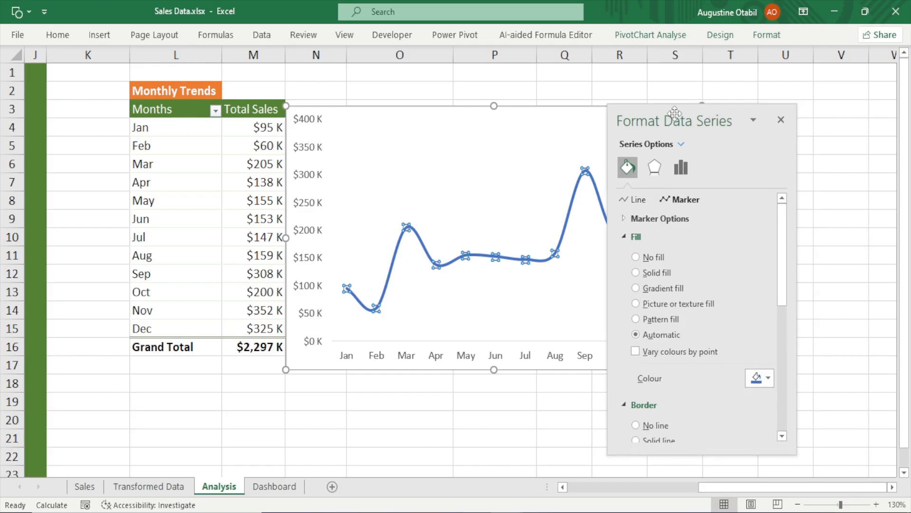
{"action": "left_click", "coordinate": [644, 220]}
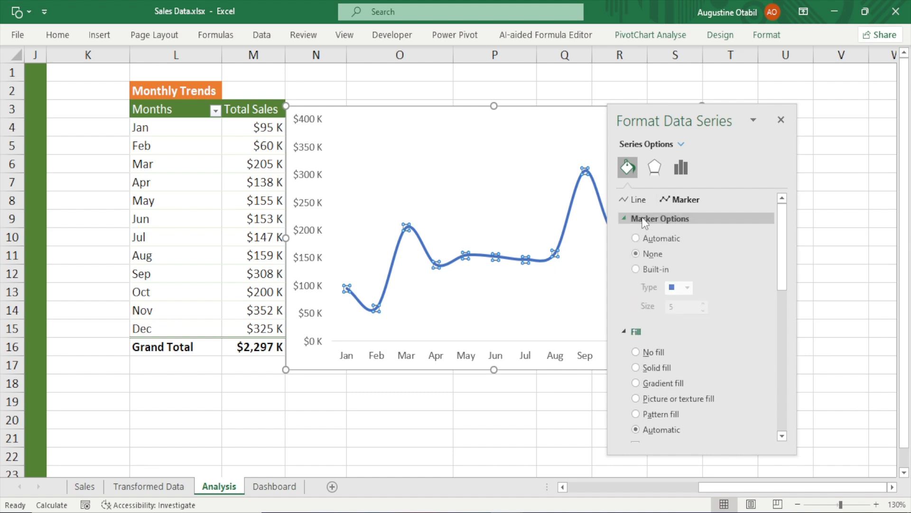
{"action": "left_click", "coordinate": [636, 269]}
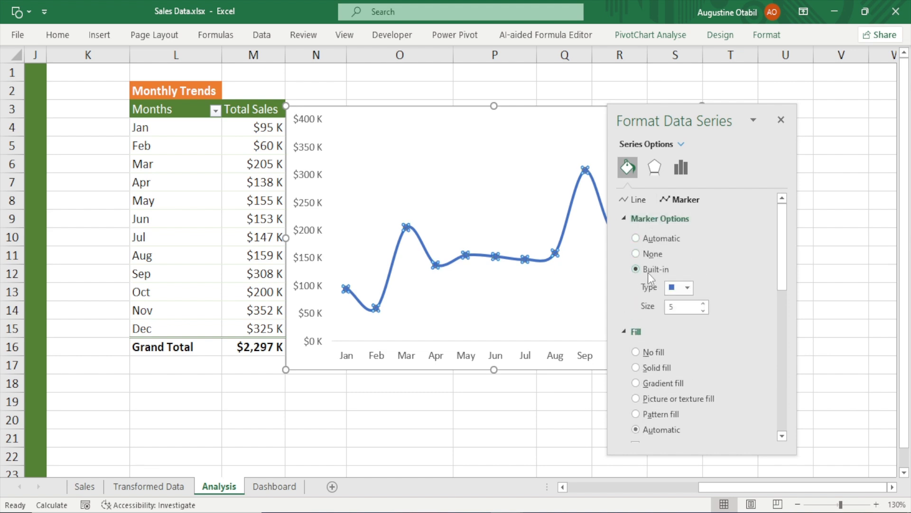
{"action": "left_click", "coordinate": [687, 288]}
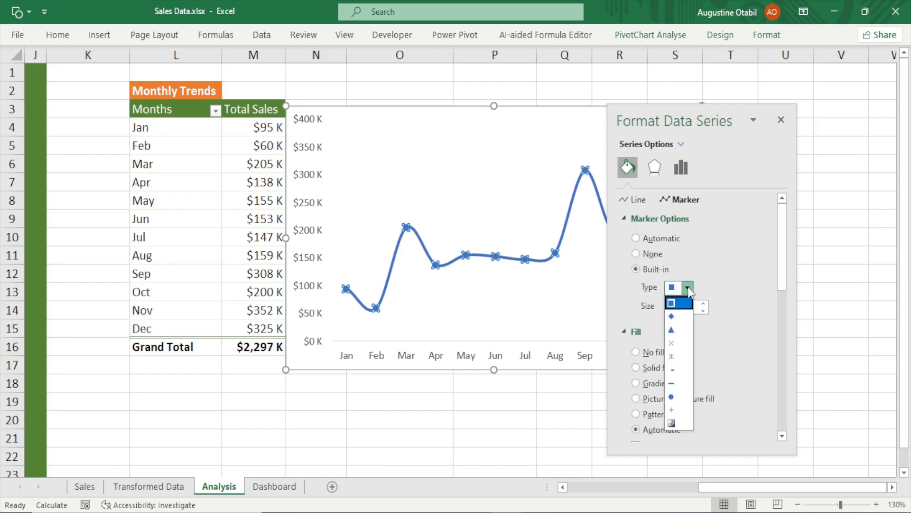
{"action": "left_click", "coordinate": [672, 398]}
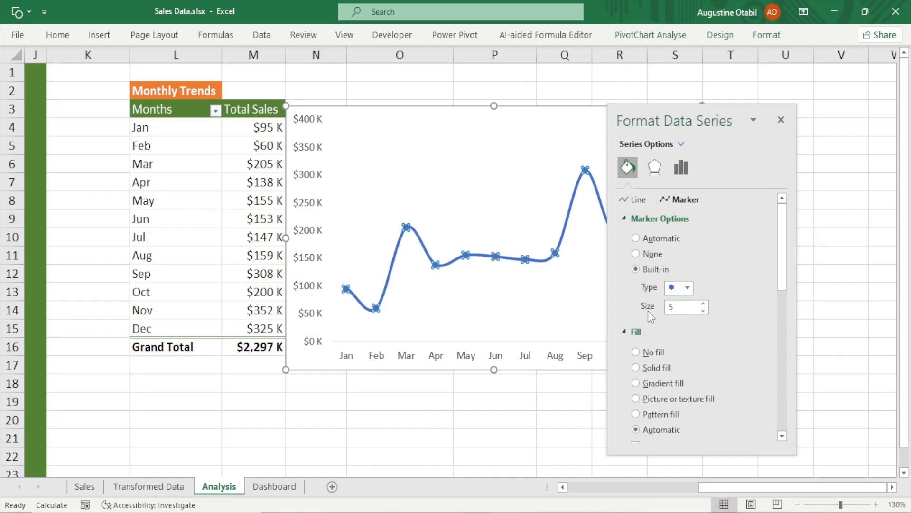
{"action": "left_click", "coordinate": [704, 305]}
{"action": "left_click", "coordinate": [705, 304]}
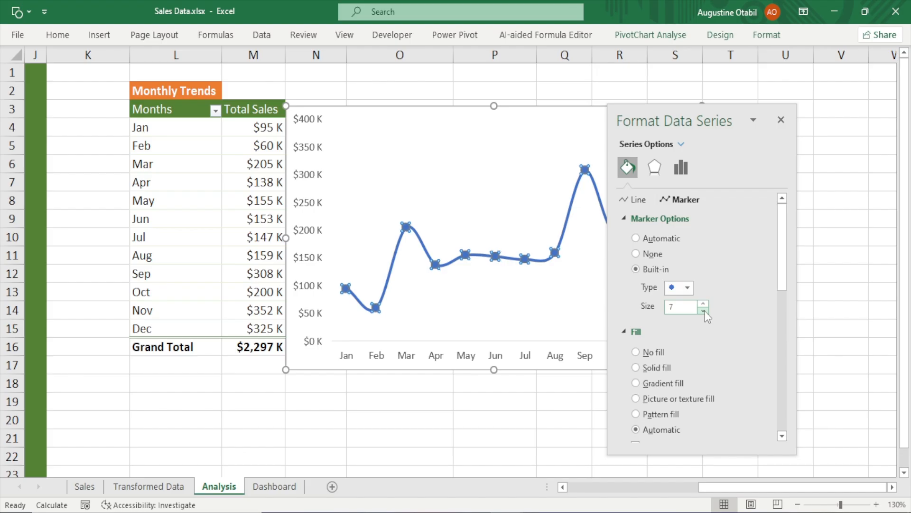
{"action": "left_click", "coordinate": [706, 304]}
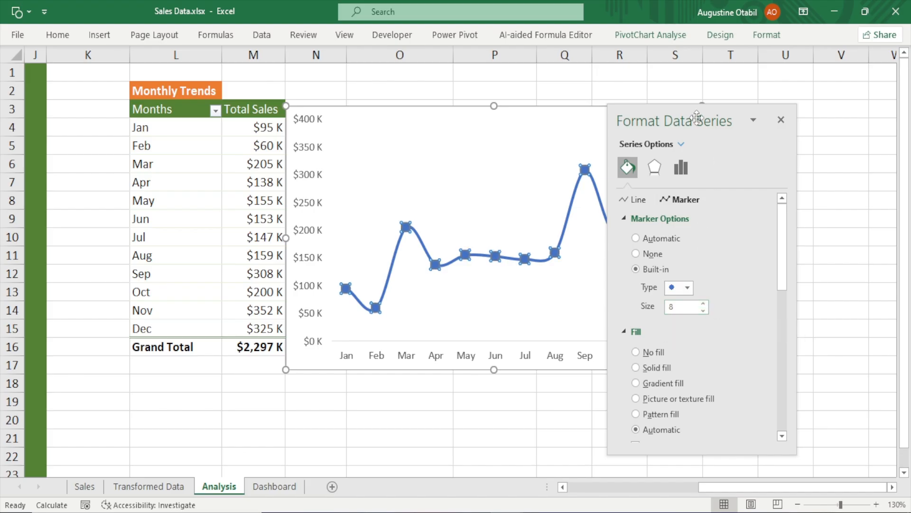
Fill the markers with the custom colour #FB8500
{"action": "left_click_drag", "start_coordinate": [697, 117], "coordinate": [508, 108]}
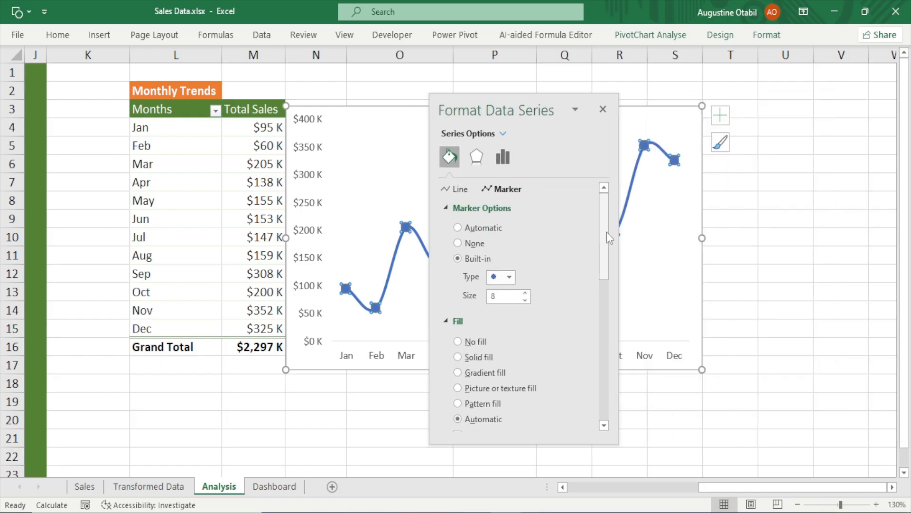
{"action": "mouse_move", "coordinate": [606, 232]}
{"action": "left_mouse_down"}
{"action": "mouse_move", "coordinate": [607, 289]}
{"action": "mouse_move", "coordinate": [607, 269]}
{"action": "left_mouse_up"}
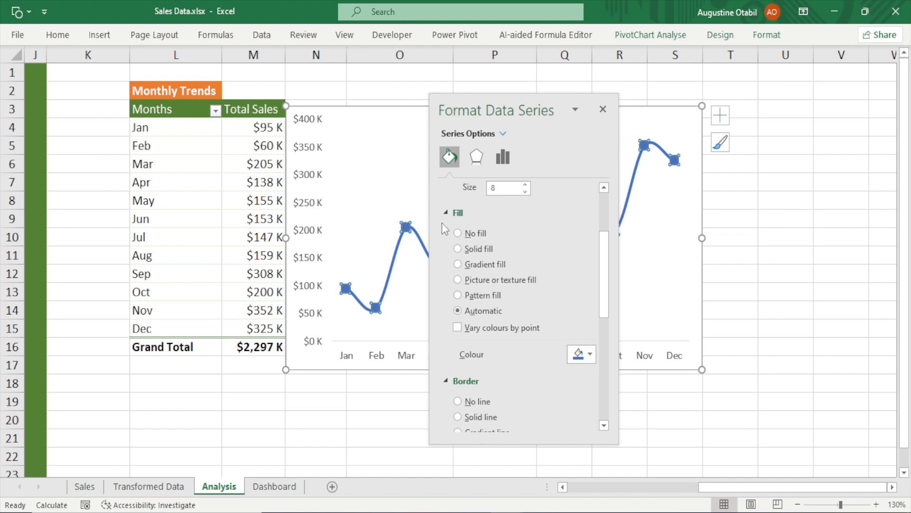
{"action": "left_click_drag", "start_coordinate": [607, 281], "coordinate": [611, 300]}
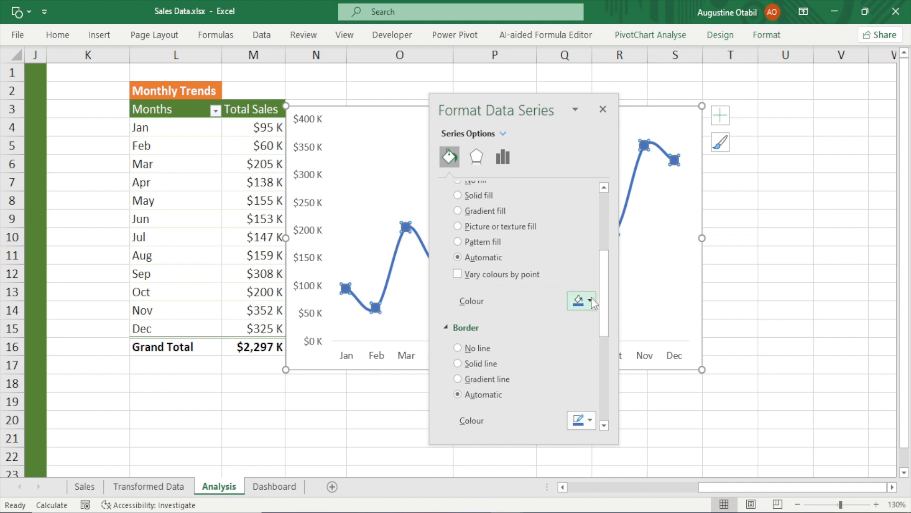
{"action": "left_click", "coordinate": [591, 298]}
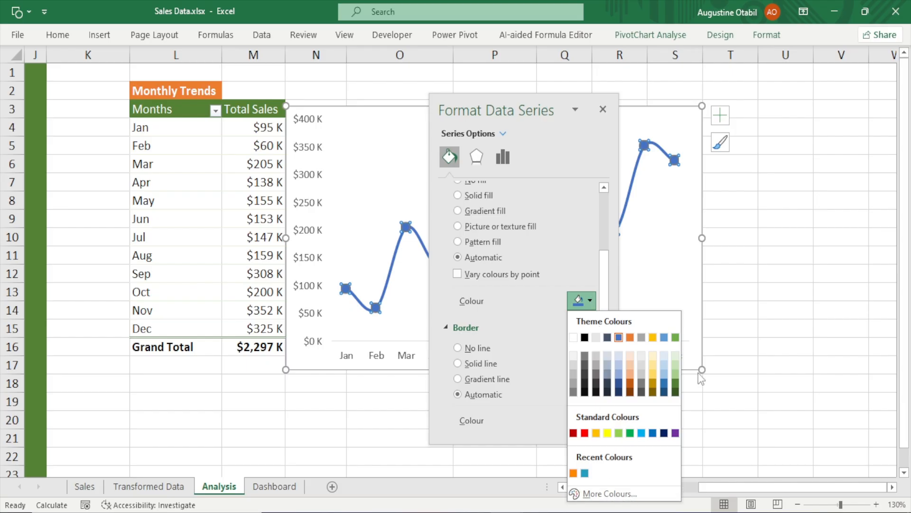
{"action": "left_click", "coordinate": [617, 494]}
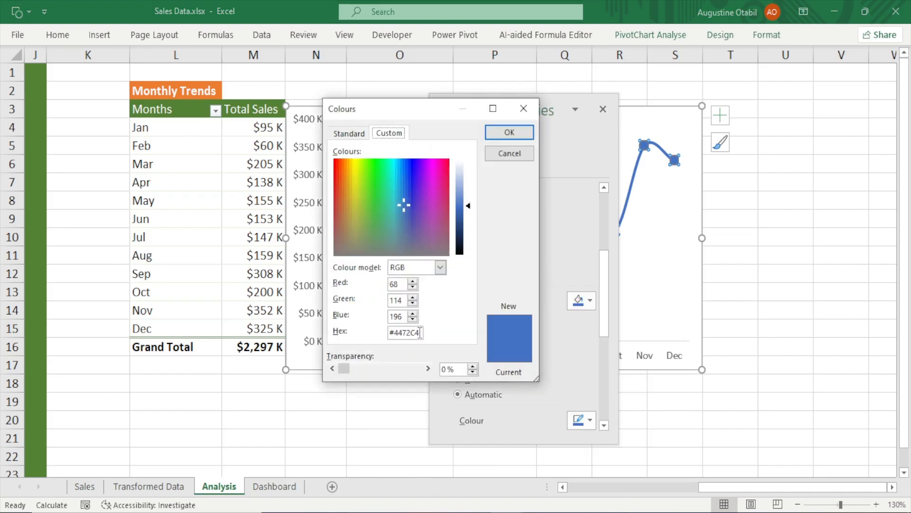
{"action": "left_click_drag", "start_coordinate": [421, 332], "coordinate": [357, 337]}
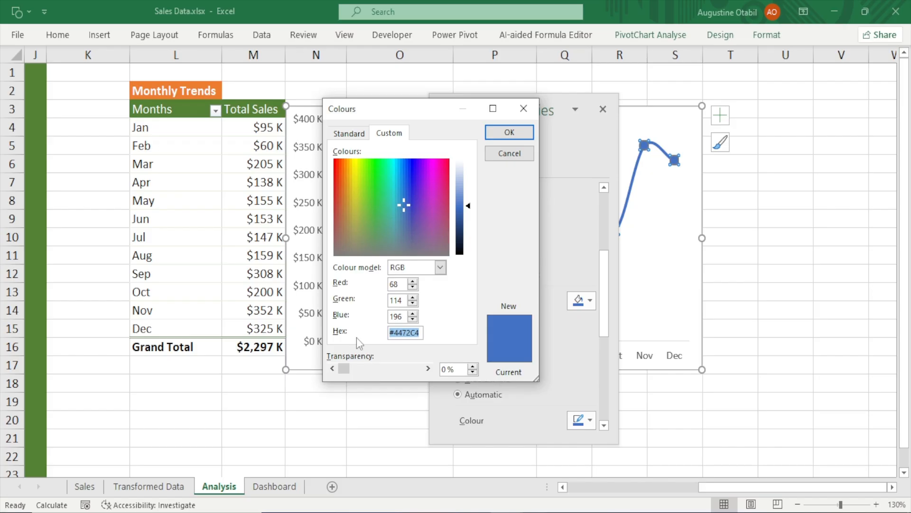
{"action": "type", "text": "#FB"}
{"action": "type", "text": "8500"}
{"action": "left_click", "coordinate": [407, 319]}
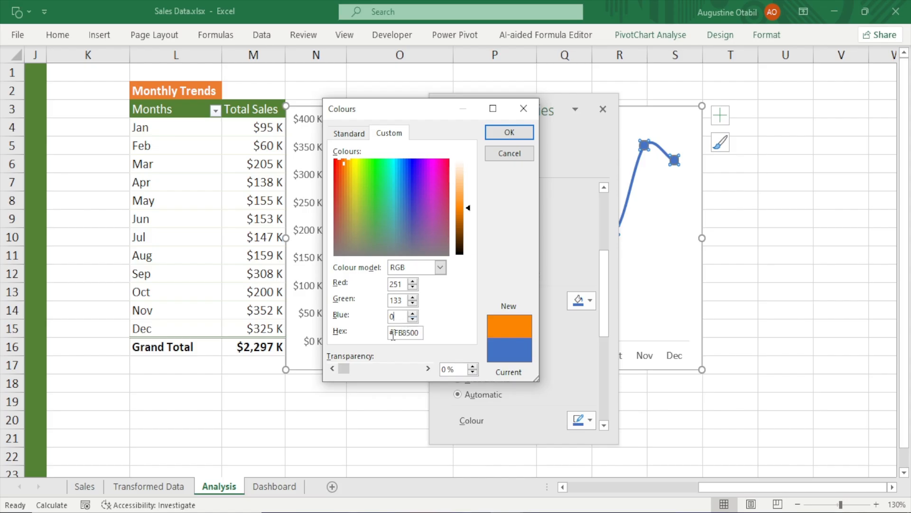
{"action": "left_click", "coordinate": [510, 132]}
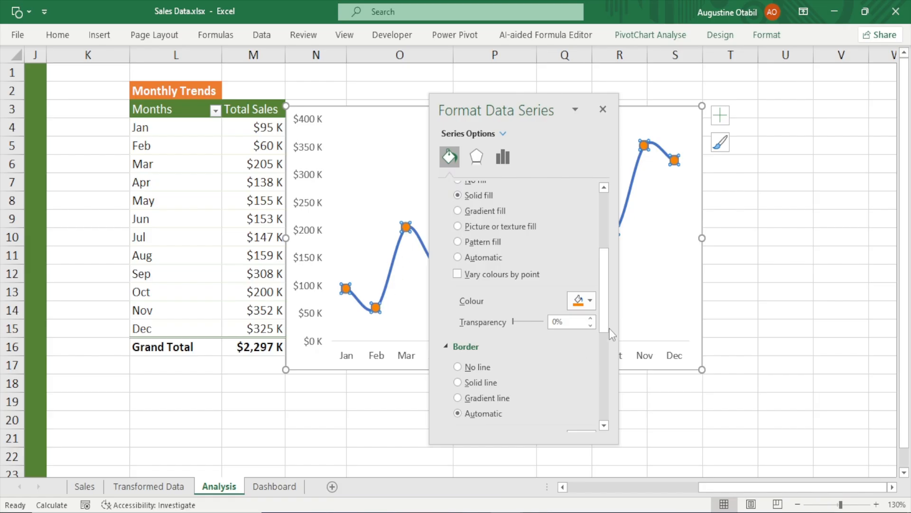
Give the marker borders a solid line 1 pt wide and close the formatting pane
{"action": "left_click_drag", "start_coordinate": [607, 270], "coordinate": [603, 319]}
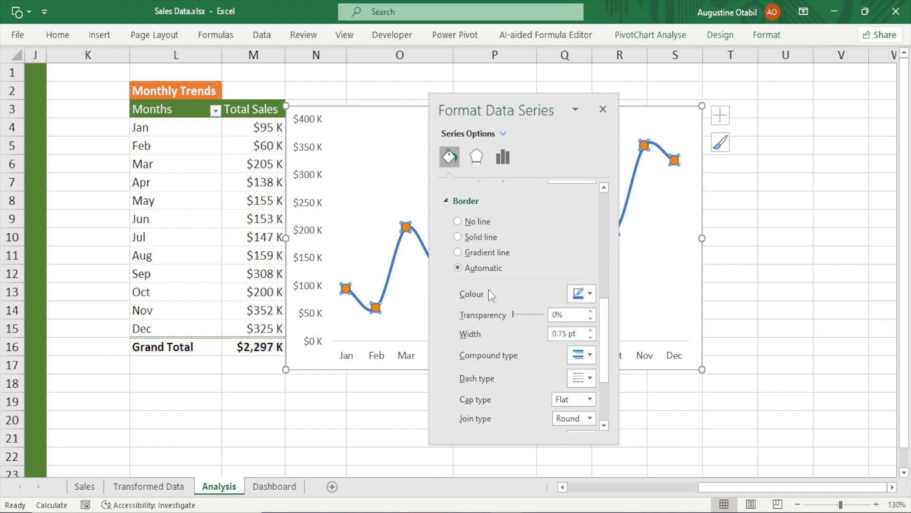
{"action": "left_click", "coordinate": [587, 294]}
{"action": "left_click", "coordinate": [584, 330]}
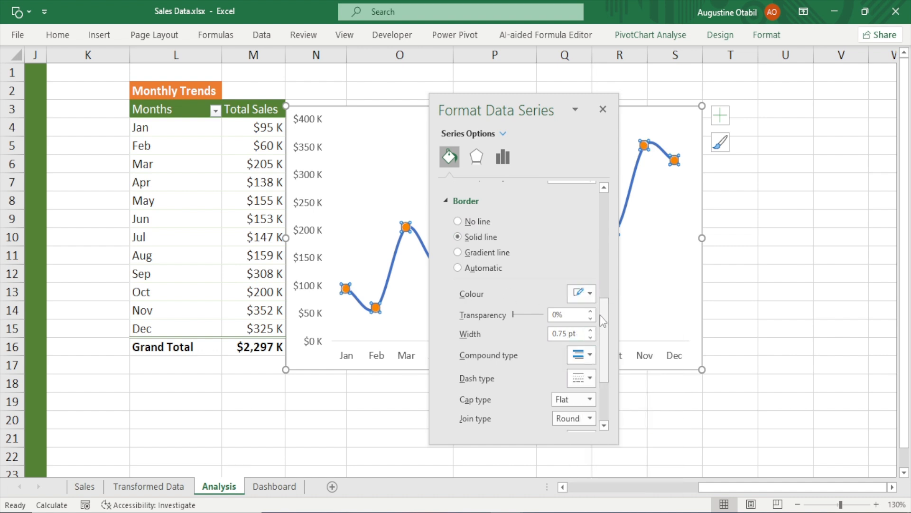
{"action": "scroll", "coordinate": [600, 315], "scroll_direction": "down", "scroll_amount": 1}
{"action": "left_click", "coordinate": [591, 306]}
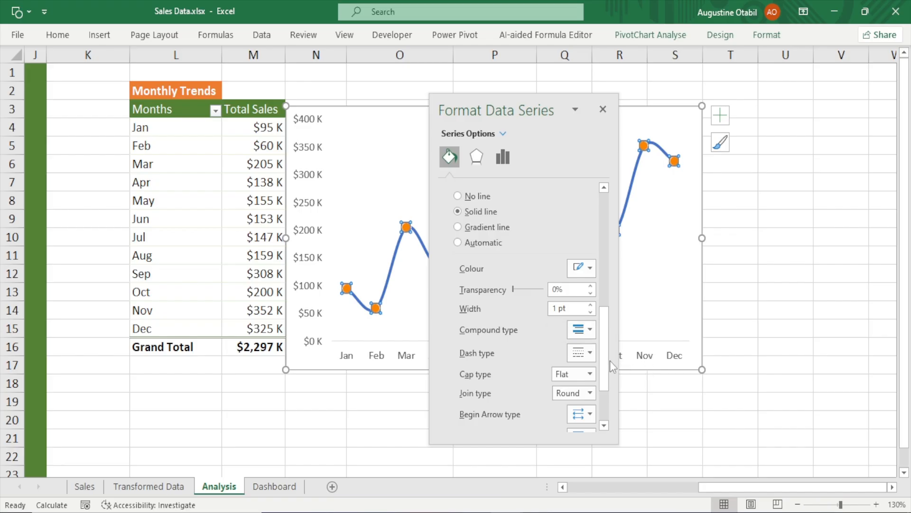
{"action": "scroll", "coordinate": [609, 366], "scroll_direction": "down", "scroll_amount": 3}
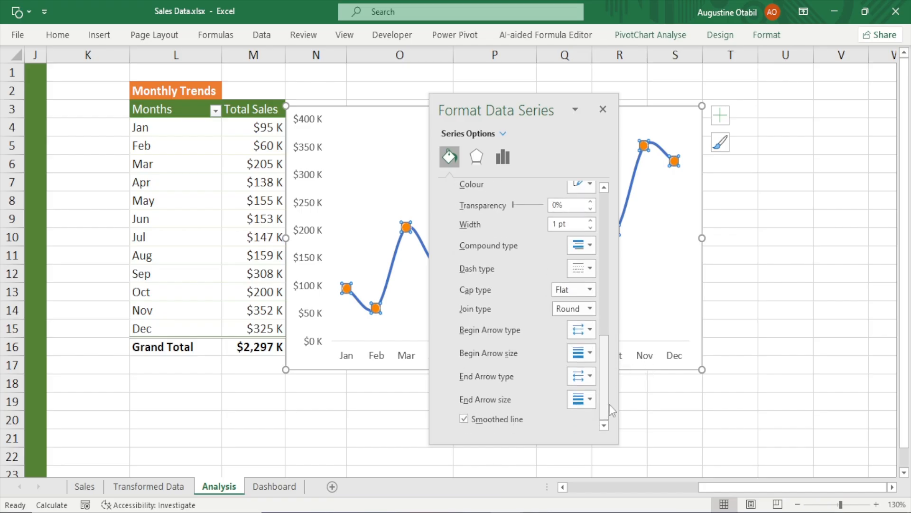
{"action": "left_click", "coordinate": [605, 113]}
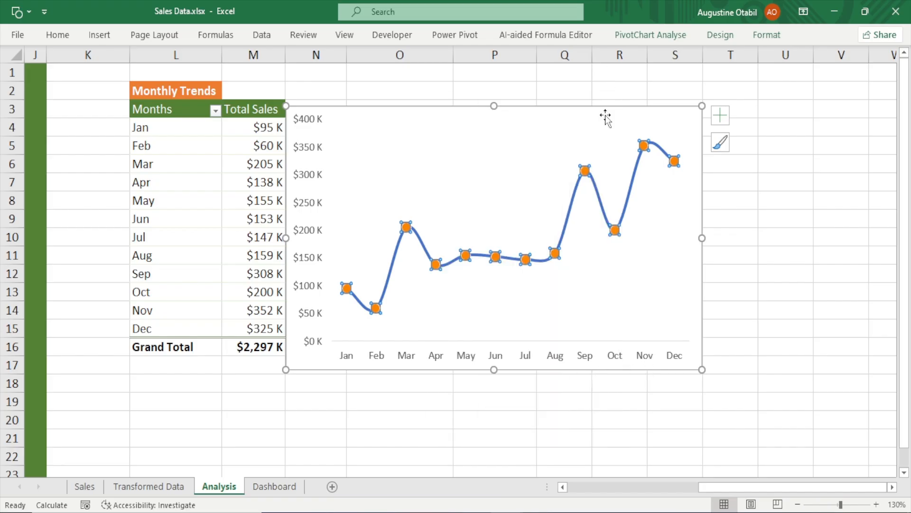
Add data labels to the line chart
{"action": "left_click", "coordinate": [786, 354]}
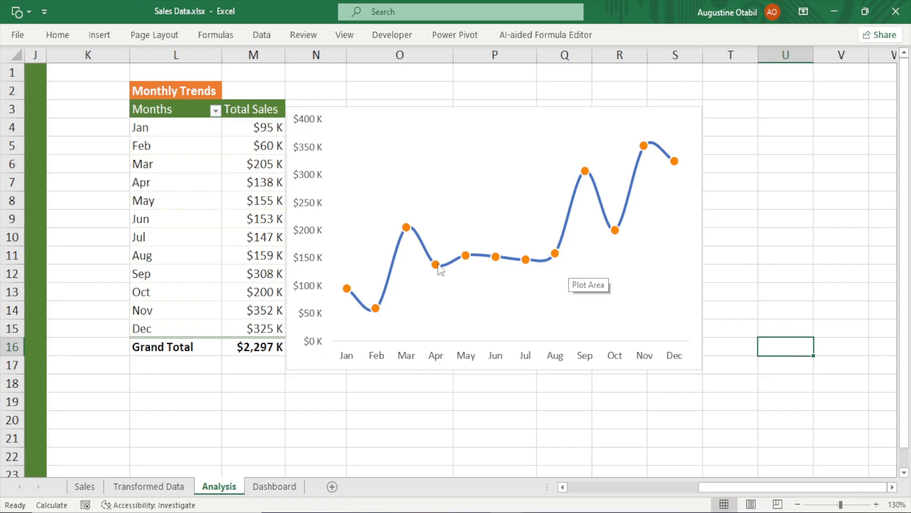
{"action": "left_click", "coordinate": [422, 247]}
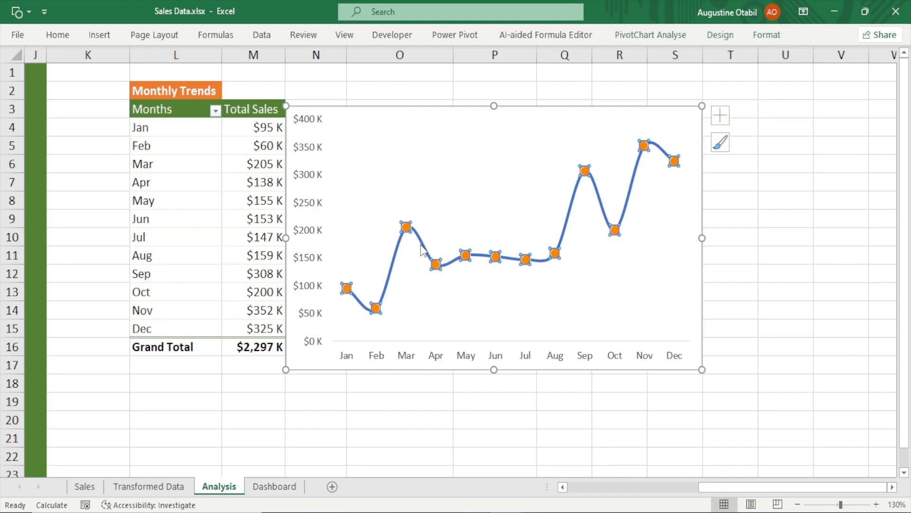
{"action": "left_click", "coordinate": [722, 115]}
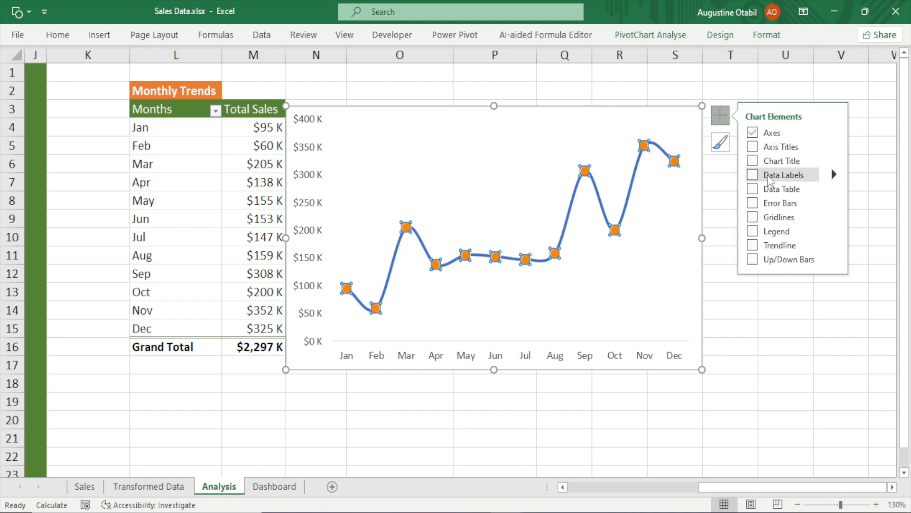
{"action": "left_click", "coordinate": [753, 177]}
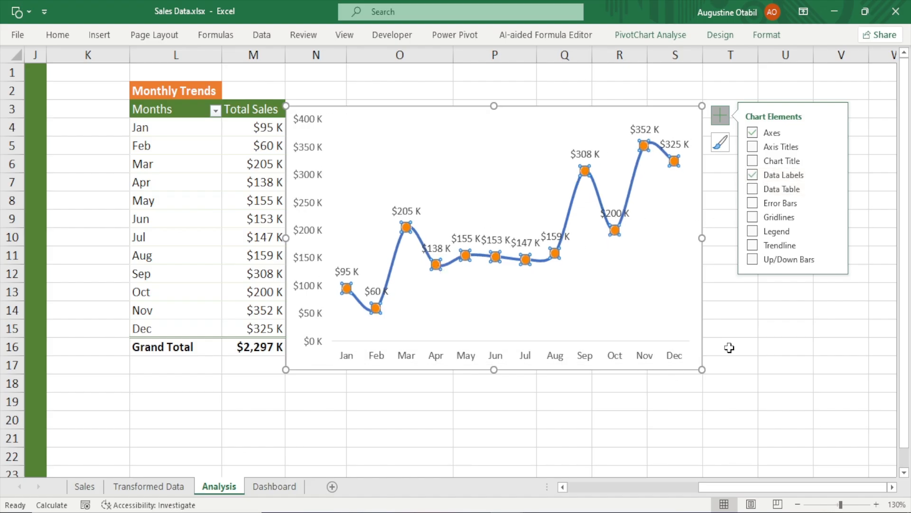
{"action": "left_click", "coordinate": [778, 348]}
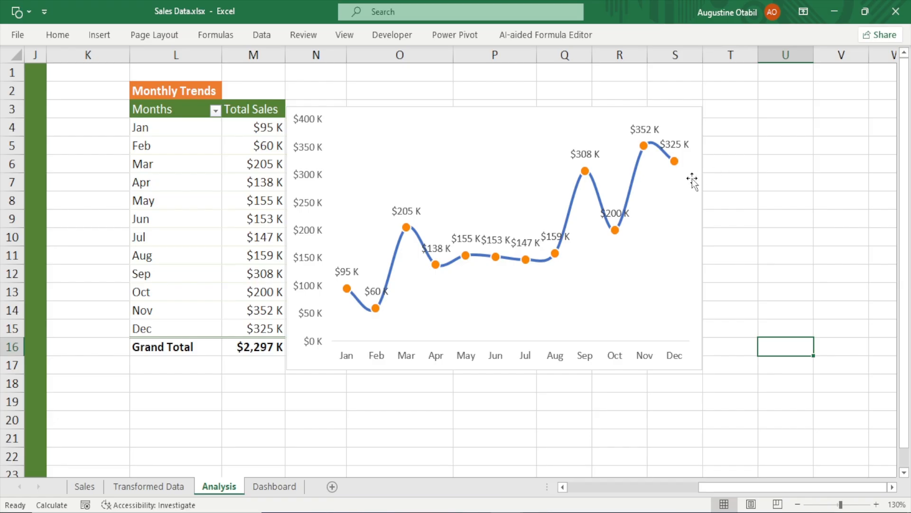
Move the chart aside and change the Total Sales values' custom format to $#,##0,"K" without the space
{"action": "left_click", "coordinate": [518, 114]}
{"action": "left_click_drag", "start_coordinate": [517, 114], "coordinate": [681, 117]}
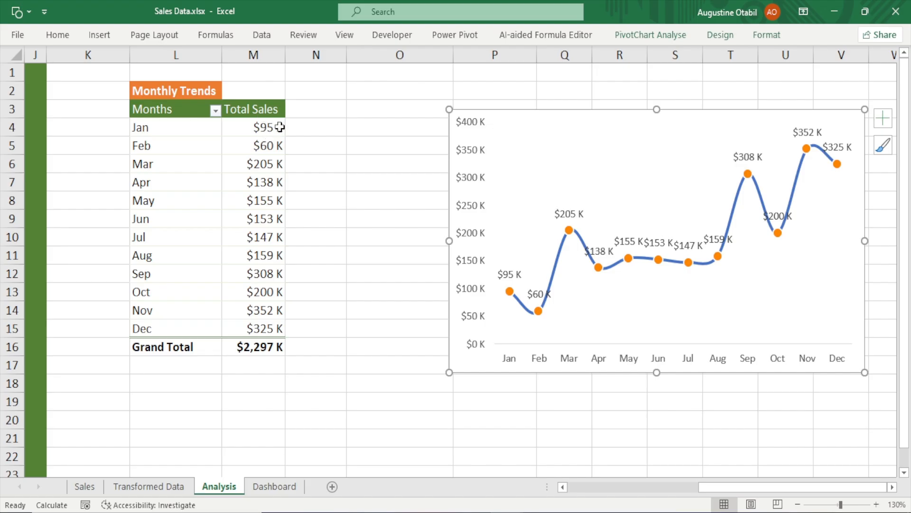
{"action": "left_click_drag", "start_coordinate": [265, 124], "coordinate": [283, 337]}
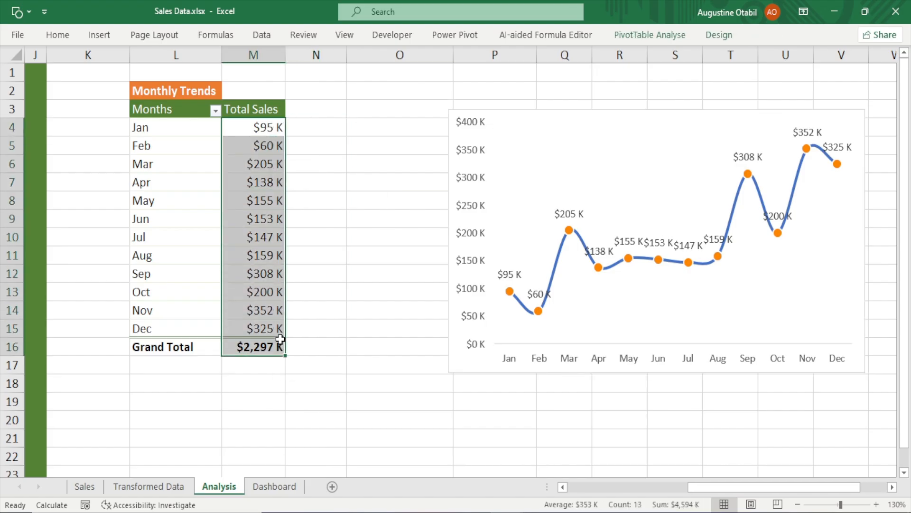
{"action": "key", "text": "ctrl+1"}
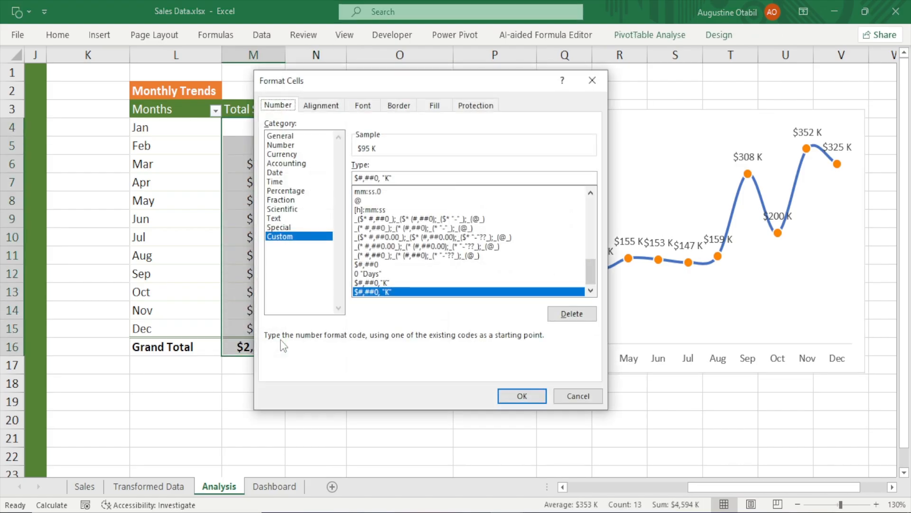
{"action": "left_click", "coordinate": [386, 179]}
{"action": "key", "text": "BackSpace"}
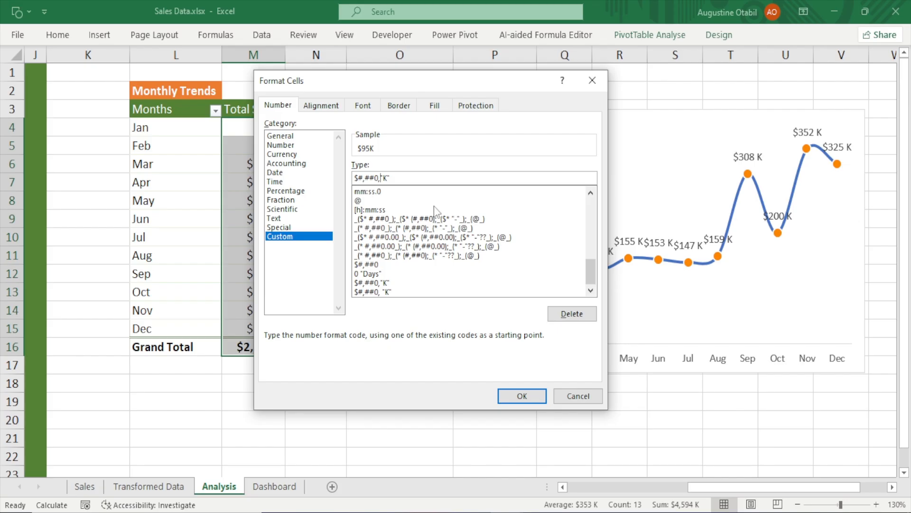
{"action": "left_click", "coordinate": [520, 397]}
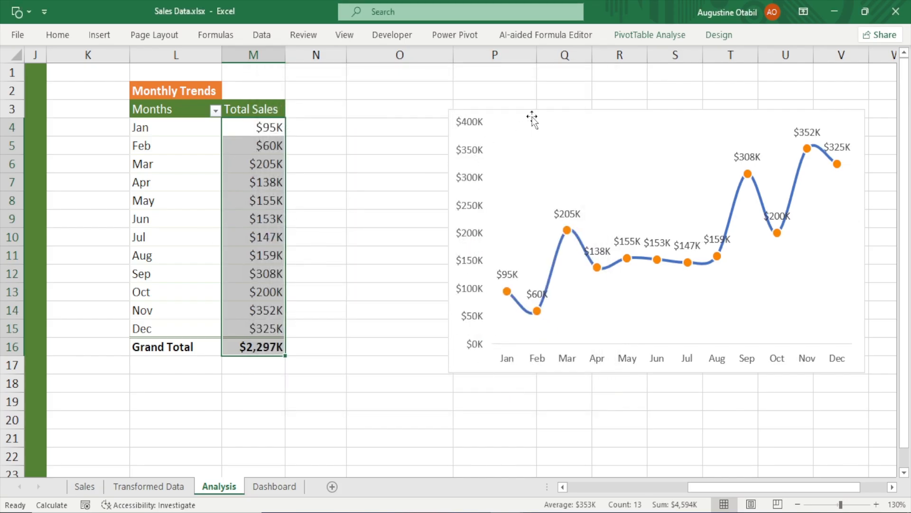
Move the chart next to the Monthly Trends table and delete the Jan and Feb data labels
{"action": "left_click_drag", "start_coordinate": [531, 121], "coordinate": [361, 112]}
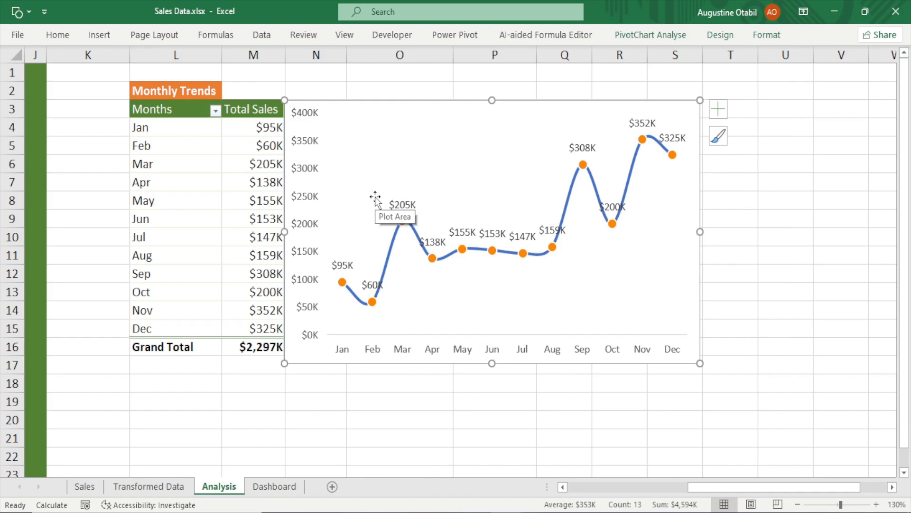
{"action": "left_click", "coordinate": [346, 265]}
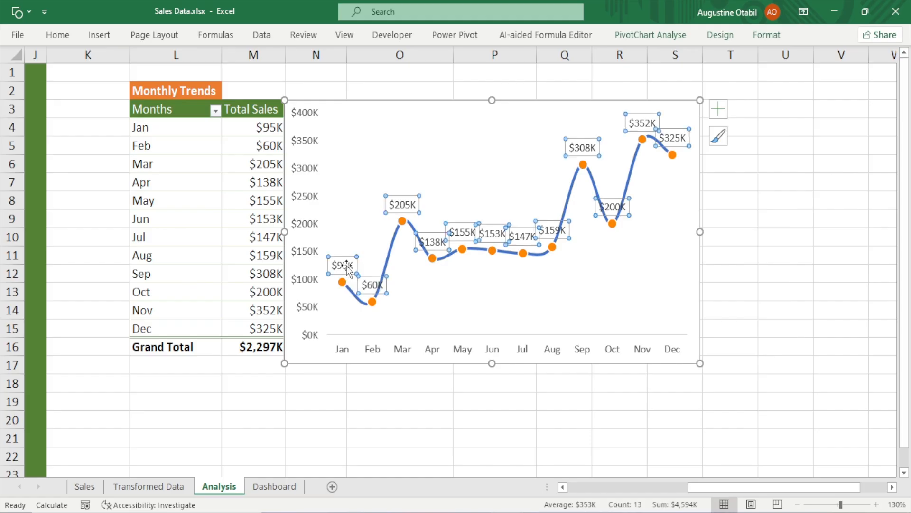
{"action": "left_click", "coordinate": [346, 266]}
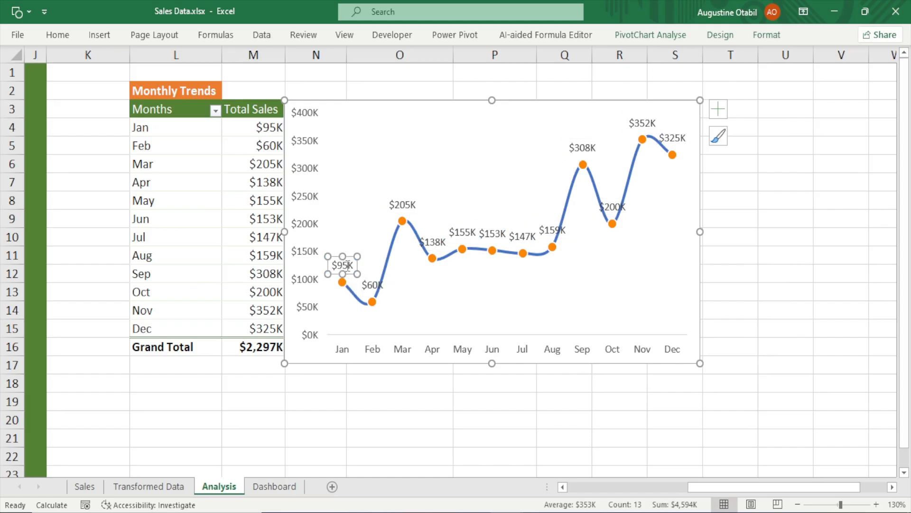
{"action": "key", "text": "Delete"}
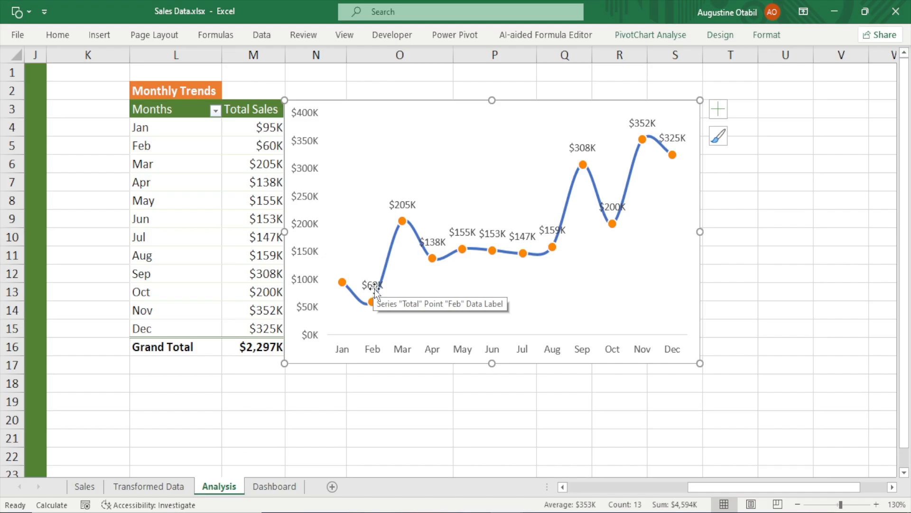
{"action": "left_click", "coordinate": [375, 289]}
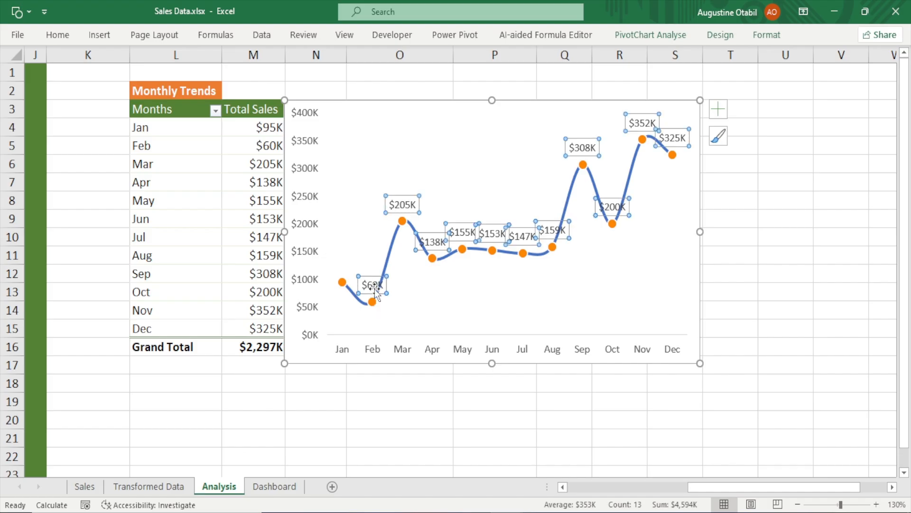
{"action": "left_click", "coordinate": [375, 290]}
{"action": "key", "text": "Delete"}
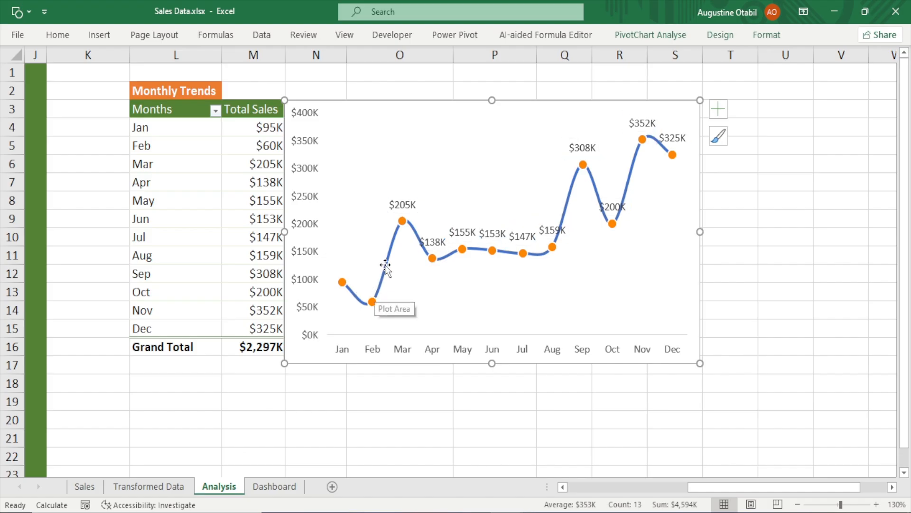
Delete the Apr, May and Jul data labels from the sales line
{"action": "mouse_move", "coordinate": [405, 227]}
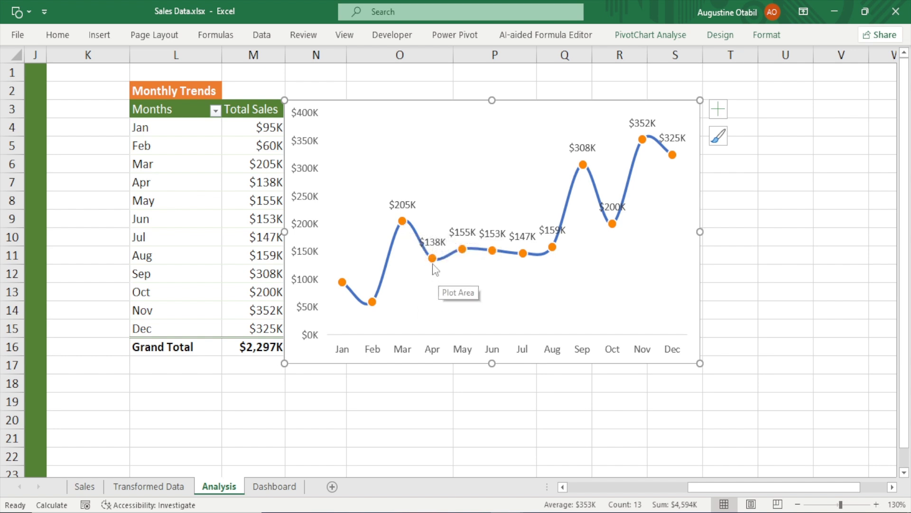
{"action": "mouse_move", "coordinate": [436, 266]}
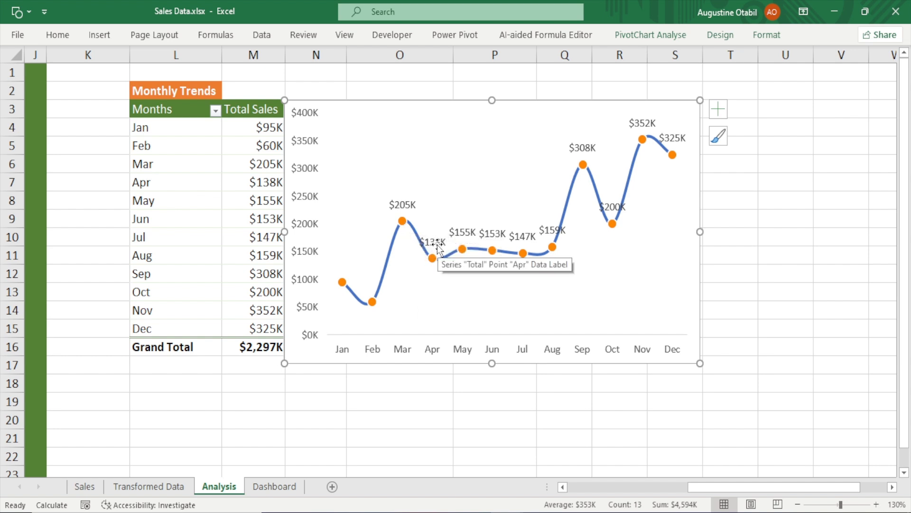
{"action": "left_click", "coordinate": [430, 243]}
{"action": "left_click", "coordinate": [429, 243]}
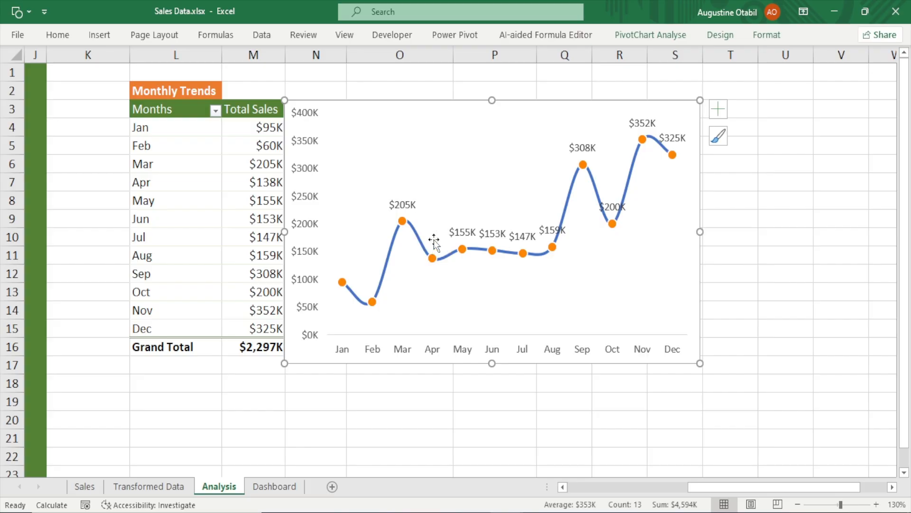
{"action": "left_click", "coordinate": [464, 229]}
{"action": "left_click", "coordinate": [464, 230]}
{"action": "key", "text": "Delete"}
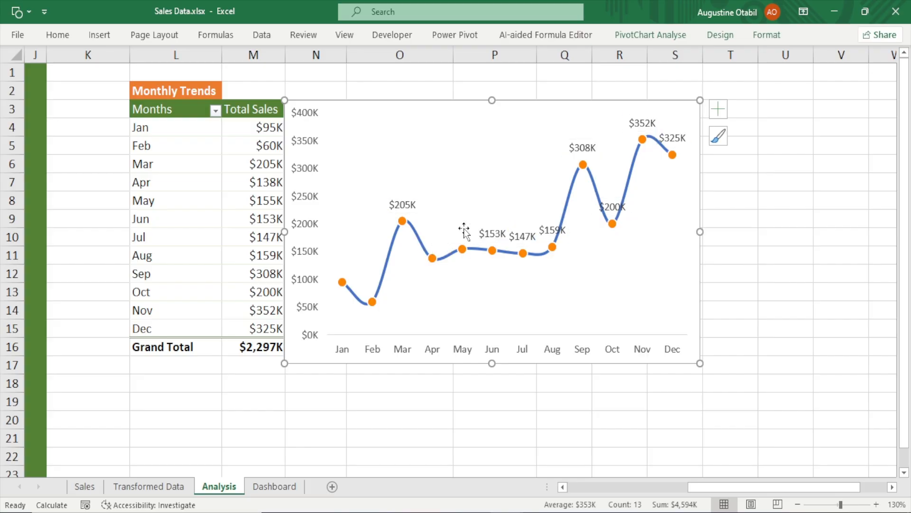
{"action": "left_click", "coordinate": [529, 234]}
{"action": "left_click", "coordinate": [529, 234]}
{"action": "key", "text": "Delete"}
Delete the Aug data label, closing the data label formatting pane that opens
{"action": "left_click", "coordinate": [546, 226]}
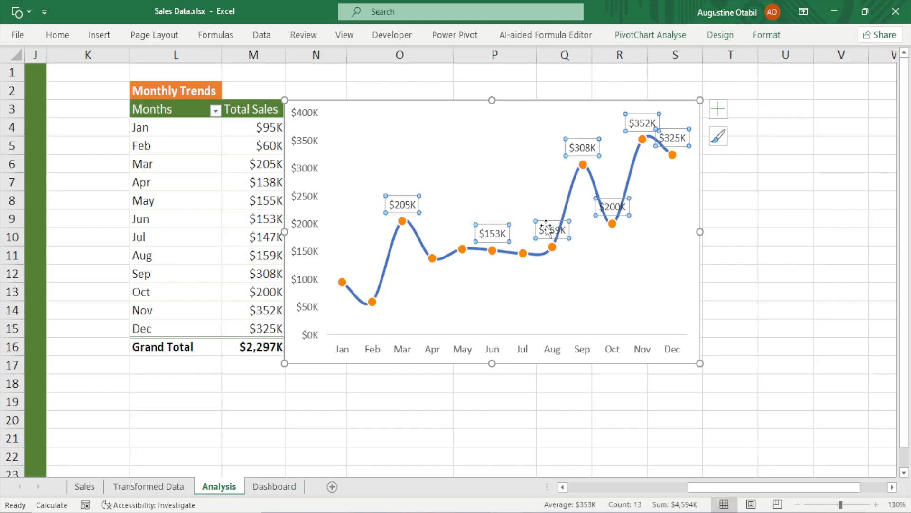
{"action": "double_click", "coordinate": [546, 226]}
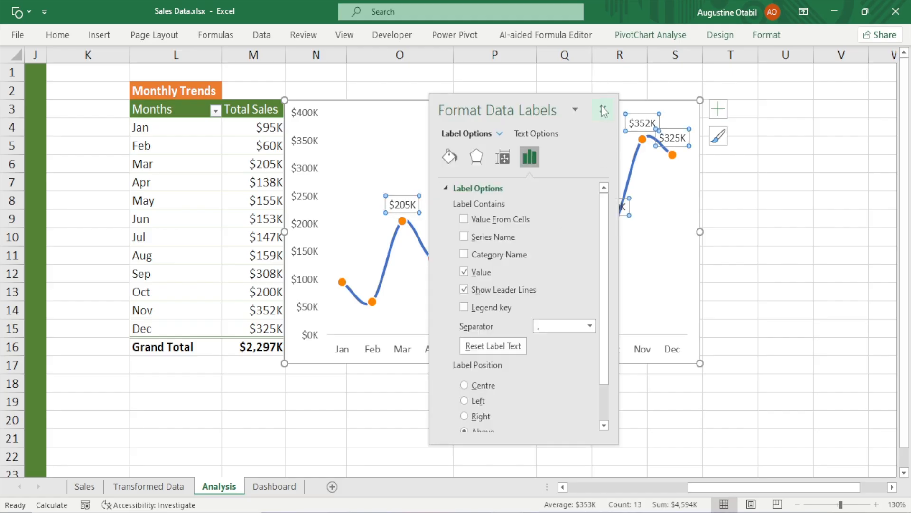
{"action": "left_click", "coordinate": [603, 109]}
{"action": "left_click", "coordinate": [550, 232]}
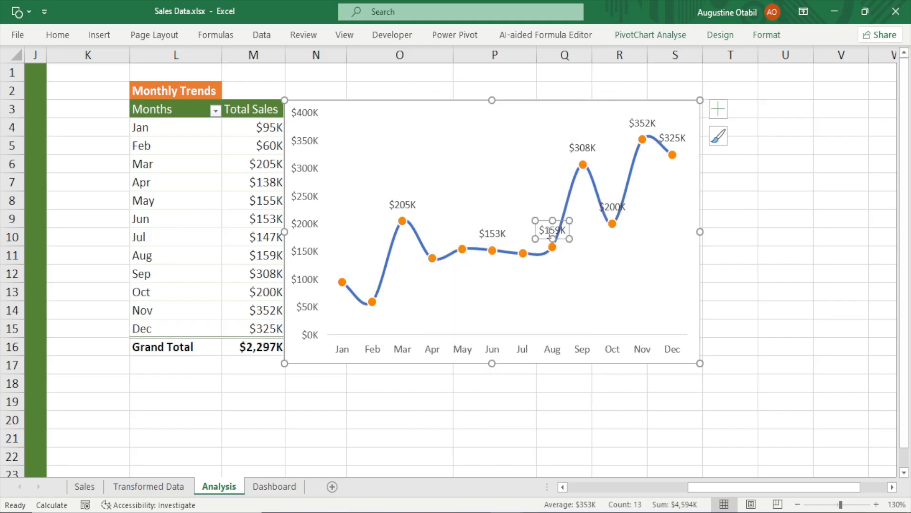
{"action": "key", "text": "Delete"}
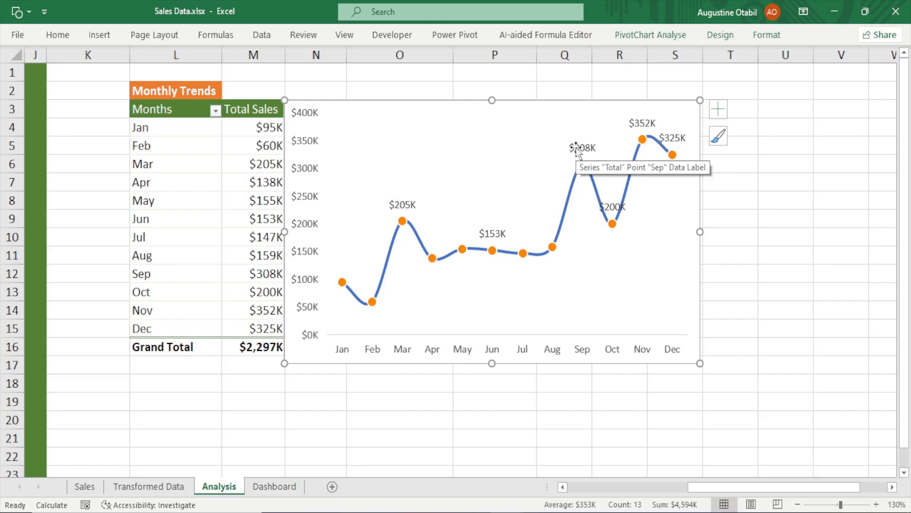
Delete the Oct and Nov data labels, leaving only Mar, Jun, Sep and Dec labelled
{"action": "left_click", "coordinate": [620, 204]}
{"action": "left_click", "coordinate": [620, 203]}
{"action": "key", "text": "Delete"}
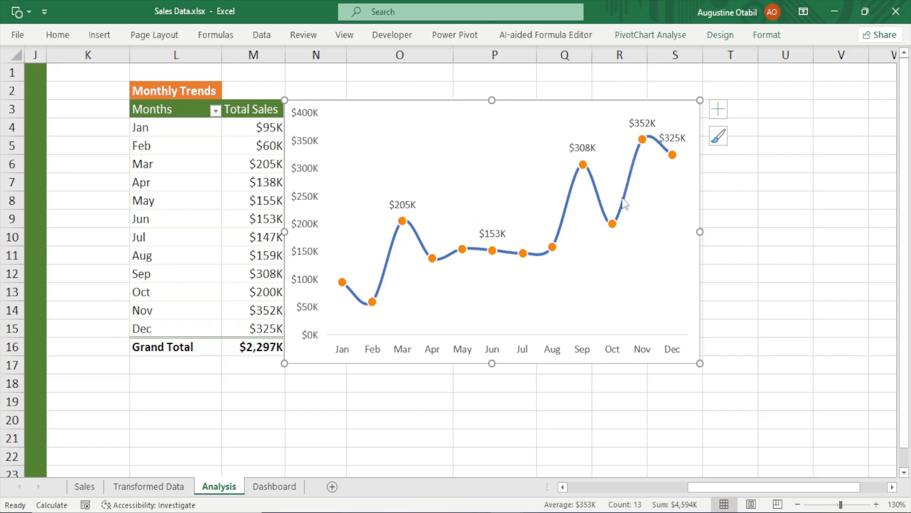
{"action": "left_click", "coordinate": [645, 123]}
{"action": "left_click", "coordinate": [647, 122]}
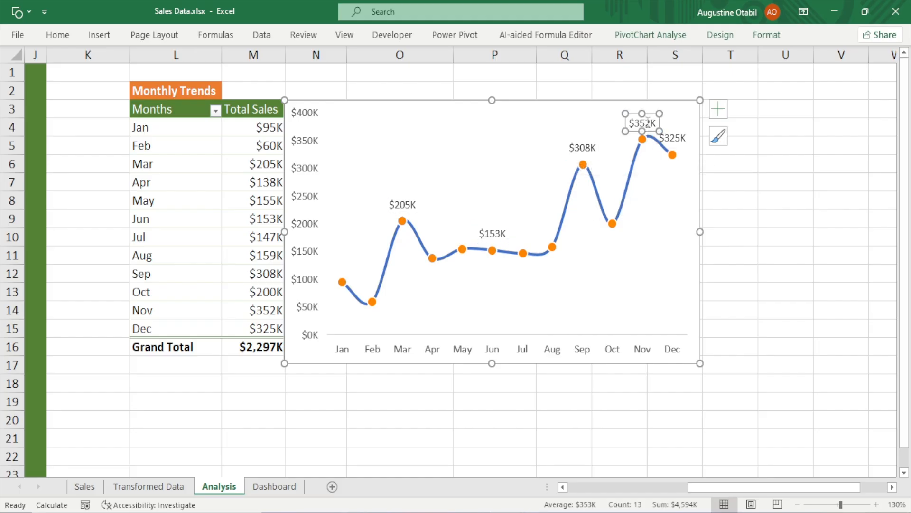
{"action": "key", "text": "Delete"}
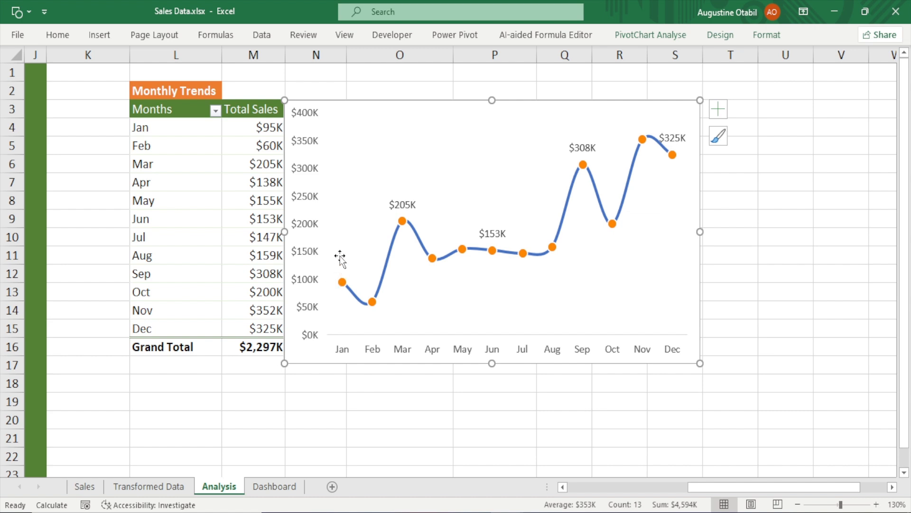
Try switching the line's markers to None, then restore the built-in markers and close the pane
{"action": "left_click", "coordinate": [388, 258]}
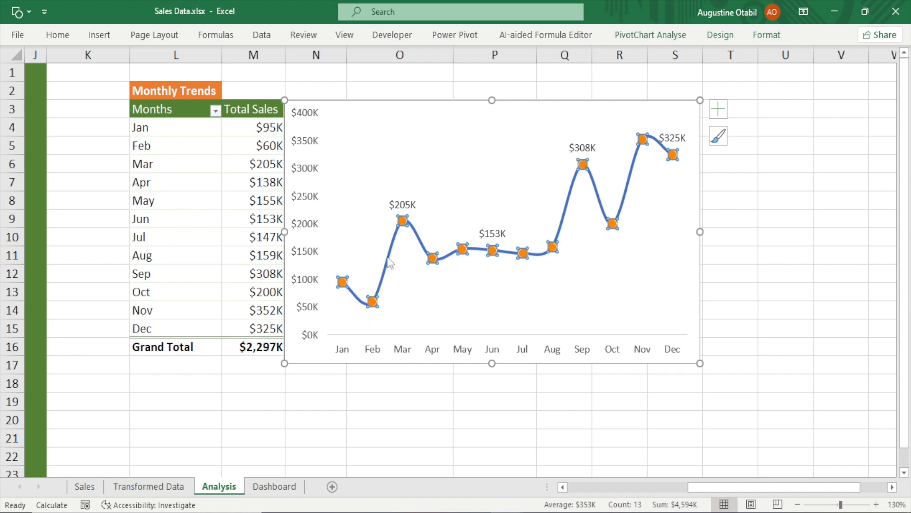
{"action": "double_click", "coordinate": [389, 261]}
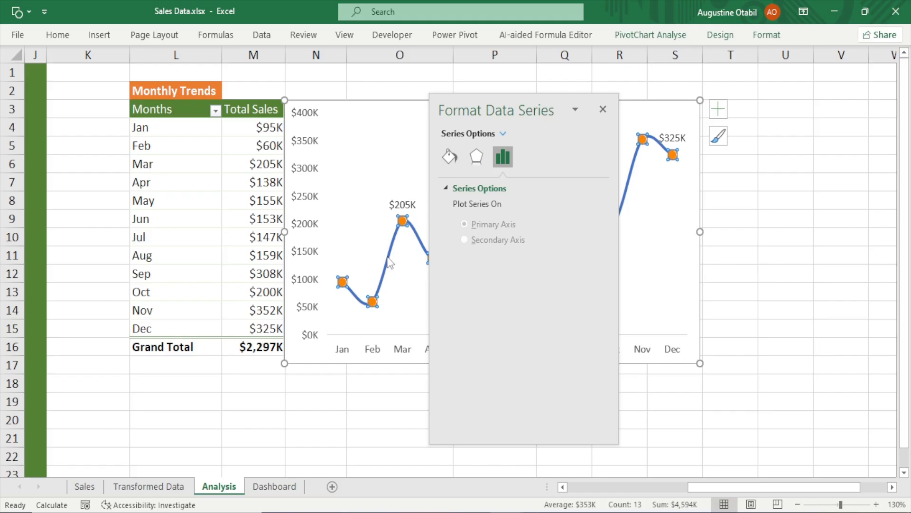
{"action": "left_click", "coordinate": [449, 155]}
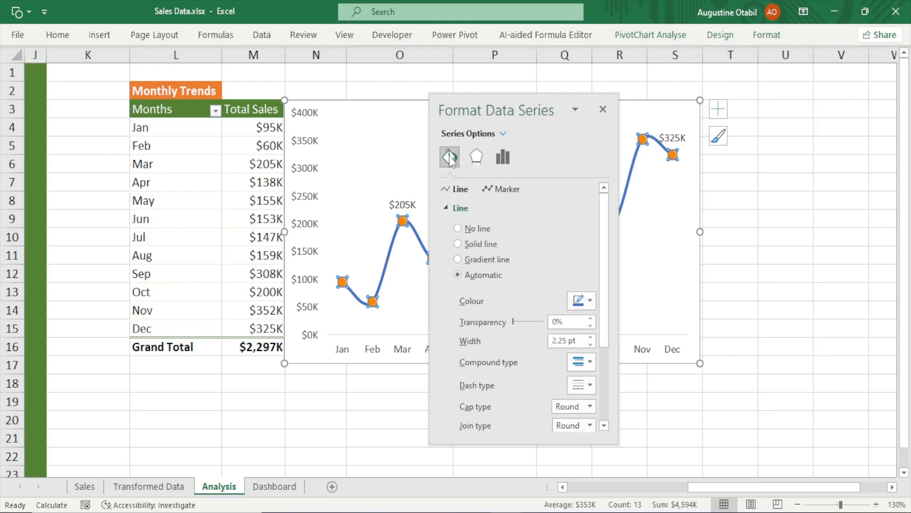
{"action": "left_click", "coordinate": [499, 188]}
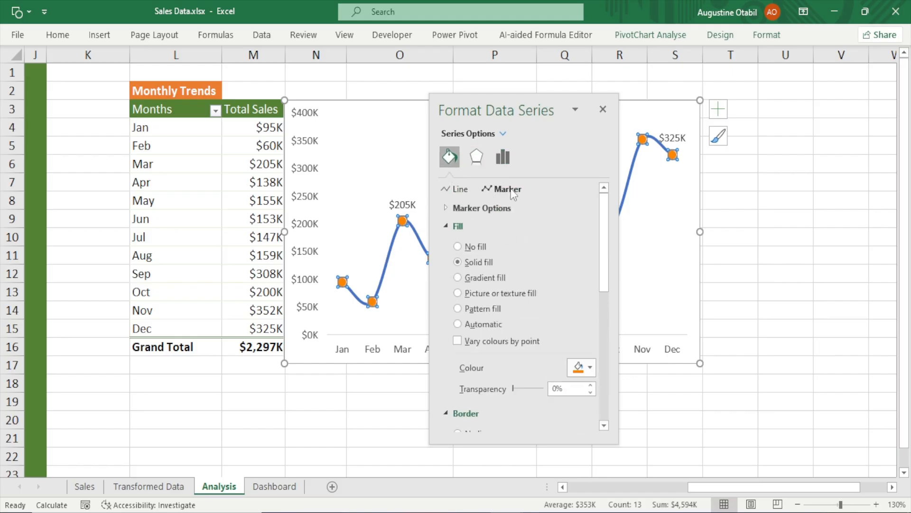
{"action": "left_click", "coordinate": [480, 205]}
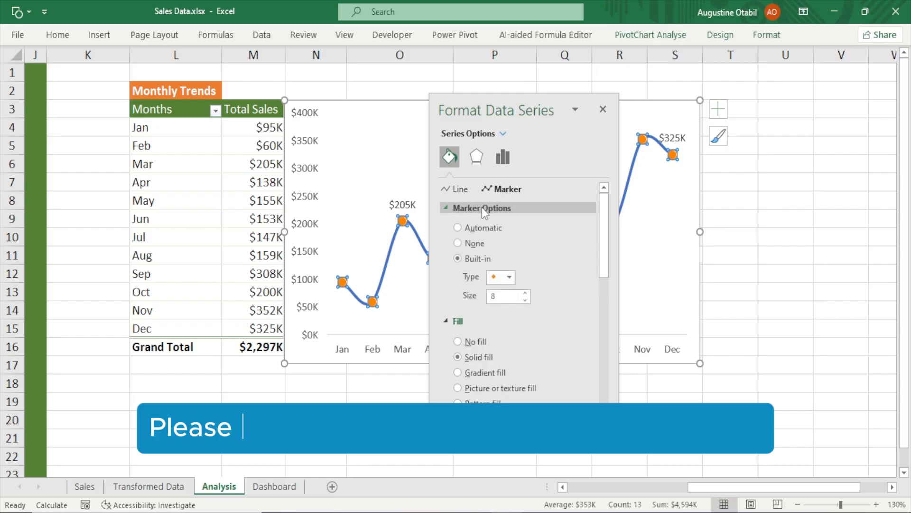
{"action": "left_click_drag", "start_coordinate": [491, 110], "coordinate": [766, 101]}
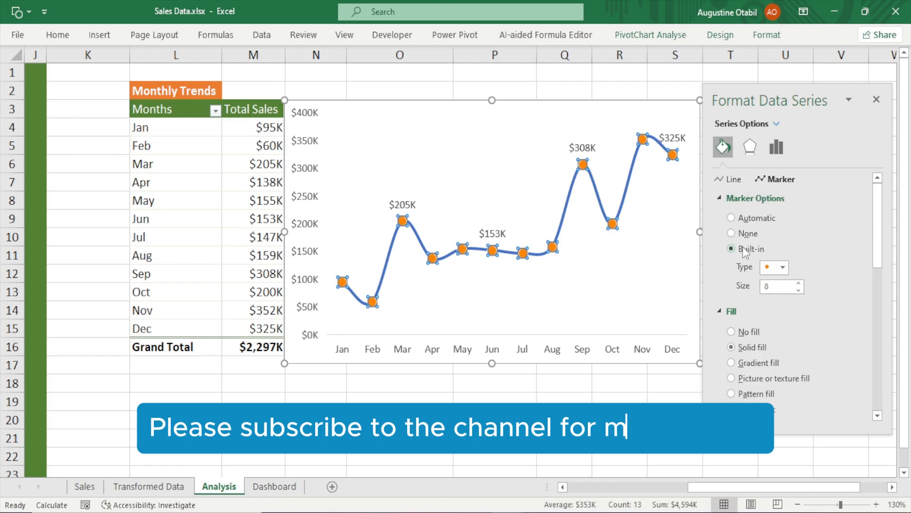
{"action": "left_click", "coordinate": [731, 233]}
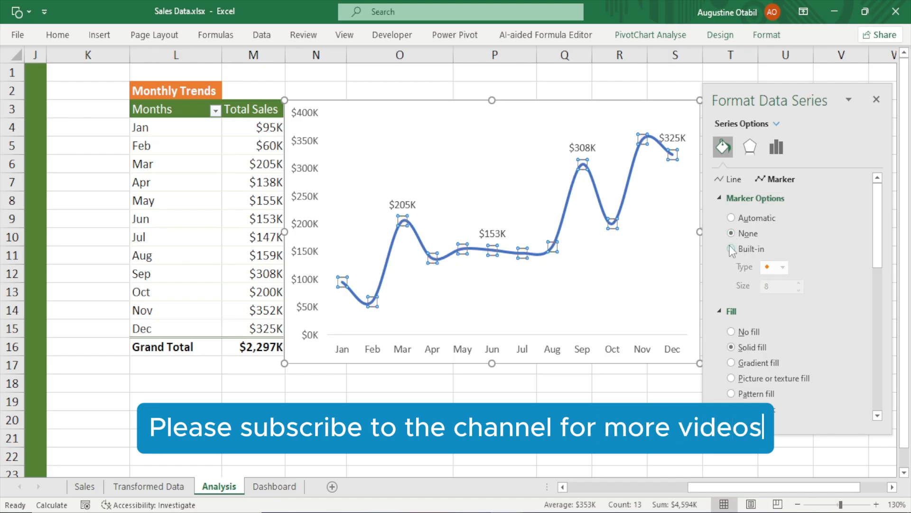
{"action": "left_click", "coordinate": [731, 248]}
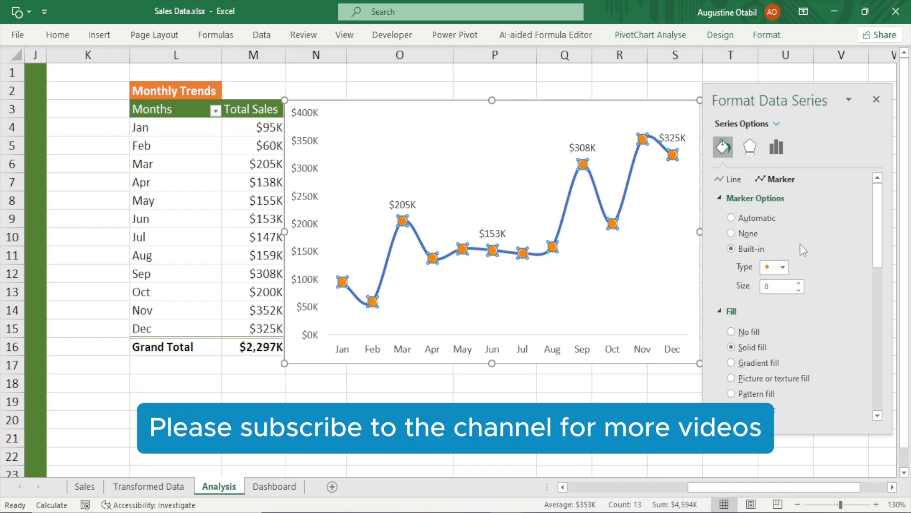
{"action": "mouse_move", "coordinate": [877, 218]}
{"action": "left_mouse_down"}
{"action": "mouse_move", "coordinate": [882, 265]}
{"action": "mouse_move", "coordinate": [873, 219]}
{"action": "left_mouse_up"}
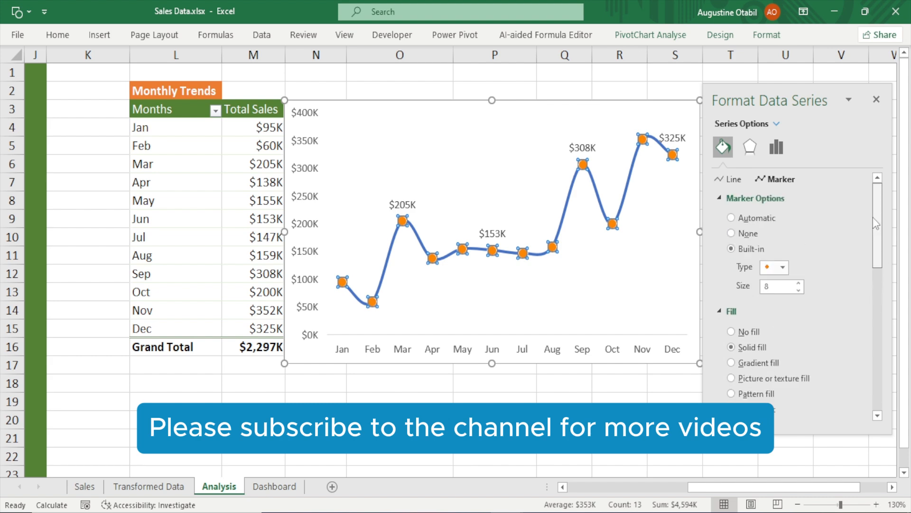
{"action": "left_click", "coordinate": [877, 99]}
{"action": "left_click", "coordinate": [767, 169]}
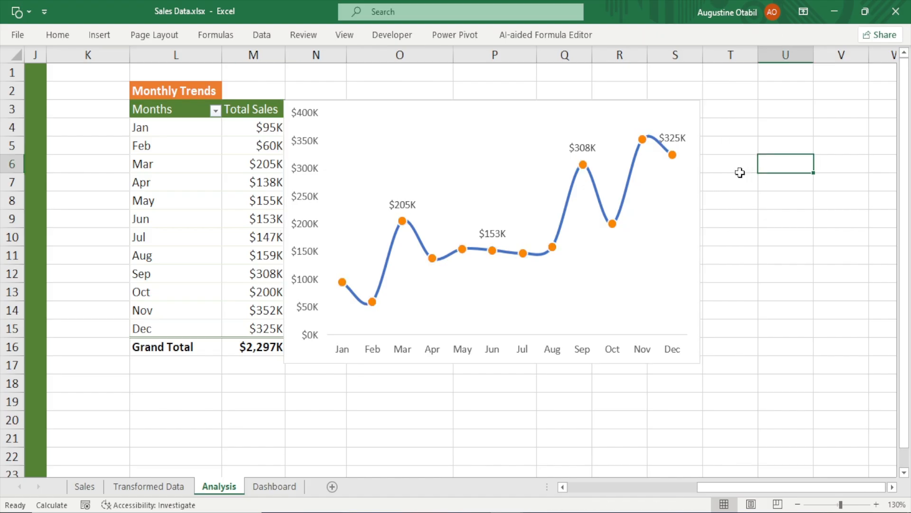
Set the sales line's marker option to None to remove all markers, then close the formatting pane
{"action": "left_click", "coordinate": [403, 226]}
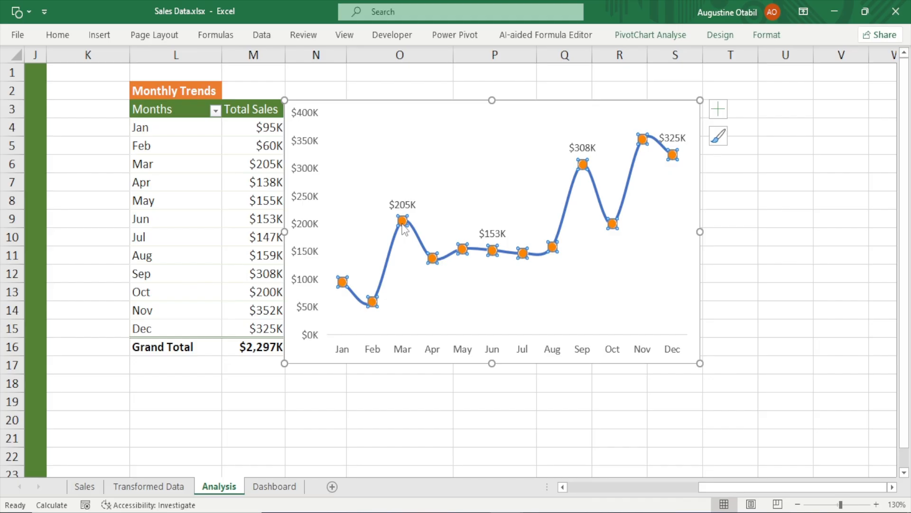
{"action": "left_click", "coordinate": [385, 264]}
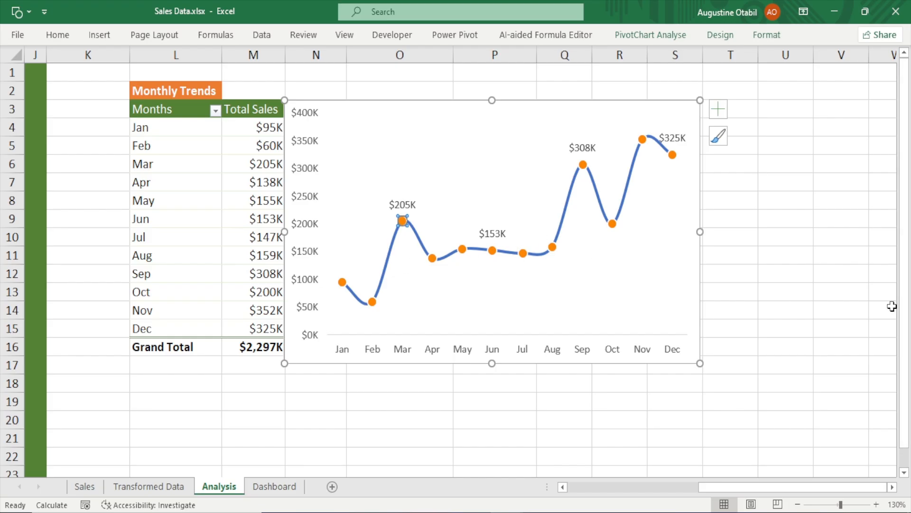
{"action": "left_click", "coordinate": [791, 291]}
{"action": "left_click", "coordinate": [566, 223]}
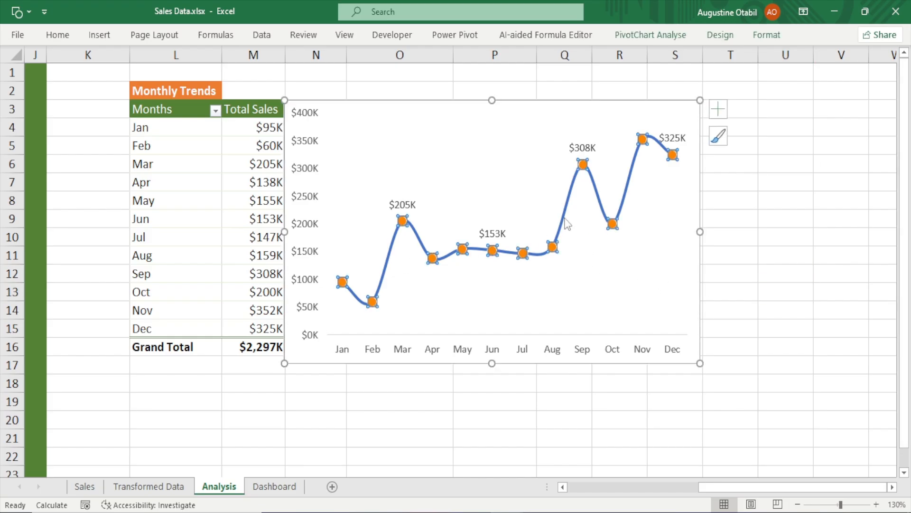
{"action": "double_click", "coordinate": [567, 224]}
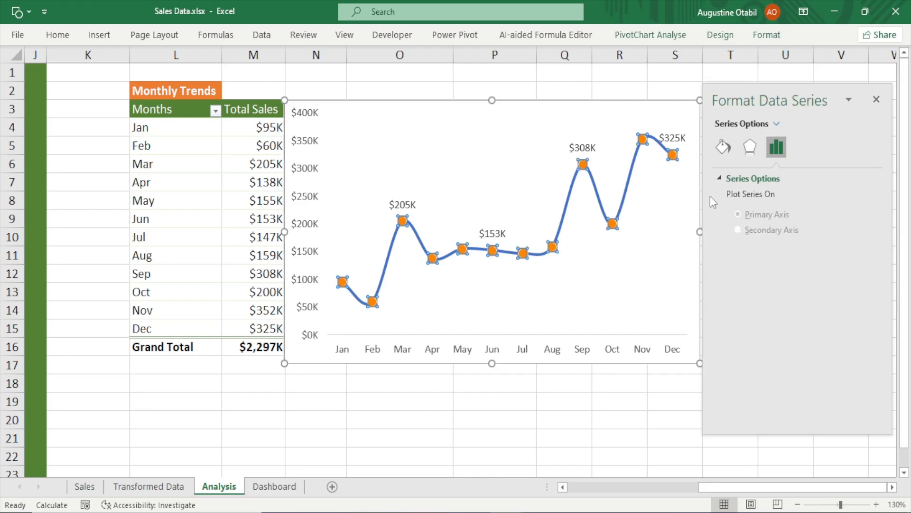
{"action": "left_click", "coordinate": [722, 146]}
{"action": "left_click_drag", "start_coordinate": [712, 100], "coordinate": [464, 110]}
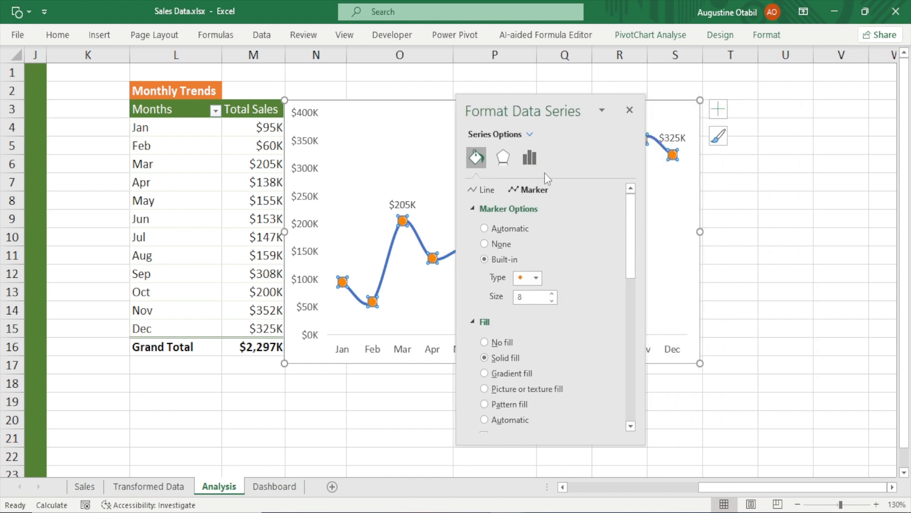
{"action": "left_click", "coordinate": [494, 245]}
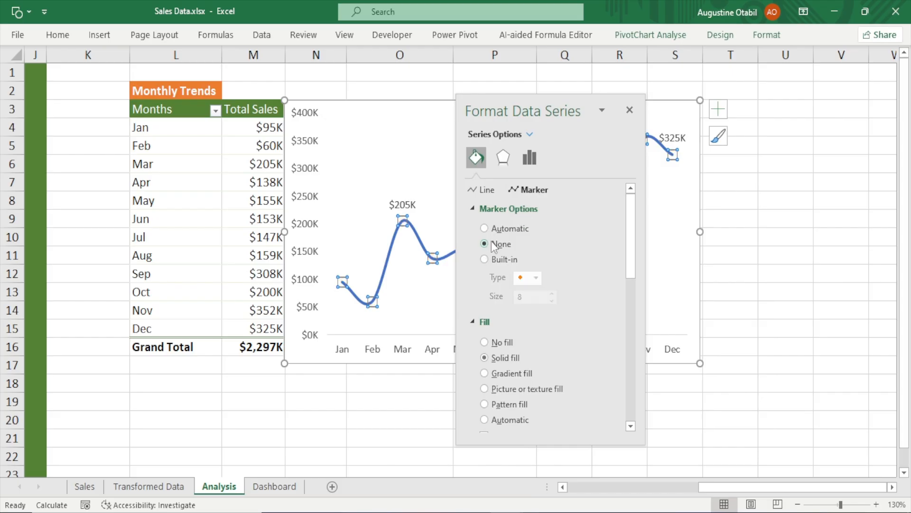
{"action": "left_click", "coordinate": [627, 113]}
{"action": "left_click", "coordinate": [792, 194]}
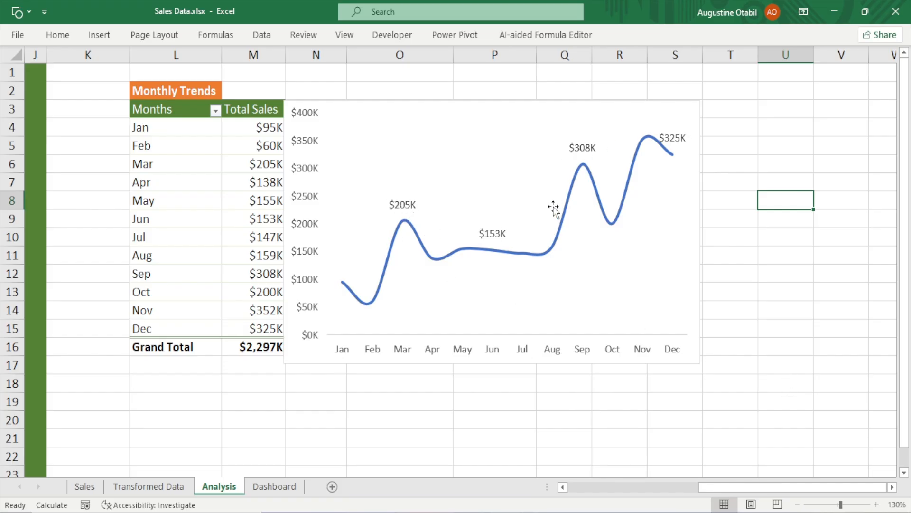
{"action": "left_click", "coordinate": [406, 227]}
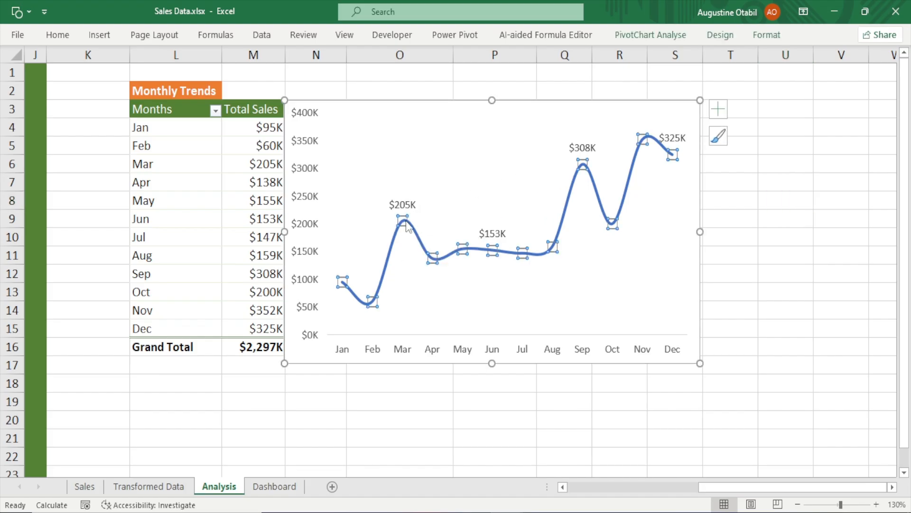
Give the Mar data point a built-in circle marker
{"action": "left_click", "coordinate": [406, 227]}
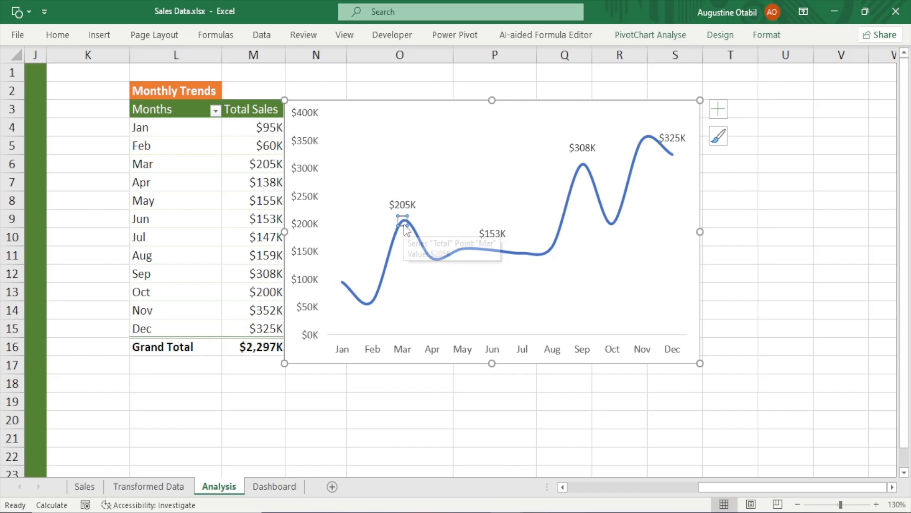
{"action": "double_click", "coordinate": [405, 228]}
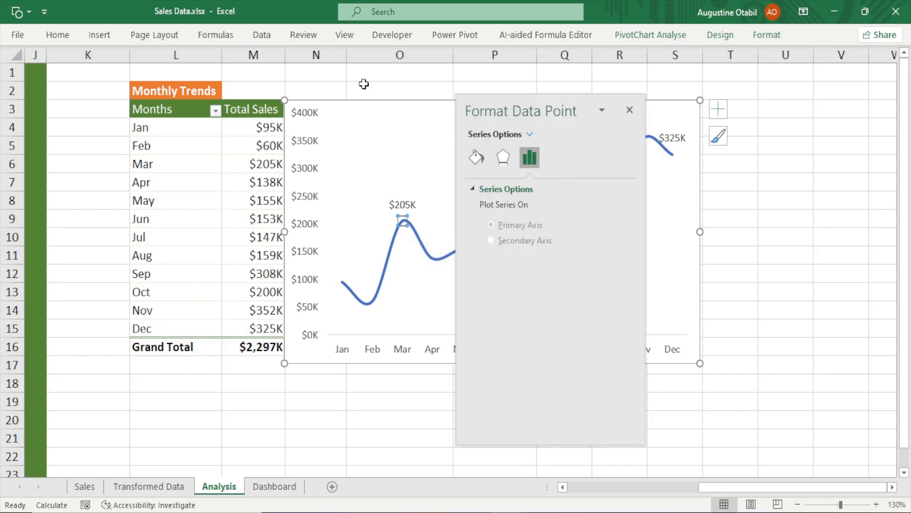
{"action": "left_click", "coordinate": [483, 159]}
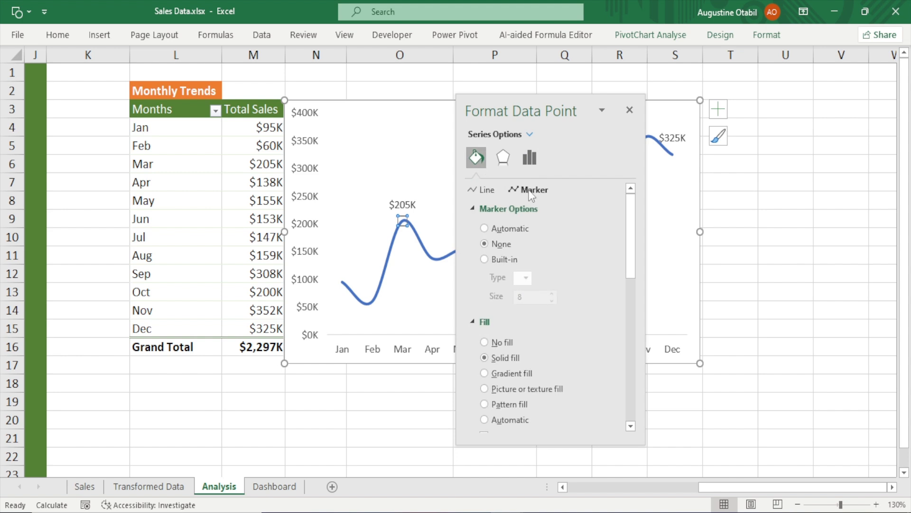
{"action": "left_click", "coordinate": [499, 261]}
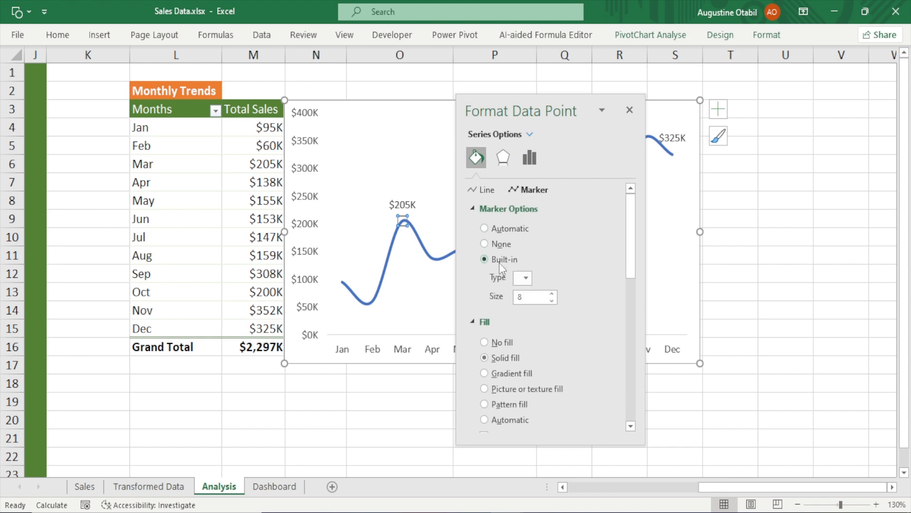
{"action": "left_click", "coordinate": [526, 278]}
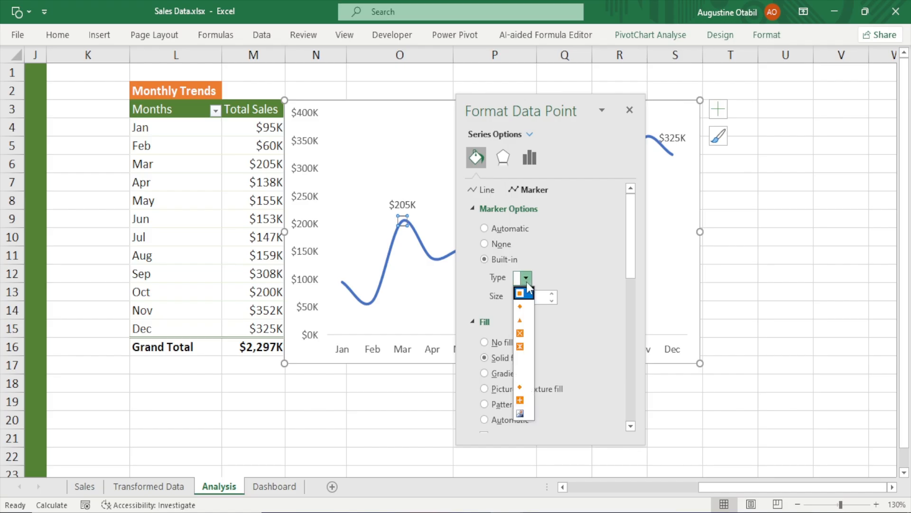
{"action": "left_click", "coordinate": [520, 374]}
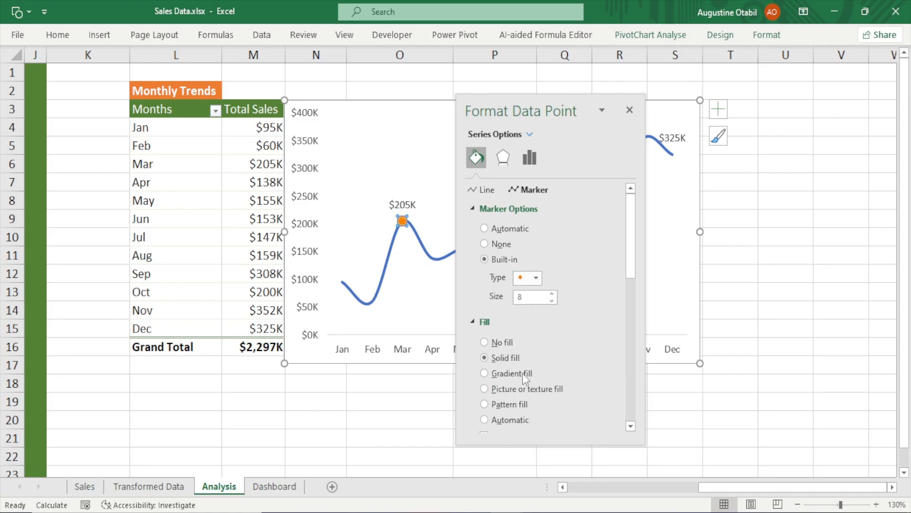
{"action": "left_click_drag", "start_coordinate": [634, 226], "coordinate": [639, 340]}
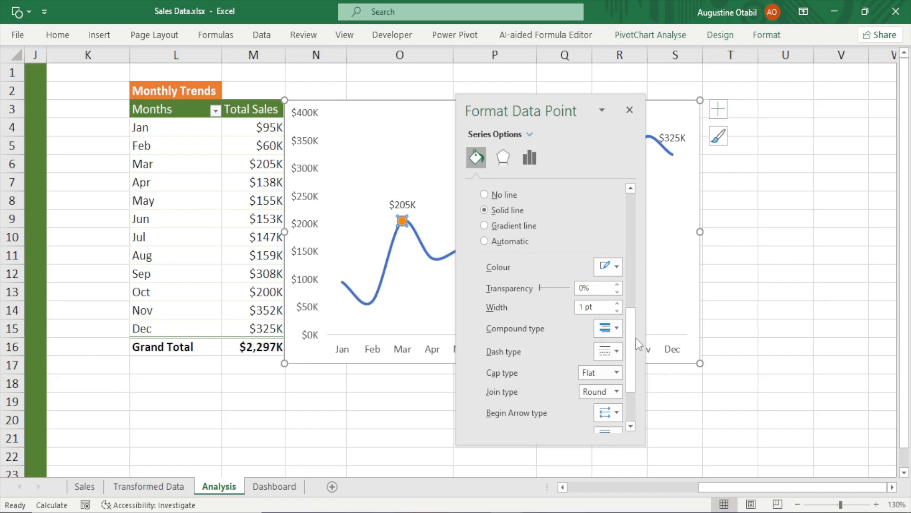
{"action": "double_click", "coordinate": [544, 110]}
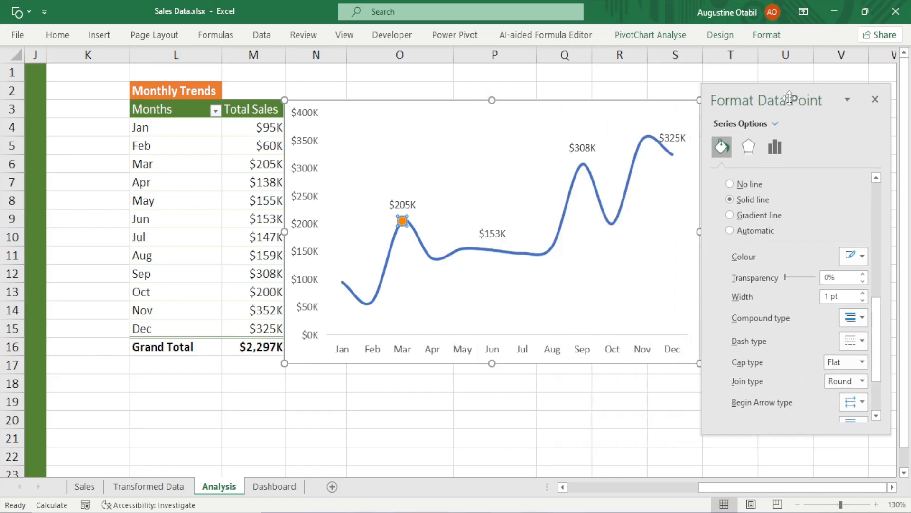
Give the Jun data point the same built-in circle marker
{"action": "left_click", "coordinate": [490, 251]}
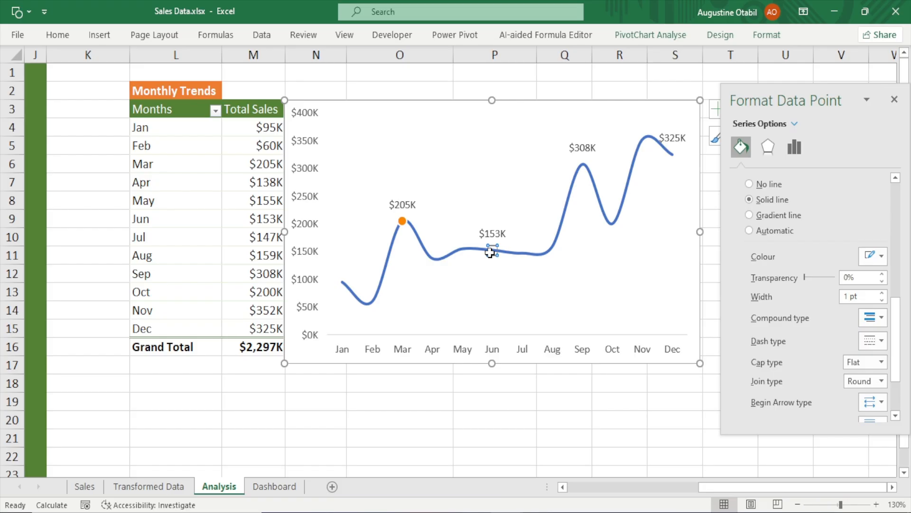
{"action": "scroll", "coordinate": [751, 247], "scroll_direction": "up", "scroll_amount": 5}
{"action": "left_click", "coordinate": [795, 179]}
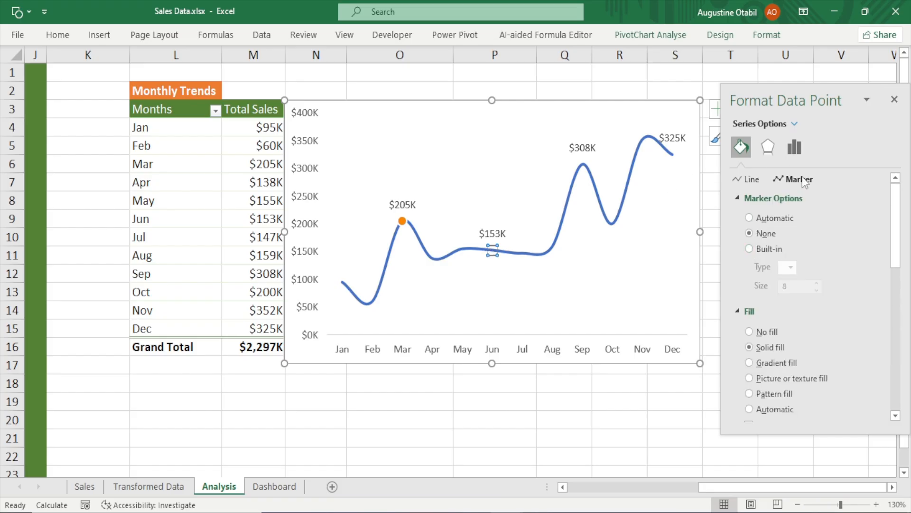
{"action": "left_click", "coordinate": [768, 251]}
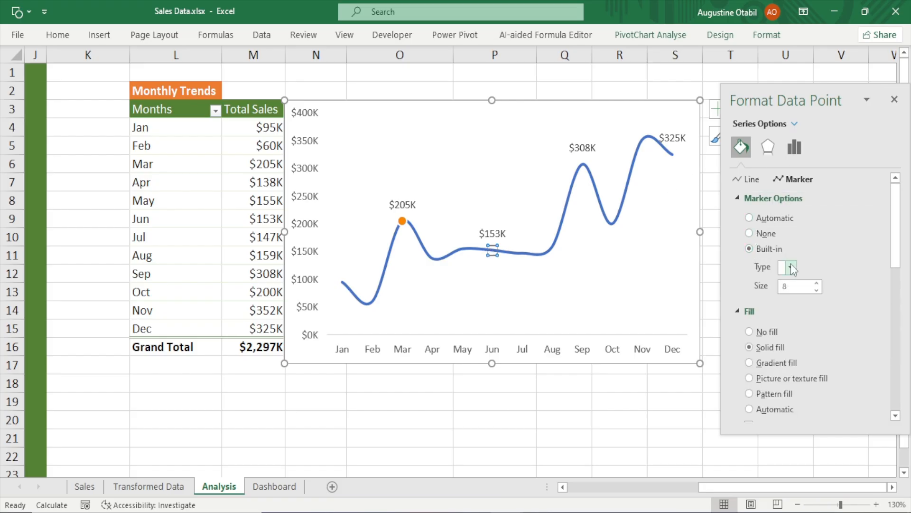
{"action": "left_click", "coordinate": [790, 266]}
{"action": "left_click", "coordinate": [794, 377]}
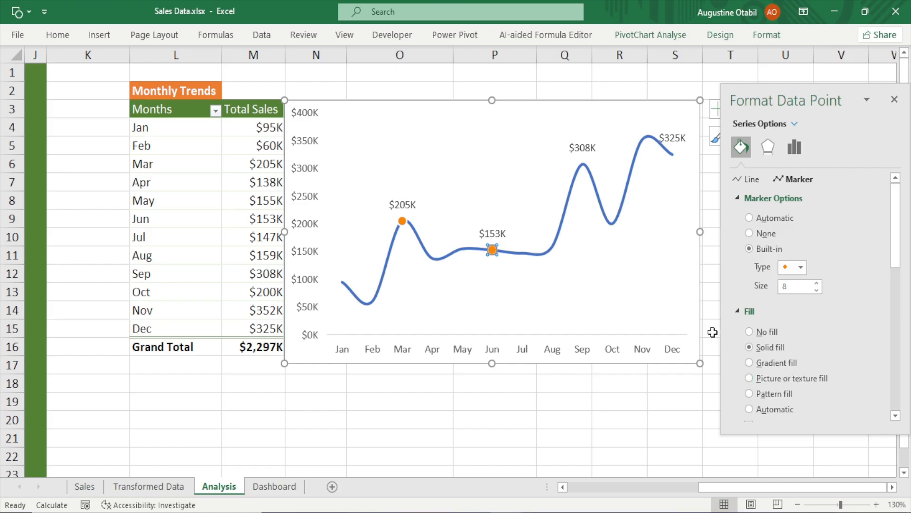
Add the circle marker to the Sep and Dec data points, then close the formatting pane
{"action": "left_click", "coordinate": [583, 165]}
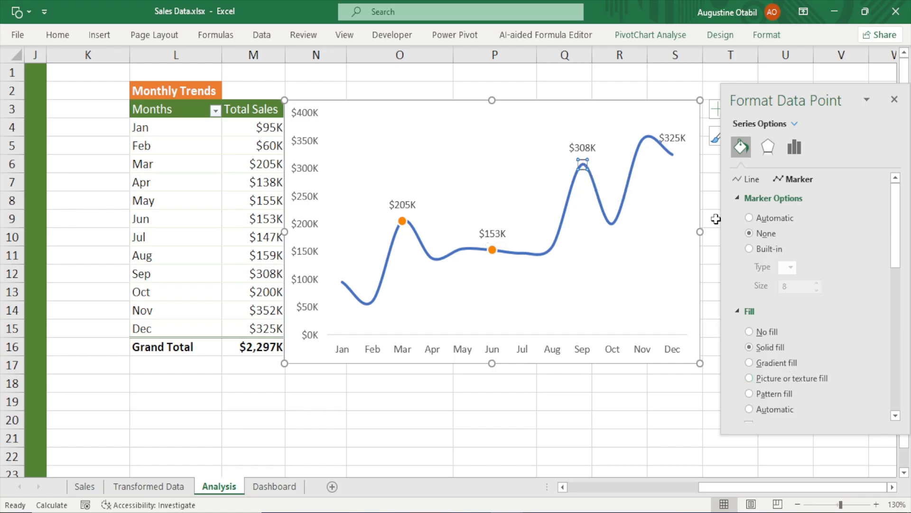
{"action": "left_click", "coordinate": [758, 251]}
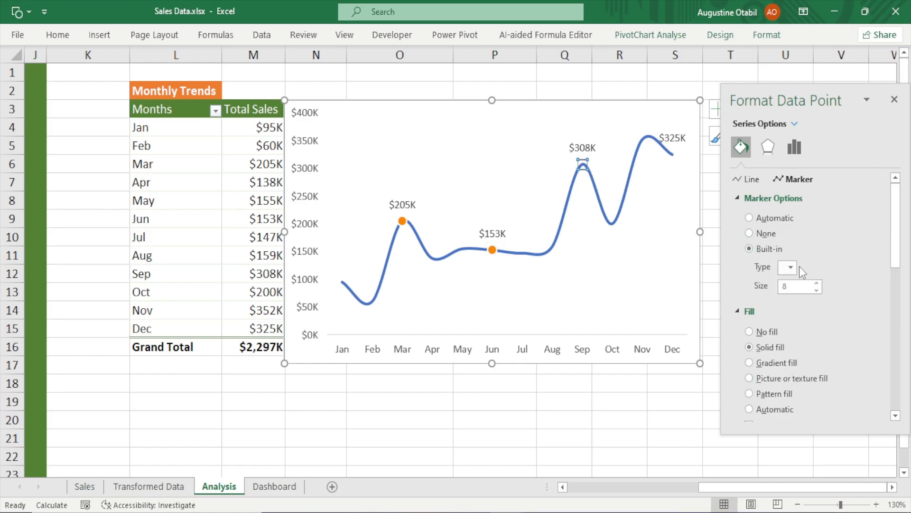
{"action": "left_click", "coordinate": [791, 267]}
{"action": "left_click", "coordinate": [789, 379]}
{"action": "left_click", "coordinate": [671, 155]}
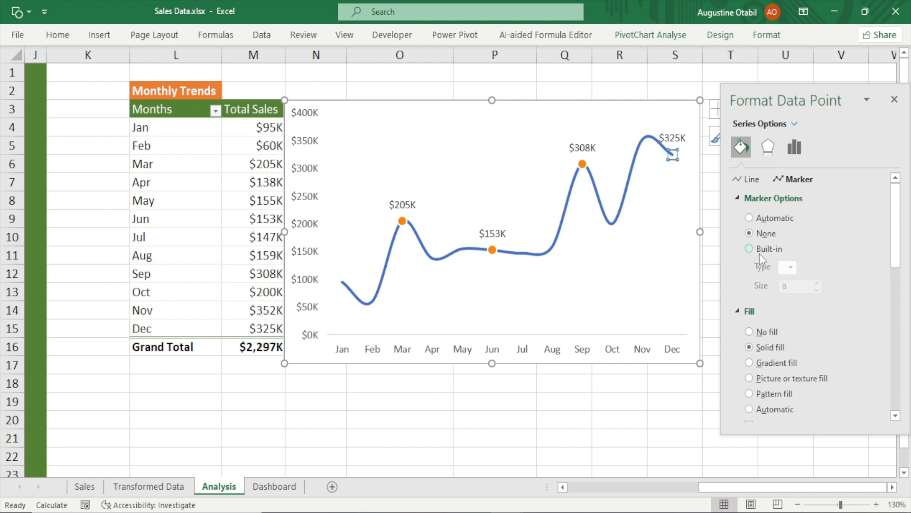
{"action": "left_click", "coordinate": [759, 248]}
{"action": "left_click", "coordinate": [791, 267]}
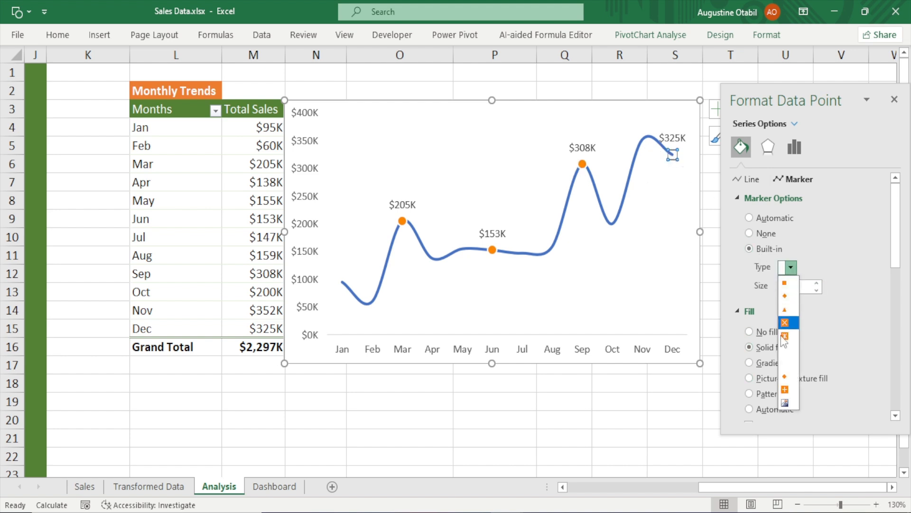
{"action": "left_click", "coordinate": [789, 380]}
{"action": "left_click", "coordinate": [895, 100]}
{"action": "left_click", "coordinate": [834, 217]}
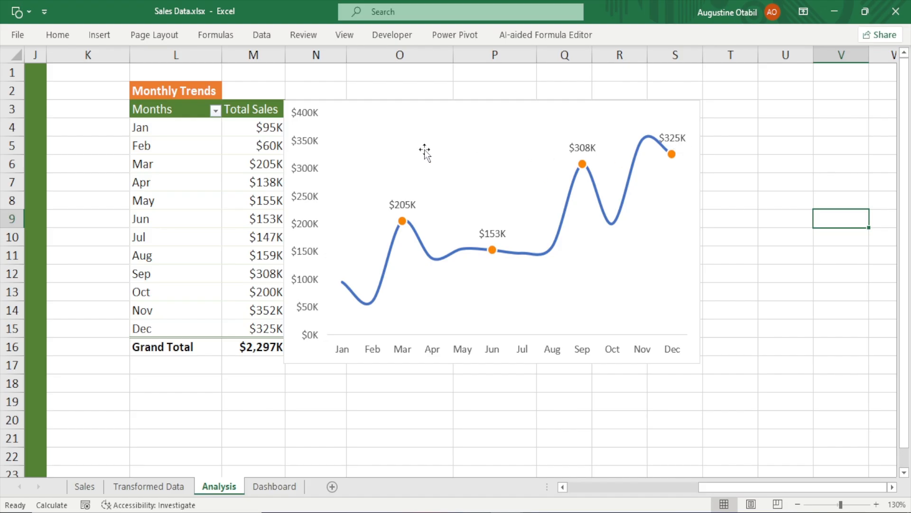
Delete the chart's vertical value axis and resize the chart to a narrower, shorter shape
{"action": "left_click", "coordinate": [300, 150]}
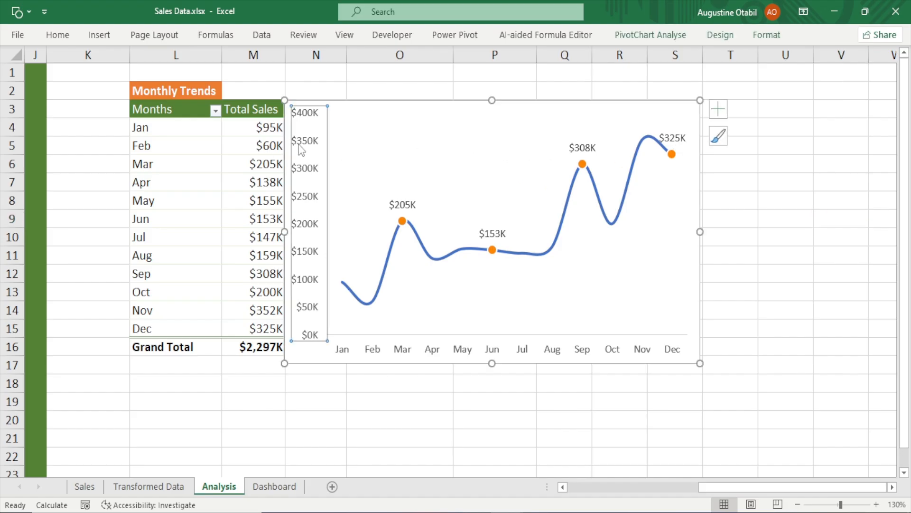
{"action": "key", "text": "Delete"}
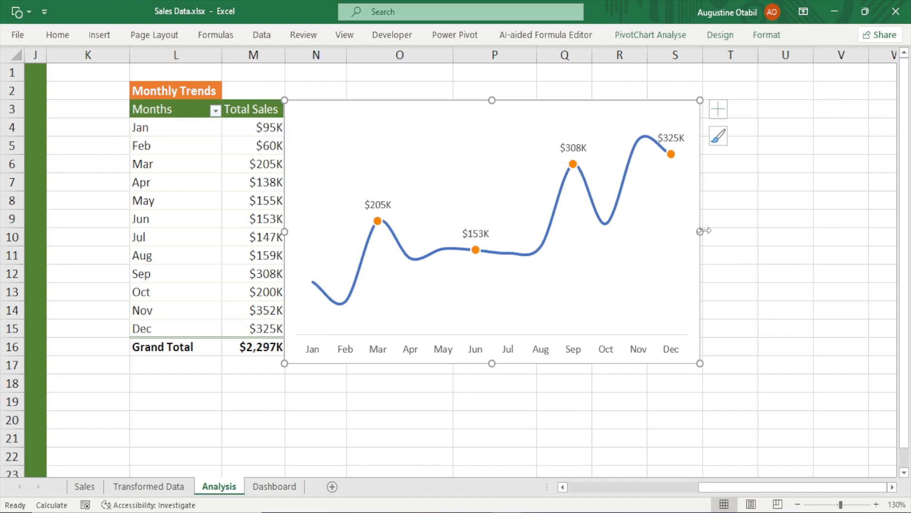
{"action": "left_click_drag", "start_coordinate": [700, 231], "coordinate": [745, 231]}
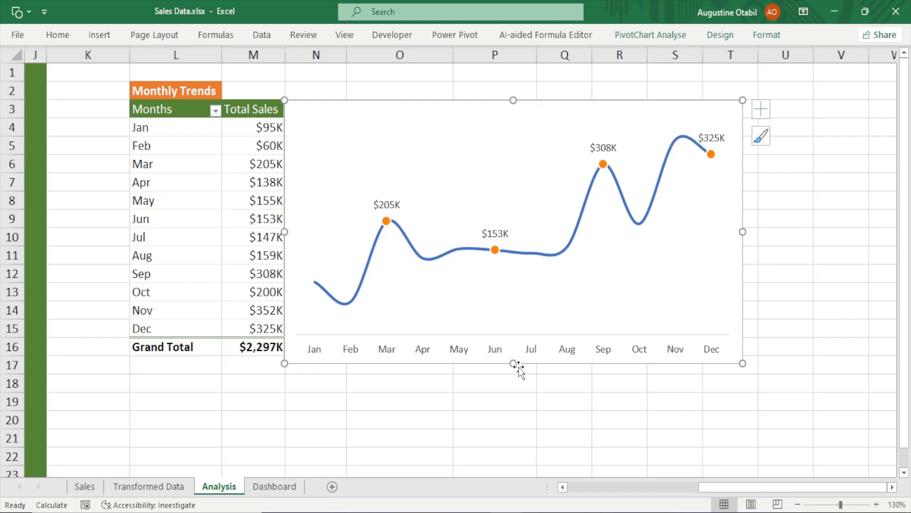
{"action": "left_click_drag", "start_coordinate": [513, 365], "coordinate": [511, 324]}
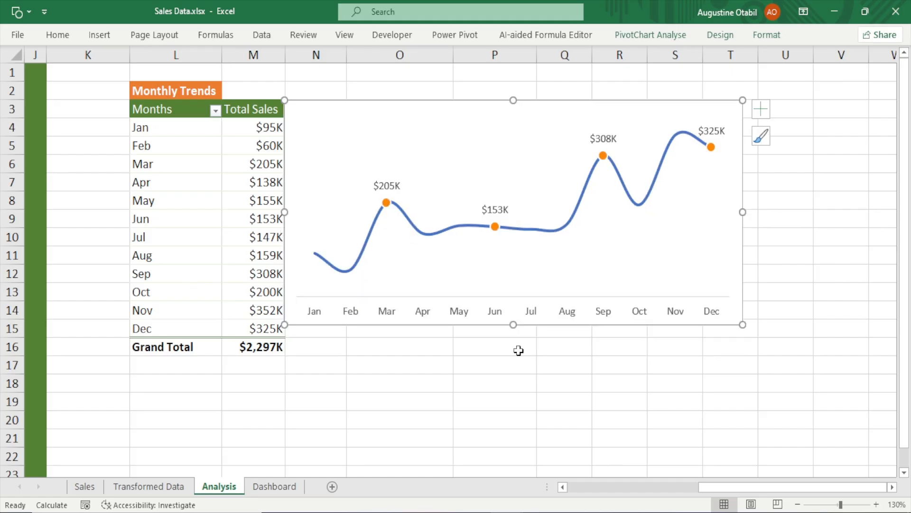
{"action": "left_click_drag", "start_coordinate": [743, 212], "coordinate": [707, 217]}
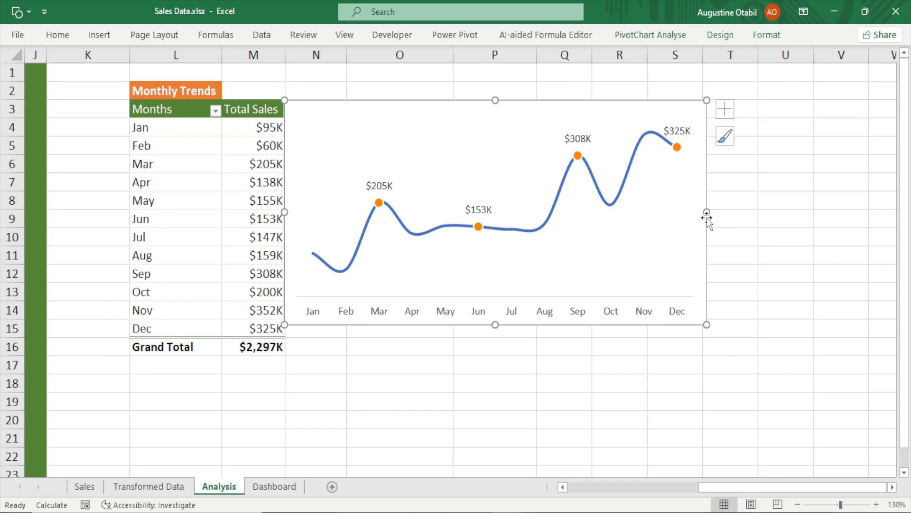
{"action": "left_click_drag", "start_coordinate": [707, 217], "coordinate": [631, 238]}
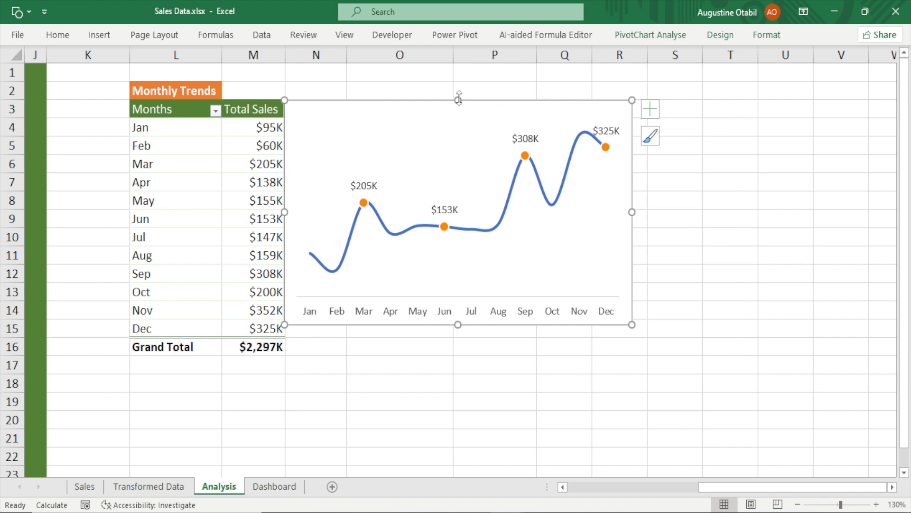
{"action": "left_click_drag", "start_coordinate": [458, 100], "coordinate": [458, 165]}
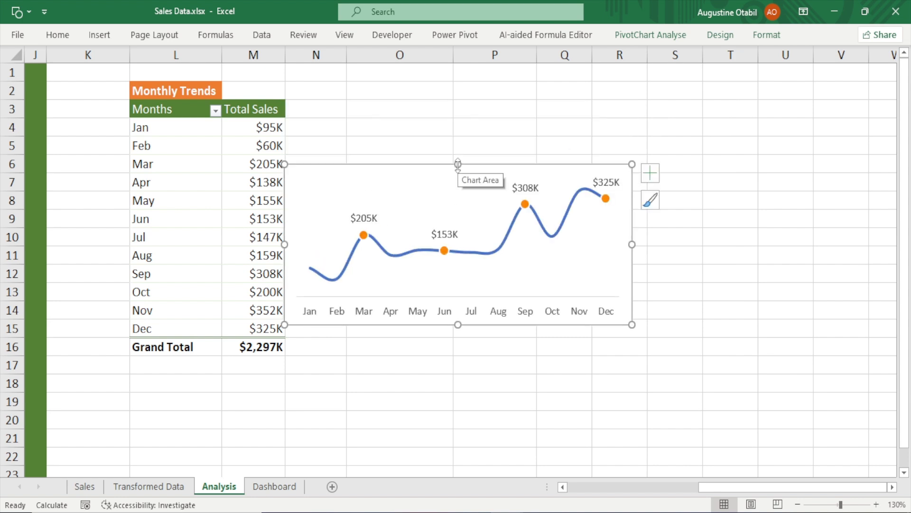
Cut the Monthly Trends chart and paste it onto the Dashboard sheet
{"action": "key", "text": "ctrl"}
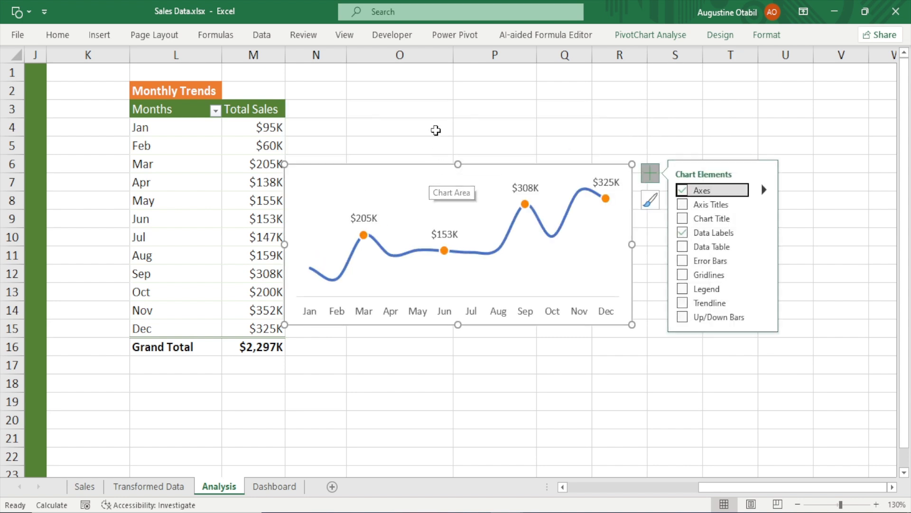
{"action": "left_click", "coordinate": [435, 130]}
{"action": "left_click", "coordinate": [426, 169]}
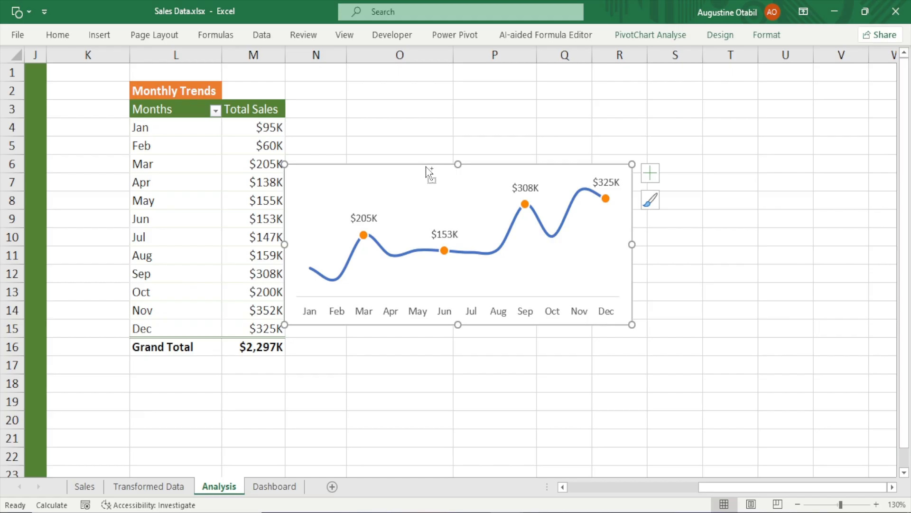
{"action": "key", "text": "ctrl+x"}
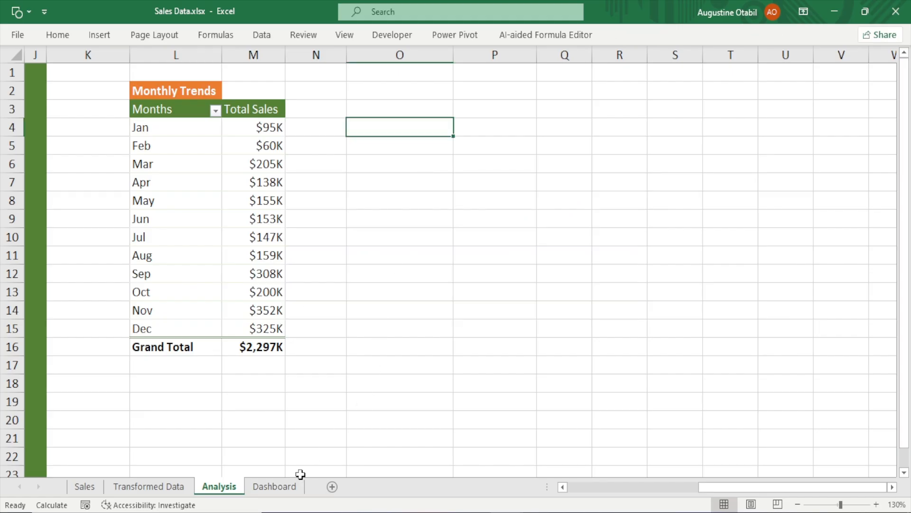
{"action": "left_click", "coordinate": [280, 486]}
{"action": "key", "text": "ctrl+v"}
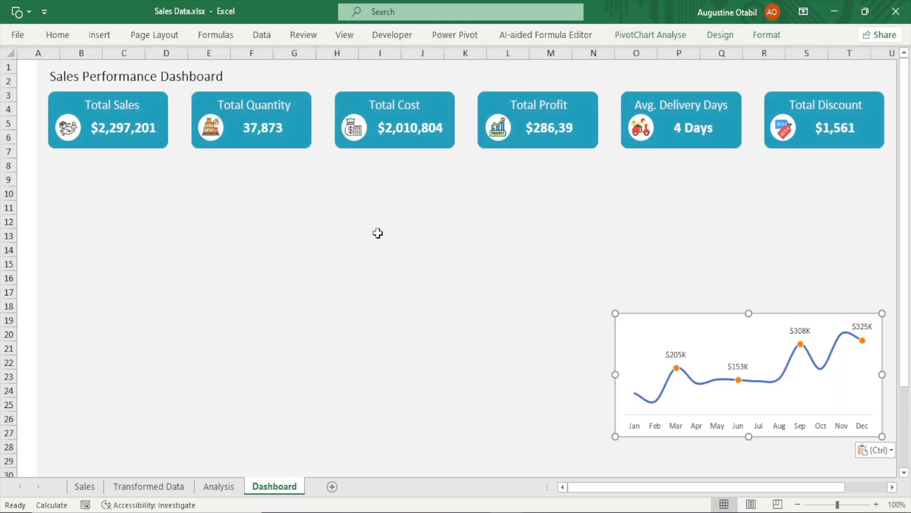
Move the pasted chart up to the right side of the dashboard, below the KPI cards
{"action": "left_click_drag", "start_coordinate": [681, 325], "coordinate": [641, 207]}
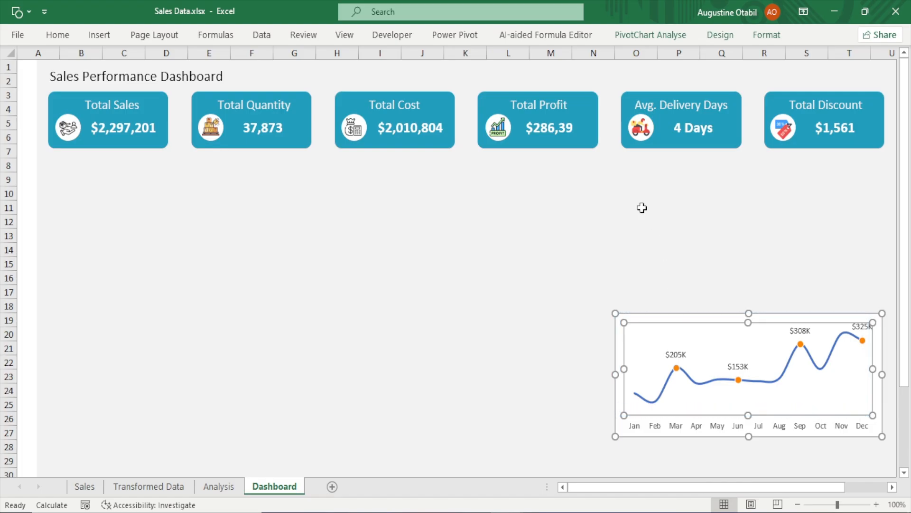
{"action": "key", "text": "ctrl+z"}
{"action": "key", "text": "Escape"}
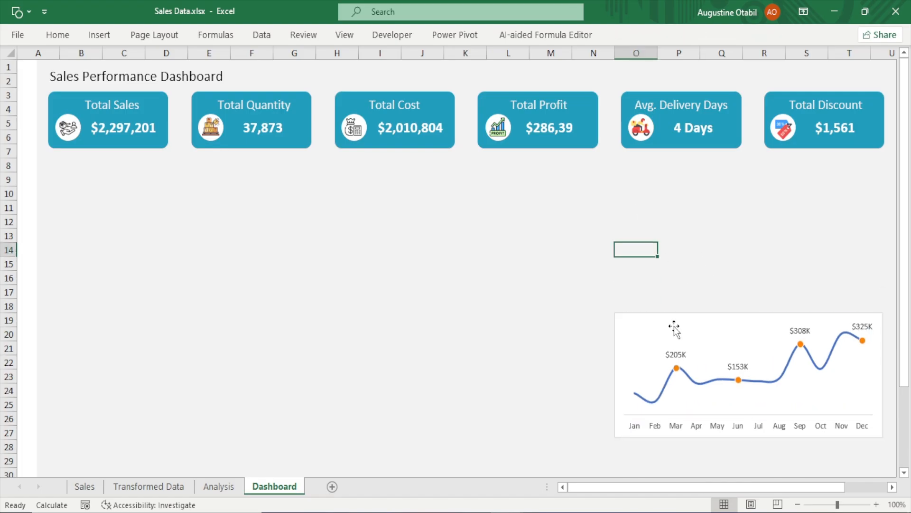
{"action": "left_click_drag", "start_coordinate": [669, 314], "coordinate": [630, 206]}
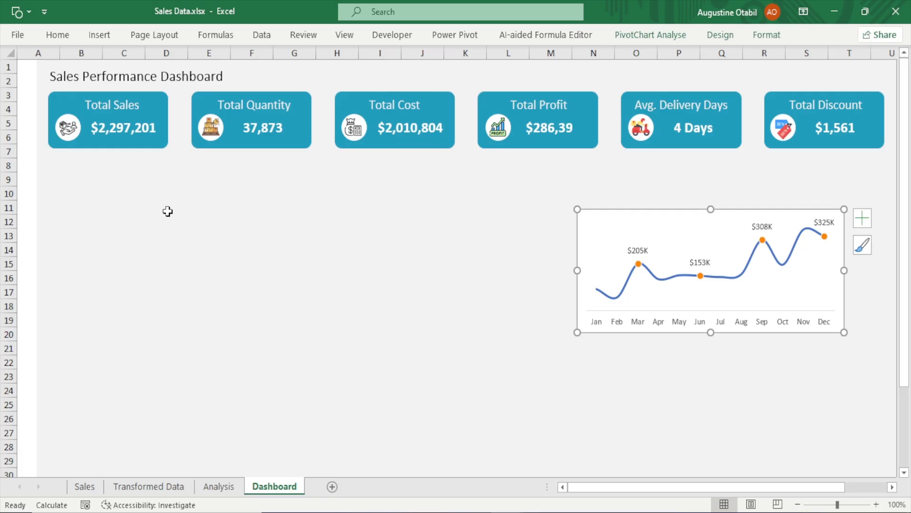
Draw a rounded rectangle below the first KPI cards, spanning about columns A to I and rows 9 to 23, reducing its corner rounding
{"action": "left_click", "coordinate": [99, 36]}
{"action": "left_click", "coordinate": [162, 96]}
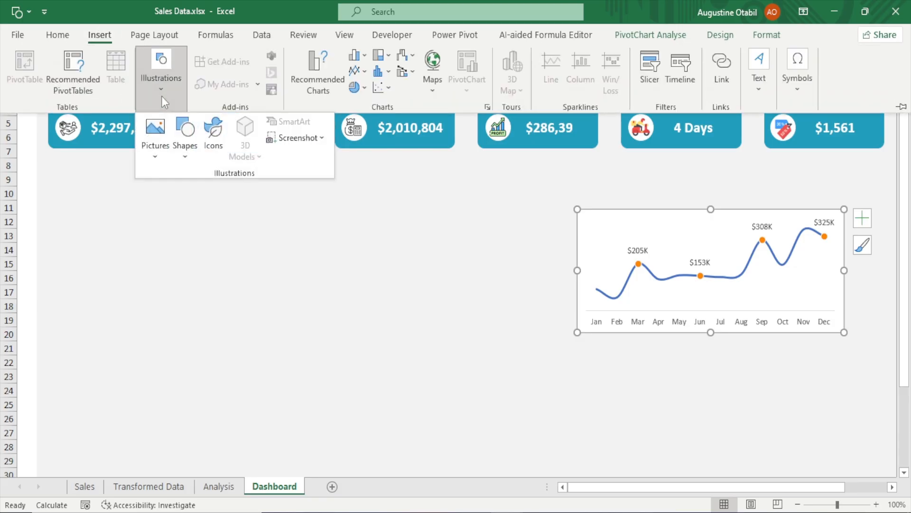
{"action": "left_click", "coordinate": [188, 145]}
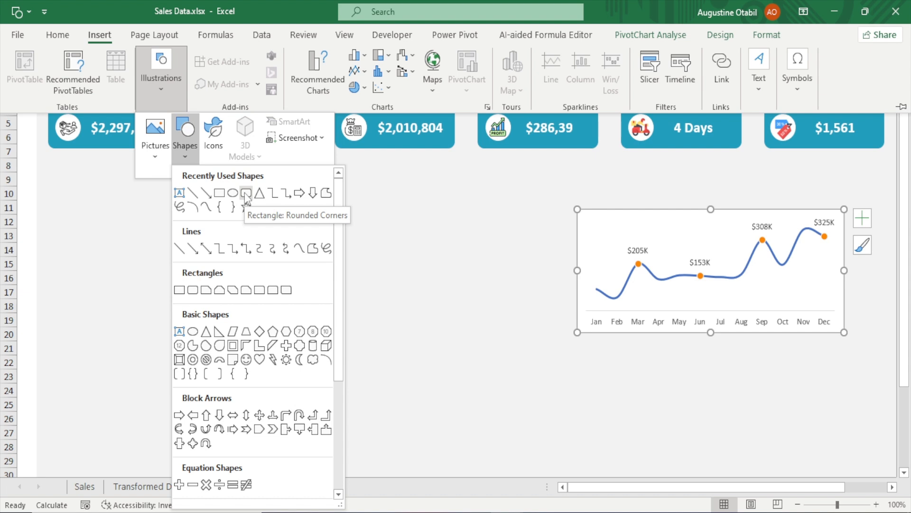
{"action": "left_click", "coordinate": [245, 193]}
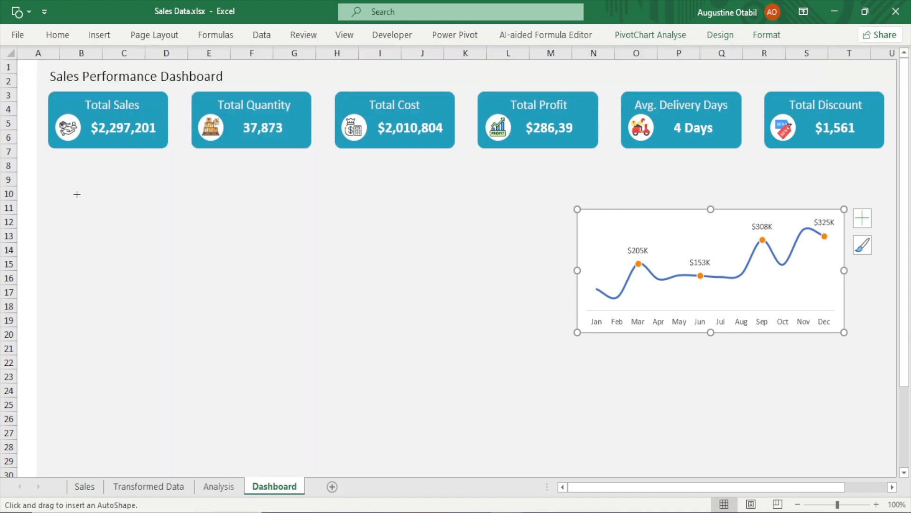
{"action": "mouse_move", "coordinate": [59, 173]}
{"action": "left_mouse_down"}
{"action": "mouse_move", "coordinate": [309, 270]}
{"action": "mouse_move", "coordinate": [320, 331]}
{"action": "mouse_move", "coordinate": [380, 345]}
{"action": "mouse_move", "coordinate": [388, 385]}
{"action": "mouse_move", "coordinate": [397, 361]}
{"action": "mouse_move", "coordinate": [366, 372]}
{"action": "mouse_move", "coordinate": [407, 382]}
{"action": "left_mouse_up"}
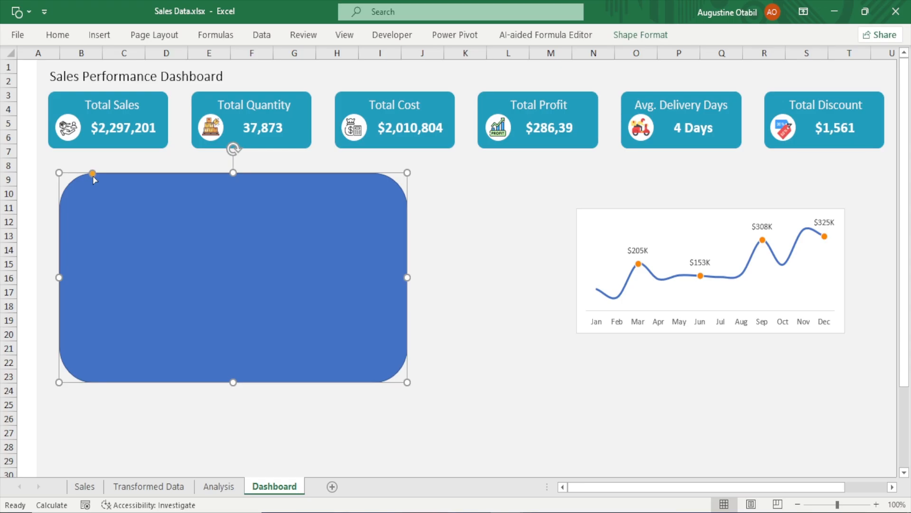
{"action": "left_click_drag", "start_coordinate": [93, 177], "coordinate": [69, 175]}
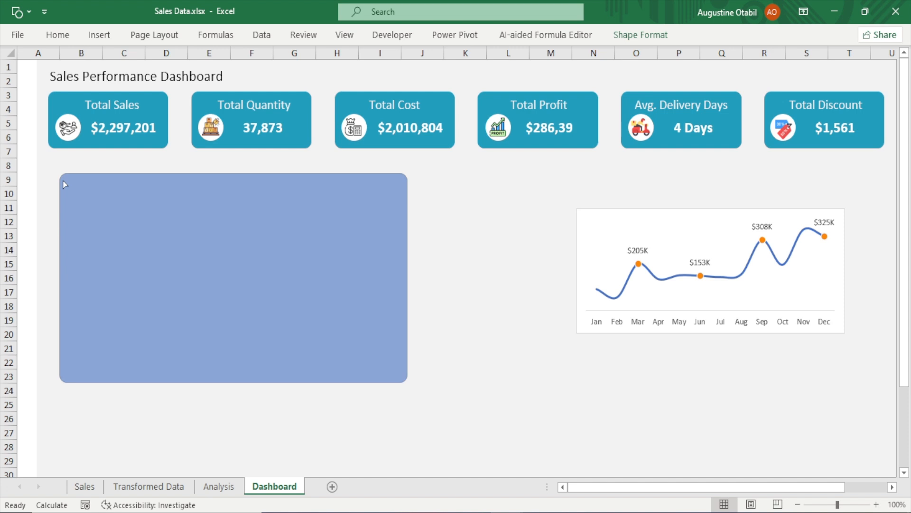
Reduce the rectangle's corner rounding further, then give it no outline and a very light grey theme fill
{"action": "left_click_drag", "start_coordinate": [65, 184], "coordinate": [66, 185]}
{"action": "mouse_move", "coordinate": [240, 266]}
{"action": "left_mouse_down"}
{"action": "mouse_move", "coordinate": [222, 264]}
{"action": "mouse_move", "coordinate": [238, 263]}
{"action": "left_mouse_up"}
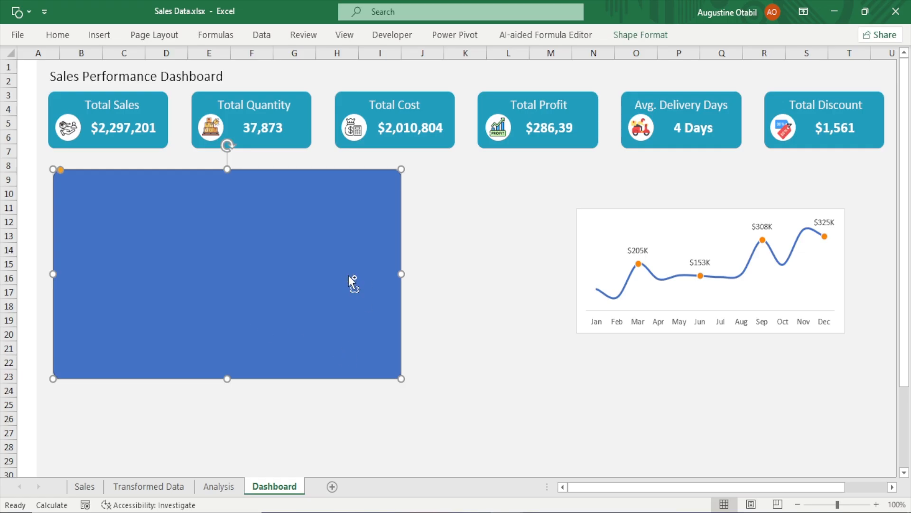
{"action": "key", "text": "ctrl+1"}
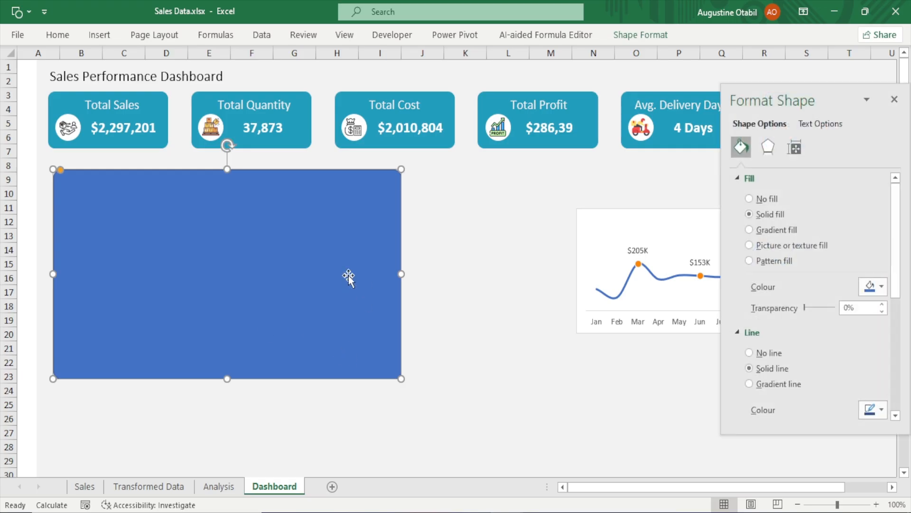
{"action": "left_click", "coordinate": [762, 354]}
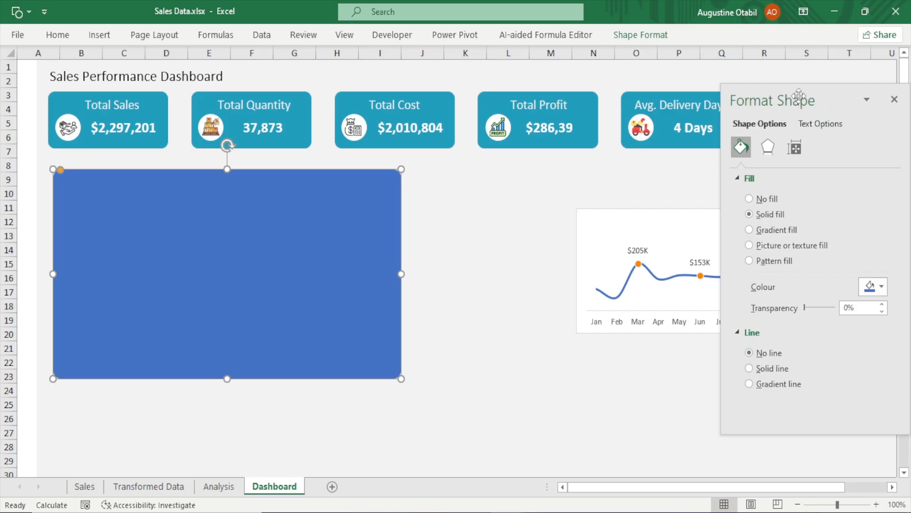
{"action": "left_click", "coordinate": [882, 285]}
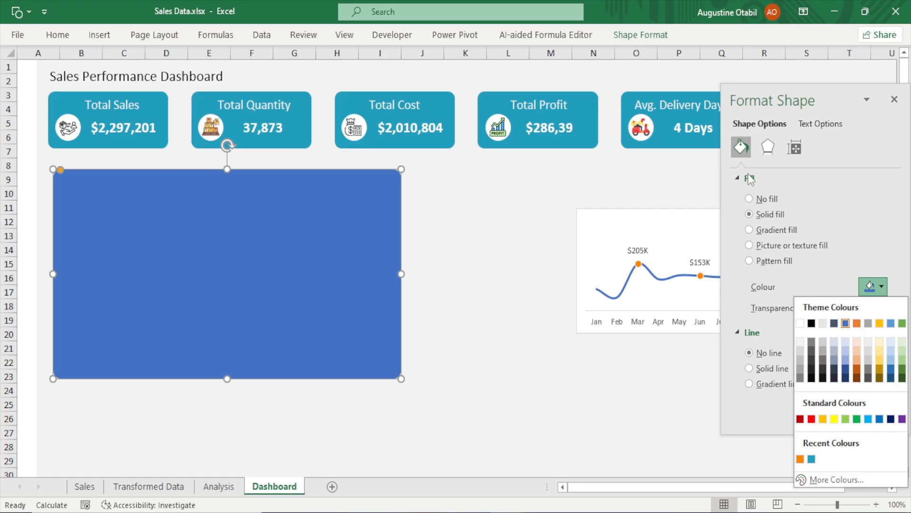
{"action": "left_click", "coordinate": [800, 342]}
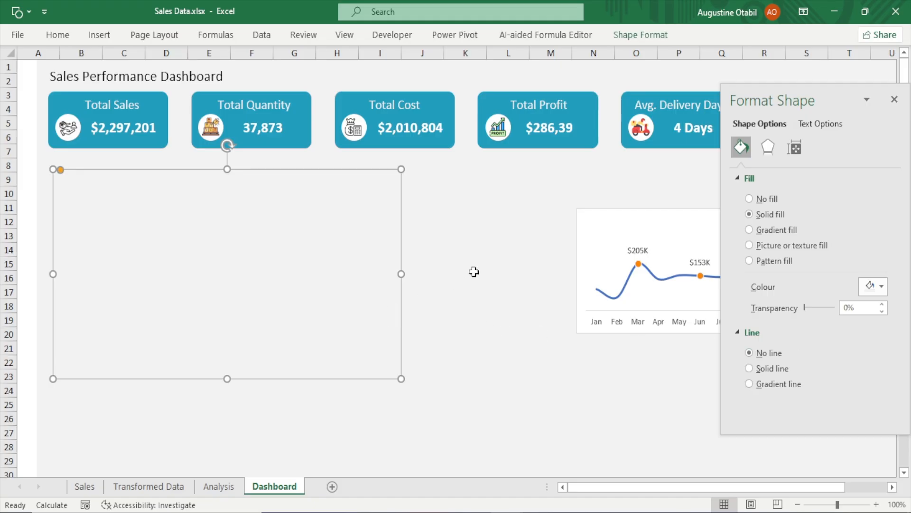
{"action": "left_click", "coordinate": [540, 257]}
{"action": "left_click", "coordinate": [332, 252]}
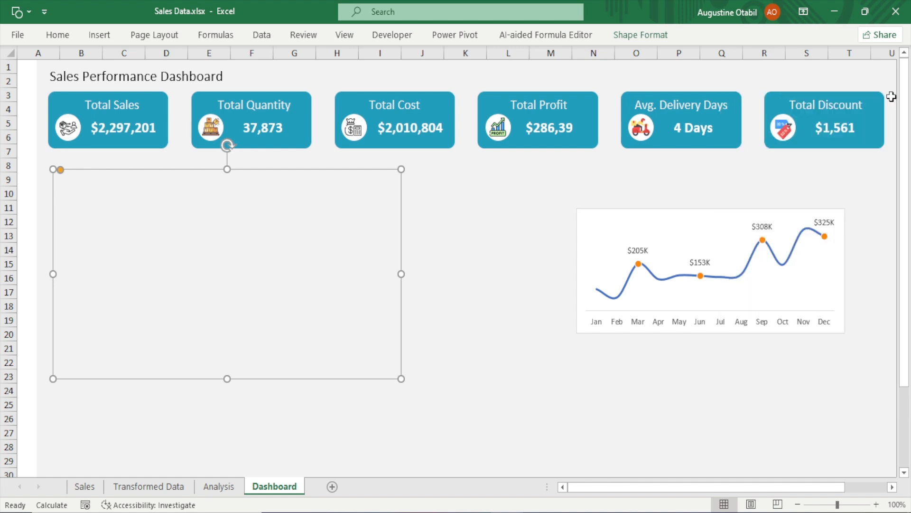
{"action": "left_click", "coordinate": [894, 100]}
Resize the rectangle to a height of 2.5" and a width of 5.14"
{"action": "left_click", "coordinate": [627, 34]}
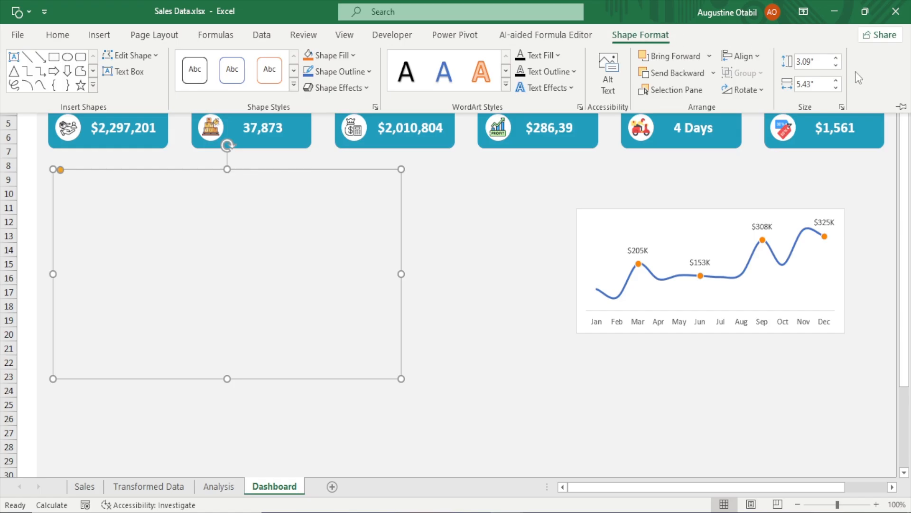
{"action": "left_click", "coordinate": [808, 61]}
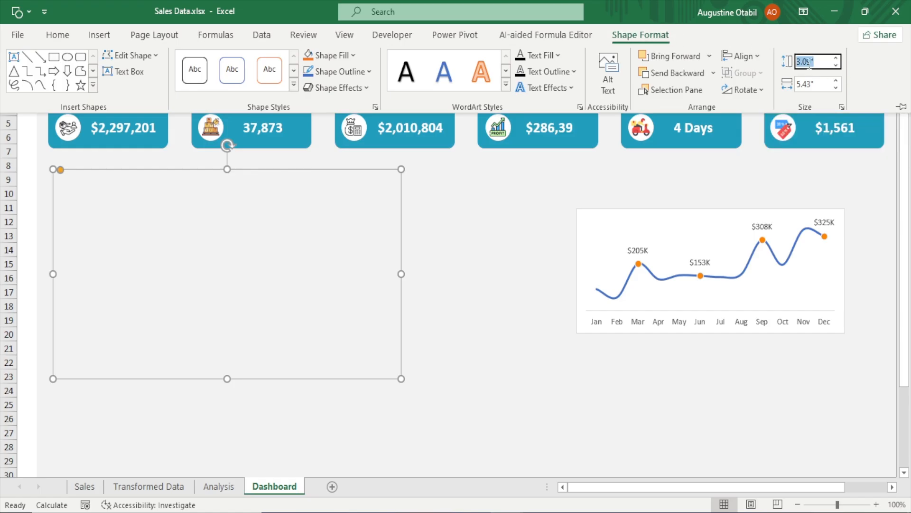
{"action": "left_click", "coordinate": [809, 63]}
{"action": "left_click", "coordinate": [811, 84]}
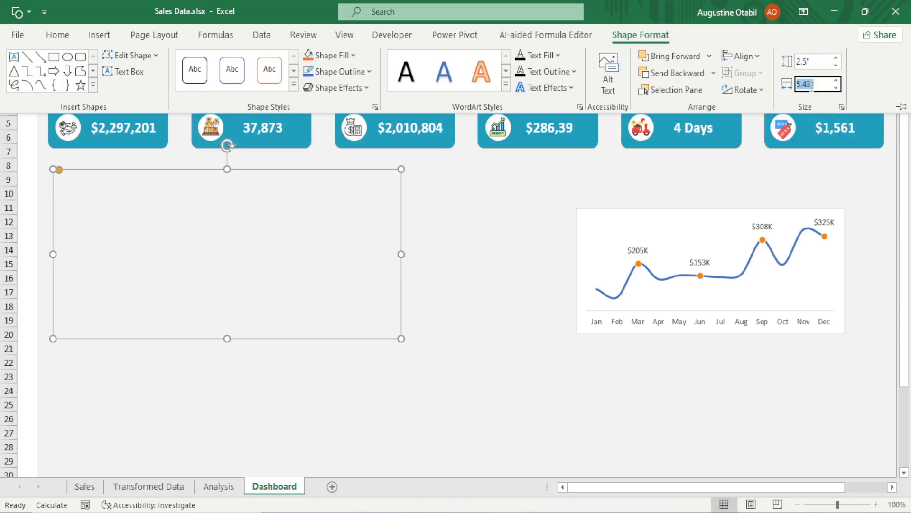
{"action": "left_click", "coordinate": [812, 85]}
{"action": "key", "text": "Return"}
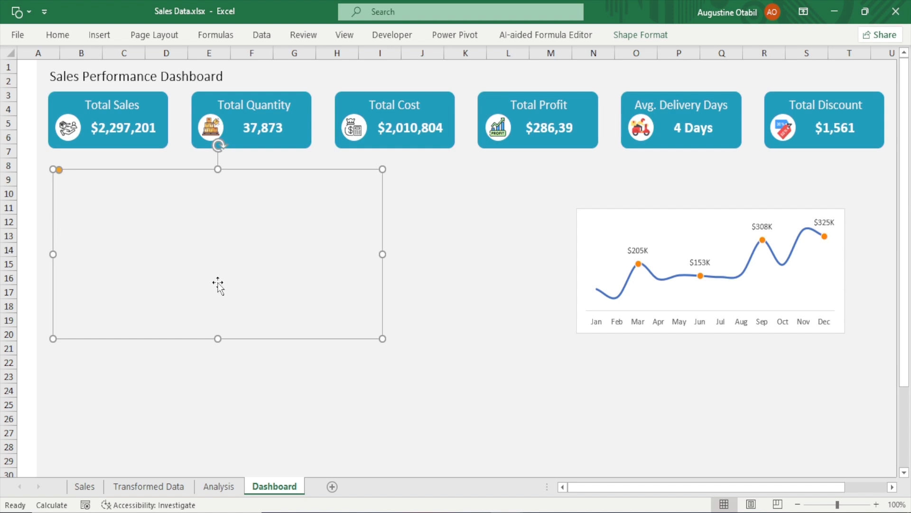
Select the rectangle and apply an outer shadow effect to it
{"action": "left_click", "coordinate": [551, 254]}
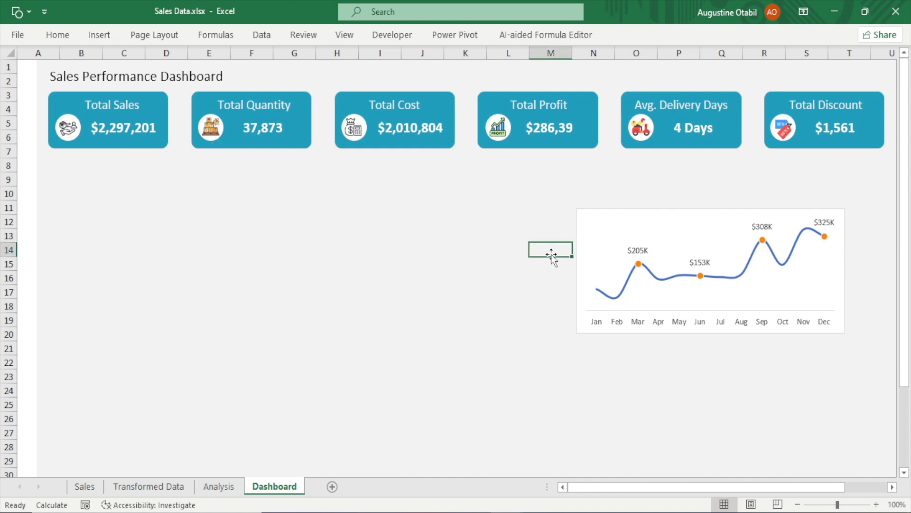
{"action": "left_click", "coordinate": [245, 278]}
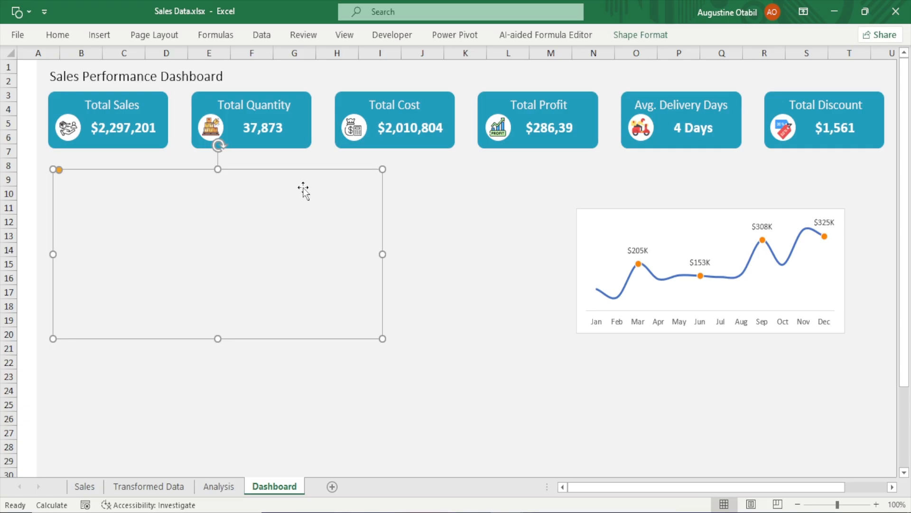
{"action": "left_click", "coordinate": [644, 37]}
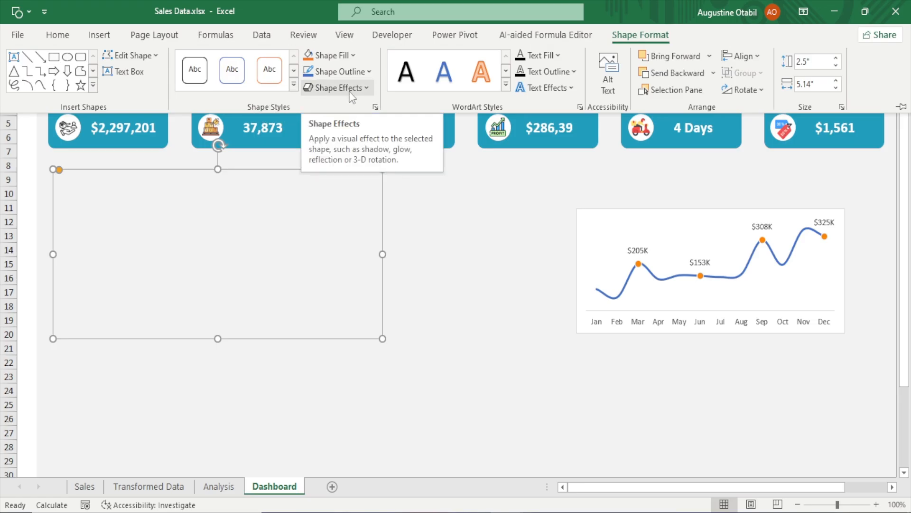
{"action": "left_click", "coordinate": [367, 89]}
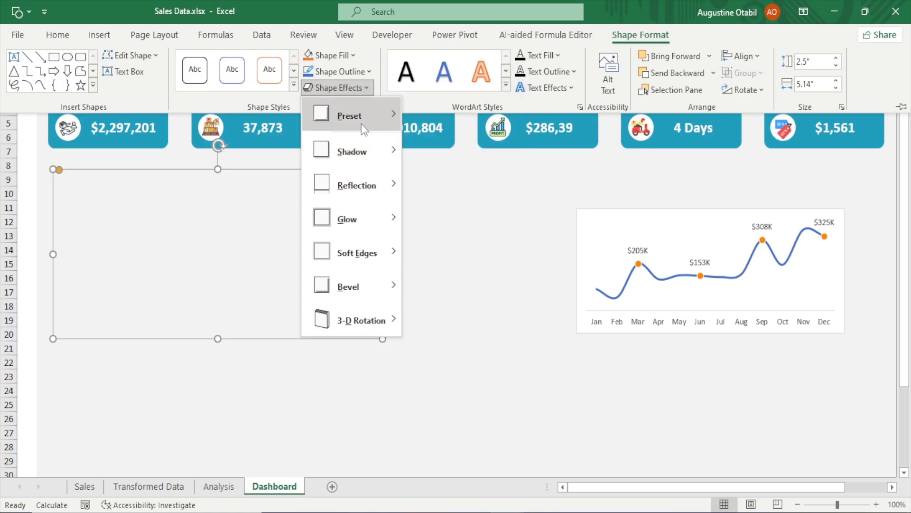
{"action": "mouse_move", "coordinate": [361, 123]}
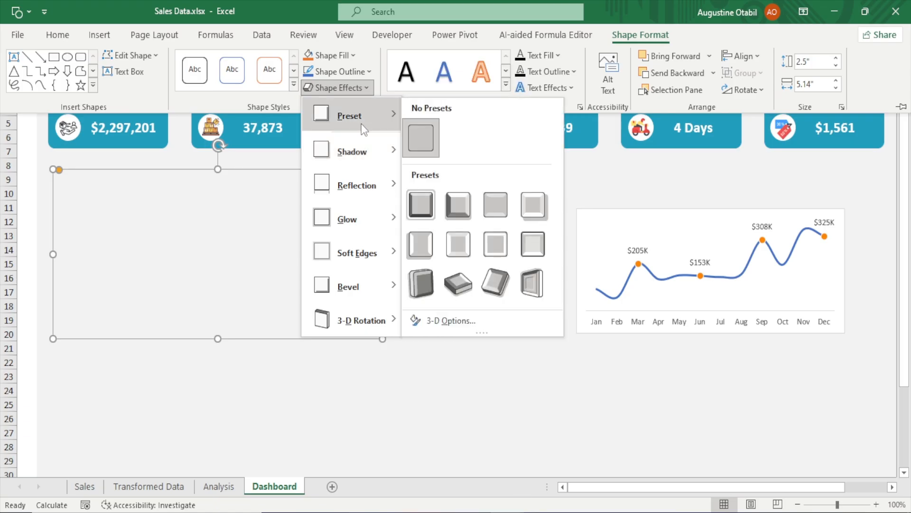
{"action": "mouse_move", "coordinate": [372, 149]}
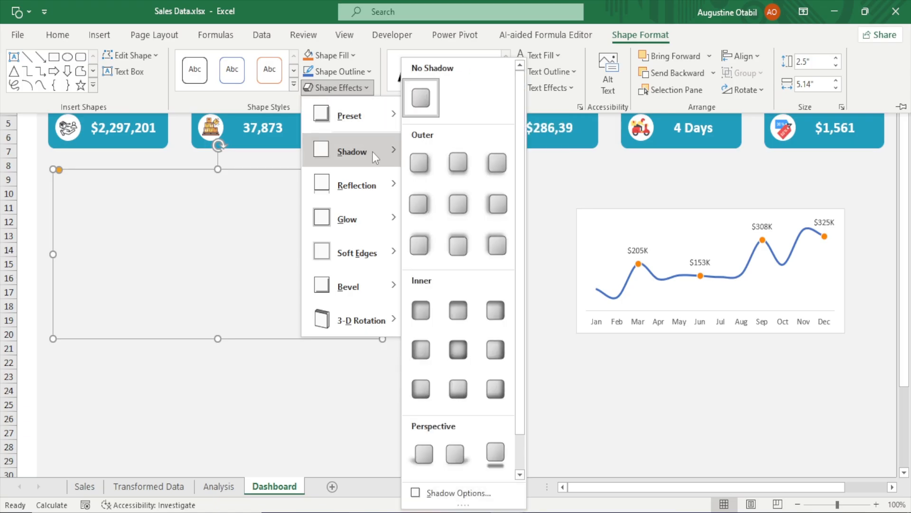
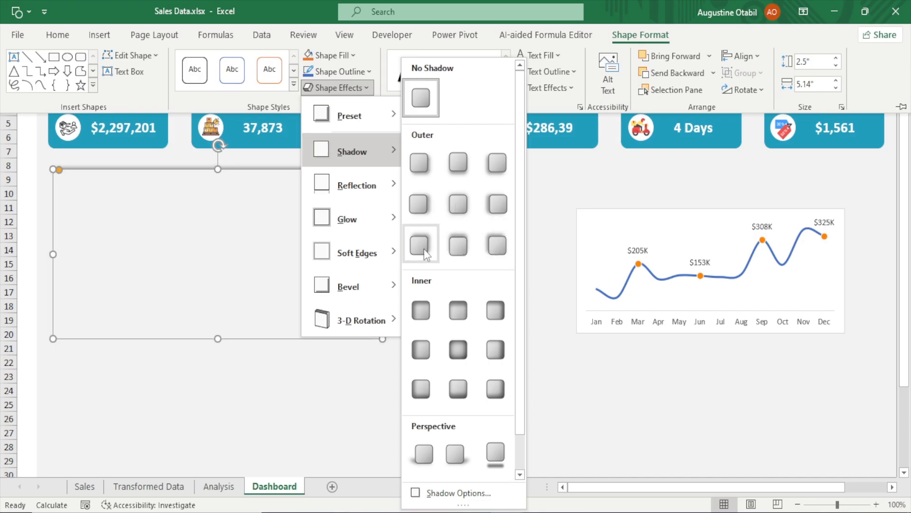
Apply an outer shadow preset to the rectangle
{"action": "left_click", "coordinate": [465, 202]}
{"action": "left_click", "coordinate": [507, 246]}
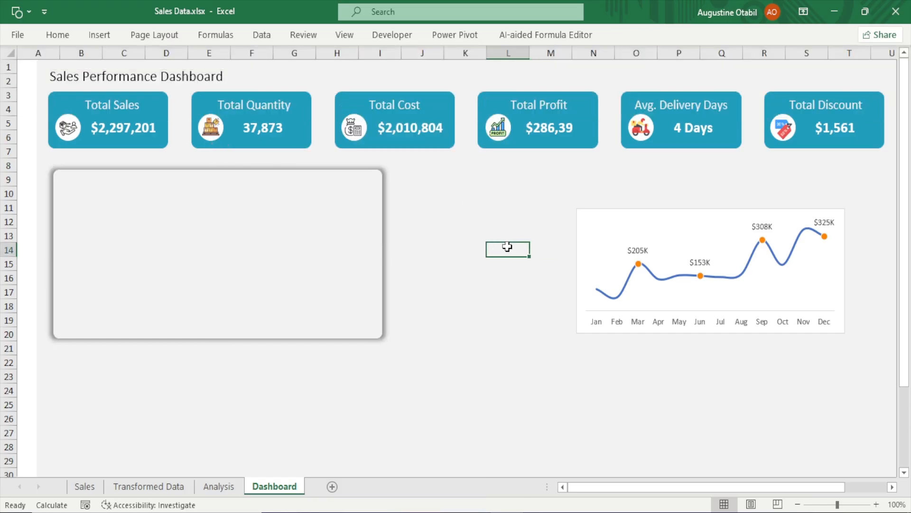
Reselect the rectangle and reapply a different outer shadow preset to it
{"action": "left_click", "coordinate": [326, 248]}
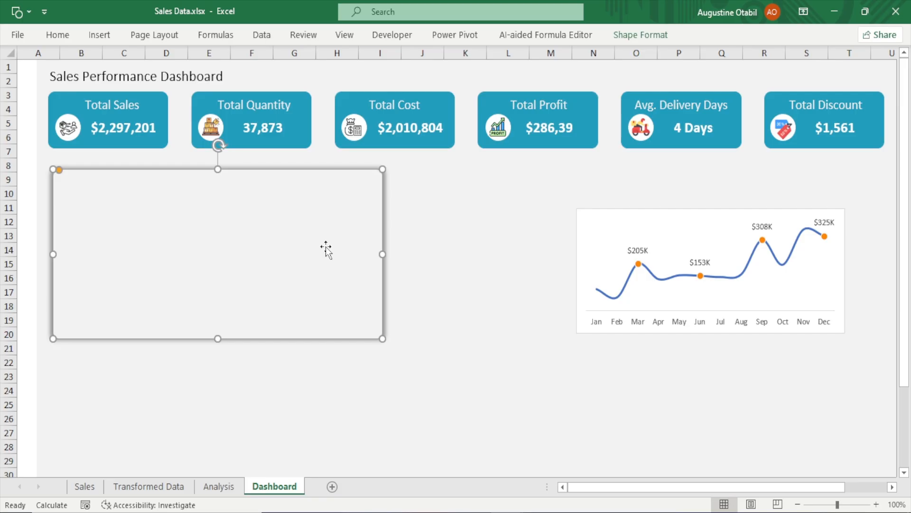
{"action": "left_click", "coordinate": [638, 37]}
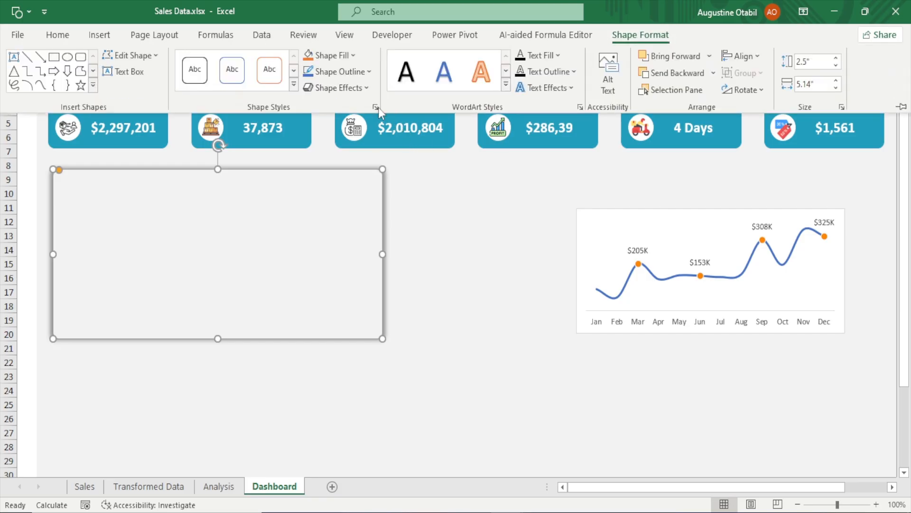
{"action": "left_click", "coordinate": [360, 87]}
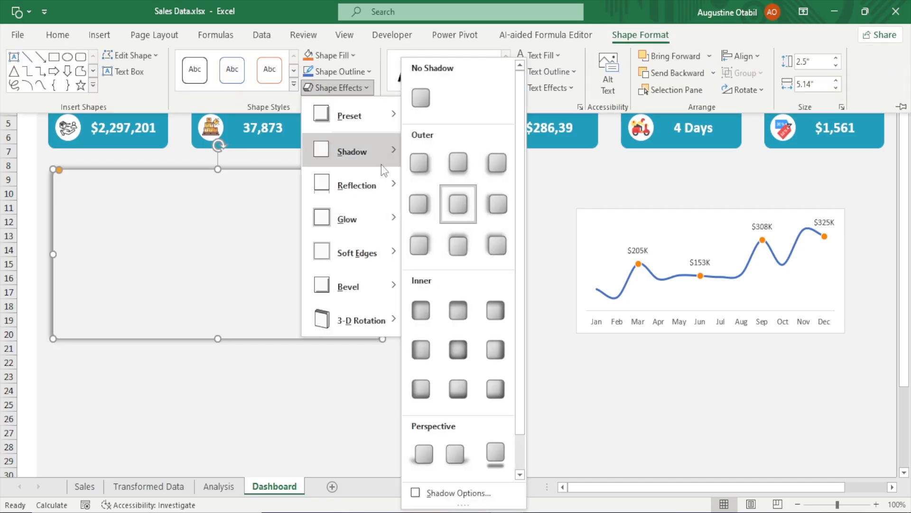
{"action": "left_click", "coordinate": [409, 240]}
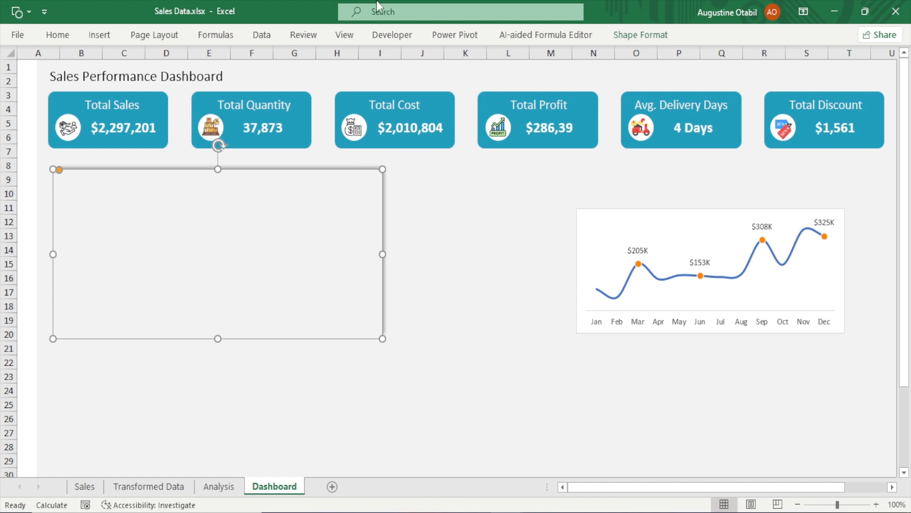
{"action": "left_click", "coordinate": [642, 37]}
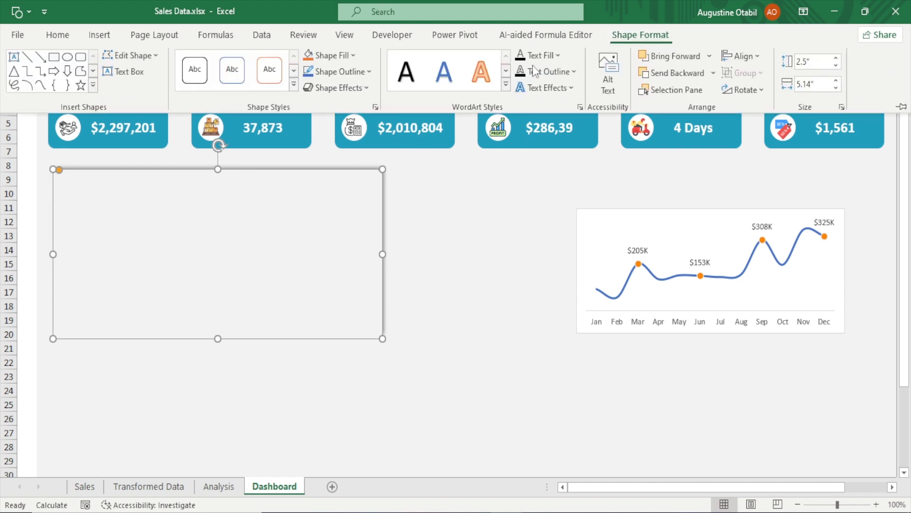
{"action": "left_click", "coordinate": [340, 88]}
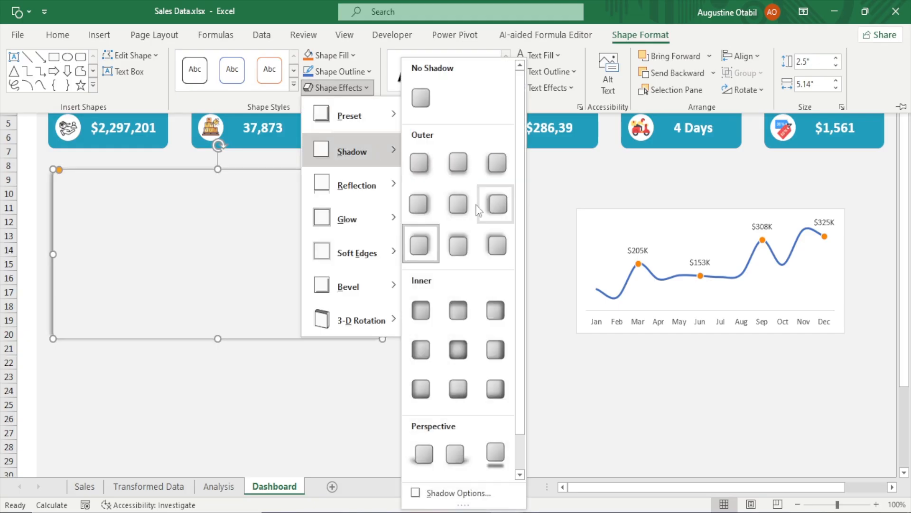
{"action": "left_click", "coordinate": [421, 246]}
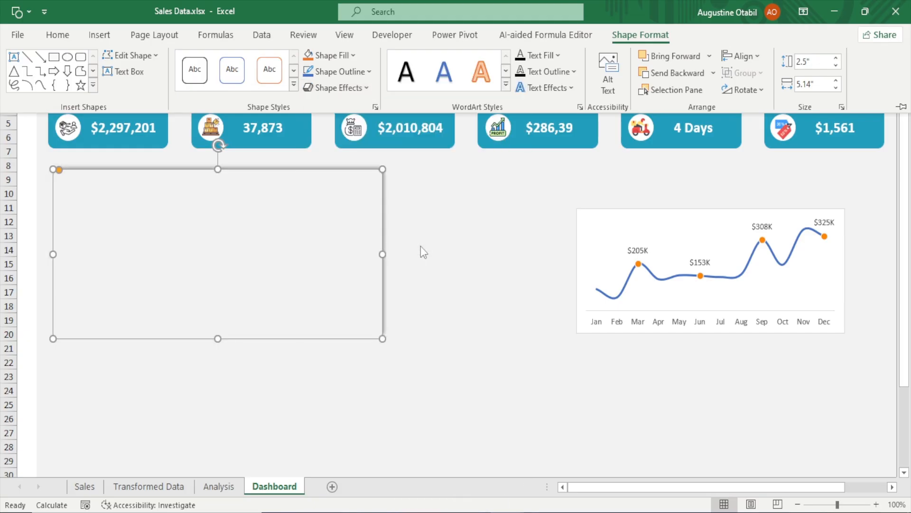
Open the rectangle's Format Shape pane to review its fill and line settings, then close it
{"action": "key", "text": "ctrl+1"}
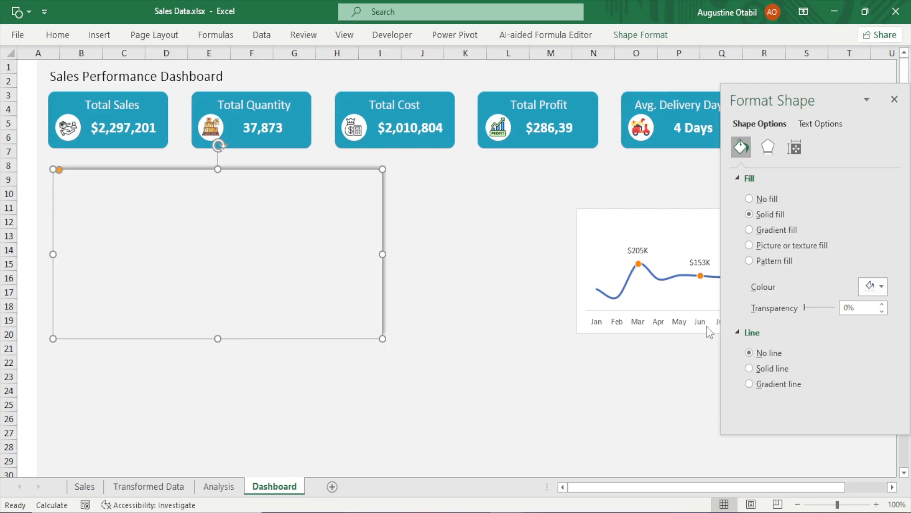
{"action": "left_click_drag", "start_coordinate": [766, 115], "coordinate": [584, 116]}
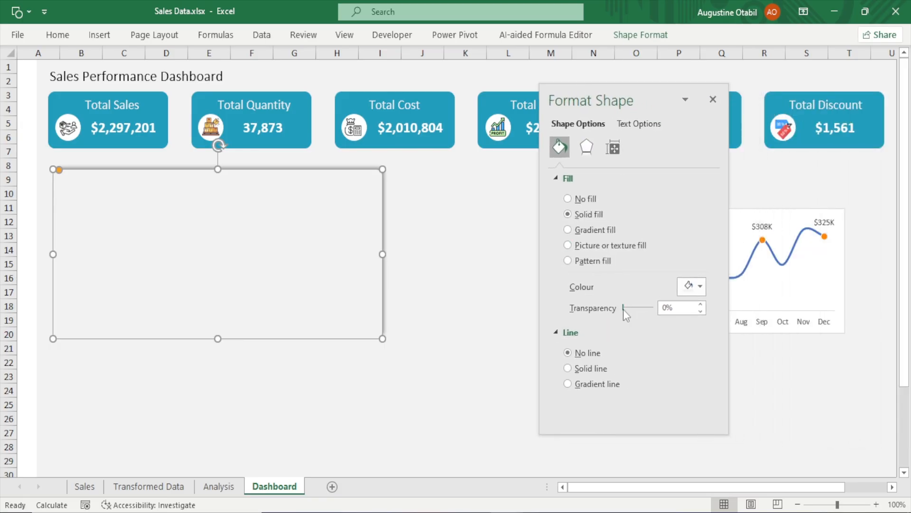
{"action": "left_click_drag", "start_coordinate": [626, 309], "coordinate": [574, 314]}
{"action": "left_click", "coordinate": [713, 99]}
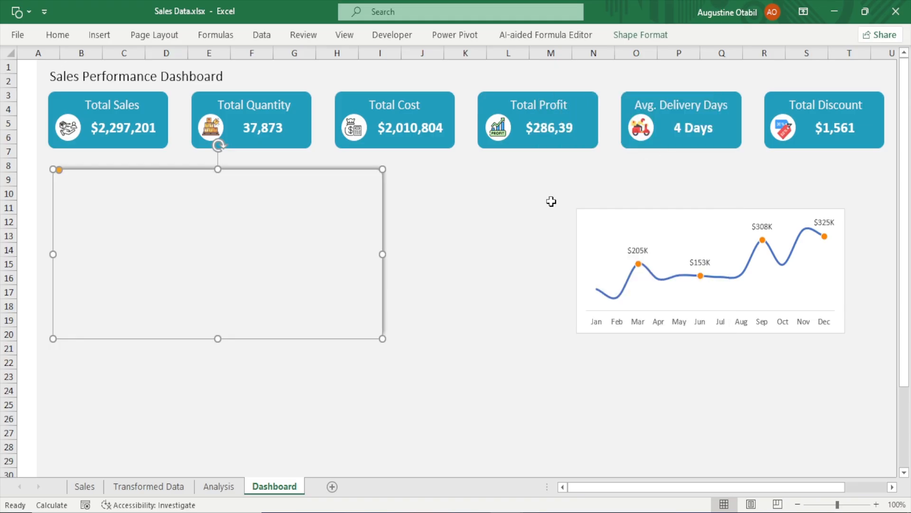
Reapply an outer shadow preset to the rectangle and open its shadow options briefly
{"action": "left_click", "coordinate": [657, 34]}
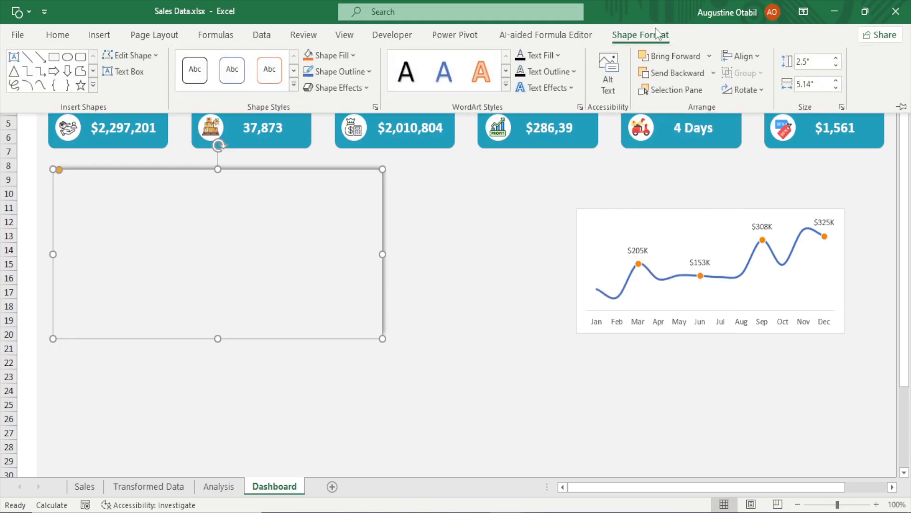
{"action": "left_click", "coordinate": [351, 90]}
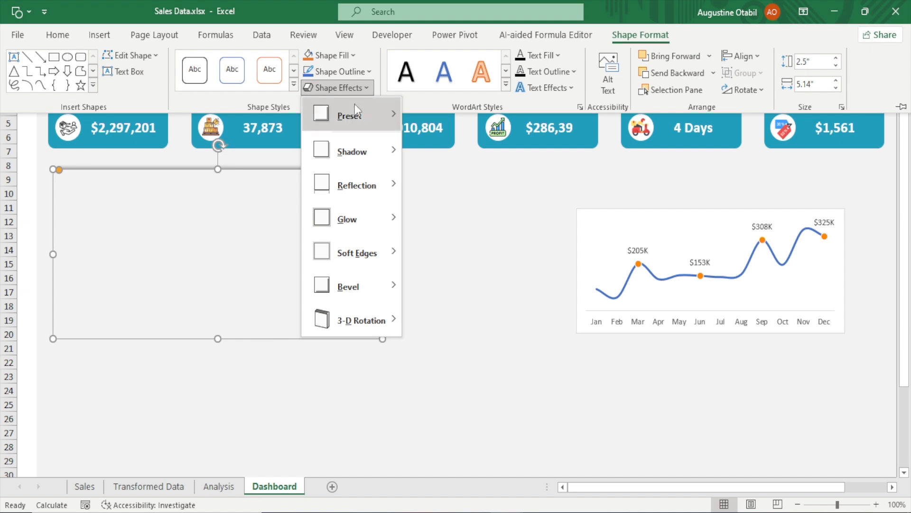
{"action": "mouse_move", "coordinate": [365, 145]}
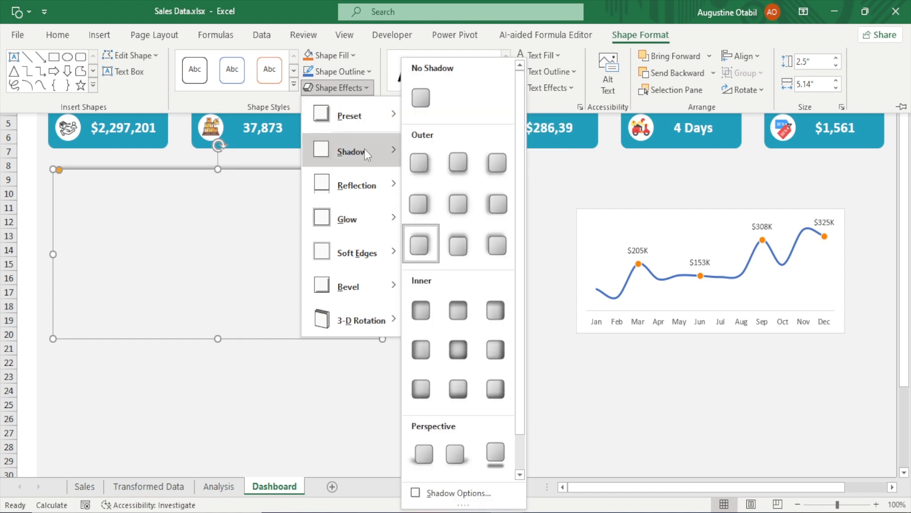
{"action": "left_click", "coordinate": [438, 244]}
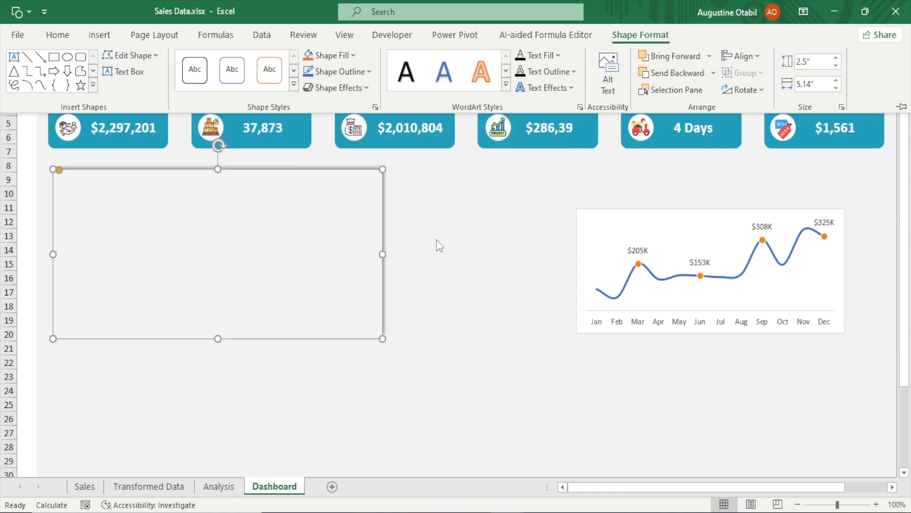
{"action": "left_click", "coordinate": [338, 87]}
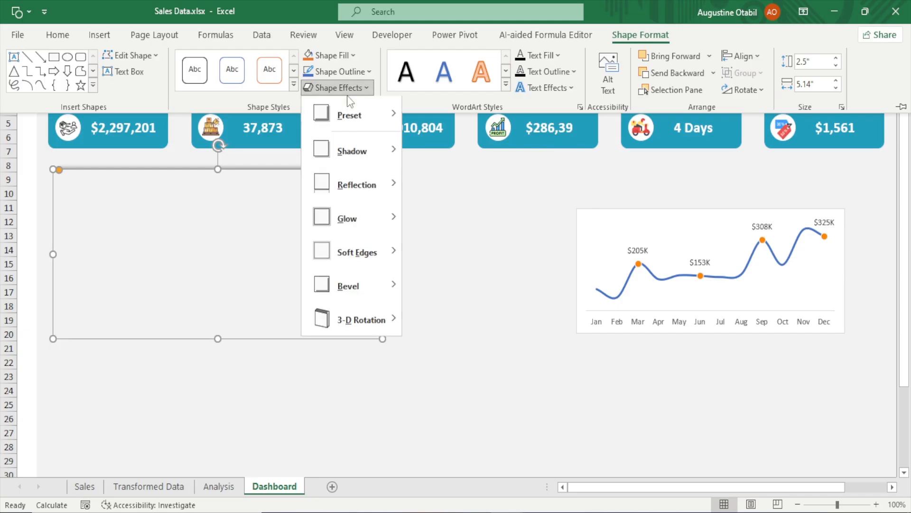
{"action": "mouse_move", "coordinate": [375, 153]}
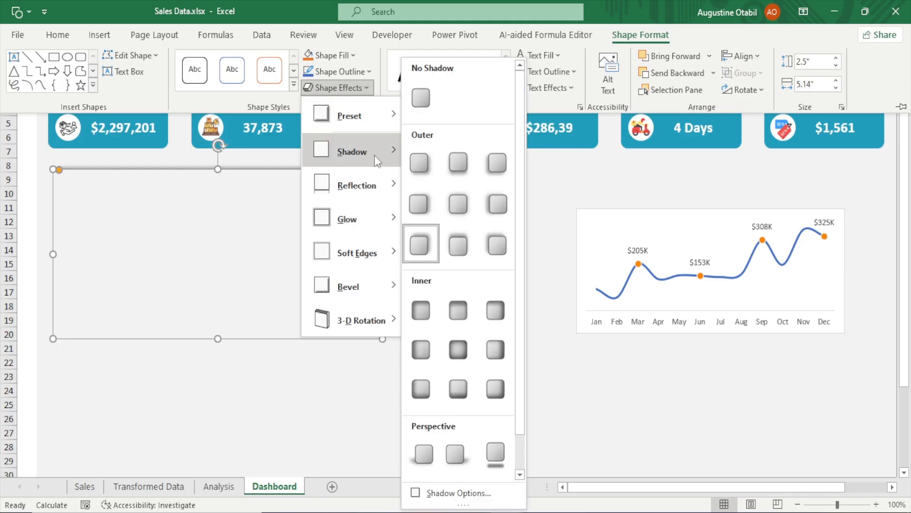
{"action": "left_click", "coordinate": [486, 491]}
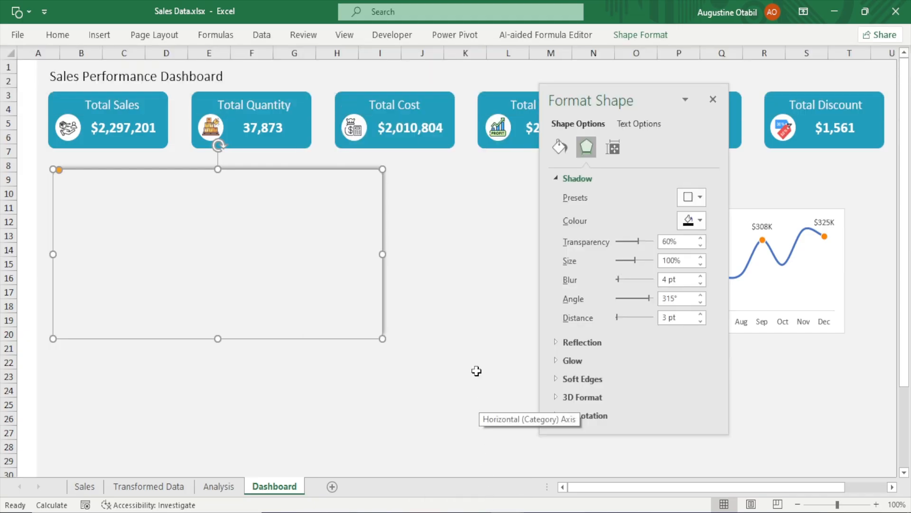
{"action": "left_click", "coordinate": [714, 98]}
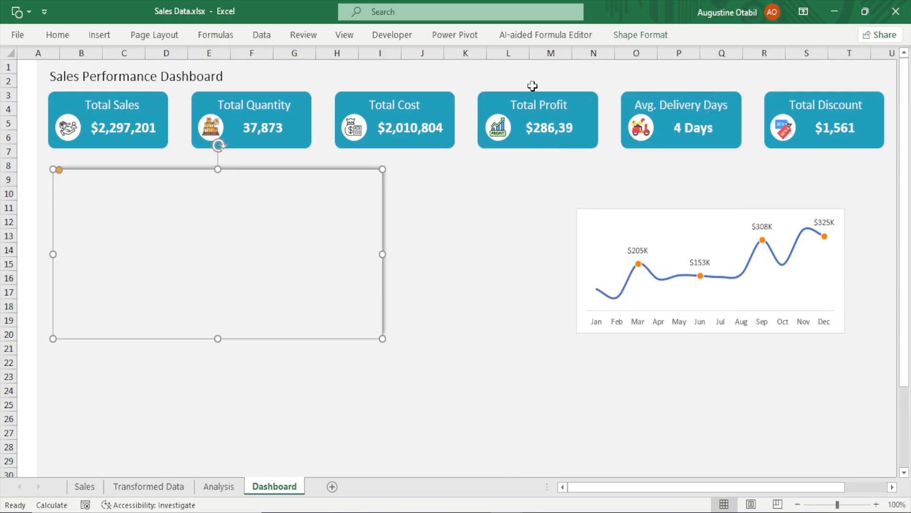
Open the rectangle's shadow options and raise the shadow transparency to about 72%
{"action": "left_click", "coordinate": [668, 44]}
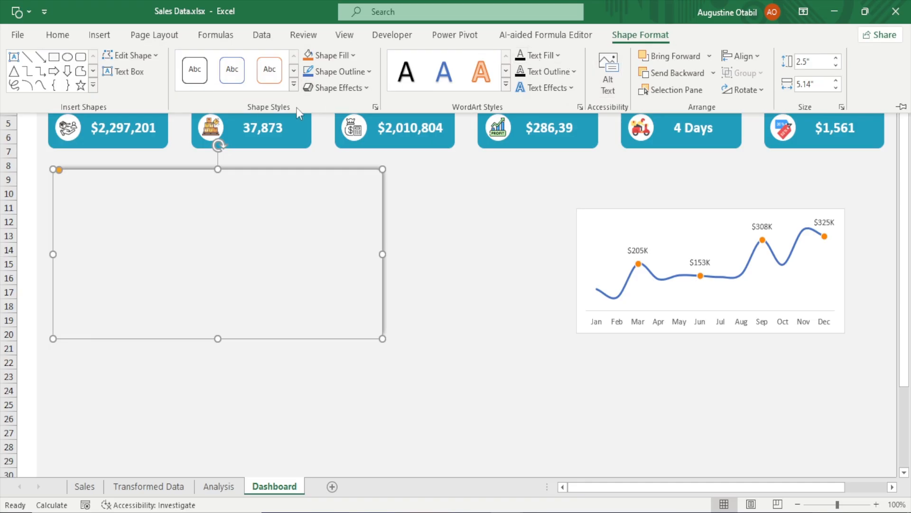
{"action": "left_click", "coordinate": [335, 87]}
{"action": "mouse_move", "coordinate": [364, 156]}
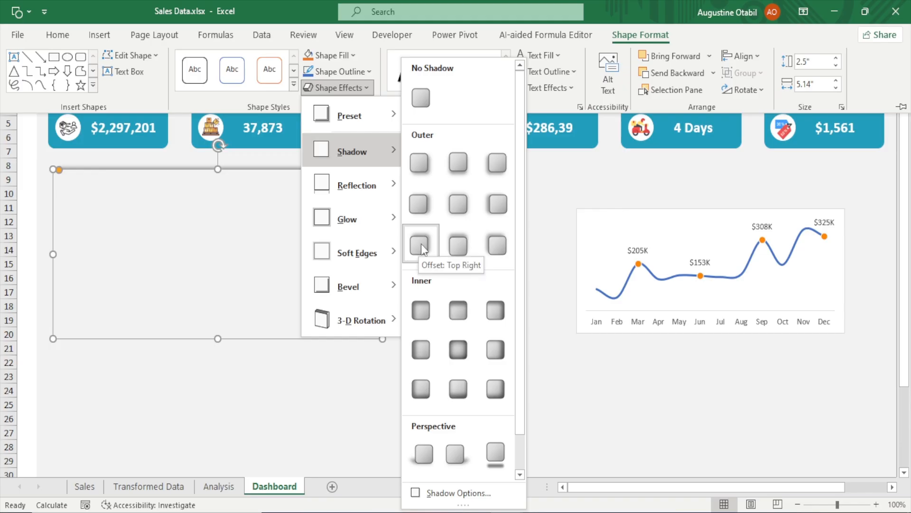
{"action": "left_click", "coordinate": [456, 494]}
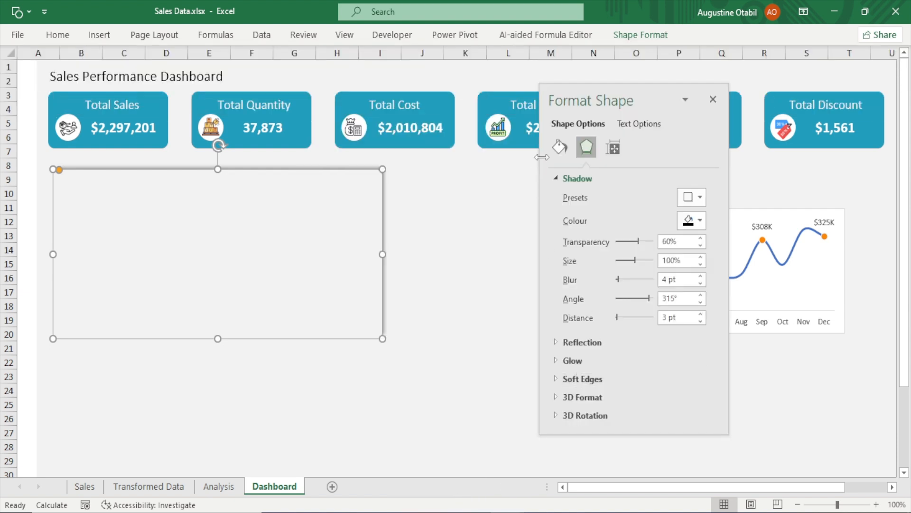
{"action": "left_click_drag", "start_coordinate": [582, 93], "coordinate": [478, 131]}
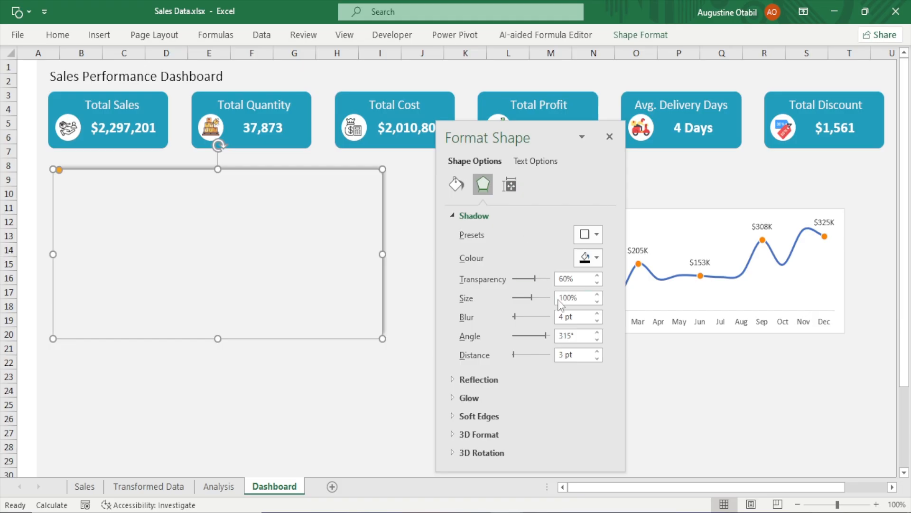
{"action": "mouse_move", "coordinate": [535, 279]}
{"action": "left_mouse_down"}
{"action": "mouse_move", "coordinate": [495, 289]}
{"action": "mouse_move", "coordinate": [540, 284]}
{"action": "left_mouse_up"}
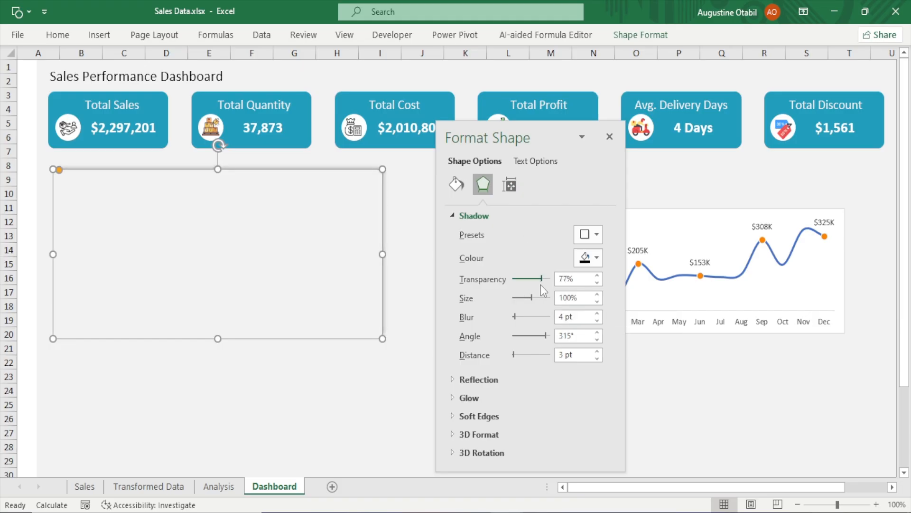
{"action": "left_click", "coordinate": [598, 275]}
{"action": "left_click", "coordinate": [597, 276]}
{"action": "left_click", "coordinate": [597, 276]}
{"action": "left_click", "coordinate": [596, 283]}
{"action": "left_click", "coordinate": [596, 282]}
{"action": "left_click", "coordinate": [596, 283]}
{"action": "left_click", "coordinate": [597, 282]}
{"action": "left_click", "coordinate": [596, 283]}
{"action": "left_click", "coordinate": [283, 387]}
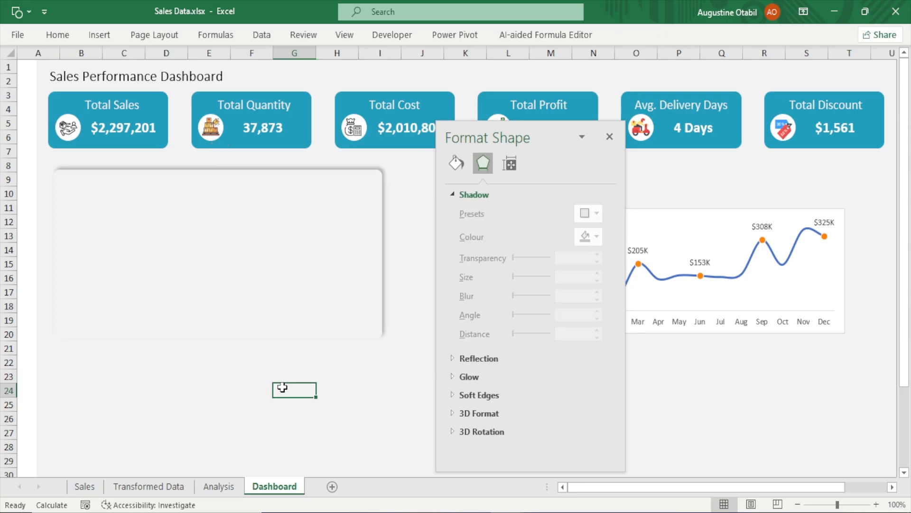
Nudge the rectangle's shadow transparency up one step and close the Format Shape pane
{"action": "left_click", "coordinate": [218, 245]}
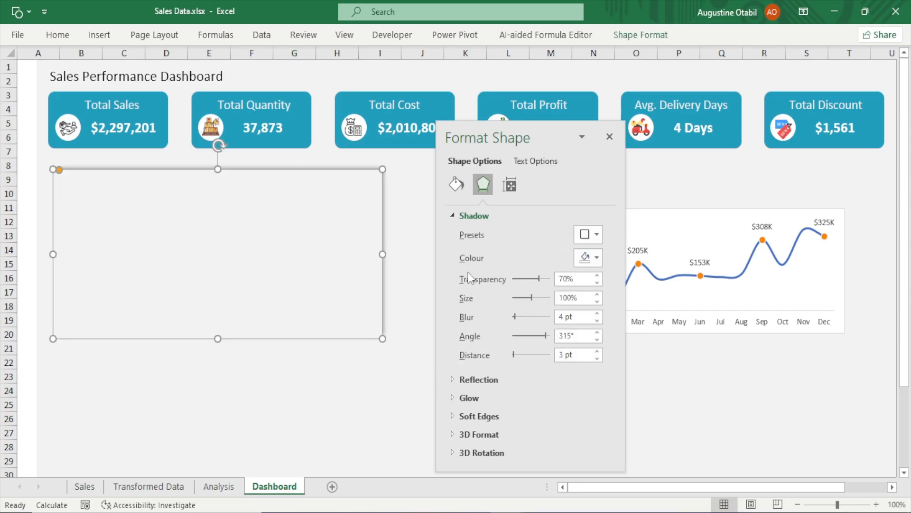
{"action": "left_click", "coordinate": [597, 275]}
{"action": "left_click", "coordinate": [597, 275]}
{"action": "left_click", "coordinate": [597, 275]}
{"action": "left_click", "coordinate": [597, 275]}
{"action": "left_click", "coordinate": [597, 275]}
{"action": "left_click", "coordinate": [369, 374]}
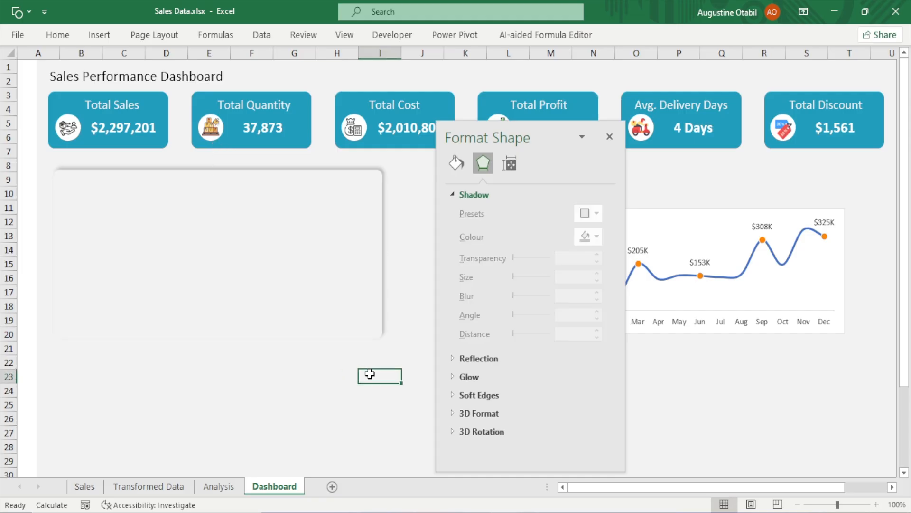
{"action": "left_click", "coordinate": [610, 138]}
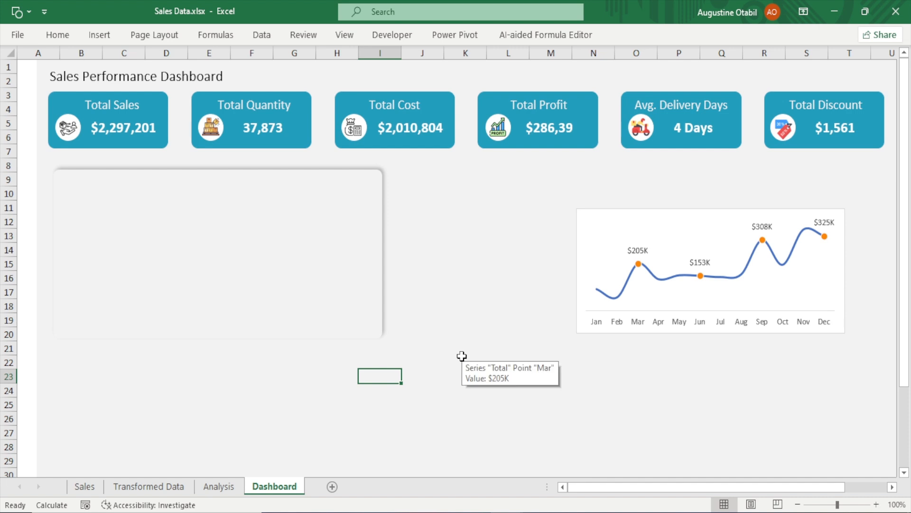
Apply the centered outer shadow preset to the rectangle
{"action": "left_click", "coordinate": [232, 275]}
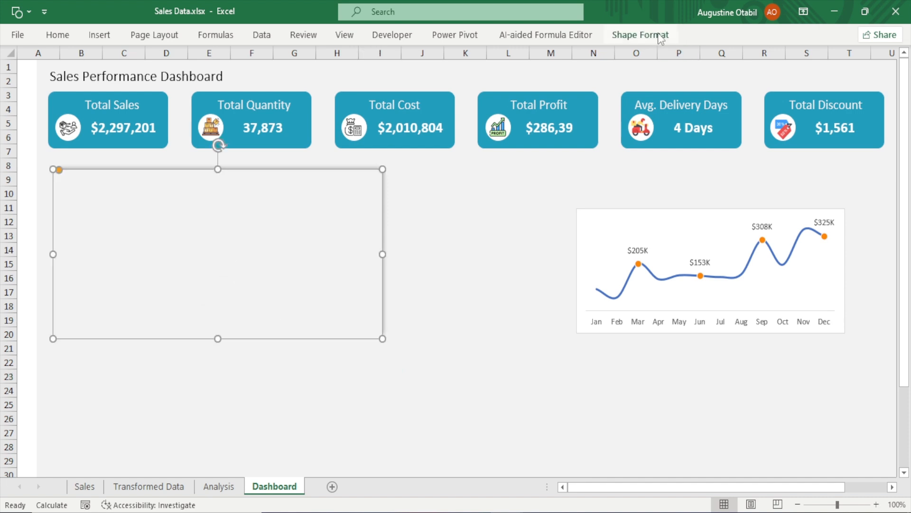
{"action": "left_click", "coordinate": [641, 38]}
{"action": "left_click", "coordinate": [327, 89]}
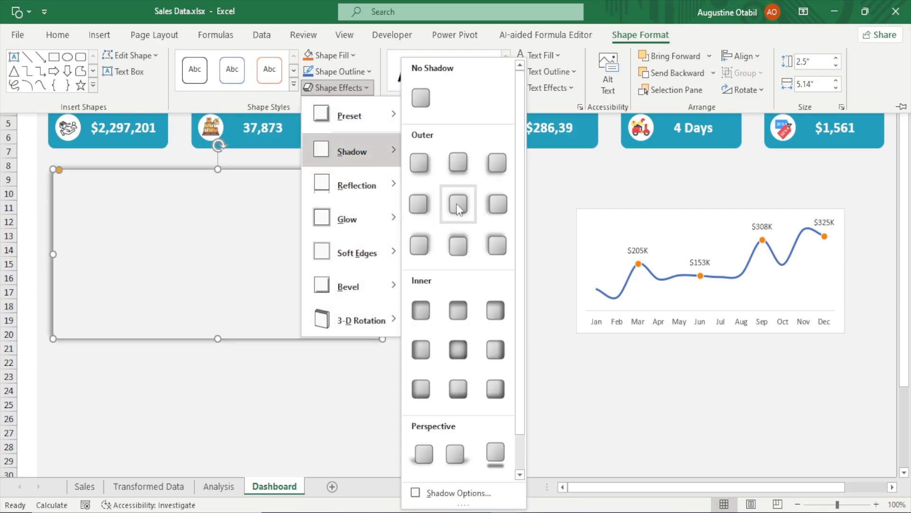
{"action": "left_click", "coordinate": [456, 204]}
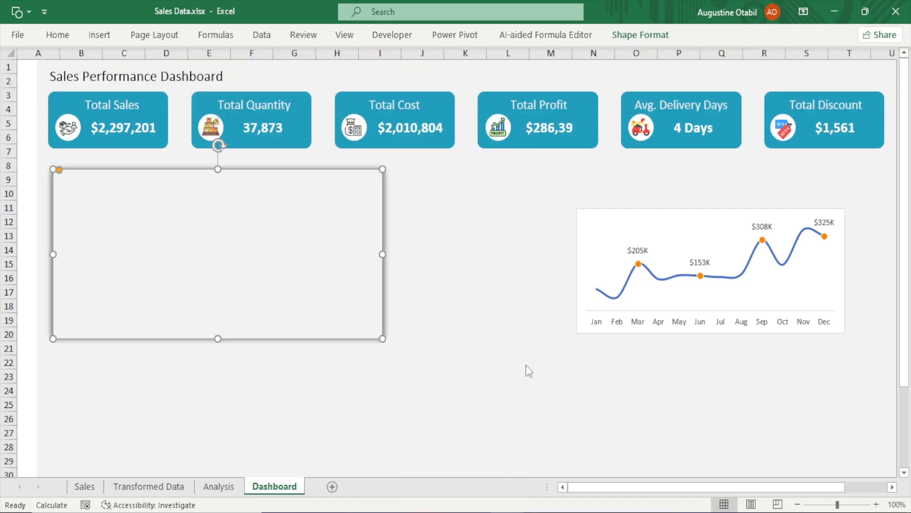
{"action": "left_click", "coordinate": [526, 365]}
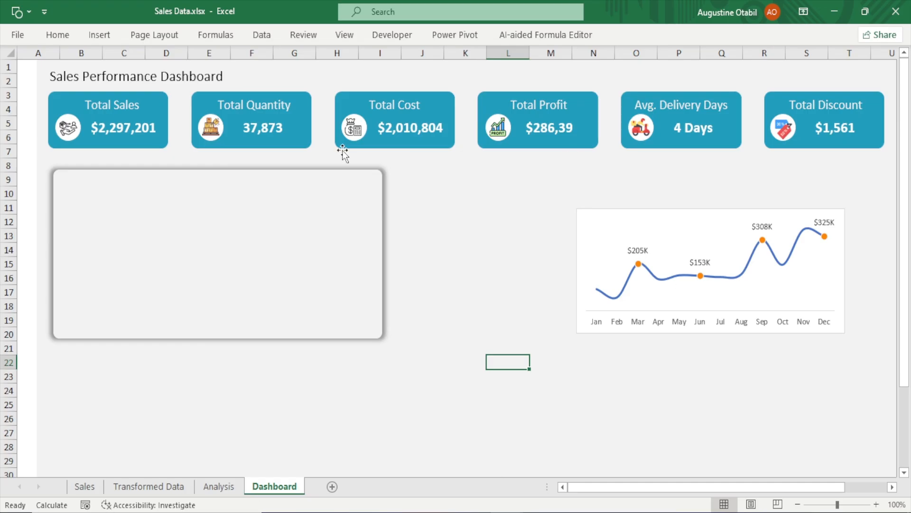
Open the rectangle's shadow options, raise the shadow transparency to 75%, and close the Format Shape pane
{"action": "left_click", "coordinate": [230, 262]}
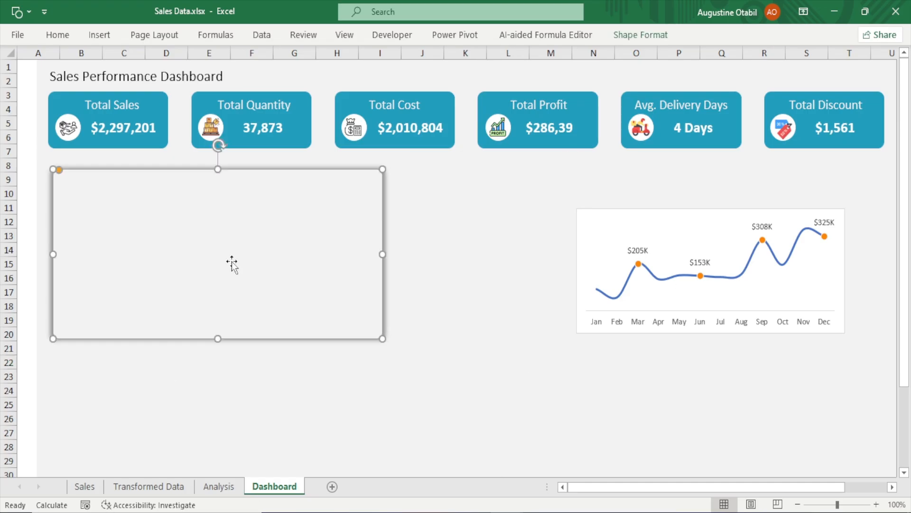
{"action": "left_click", "coordinate": [649, 31]}
{"action": "left_click", "coordinate": [331, 89]}
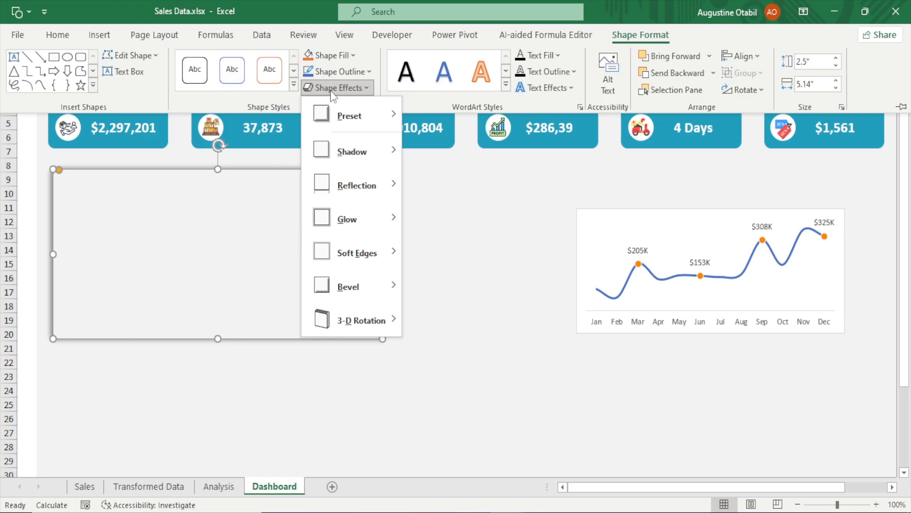
{"action": "mouse_move", "coordinate": [372, 155]}
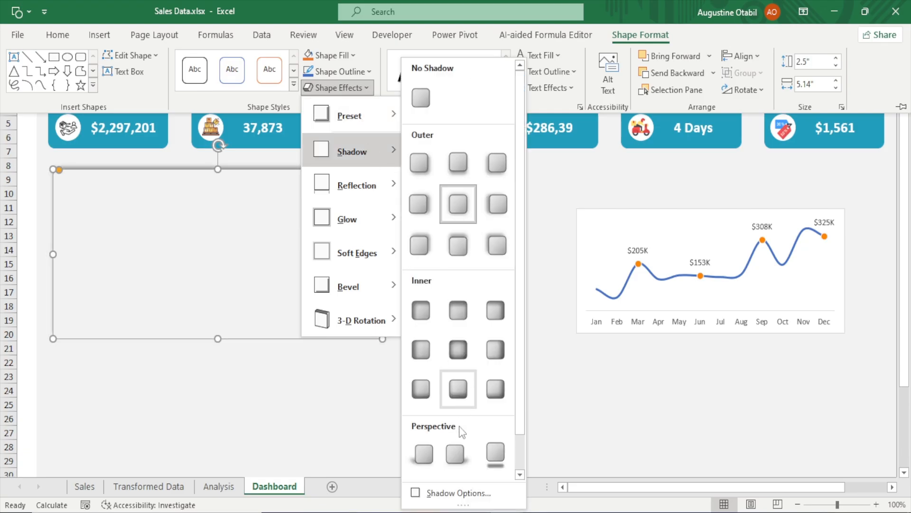
{"action": "left_click", "coordinate": [433, 491]}
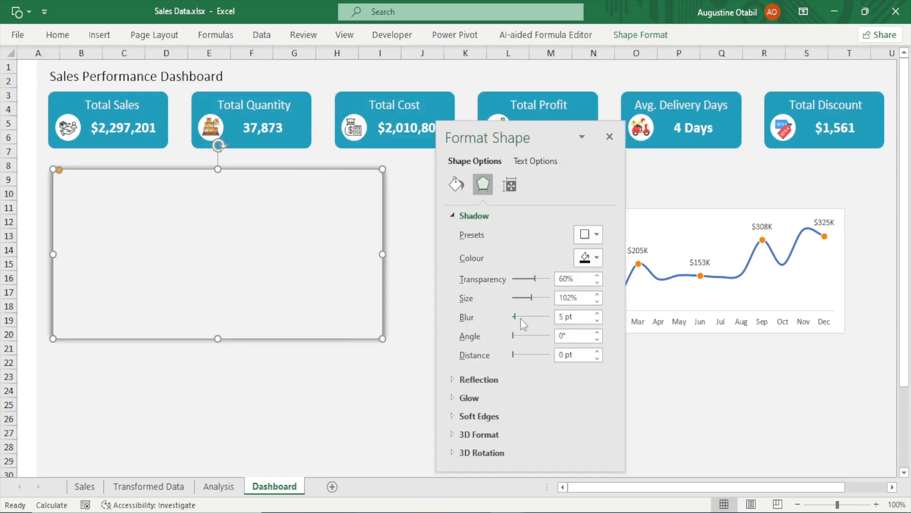
{"action": "left_click", "coordinate": [597, 275]}
{"action": "left_click", "coordinate": [598, 275]}
{"action": "left_click", "coordinate": [598, 275]}
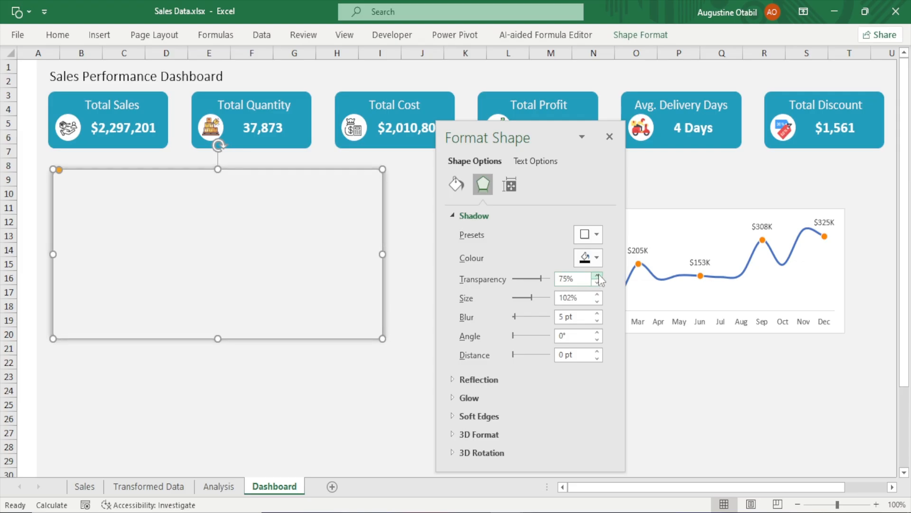
{"action": "left_click", "coordinate": [344, 394]}
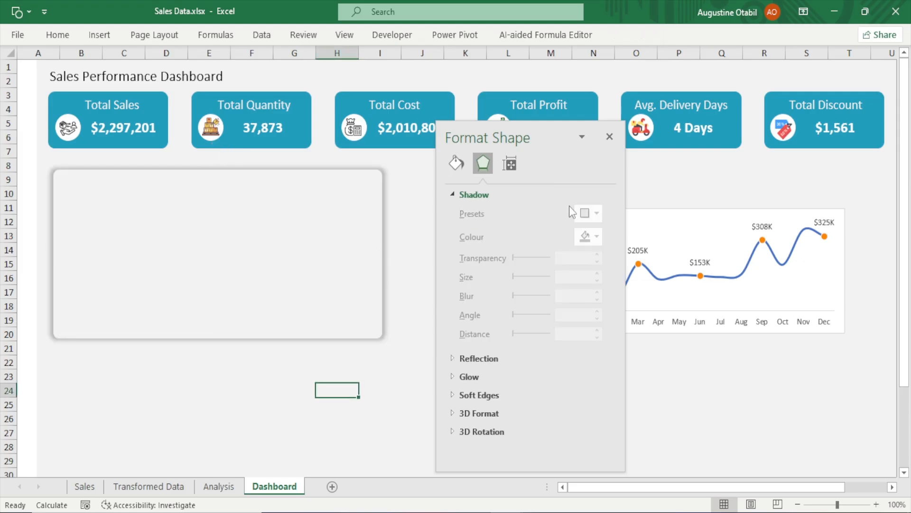
{"action": "left_click", "coordinate": [609, 137]}
Reopen the rectangle's shadow options, raise the shadow transparency to 83%, and close the Format Shape pane
{"action": "left_click", "coordinate": [508, 336]}
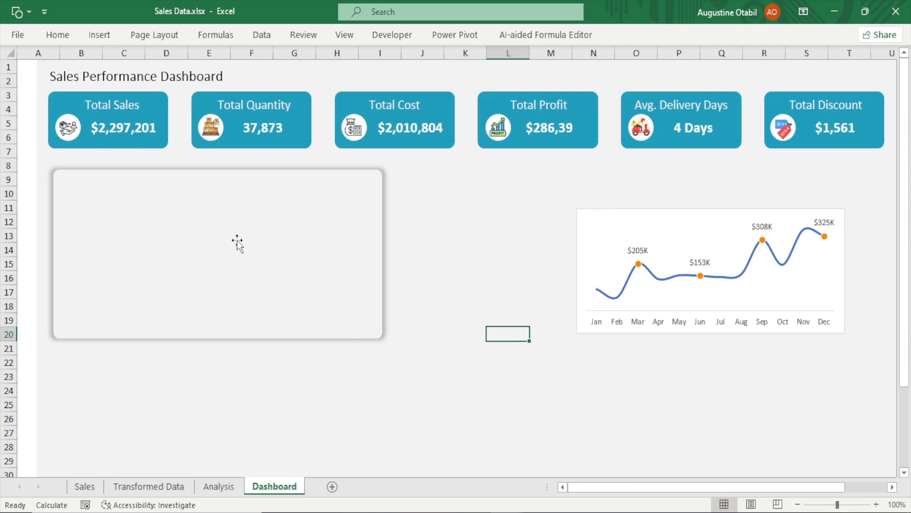
{"action": "left_click", "coordinate": [260, 235]}
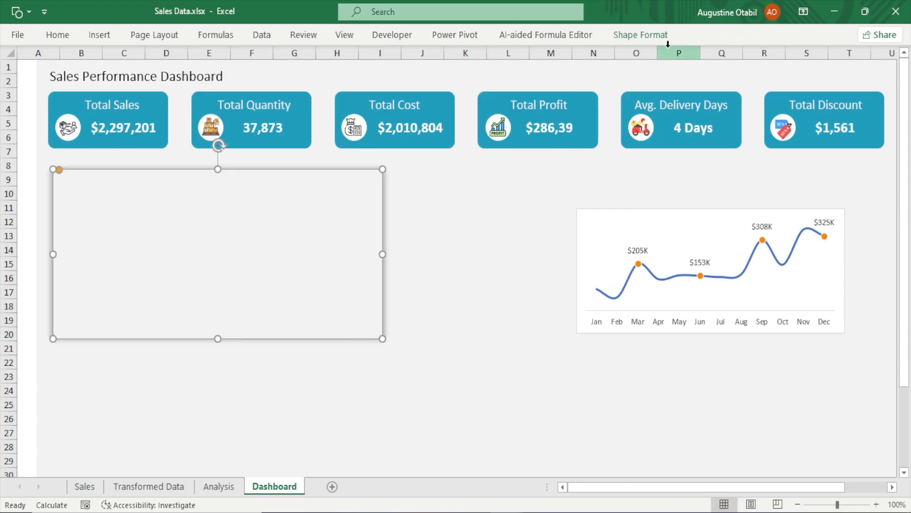
{"action": "left_click", "coordinate": [654, 40]}
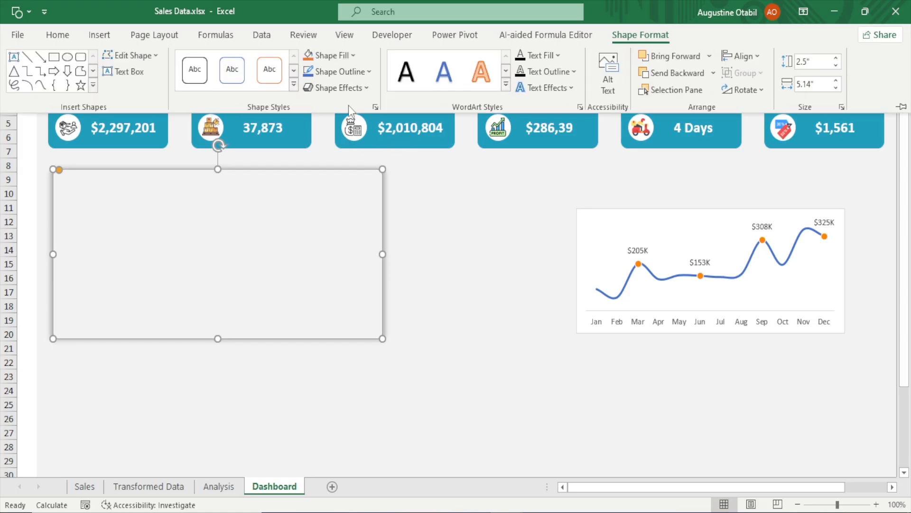
{"action": "left_click", "coordinate": [349, 90]}
{"action": "mouse_move", "coordinate": [368, 157]}
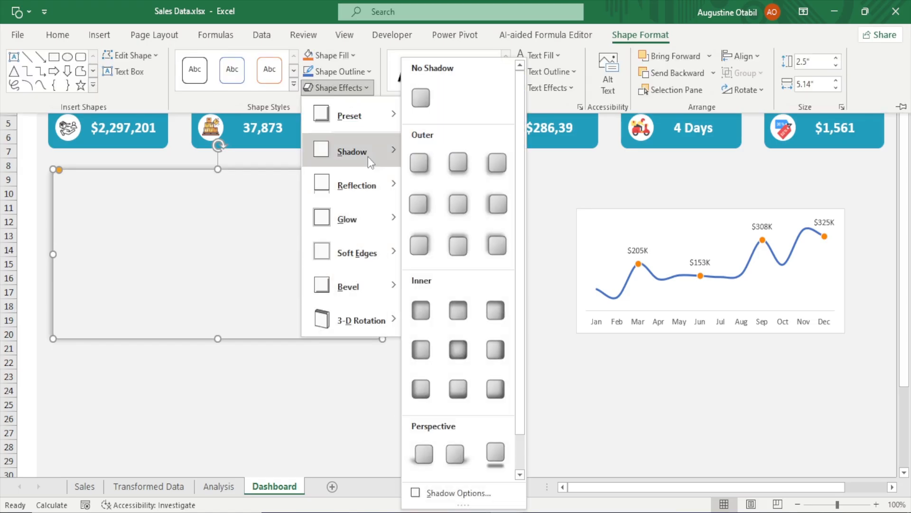
{"action": "left_click", "coordinate": [453, 493]}
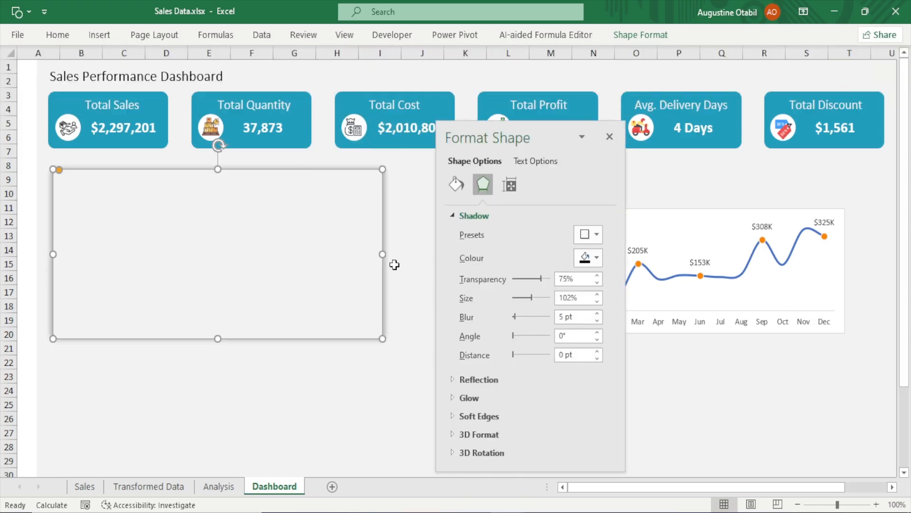
{"action": "left_click", "coordinate": [597, 276]}
{"action": "left_click", "coordinate": [597, 276]}
{"action": "left_click", "coordinate": [597, 276]}
{"action": "left_click", "coordinate": [597, 276]}
{"action": "left_click", "coordinate": [597, 276]}
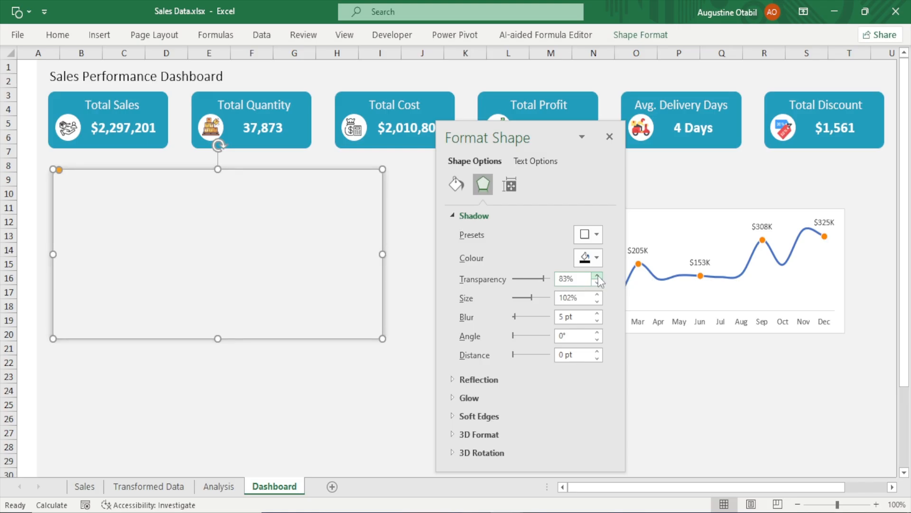
{"action": "left_click", "coordinate": [401, 369]}
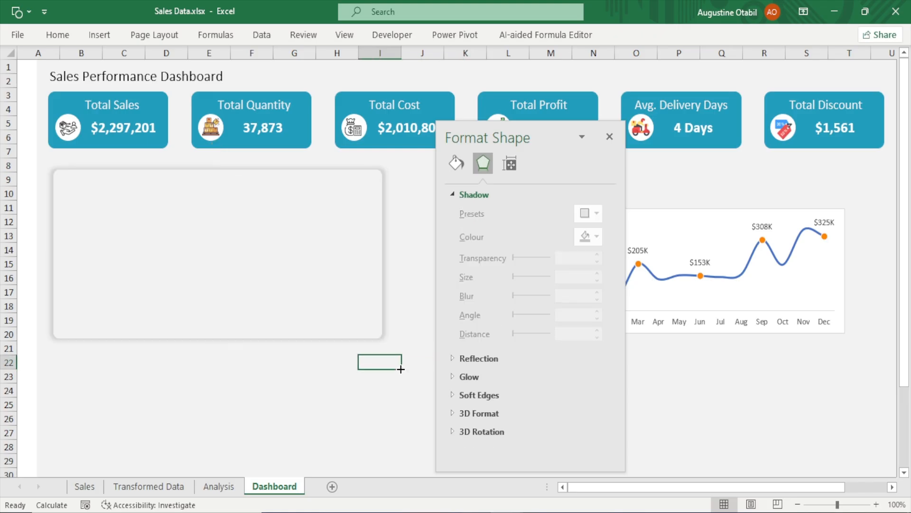
{"action": "left_click", "coordinate": [609, 137]}
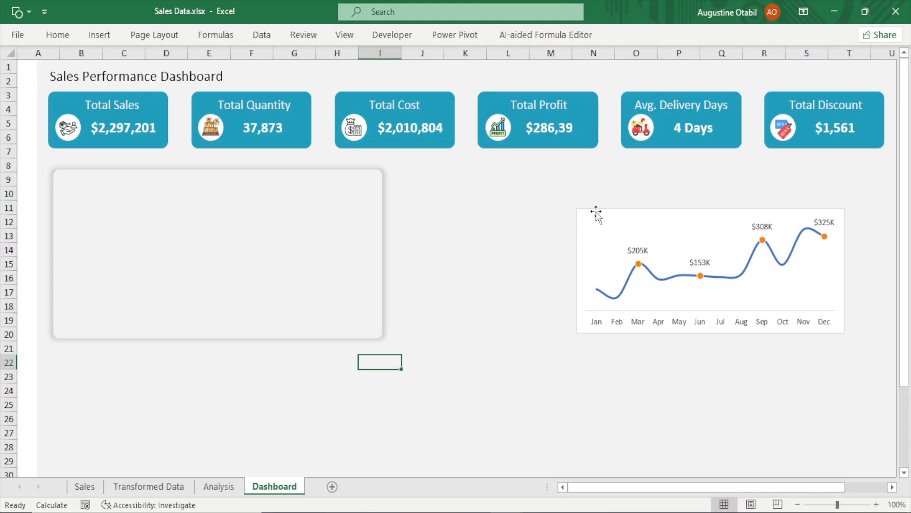
Bring the monthly line chart to the front and move it onto the rounded background rectangle
{"action": "left_click_drag", "start_coordinate": [594, 212], "coordinate": [451, 219]}
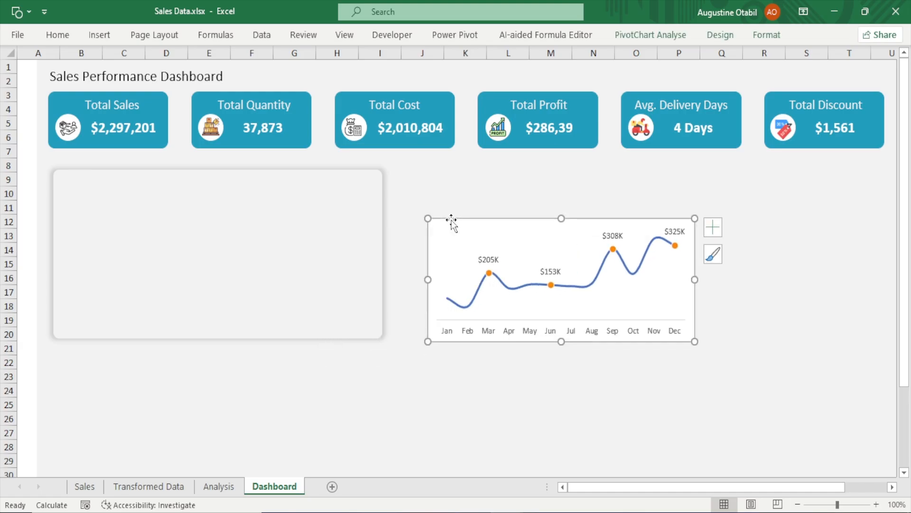
{"action": "right_click", "coordinate": [452, 220]}
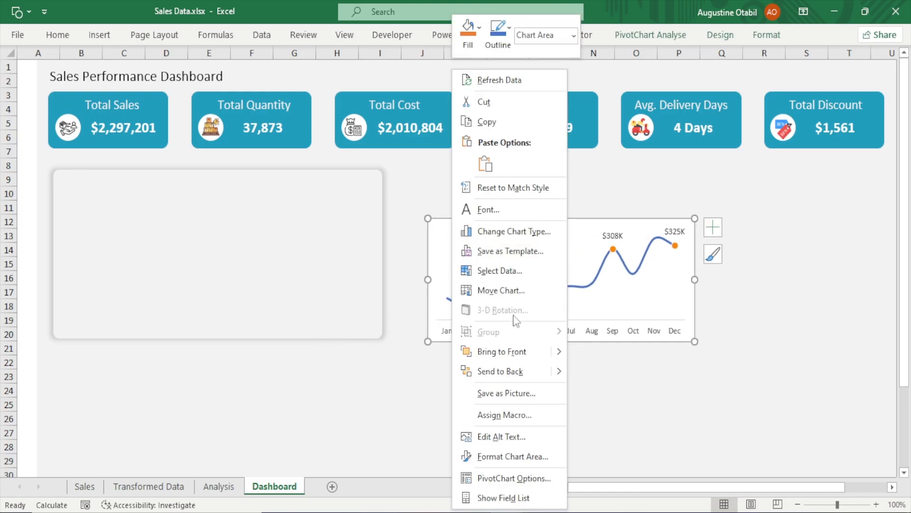
{"action": "left_click", "coordinate": [500, 354]}
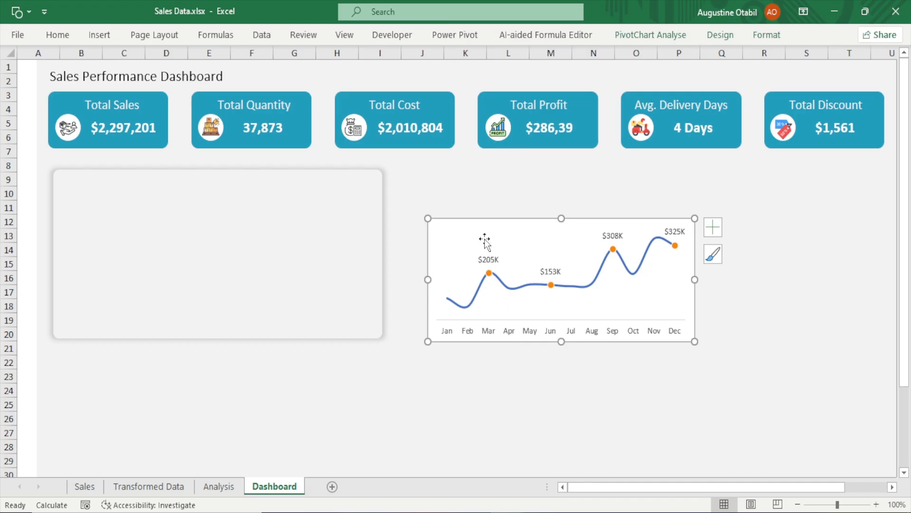
{"action": "left_click_drag", "start_coordinate": [484, 221], "coordinate": [110, 192]}
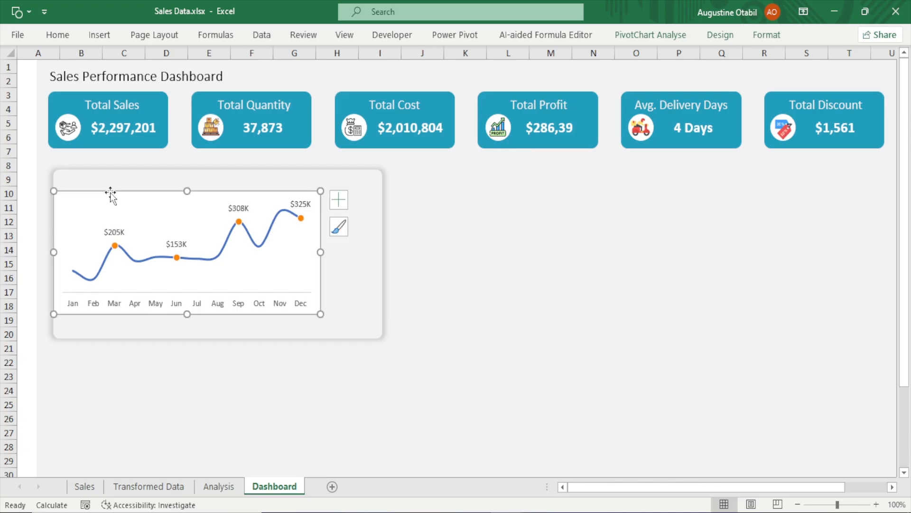
Resize the line chart so its edges fill the background rectangle
{"action": "left_click_drag", "start_coordinate": [187, 191], "coordinate": [199, 171]}
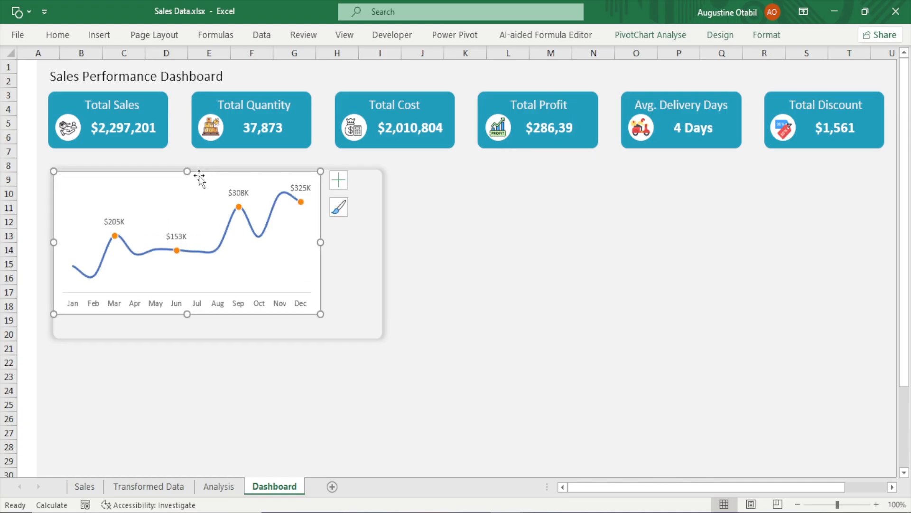
{"action": "left_click", "coordinate": [323, 240]}
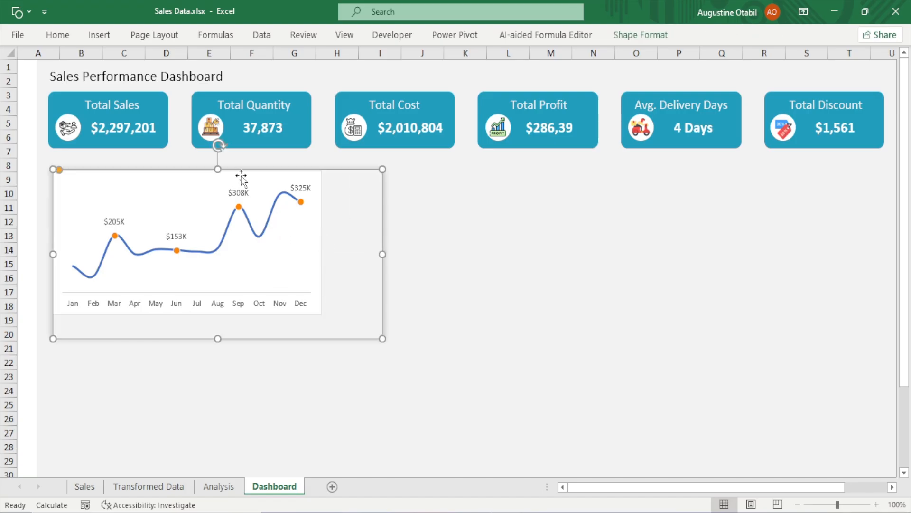
{"action": "left_click", "coordinate": [223, 186]}
{"action": "left_click_drag", "start_coordinate": [320, 242], "coordinate": [379, 251]}
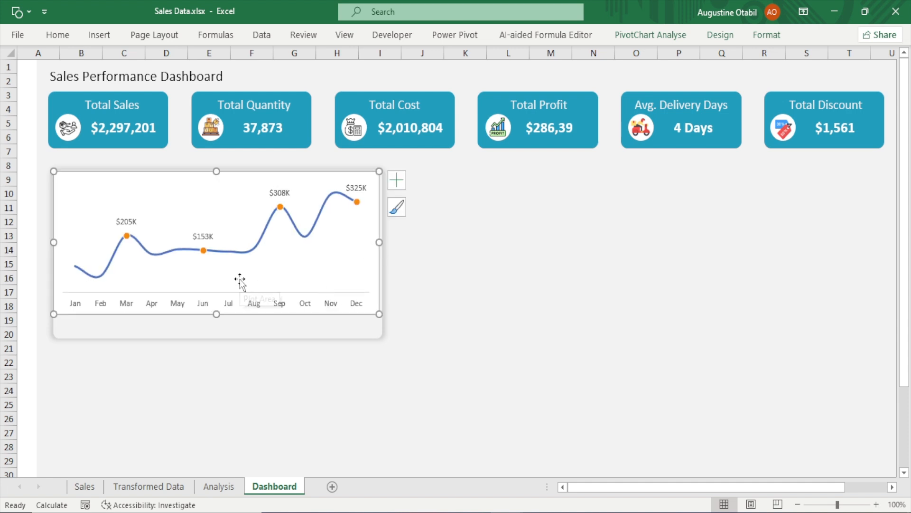
{"action": "left_click_drag", "start_coordinate": [216, 313], "coordinate": [212, 338]}
Shrink the chart's plot area down from the top to leave space above the line
{"action": "left_click", "coordinate": [226, 198]}
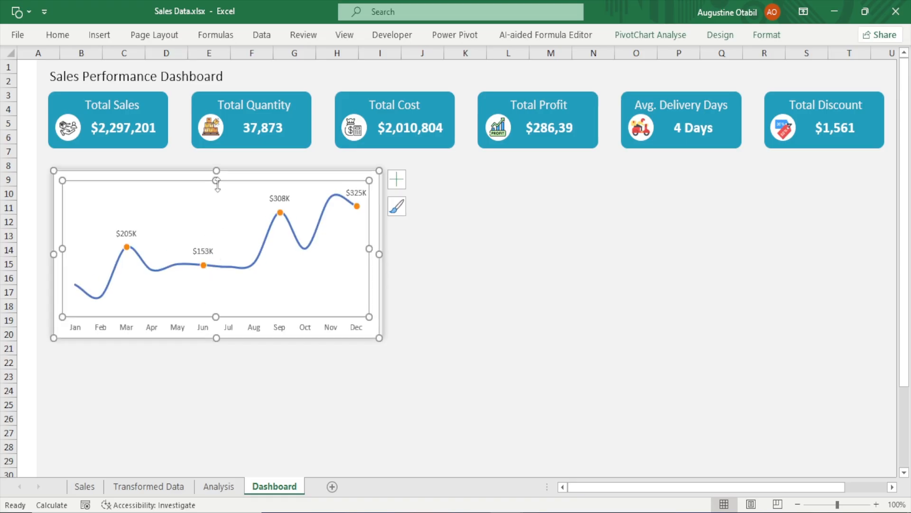
{"action": "left_click_drag", "start_coordinate": [218, 184], "coordinate": [214, 209]}
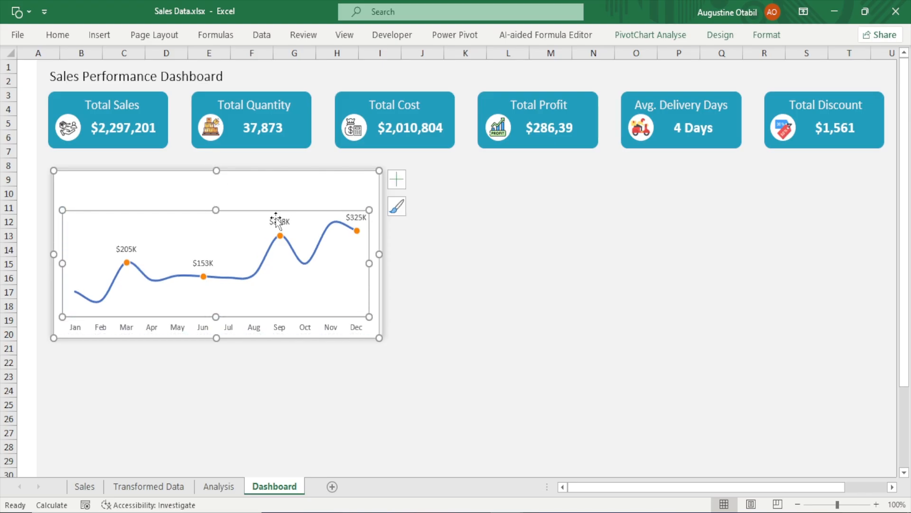
{"action": "left_click", "coordinate": [498, 248]}
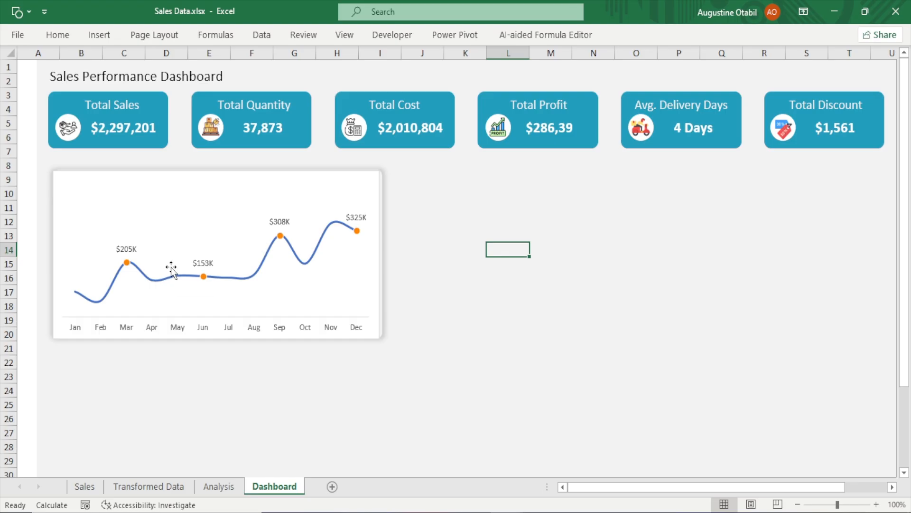
Give the chart area no fill and no border, and widen the chart slightly to the rectangle's right edge
{"action": "left_click", "coordinate": [274, 176]}
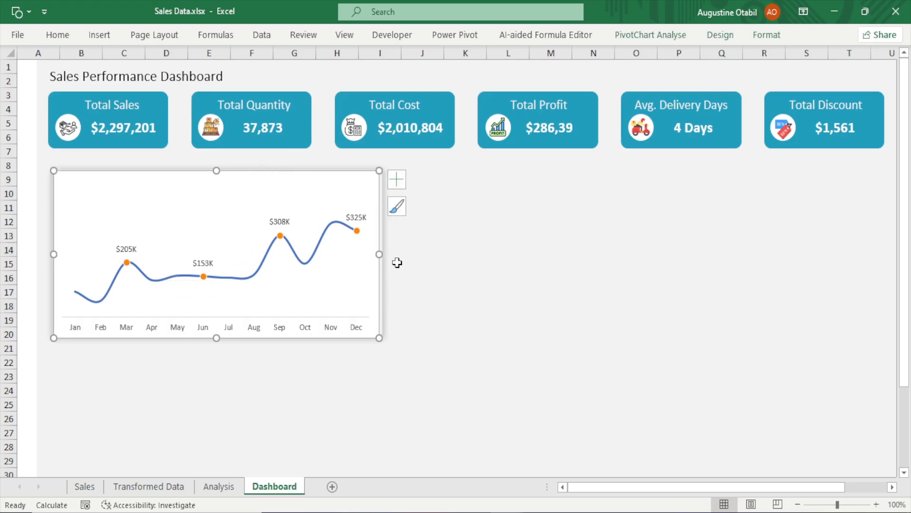
{"action": "double_click", "coordinate": [264, 188]}
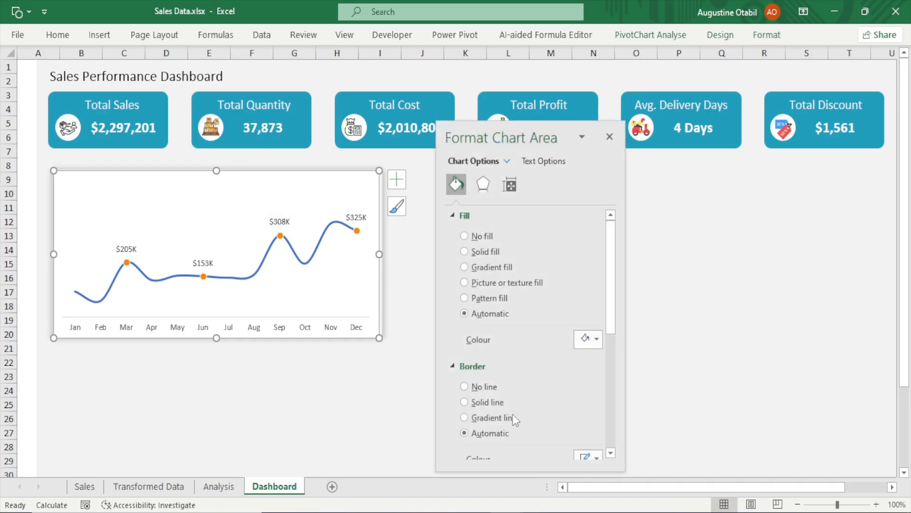
{"action": "left_click", "coordinate": [467, 387]}
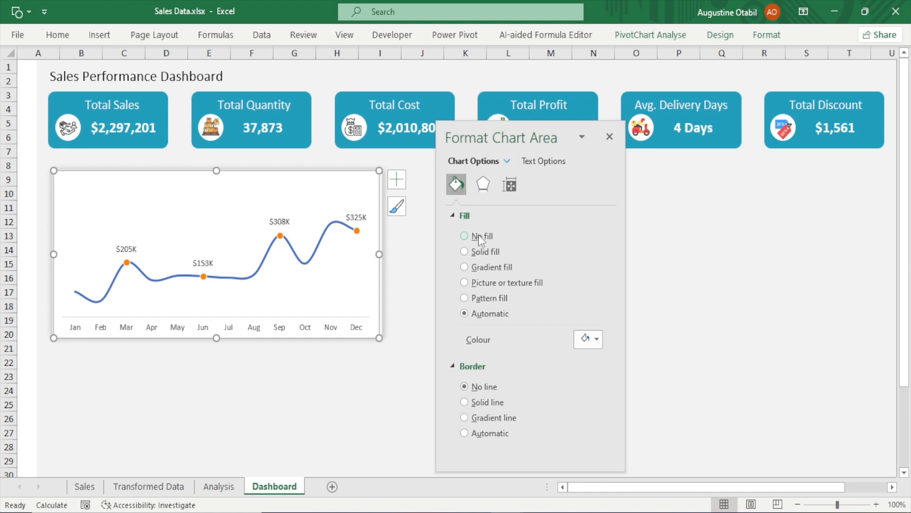
{"action": "left_click", "coordinate": [465, 236]}
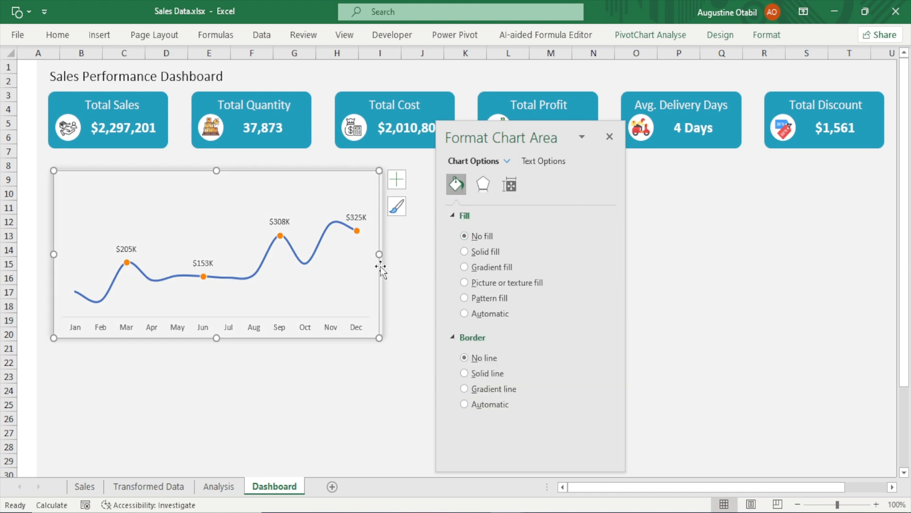
{"action": "left_click_drag", "start_coordinate": [379, 255], "coordinate": [383, 255]}
{"action": "left_click", "coordinate": [609, 137]}
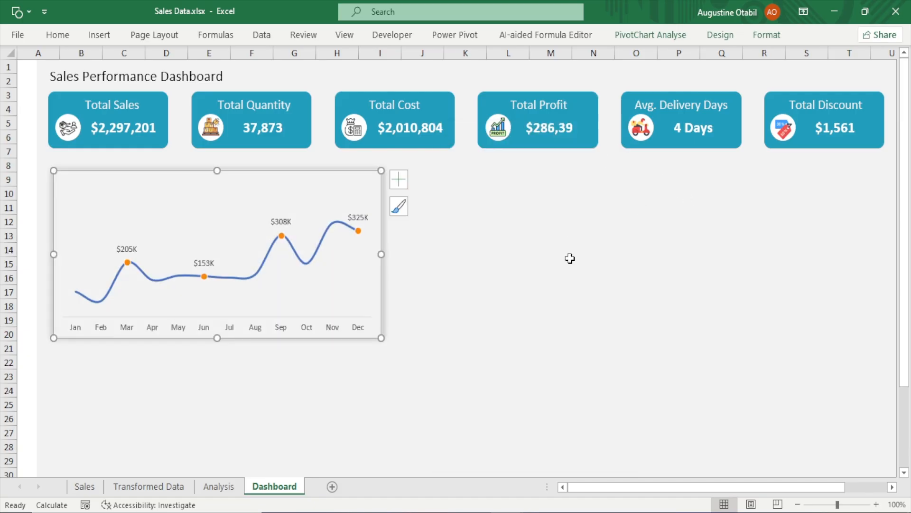
{"action": "left_click", "coordinate": [573, 348]}
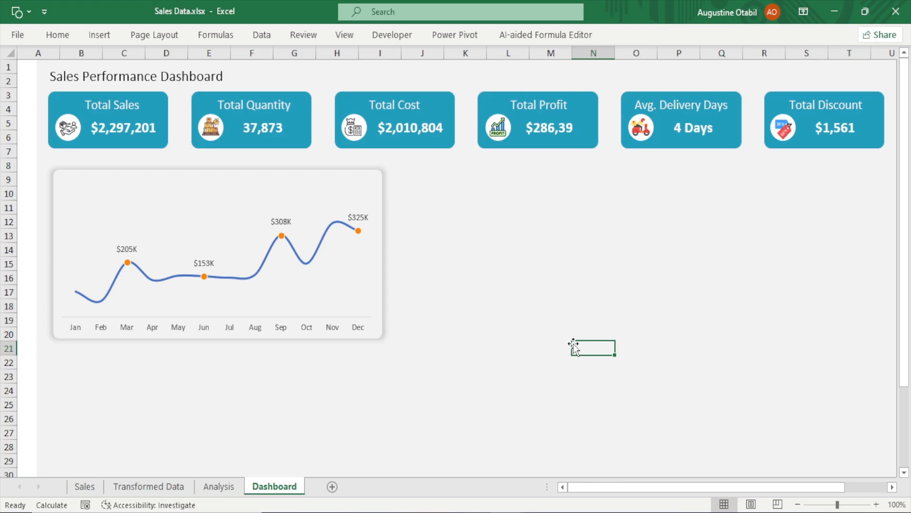
Recolour the monthly sales line with the teal #219EBC colour from the recent colours
{"action": "mouse_move", "coordinate": [304, 264]}
{"action": "left_click", "coordinate": [303, 264]}
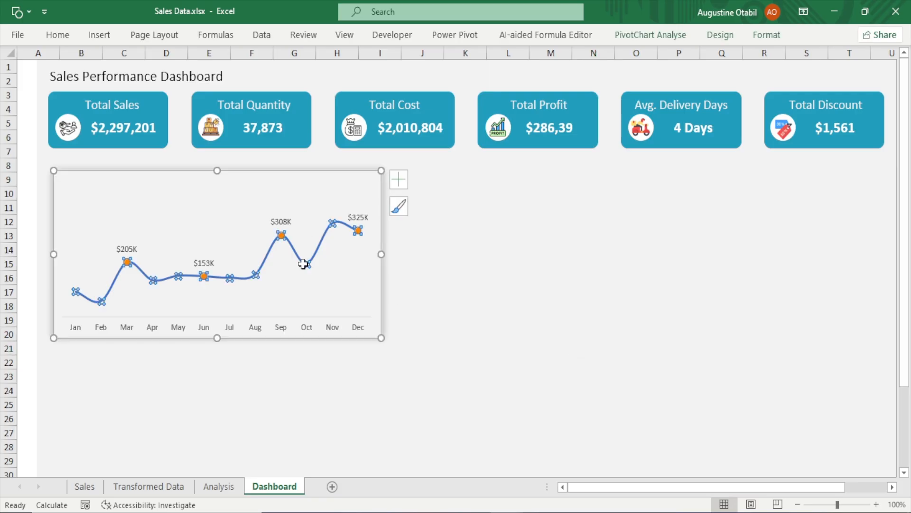
{"action": "double_click", "coordinate": [302, 264]}
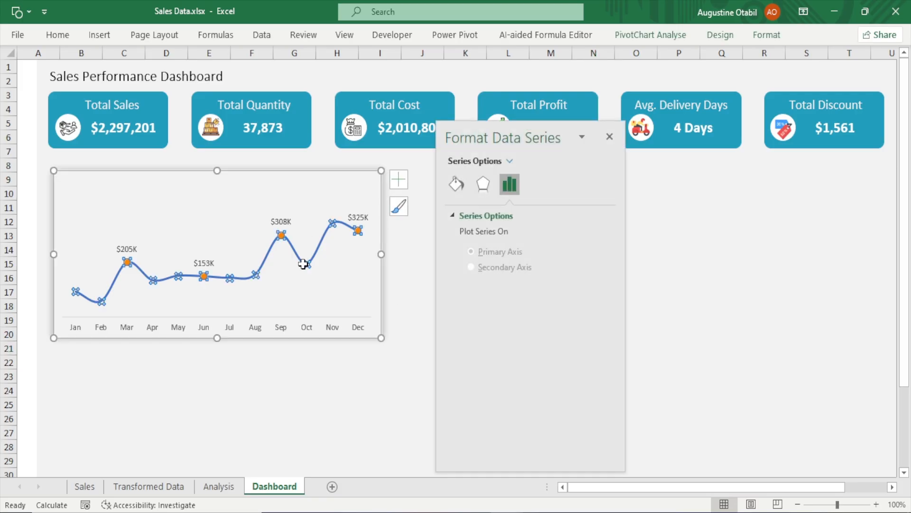
{"action": "left_click", "coordinate": [453, 189]}
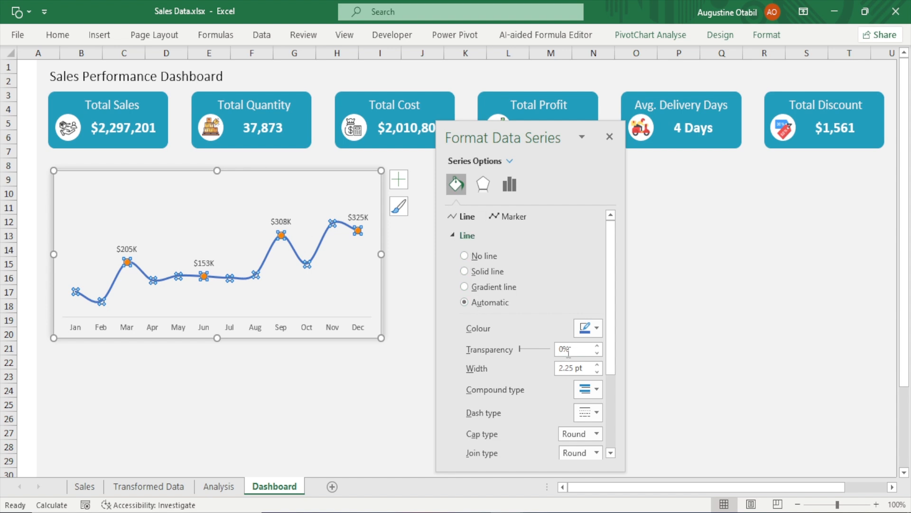
{"action": "left_click", "coordinate": [597, 328]}
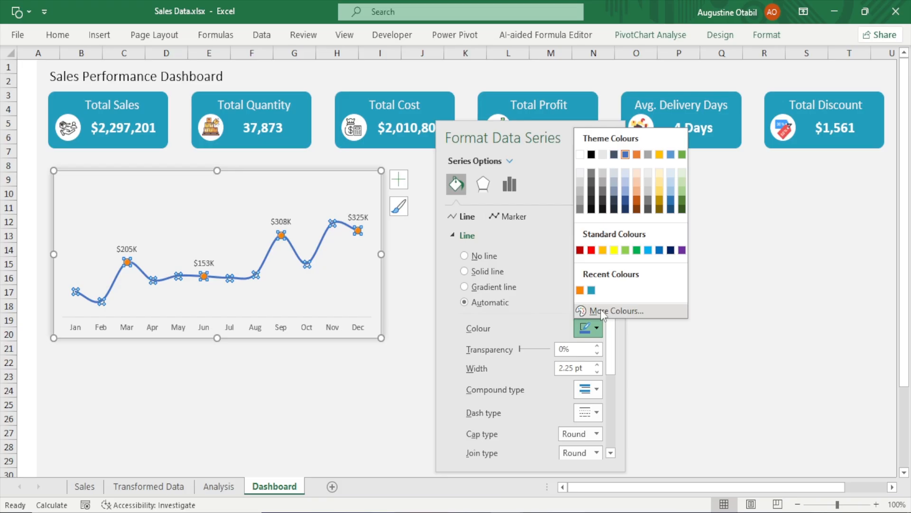
{"action": "left_click", "coordinate": [591, 290]}
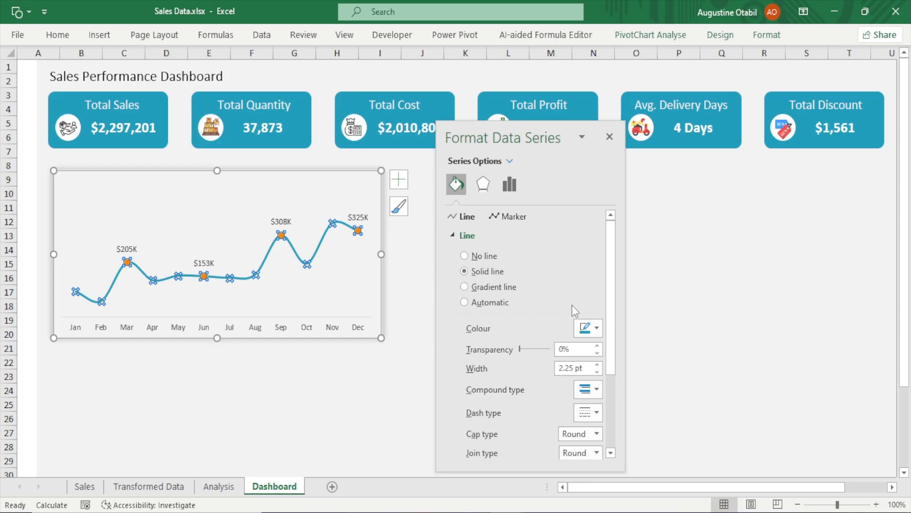
{"action": "left_click", "coordinate": [594, 328]}
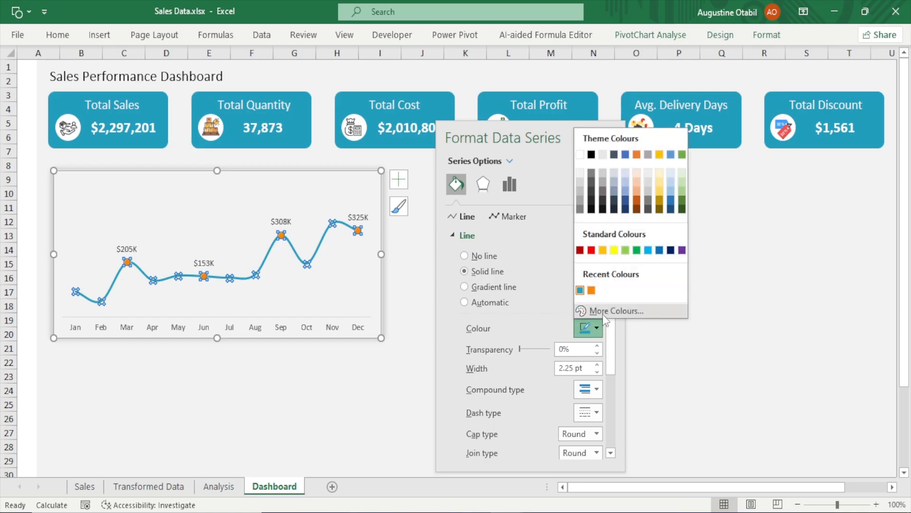
{"action": "left_click", "coordinate": [603, 312]}
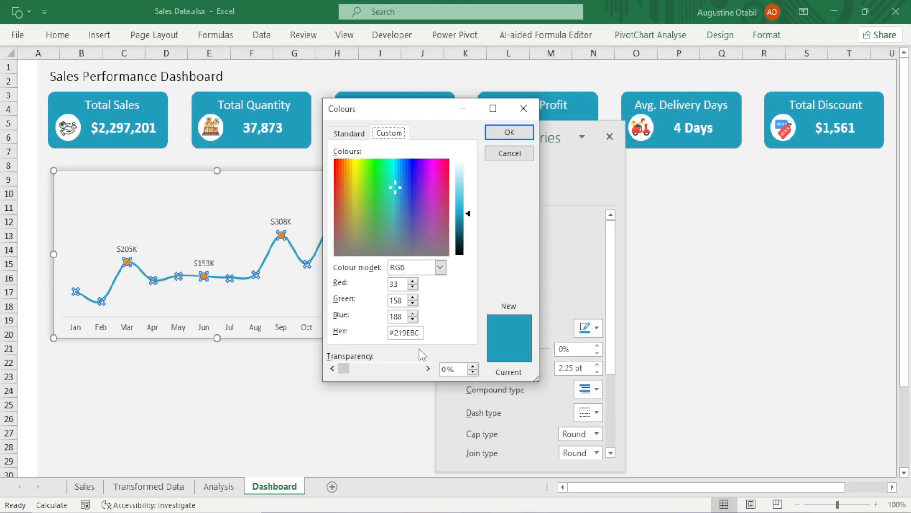
{"action": "left_click", "coordinate": [523, 111]}
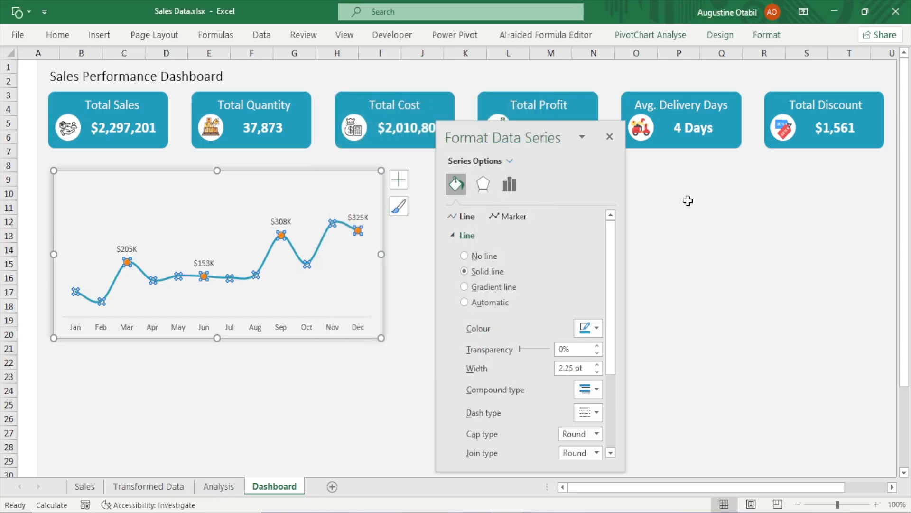
{"action": "left_click", "coordinate": [609, 136]}
{"action": "left_click", "coordinate": [549, 274]}
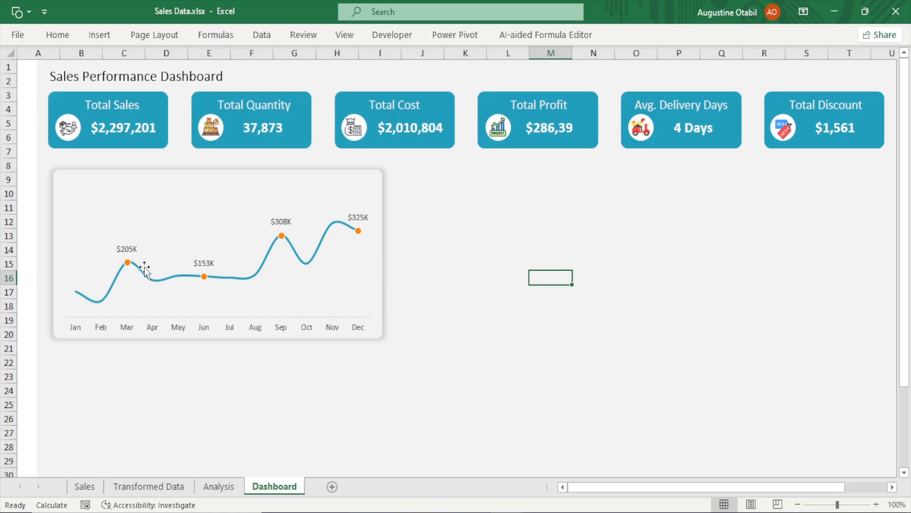
Give the whole sales line built-in circle markers of size 9
{"action": "left_click", "coordinate": [126, 264]}
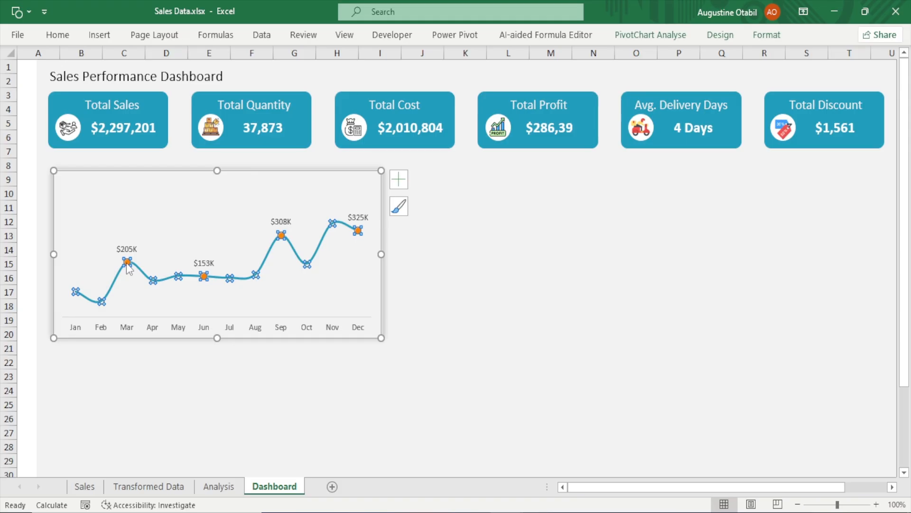
{"action": "left_click", "coordinate": [127, 263]}
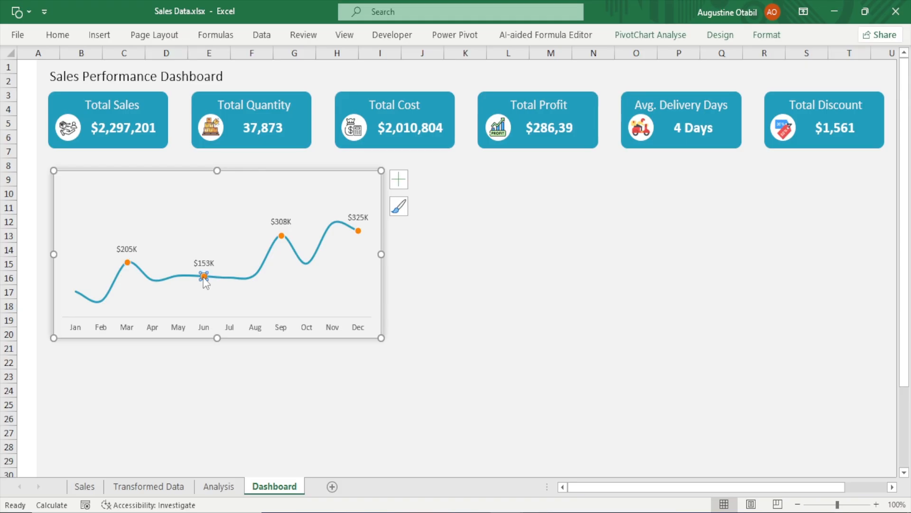
{"action": "left_click", "coordinate": [594, 321]}
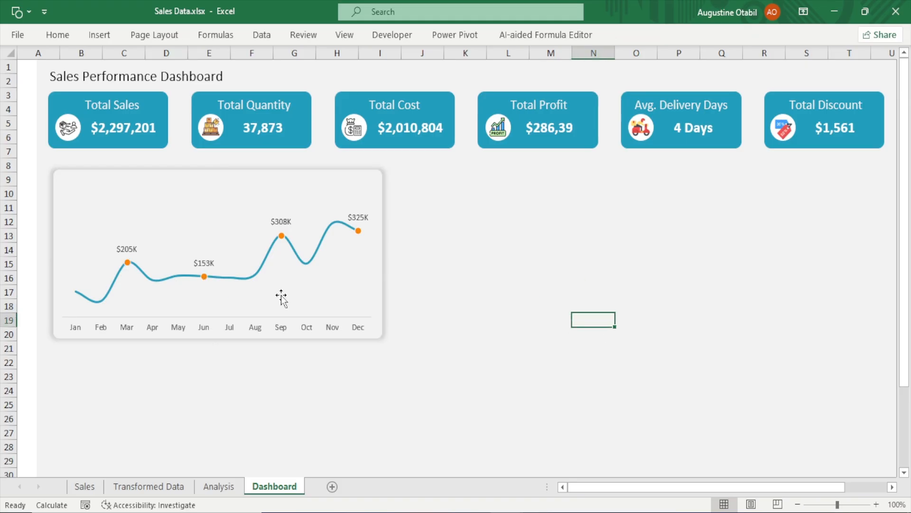
{"action": "left_click", "coordinate": [205, 277]}
{"action": "double_click", "coordinate": [205, 277]}
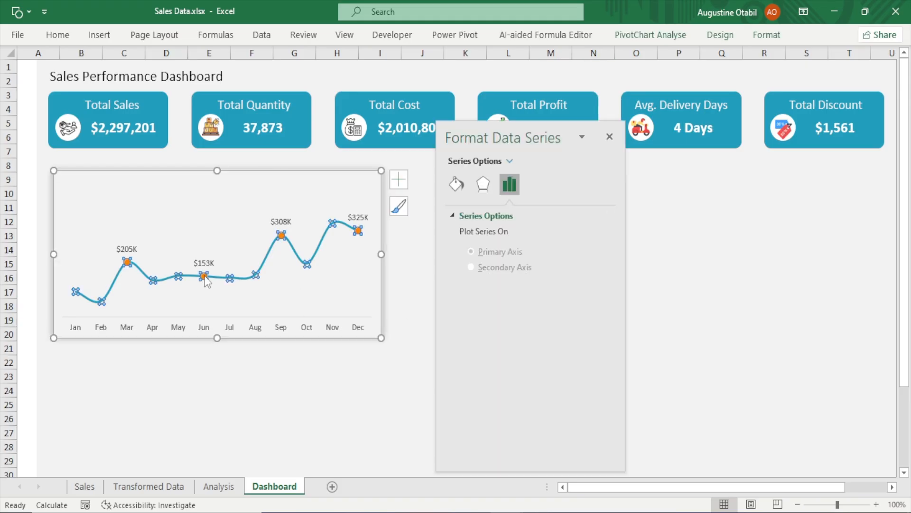
{"action": "left_click", "coordinate": [460, 188]}
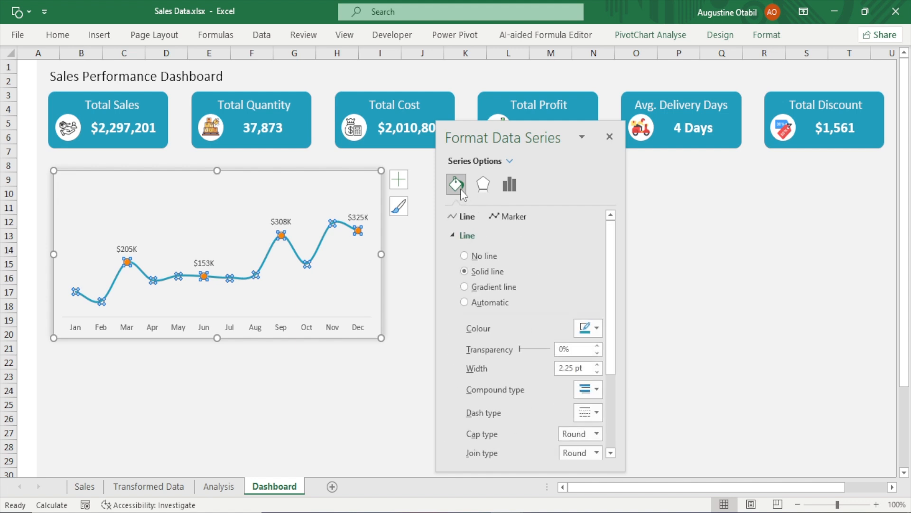
{"action": "left_click", "coordinate": [500, 216]}
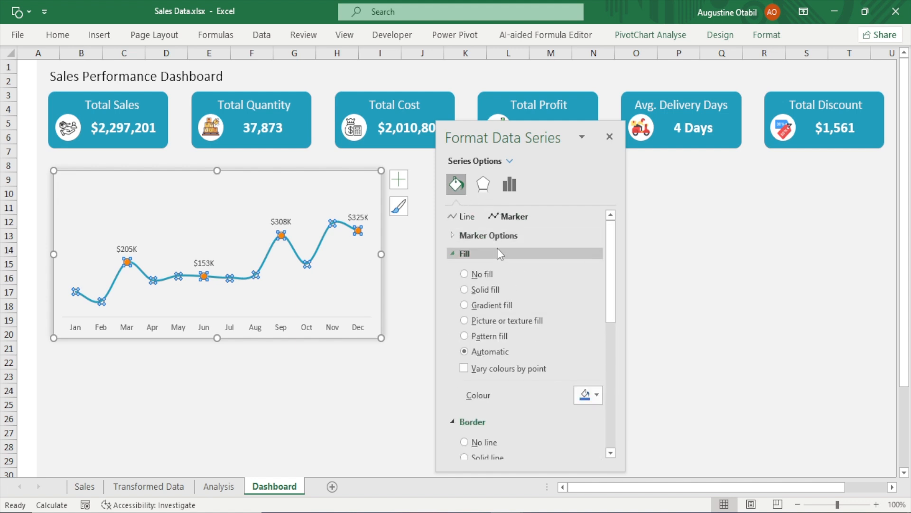
{"action": "left_click", "coordinate": [494, 236]}
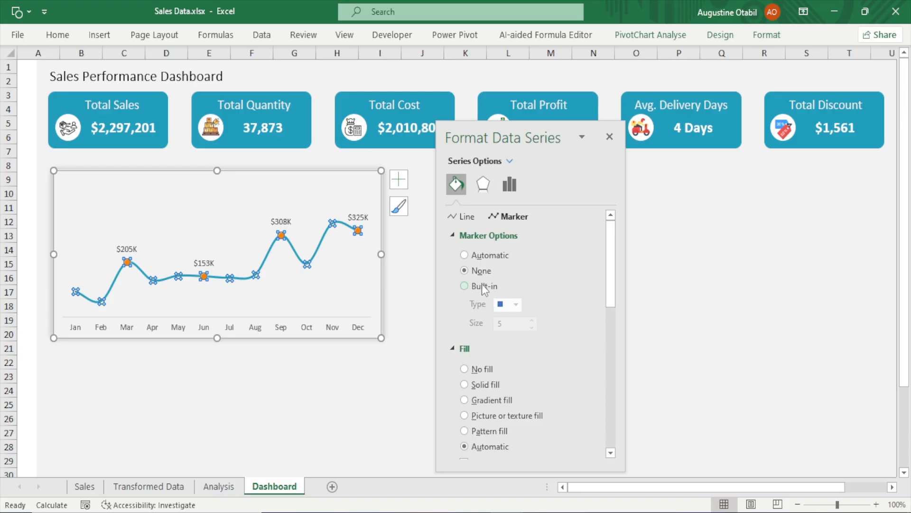
{"action": "left_click", "coordinate": [482, 286]}
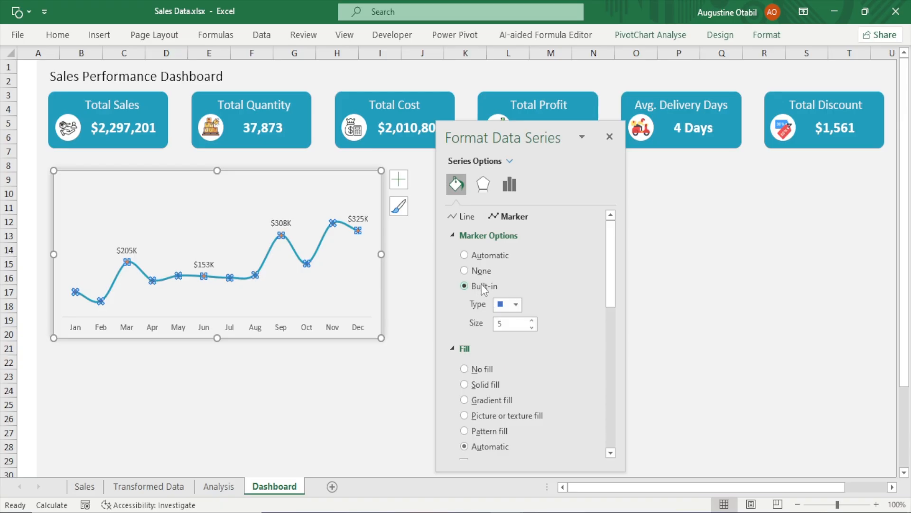
{"action": "left_click", "coordinate": [518, 304]}
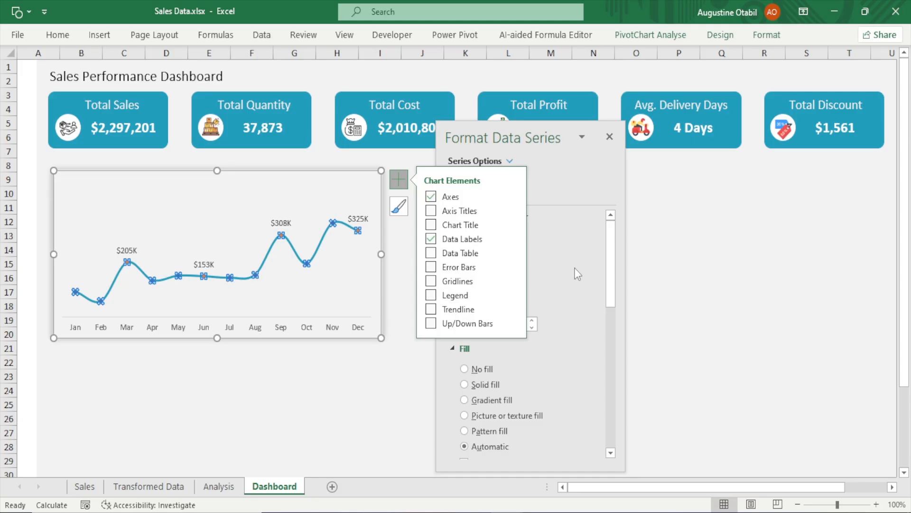
{"action": "left_click", "coordinate": [399, 180]}
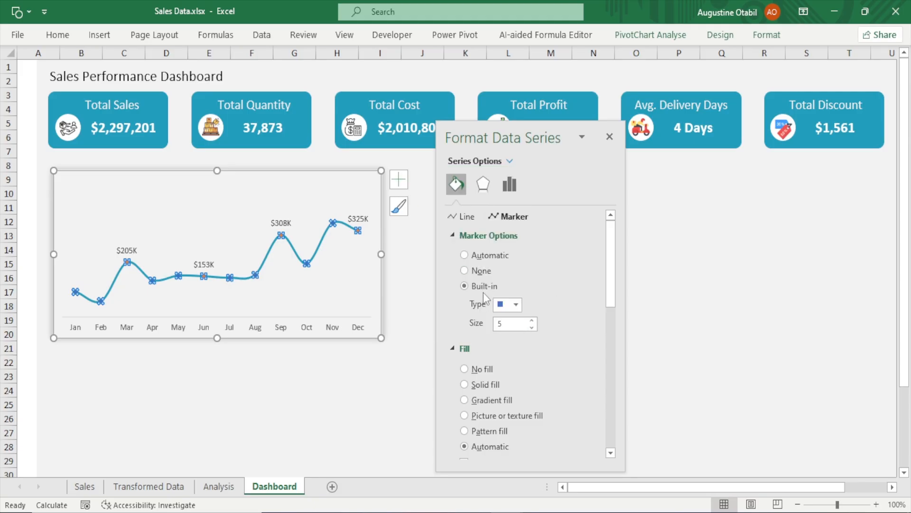
{"action": "left_click", "coordinate": [516, 305]}
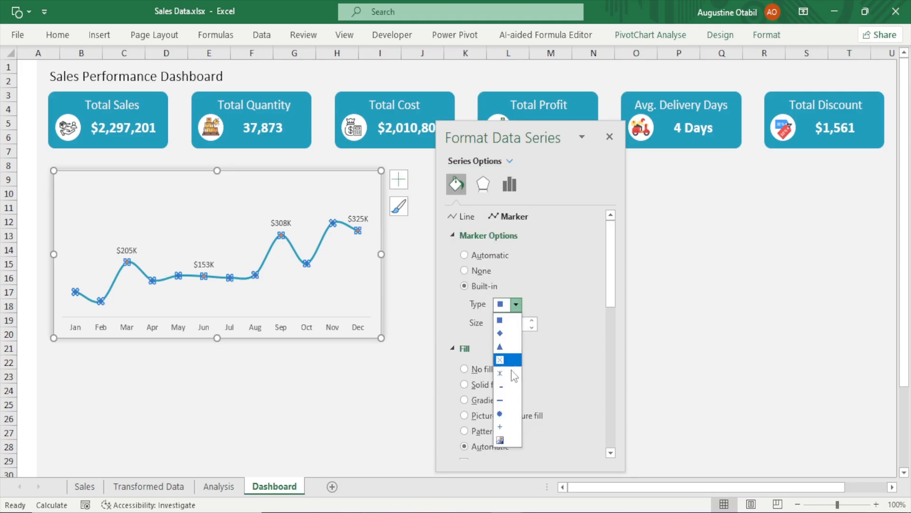
{"action": "left_click", "coordinate": [510, 419]}
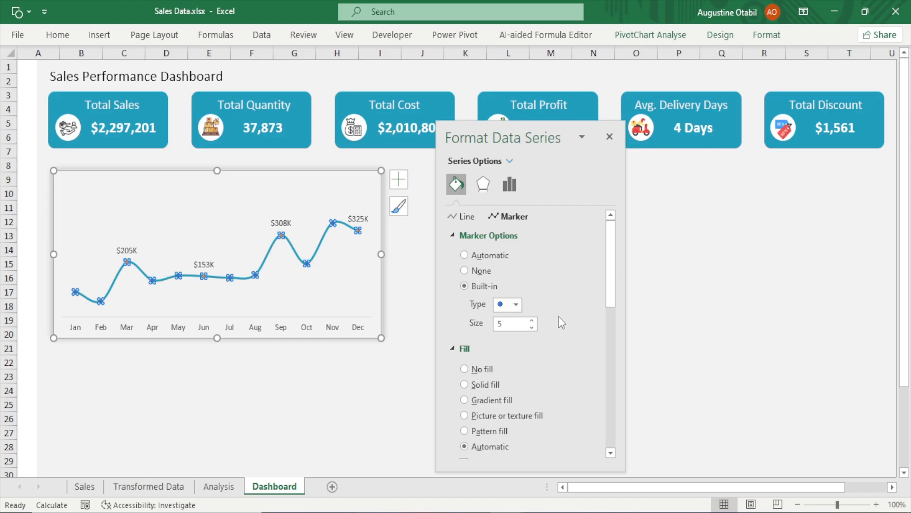
{"action": "left_click", "coordinate": [532, 321]}
{"action": "left_click", "coordinate": [532, 321]}
{"action": "left_click", "coordinate": [532, 320]}
{"action": "left_click", "coordinate": [531, 321]}
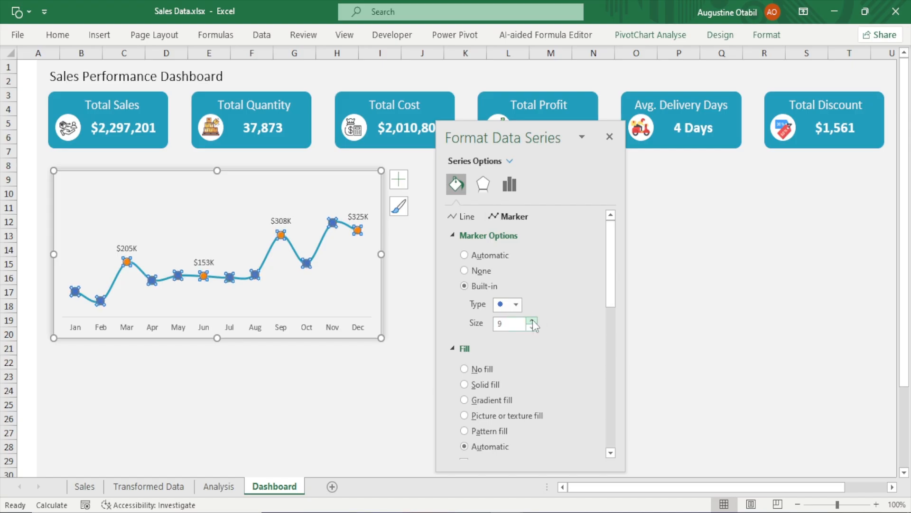
{"action": "left_click", "coordinate": [610, 137]}
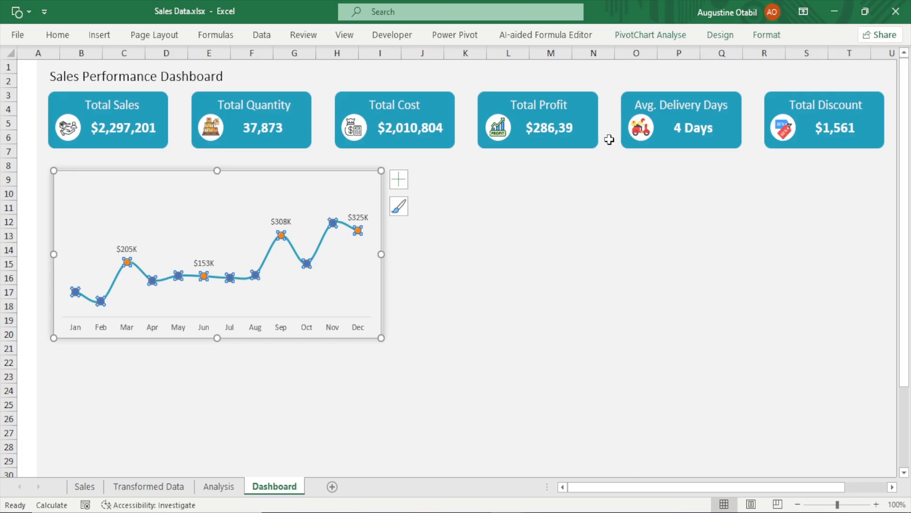
Undo the two marker changes on the sales line
{"action": "left_click", "coordinate": [542, 283]}
{"action": "key", "text": "ctrl+z"}
{"action": "key", "text": "ctrl+z"}
{"action": "left_click", "coordinate": [542, 282]}
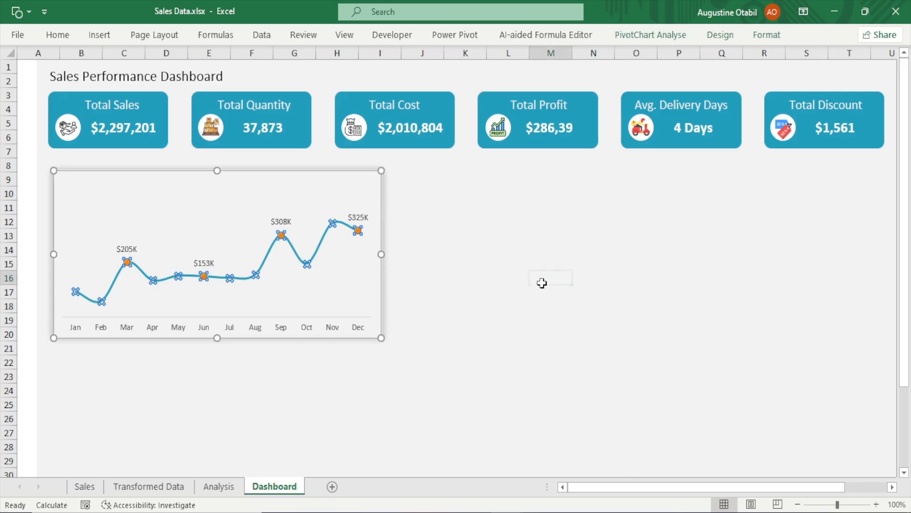
Enlarge the highlighted Mar, Jun, Sep and Dec point markers to size 8
{"action": "left_click", "coordinate": [127, 263]}
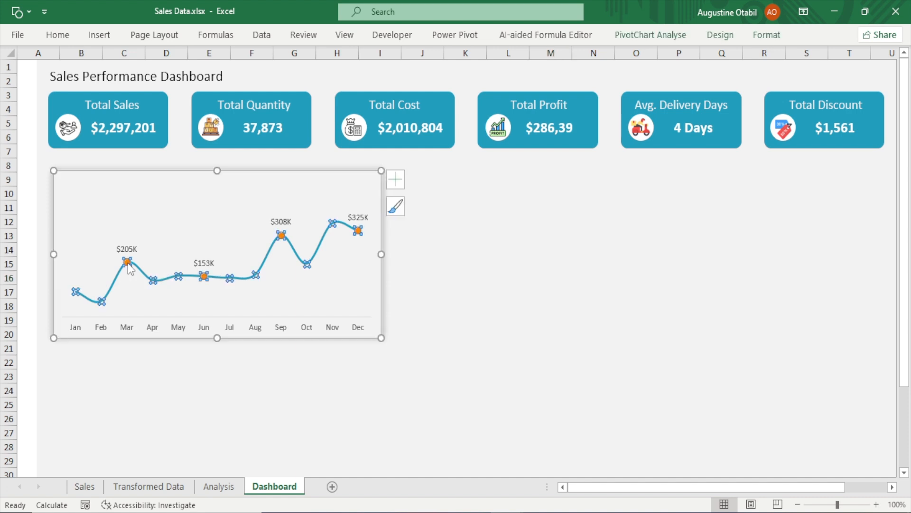
{"action": "left_click", "coordinate": [127, 263]}
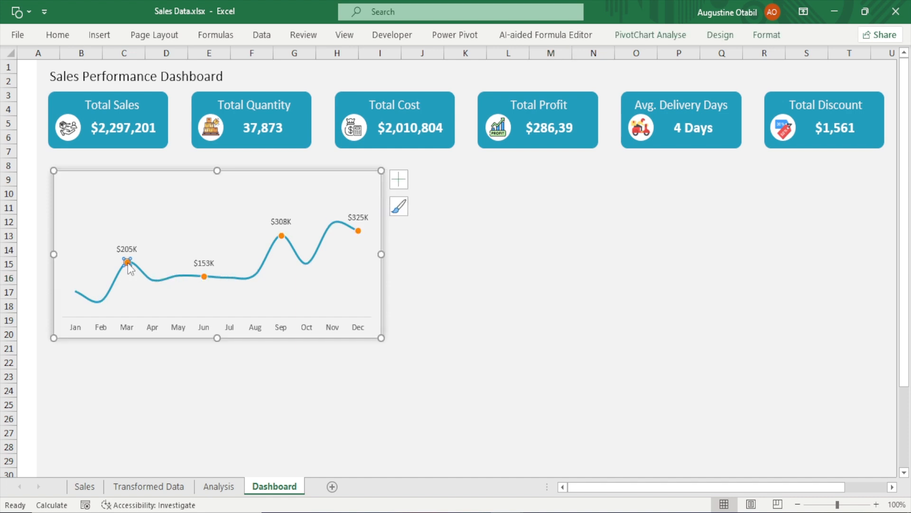
{"action": "double_click", "coordinate": [128, 264]}
{"action": "left_click", "coordinate": [460, 183]}
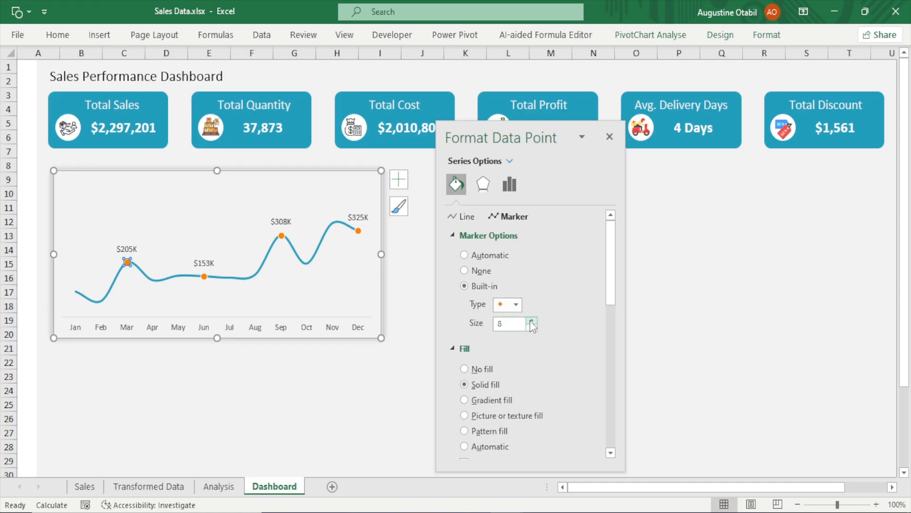
{"action": "left_click", "coordinate": [531, 320]}
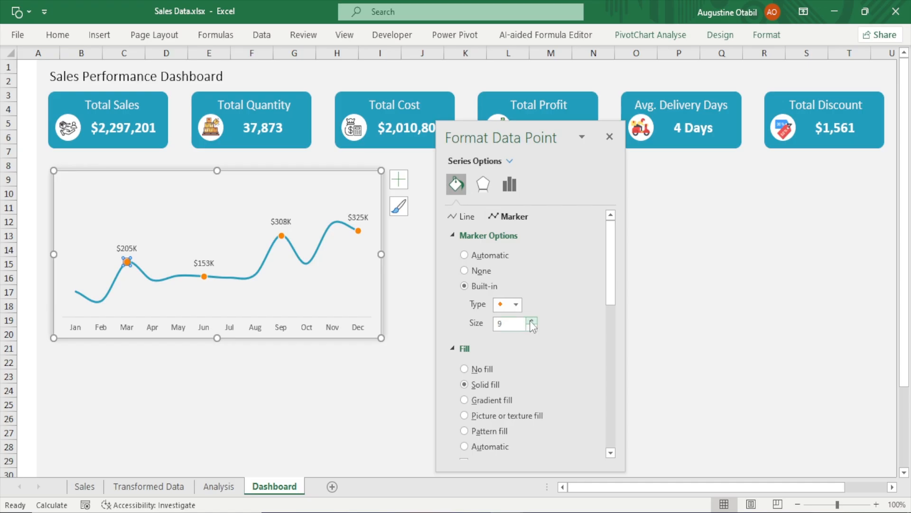
{"action": "left_click", "coordinate": [204, 277]}
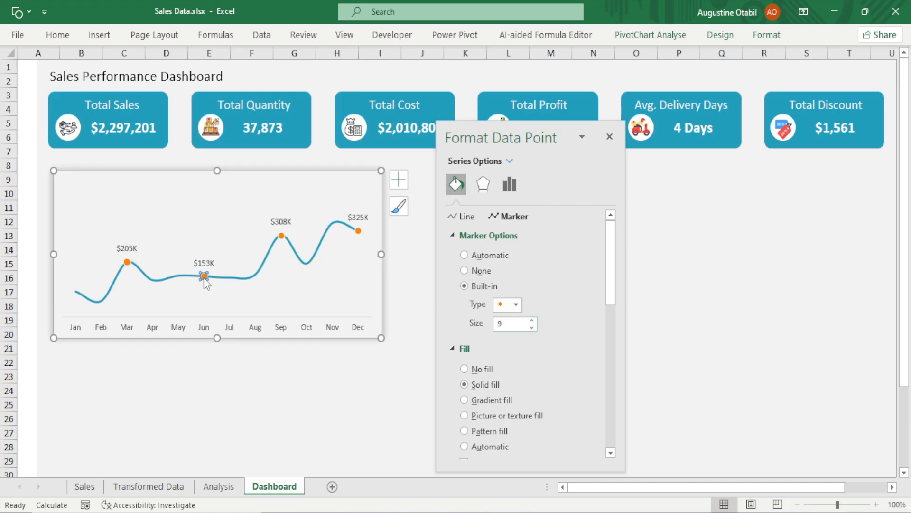
{"action": "left_click", "coordinate": [531, 320]}
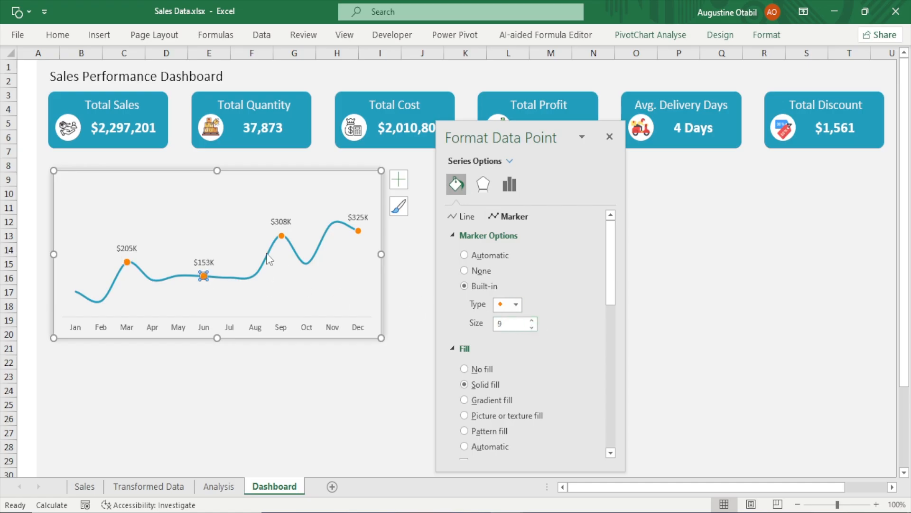
{"action": "left_click", "coordinate": [532, 320]}
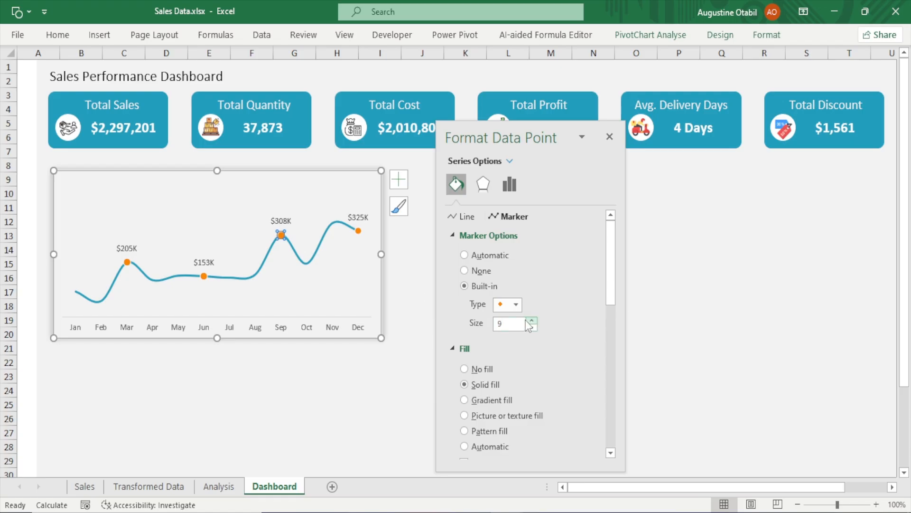
{"action": "left_click", "coordinate": [358, 231]}
{"action": "left_click", "coordinate": [531, 320]}
{"action": "left_click", "coordinate": [609, 137]}
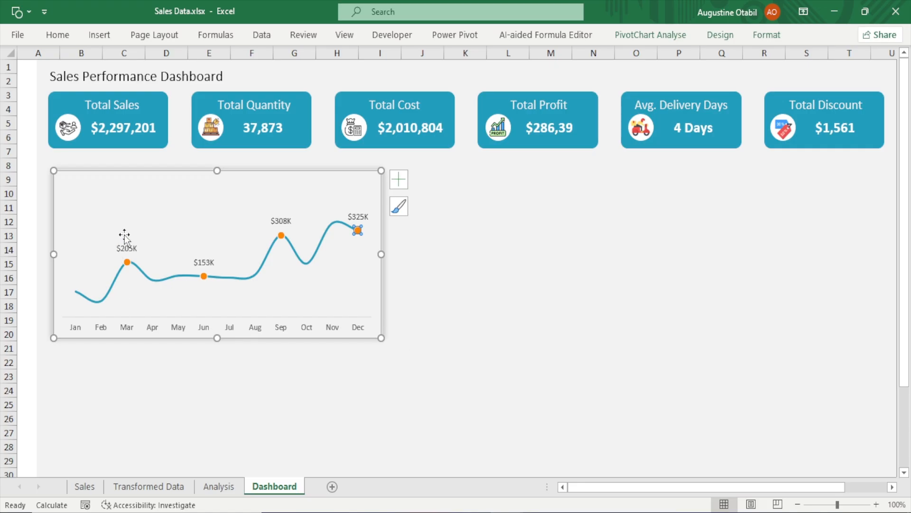
Make the line chart's data labels bold
{"action": "left_click", "coordinate": [120, 249]}
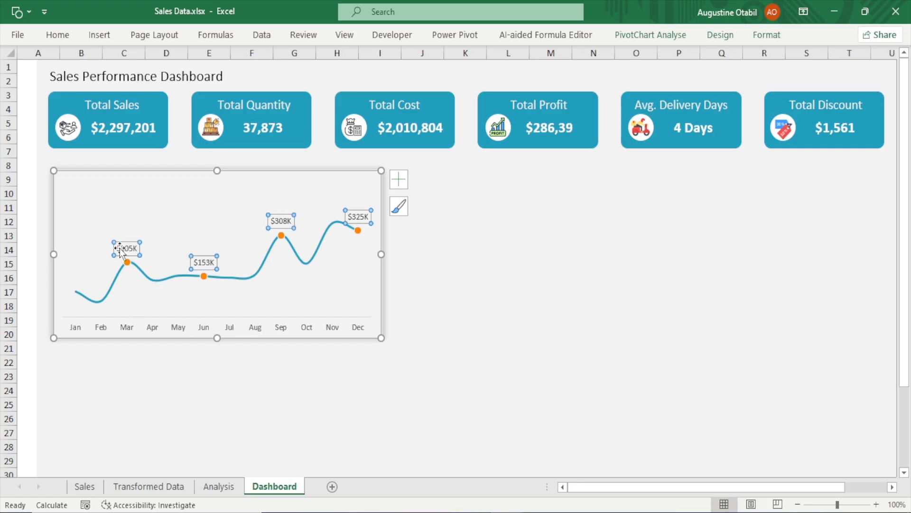
{"action": "left_click", "coordinate": [660, 305]}
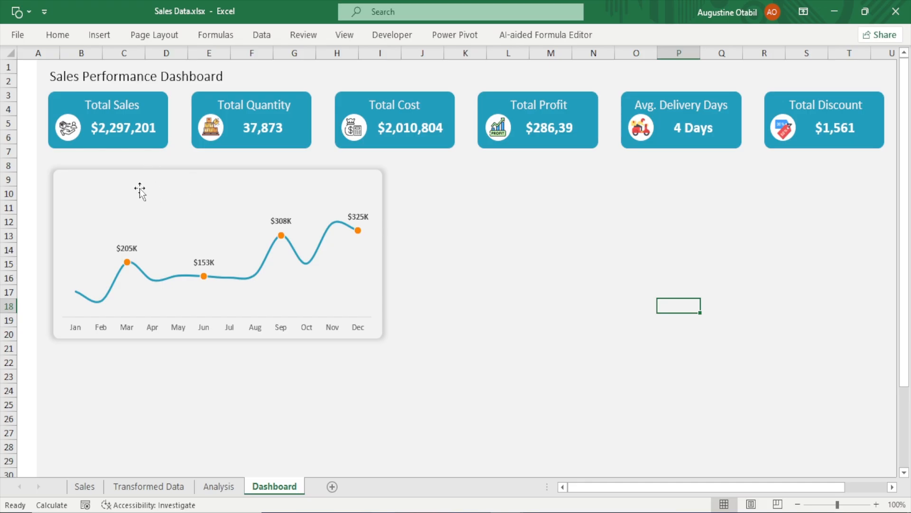
Switch to the Analysis sheet
{"action": "left_click", "coordinate": [219, 485]}
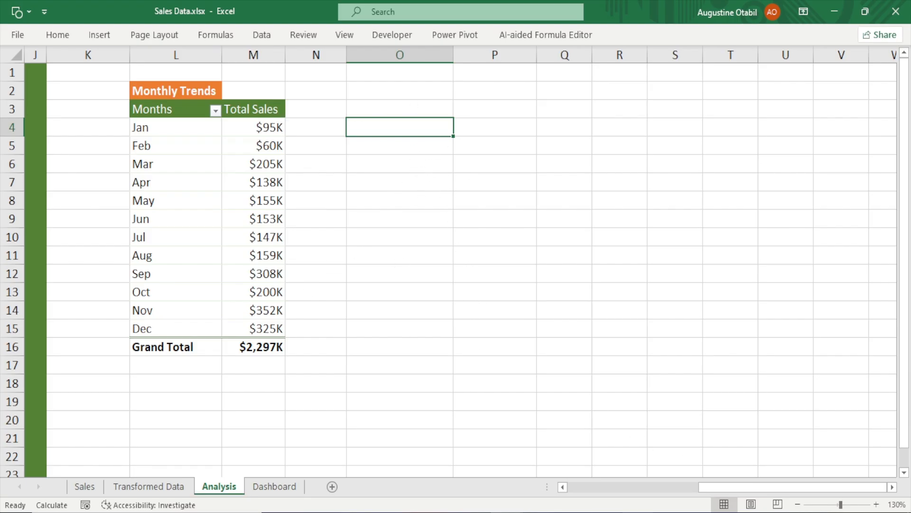
Narrow column O and number cells O3 to O5 as 1, 2 and 3
{"action": "left_click_drag", "start_coordinate": [454, 55], "coordinate": [409, 73]}
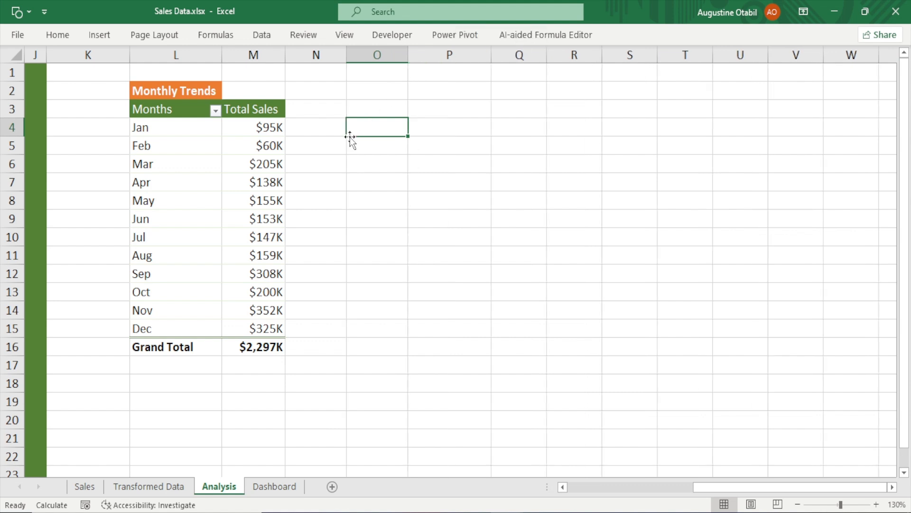
{"action": "left_click", "coordinate": [384, 110]}
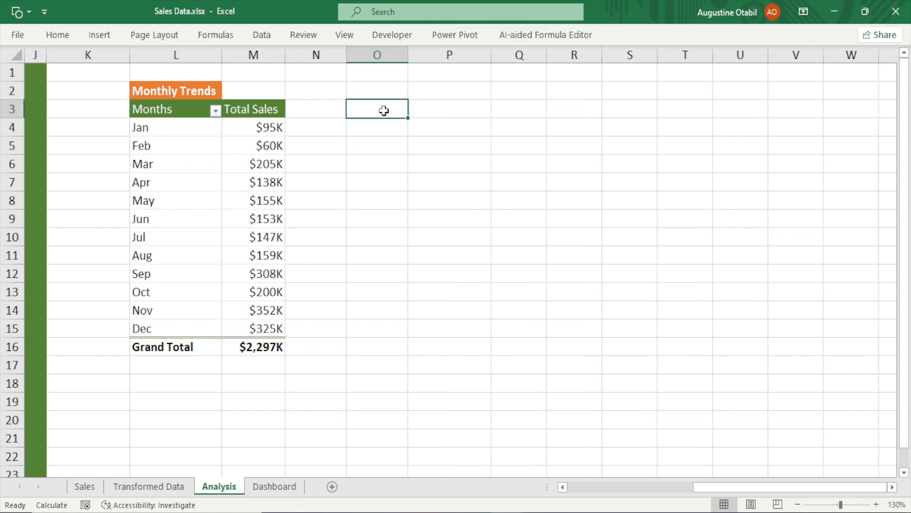
{"action": "type", "text": "1"}
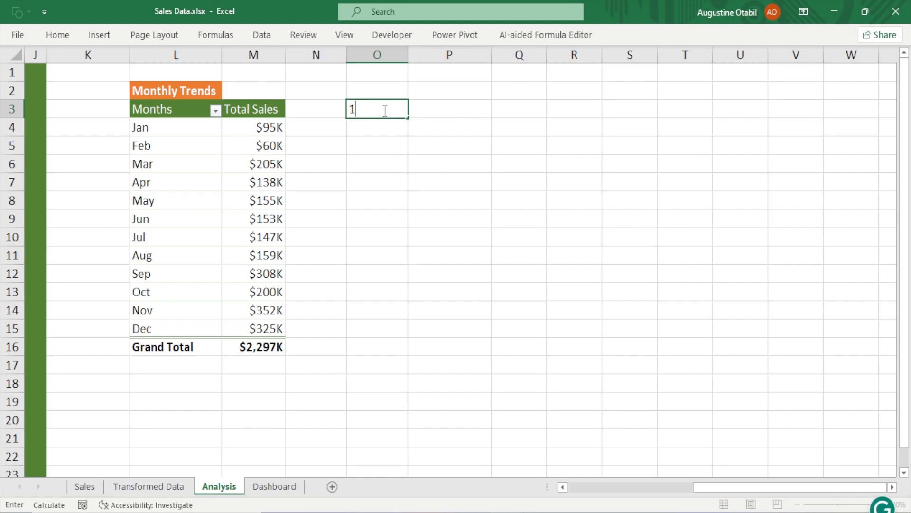
{"action": "key", "text": "Return"}
{"action": "type", "text": "2"}
{"action": "key", "text": "Return"}
{"action": "type", "text": "3"}
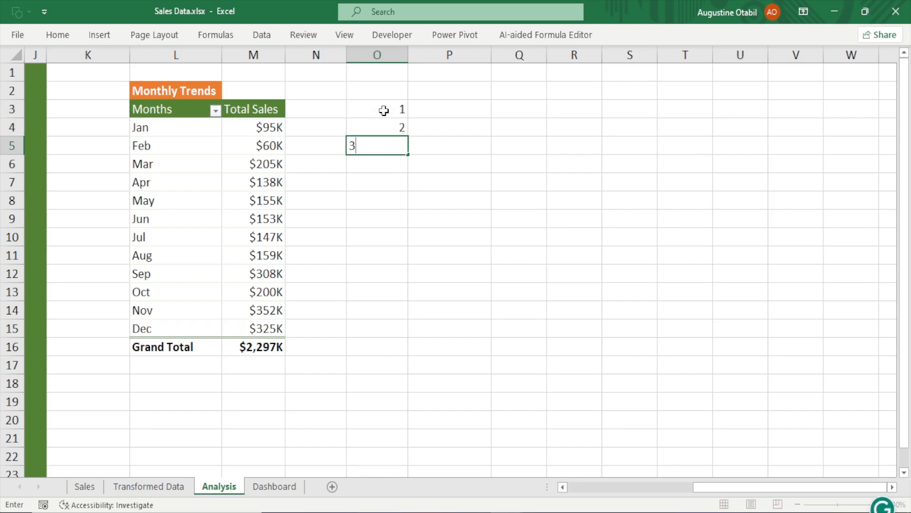
{"action": "key", "text": "Return"}
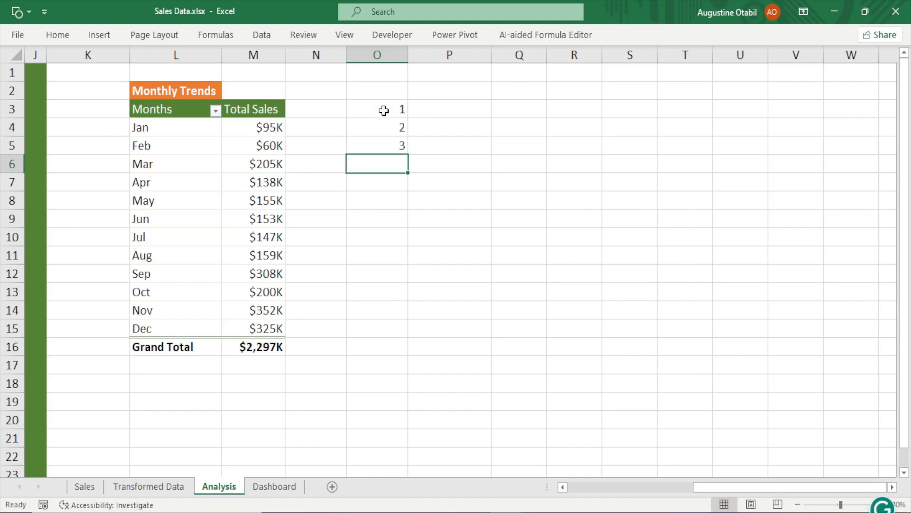
Add the headers Total Sales in P2 and Top 3 Months in Q2
{"action": "left_click", "coordinate": [447, 95]}
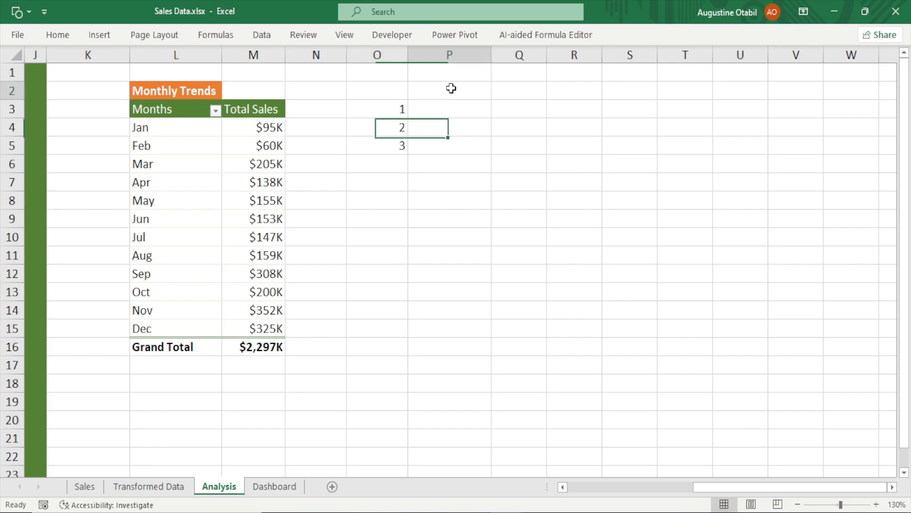
{"action": "type", "text": "Tota"}
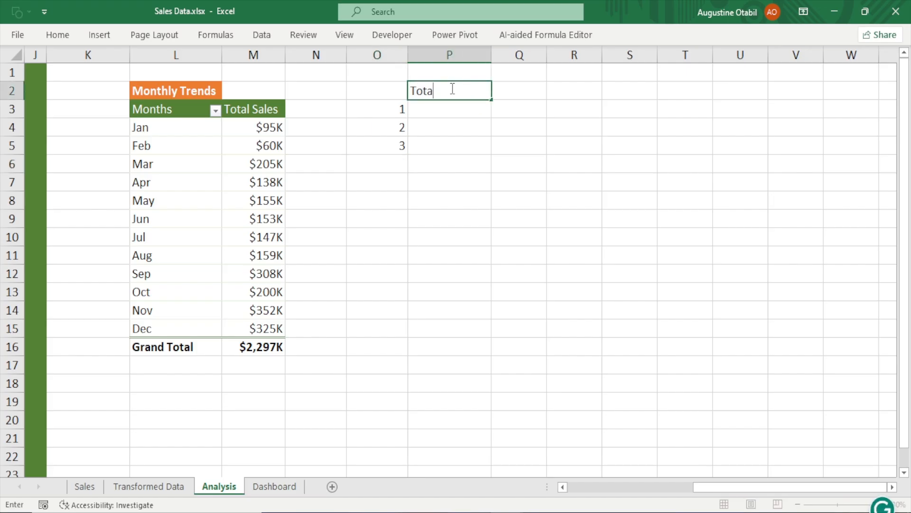
{"action": "type", "text": "l Sales"}
{"action": "key", "text": "BackSpace"}
{"action": "key", "text": "BackSpace"}
{"action": "key", "text": "BackSpace"}
{"action": "type", "text": "les"}
{"action": "left_click", "coordinate": [511, 92]}
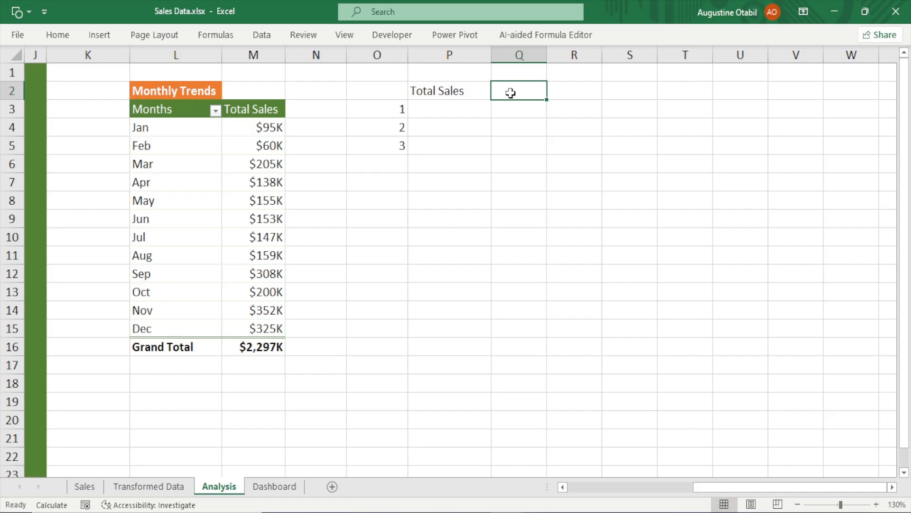
{"action": "type", "text": "Top 3"}
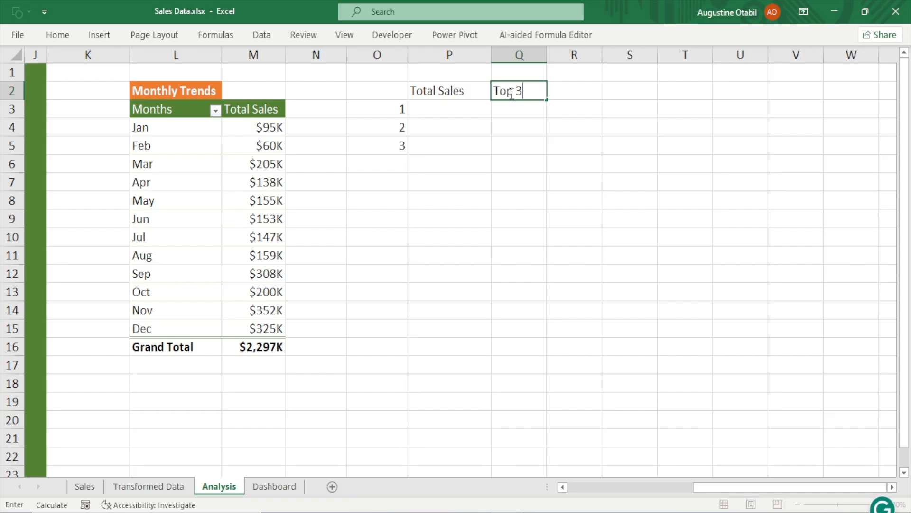
{"action": "type", "text": " Months"}
{"action": "key", "text": "Return"}
Autofit column Q and make the Total Sales and Top 3 Months headers bold
{"action": "double_click", "coordinate": [546, 54]}
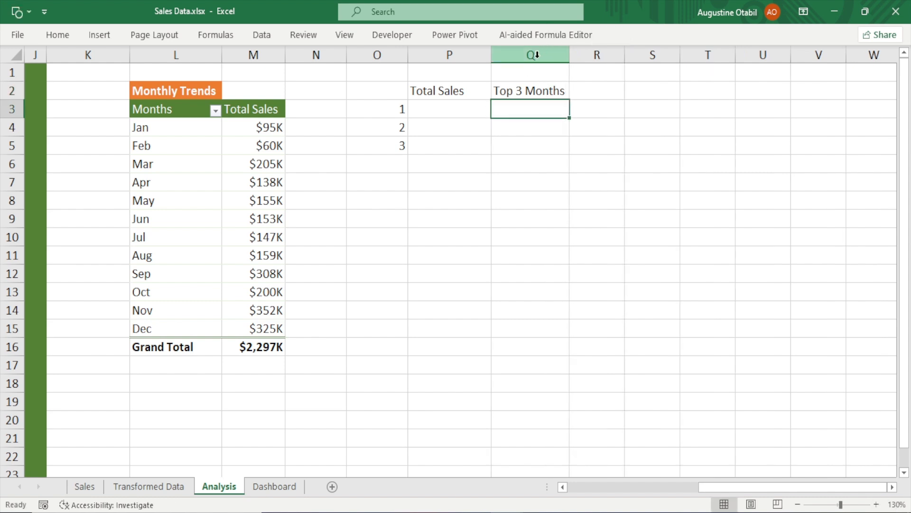
{"action": "left_click_drag", "start_coordinate": [427, 92], "coordinate": [523, 95]}
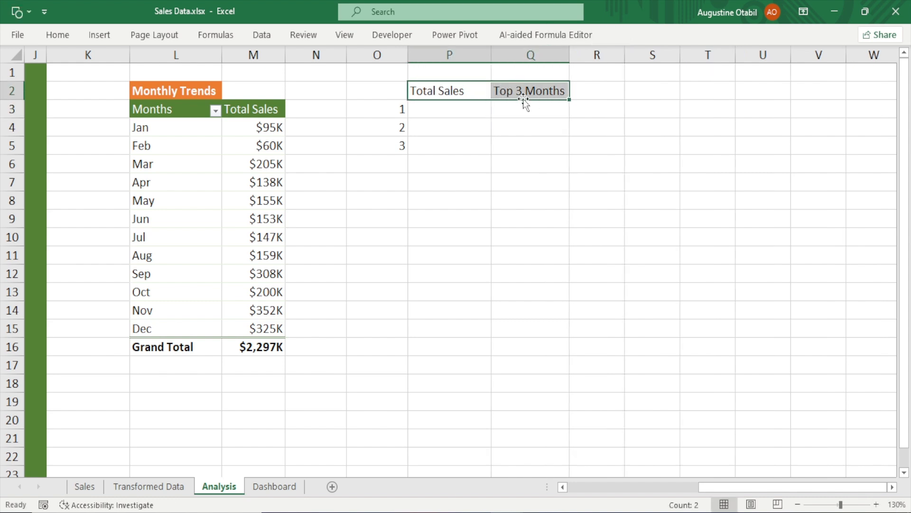
{"action": "key", "text": "ctrl+b"}
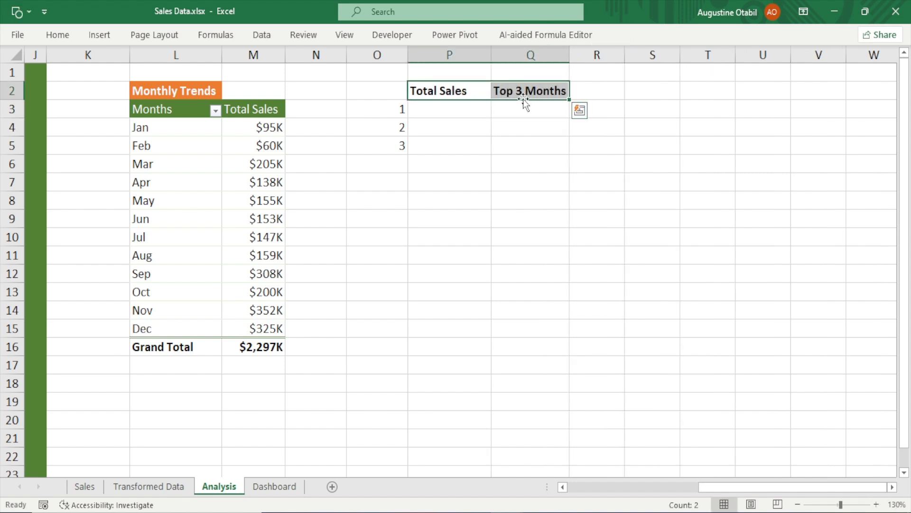
Enter 352 and 325 by hand in P3 and P4, then delete both entries
{"action": "left_click", "coordinate": [450, 108]}
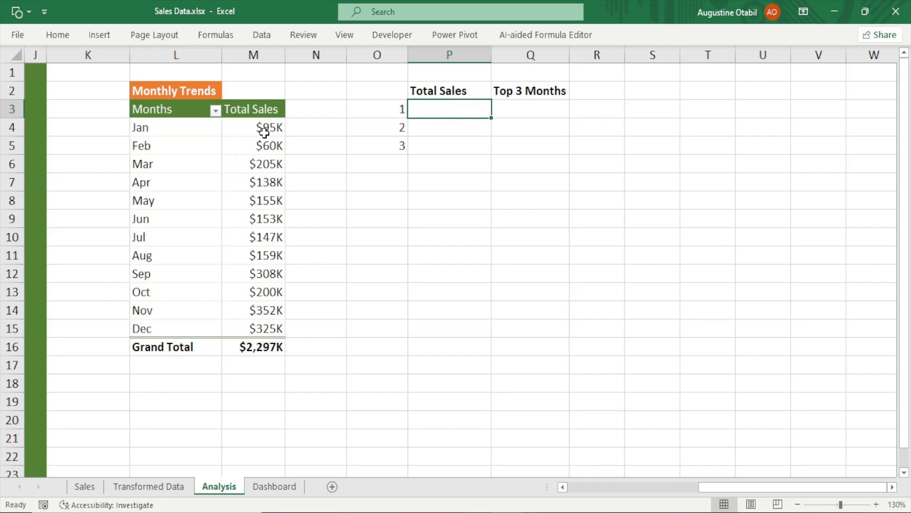
{"action": "left_click", "coordinate": [263, 312]}
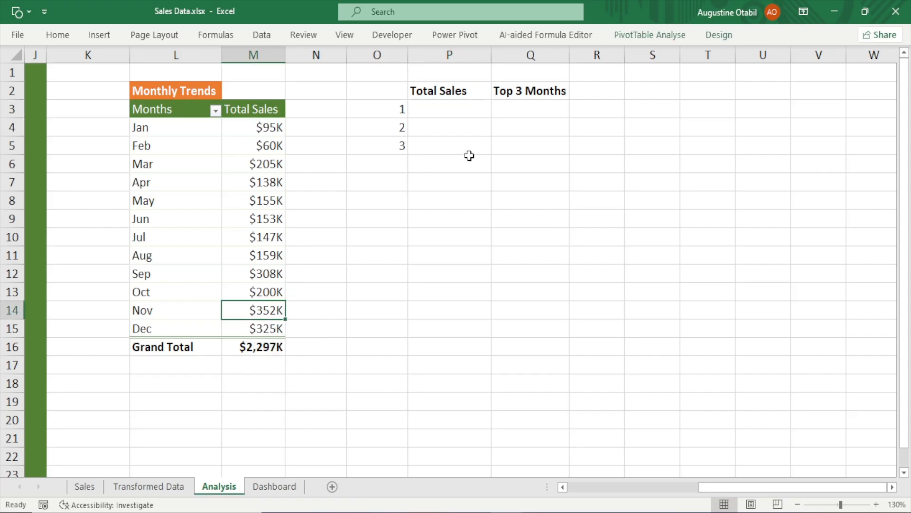
{"action": "left_click", "coordinate": [441, 107]}
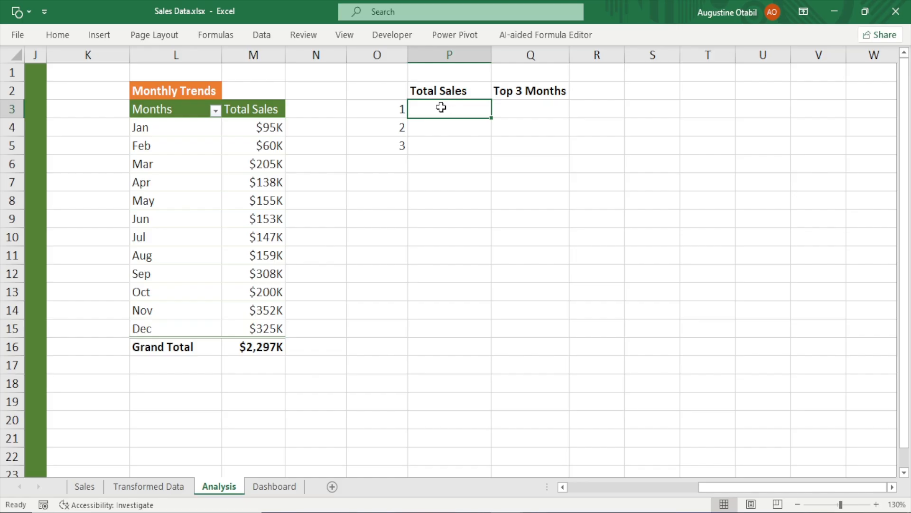
{"action": "type", "text": "35"}
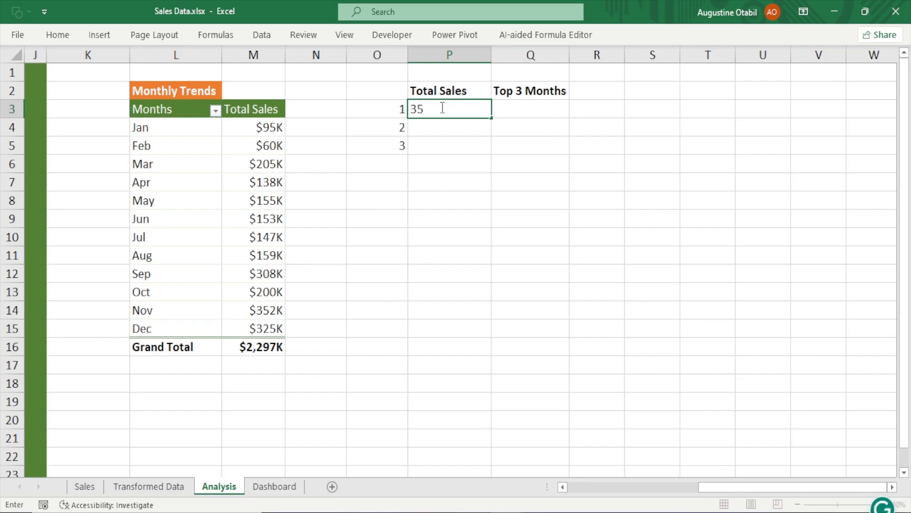
{"action": "type", "text": "2"}
{"action": "left_click", "coordinate": [435, 128]}
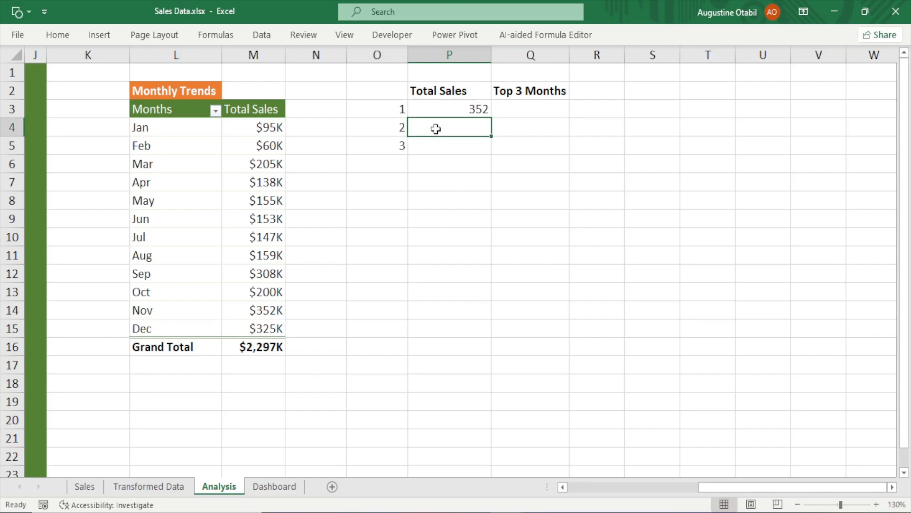
{"action": "left_click", "coordinate": [269, 336]}
{"action": "left_click_drag", "start_coordinate": [474, 116], "coordinate": [473, 123]}
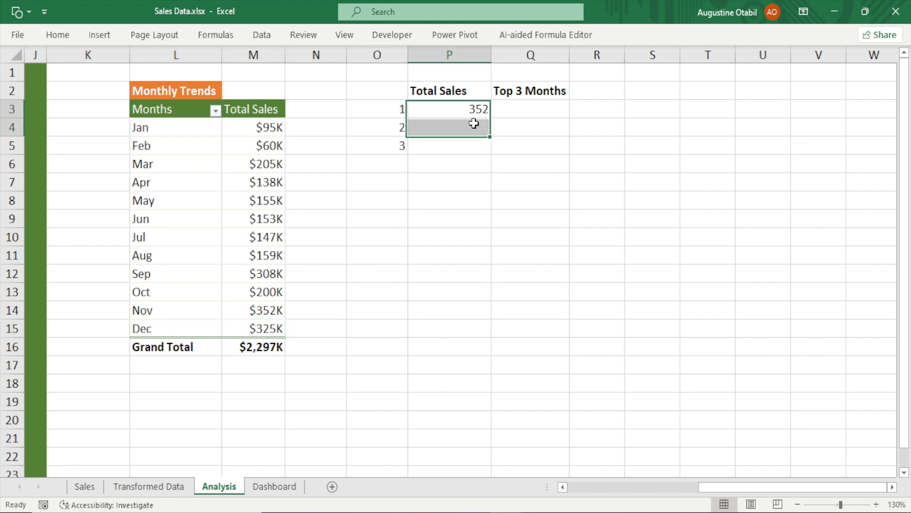
{"action": "left_click", "coordinate": [474, 123]}
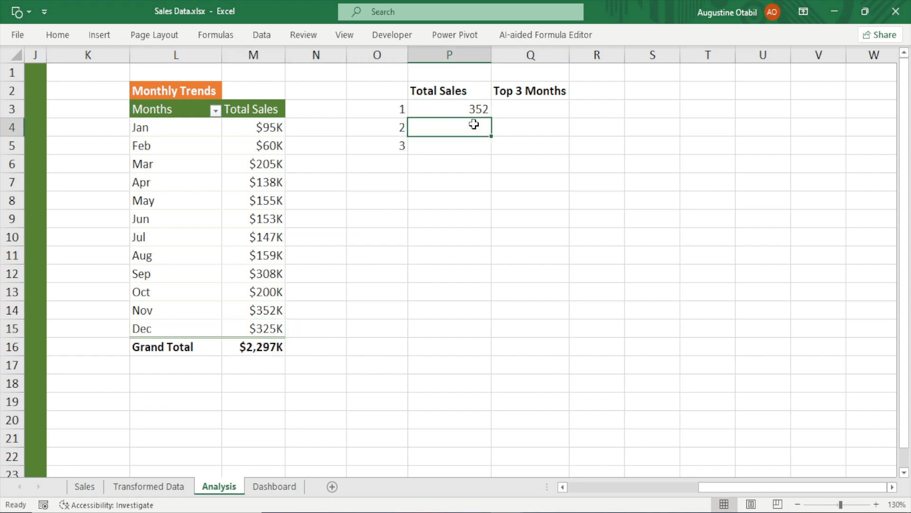
{"action": "type", "text": "325"}
{"action": "key", "text": "Return"}
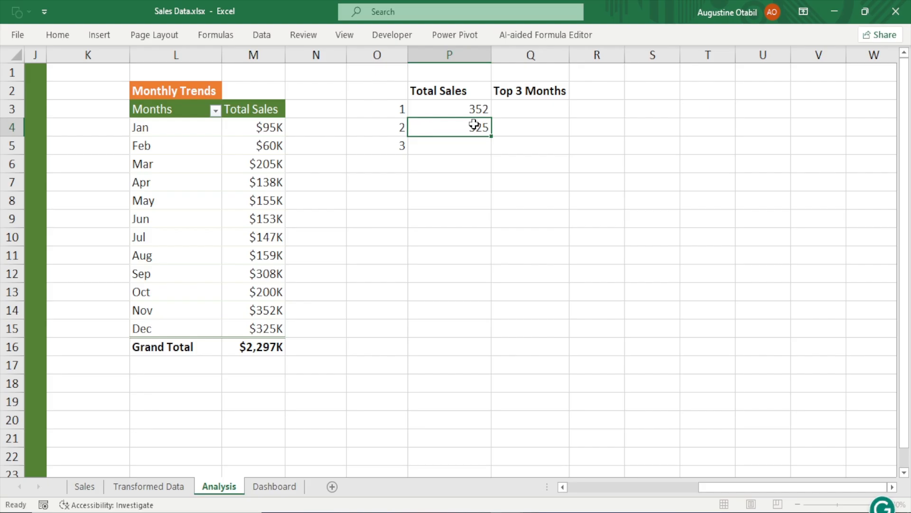
{"action": "left_click_drag", "start_coordinate": [476, 109], "coordinate": [477, 133]}
{"action": "key", "text": "Delete"}
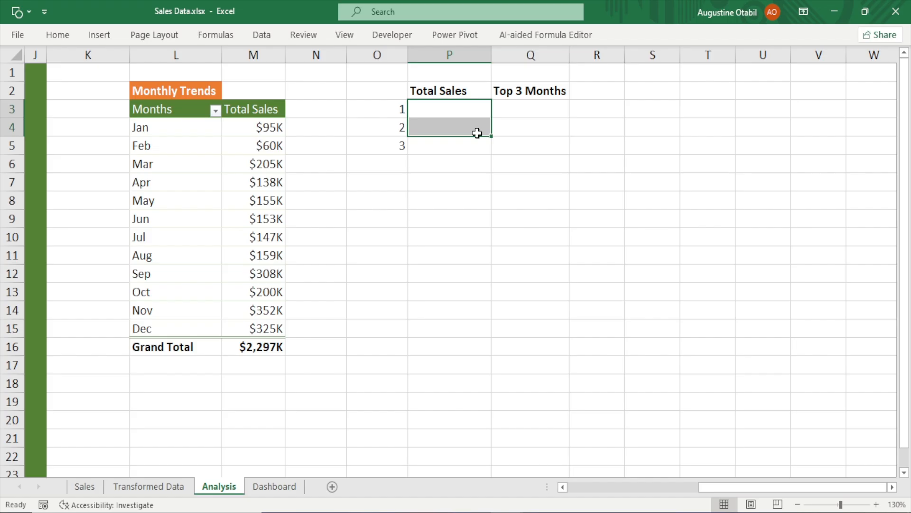
Turn on the formula bar display
{"action": "left_click", "coordinate": [454, 111]}
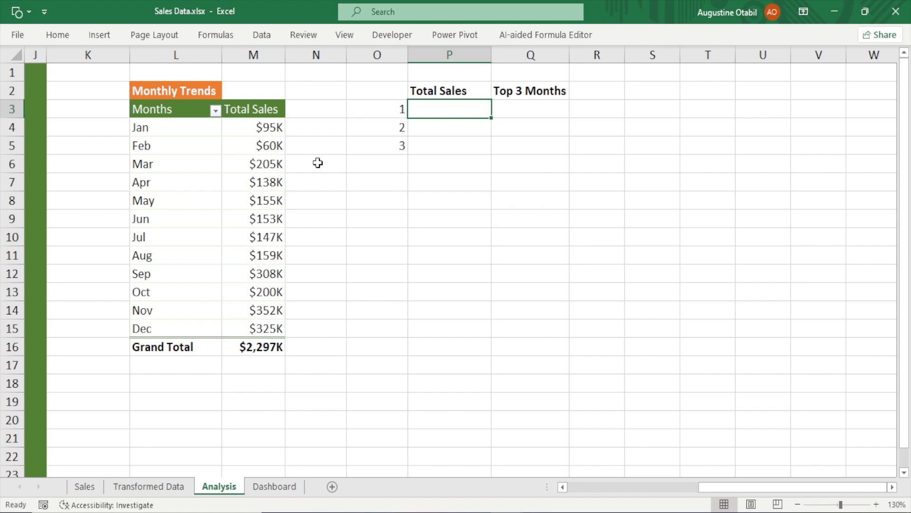
{"action": "left_click_drag", "start_coordinate": [275, 114], "coordinate": [254, 338]}
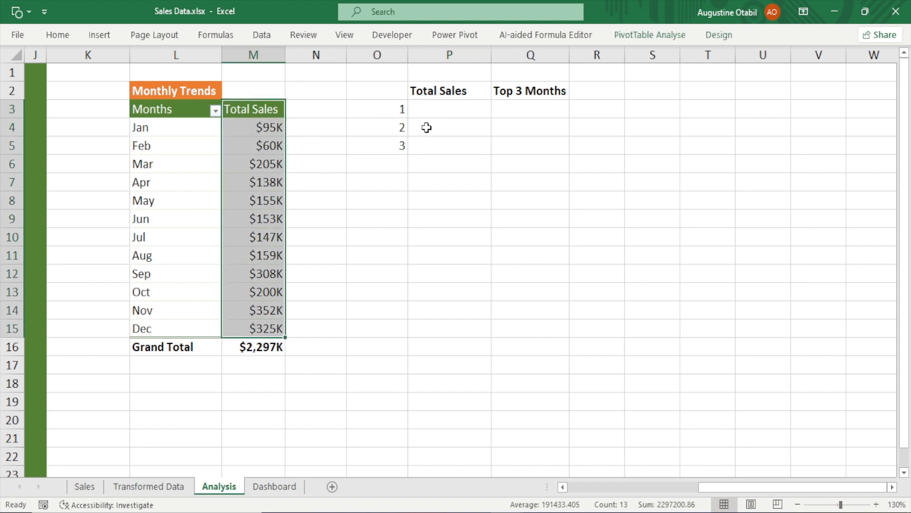
{"action": "left_click_drag", "start_coordinate": [435, 108], "coordinate": [435, 141]}
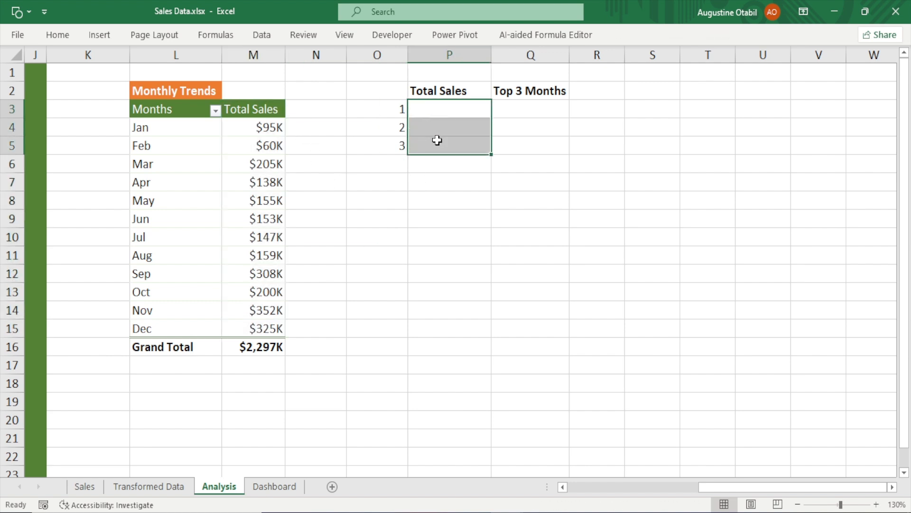
{"action": "left_click", "coordinate": [443, 108]}
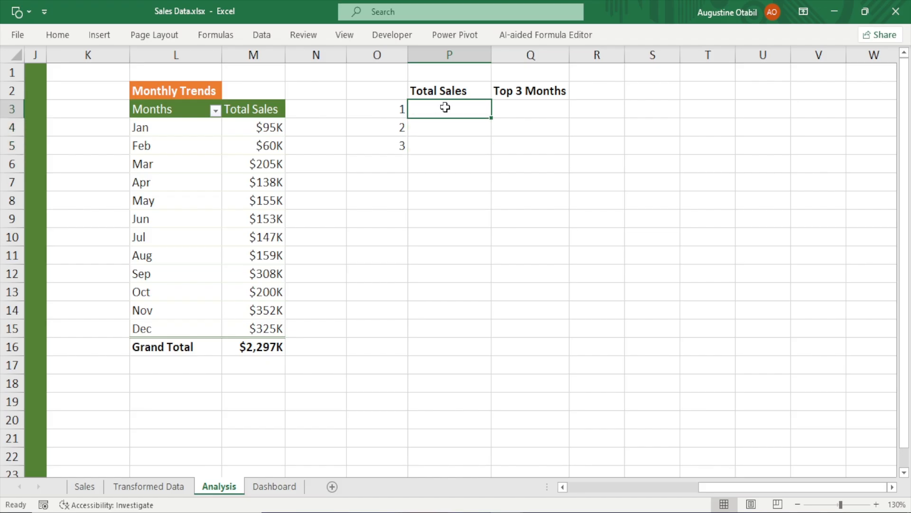
{"action": "left_click", "coordinate": [343, 36]}
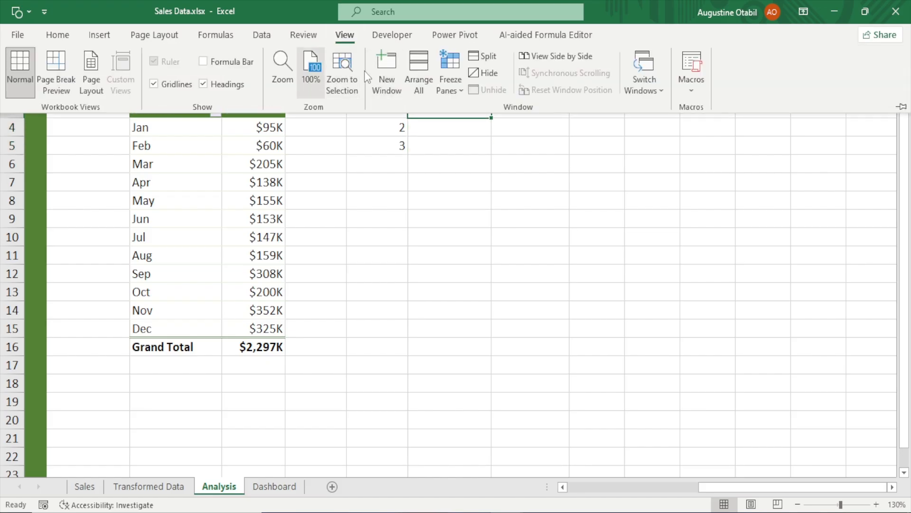
{"action": "left_click", "coordinate": [227, 62]}
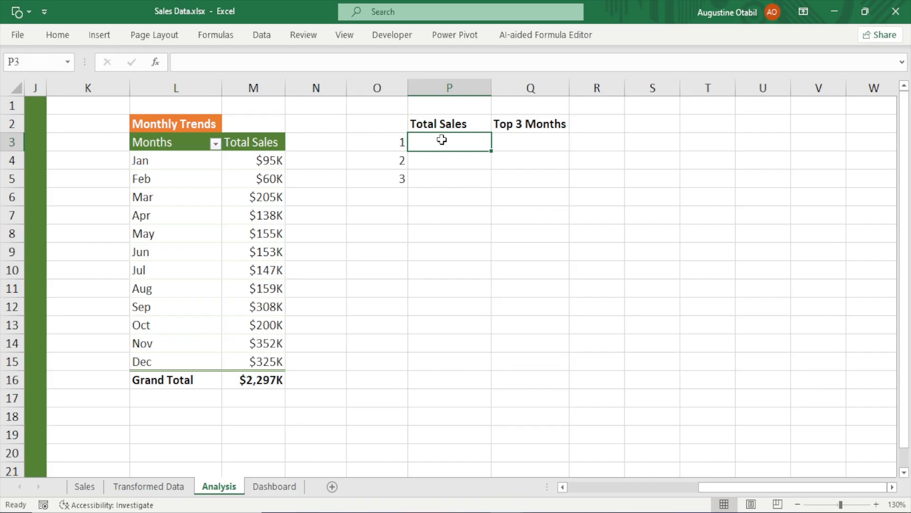
Enter =LARGE($M$4:$M$15,O3) in P3 to return the largest monthly total sales
{"action": "type", "text": "=lar"}
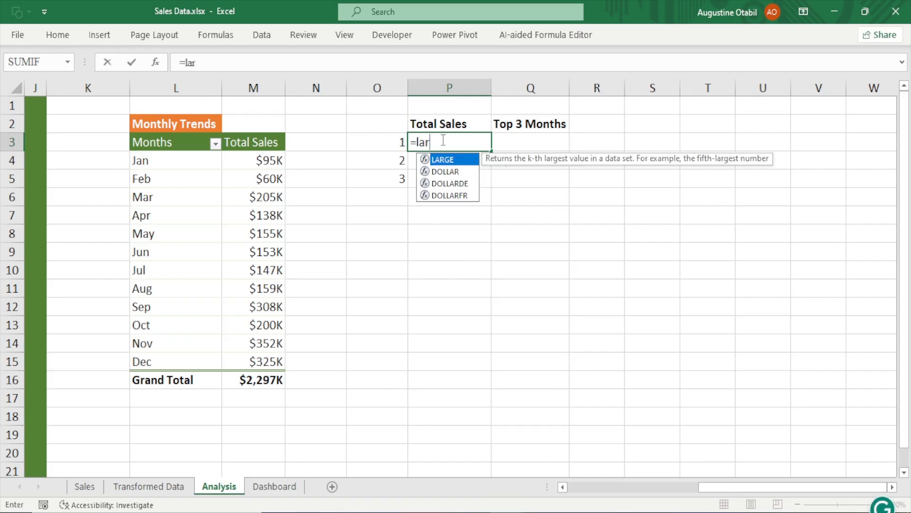
{"action": "type", "text": "ge"}
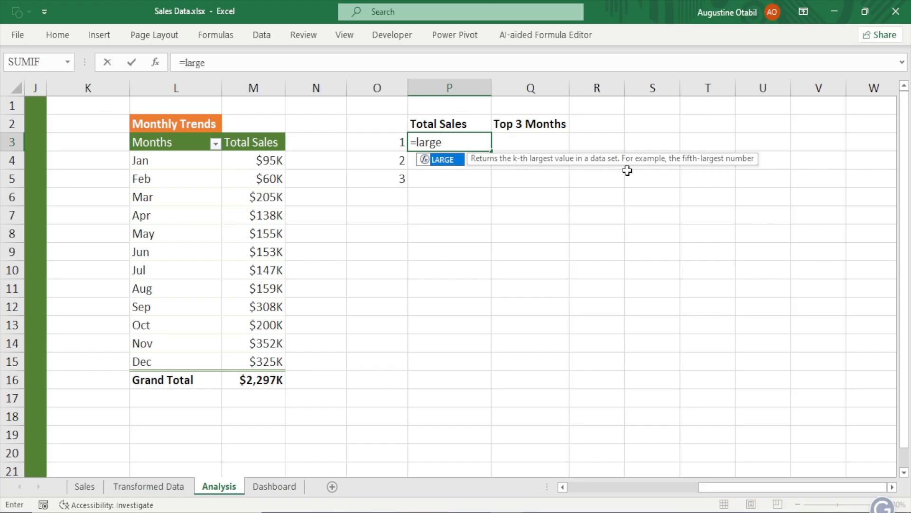
{"action": "key", "text": "Tab"}
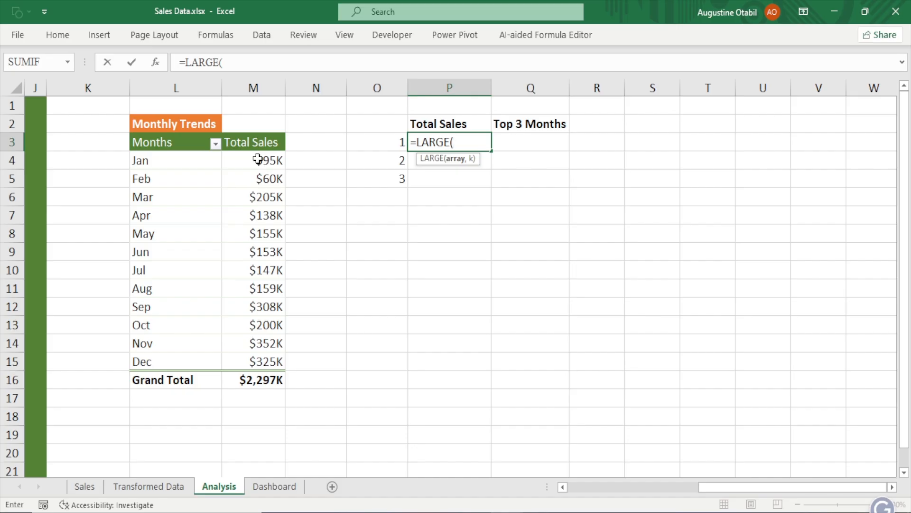
{"action": "left_click_drag", "start_coordinate": [258, 159], "coordinate": [268, 371]}
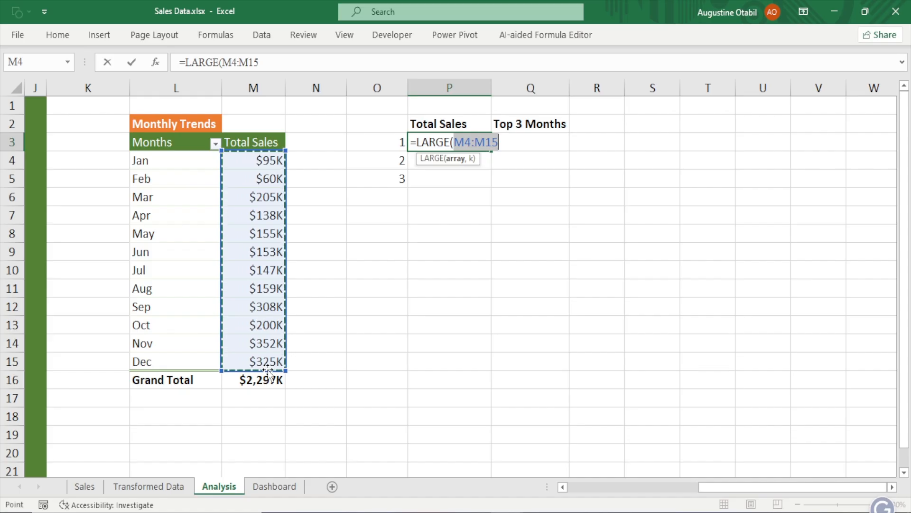
{"action": "key", "text": "F4"}
{"action": "key", "text": "XF86AudioMute"}
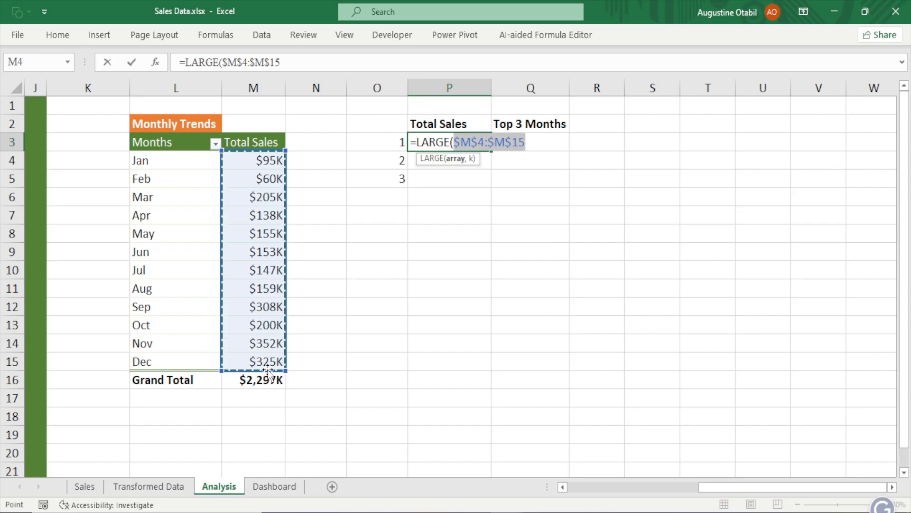
{"action": "type", "text": ","}
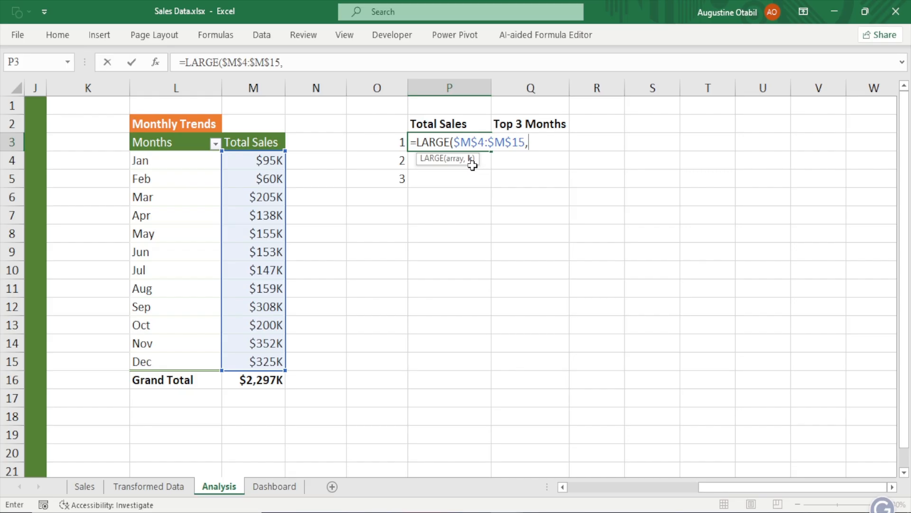
{"action": "left_click", "coordinate": [394, 142]}
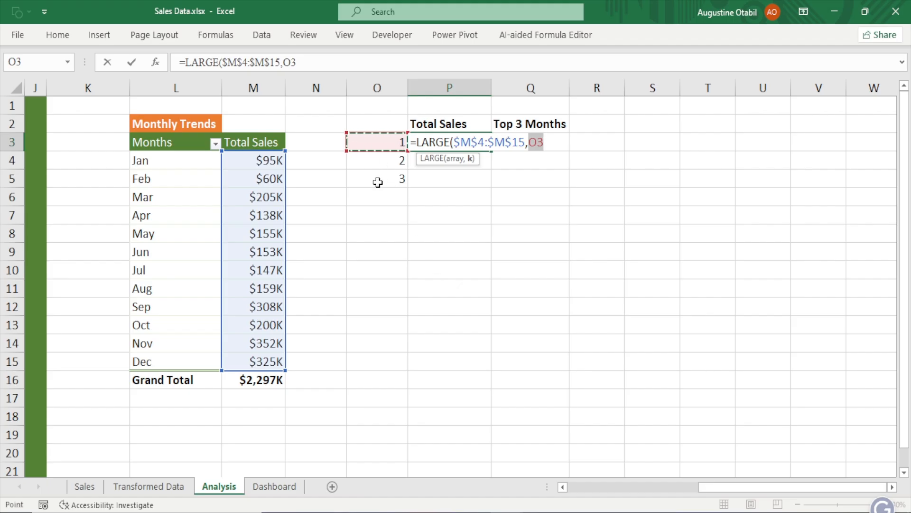
{"action": "type", "text": ")"}
{"action": "key", "text": "Return"}
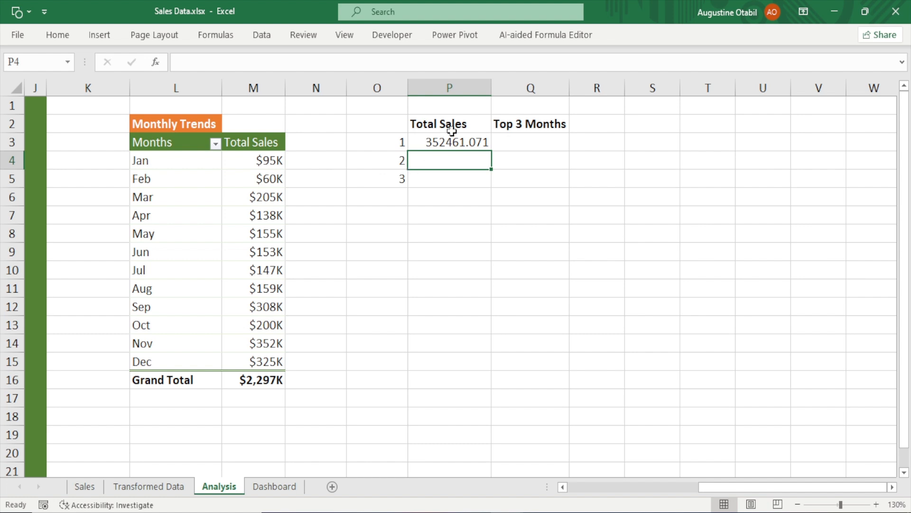
Fill the LARGE formula from P3 down through P5 to rank the second and third largest totals
{"action": "left_click", "coordinate": [446, 144]}
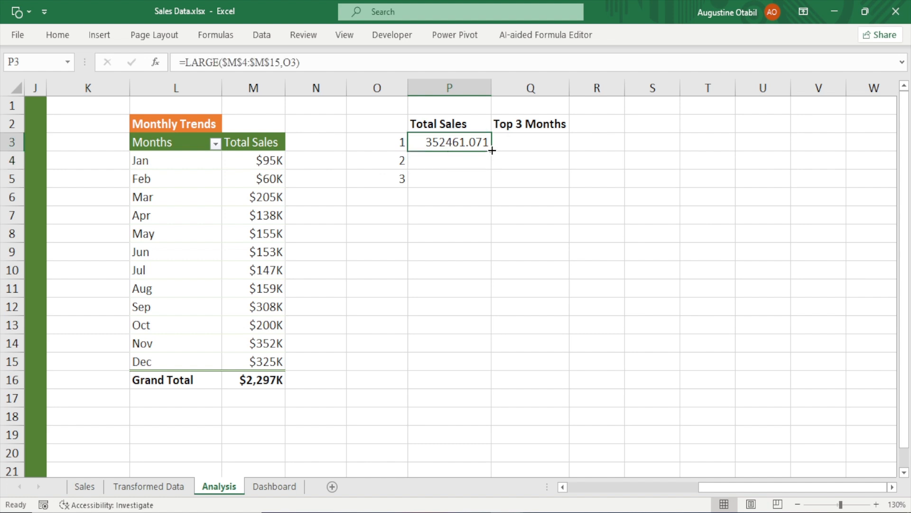
{"action": "left_click_drag", "start_coordinate": [493, 155], "coordinate": [489, 189]}
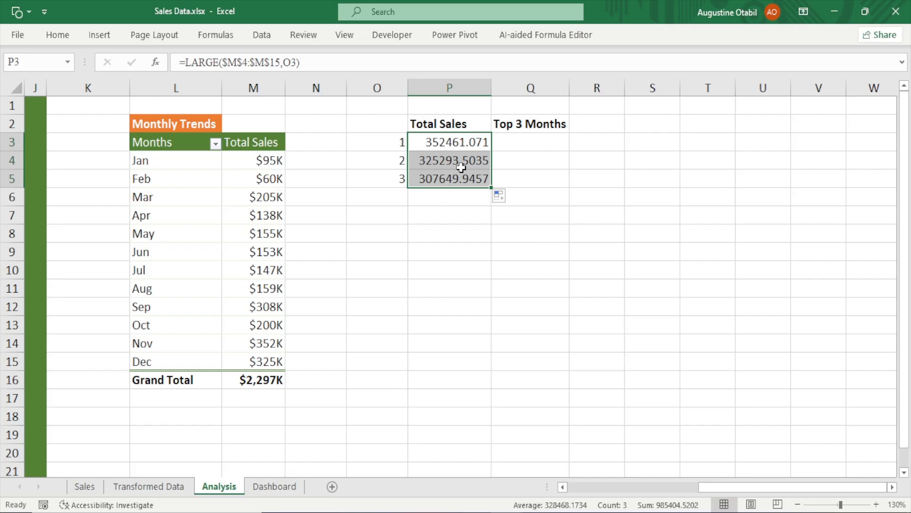
Copy the currency format from M4 onto P3:P5 with Format Painter and narrow column P to fit
{"action": "left_click", "coordinate": [265, 160]}
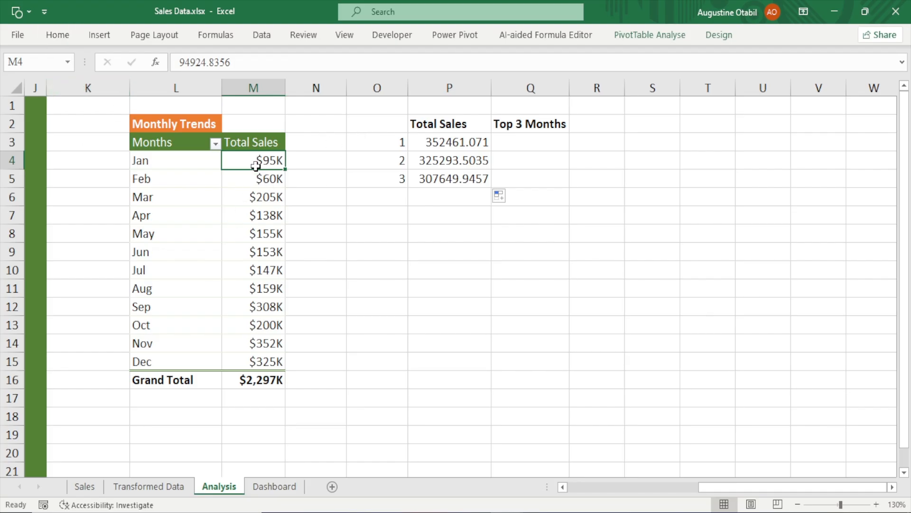
{"action": "left_click", "coordinate": [57, 35]}
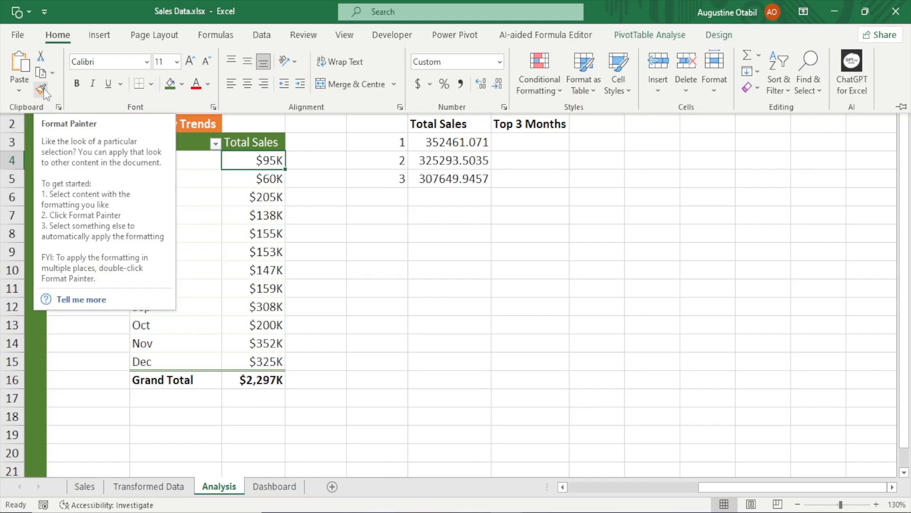
{"action": "left_click", "coordinate": [42, 88]}
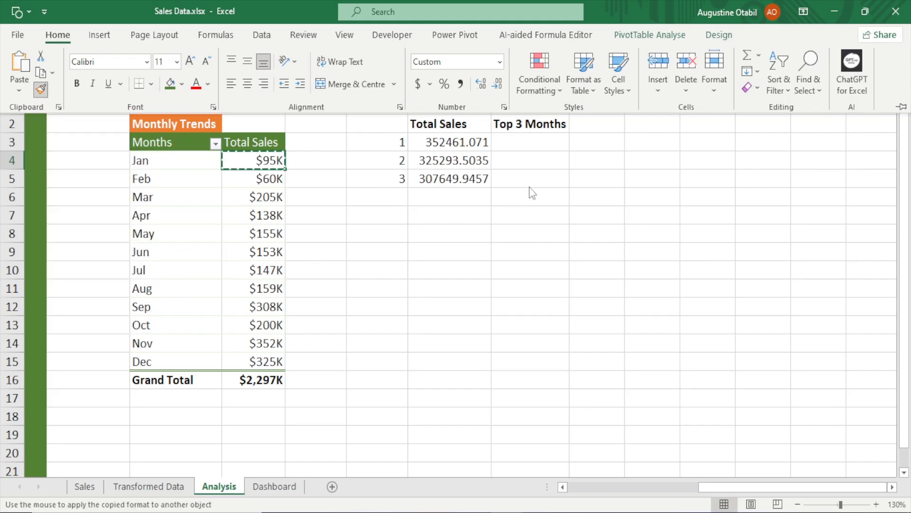
{"action": "left_click_drag", "start_coordinate": [463, 142], "coordinate": [451, 181]}
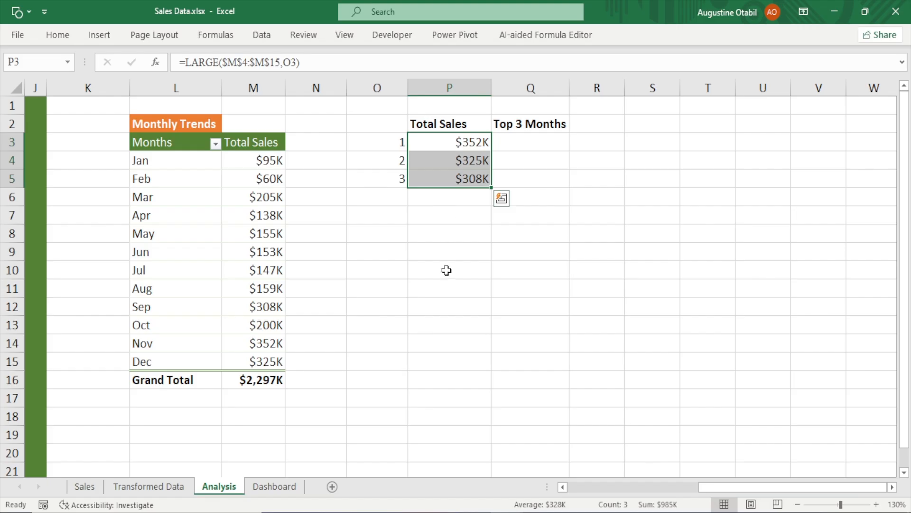
{"action": "left_click_drag", "start_coordinate": [491, 88], "coordinate": [468, 106]}
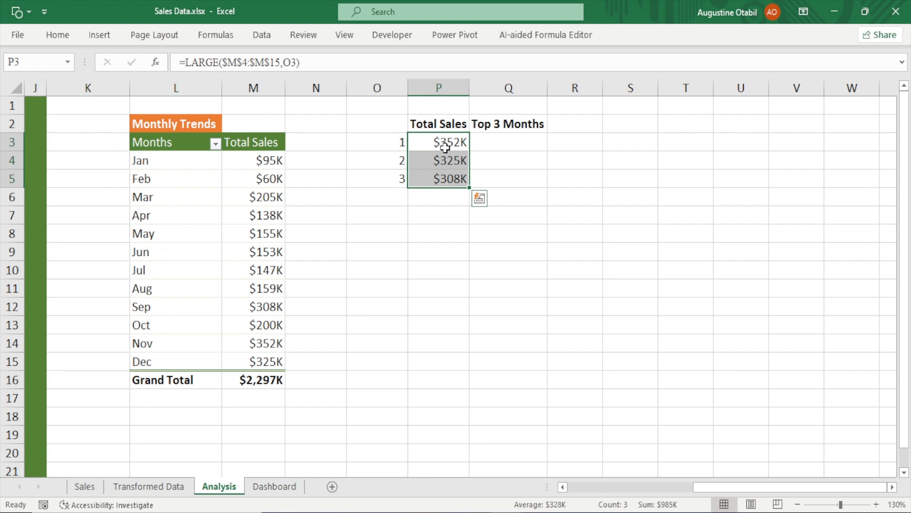
{"action": "left_click", "coordinate": [440, 142]}
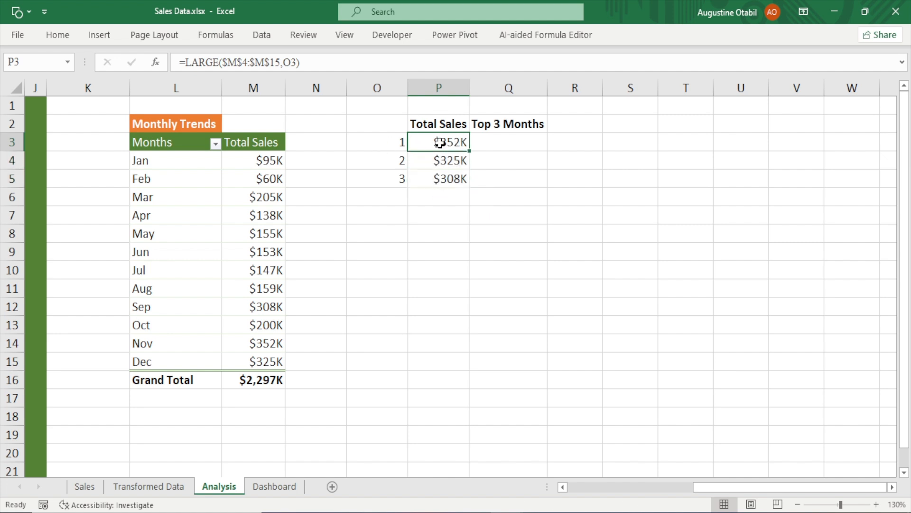
Compare the ranked totals in P3:P5 with the matching monthly totals and month names in columns L and M
{"action": "left_click", "coordinate": [260, 156]}
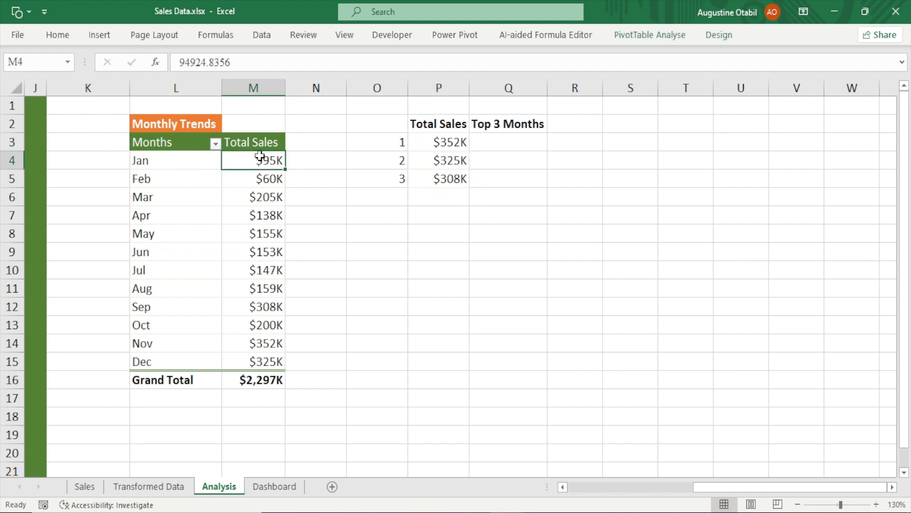
{"action": "left_click", "coordinate": [272, 345]}
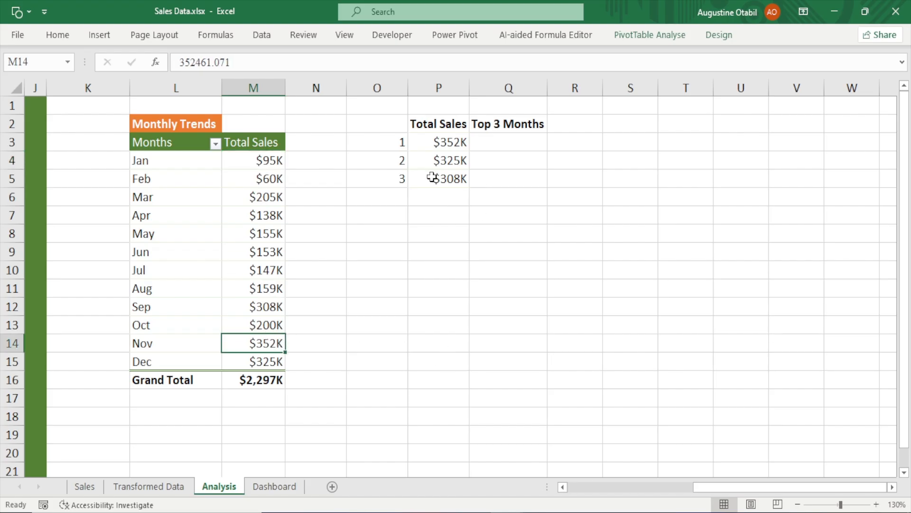
{"action": "left_click", "coordinate": [436, 163]}
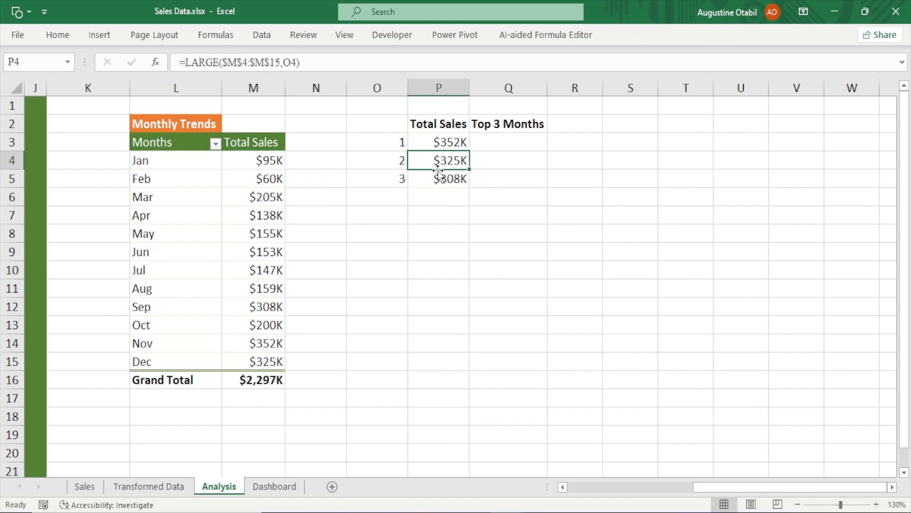
{"action": "left_click", "coordinate": [260, 365]}
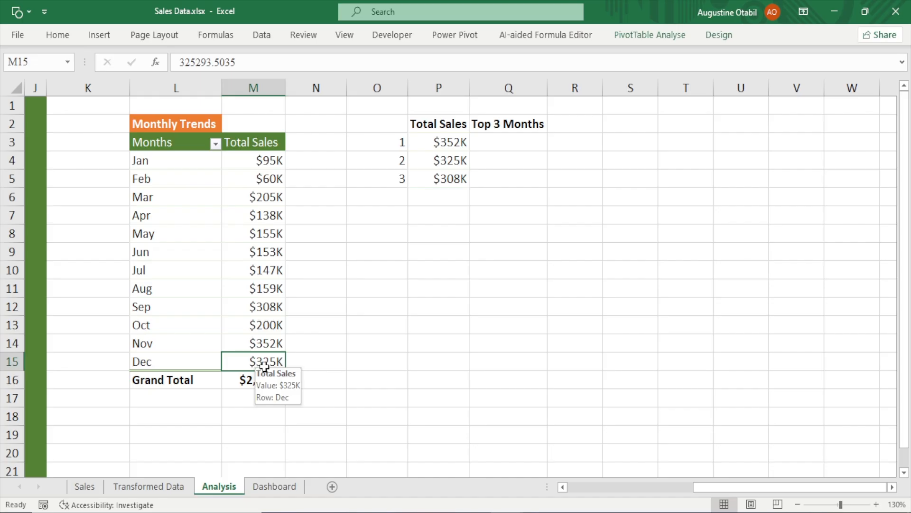
{"action": "left_click", "coordinate": [456, 180]}
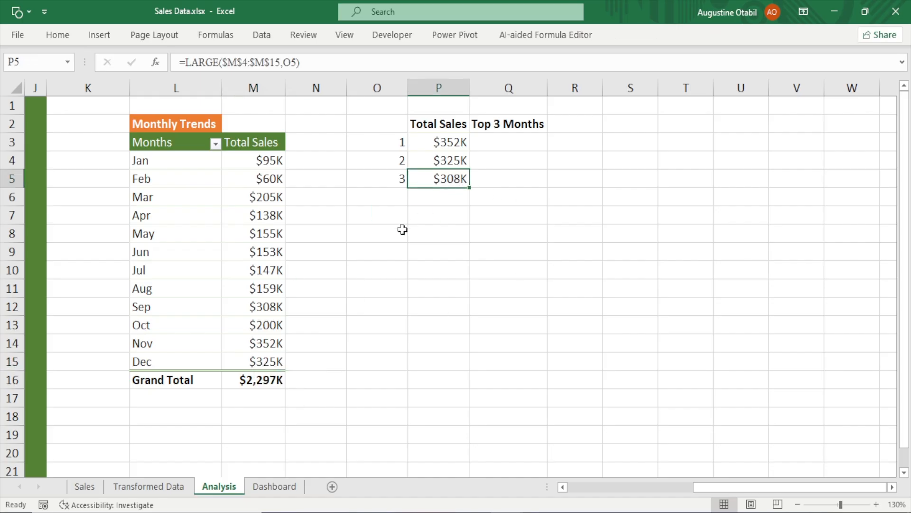
{"action": "left_click", "coordinate": [267, 306]}
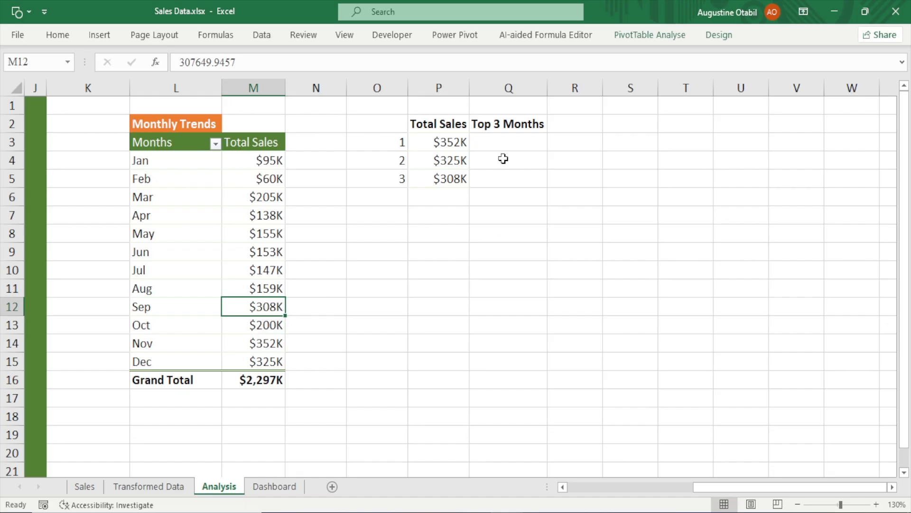
{"action": "left_click", "coordinate": [502, 142]}
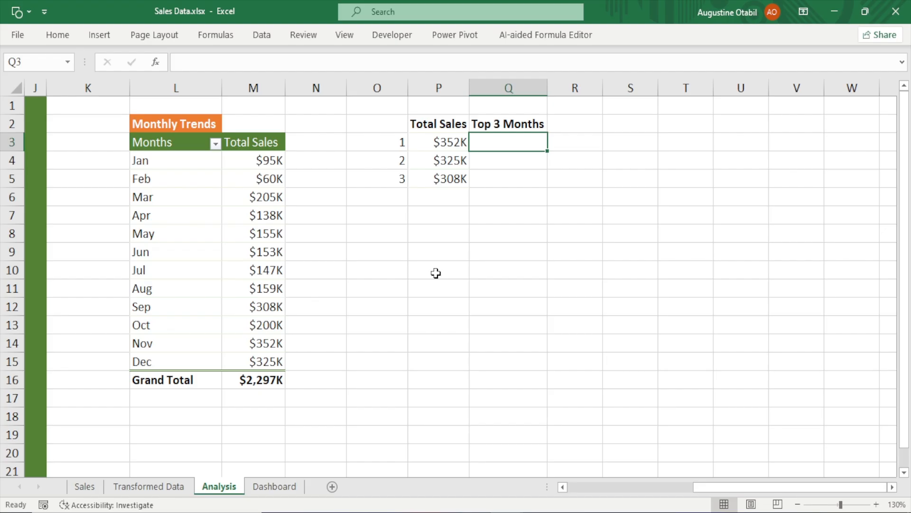
{"action": "left_click_drag", "start_coordinate": [457, 145], "coordinate": [456, 181]}
{"action": "left_click", "coordinate": [451, 143]}
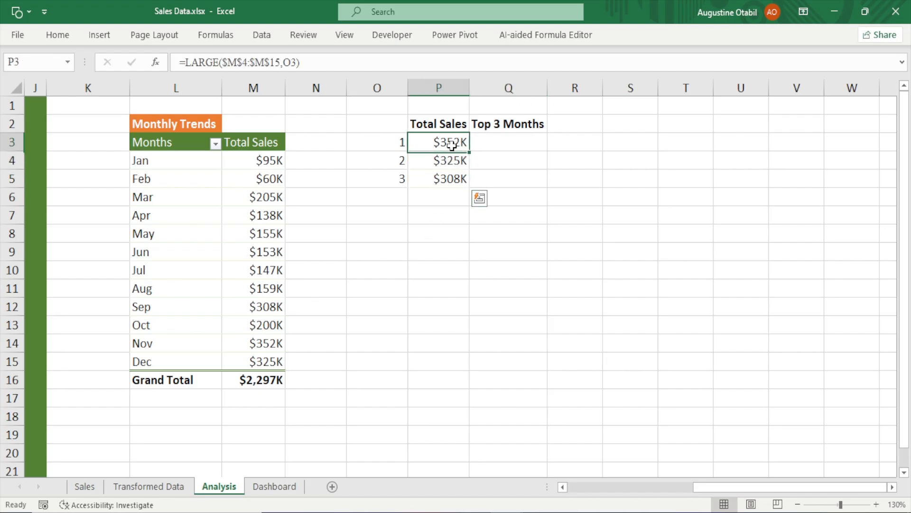
{"action": "left_click", "coordinate": [493, 140]}
{"action": "left_click", "coordinate": [445, 162]}
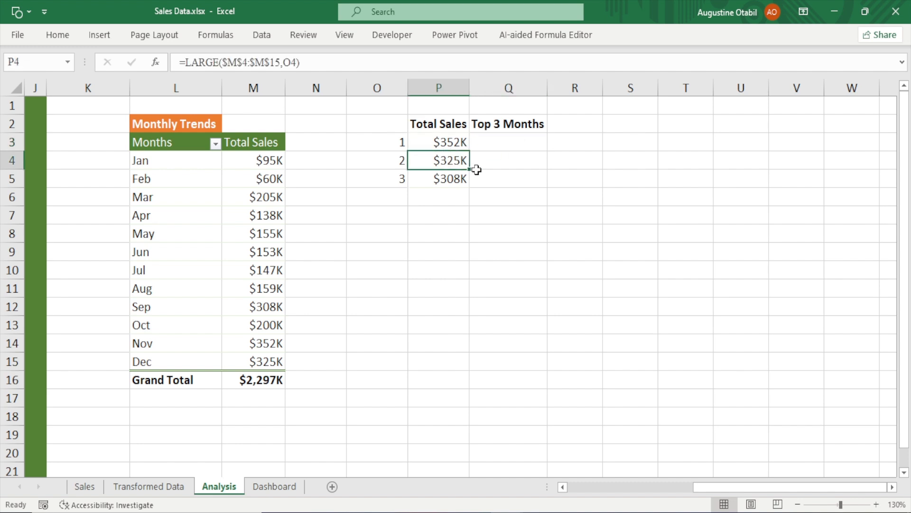
{"action": "left_click", "coordinate": [521, 164]}
{"action": "left_click", "coordinate": [452, 182]}
{"action": "left_click", "coordinate": [483, 179]}
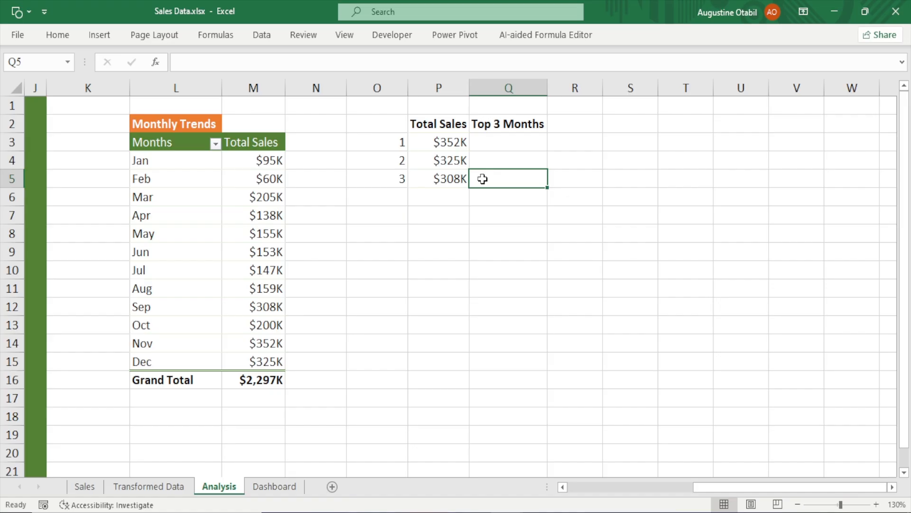
{"action": "left_click", "coordinate": [503, 146]}
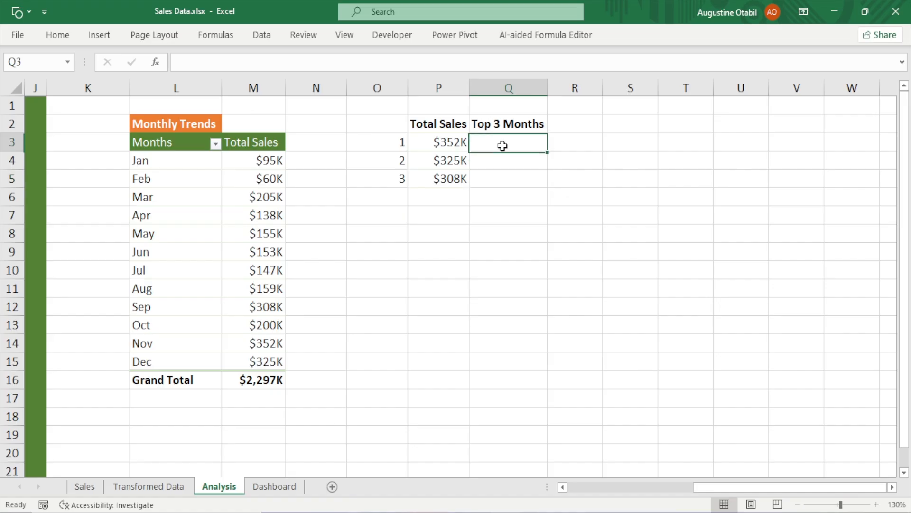
{"action": "type", "text": "="}
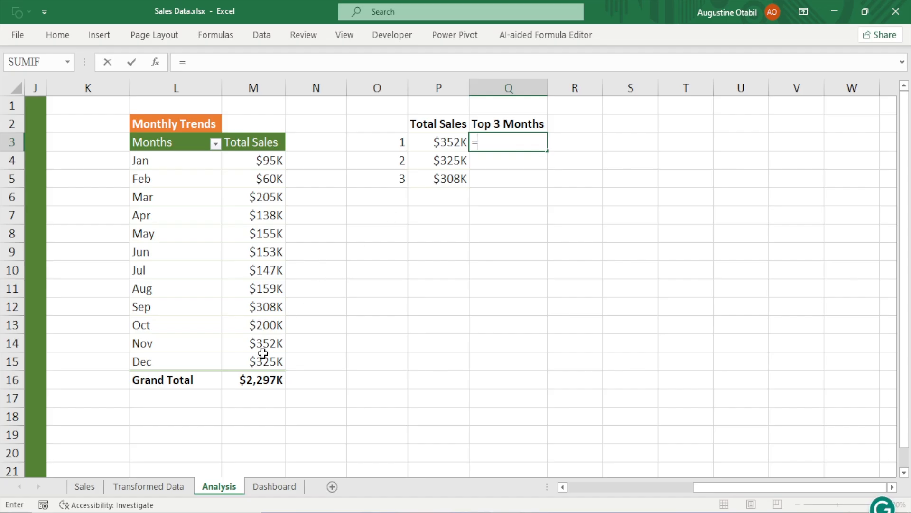
{"action": "left_click", "coordinate": [159, 347]}
{"action": "key", "text": "Return"}
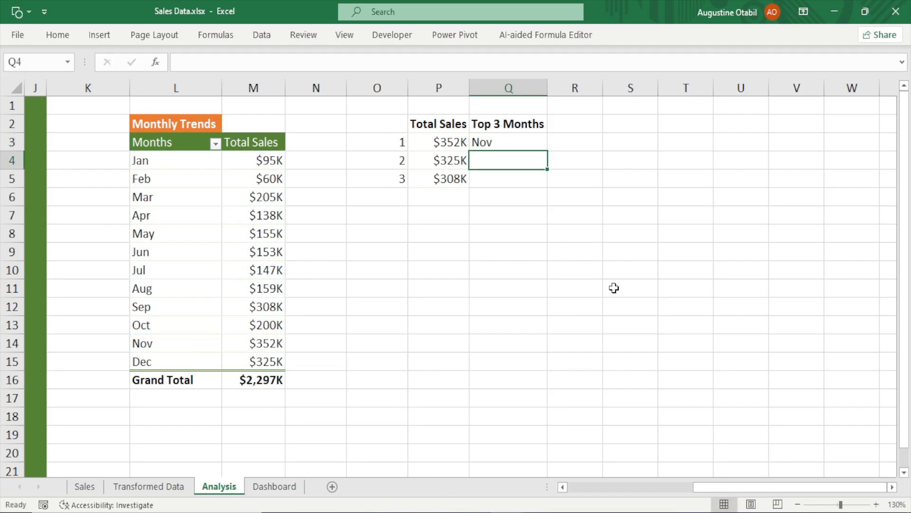
{"action": "left_click", "coordinate": [527, 146]}
{"action": "key", "text": "Delete"}
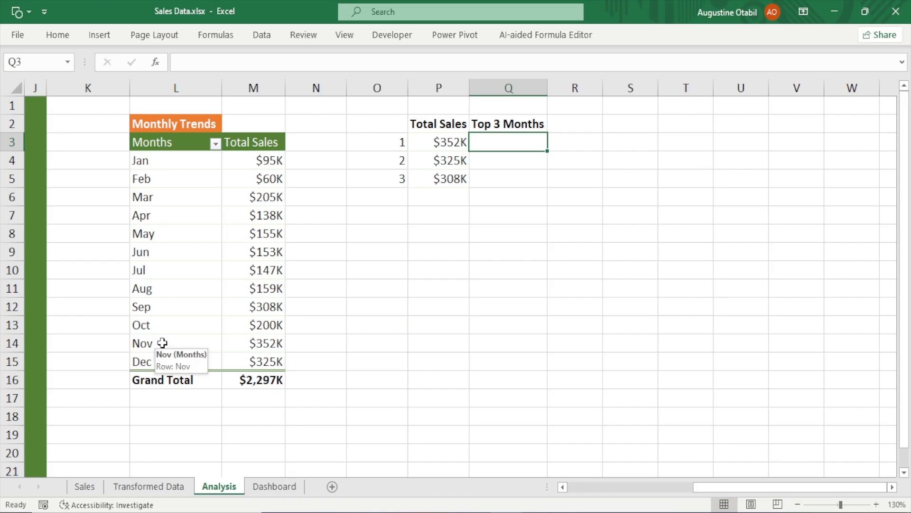
Enter =INDEX($M$4:$M$15,11,1) in Q3 to return the value at the eleventh row of the totals
{"action": "type", "text": "="}
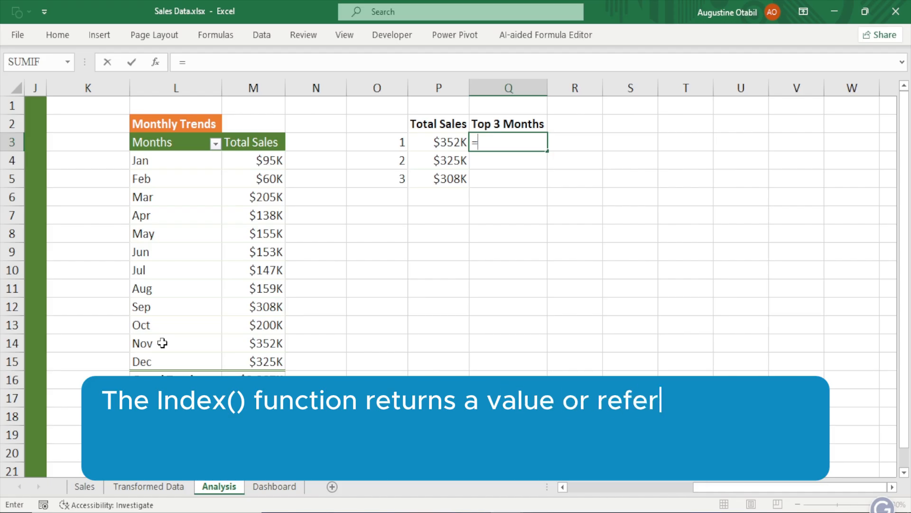
{"action": "type", "text": "ib"}
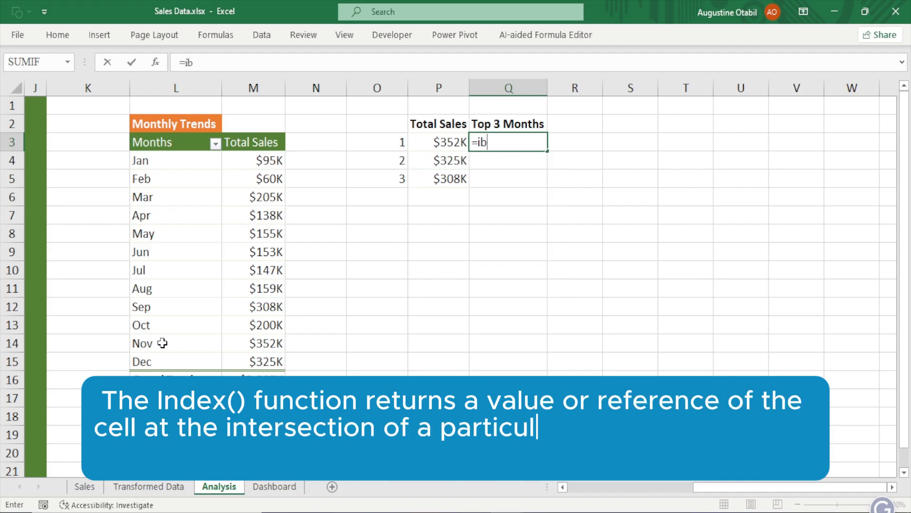
{"action": "key", "text": "BackSpace"}
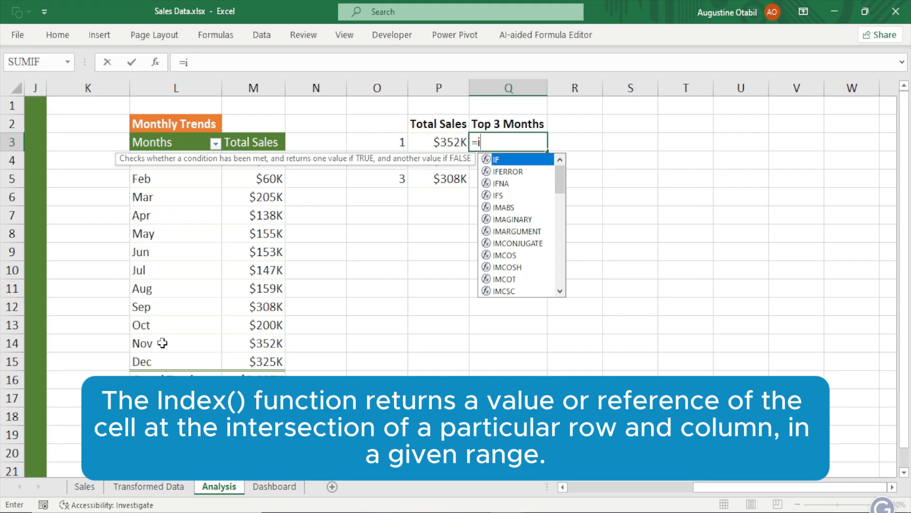
{"action": "type", "text": "ndex"}
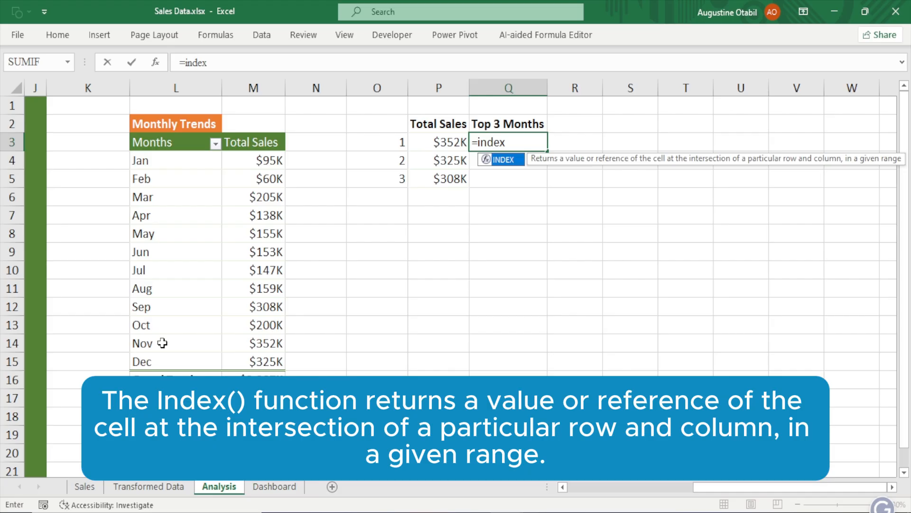
{"action": "key", "text": "Tab"}
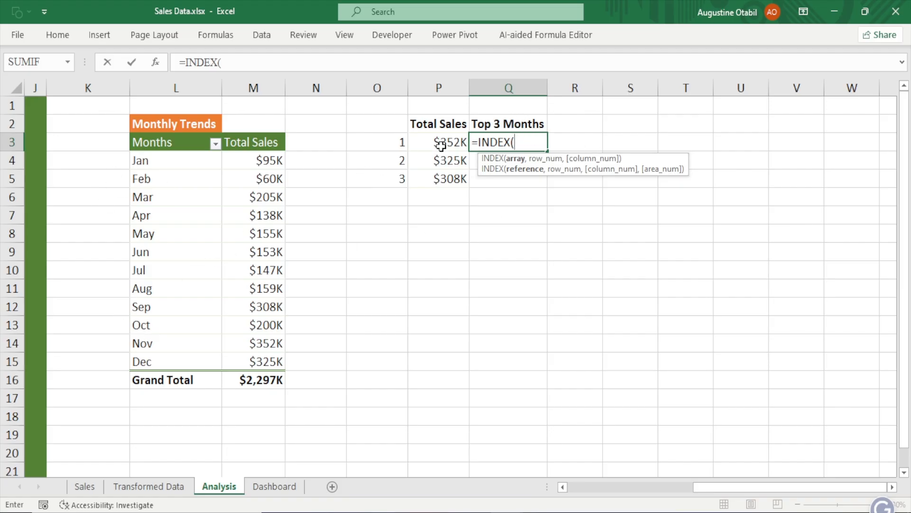
{"action": "left_click_drag", "start_coordinate": [248, 157], "coordinate": [247, 363]}
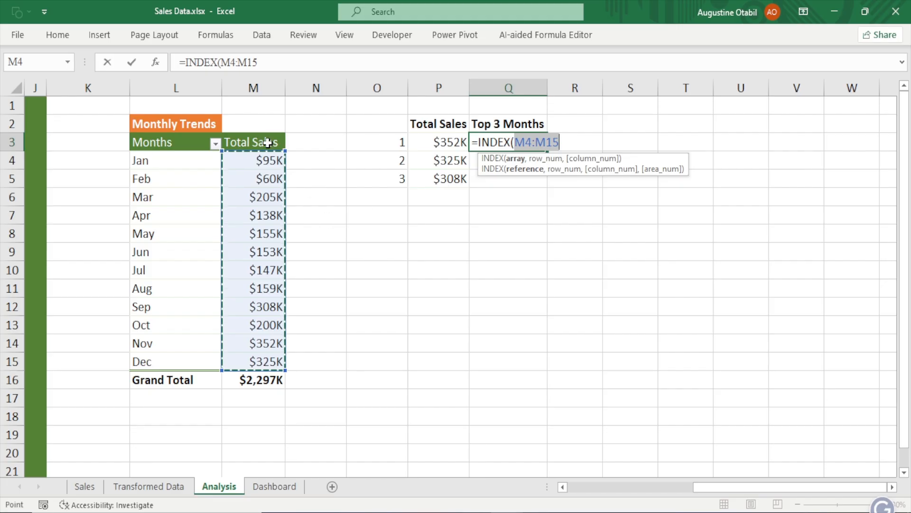
{"action": "key", "text": "F4"}
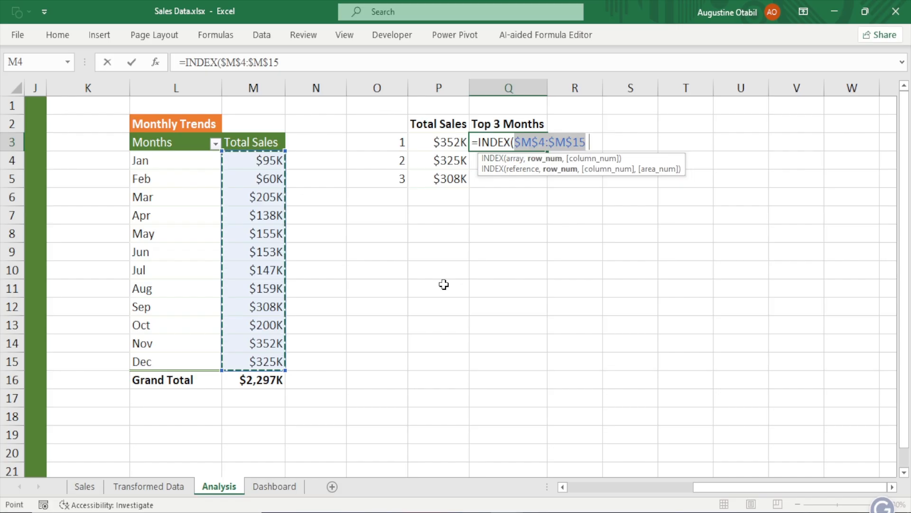
{"action": "type", "text": ","}
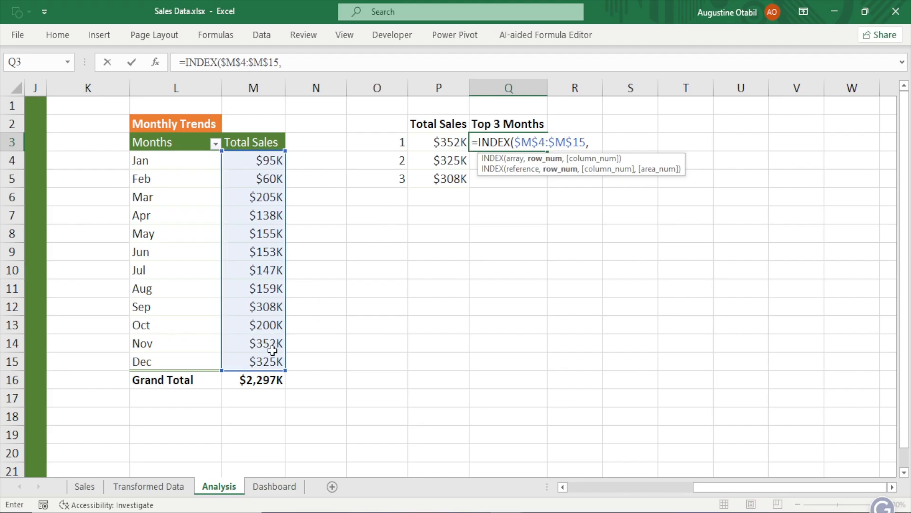
{"action": "type", "text": "11,"}
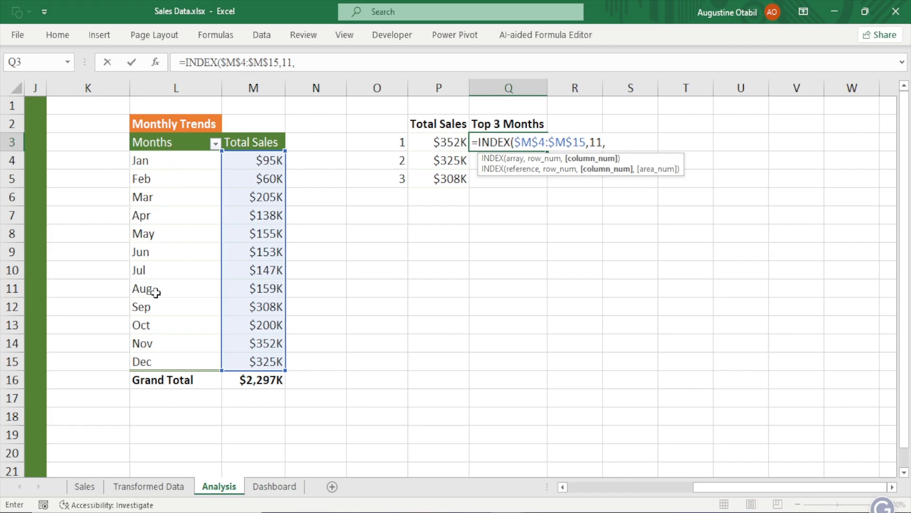
{"action": "type", "text": "1)"}
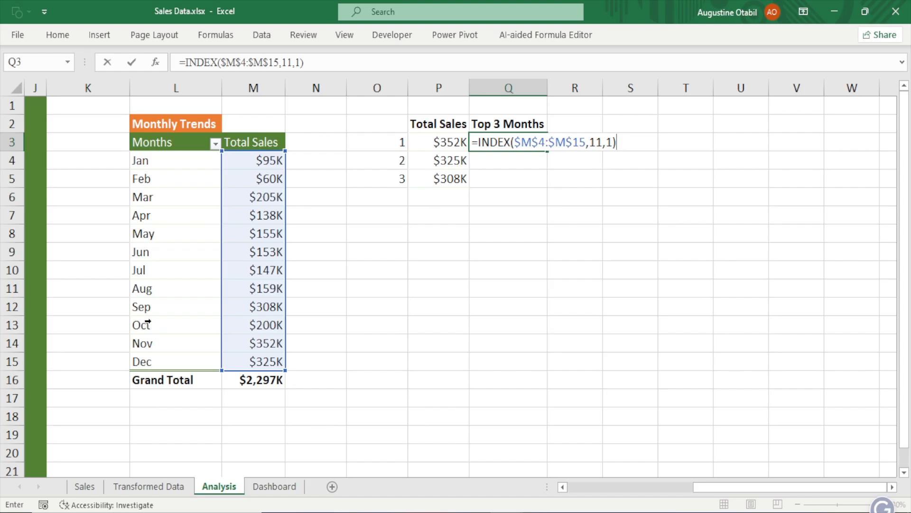
{"action": "key", "text": "Return"}
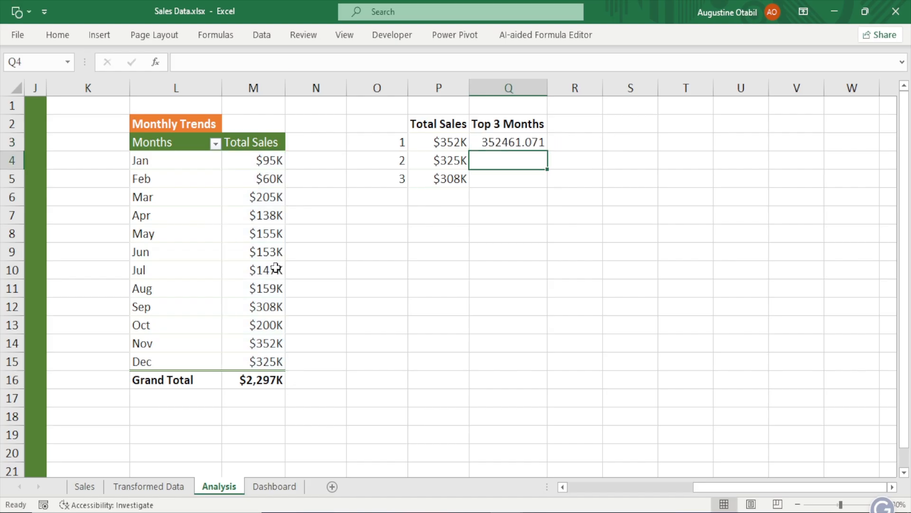
{"action": "left_click", "coordinate": [505, 146]}
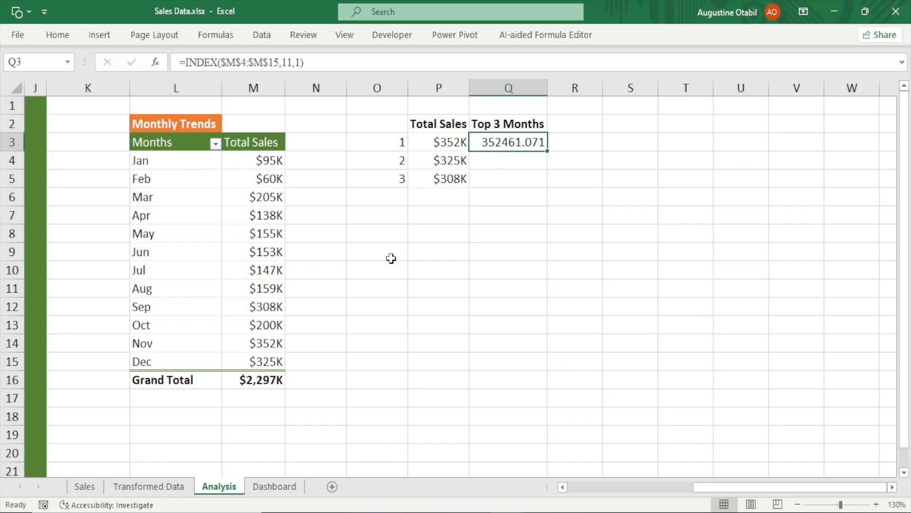
{"action": "left_click", "coordinate": [446, 142]}
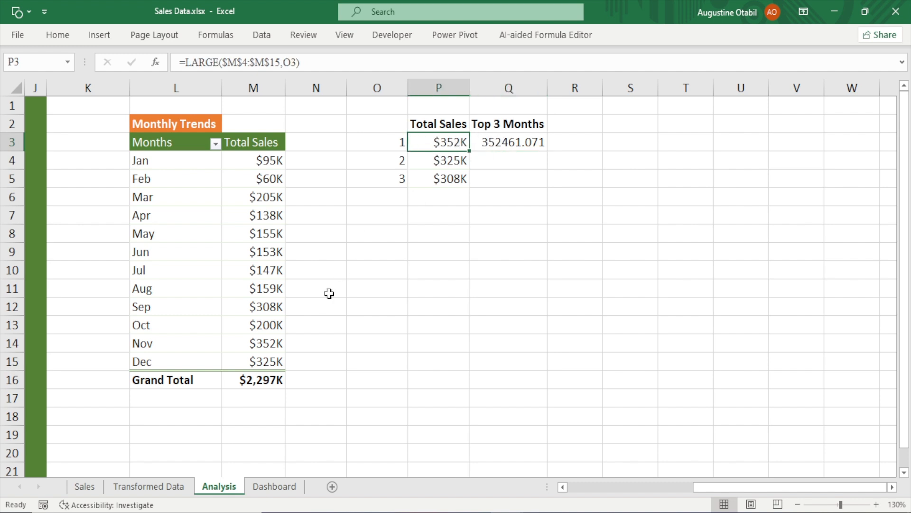
Clear Q3 and enter =INDEX($M$4:$M$15,MATCH(P3,M4:M15,0)) to look up the top total
{"action": "left_click", "coordinate": [270, 343]}
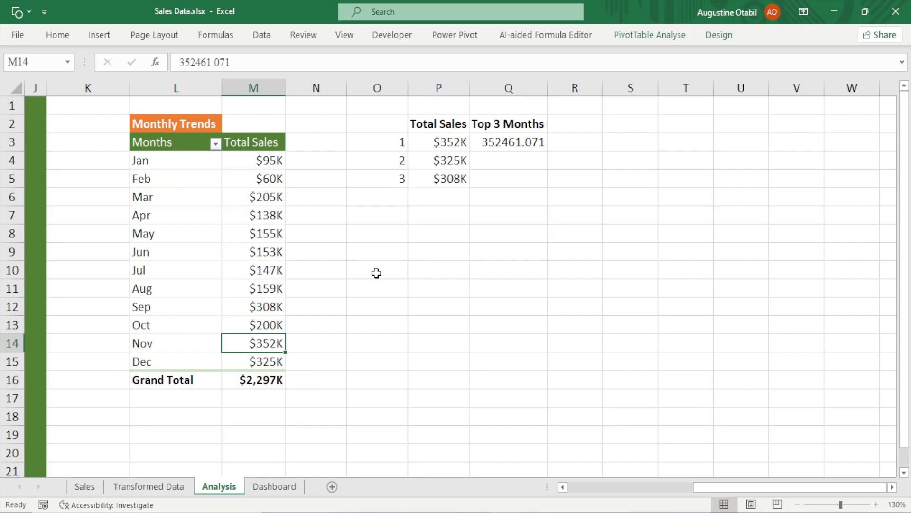
{"action": "left_click", "coordinate": [521, 144]}
{"action": "key", "text": "Delete"}
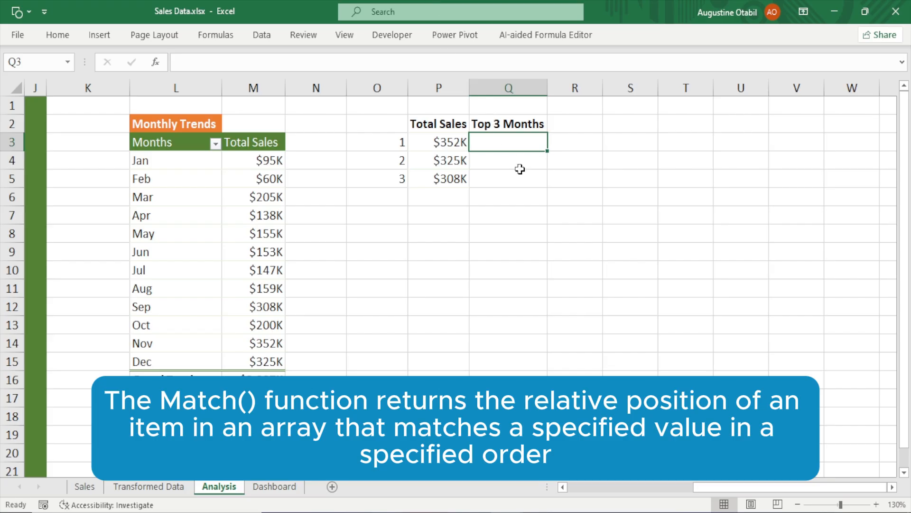
{"action": "type", "text": "="}
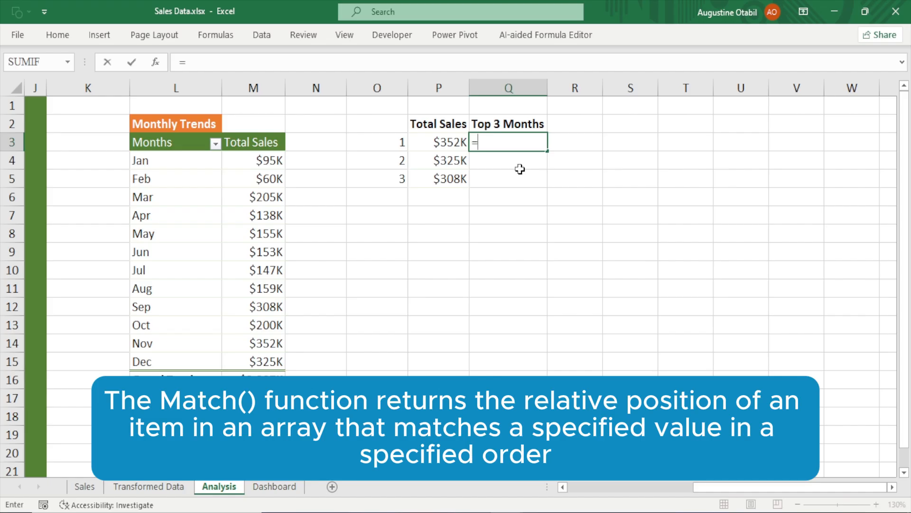
{"action": "type", "text": "index"}
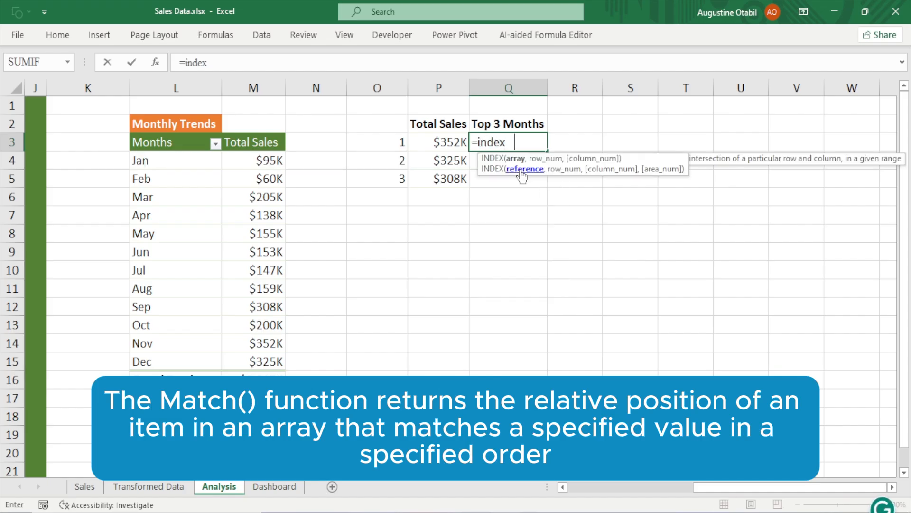
{"action": "key", "text": "Tab"}
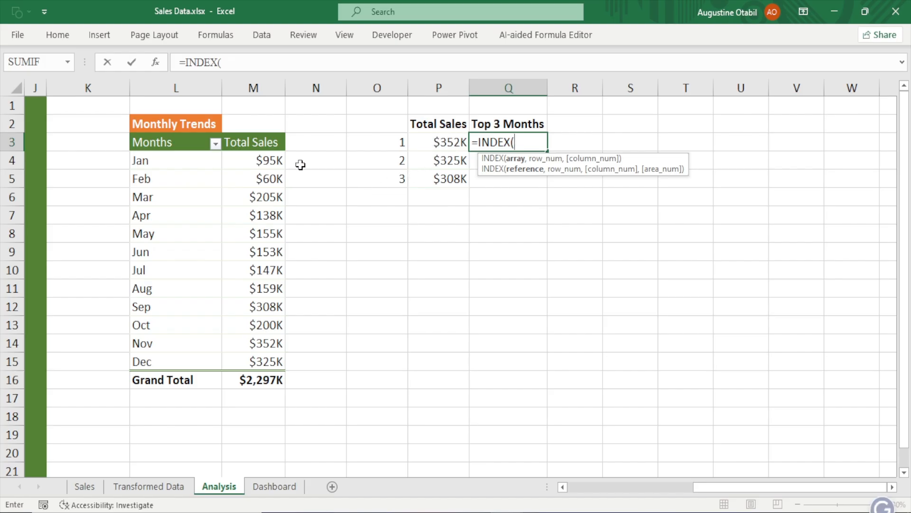
{"action": "left_click_drag", "start_coordinate": [264, 157], "coordinate": [267, 362]}
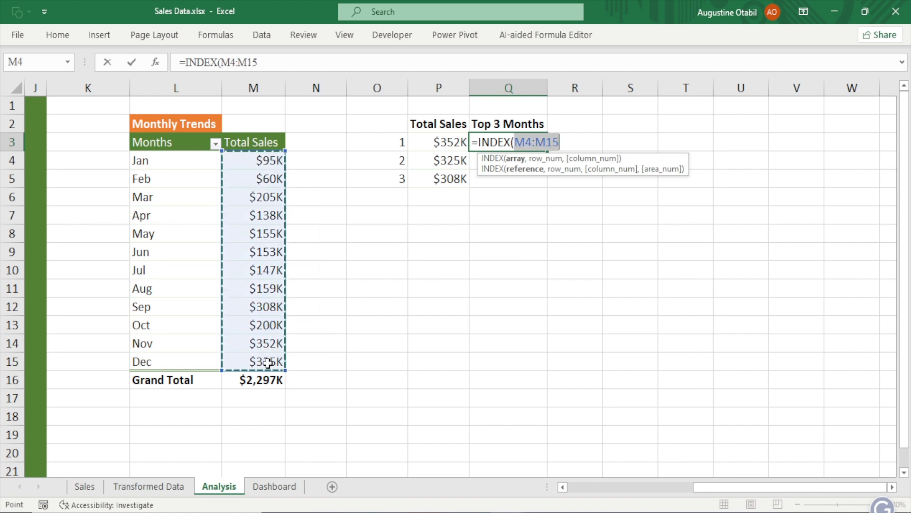
{"action": "key", "text": "F4"}
{"action": "type", "text": ","}
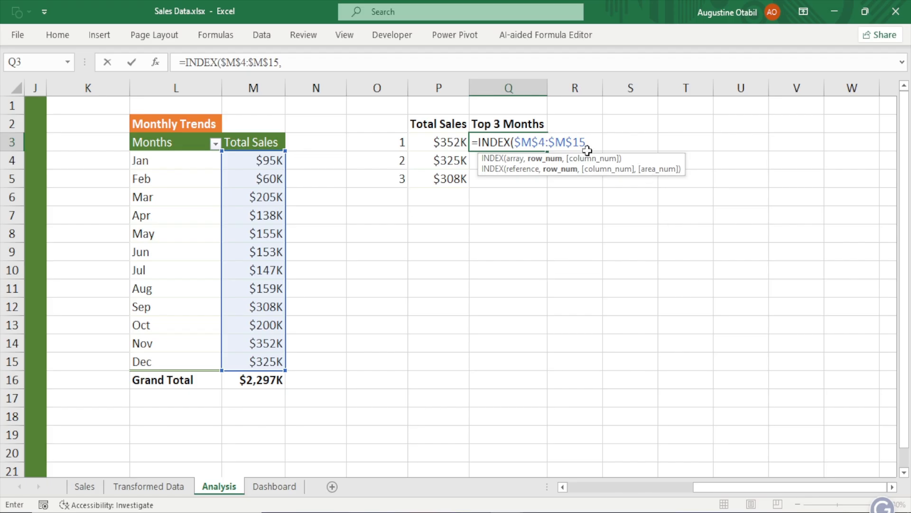
{"action": "type", "text": "11"}
{"action": "key", "text": "BackSpace"}
{"action": "key", "text": "BackSpace"}
{"action": "type", "text": "match"}
{"action": "key", "text": "Tab"}
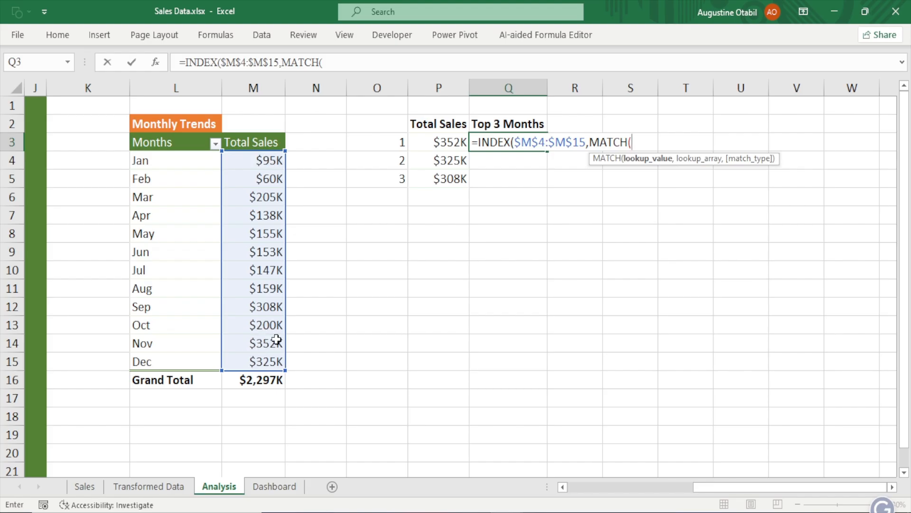
{"action": "left_click", "coordinate": [443, 142]}
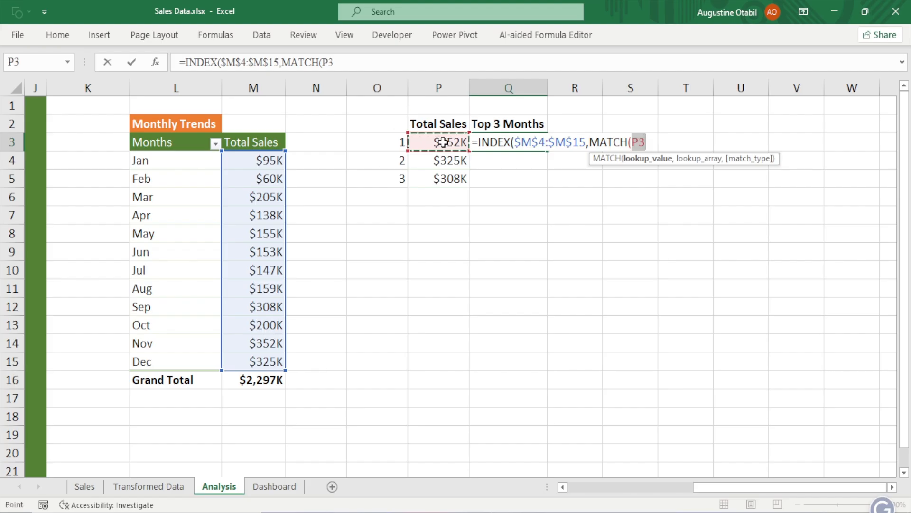
{"action": "type", "text": ","}
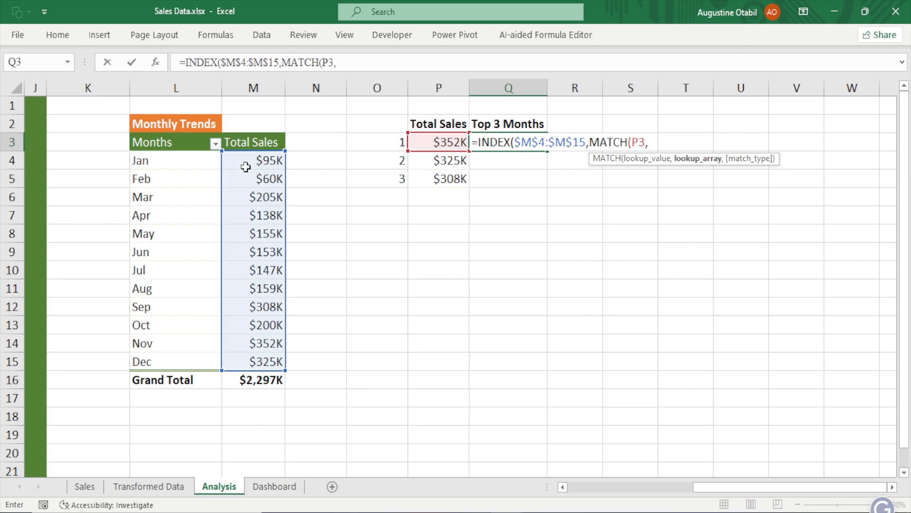
{"action": "left_click_drag", "start_coordinate": [251, 160], "coordinate": [266, 364]}
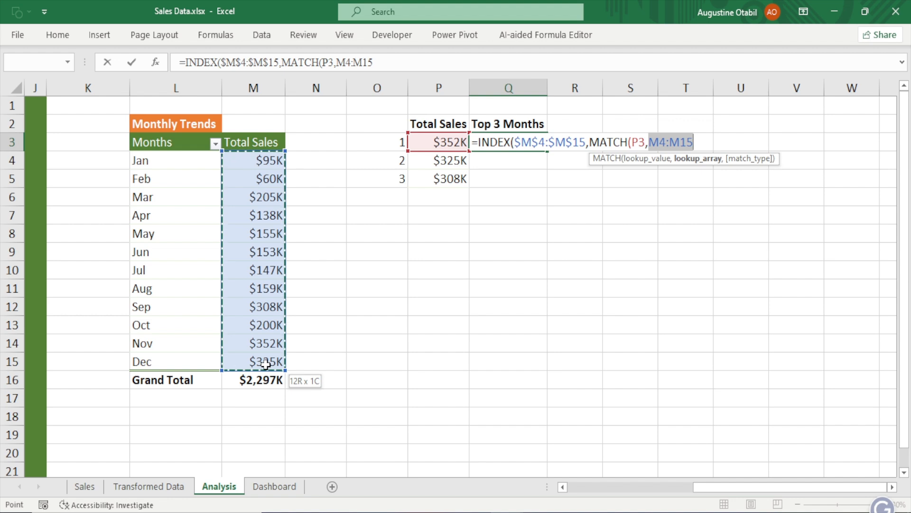
{"action": "left_click_drag", "start_coordinate": [266, 364], "coordinate": [265, 363]}
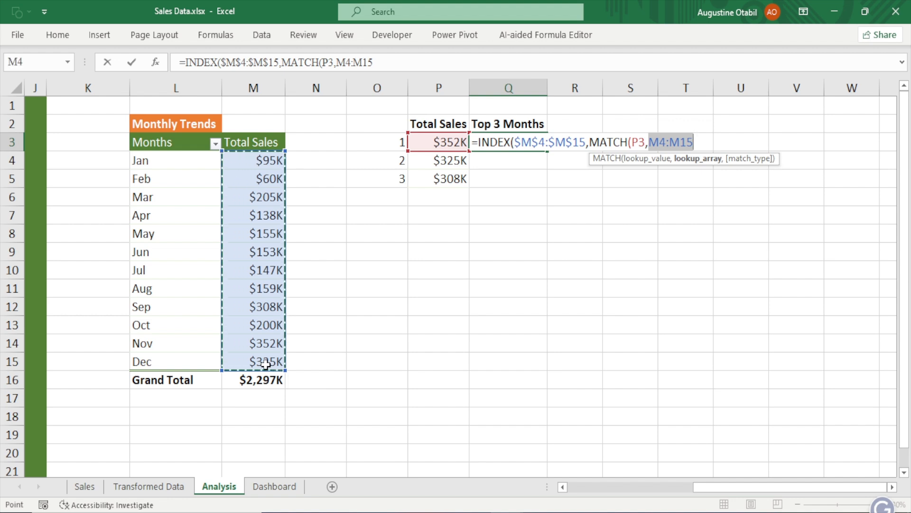
{"action": "type", "text": ","}
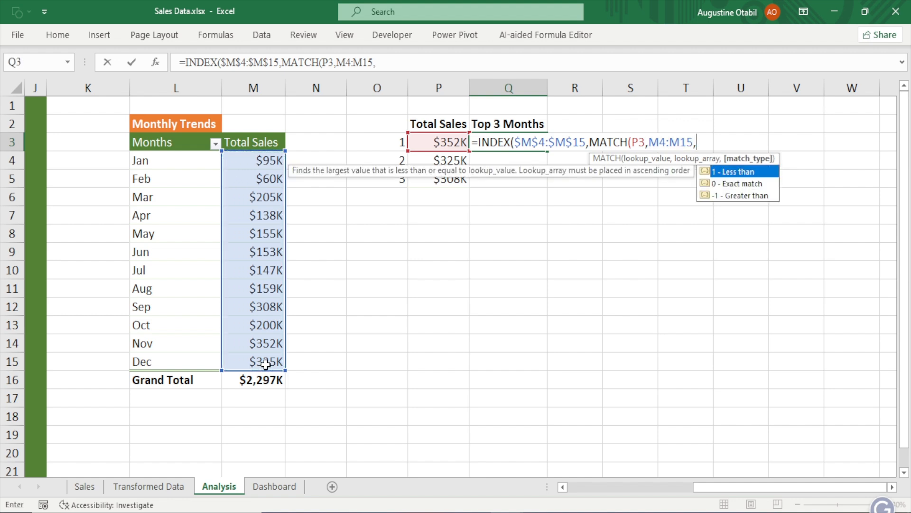
{"action": "double_click", "coordinate": [737, 184]}
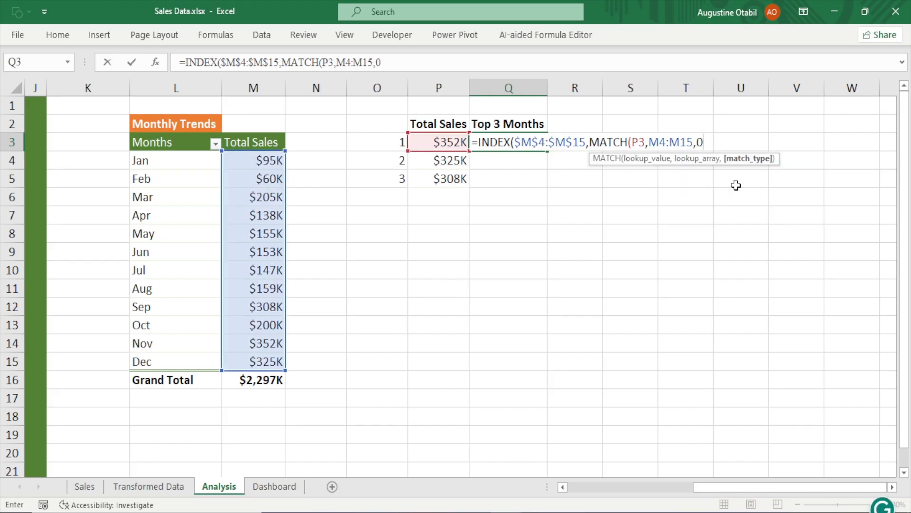
{"action": "type", "text": ")"}
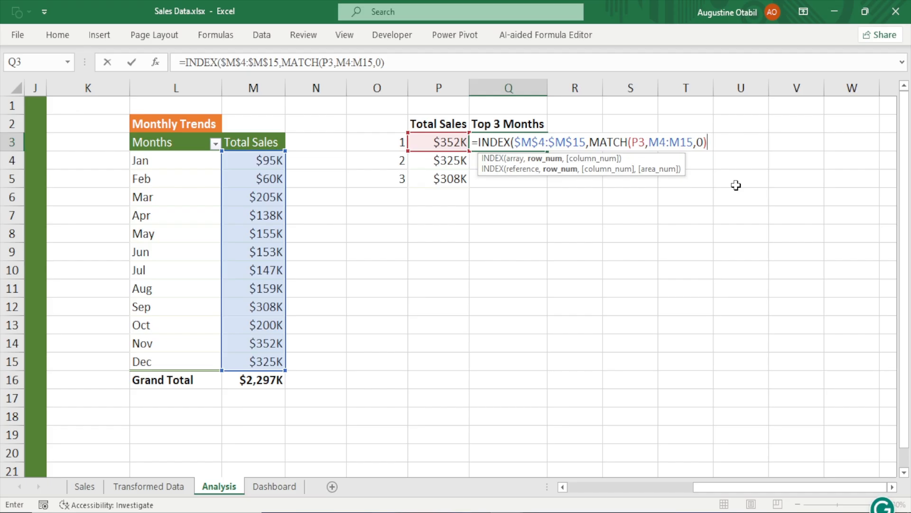
{"action": "type", "text": ")"}
{"action": "key", "text": "Return"}
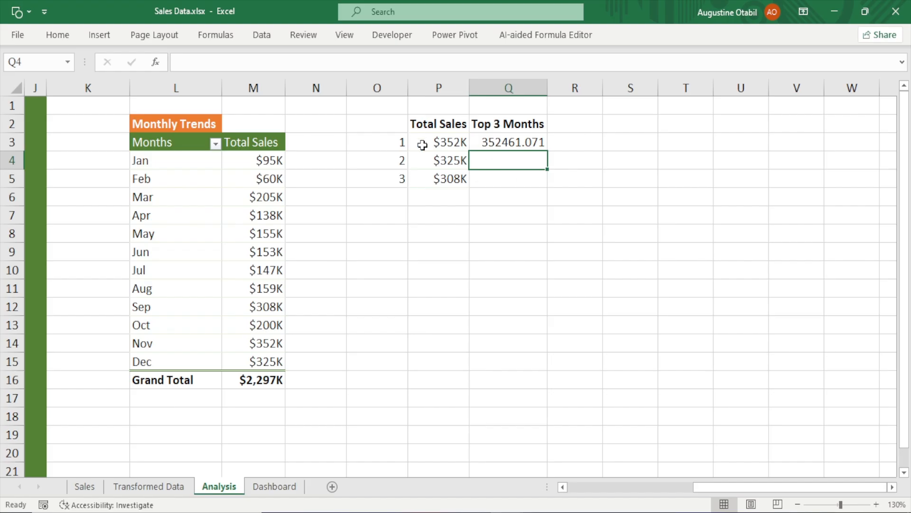
{"action": "double_click", "coordinate": [515, 142]}
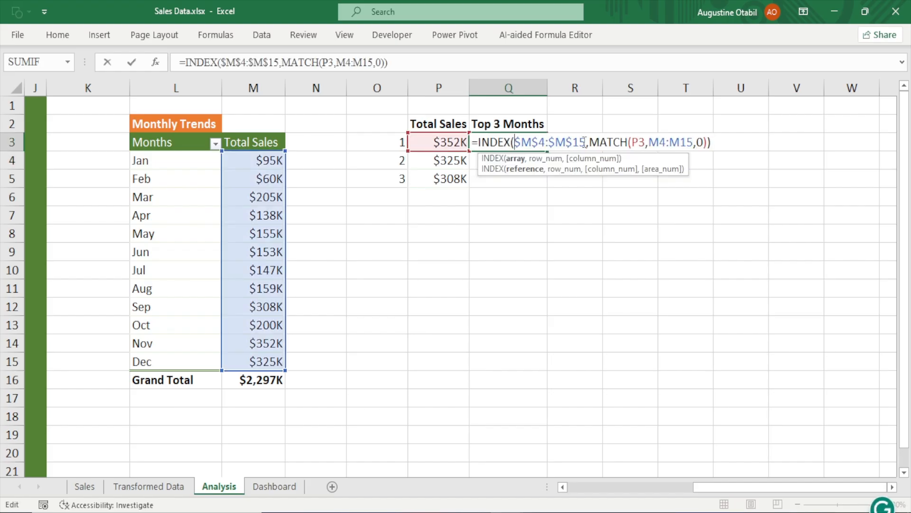
{"action": "left_click_drag", "start_coordinate": [587, 142], "coordinate": [514, 143]}
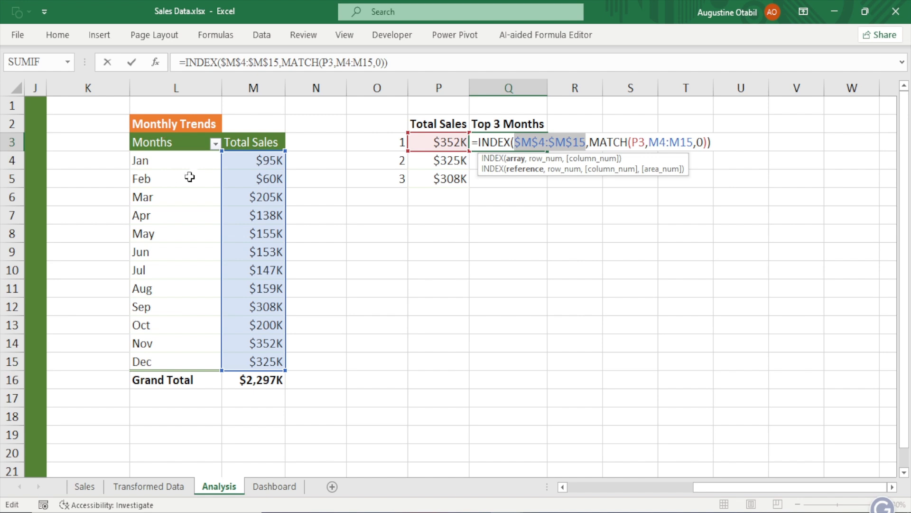
{"action": "left_click_drag", "start_coordinate": [223, 178], "coordinate": [198, 178]}
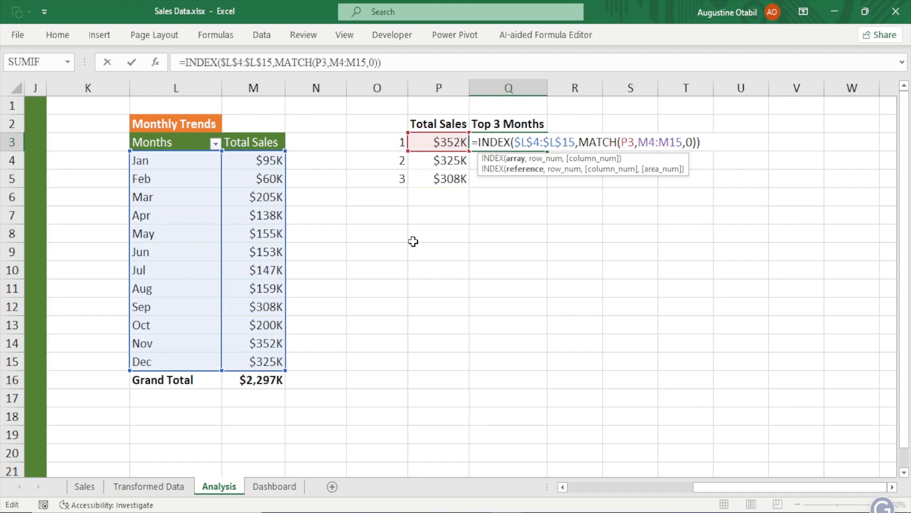
{"action": "key", "text": "Escape"}
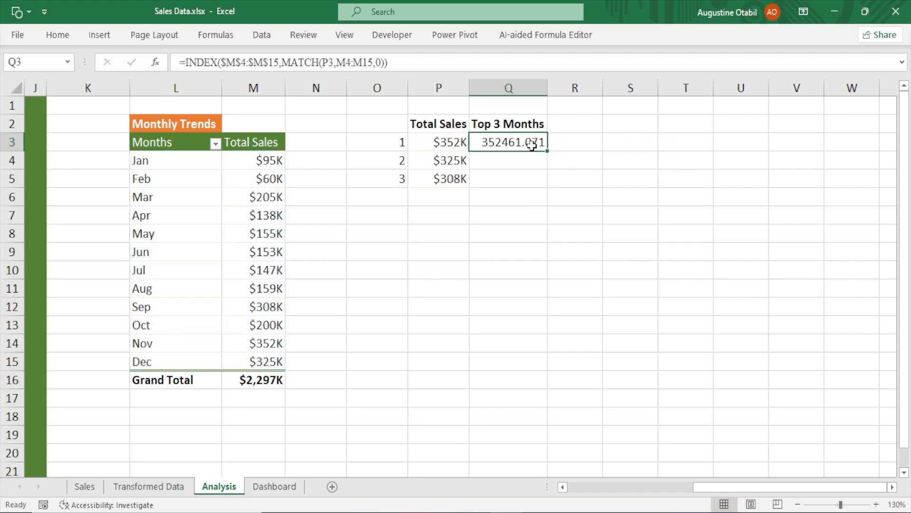
Replace Q3's formula with =INDEX($L$4:$L$15,MATCH(P3,M4:M15,0)) to return the month name of the top total
{"action": "key", "text": "Delete"}
{"action": "type", "text": "=in"}
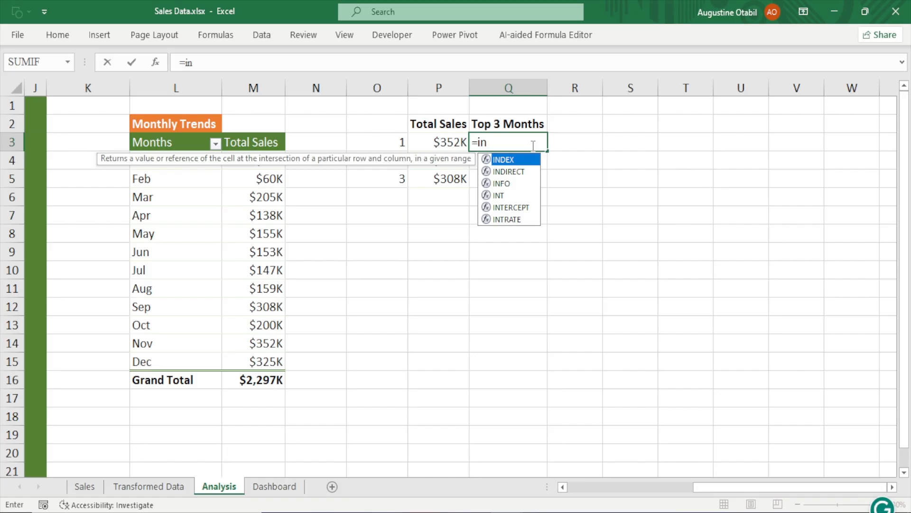
{"action": "key", "text": "Tab"}
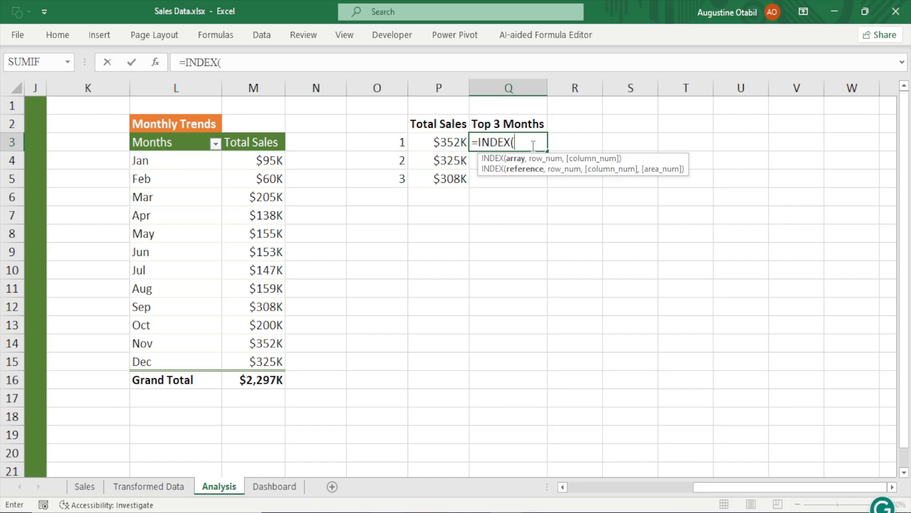
{"action": "left_click_drag", "start_coordinate": [164, 161], "coordinate": [150, 365]}
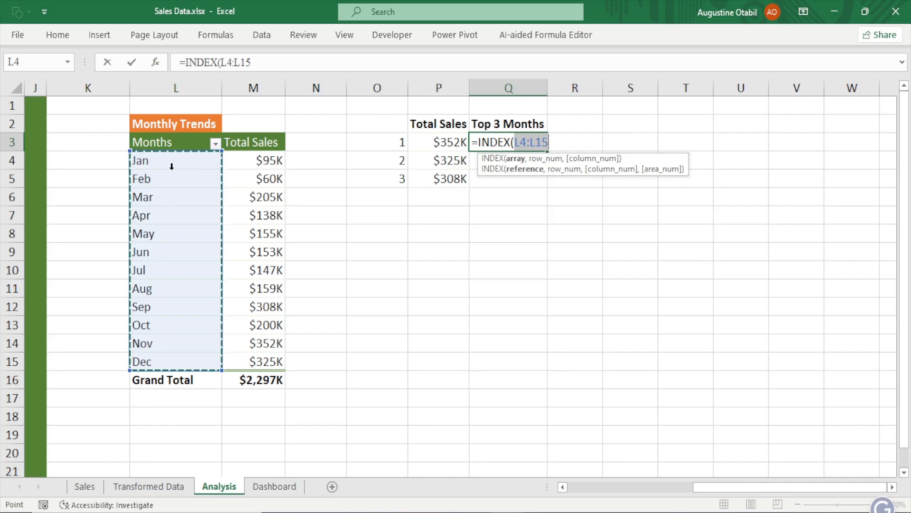
{"action": "key", "text": "F4"}
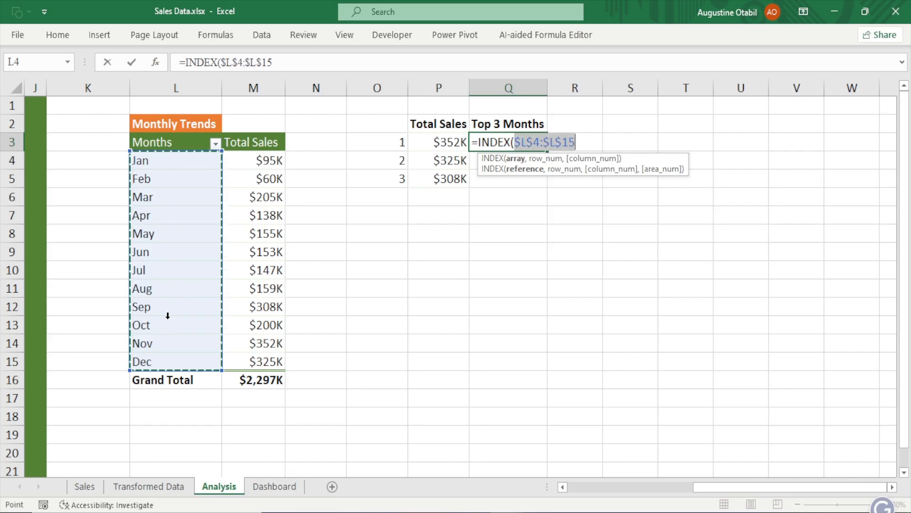
{"action": "type", "text": ","}
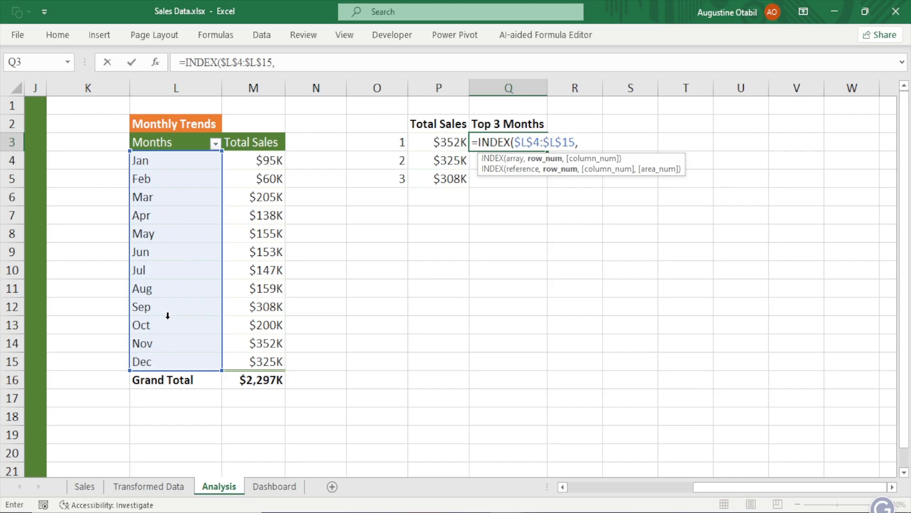
{"action": "type", "text": "mat"}
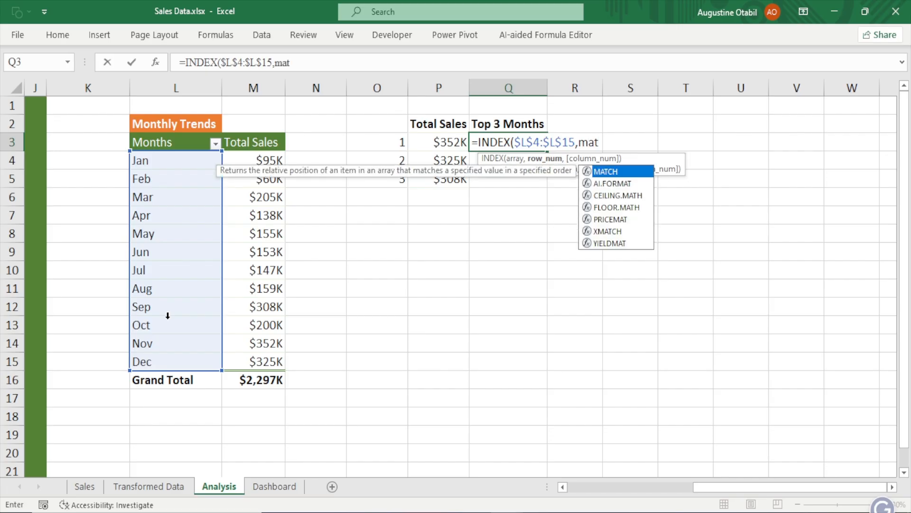
{"action": "key", "text": "Tab"}
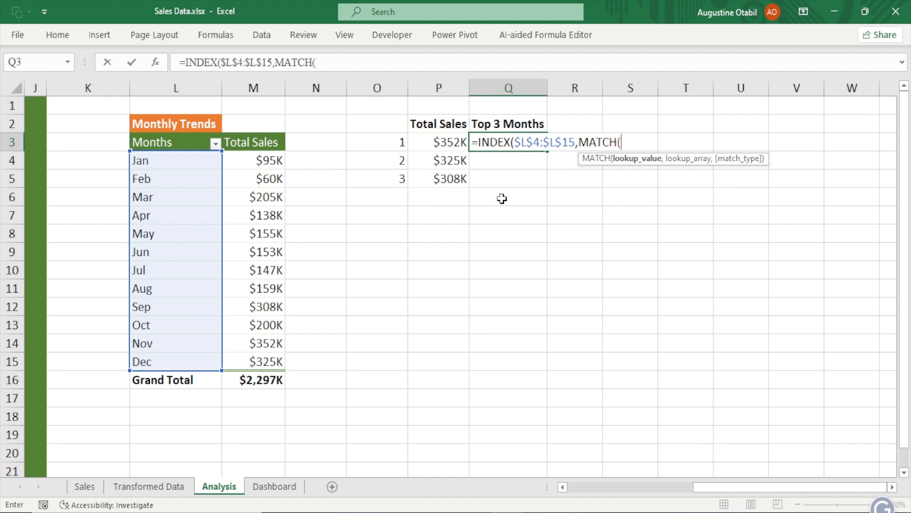
{"action": "left_click", "coordinate": [454, 142]}
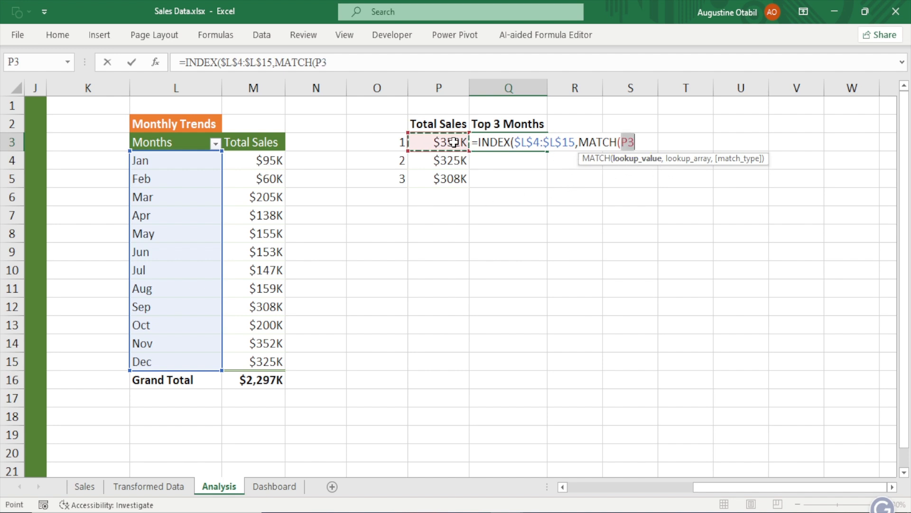
{"action": "type", "text": ","}
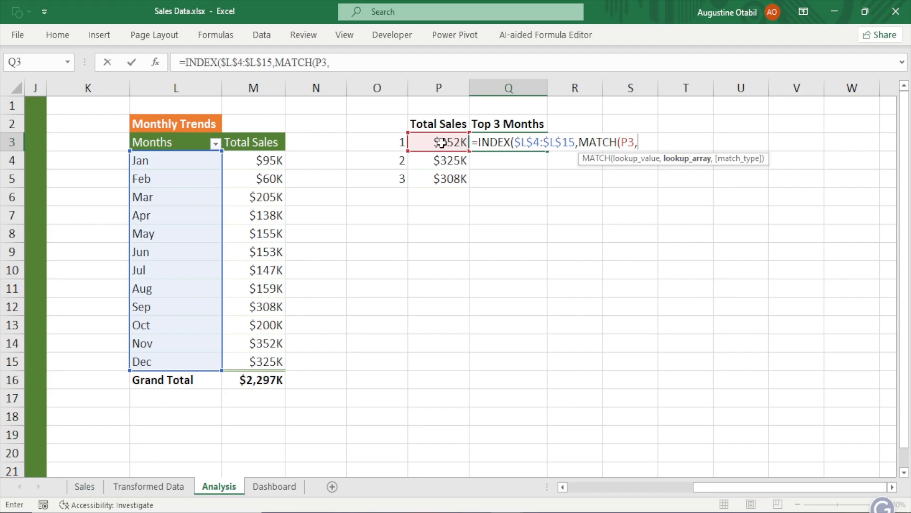
{"action": "left_click_drag", "start_coordinate": [259, 159], "coordinate": [262, 373]}
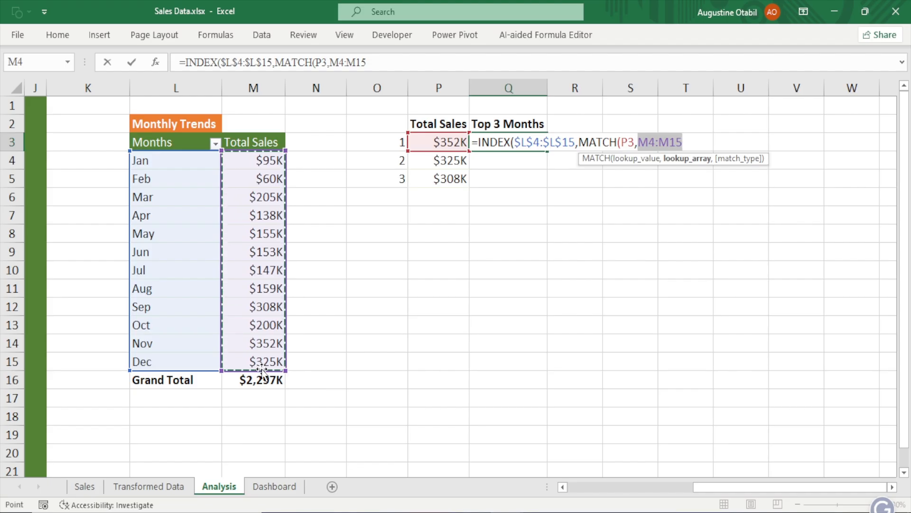
{"action": "type", "text": ","}
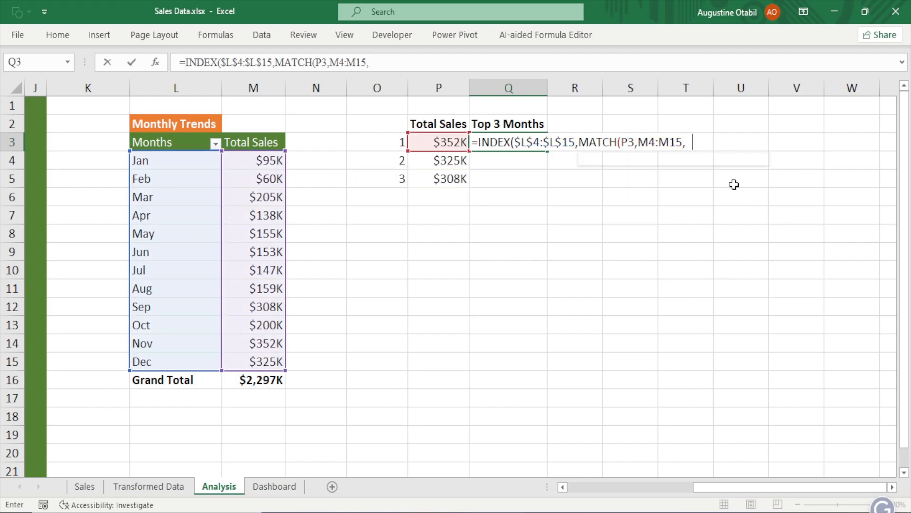
{"action": "type", "text": "0)"}
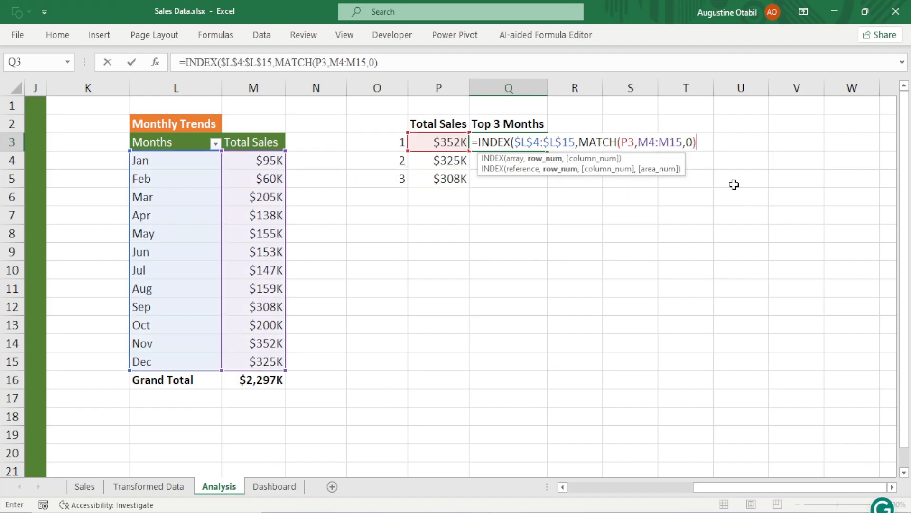
{"action": "type", "text": ")"}
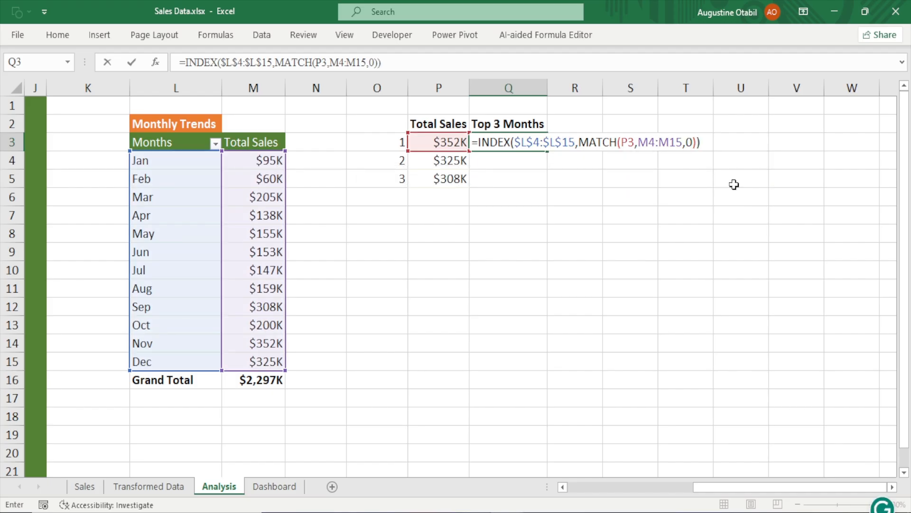
{"action": "key", "text": "Return"}
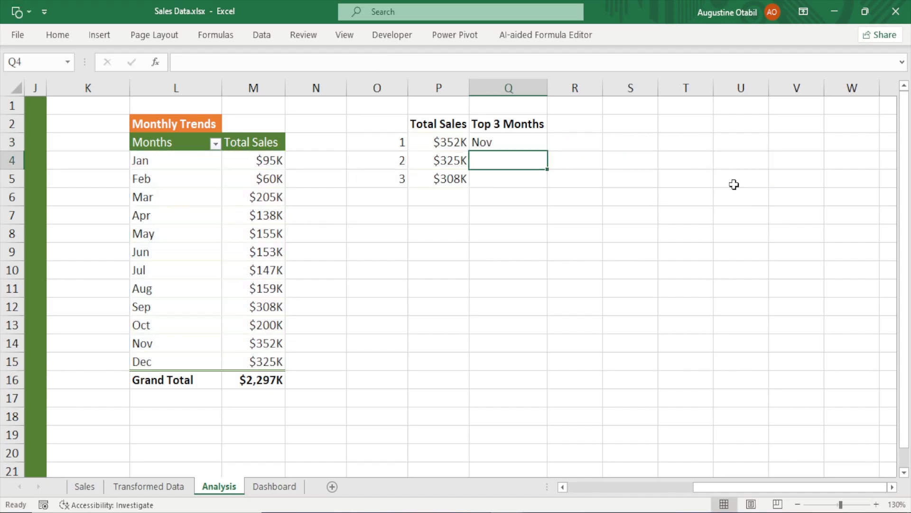
{"action": "left_click", "coordinate": [494, 141]}
{"action": "left_click", "coordinate": [450, 141]}
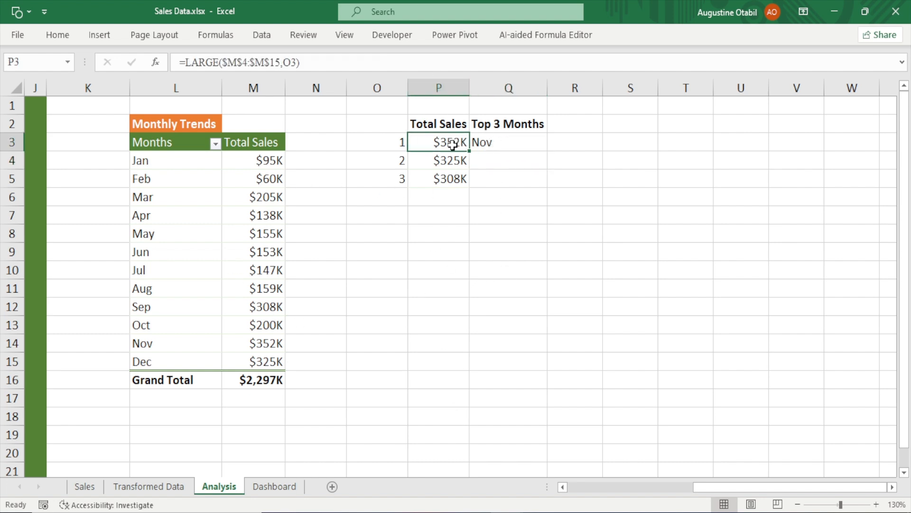
Copy Q3's month lookup formula down through Q5 for the second and third ranked totals
{"action": "left_click", "coordinate": [506, 143]}
{"action": "left_click", "coordinate": [160, 346]}
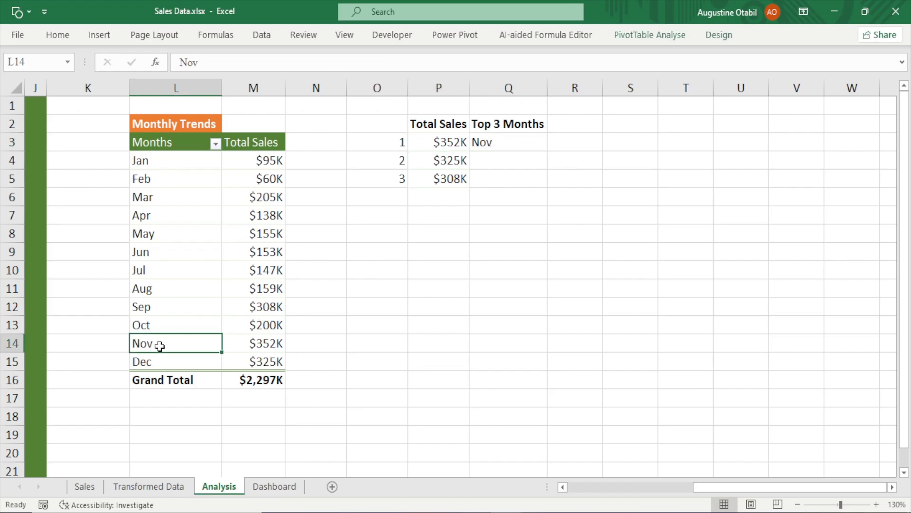
{"action": "left_click", "coordinate": [240, 344]}
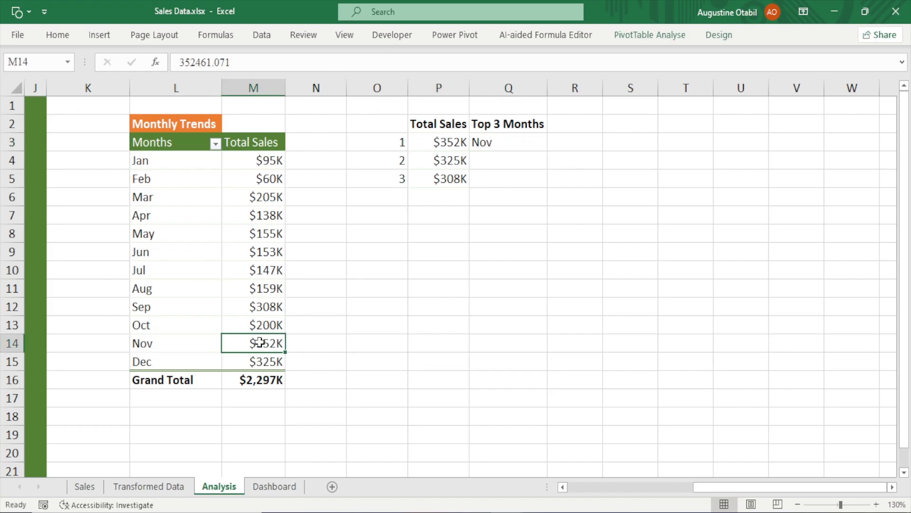
{"action": "left_click", "coordinate": [170, 345]}
{"action": "left_click", "coordinate": [527, 139]}
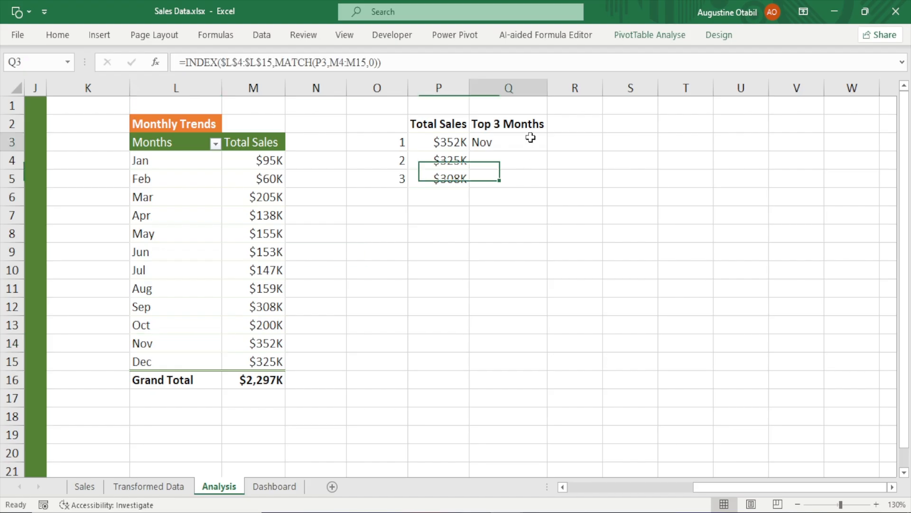
{"action": "left_click_drag", "start_coordinate": [546, 153], "coordinate": [540, 179]}
{"action": "left_click", "coordinate": [496, 164]}
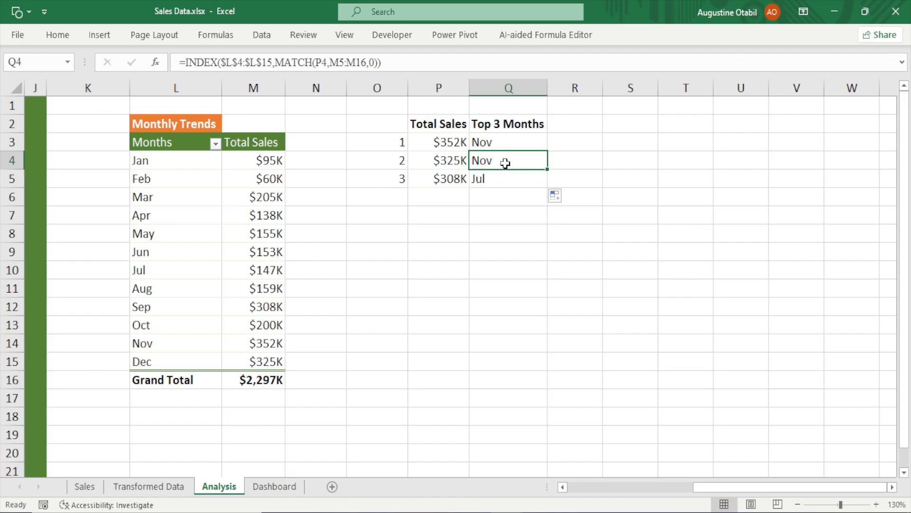
Edit Q3's formula to make the MATCH lookup range absolute as $M$4:$M$15
{"action": "double_click", "coordinate": [505, 163]}
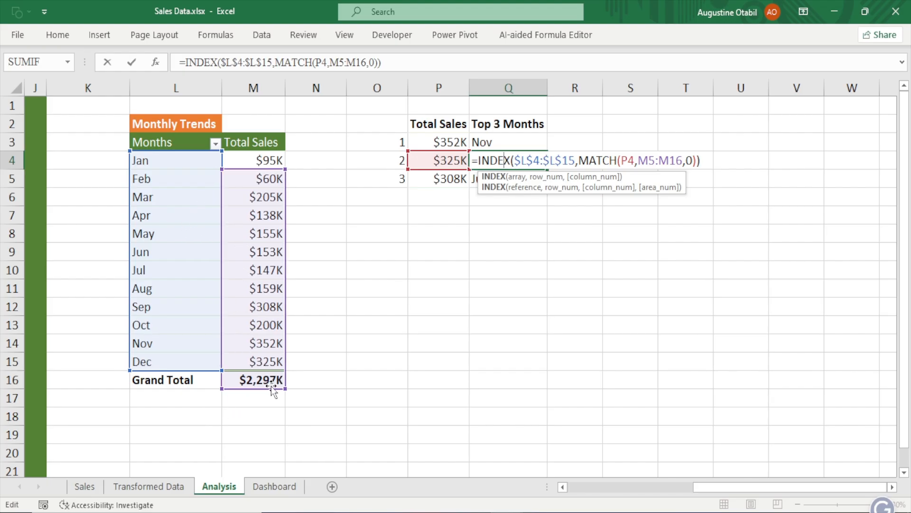
{"action": "left_click", "coordinate": [508, 142]}
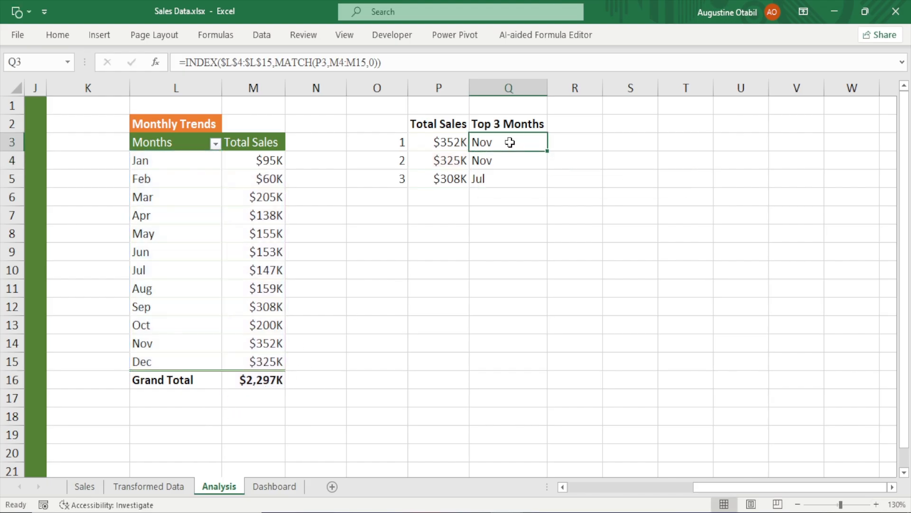
{"action": "double_click", "coordinate": [511, 142]}
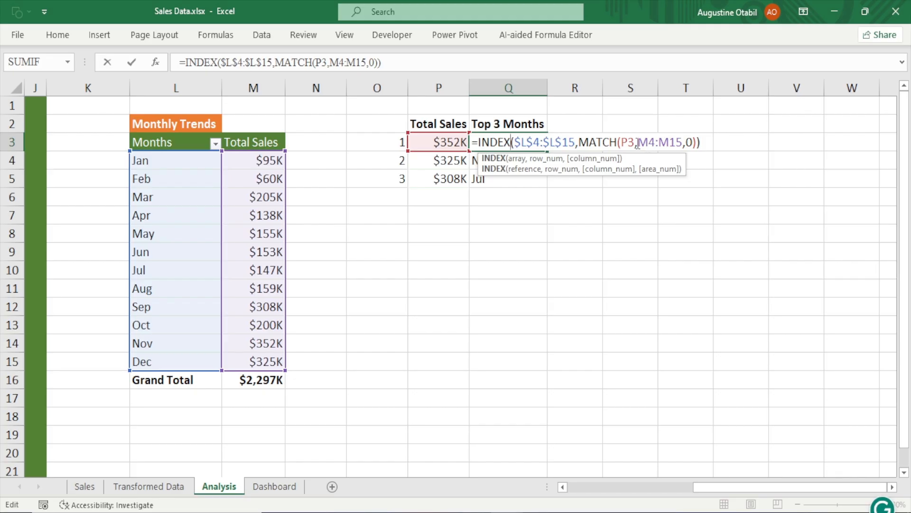
{"action": "left_click_drag", "start_coordinate": [637, 144], "coordinate": [682, 139]}
{"action": "key", "text": "F4"}
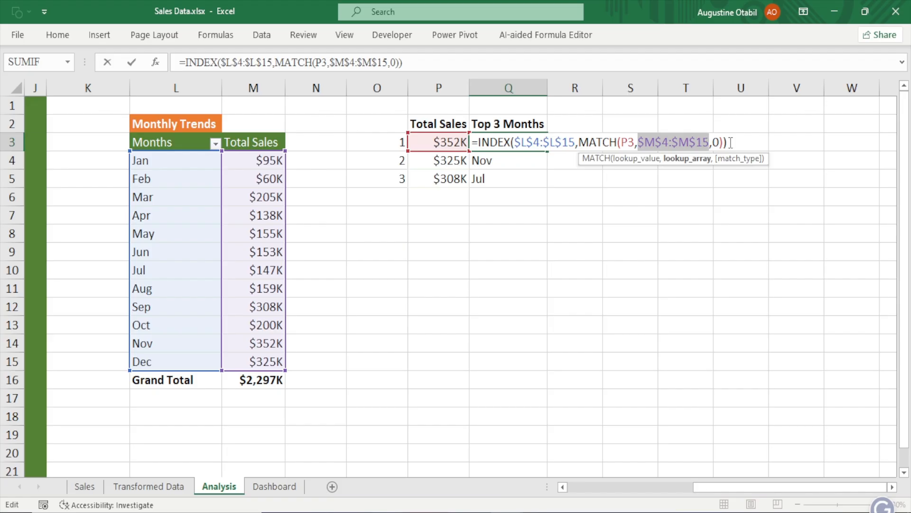
Confirm Q3's absolute-range formula and fill it down through Q5 for the second and third ranked totals
{"action": "key", "text": "Return"}
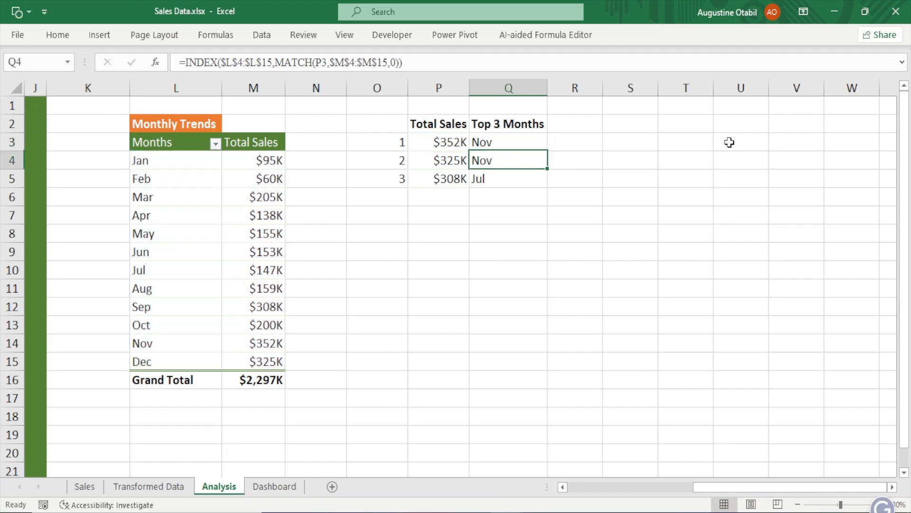
{"action": "left_click", "coordinate": [534, 144]}
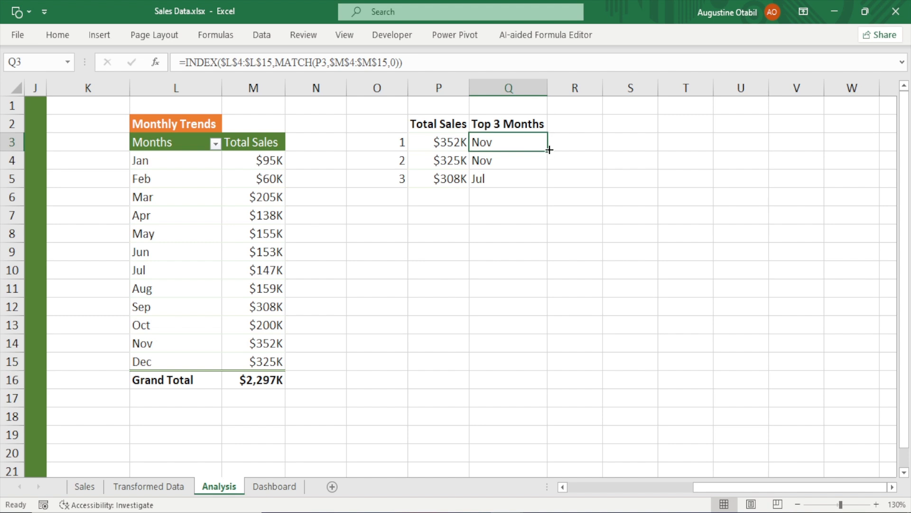
{"action": "left_click_drag", "start_coordinate": [548, 151], "coordinate": [549, 187]}
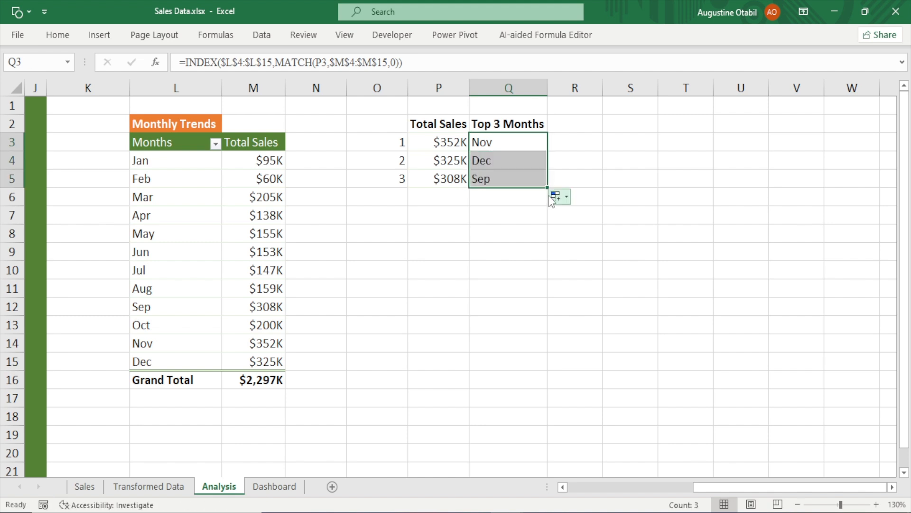
Inspect the month lookup formulas in Q3, Q4 and Q5 one by one
{"action": "double_click", "coordinate": [513, 147]}
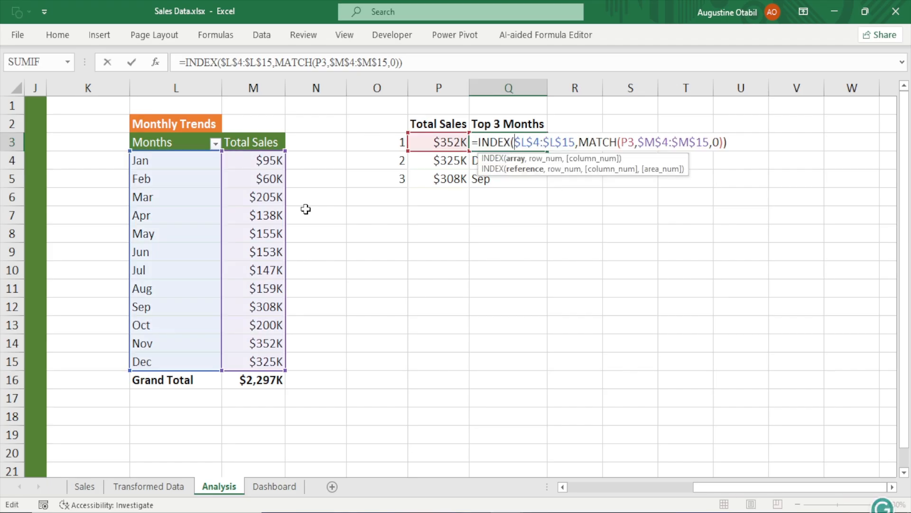
{"action": "key", "text": "Return"}
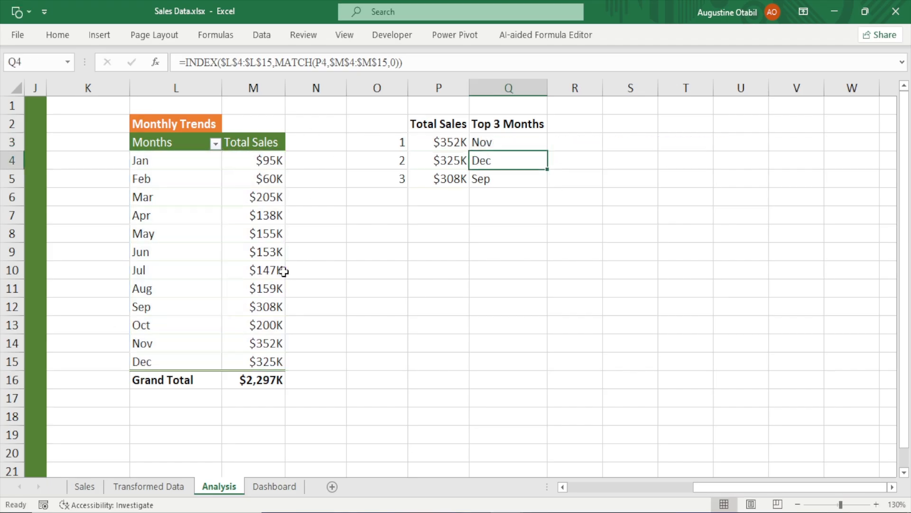
{"action": "double_click", "coordinate": [521, 164]}
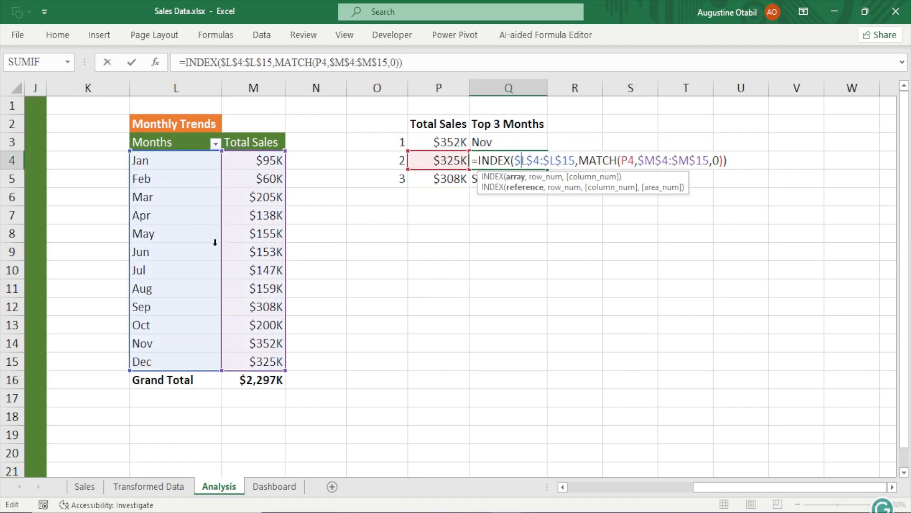
{"action": "key", "text": "Return"}
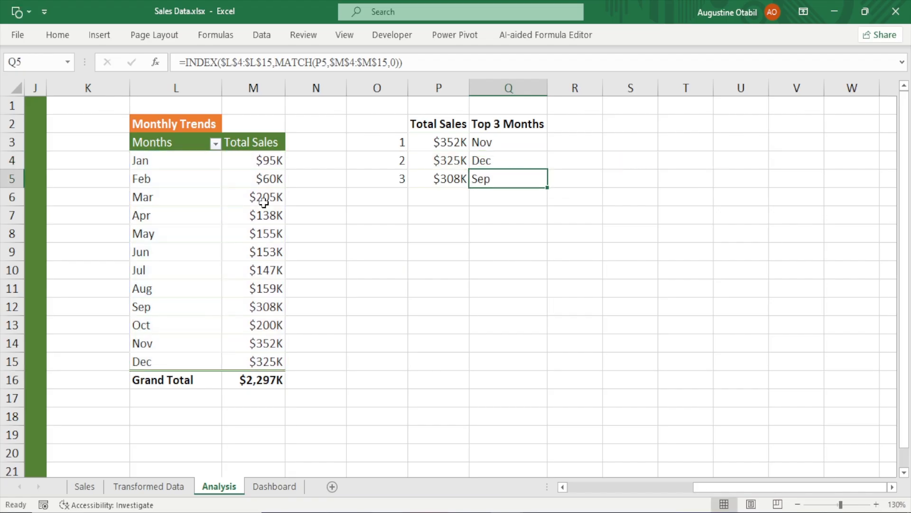
{"action": "double_click", "coordinate": [489, 177]}
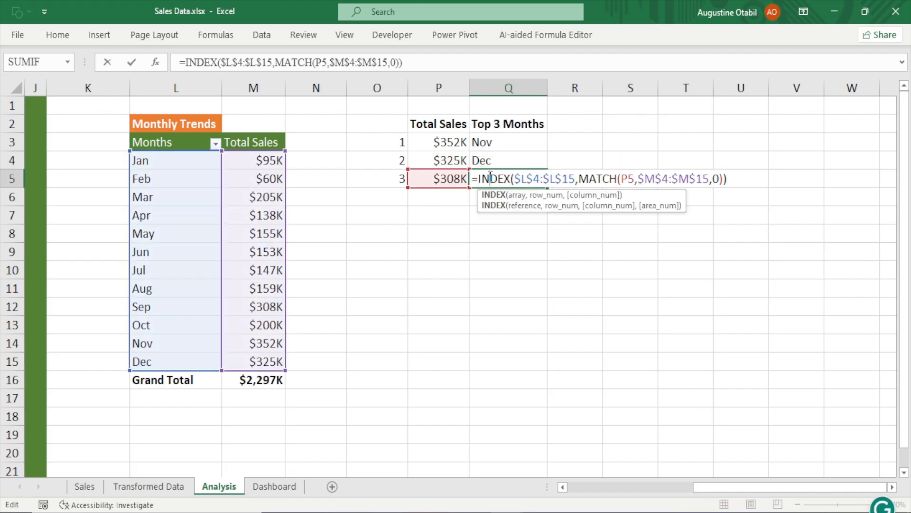
{"action": "key", "text": "Return"}
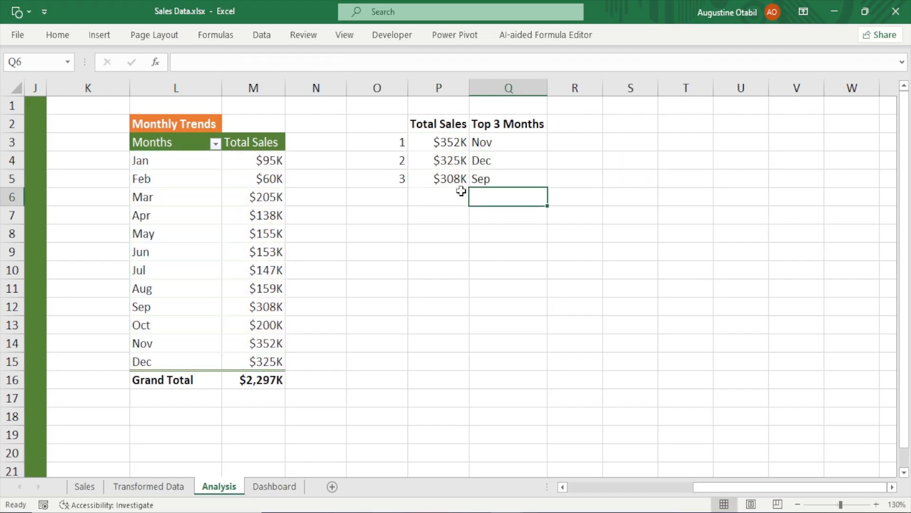
Compare the ranked totals and months against the matching rows of the Monthly Trends table
{"action": "left_click", "coordinate": [450, 162]}
{"action": "left_click", "coordinate": [490, 160]}
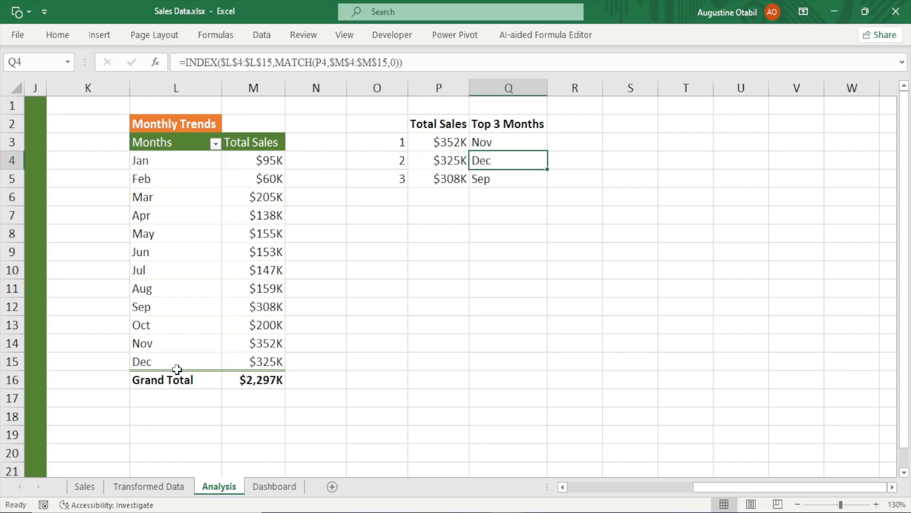
{"action": "left_click", "coordinate": [246, 361]}
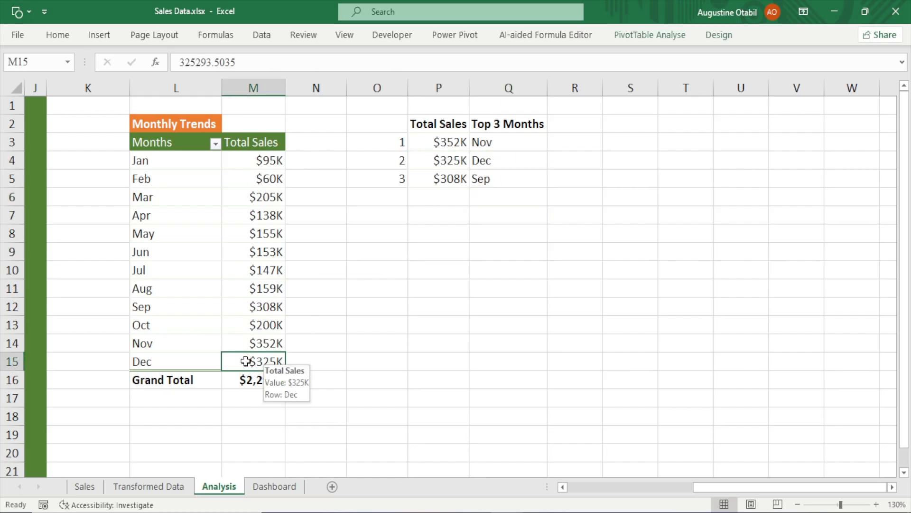
{"action": "left_click", "coordinate": [198, 362]}
{"action": "left_click", "coordinate": [449, 180]}
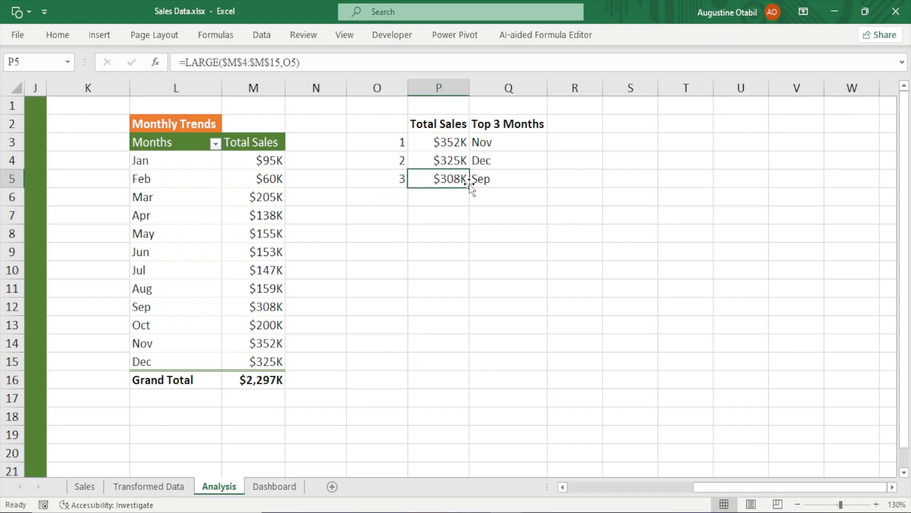
{"action": "left_click", "coordinate": [500, 184]}
{"action": "left_click", "coordinate": [269, 307]}
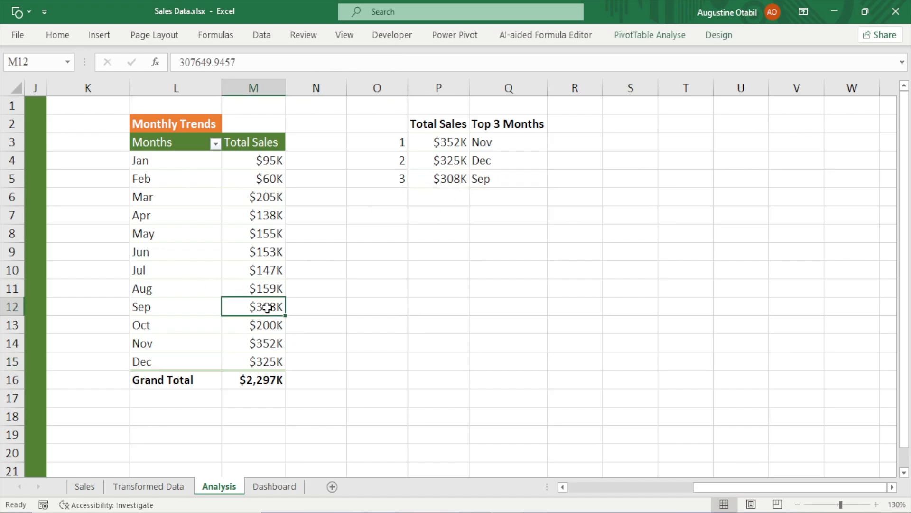
{"action": "left_click", "coordinate": [176, 308]}
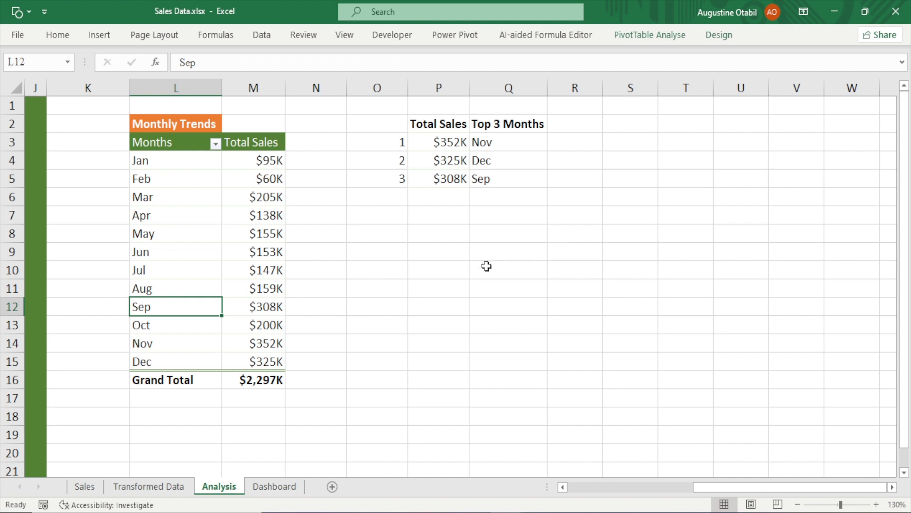
{"action": "left_click", "coordinate": [442, 237]}
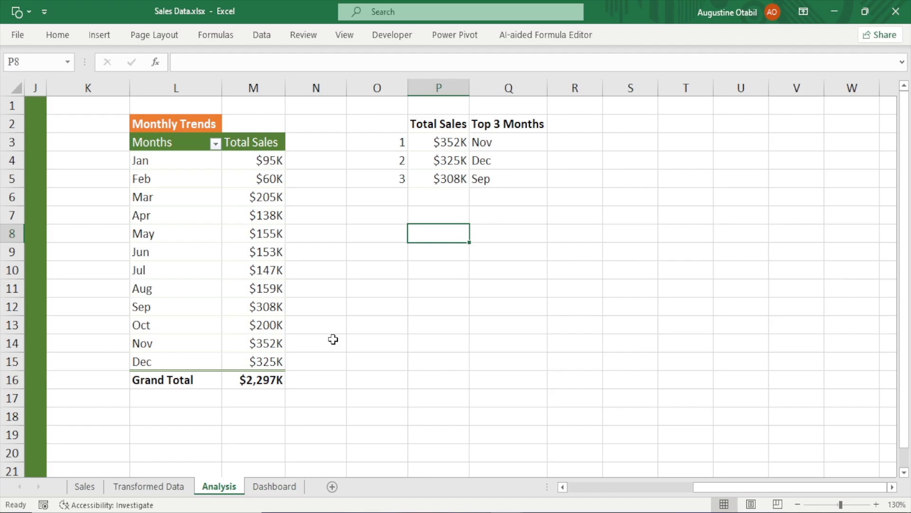
On the Dashboard sheet, draw a small rounded rectangle in the upper-left corner of the sales chart
{"action": "left_click", "coordinate": [274, 486]}
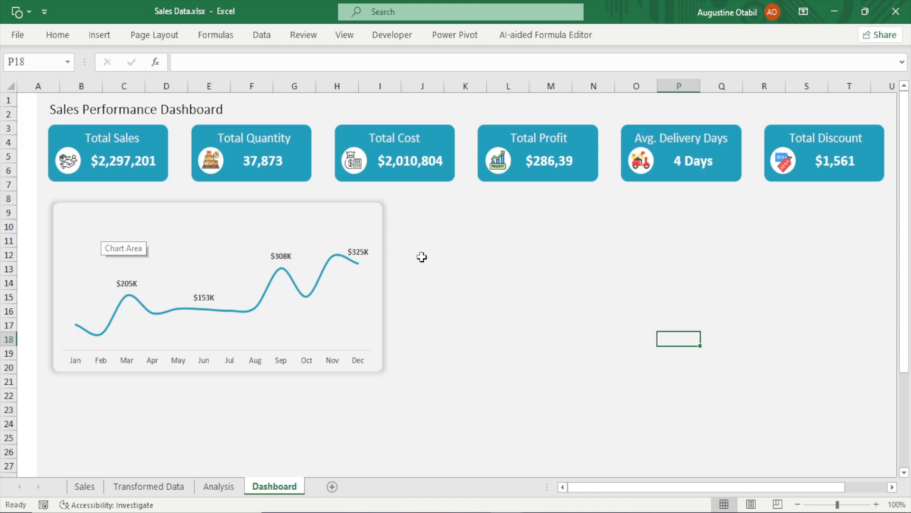
{"action": "left_click", "coordinate": [93, 38]}
{"action": "left_click", "coordinate": [163, 93]}
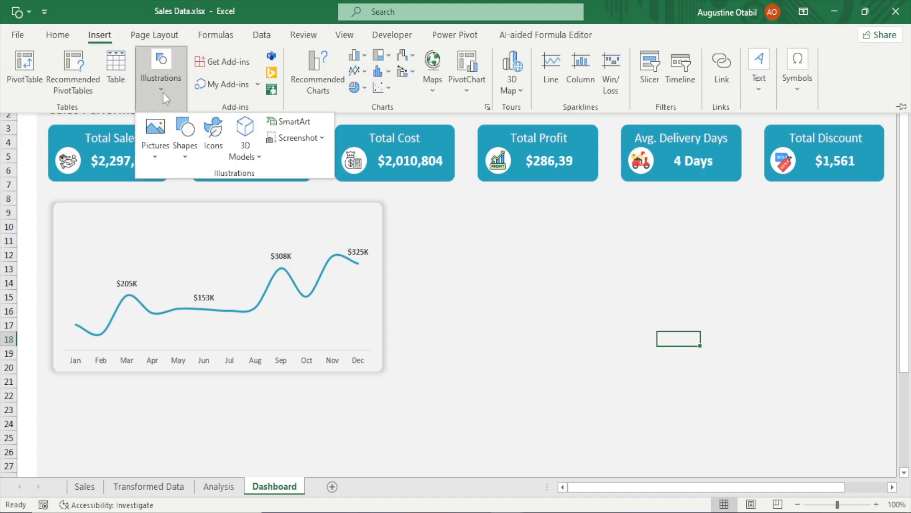
{"action": "left_click", "coordinate": [189, 151]}
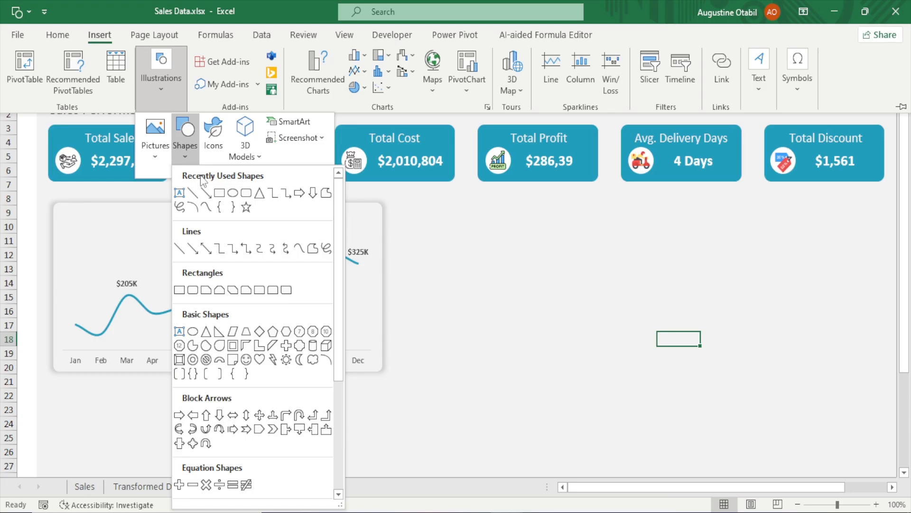
{"action": "left_click", "coordinate": [246, 193]}
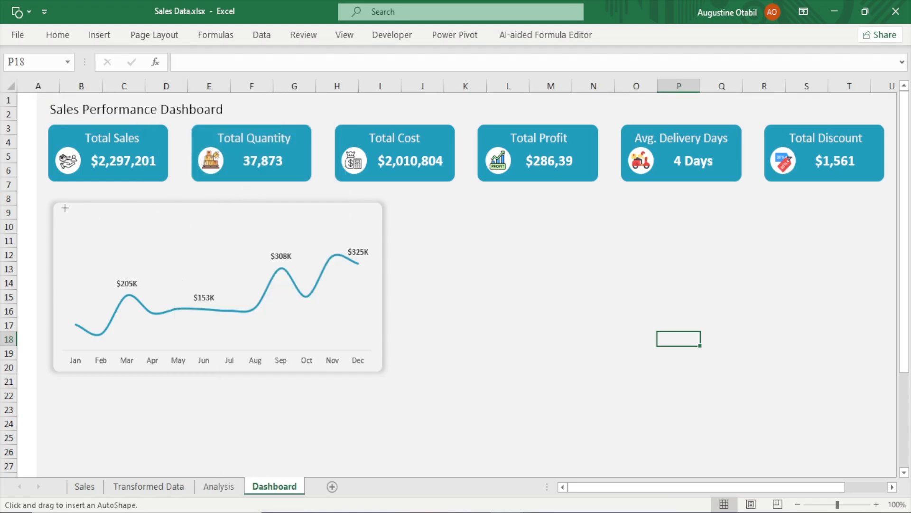
{"action": "left_click_drag", "start_coordinate": [65, 208], "coordinate": [133, 232]}
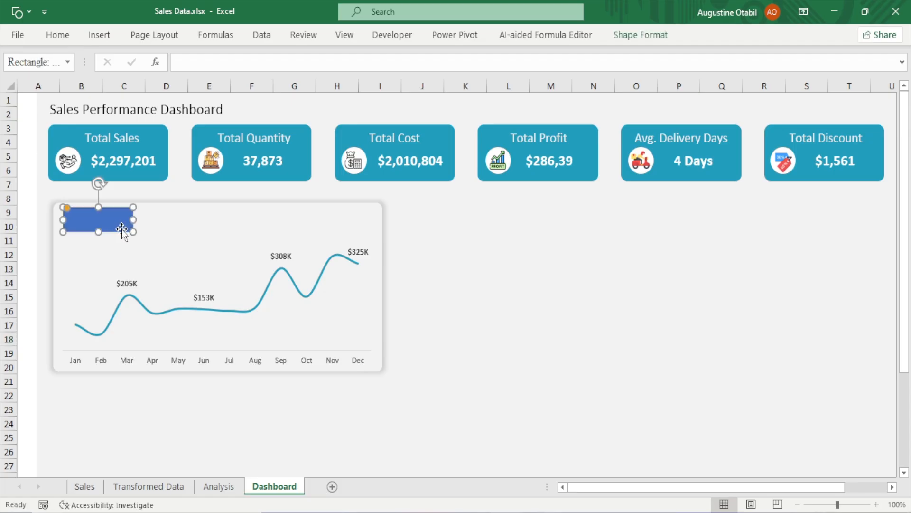
Format the rectangle with no outline and the recently used teal fill colour
{"action": "key", "text": "ctrl+1"}
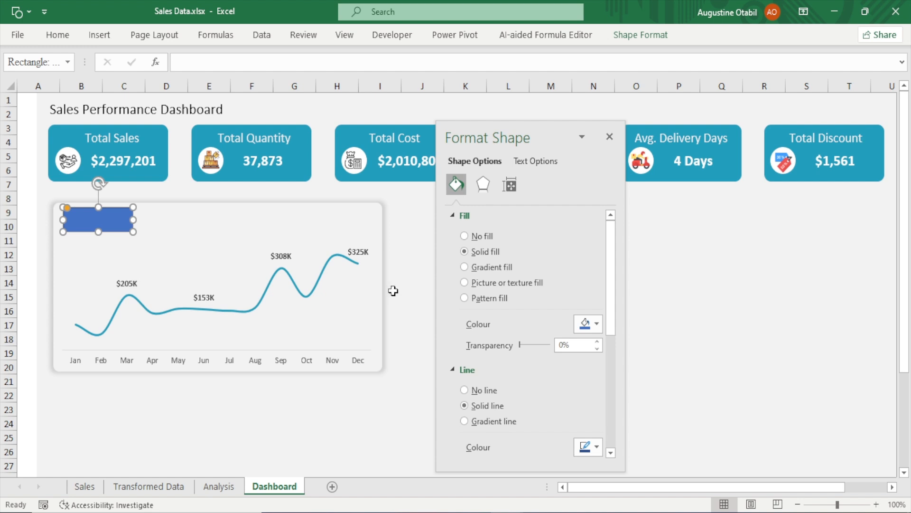
{"action": "left_click", "coordinate": [471, 390]}
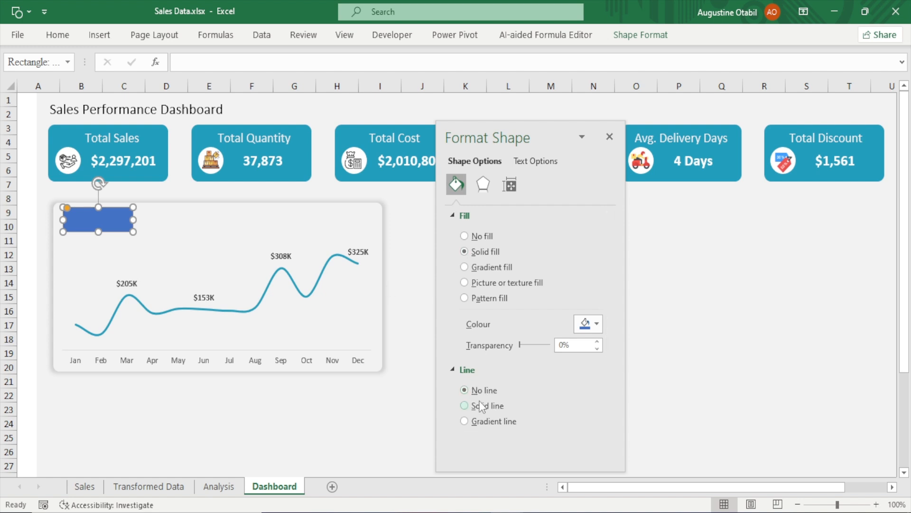
{"action": "left_click", "coordinate": [596, 325]}
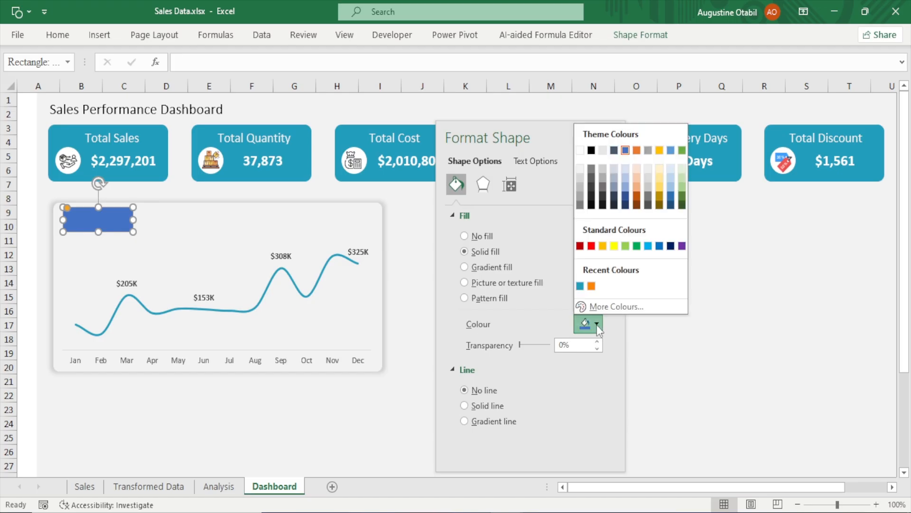
{"action": "left_click", "coordinate": [580, 287]}
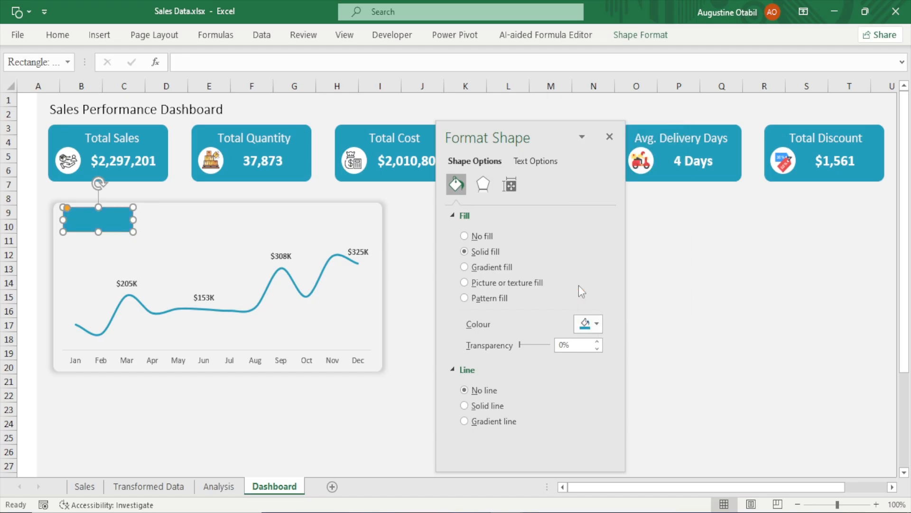
Add the text "Top 3 Months:" to the rectangle and widen it slightly
{"action": "right_click", "coordinate": [90, 218]}
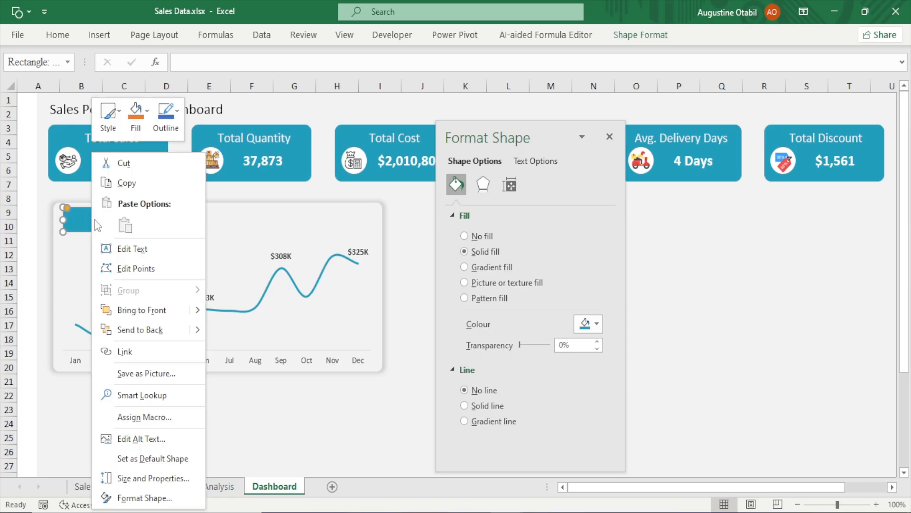
{"action": "left_click", "coordinate": [132, 252]}
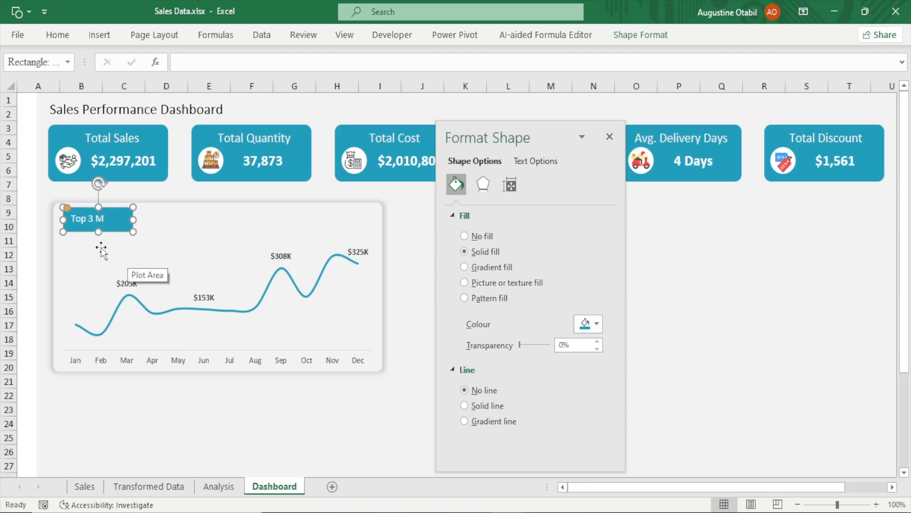
{"action": "type", "text": "Top 3 Month"}
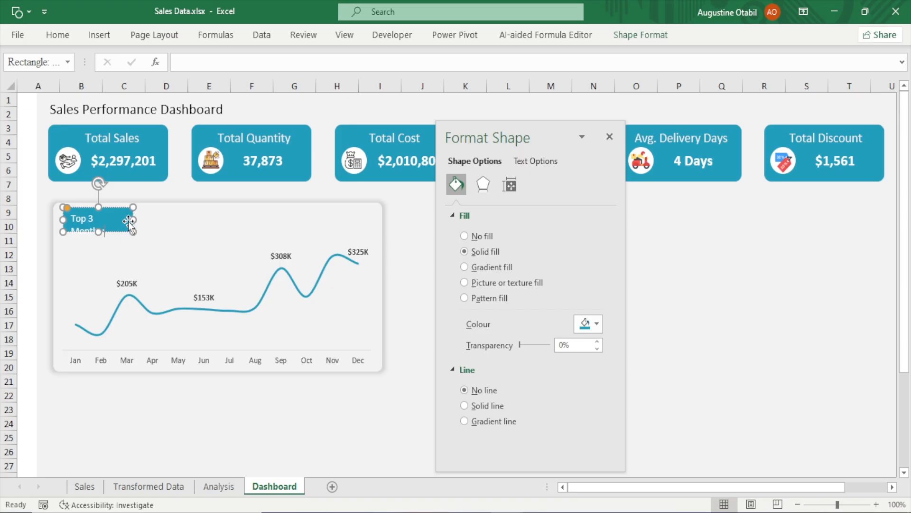
{"action": "mouse_move", "coordinate": [133, 219]}
{"action": "left_mouse_down"}
{"action": "mouse_move", "coordinate": [150, 218]}
{"action": "mouse_move", "coordinate": [138, 217]}
{"action": "left_mouse_up"}
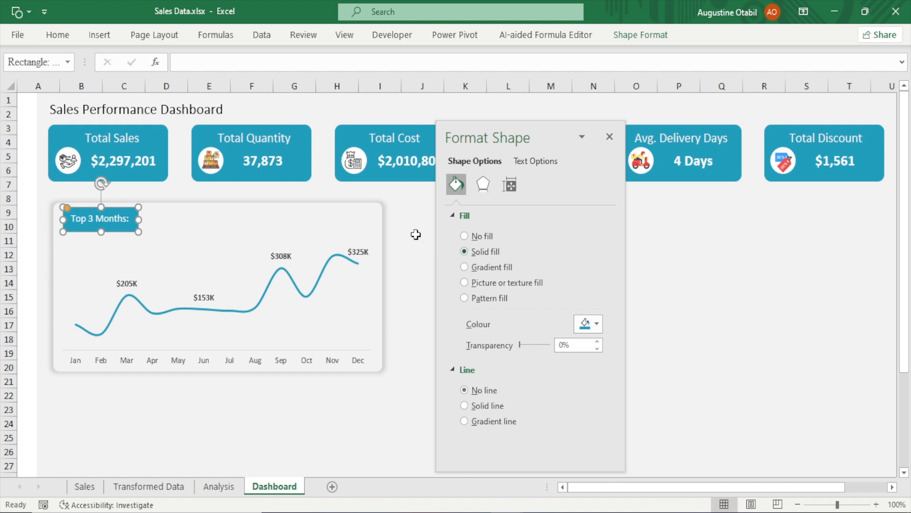
Increase the label's font size to 12 and widen the rectangle to fit the text
{"action": "left_click", "coordinate": [58, 38]}
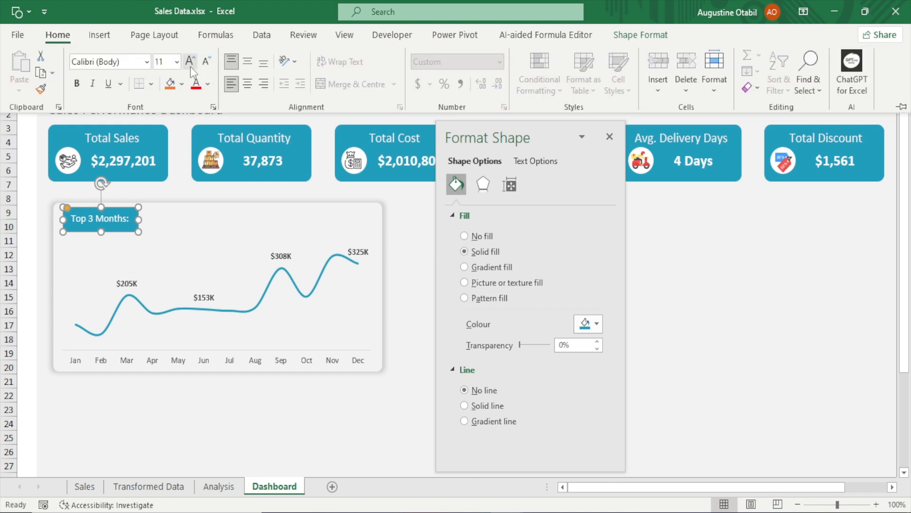
{"action": "left_click", "coordinate": [190, 67]}
{"action": "left_click", "coordinate": [140, 218]}
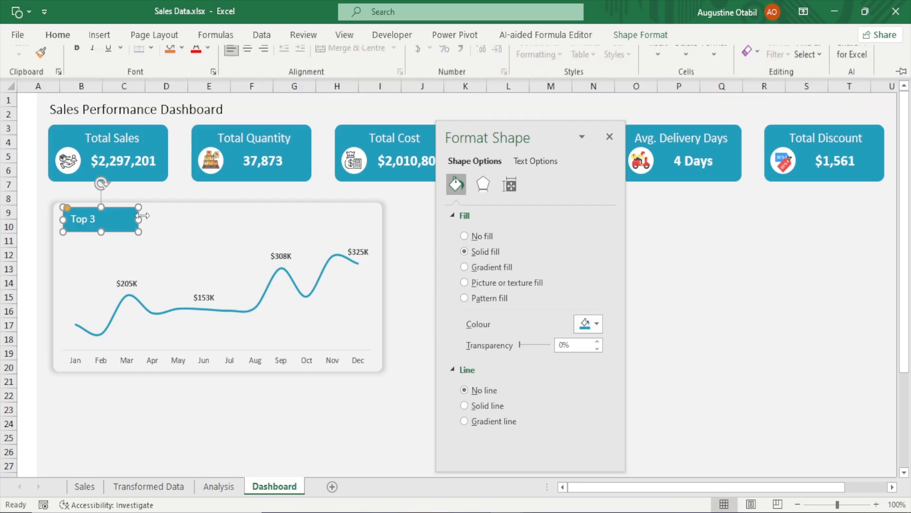
{"action": "left_click_drag", "start_coordinate": [138, 220], "coordinate": [145, 219]}
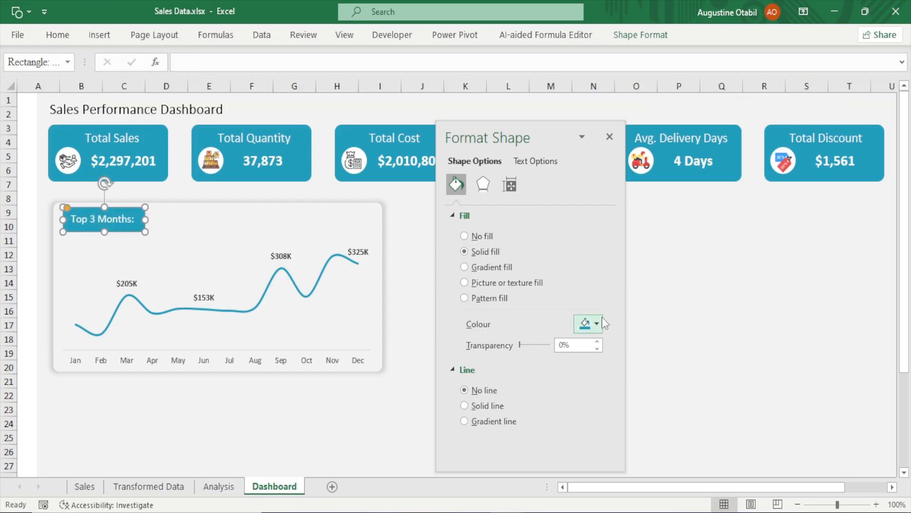
Center the label text horizontally and vertically within the rectangle
{"action": "left_click", "coordinate": [58, 35]}
{"action": "left_click", "coordinate": [243, 90]}
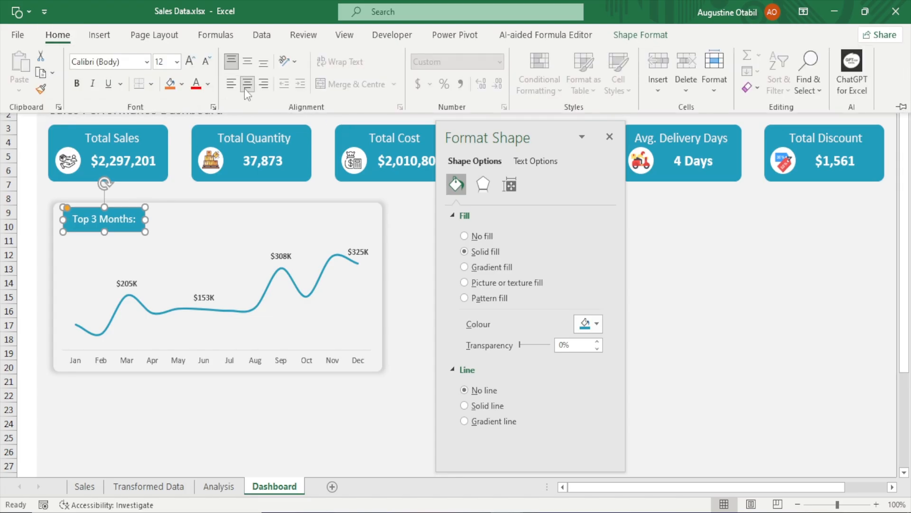
{"action": "left_click", "coordinate": [247, 61]}
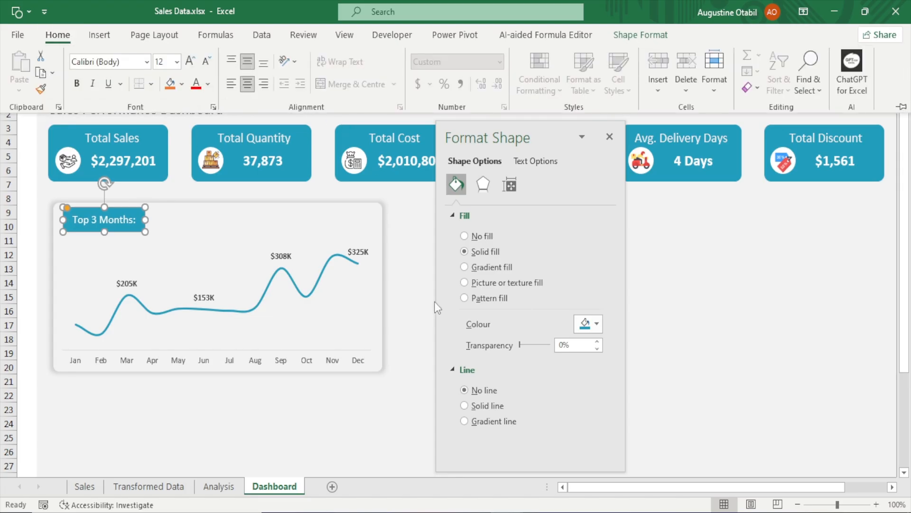
{"action": "left_click", "coordinate": [405, 263]}
{"action": "left_click", "coordinate": [404, 264]}
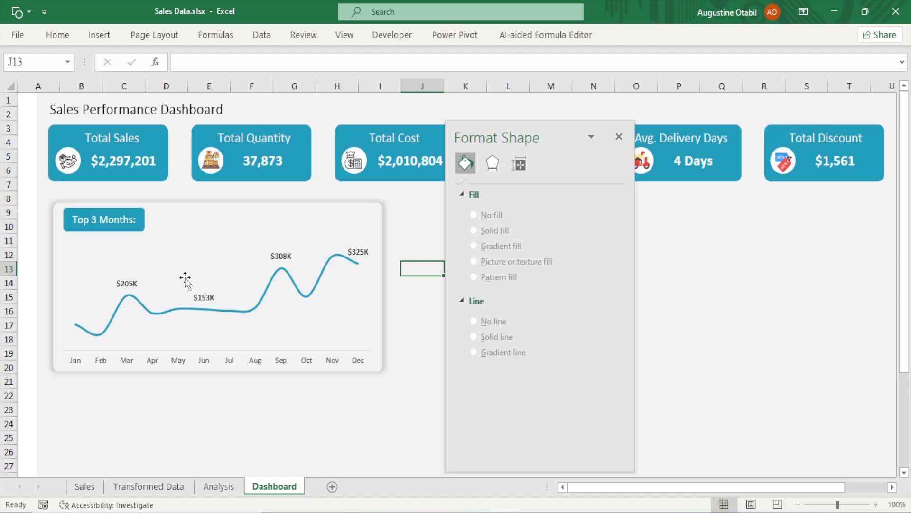
{"action": "left_click", "coordinate": [133, 227]}
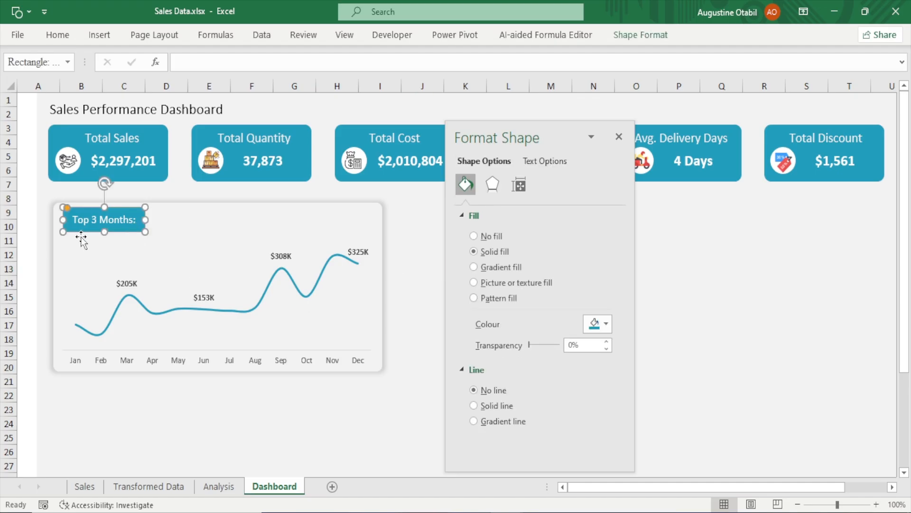
Narrow the "Top 3 Months:" label rectangle and nudge it left into the chart's corner
{"action": "left_click_drag", "start_coordinate": [104, 232], "coordinate": [145, 218]}
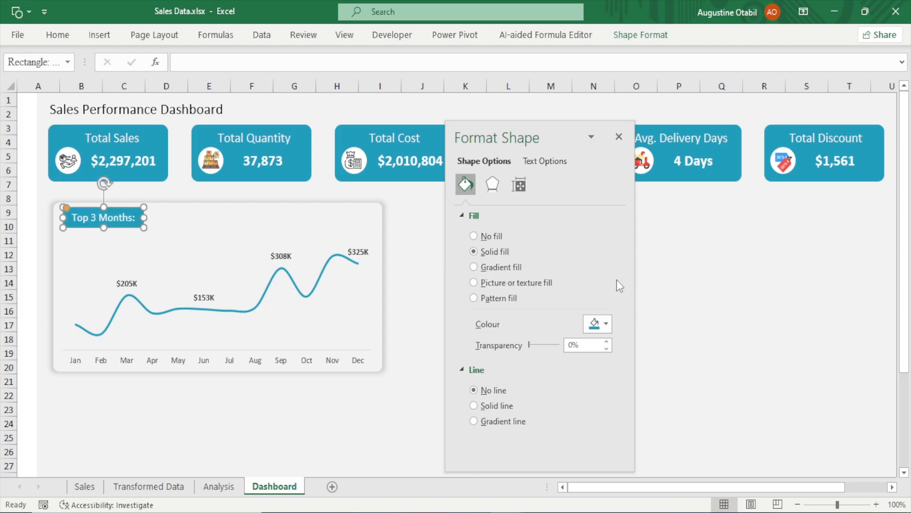
{"action": "key", "text": "Left"}
{"action": "key", "text": "Left"}
{"action": "key", "text": "Left"}
{"action": "key", "text": "Left"}
{"action": "key", "text": "Left"}
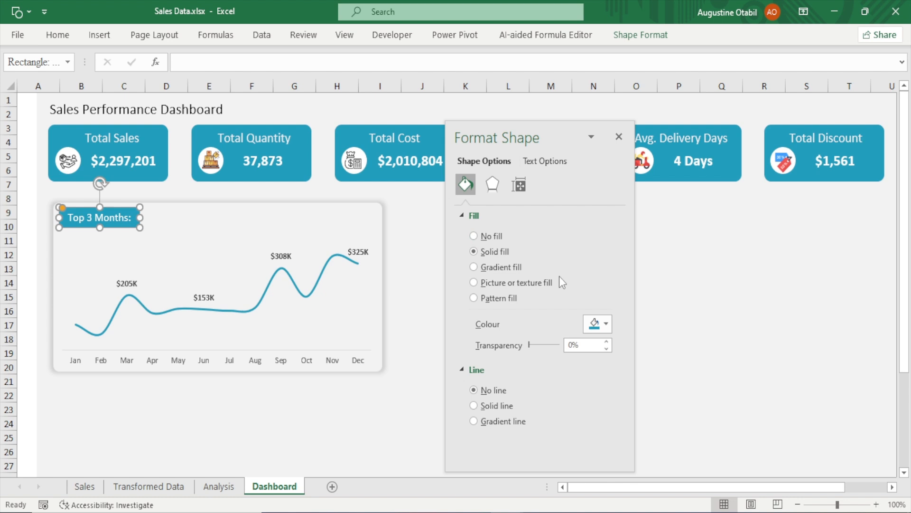
{"action": "left_click", "coordinate": [773, 273]}
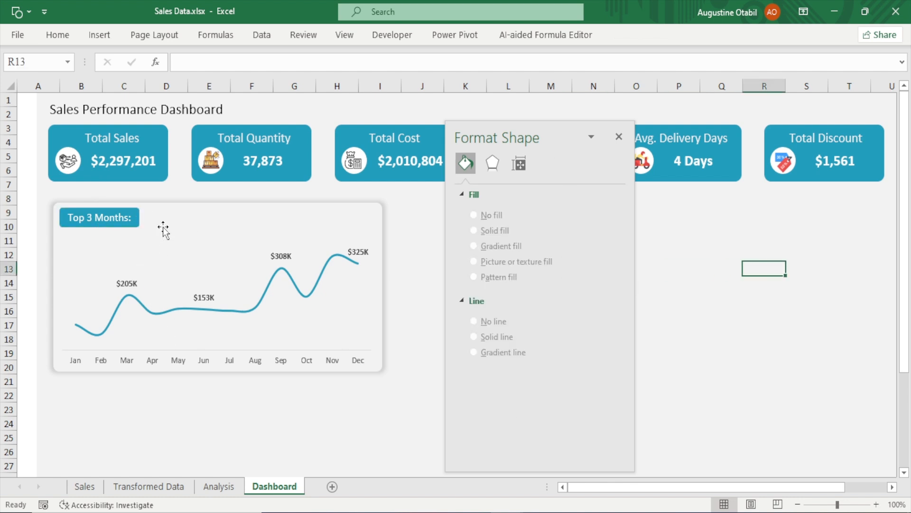
Duplicate the "Total Sales" text box and move the copy beside the "Top 3 Months:" label
{"action": "left_click", "coordinate": [115, 135]}
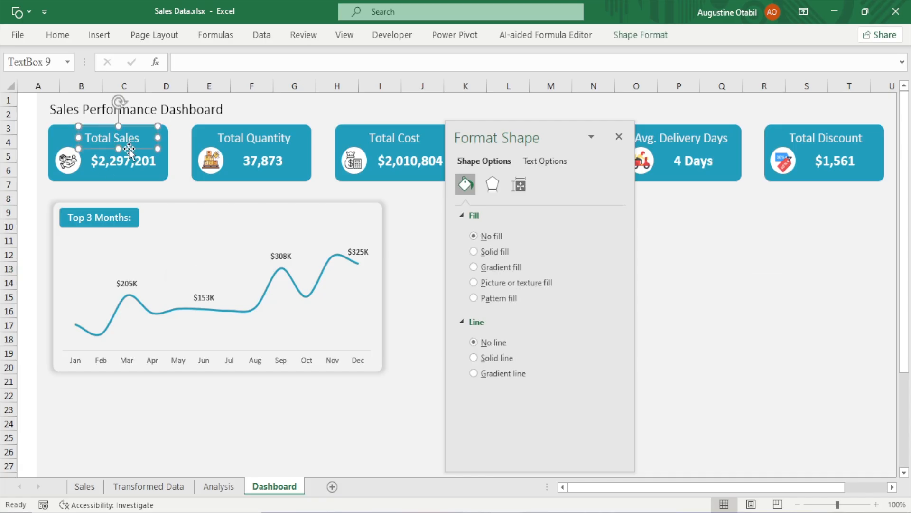
{"action": "key", "text": "ctrl+d"}
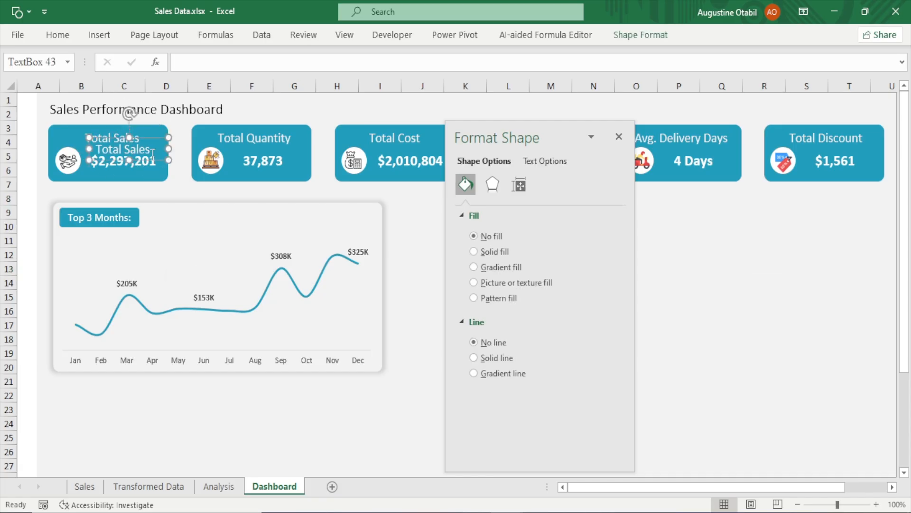
{"action": "left_click_drag", "start_coordinate": [151, 161], "coordinate": [207, 227]}
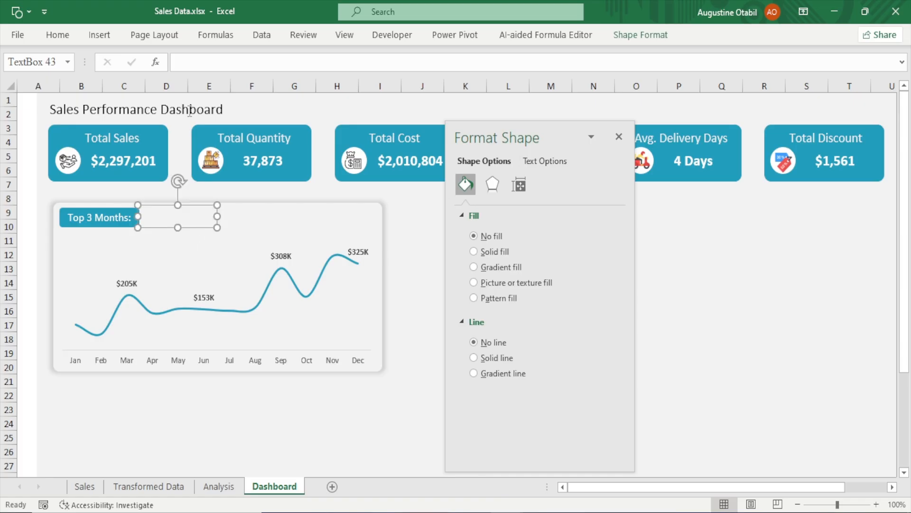
Set the copied text box's font colour to Black, Text 1, Lighter 5%
{"action": "left_click", "coordinate": [60, 35]}
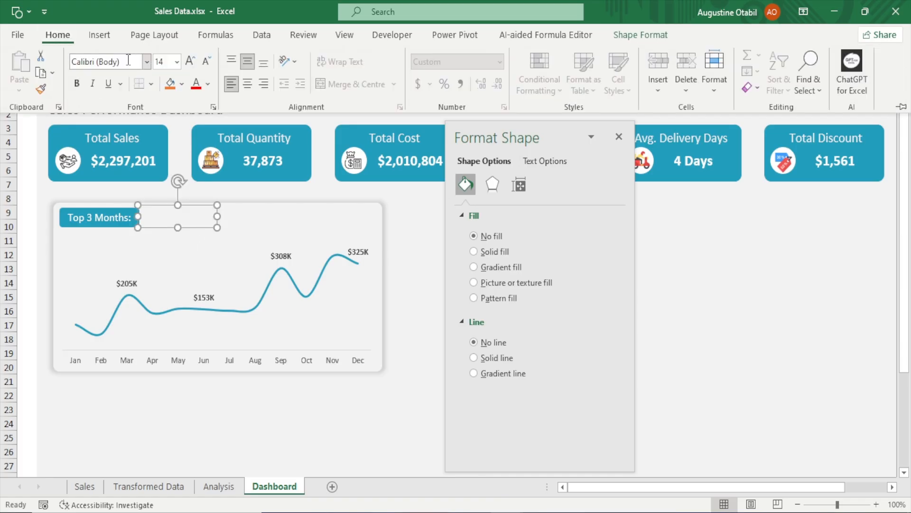
{"action": "left_click", "coordinate": [208, 87]}
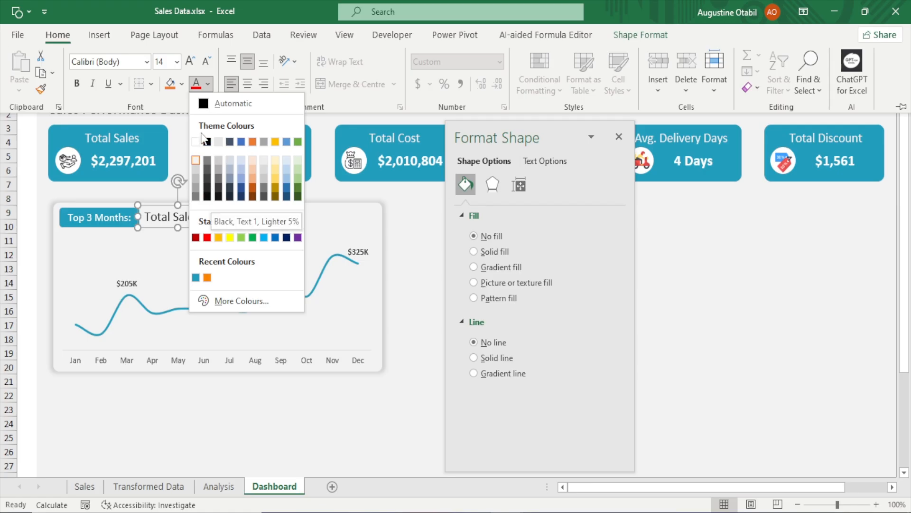
{"action": "left_click", "coordinate": [207, 189]}
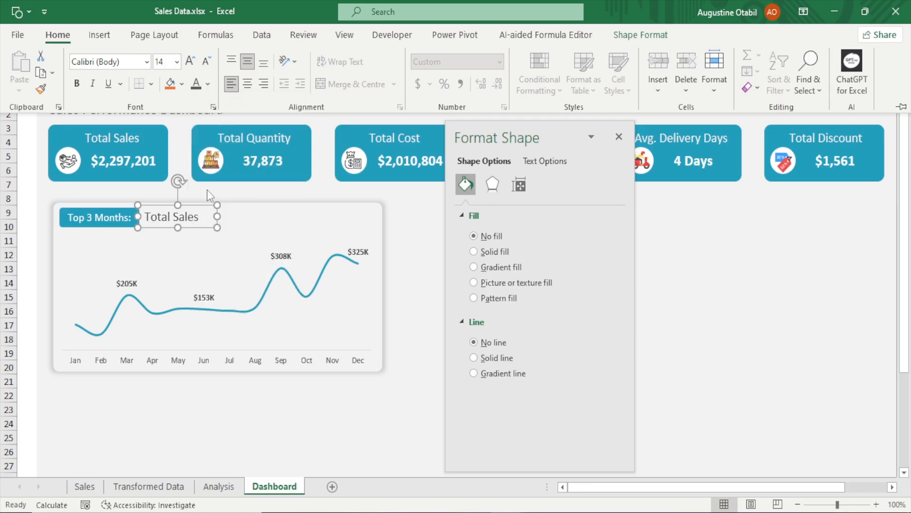
Shrink the copied text box and reduce its font size to 12
{"action": "left_click", "coordinate": [217, 217]}
{"action": "left_click_drag", "start_coordinate": [218, 216], "coordinate": [197, 232]}
{"action": "left_click", "coordinate": [53, 35]}
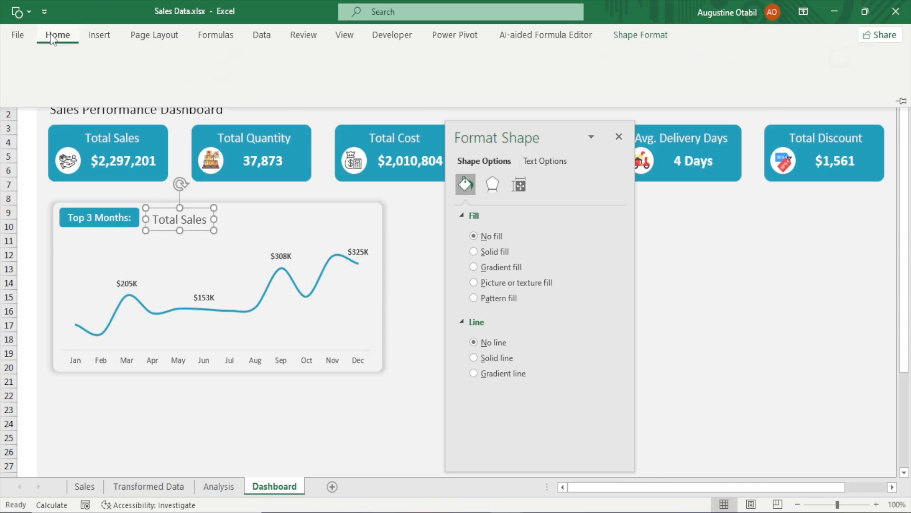
{"action": "left_click", "coordinate": [203, 64]}
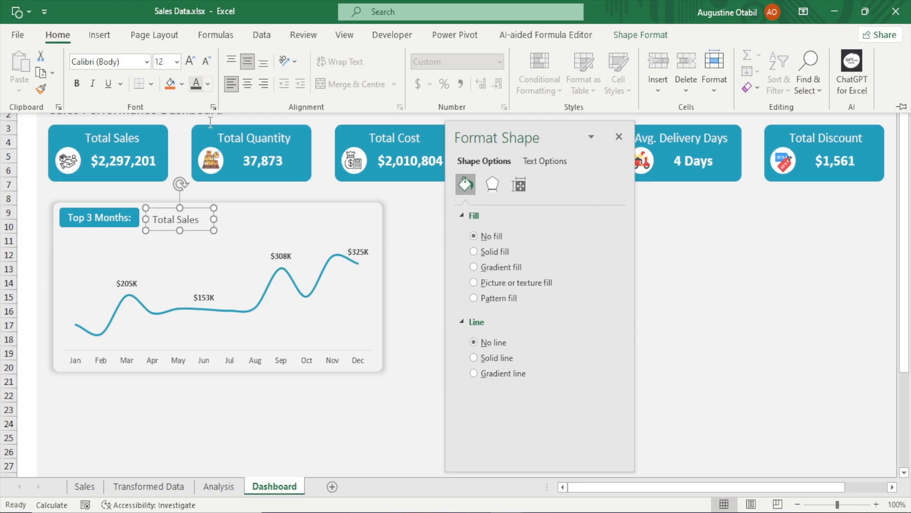
Link the text box to cell Q3 on the Analysis sheet with the formula =Analysis!Q3
{"action": "left_click", "coordinate": [199, 232]}
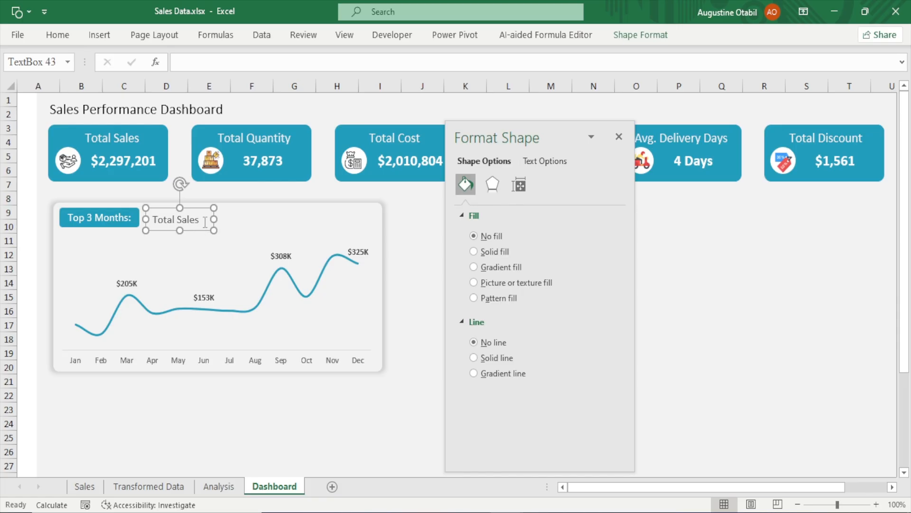
{"action": "left_click", "coordinate": [215, 65]}
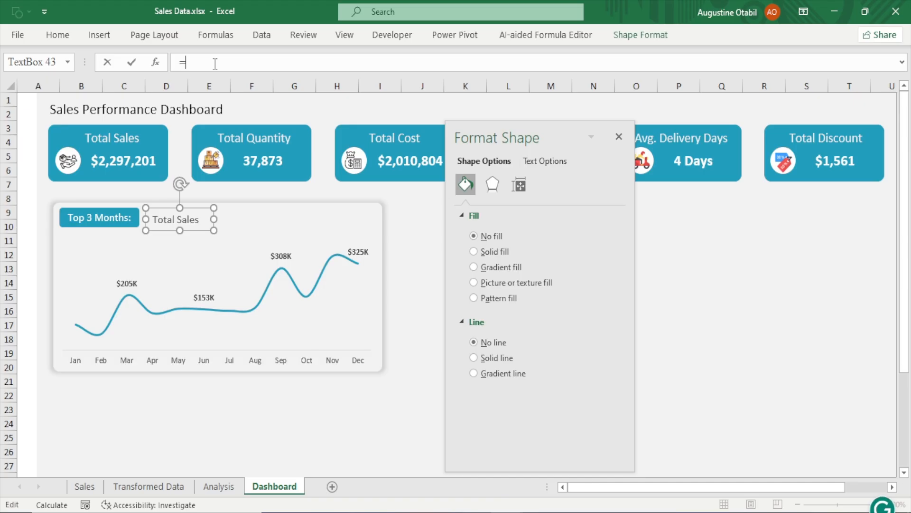
{"action": "left_click", "coordinate": [234, 486]}
{"action": "left_click_drag", "start_coordinate": [489, 136], "coordinate": [685, 132]}
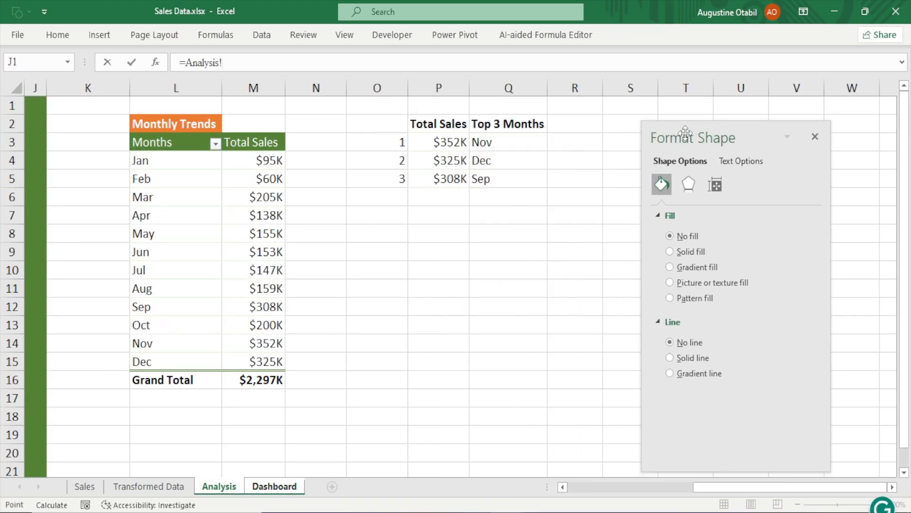
{"action": "left_click", "coordinate": [502, 145]}
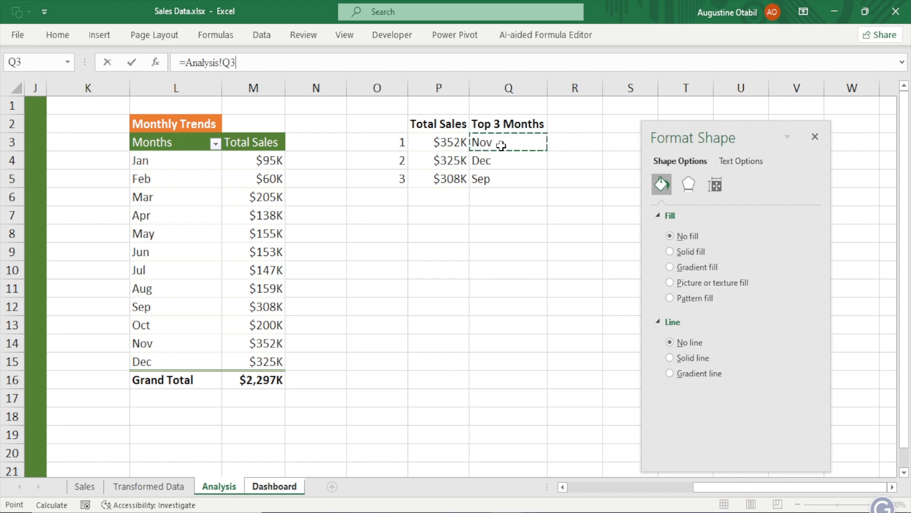
{"action": "key", "text": "Return"}
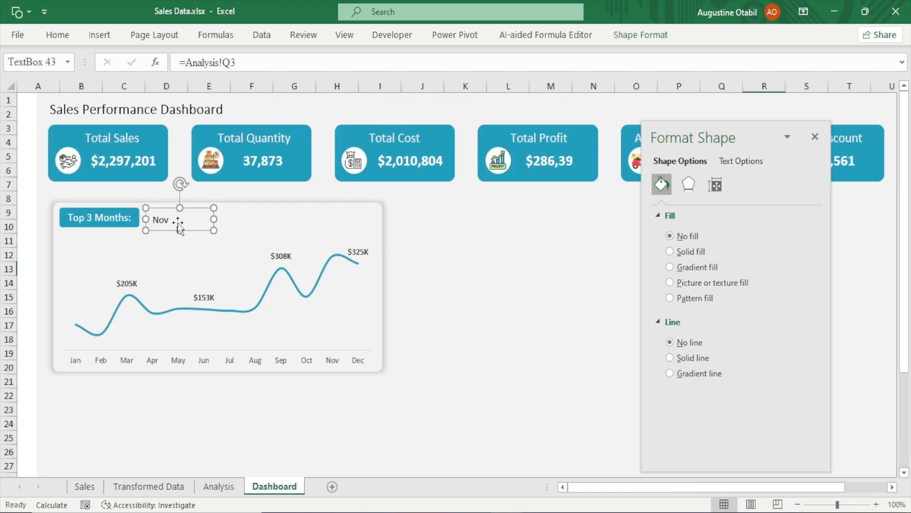
Narrow the linked text box, duplicate it, and place the copy directly below it
{"action": "left_click_drag", "start_coordinate": [212, 219], "coordinate": [176, 224]}
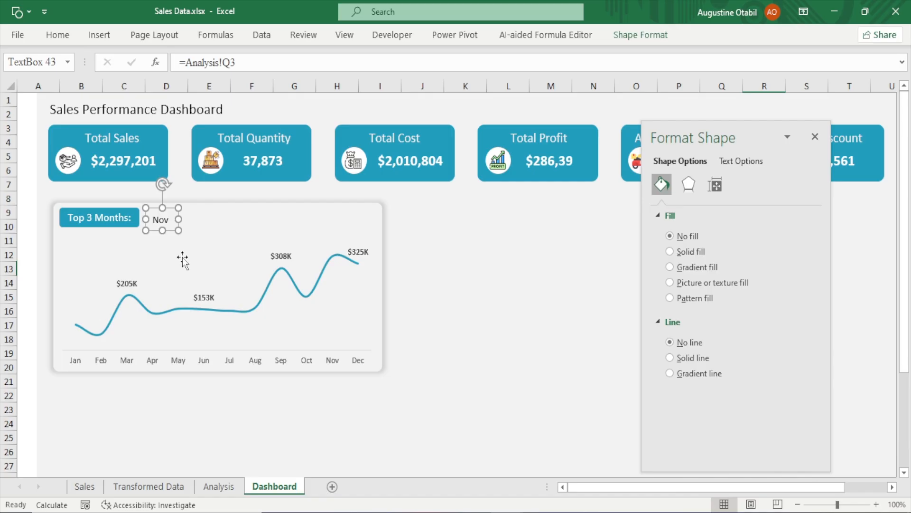
{"action": "key", "text": "ctrl+d"}
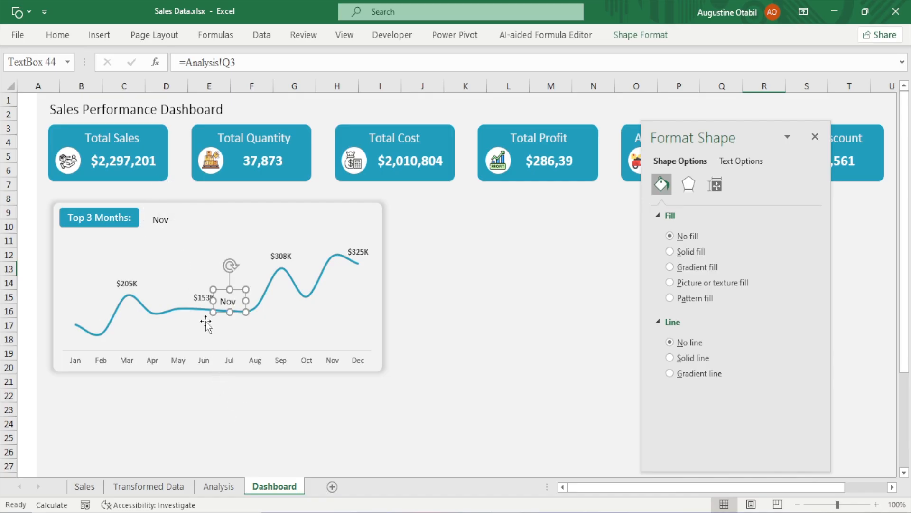
{"action": "left_click_drag", "start_coordinate": [228, 304], "coordinate": [159, 231]}
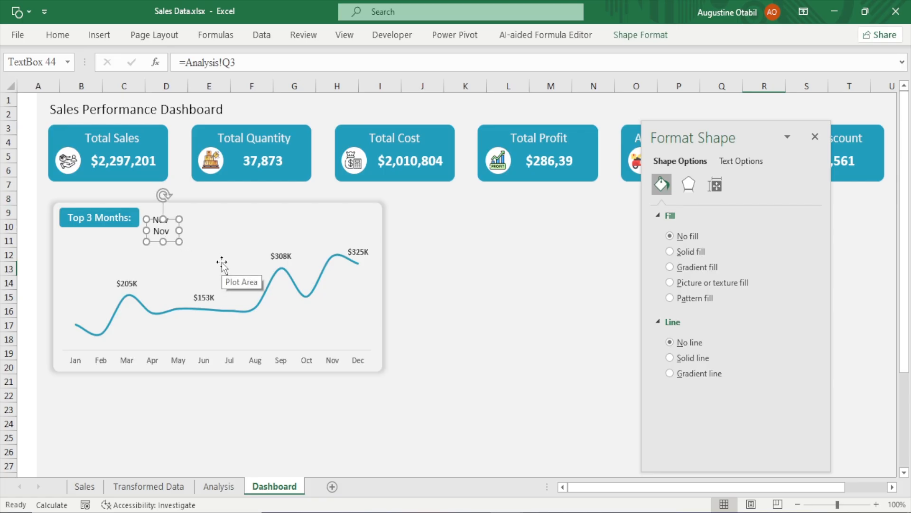
Link the second text box to cell Q4 on the Analysis sheet
{"action": "left_click", "coordinate": [237, 58]}
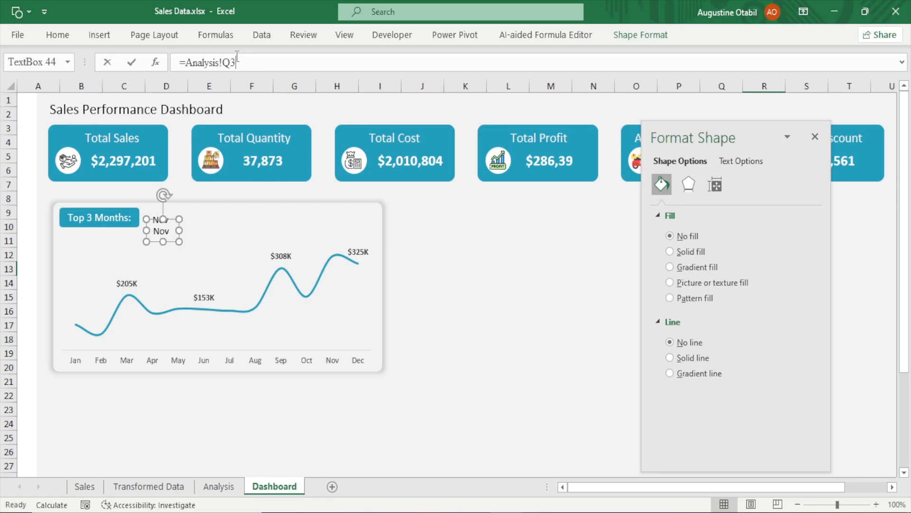
{"action": "left_click_drag", "start_coordinate": [237, 58], "coordinate": [124, 66]}
{"action": "type", "text": "="}
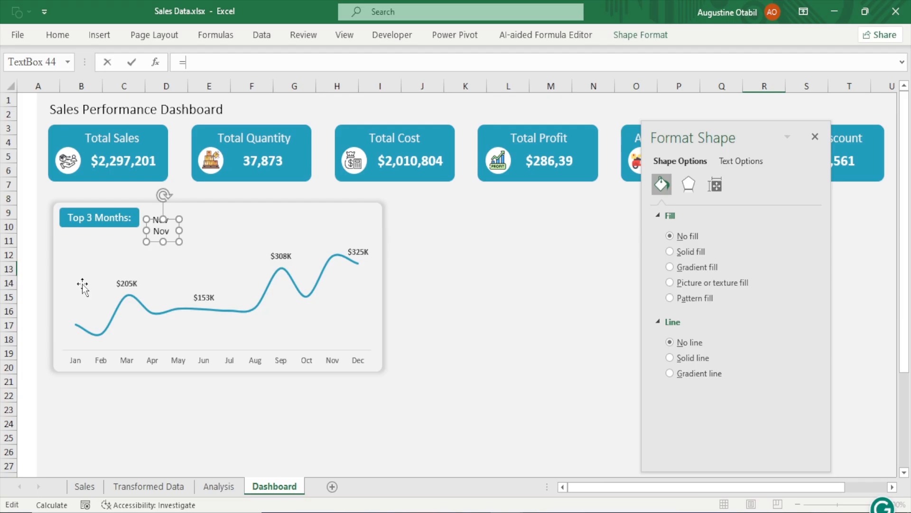
{"action": "left_click", "coordinate": [218, 486]}
{"action": "left_click", "coordinate": [497, 164]}
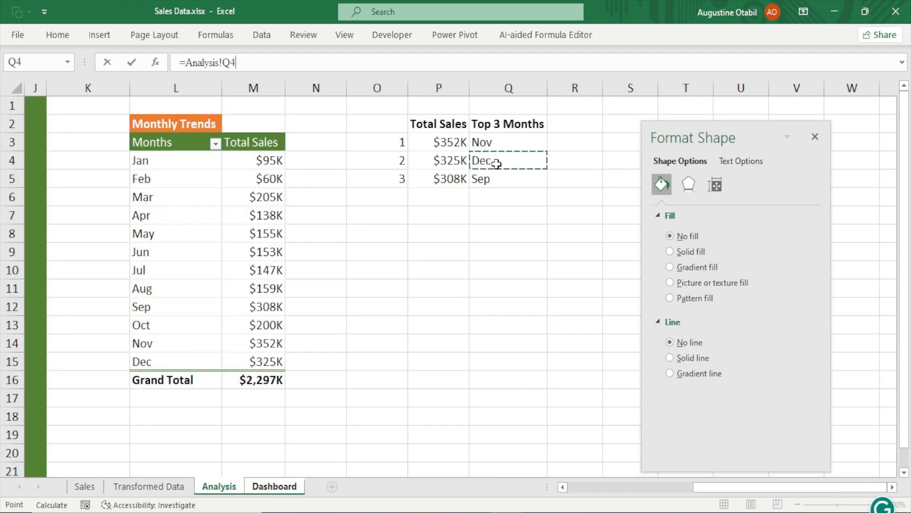
{"action": "key", "text": "Return"}
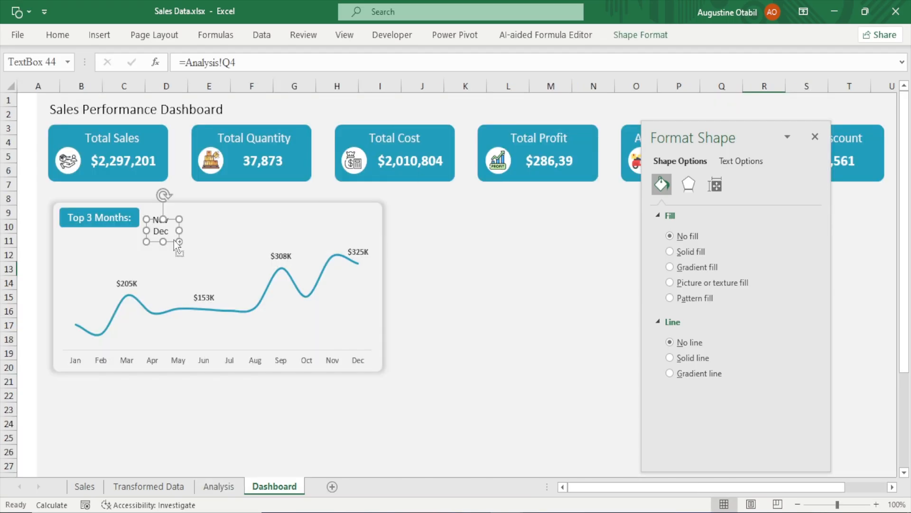
Duplicate the second text box and align the copy below it
{"action": "left_click_drag", "start_coordinate": [173, 241], "coordinate": [175, 242]}
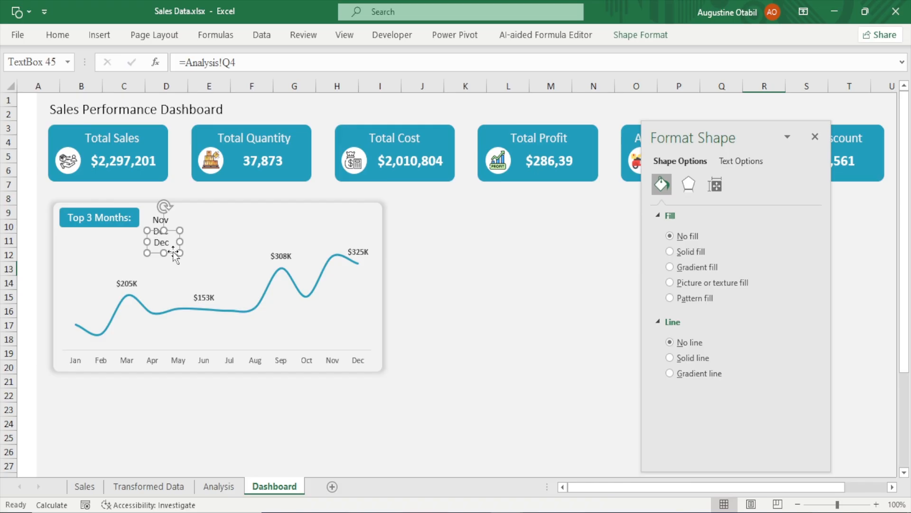
{"action": "key", "text": "Left"}
{"action": "key", "text": "Up"}
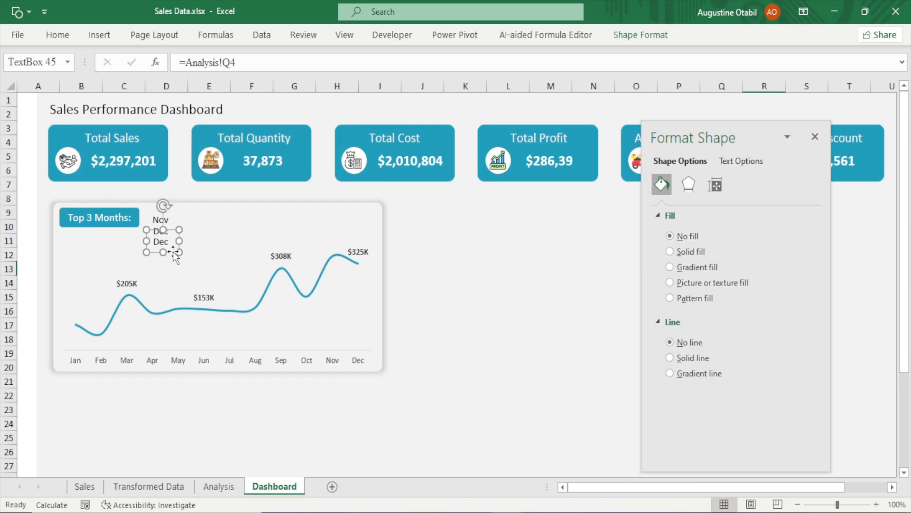
{"action": "key", "text": "Down"}
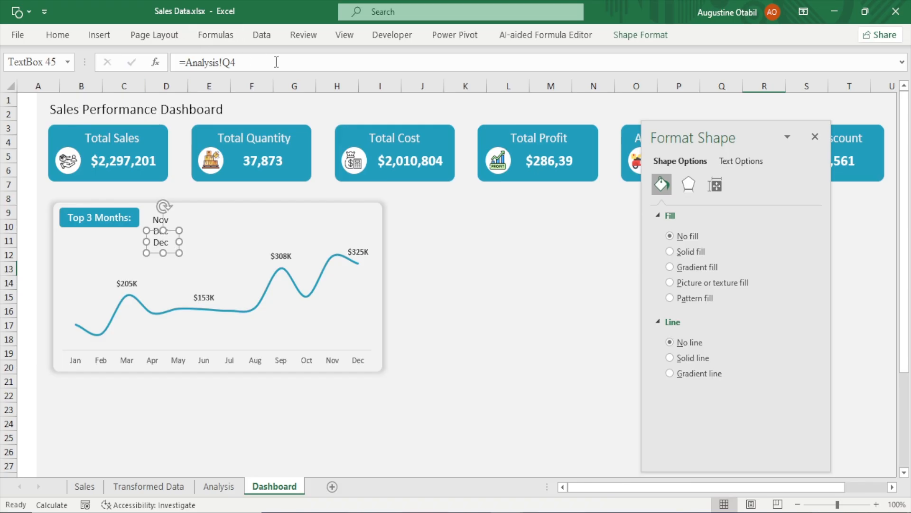
Link the third text box to cell Q5 on the Analysis sheet
{"action": "left_click_drag", "start_coordinate": [276, 61], "coordinate": [3, 56]}
{"action": "type", "text": "="}
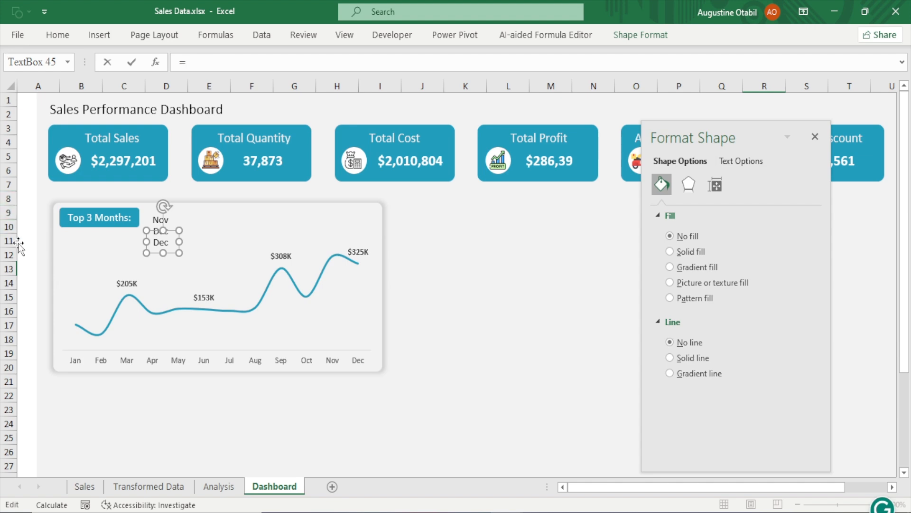
{"action": "left_click", "coordinate": [218, 486]}
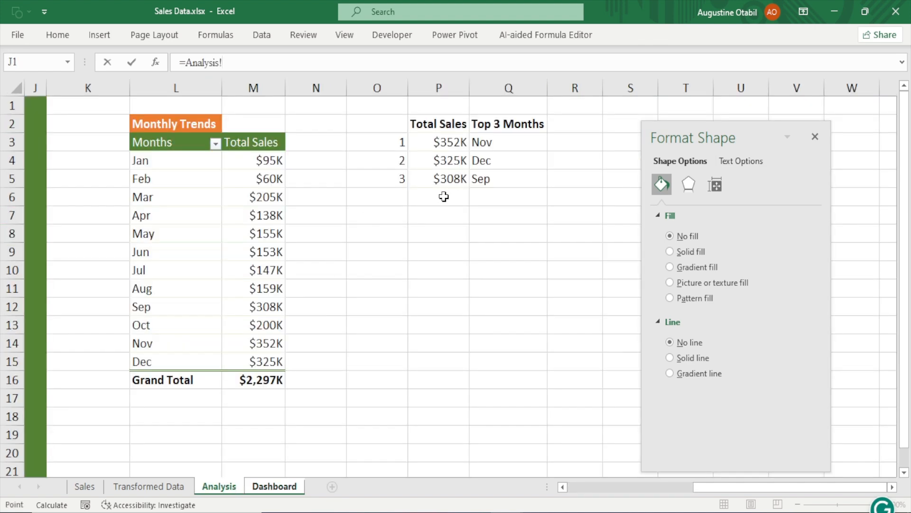
{"action": "left_click", "coordinate": [491, 183]}
{"action": "key", "text": "Return"}
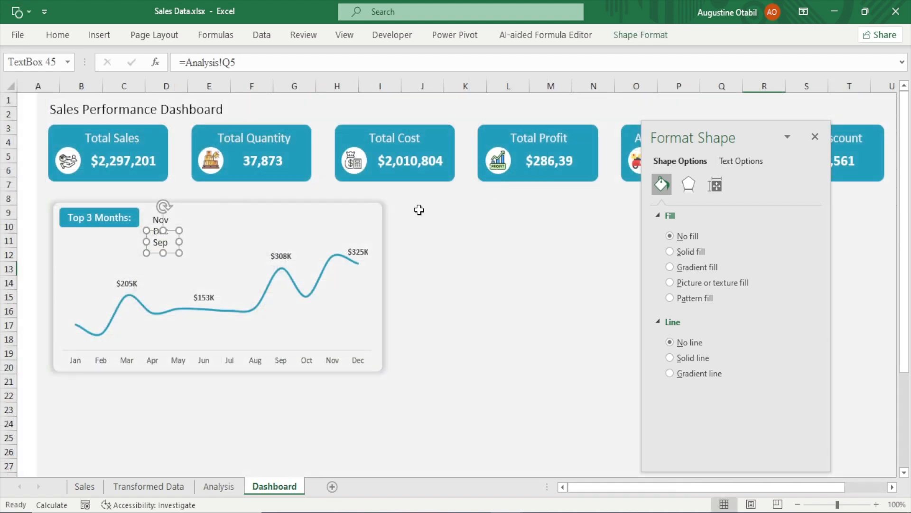
{"action": "left_click", "coordinate": [494, 264]}
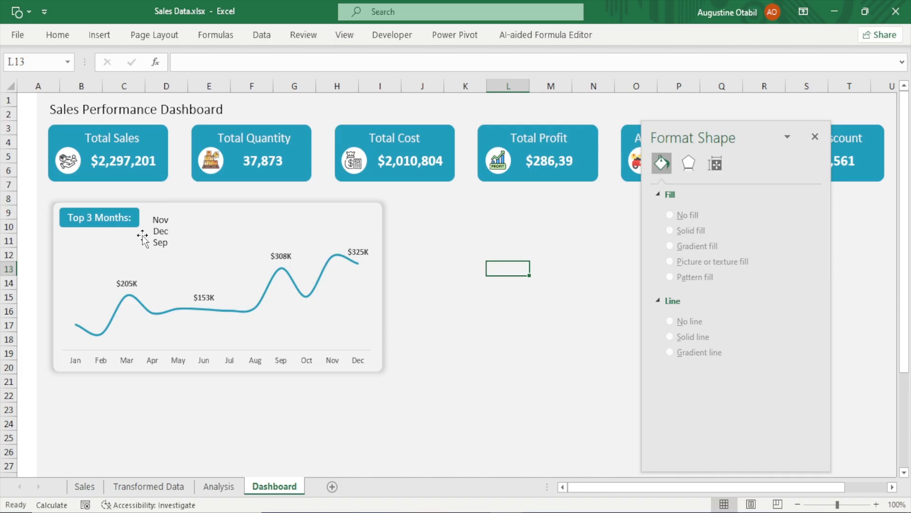
Check the alignment of the three linked month text boxes beside the label
{"action": "left_click", "coordinate": [163, 234]}
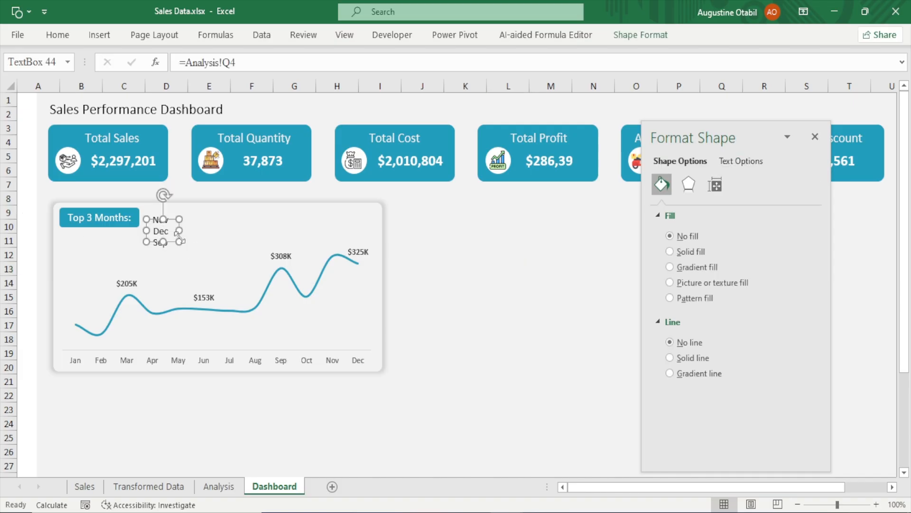
{"action": "left_click", "coordinate": [452, 280]}
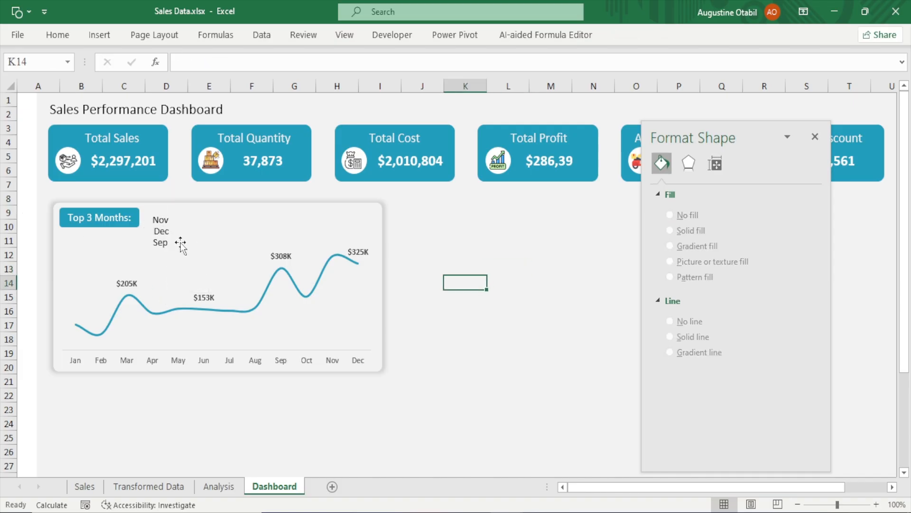
{"action": "left_click", "coordinate": [162, 248]}
{"action": "left_click", "coordinate": [432, 254]}
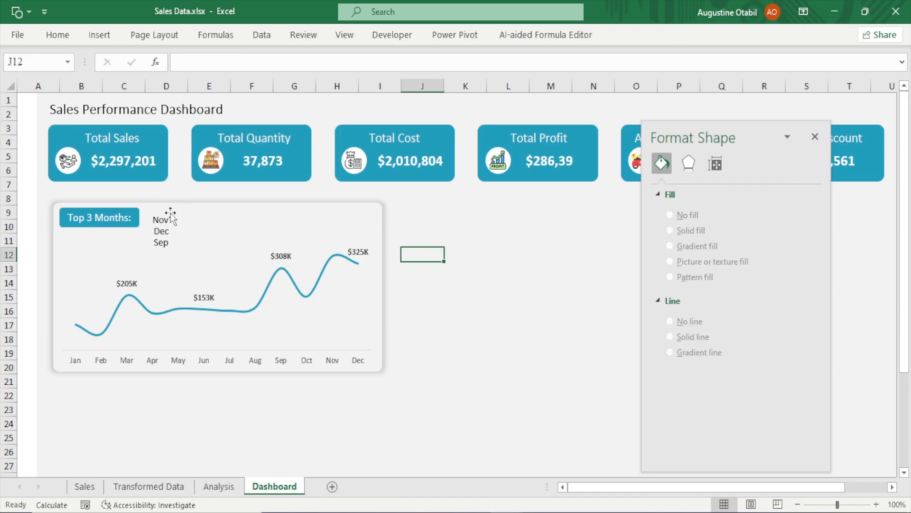
In cell P8 of the Analysis sheet, enter a formula joining cell Q3 with the text " :"
{"action": "left_click", "coordinate": [218, 486]}
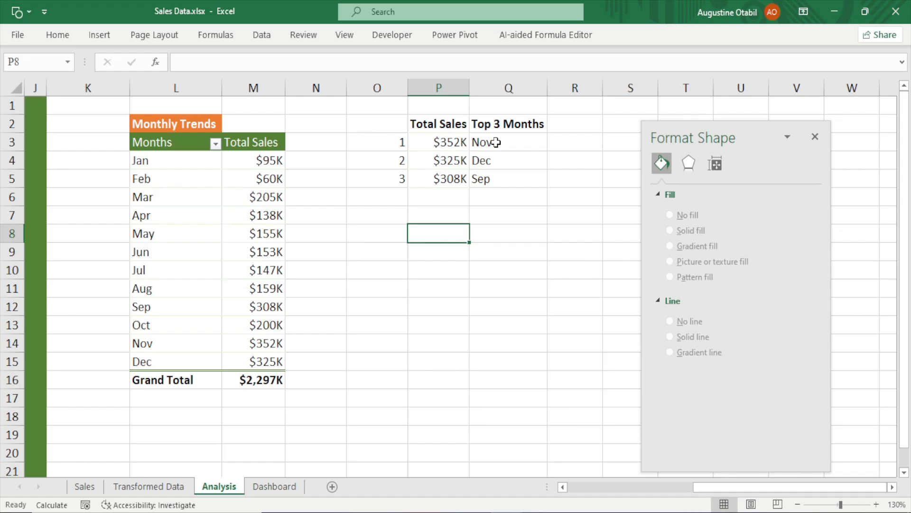
{"action": "type", "text": "="}
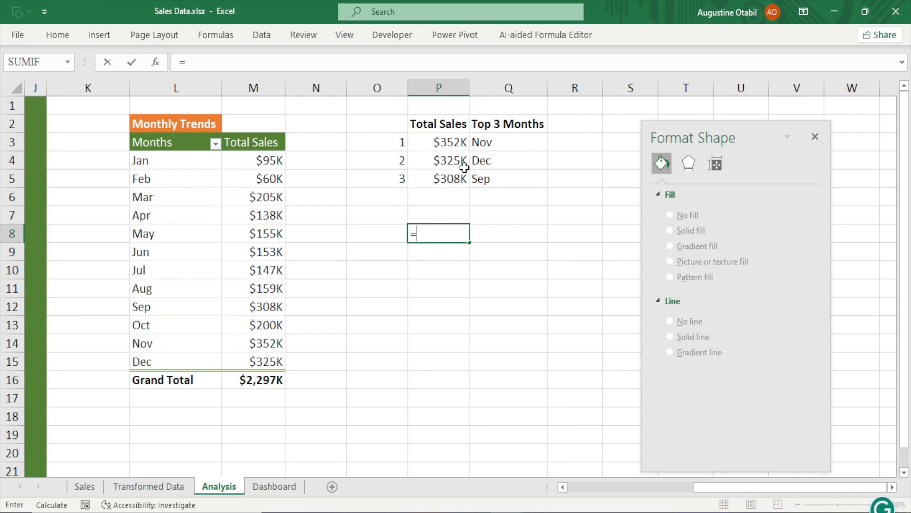
{"action": "left_click", "coordinate": [494, 139]}
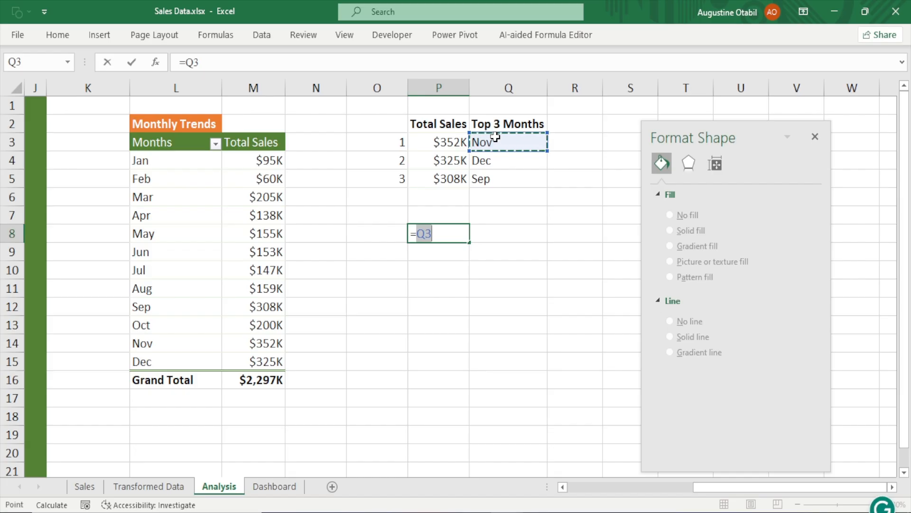
{"action": "type", "text": "&\" :"}
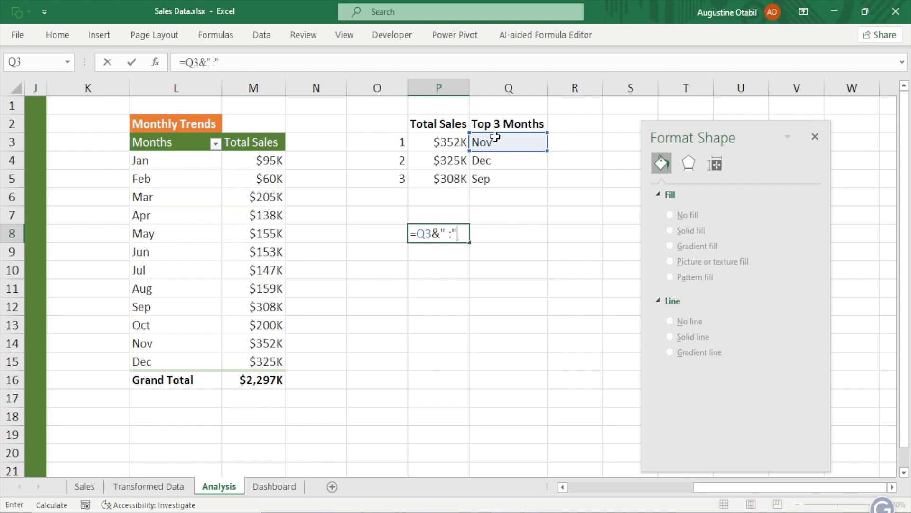
{"action": "key", "text": "Return"}
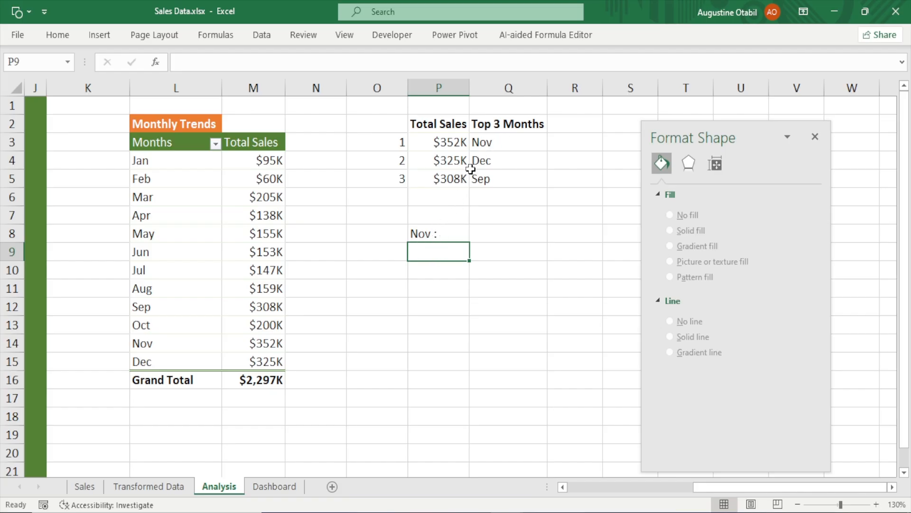
Fill the P8 formula down through P10 to label the second and third months
{"action": "left_click", "coordinate": [483, 138]}
{"action": "left_click", "coordinate": [435, 233]}
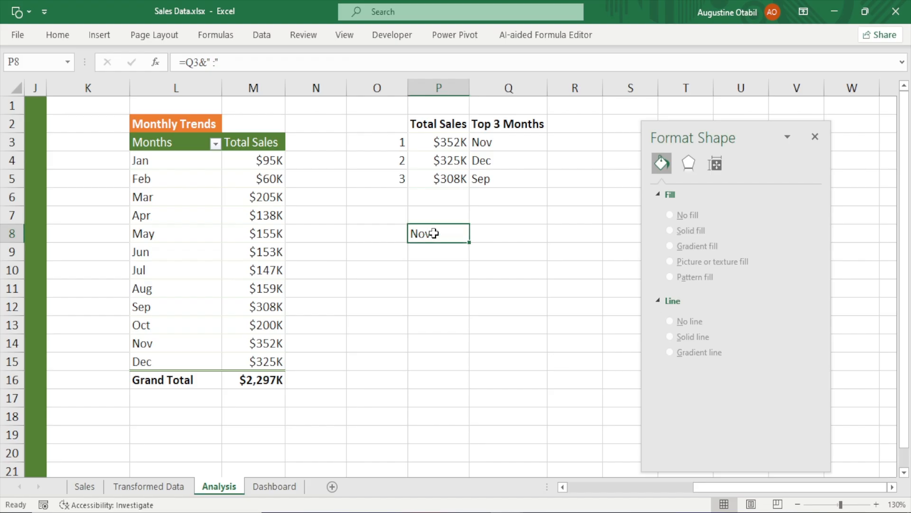
{"action": "left_click", "coordinate": [501, 146]}
{"action": "left_click", "coordinate": [430, 229]}
{"action": "left_click_drag", "start_coordinate": [470, 243], "coordinate": [469, 279]}
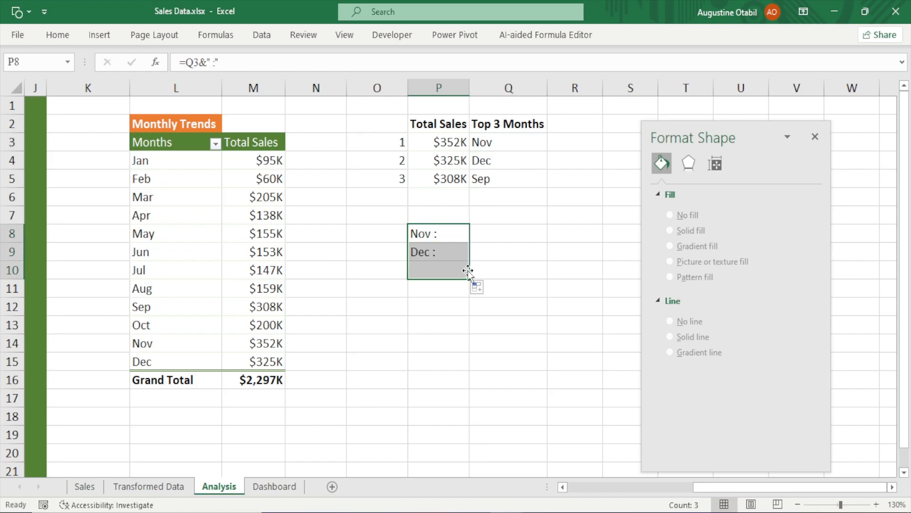
{"action": "left_click", "coordinate": [433, 313]}
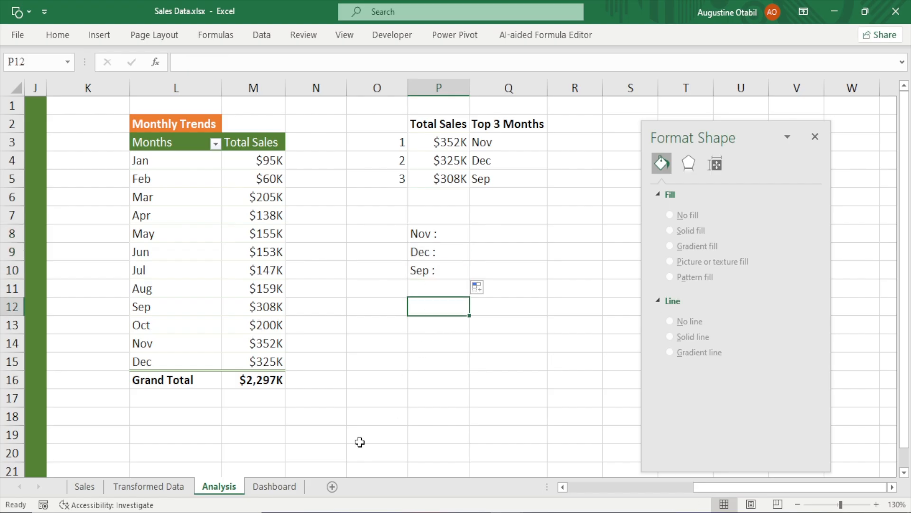
Relink the first month text box on the Dashboard to cell P8 on the Analysis sheet
{"action": "left_click", "coordinate": [296, 488]}
{"action": "left_click", "coordinate": [158, 223]}
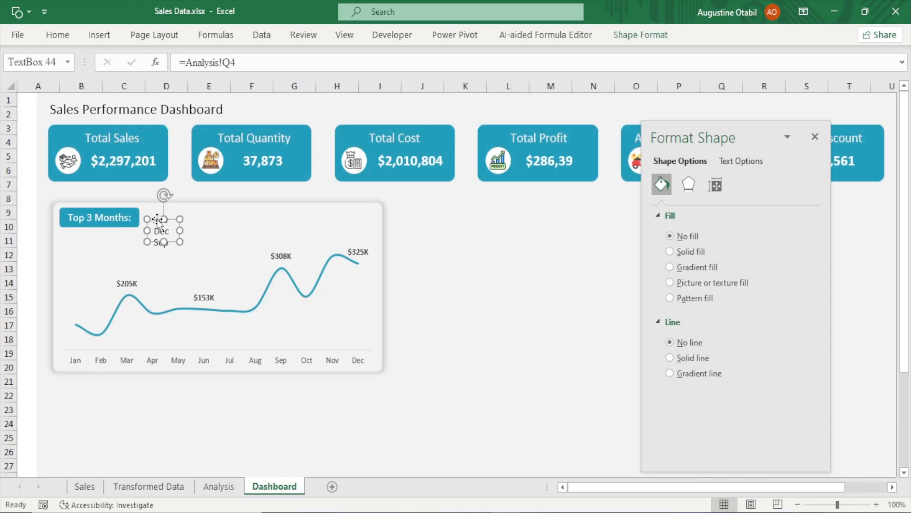
{"action": "left_click", "coordinate": [576, 279]}
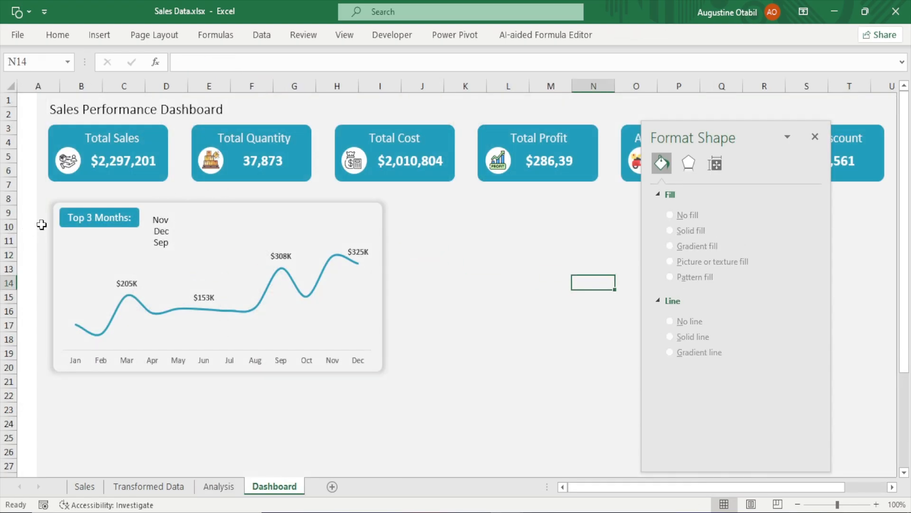
{"action": "left_click", "coordinate": [162, 220]}
{"action": "left_click_drag", "start_coordinate": [252, 63], "coordinate": [1, 93]}
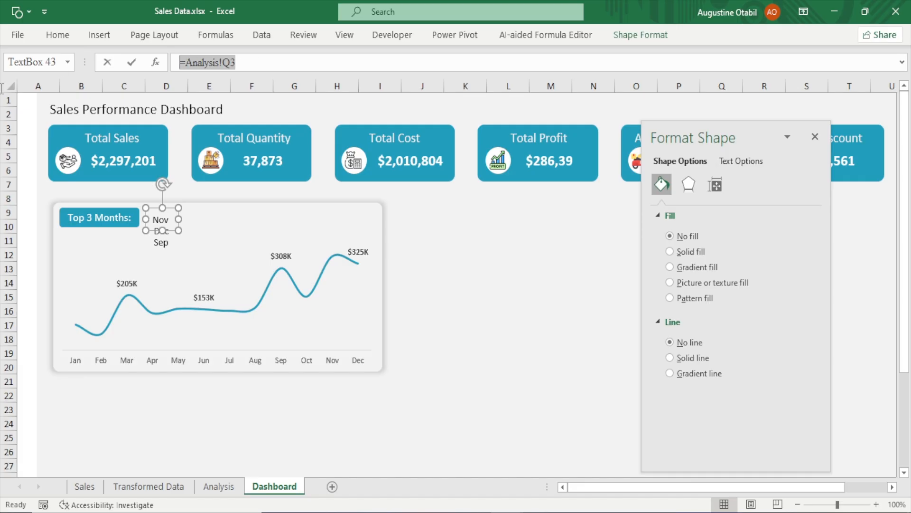
{"action": "type", "text": "="}
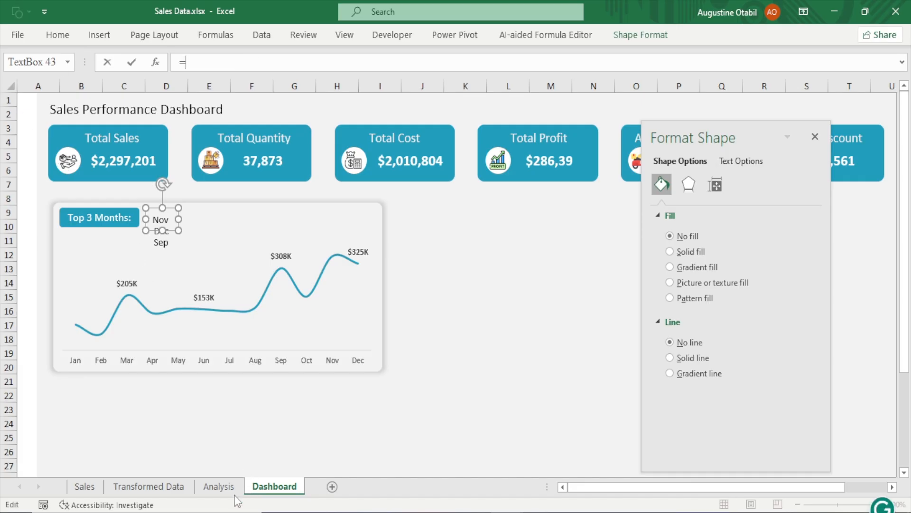
{"action": "left_click", "coordinate": [219, 486]}
{"action": "left_click", "coordinate": [430, 234]}
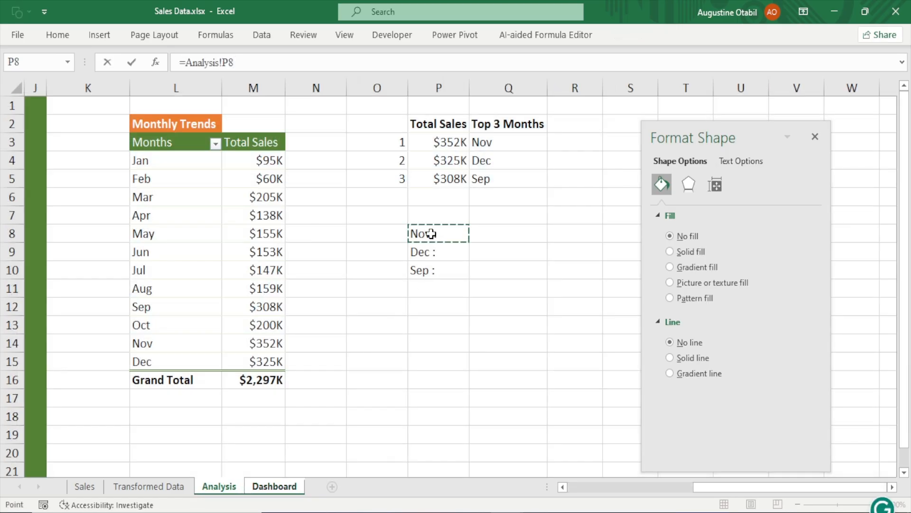
{"action": "key", "text": "Return"}
Widen the first month text box slightly so its label fits
{"action": "left_click", "coordinate": [551, 338]}
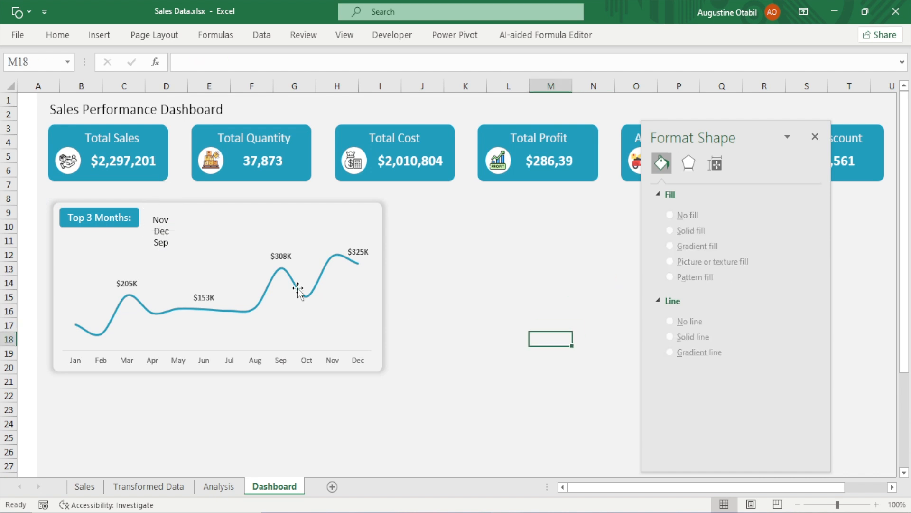
{"action": "left_click", "coordinate": [172, 222]}
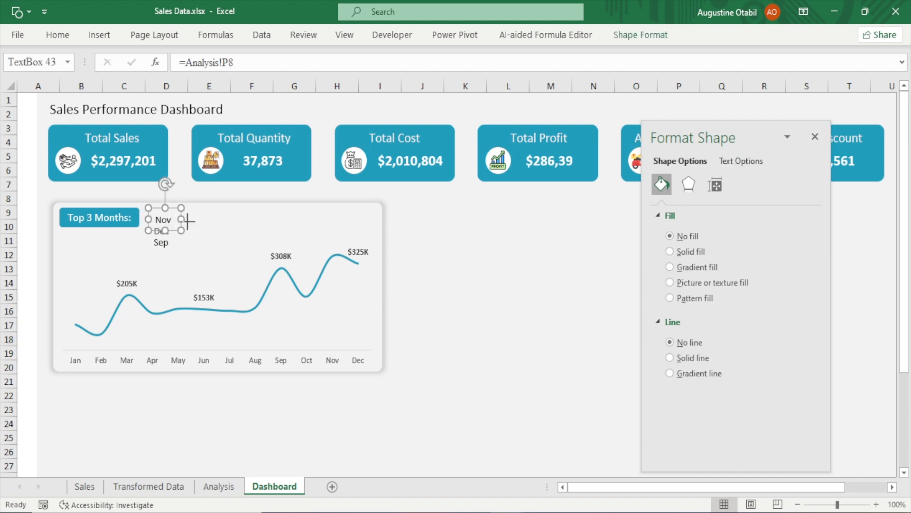
{"action": "left_click_drag", "start_coordinate": [188, 220], "coordinate": [197, 221]}
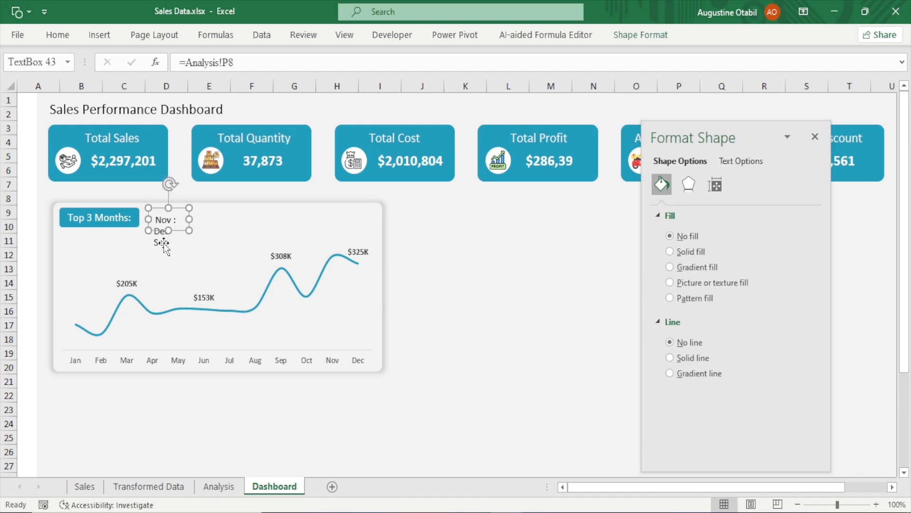
{"action": "left_click", "coordinate": [464, 239]}
Relink the second month text box to cell P9 on the Analysis sheet
{"action": "left_click", "coordinate": [153, 237]}
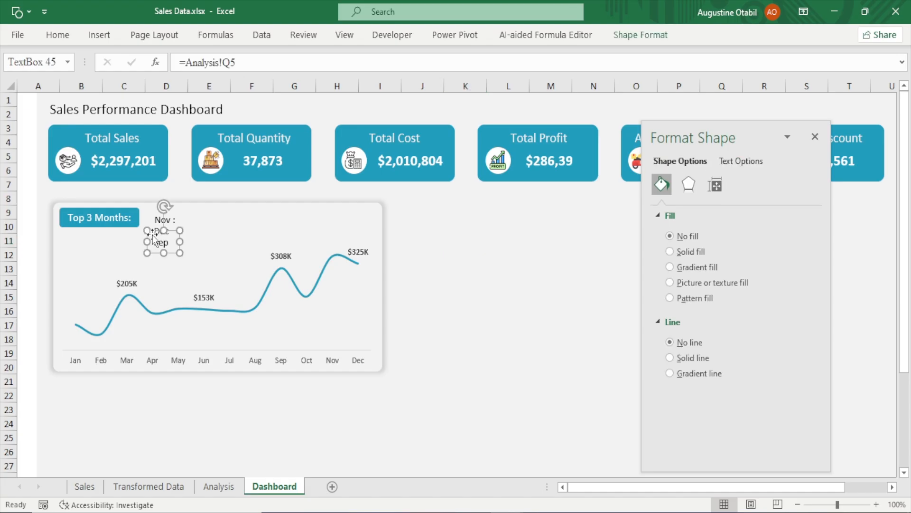
{"action": "left_click", "coordinate": [421, 267]}
{"action": "left_click", "coordinate": [157, 232]}
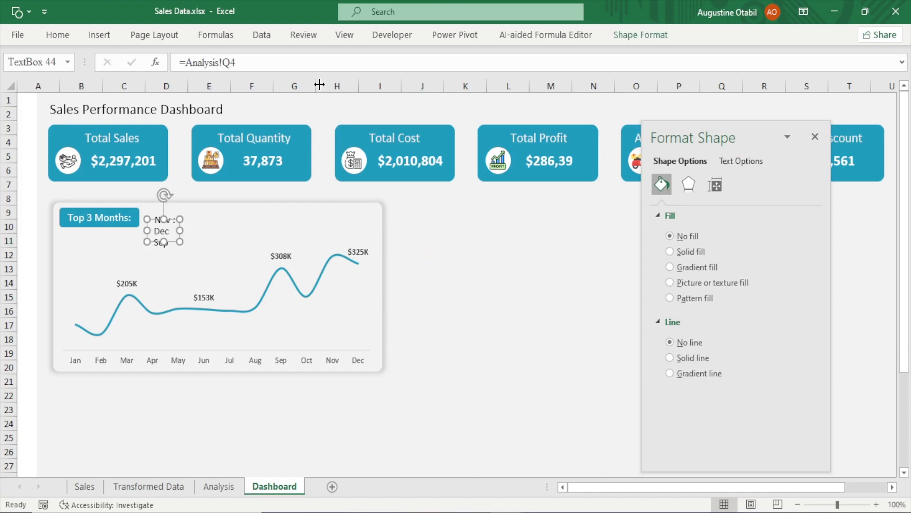
{"action": "triple_click", "coordinate": [194, 57]}
{"action": "type", "text": "="}
{"action": "left_click", "coordinate": [235, 484]}
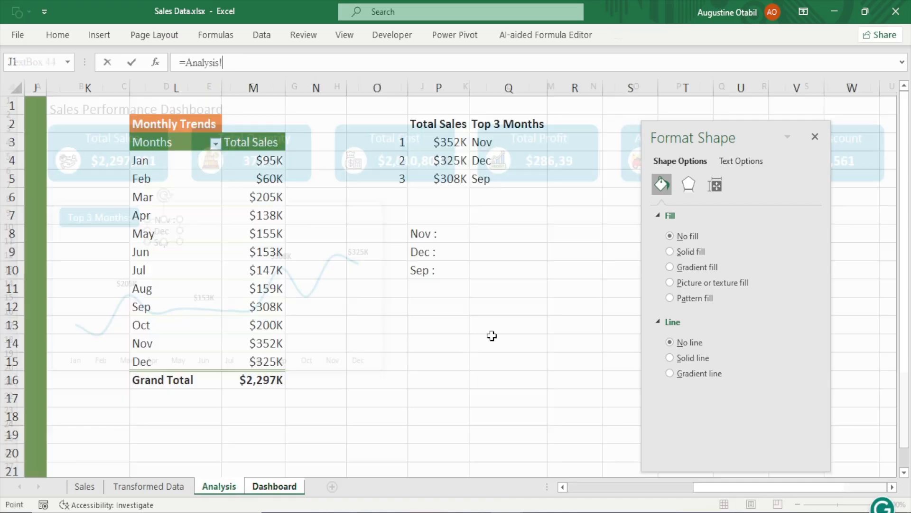
{"action": "left_click", "coordinate": [431, 252]}
{"action": "key", "text": "Return"}
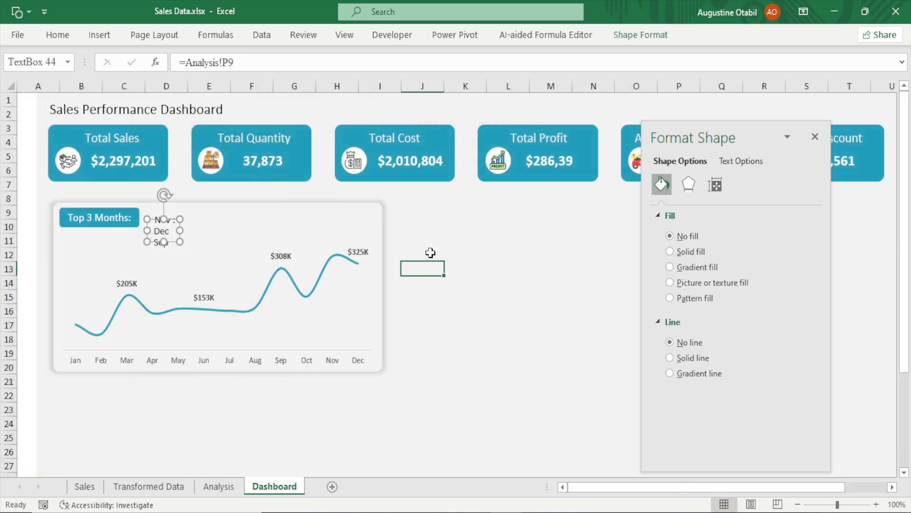
Relink the third month text box to cell P10 on the Analysis sheet
{"action": "left_click", "coordinate": [520, 268]}
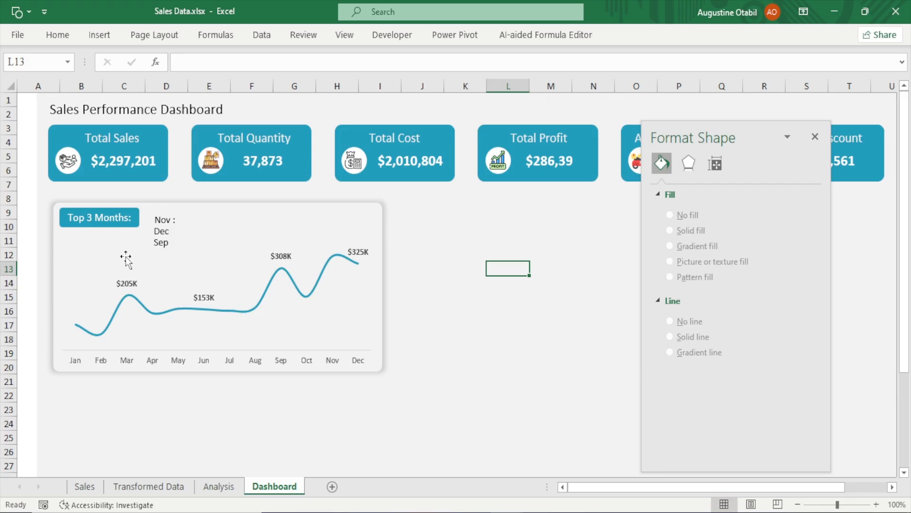
{"action": "left_click", "coordinate": [161, 246]}
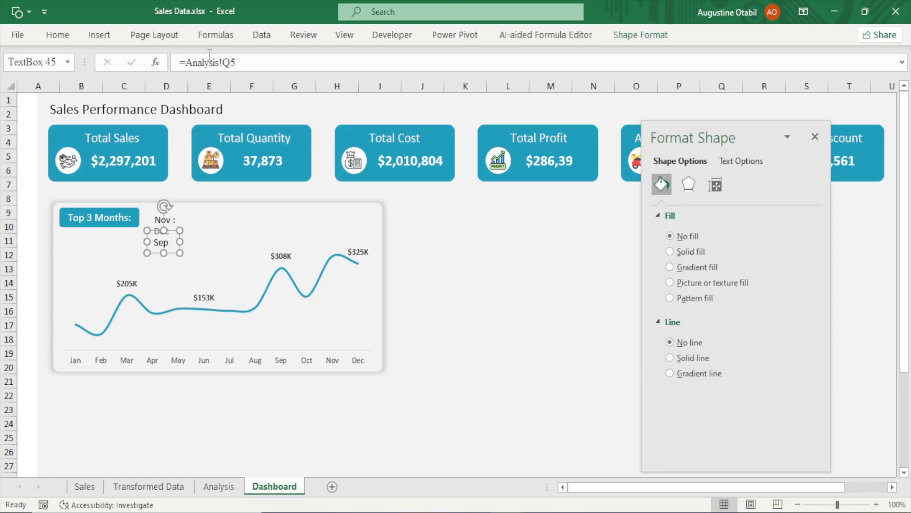
{"action": "left_click", "coordinate": [244, 60]}
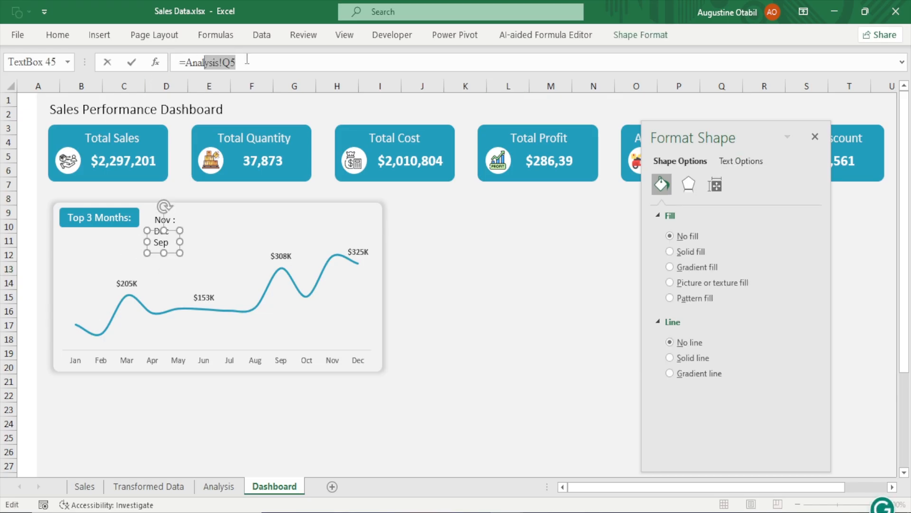
{"action": "left_click_drag", "start_coordinate": [248, 63], "coordinate": [8, 113]}
{"action": "type", "text": "="}
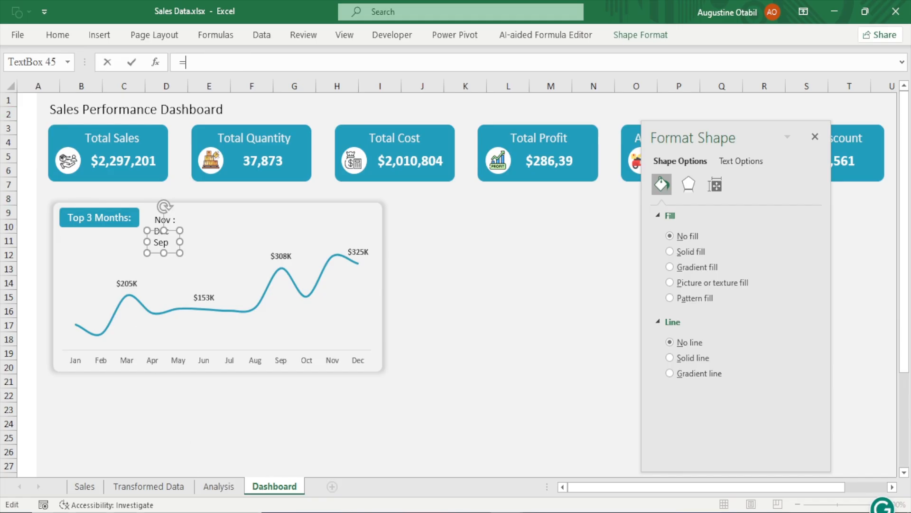
{"action": "left_click", "coordinate": [215, 484]}
{"action": "left_click", "coordinate": [440, 274]}
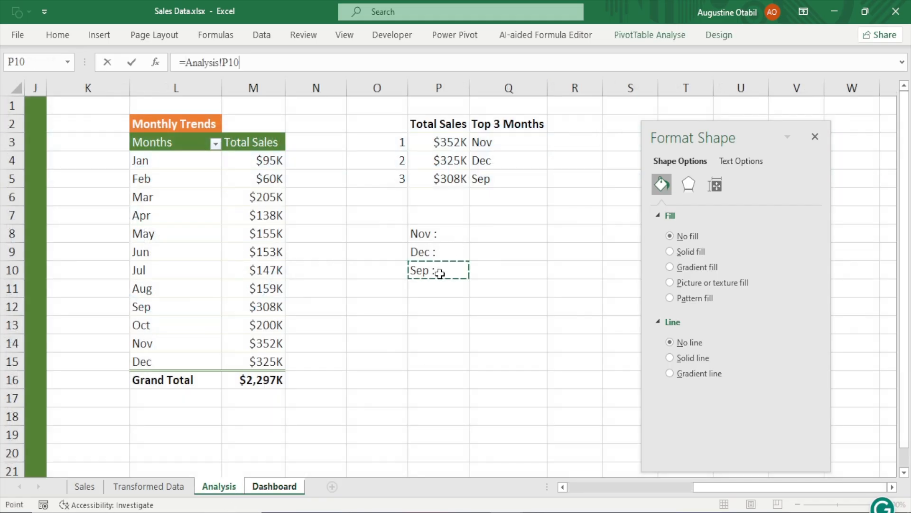
{"action": "key", "text": "Return"}
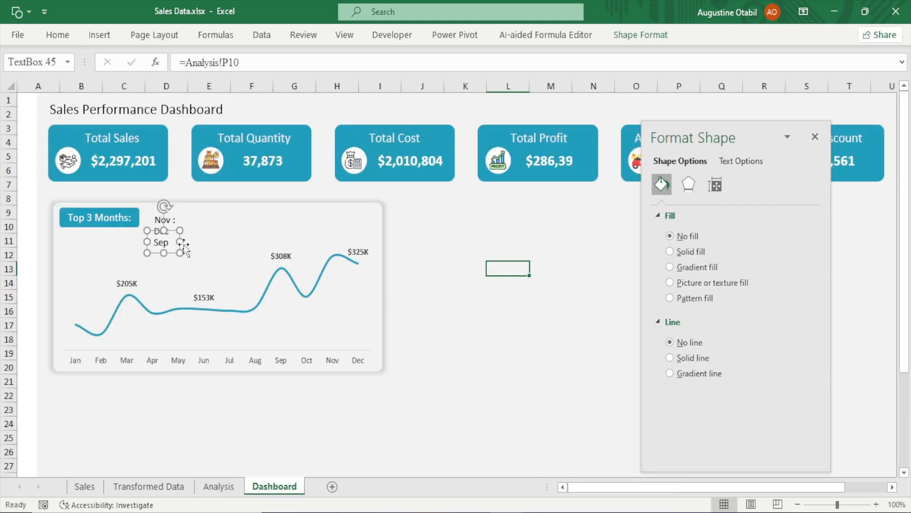
Widen the third month text box slightly
{"action": "left_click_drag", "start_coordinate": [179, 242], "coordinate": [183, 242]}
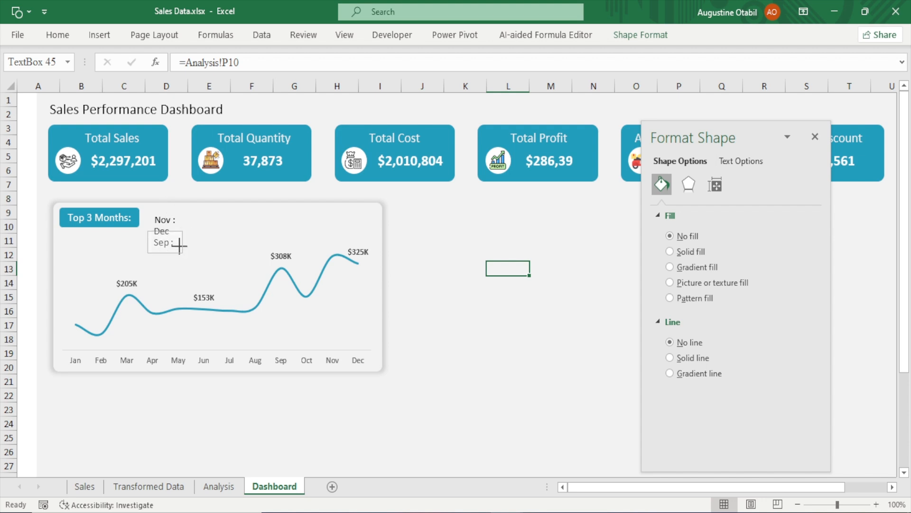
{"action": "left_click", "coordinate": [172, 223]}
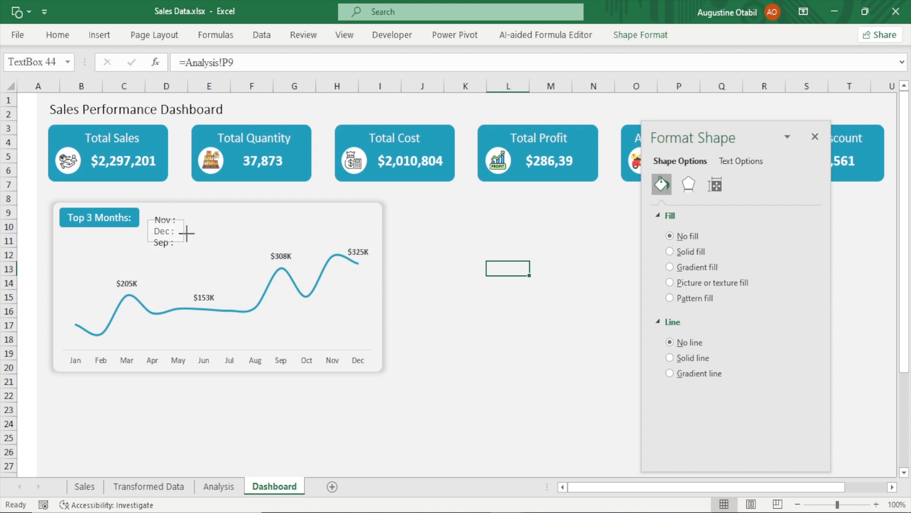
{"action": "left_click", "coordinate": [515, 315]}
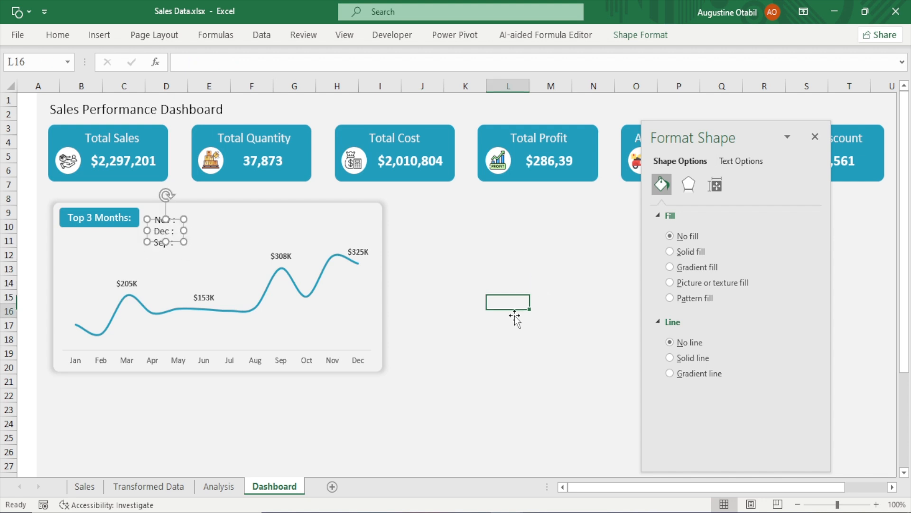
Nudge the Nov month label text box up slightly
{"action": "left_click", "coordinate": [167, 219]}
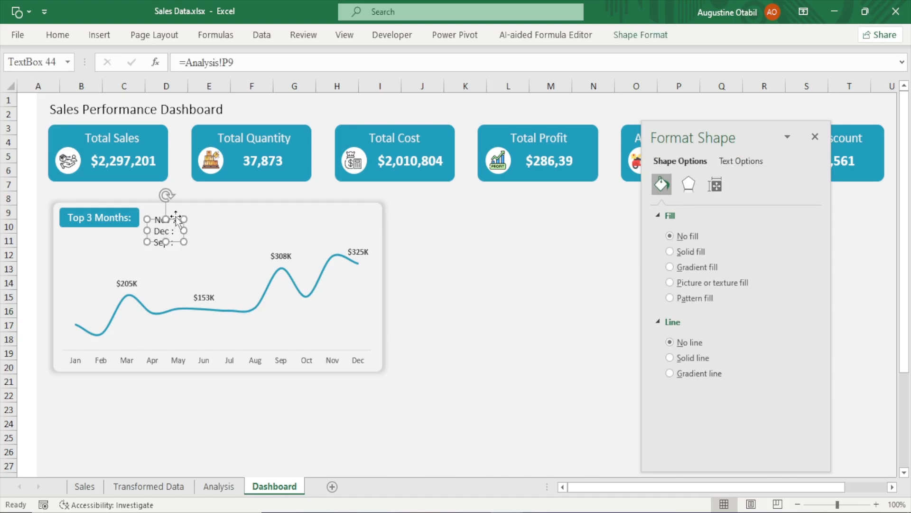
{"action": "left_click", "coordinate": [176, 219]}
{"action": "left_click_drag", "start_coordinate": [176, 219], "coordinate": [176, 216]}
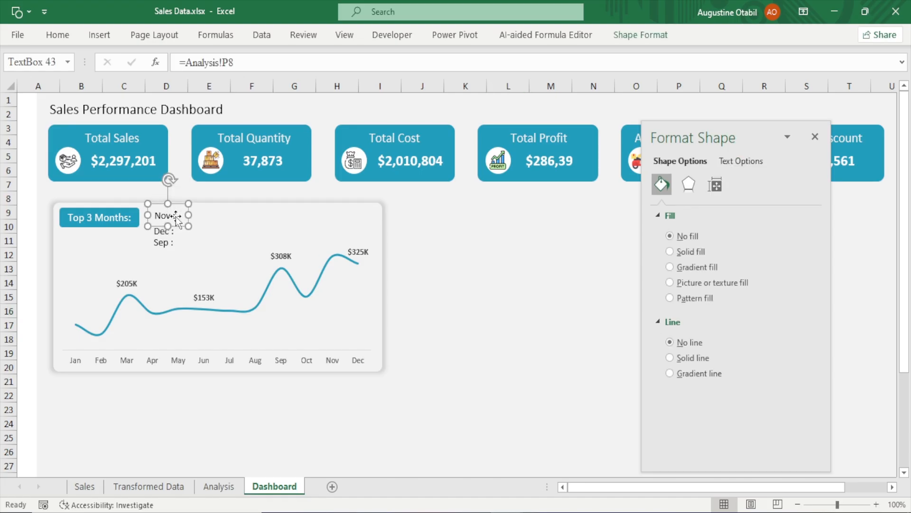
{"action": "left_click", "coordinate": [168, 231]}
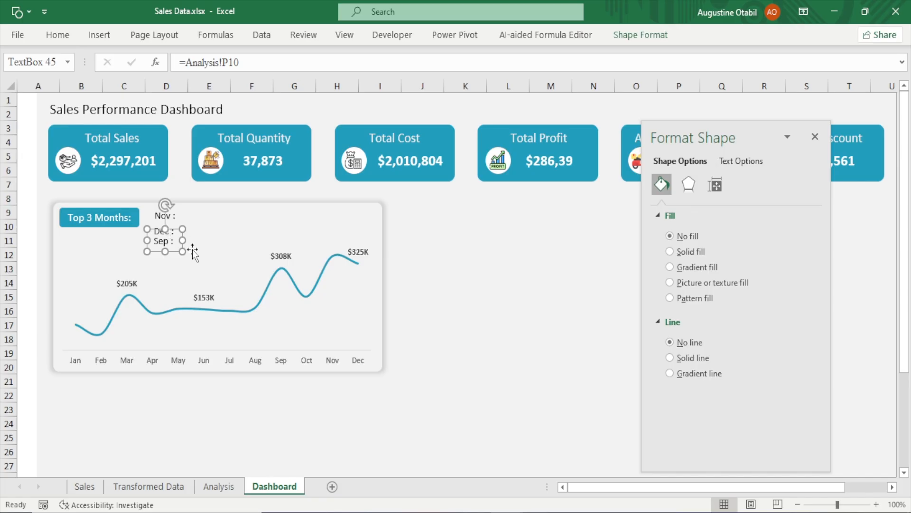
{"action": "left_click", "coordinate": [576, 266]}
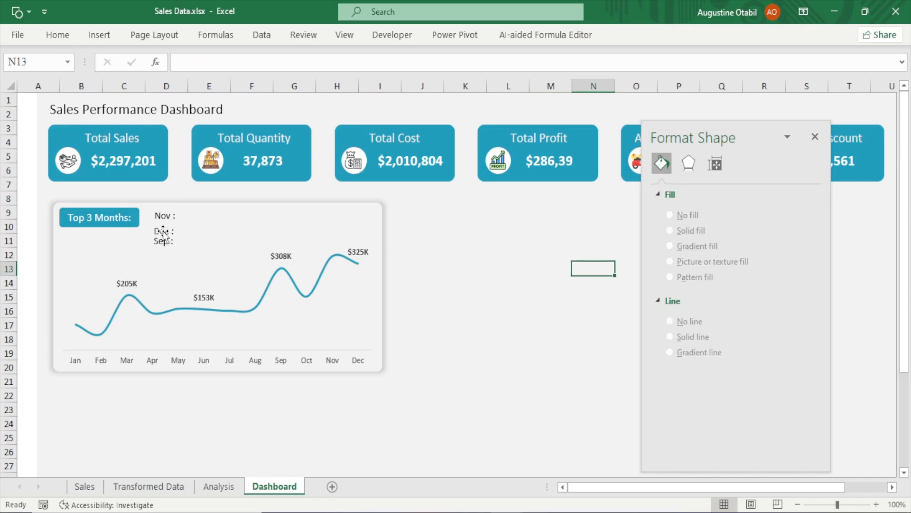
Nudge the Dec month label text box up slightly to tighten the spacing
{"action": "left_click", "coordinate": [164, 235]}
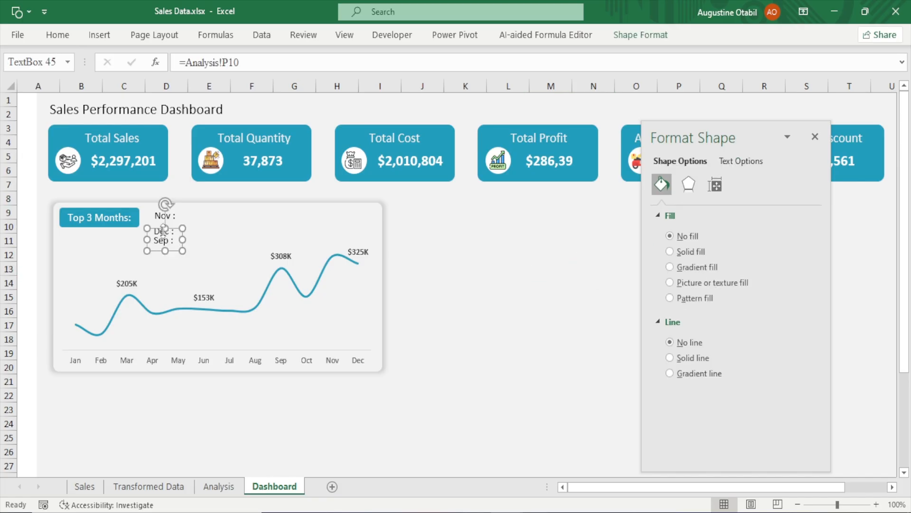
{"action": "left_click", "coordinate": [411, 234]}
{"action": "left_click", "coordinate": [166, 228]}
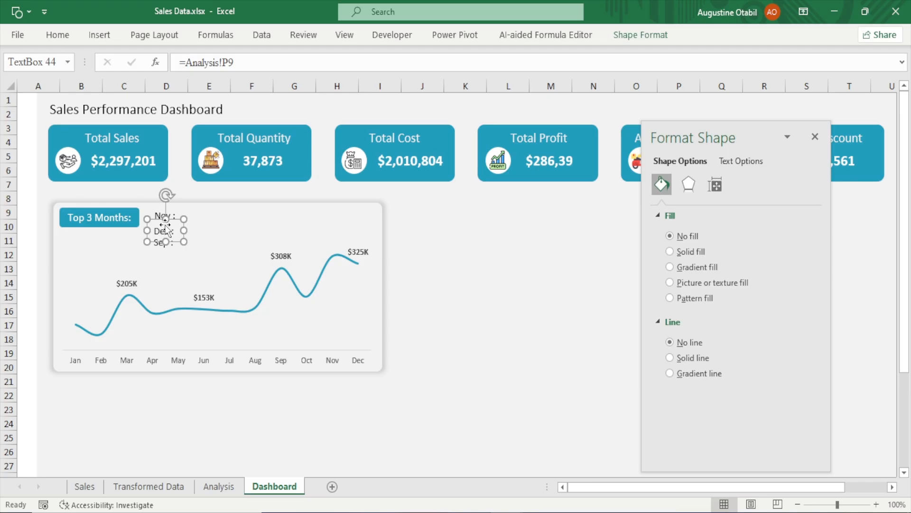
{"action": "key", "text": "Up"}
{"action": "key", "text": "Up"}
{"action": "key", "text": "Up"}
{"action": "key", "text": "Up"}
{"action": "key", "text": "Up"}
{"action": "key", "text": "Up"}
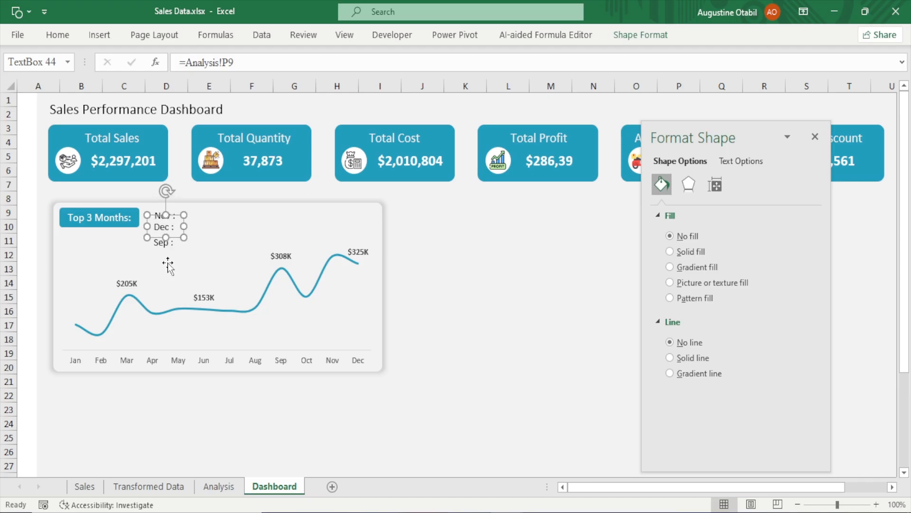
Nudge the Sep month label text box up slightly to match the others
{"action": "left_click", "coordinate": [163, 241]}
{"action": "key", "text": "Up"}
{"action": "key", "text": "Up"}
{"action": "key", "text": "Up"}
{"action": "key", "text": "Up"}
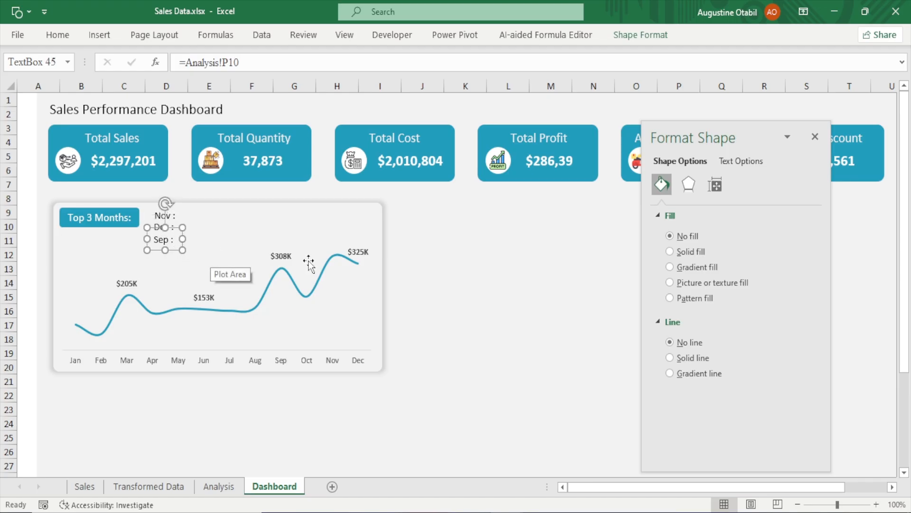
{"action": "left_click", "coordinate": [509, 282]}
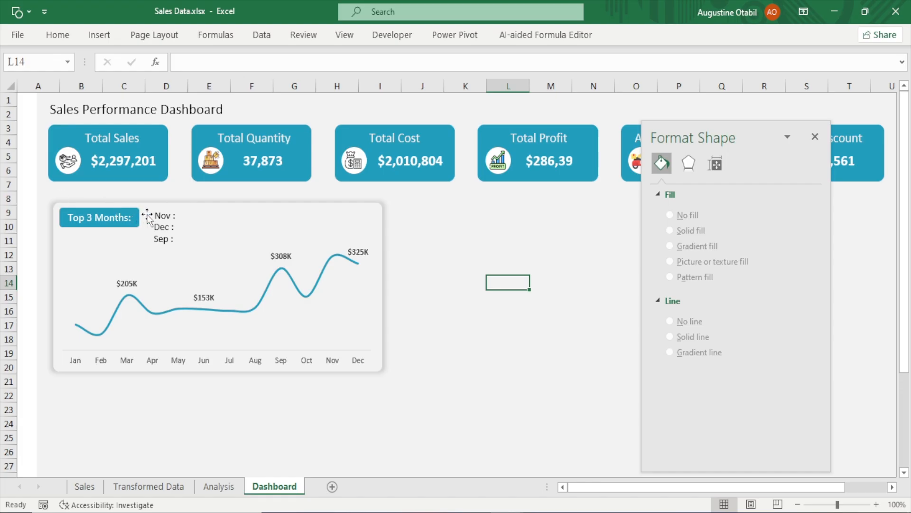
Duplicate the Nov label text box, place the copy beside it, and link it to cell P3 on the Analysis sheet
{"action": "left_click", "coordinate": [170, 213]}
{"action": "key", "text": "ctrl+d"}
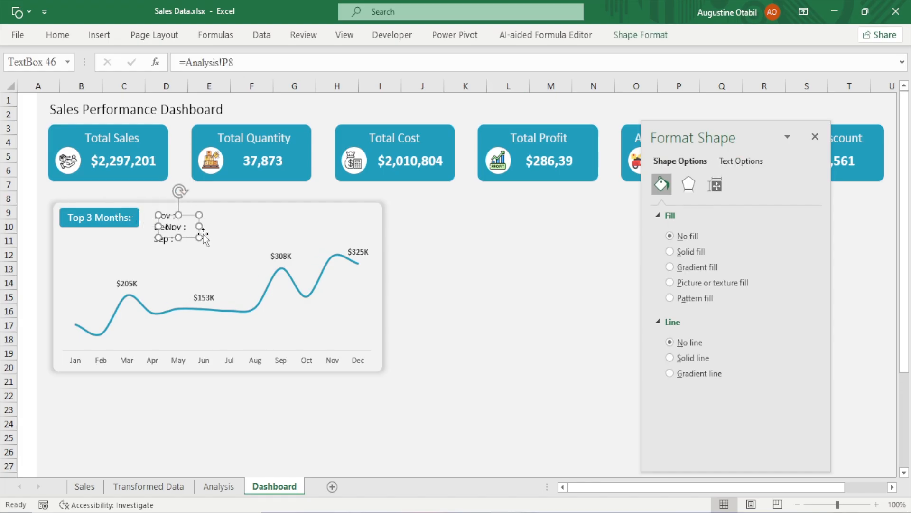
{"action": "left_click_drag", "start_coordinate": [188, 228], "coordinate": [204, 218]}
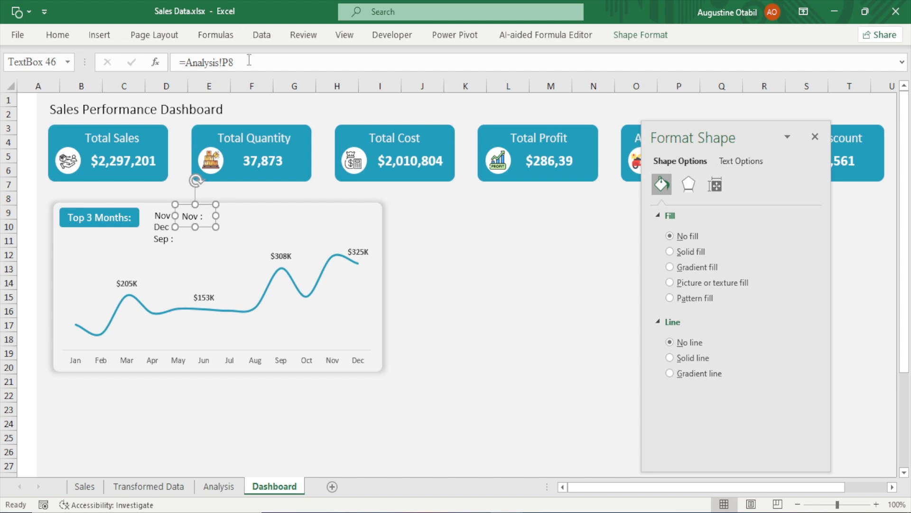
{"action": "left_click_drag", "start_coordinate": [250, 61], "coordinate": [180, 62]}
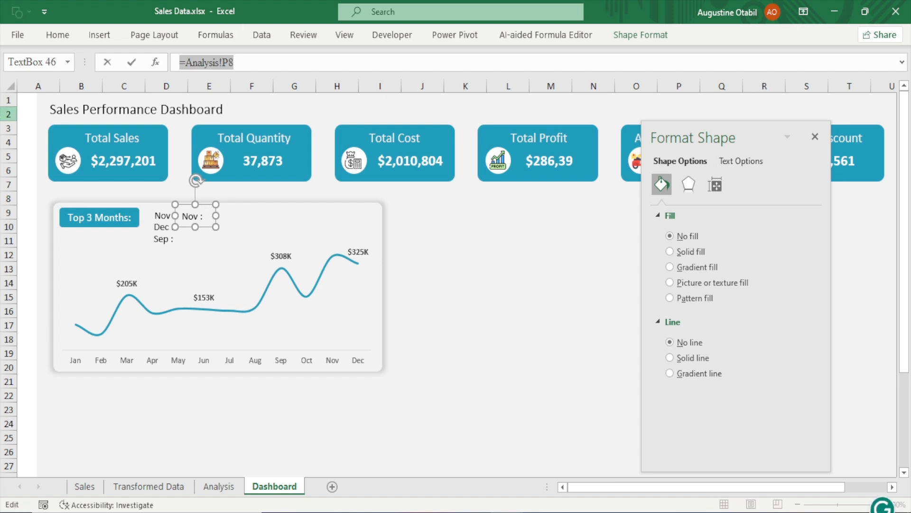
{"action": "type", "text": "="}
{"action": "left_click", "coordinate": [219, 486]}
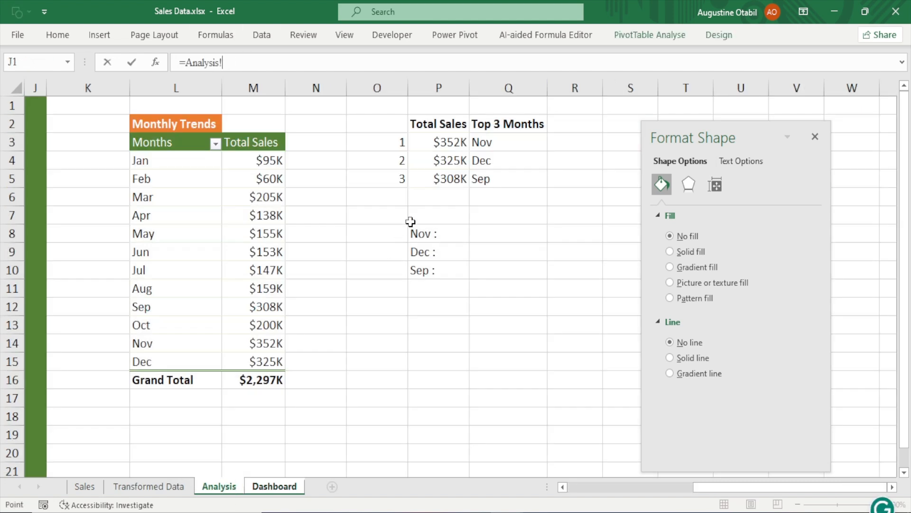
{"action": "left_click", "coordinate": [453, 145]}
{"action": "key", "text": "Return"}
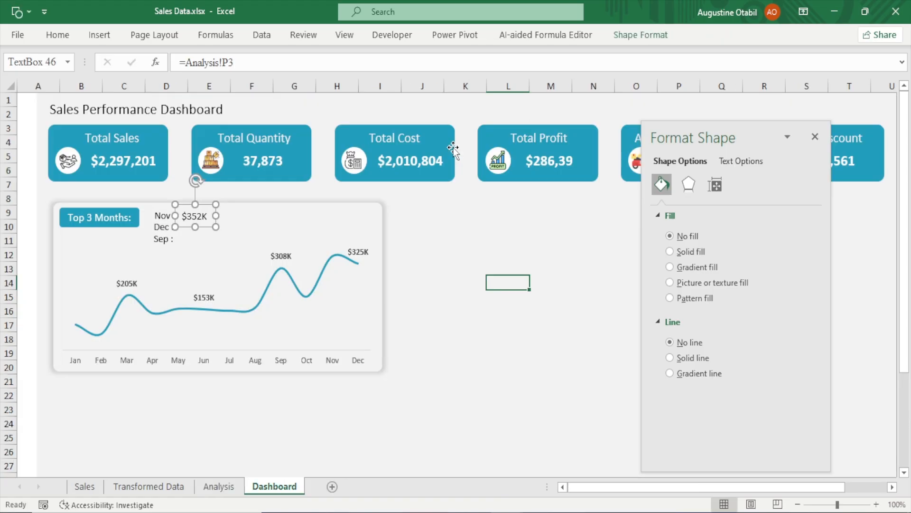
Duplicate the sales value text box, place it beside Dec, and link it to cell P4 on the Analysis sheet
{"action": "key", "text": "ctrl+d"}
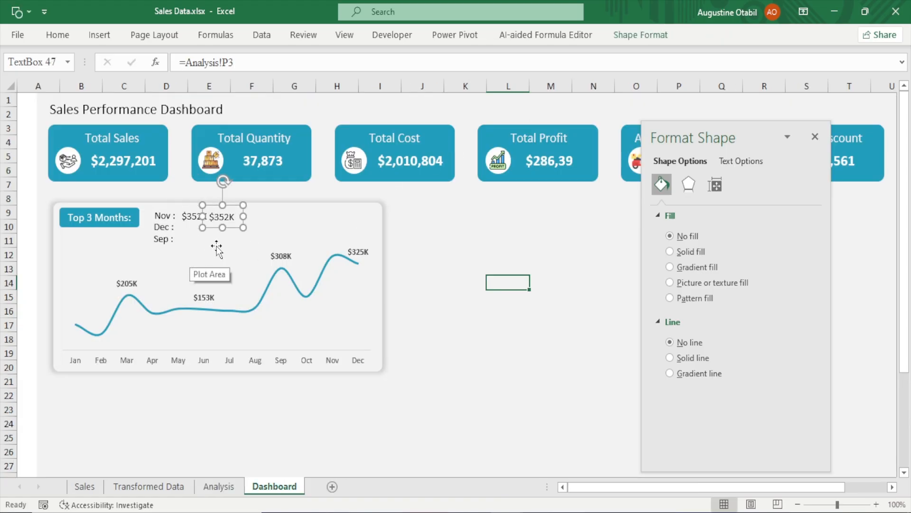
{"action": "left_click_drag", "start_coordinate": [226, 217], "coordinate": [200, 233]}
{"action": "key", "text": "Left"}
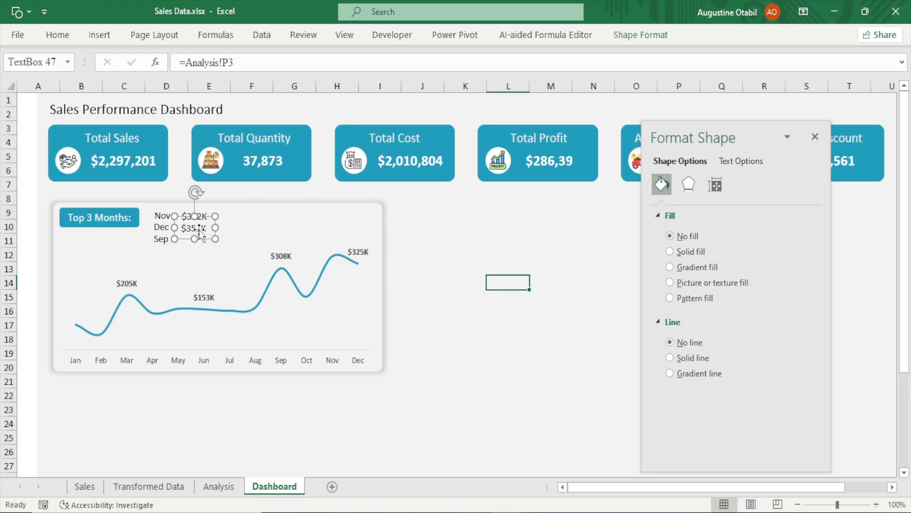
{"action": "left_click_drag", "start_coordinate": [245, 60], "coordinate": [180, 62]}
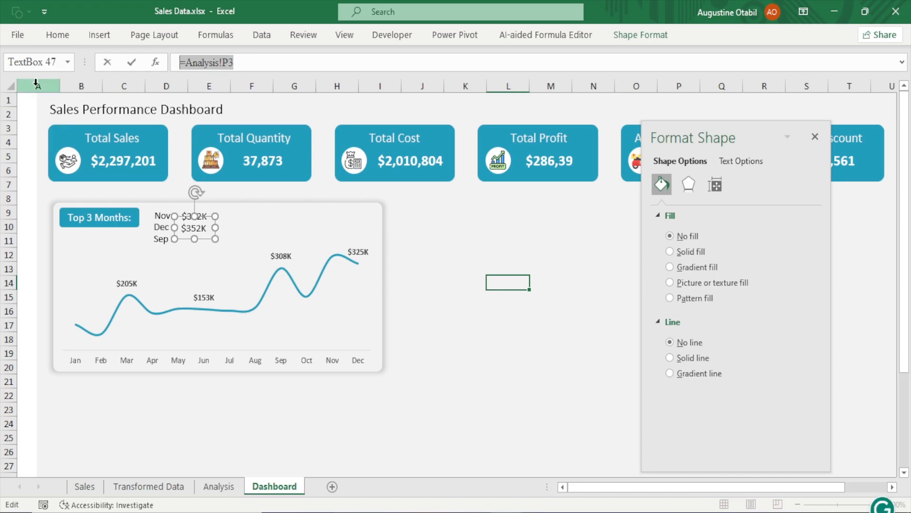
{"action": "type", "text": "="}
{"action": "left_click", "coordinate": [218, 486]}
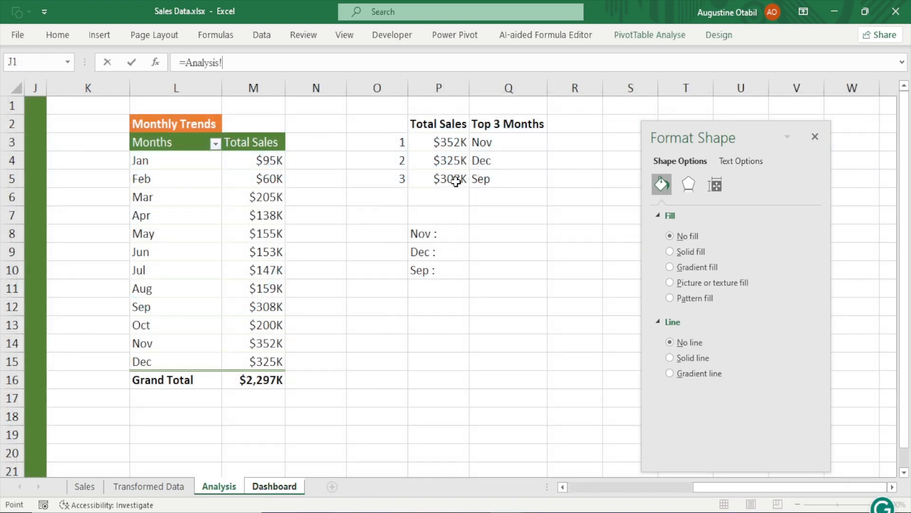
{"action": "left_click", "coordinate": [453, 160]}
{"action": "key", "text": "Return"}
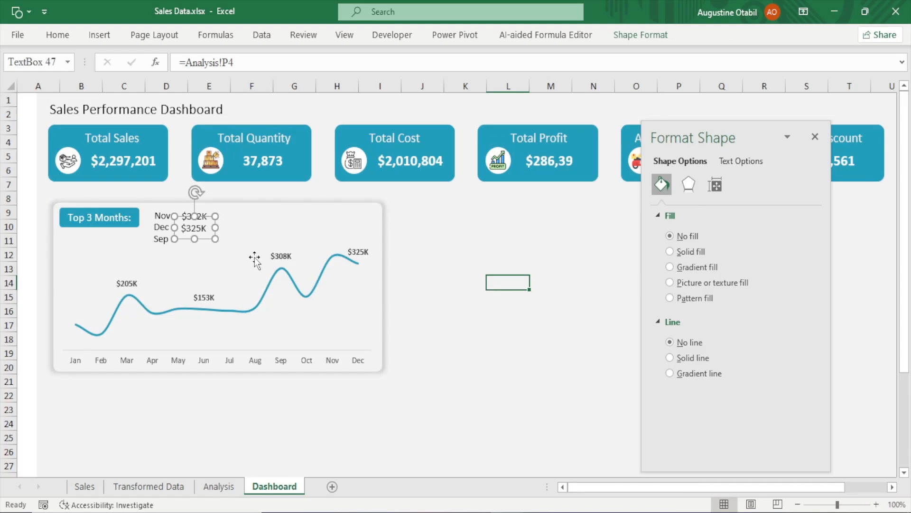
Duplicate the value text box beside Sep and link it to cell P5 on the Analysis sheet
{"action": "key", "text": "ctrl+d"}
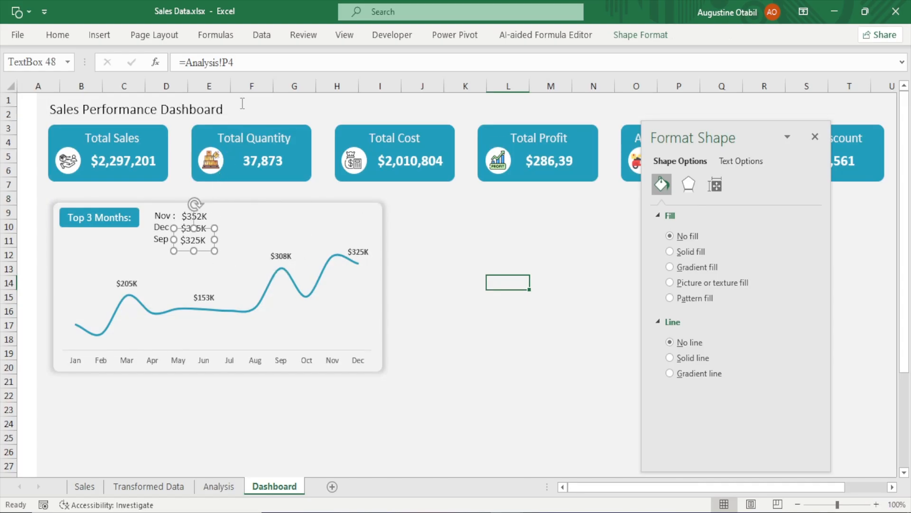
{"action": "left_click_drag", "start_coordinate": [249, 57], "coordinate": [180, 61]}
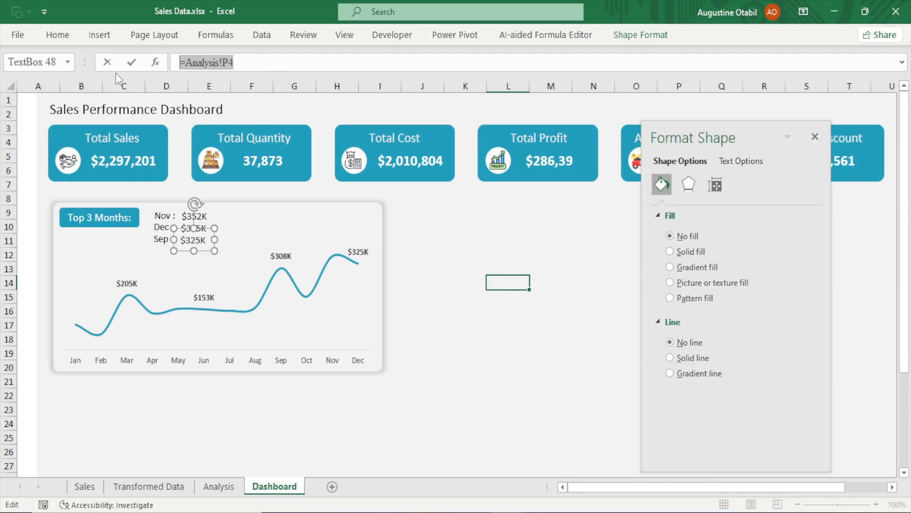
{"action": "key", "text": "BackSpace"}
{"action": "key", "text": "ctrl+Page_Up"}
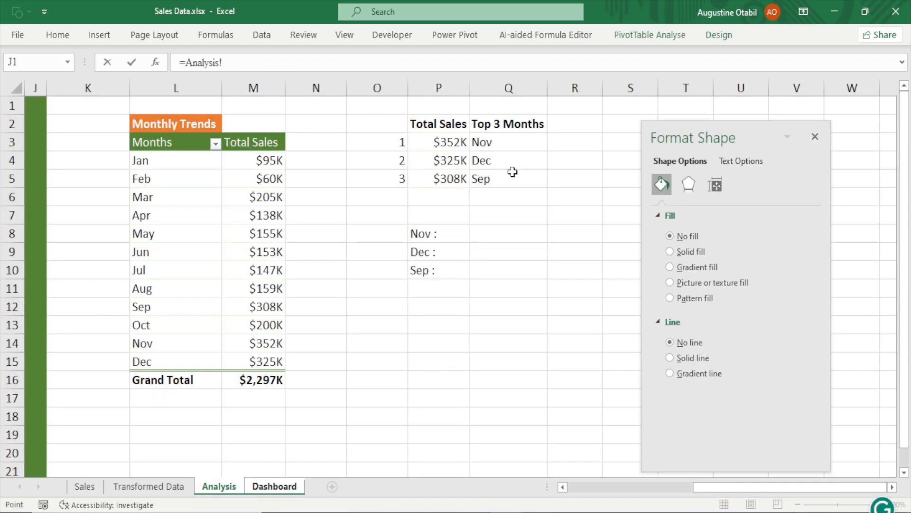
{"action": "left_click", "coordinate": [440, 180]}
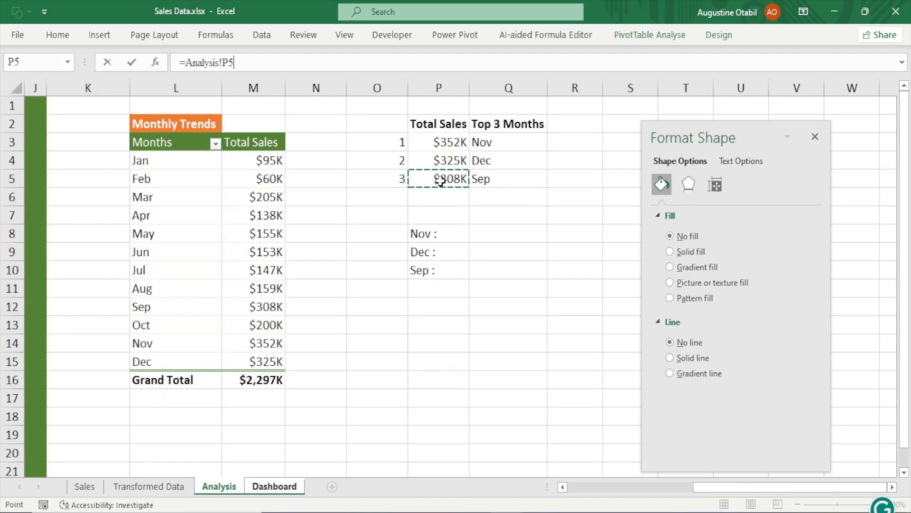
{"action": "key", "text": "Return"}
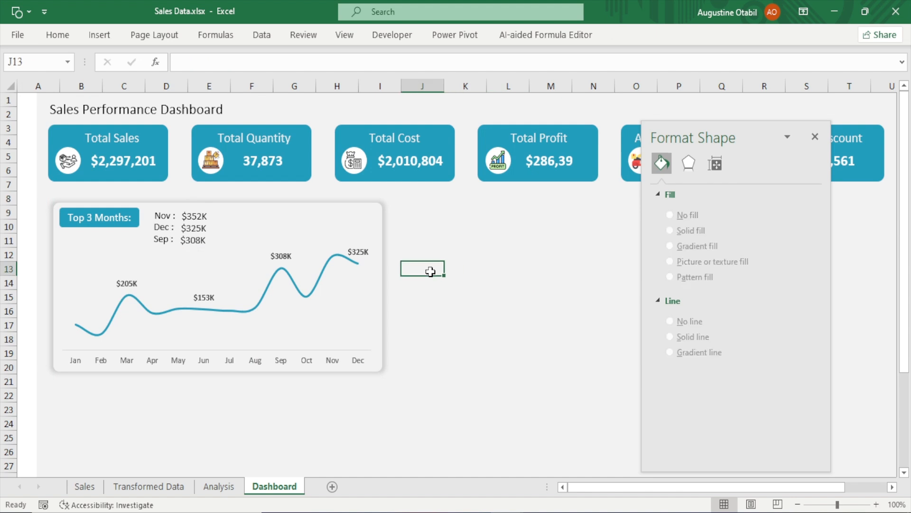
Reposition the Sep and Dec sales value text boxes closer to their month labels
{"action": "left_click_drag", "start_coordinate": [196, 240], "coordinate": [206, 233]}
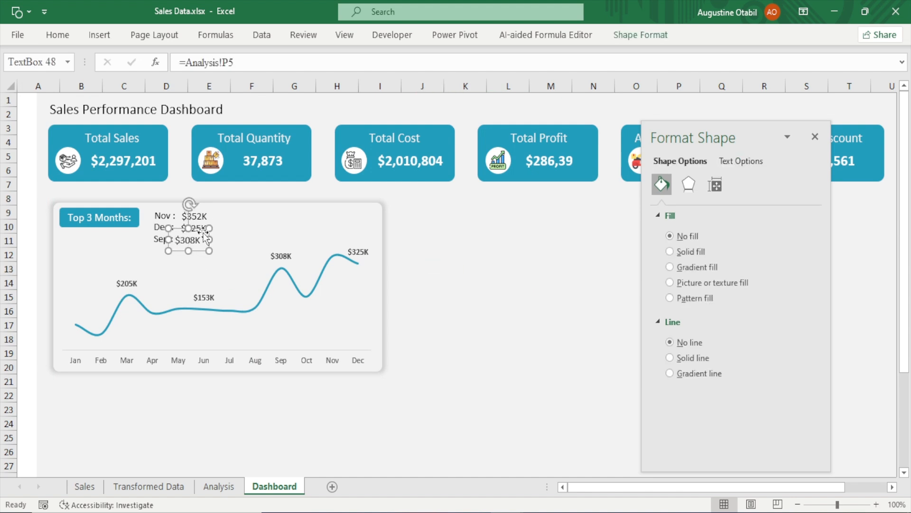
{"action": "left_click", "coordinate": [203, 229]}
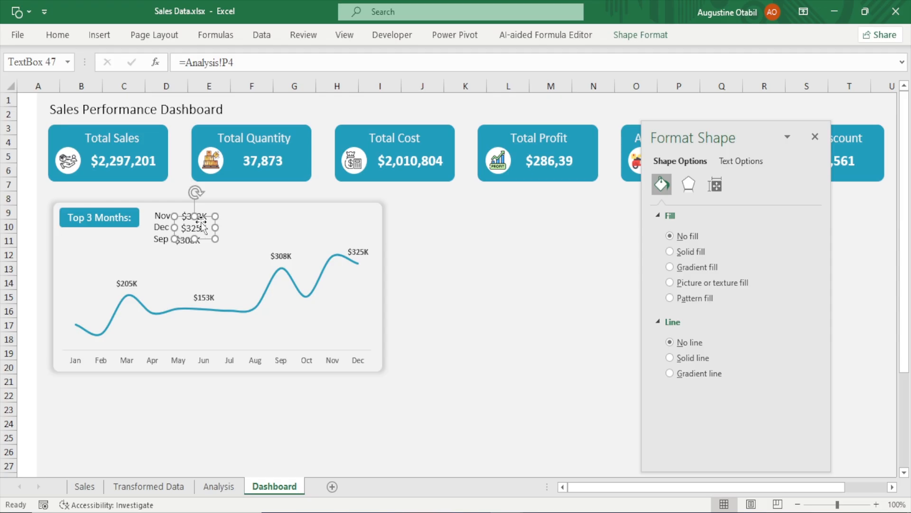
{"action": "left_click_drag", "start_coordinate": [202, 222], "coordinate": [197, 222]}
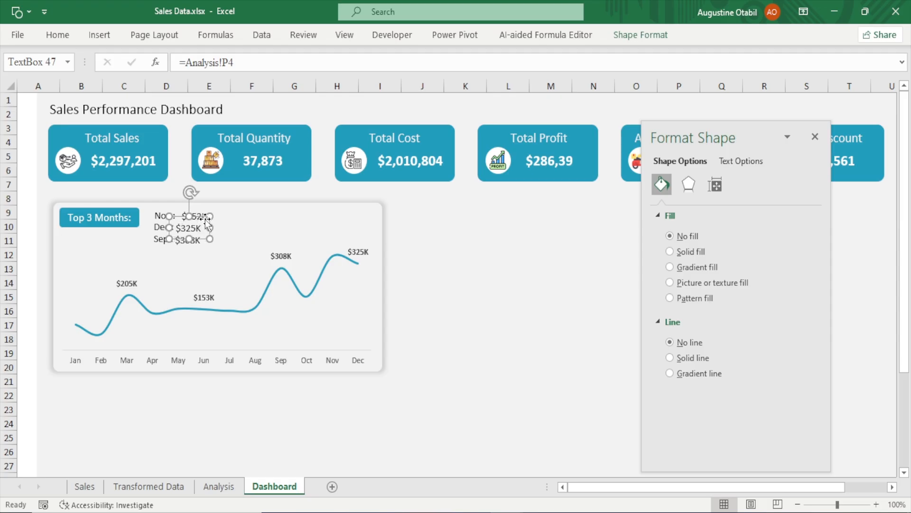
{"action": "left_click", "coordinate": [509, 227]}
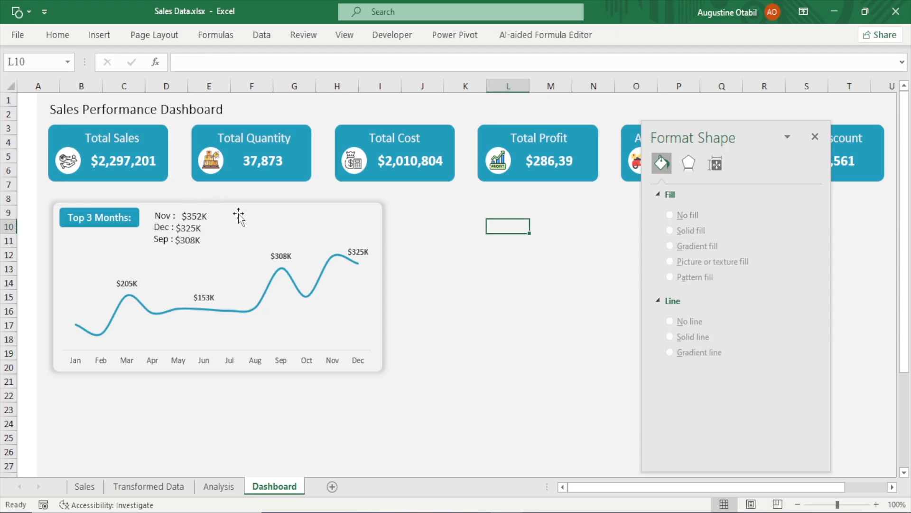
Nudge the Nov sales value text box left to sit next to its label
{"action": "left_click", "coordinate": [196, 216]}
{"action": "key", "text": "Left"}
{"action": "key", "text": "Left"}
{"action": "key", "text": "Left"}
{"action": "key", "text": "Left"}
{"action": "key", "text": "Left"}
{"action": "key", "text": "Left"}
{"action": "key", "text": "Left"}
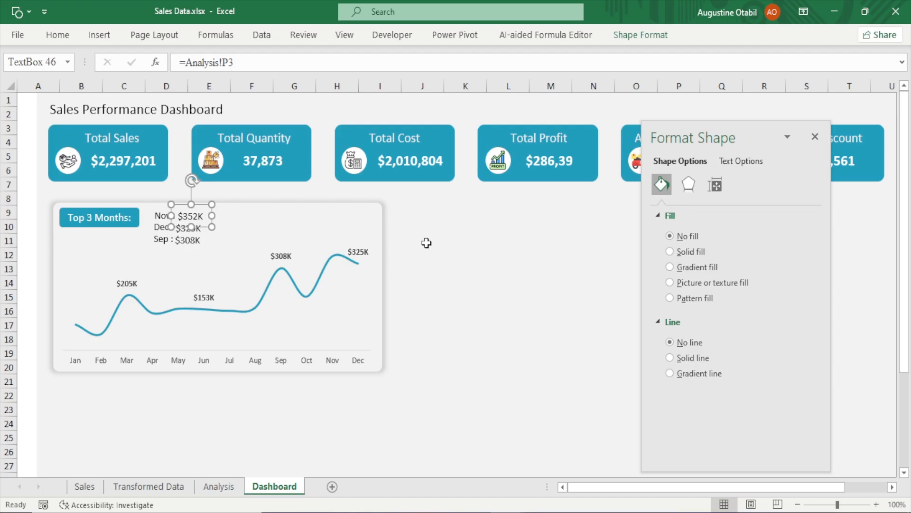
{"action": "key", "text": "Left"}
{"action": "left_click", "coordinate": [426, 243]}
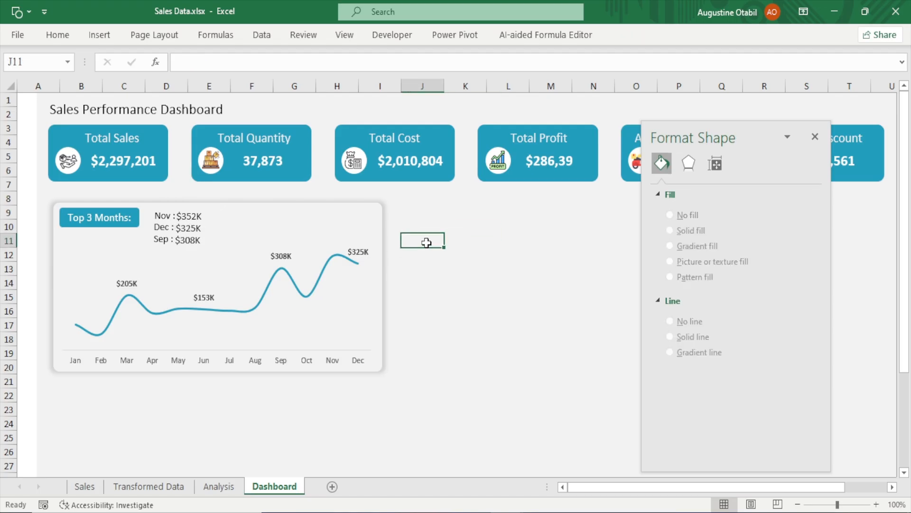
{"action": "left_click", "coordinate": [192, 221]}
{"action": "left_click", "coordinate": [406, 201]}
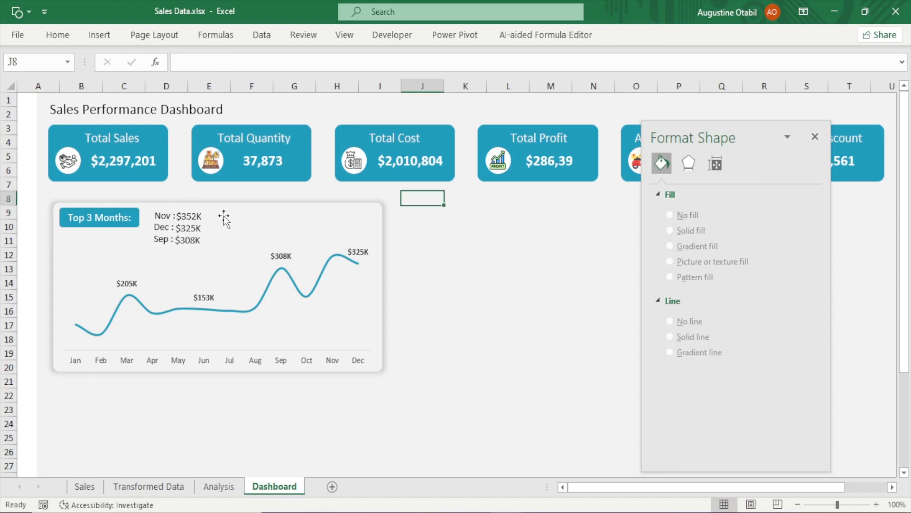
Select the Nov label and its value text box together and move them up slightly
{"action": "left_click", "coordinate": [183, 213]}
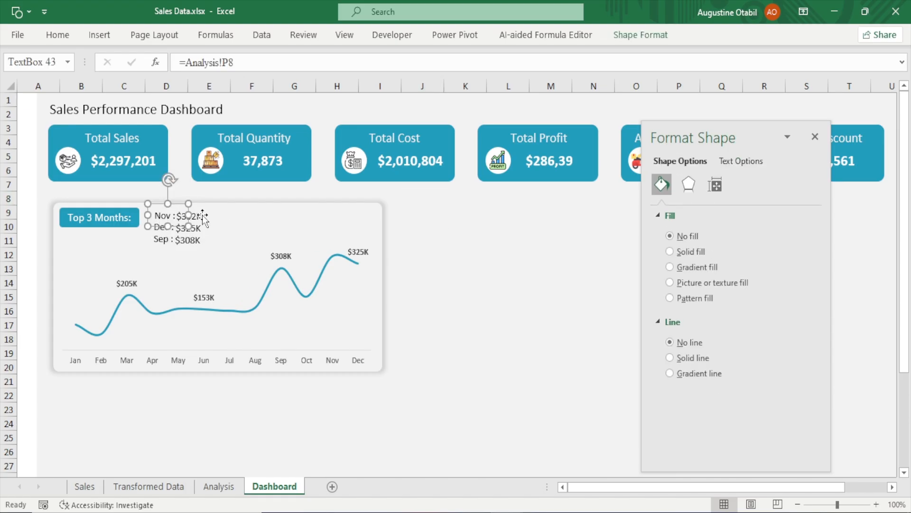
{"action": "left_click", "coordinate": [202, 218], "text": "ctrl"}
{"action": "key", "text": "Up"}
{"action": "key", "text": "Up"}
{"action": "key", "text": "Up"}
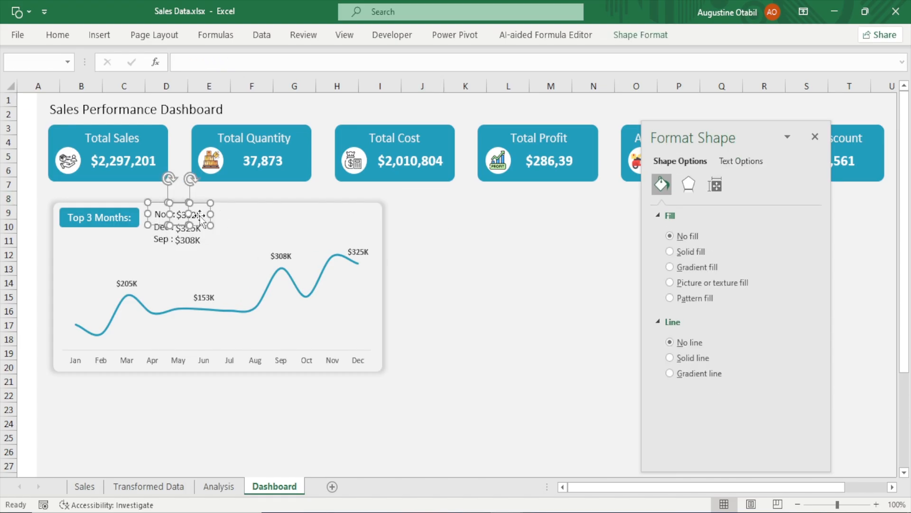
{"action": "left_click", "coordinate": [592, 250]}
Select the Dec label and its value text box together and move them up slightly
{"action": "left_click", "coordinate": [163, 229]}
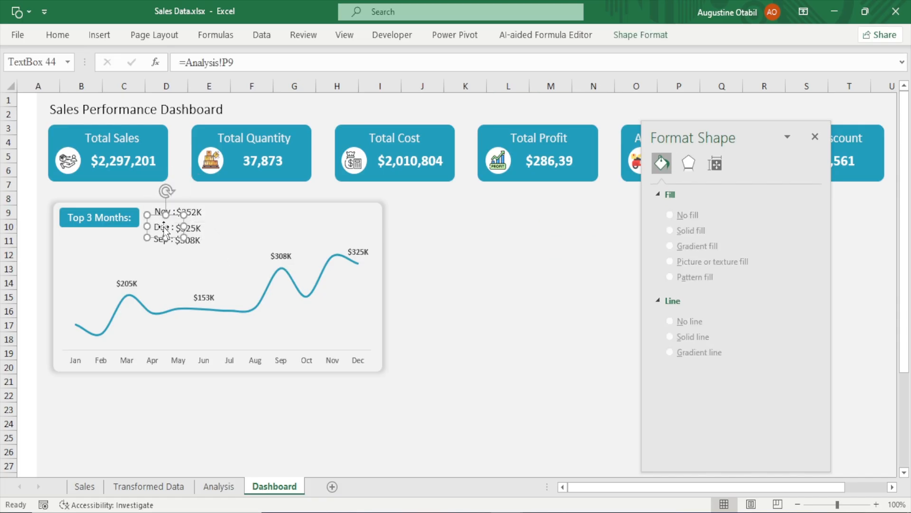
{"action": "left_click", "coordinate": [201, 227], "text": "ctrl"}
{"action": "key", "text": "Up"}
{"action": "key", "text": "Up"}
{"action": "key", "text": "Up"}
{"action": "key", "text": "Up"}
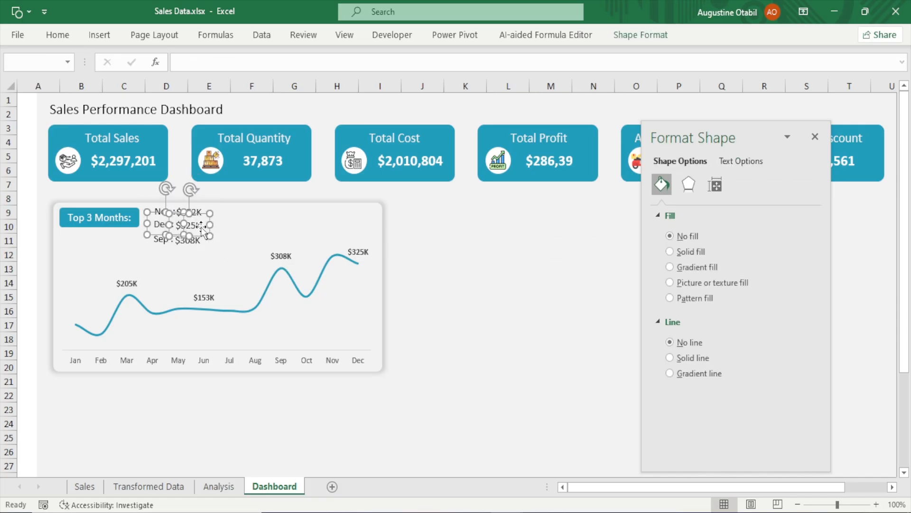
Select the Sep label and its value text box together and move them up slightly
{"action": "left_click", "coordinate": [554, 240]}
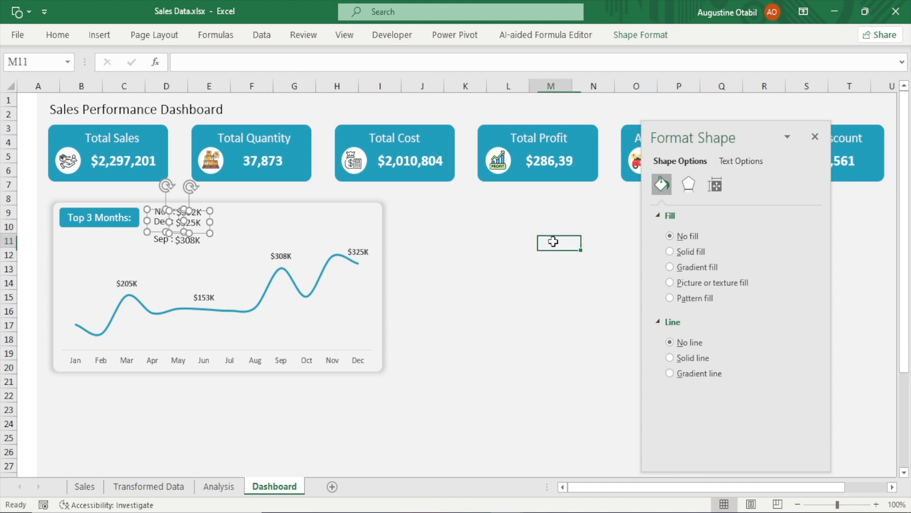
{"action": "left_click", "coordinate": [161, 239]}
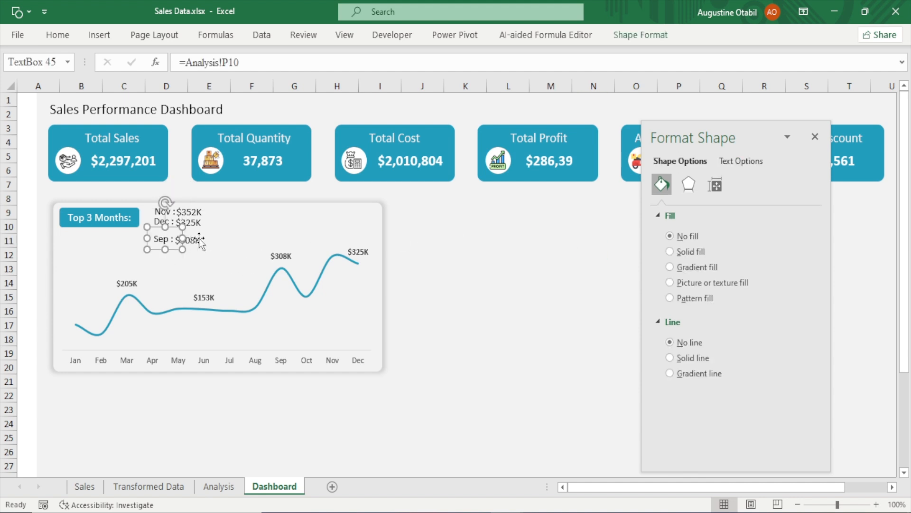
{"action": "left_click", "coordinate": [198, 238], "text": "ctrl"}
{"action": "key", "text": "Up"}
{"action": "key", "text": "Up"}
{"action": "key", "text": "Up"}
{"action": "key", "text": "Up"}
{"action": "key", "text": "Up"}
{"action": "key", "text": "Up"}
{"action": "key", "text": "Up"}
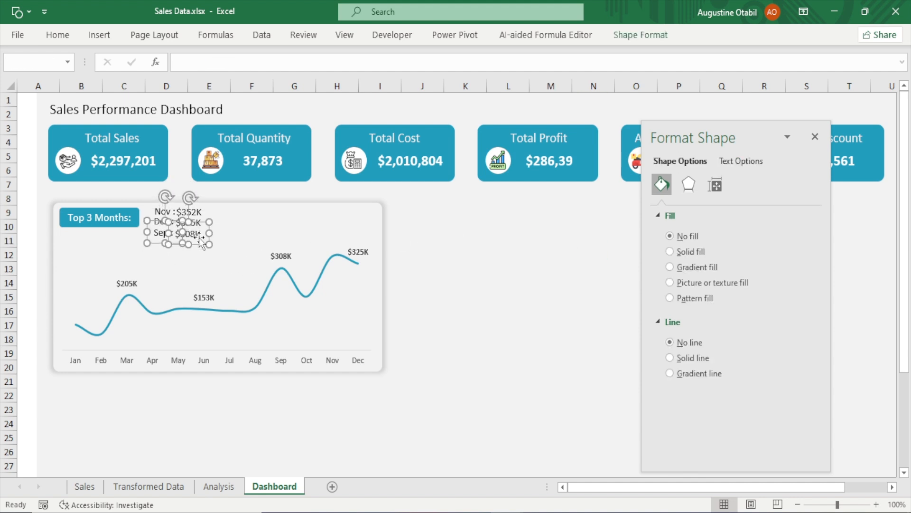
{"action": "left_click", "coordinate": [486, 244]}
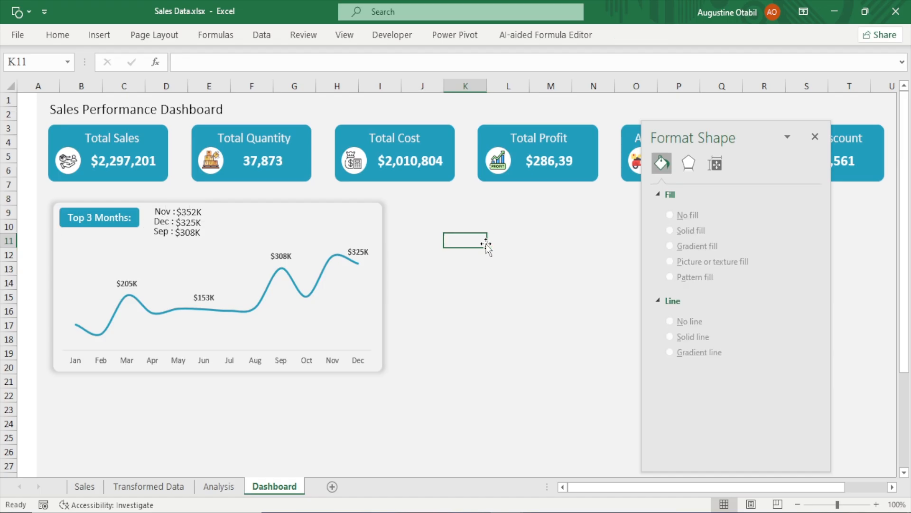
{"action": "left_click", "coordinate": [180, 236]}
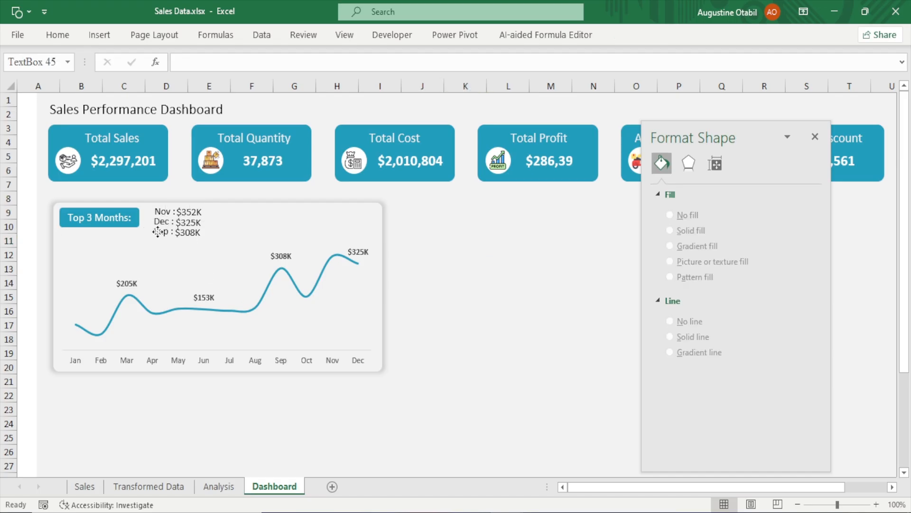
{"action": "left_click", "coordinate": [192, 232], "text": "ctrl"}
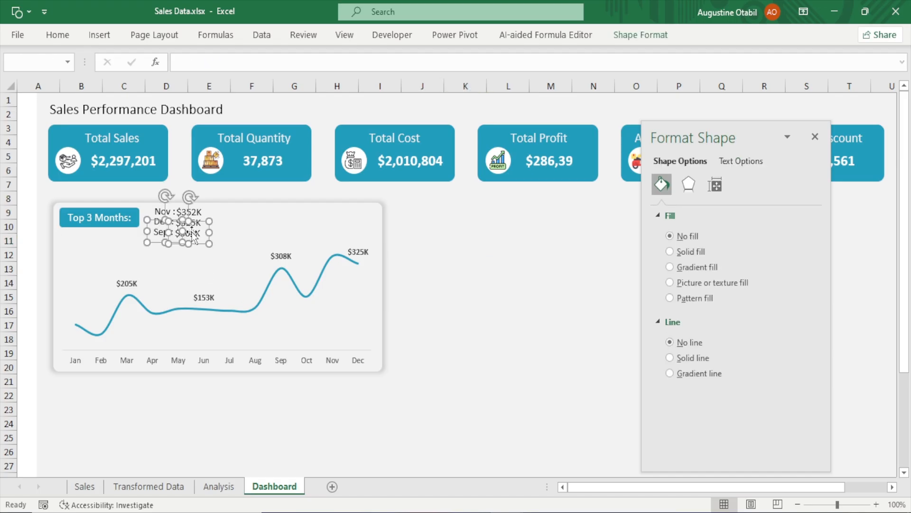
{"action": "left_click", "coordinate": [481, 247]}
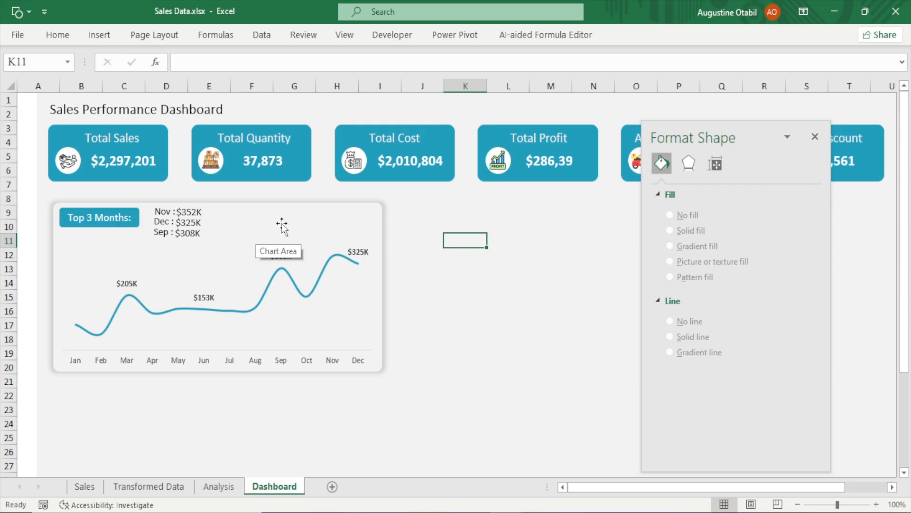
On the Analysis sheet, enter =SUM(P3:P5)/SUM(M4:M15) in P13 to compute the top three months' share of sales
{"action": "left_click", "coordinate": [222, 487]}
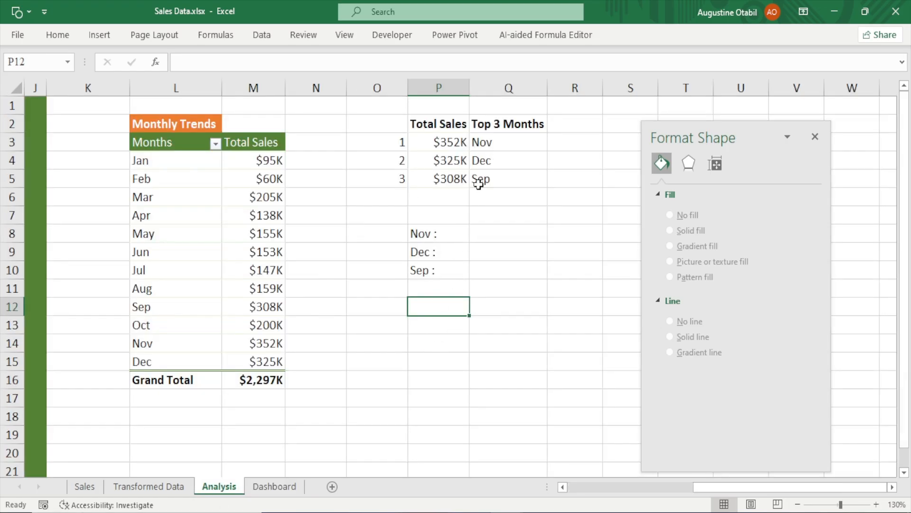
{"action": "left_click", "coordinate": [438, 351]}
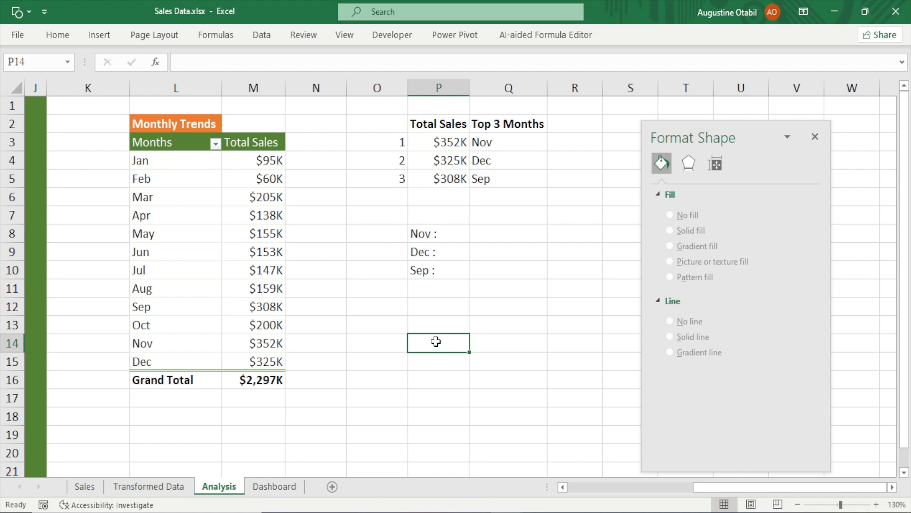
{"action": "left_click", "coordinate": [451, 326]}
{"action": "type", "text": "="}
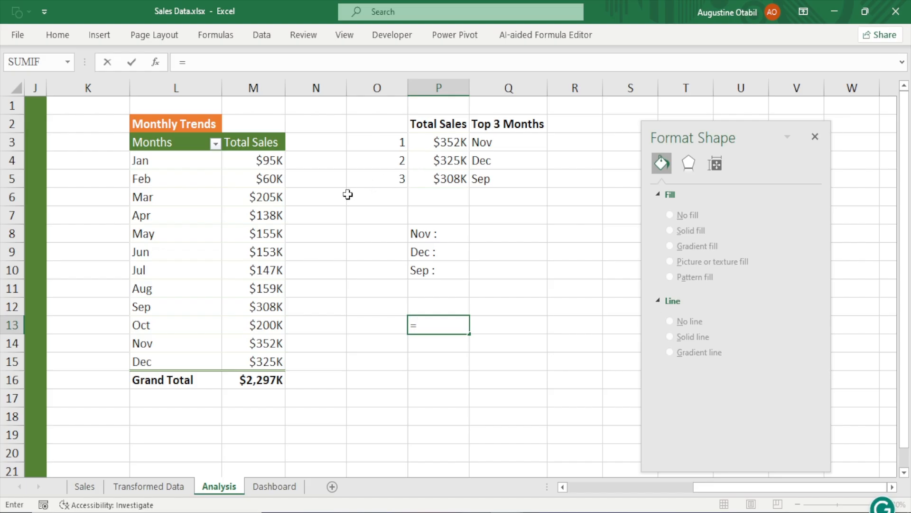
{"action": "type", "text": "sum"}
{"action": "key", "text": "Tab"}
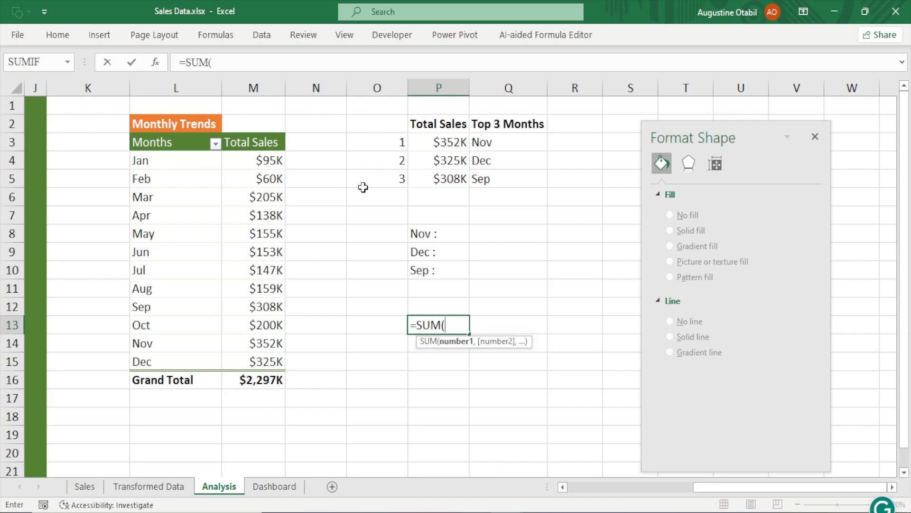
{"action": "left_click_drag", "start_coordinate": [441, 142], "coordinate": [444, 174]}
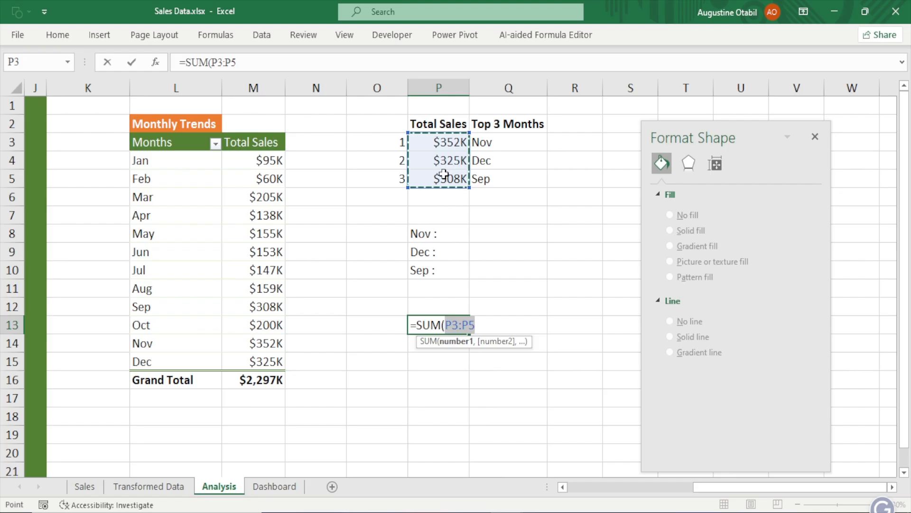
{"action": "type", "text": "/"}
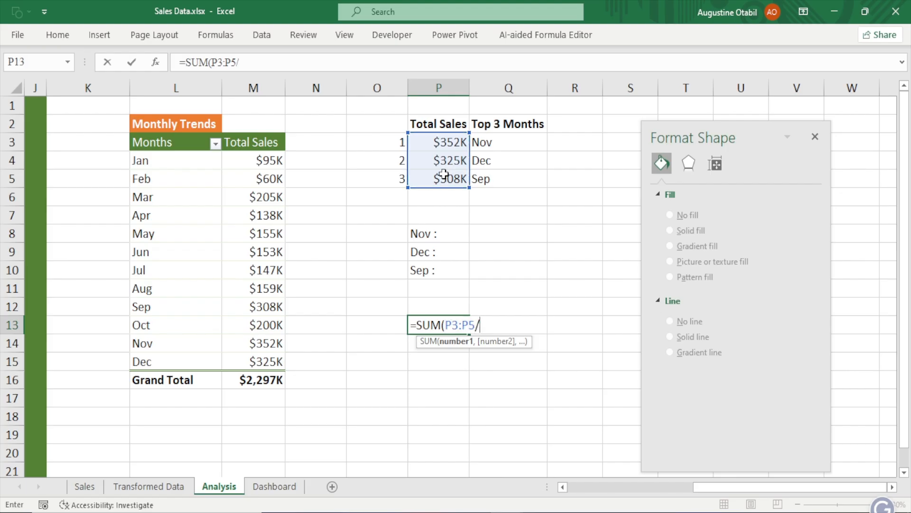
{"action": "type", "text": ")"}
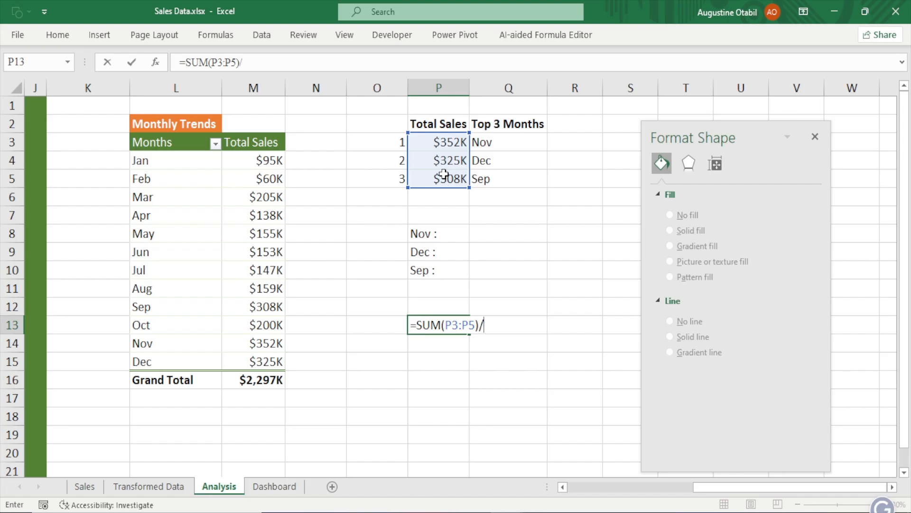
{"action": "type", "text": "sum"}
{"action": "key", "text": "Tab"}
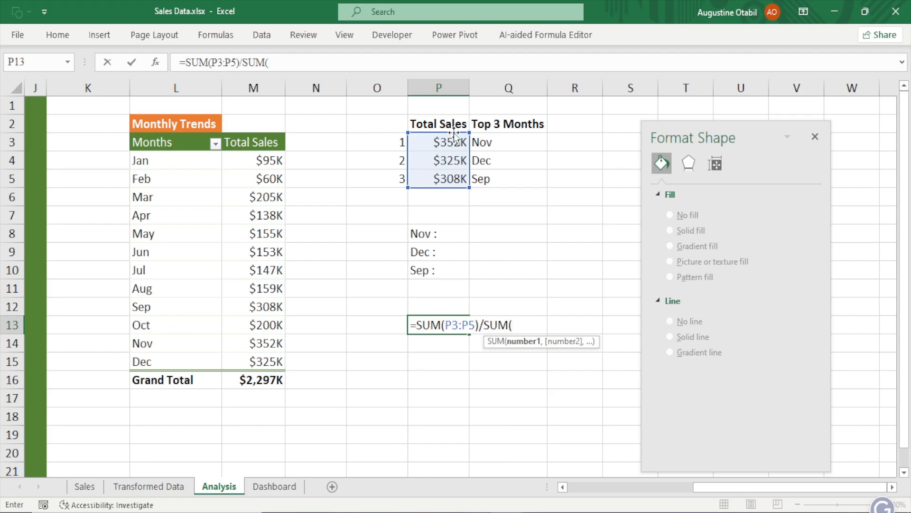
{"action": "left_click_drag", "start_coordinate": [252, 161], "coordinate": [249, 354]}
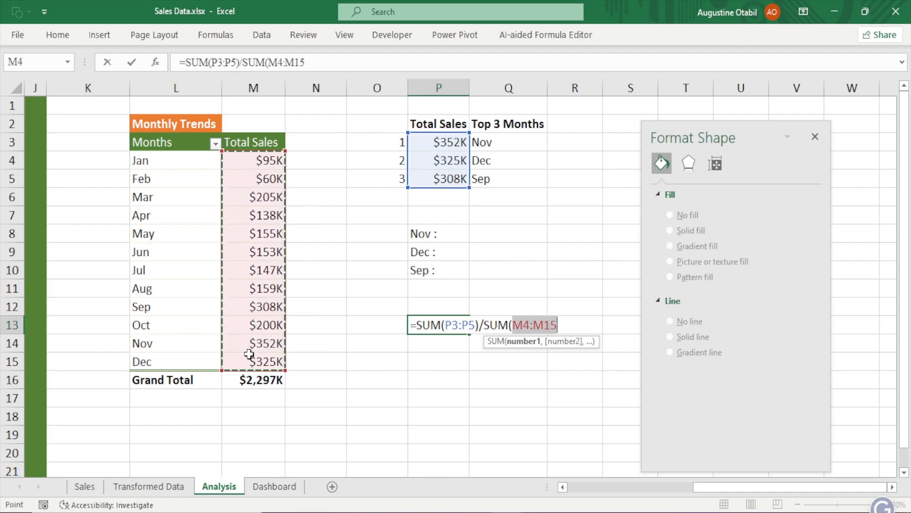
{"action": "type", "text": ")"}
{"action": "key", "text": "Return"}
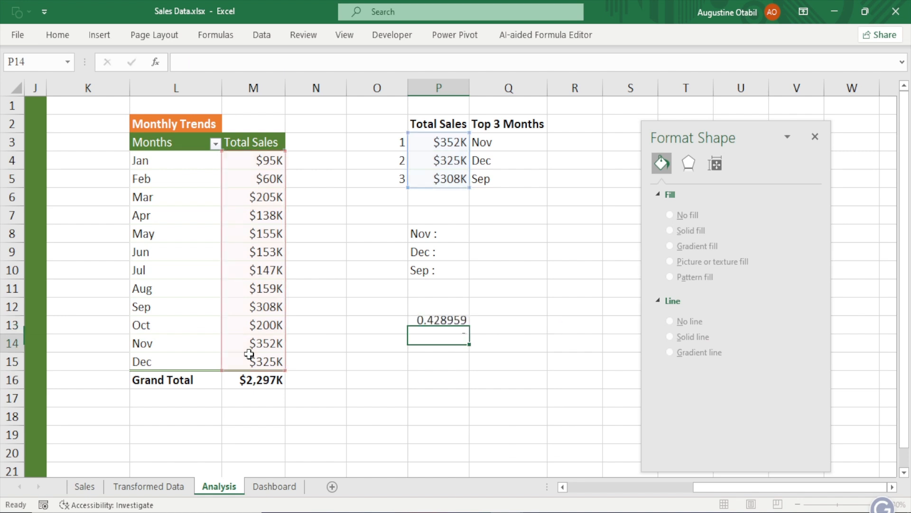
Clear P13 and re-enter the share formula =SUM(P3:P5)/SUM(M4:M15)
{"action": "left_click", "coordinate": [454, 324]}
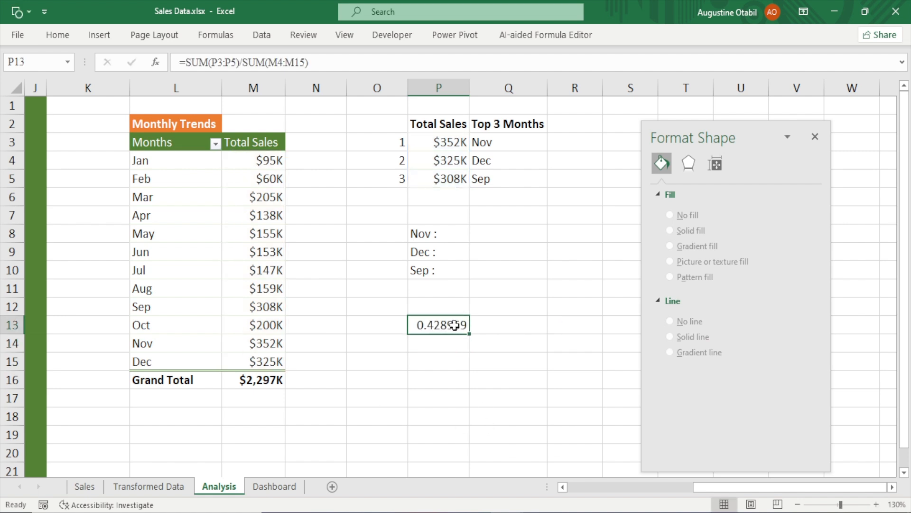
{"action": "key", "text": "Delete"}
{"action": "type", "text": "="}
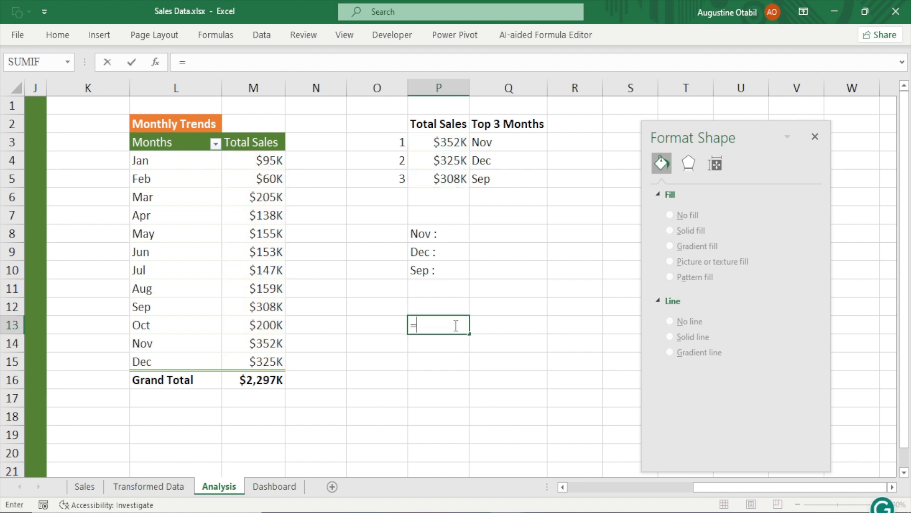
{"action": "type", "text": "sum"}
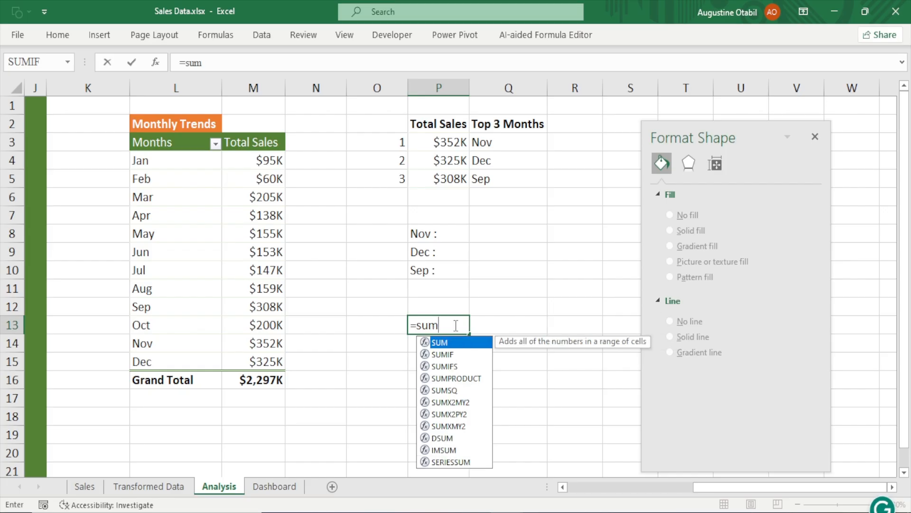
{"action": "key", "text": "Tab"}
{"action": "left_click_drag", "start_coordinate": [448, 141], "coordinate": [441, 176]}
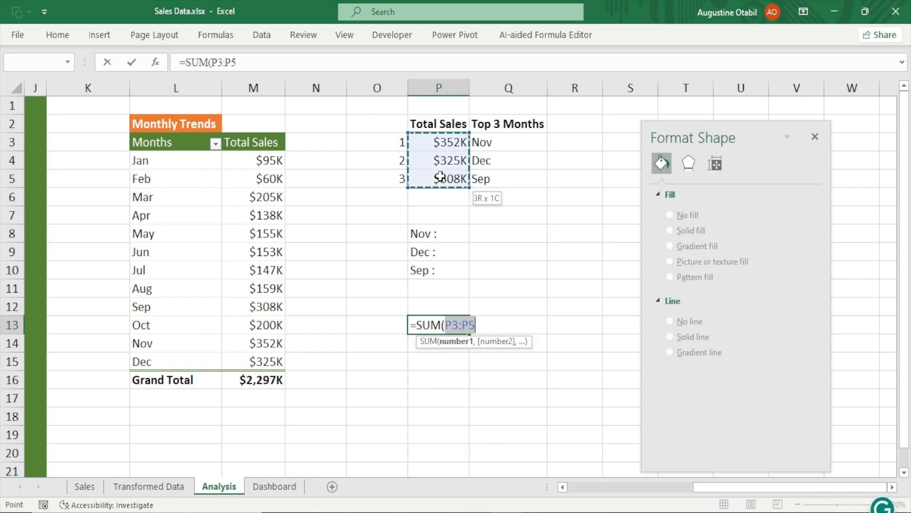
{"action": "type", "text": ")"}
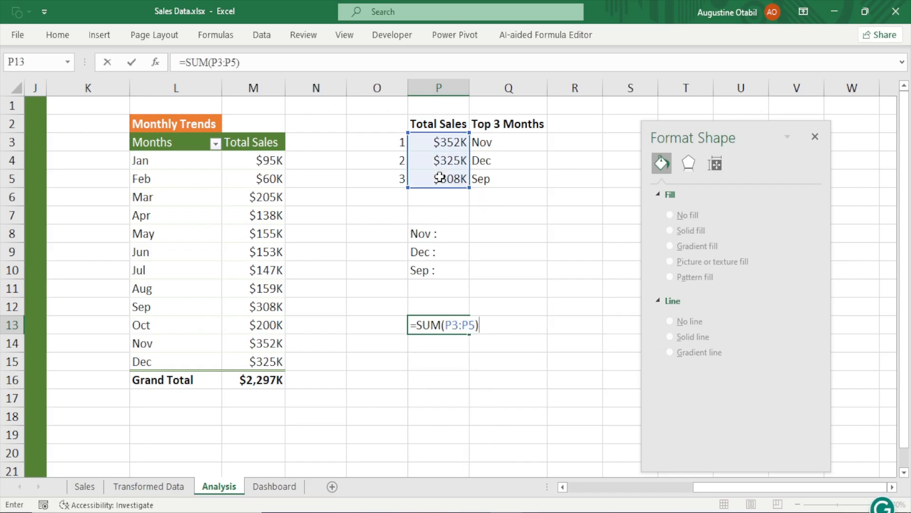
{"action": "type", "text": "/"}
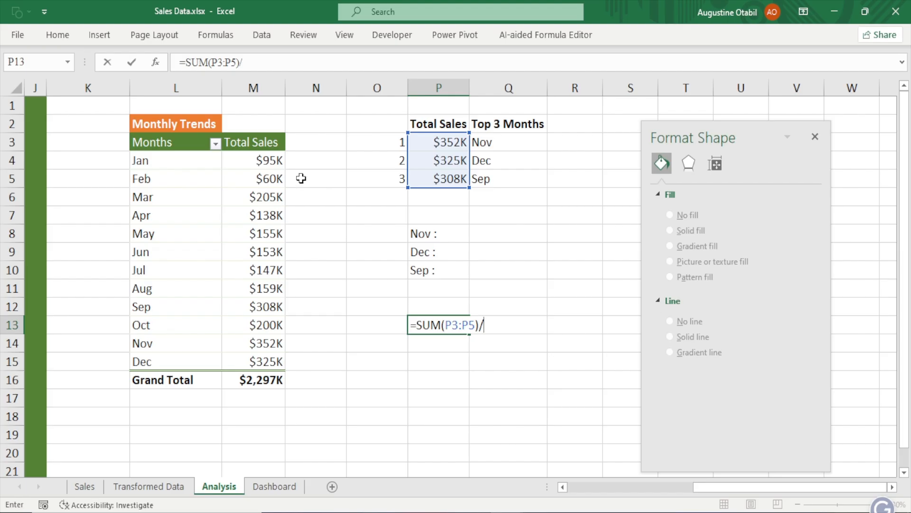
{"action": "type", "text": "sum"}
{"action": "key", "text": "Tab"}
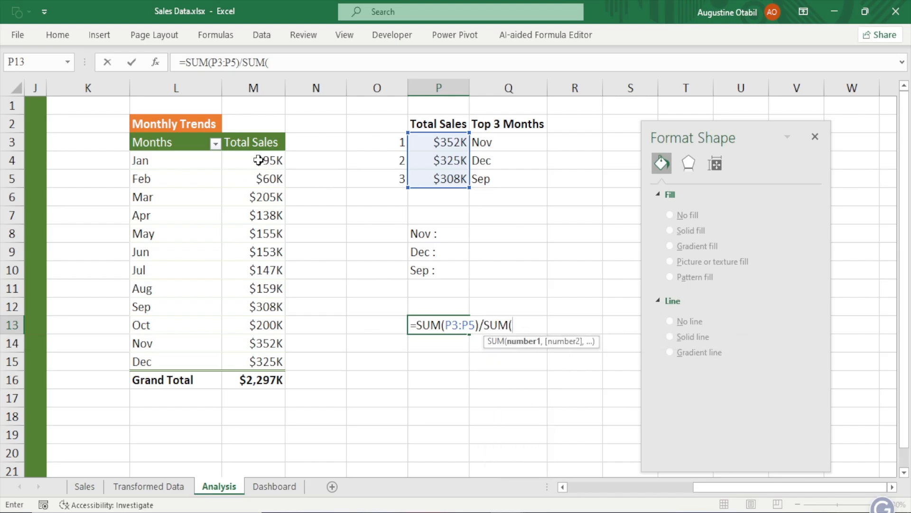
{"action": "left_click_drag", "start_coordinate": [251, 161], "coordinate": [253, 354]}
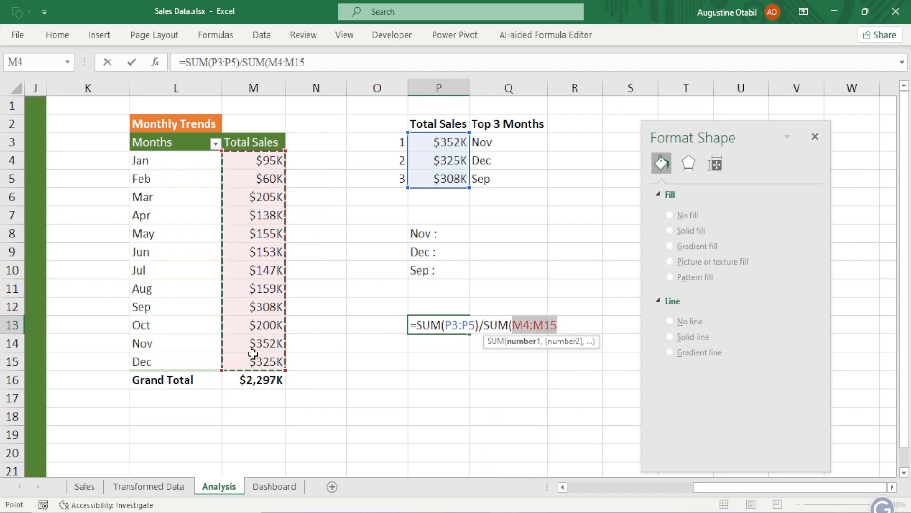
{"action": "type", "text": ")"}
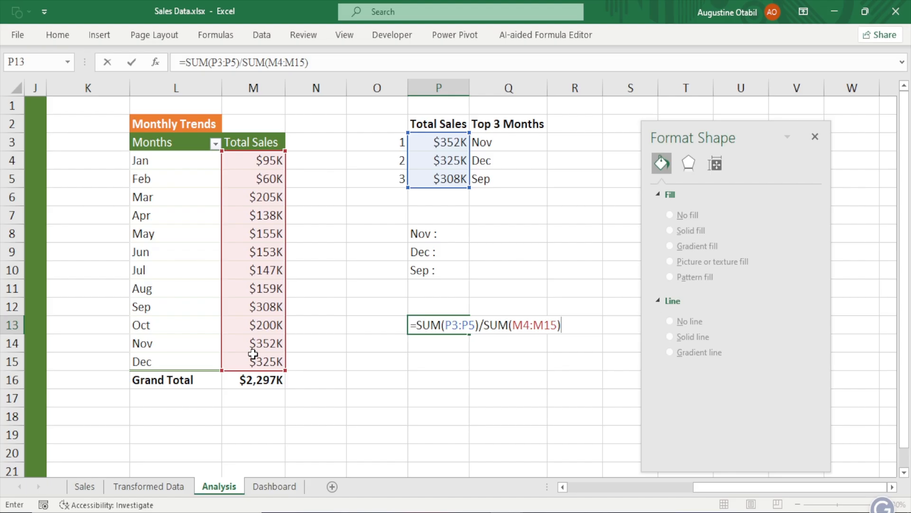
{"action": "key", "text": "Return"}
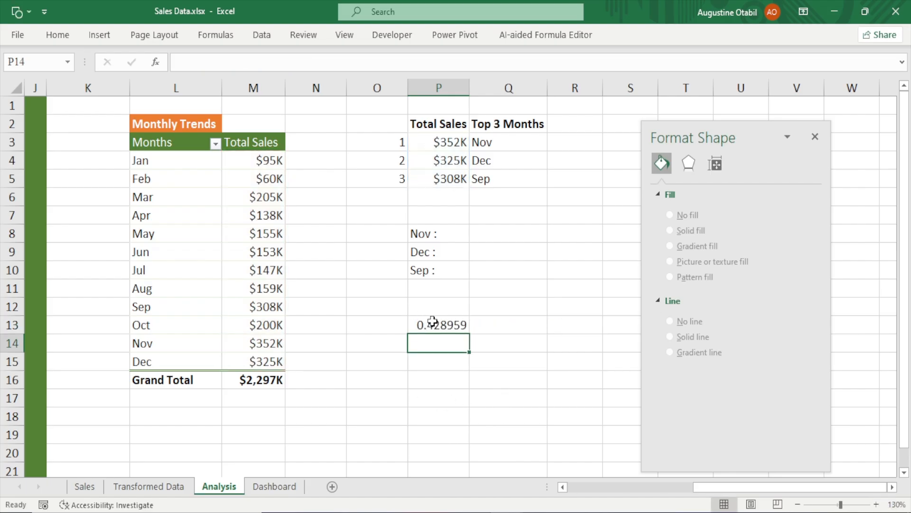
Format P13 as a percentage with no decimal places
{"action": "left_click", "coordinate": [432, 322]}
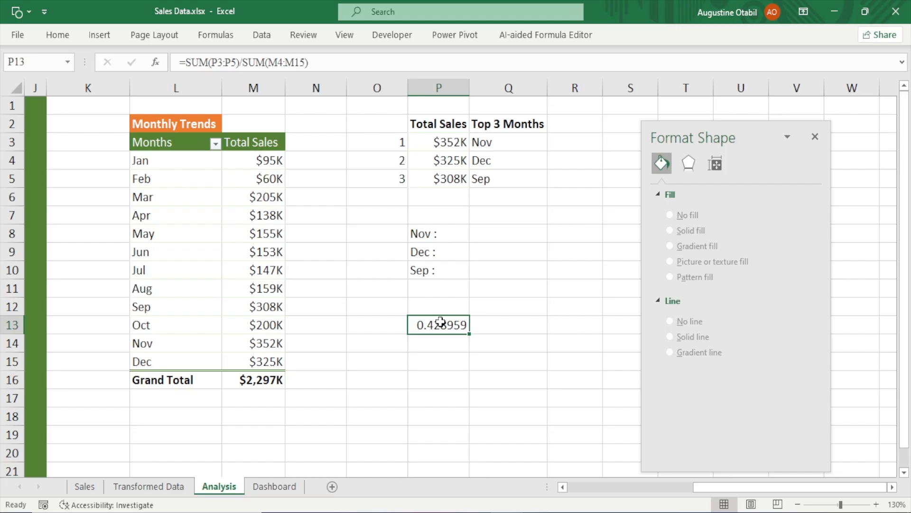
{"action": "key", "text": "ctrl+1"}
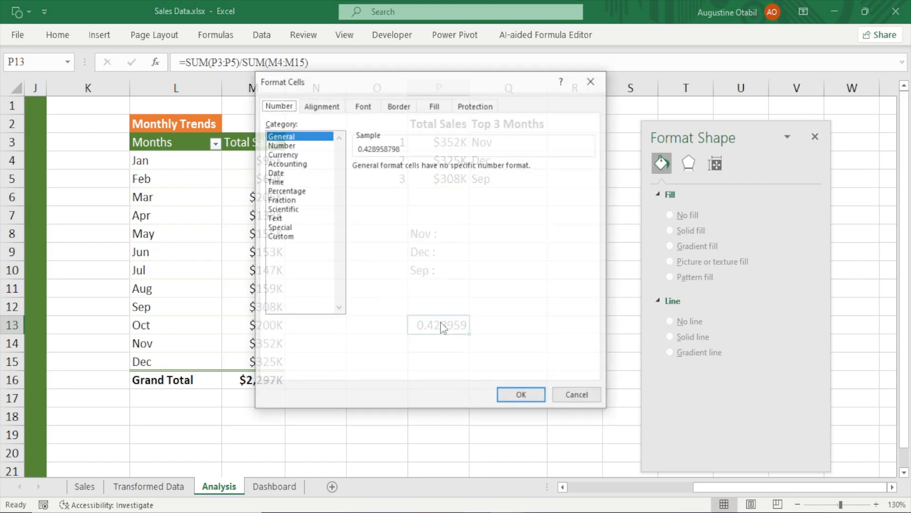
{"action": "left_click", "coordinate": [293, 190]}
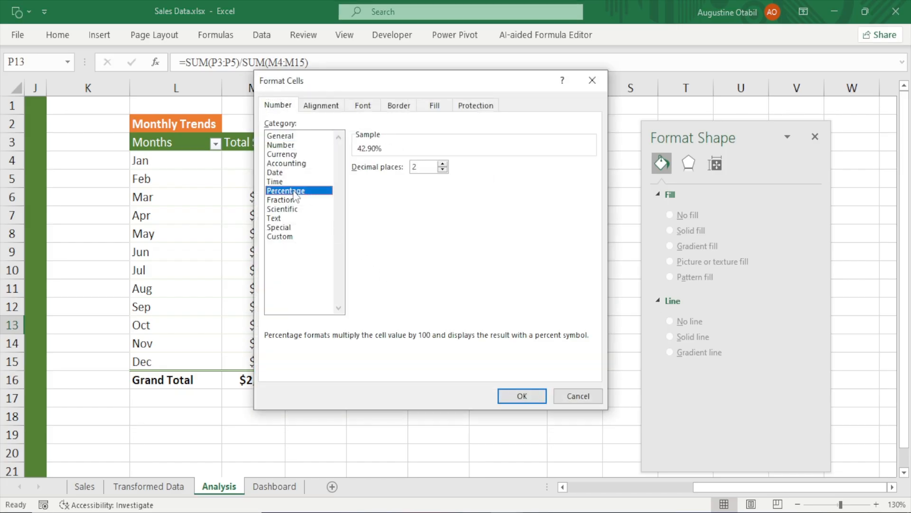
{"action": "double_click", "coordinate": [443, 170]}
{"action": "left_click", "coordinate": [528, 400]}
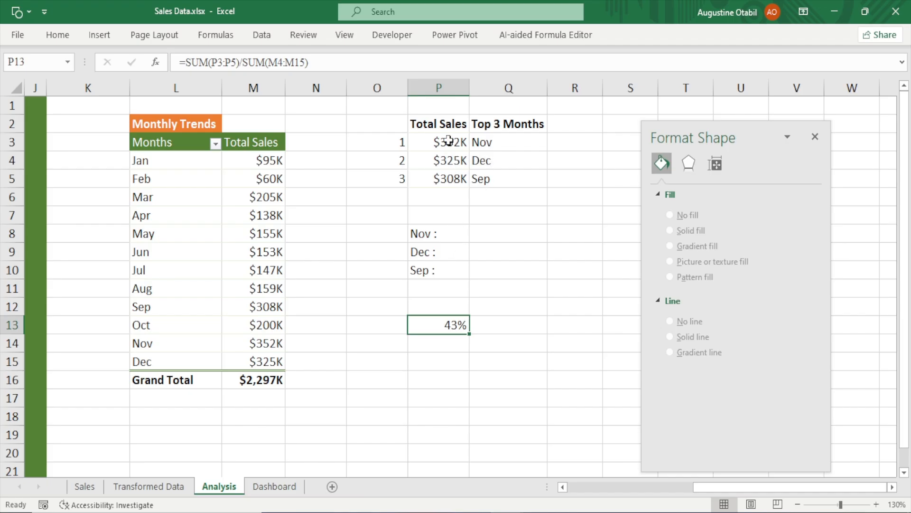
{"action": "left_click_drag", "start_coordinate": [449, 141], "coordinate": [456, 197]}
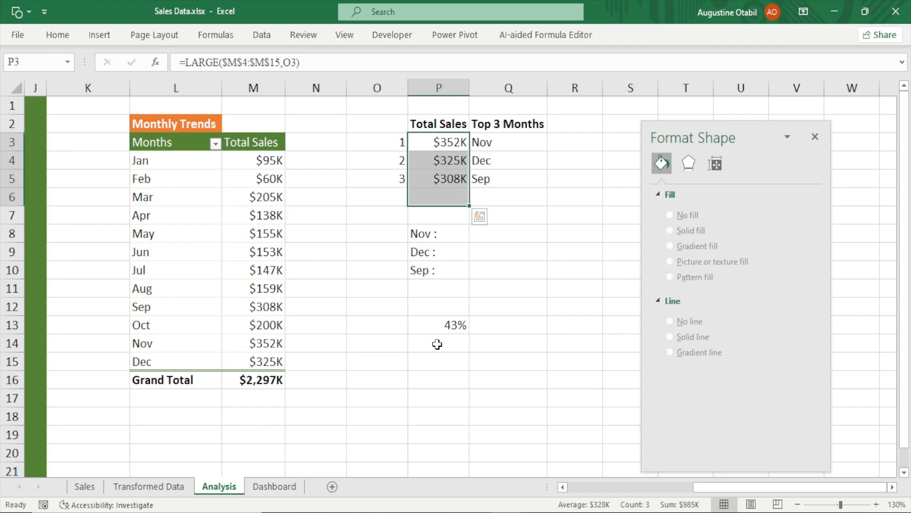
{"action": "left_click", "coordinate": [449, 322]}
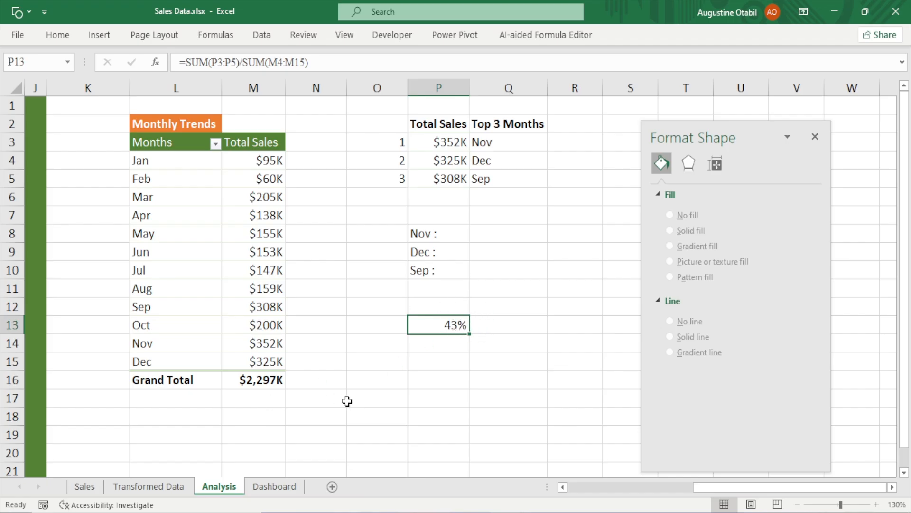
{"action": "left_click", "coordinate": [368, 346]}
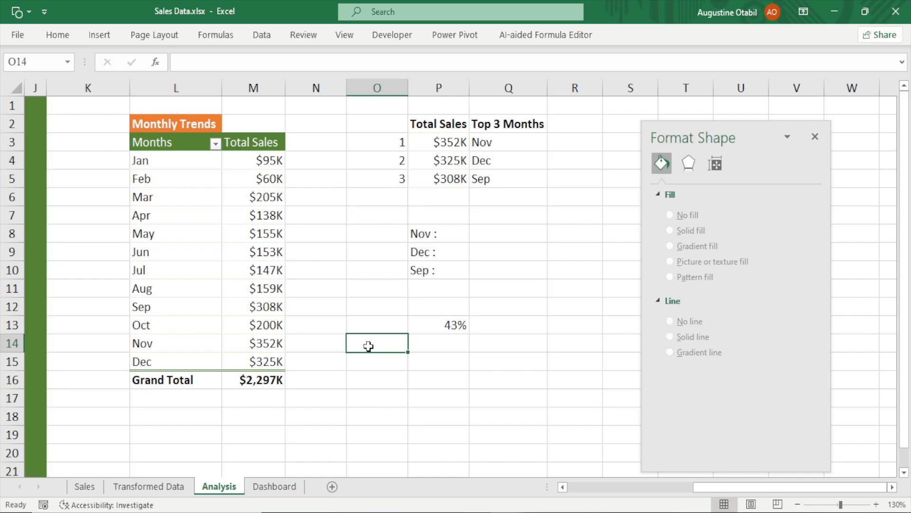
{"action": "type", "text": "accounte"}
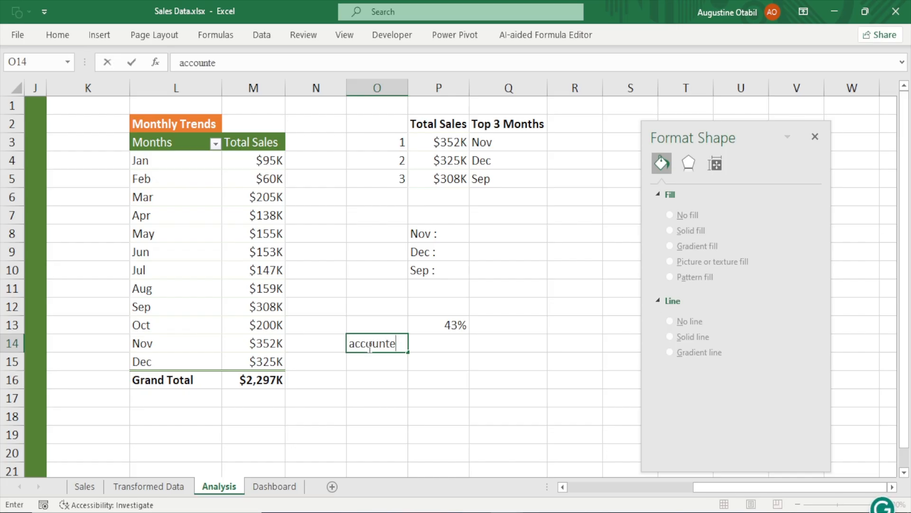
{"action": "type", "text": "d for"}
{"action": "key", "text": "Return"}
{"action": "left_click", "coordinate": [369, 347]}
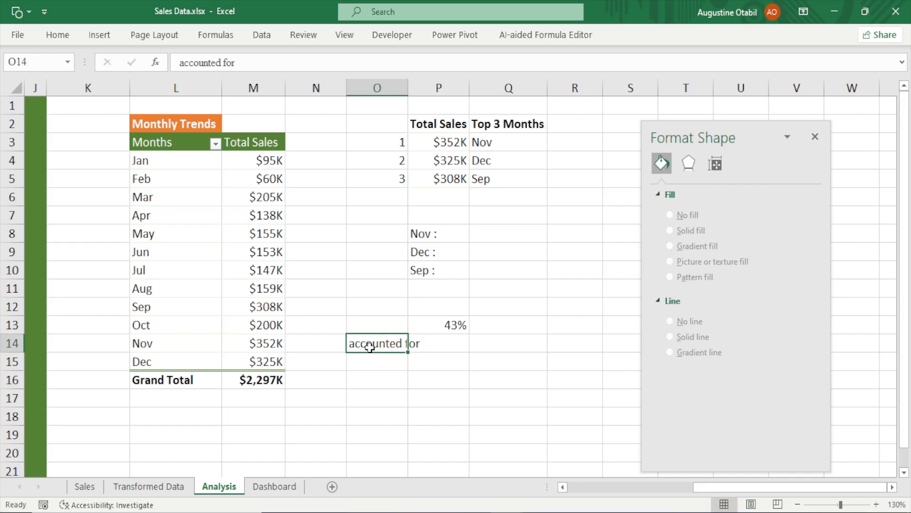
{"action": "key", "text": "Delete"}
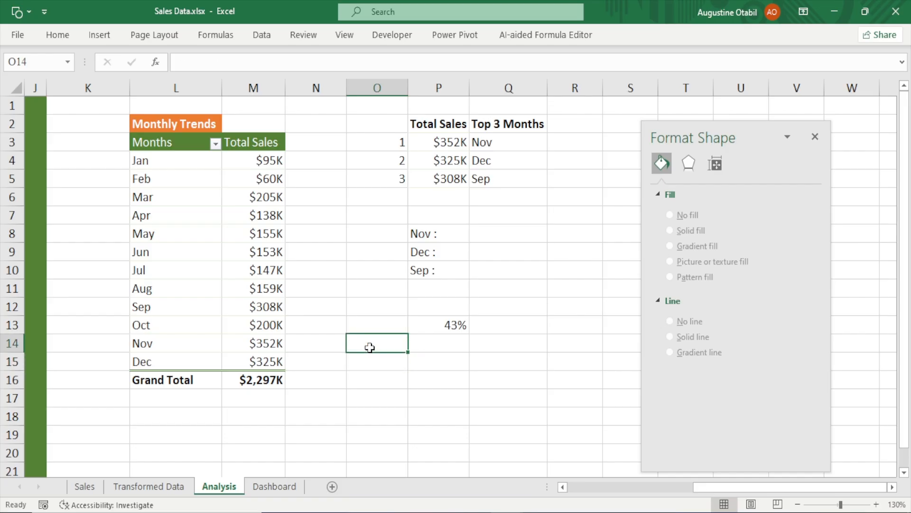
On the Dashboard, duplicate the Nov label text box, move the copy beside the values and change its text to 'accounted for'
{"action": "left_click", "coordinate": [287, 484]}
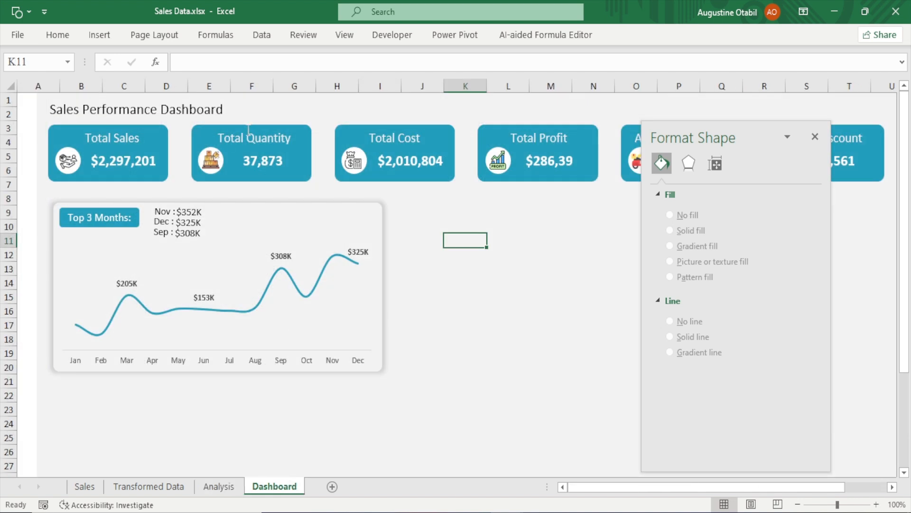
{"action": "left_click", "coordinate": [119, 144]}
{"action": "left_click", "coordinate": [473, 245]}
{"action": "left_click", "coordinate": [186, 214]}
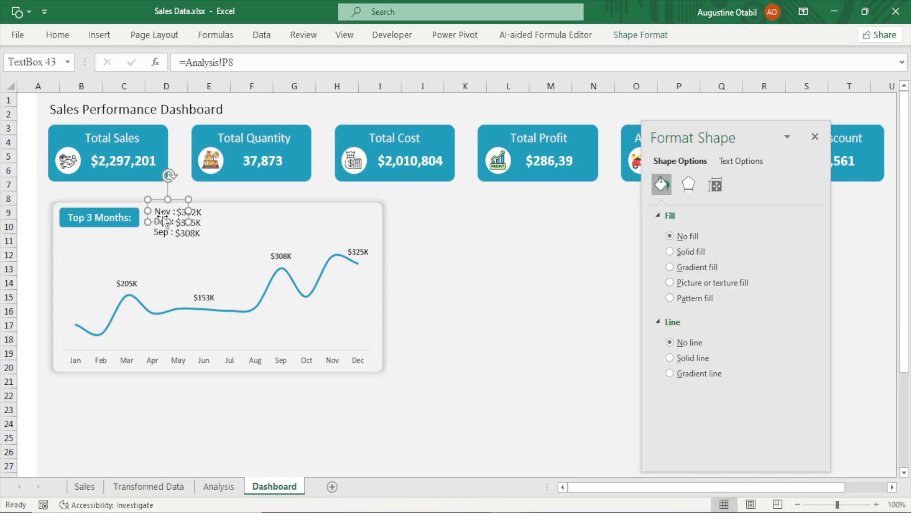
{"action": "key", "text": "ctrl+d"}
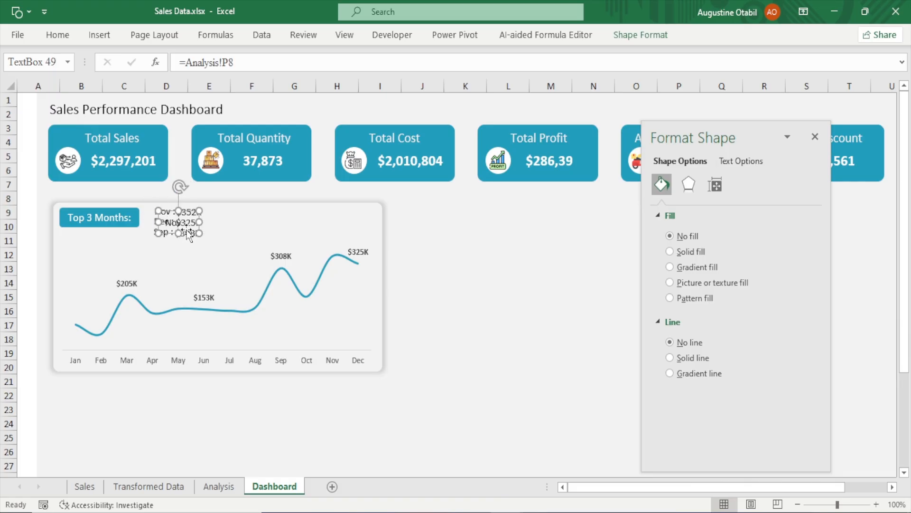
{"action": "left_click_drag", "start_coordinate": [190, 222], "coordinate": [292, 223]}
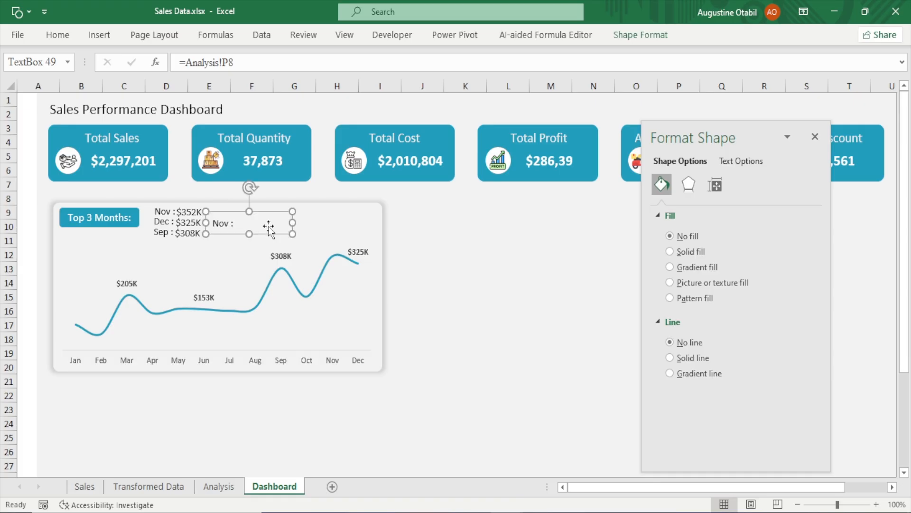
{"action": "left_click", "coordinate": [263, 224]}
{"action": "key", "text": "BackSpace"}
{"action": "key", "text": "BackSpace"}
{"action": "key", "text": "BackSpace"}
{"action": "key", "text": "BackSpace"}
{"action": "key", "text": "BackSpace"}
{"action": "type", "text": "accounted for"}
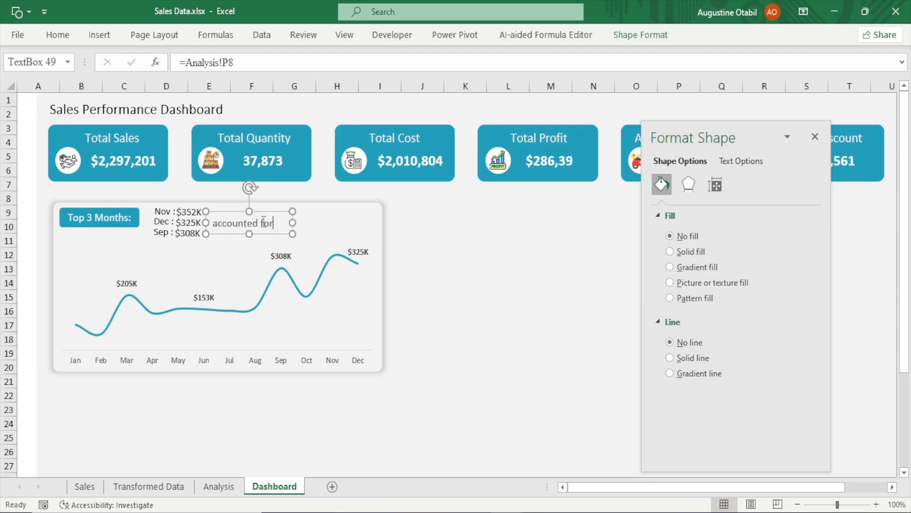
{"action": "left_click_drag", "start_coordinate": [291, 223], "coordinate": [282, 222]}
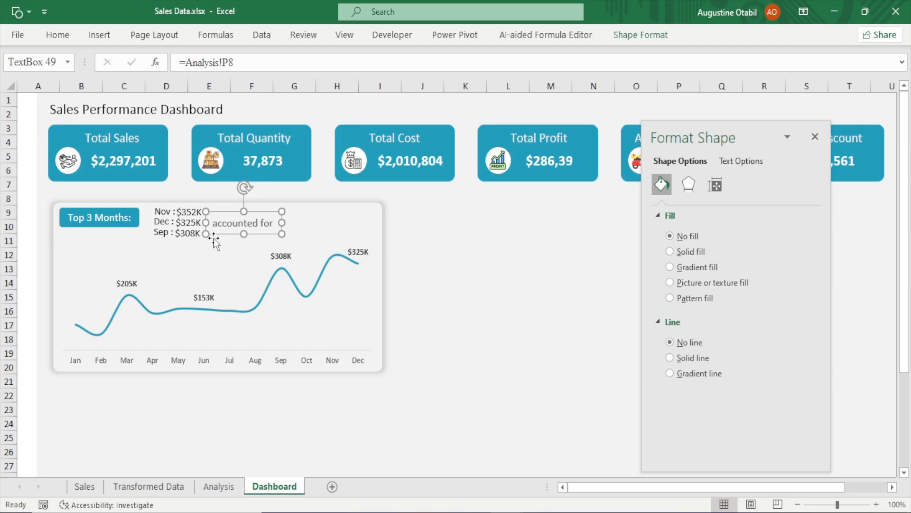
Copy the Nov value text box next to 'accounted for' and link the copy to the percentage cell Analysis!P13
{"action": "left_click", "coordinate": [188, 216]}
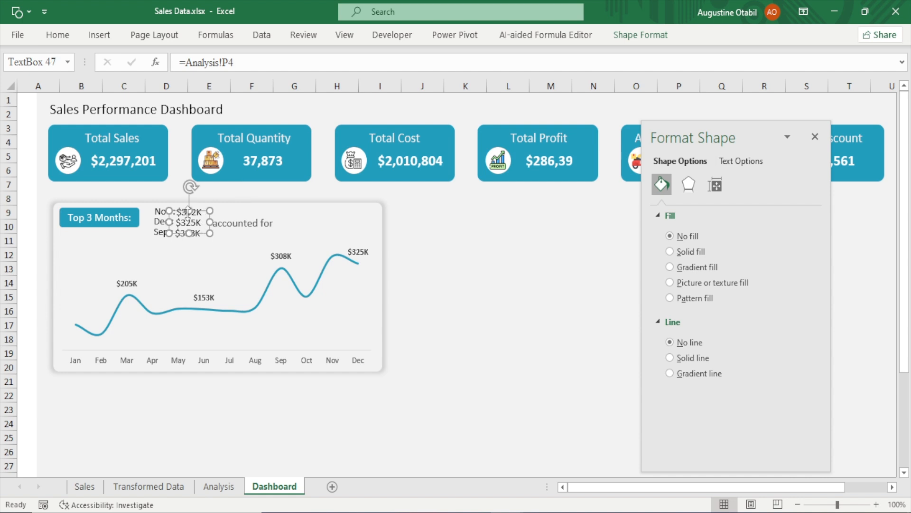
{"action": "left_click_drag", "start_coordinate": [188, 216], "coordinate": [304, 229]}
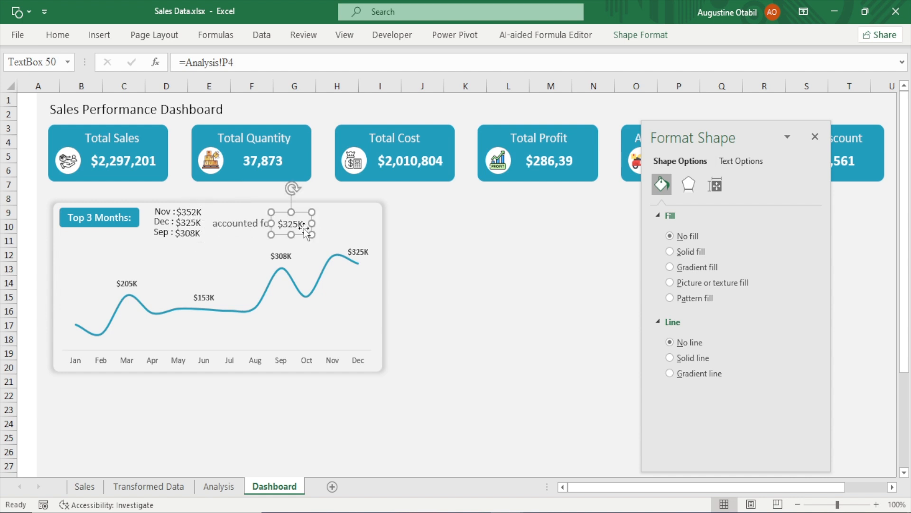
{"action": "left_click_drag", "start_coordinate": [248, 62], "coordinate": [101, 69]}
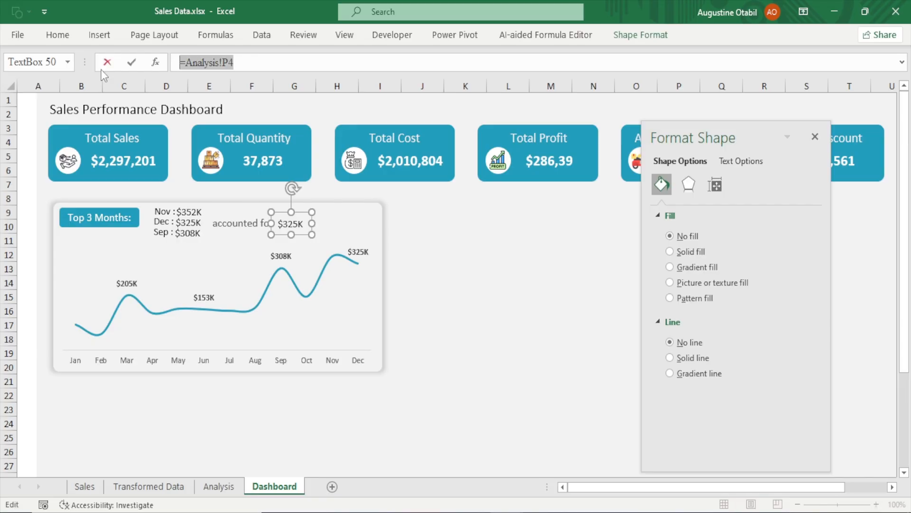
{"action": "type", "text": "="}
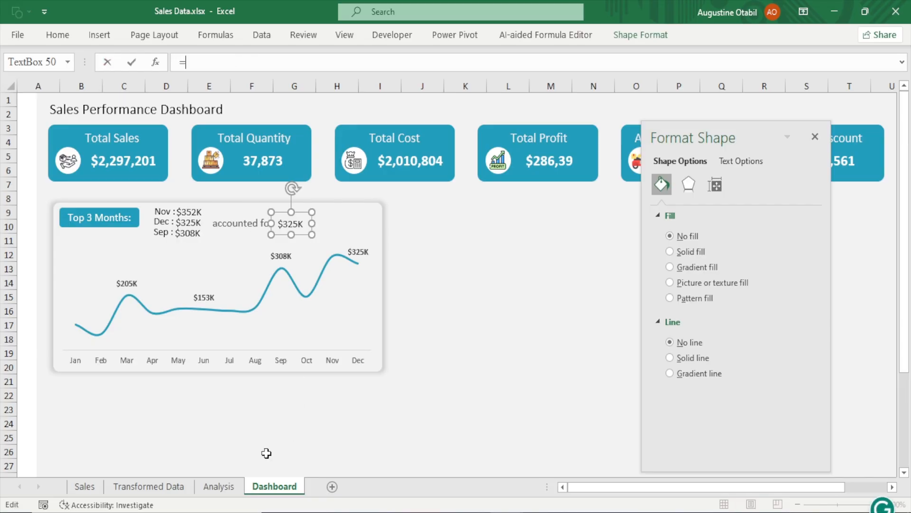
{"action": "left_click", "coordinate": [219, 486]}
{"action": "left_click", "coordinate": [450, 326]}
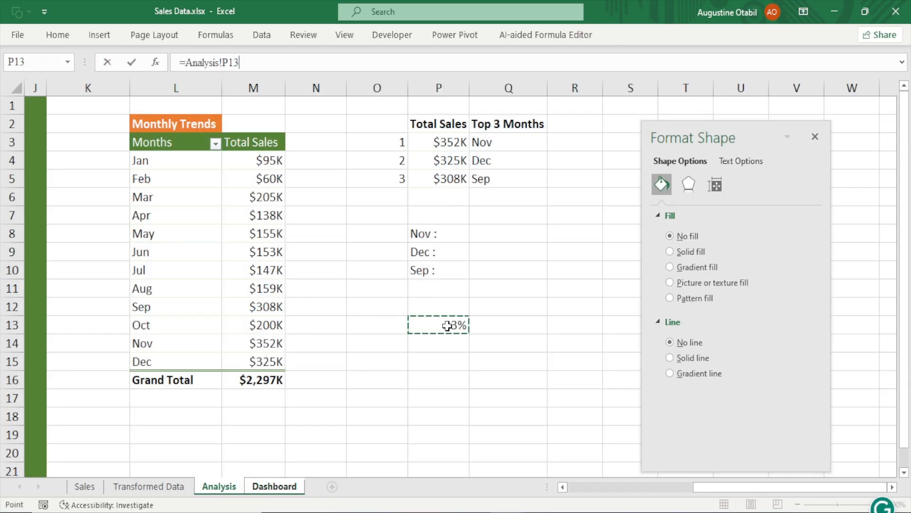
{"action": "key", "text": "Return"}
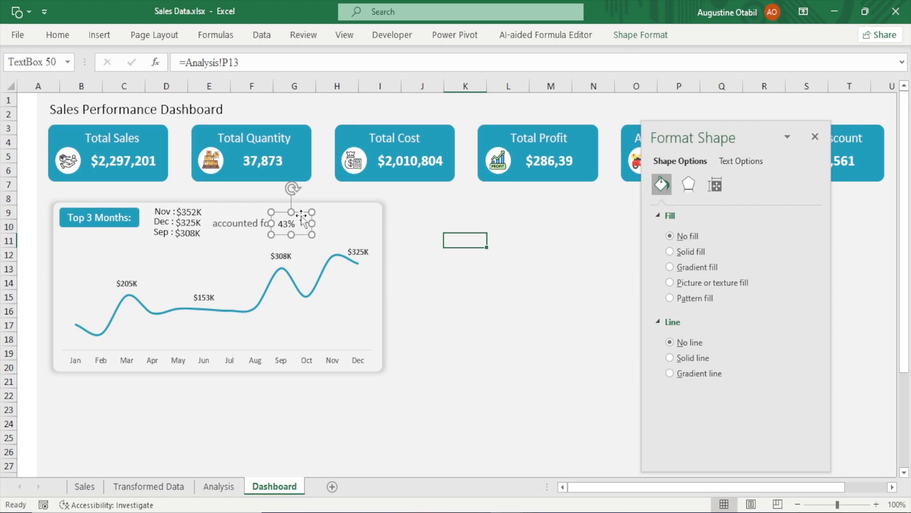
Copy the 'accounted for' text box to the right of the percentage and change its text to 'of Total Sales'
{"action": "left_click_drag", "start_coordinate": [313, 224], "coordinate": [316, 224]}
{"action": "left_click", "coordinate": [232, 226]}
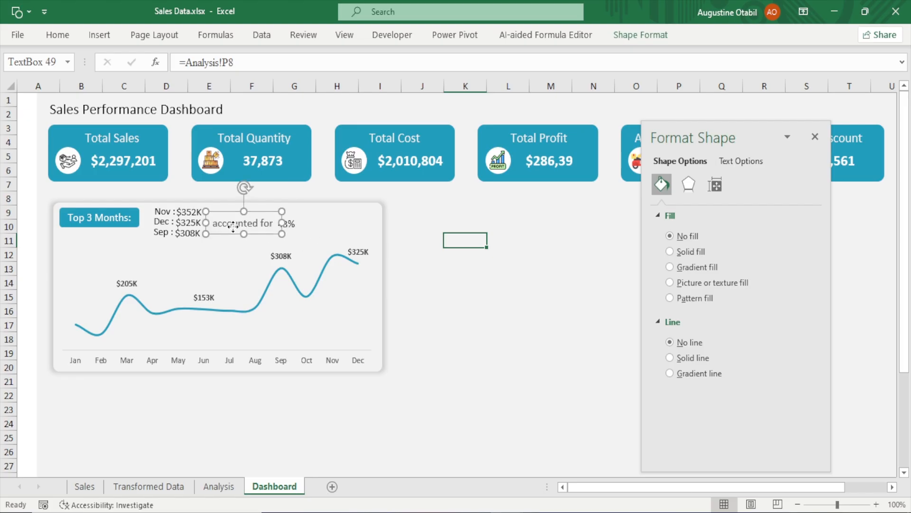
{"action": "left_click_drag", "start_coordinate": [232, 227], "coordinate": [327, 224]}
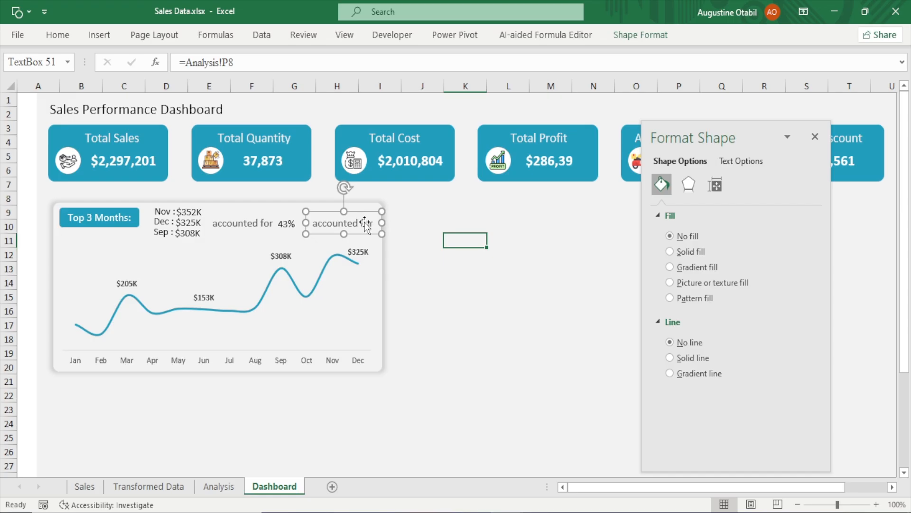
{"action": "key", "text": "BackSpace"}
{"action": "key", "text": "BackSpace"}
{"action": "key", "text": "BackSpace"}
{"action": "key", "text": "BackSpace"}
{"action": "key", "text": "BackSpace"}
{"action": "key", "text": "BackSpace"}
{"action": "key", "text": "BackSpace"}
{"action": "key", "text": "BackSpace"}
{"action": "key", "text": "BackSpace"}
{"action": "key", "text": "BackSpace"}
{"action": "key", "text": "BackSpace"}
{"action": "key", "text": "BackSpace"}
{"action": "left_click", "coordinate": [454, 306]}
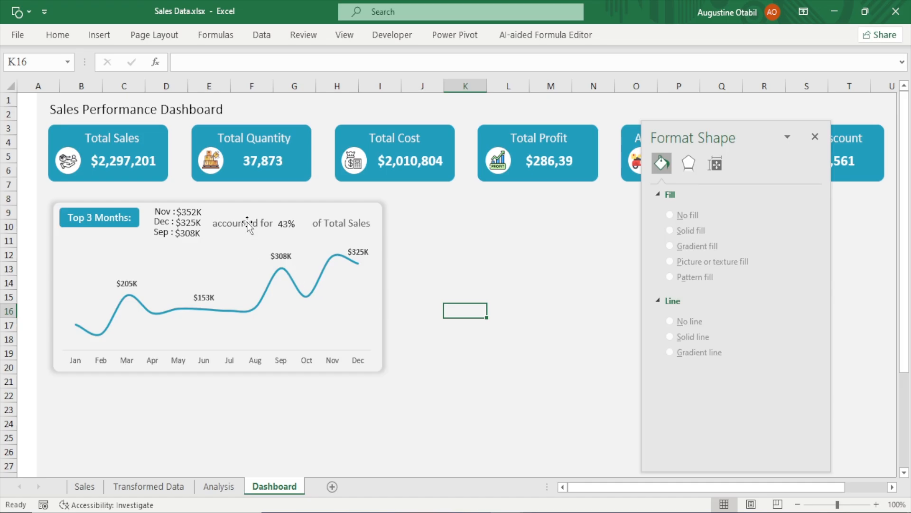
Change the font colour of the 'accounted for' and 'of Total Sales' text boxes to a dark grey shade
{"action": "left_click", "coordinate": [236, 211]}
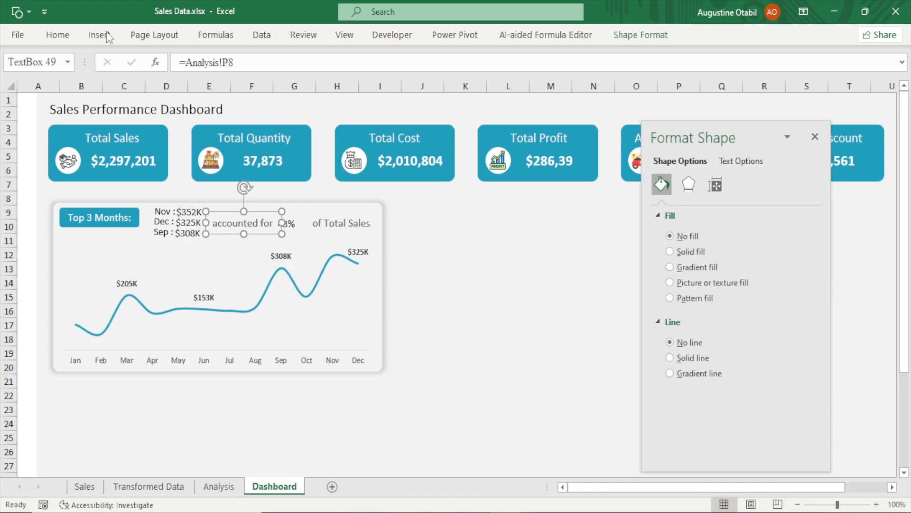
{"action": "left_click", "coordinate": [50, 38]}
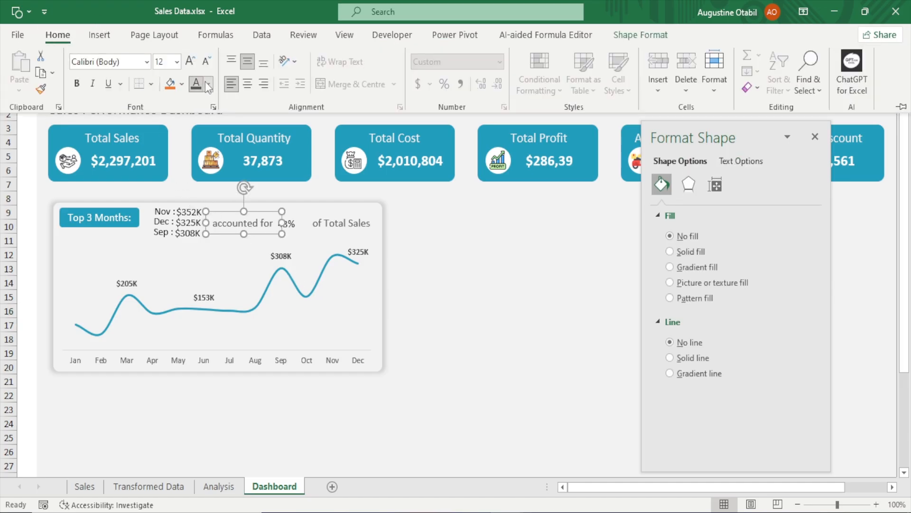
{"action": "left_click", "coordinate": [207, 84]}
{"action": "left_click", "coordinate": [208, 179]}
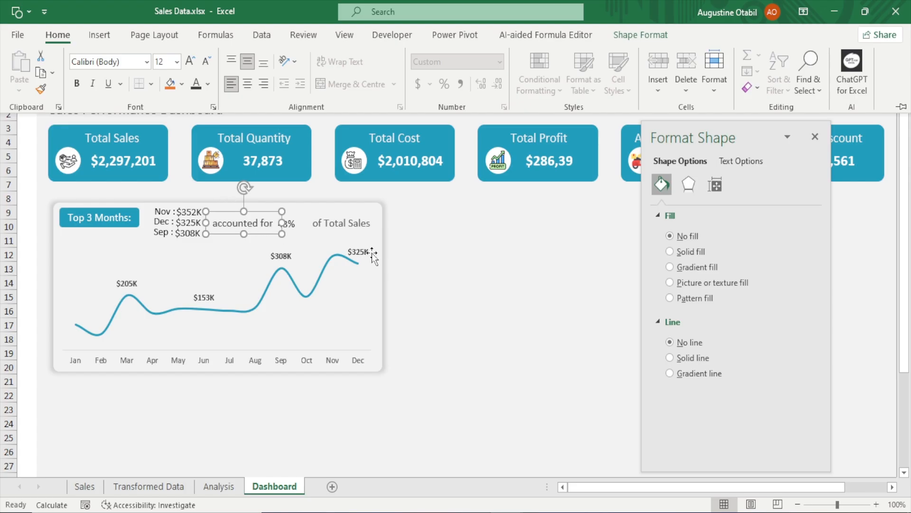
{"action": "left_click", "coordinate": [207, 84]}
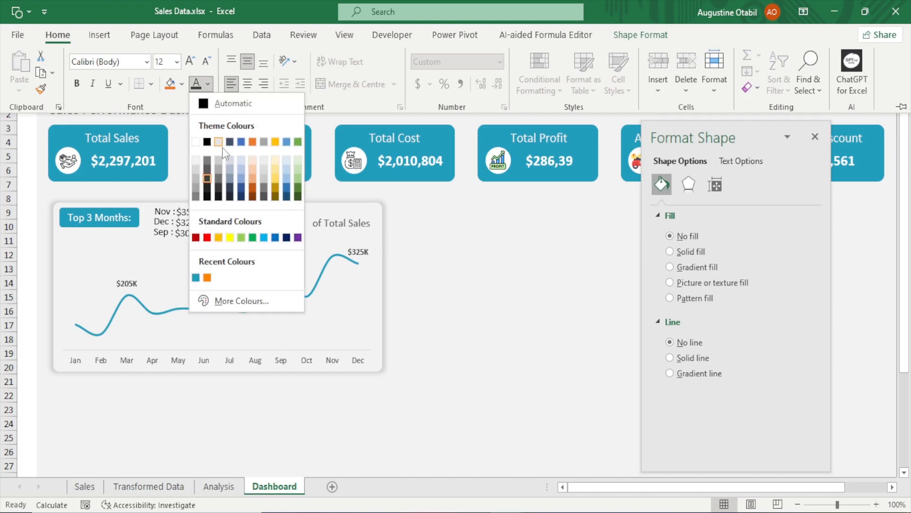
{"action": "left_click", "coordinate": [213, 189]}
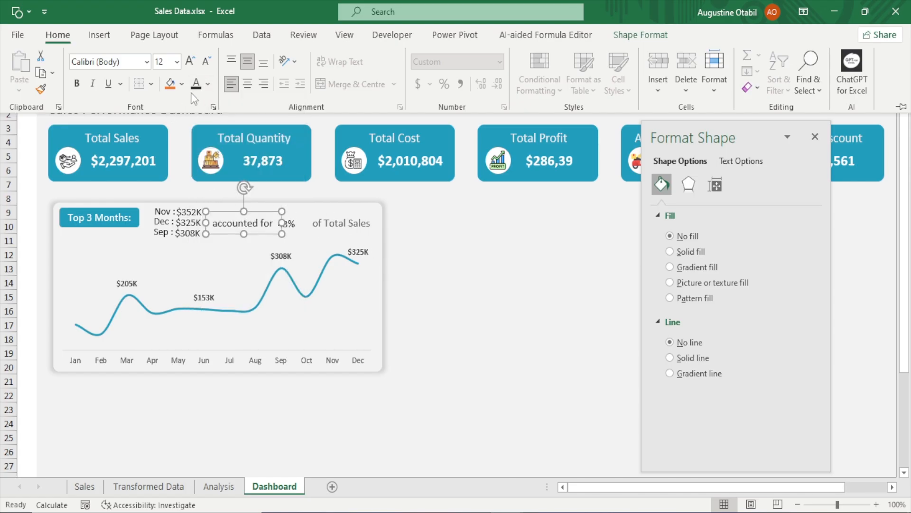
{"action": "left_click", "coordinate": [208, 84]}
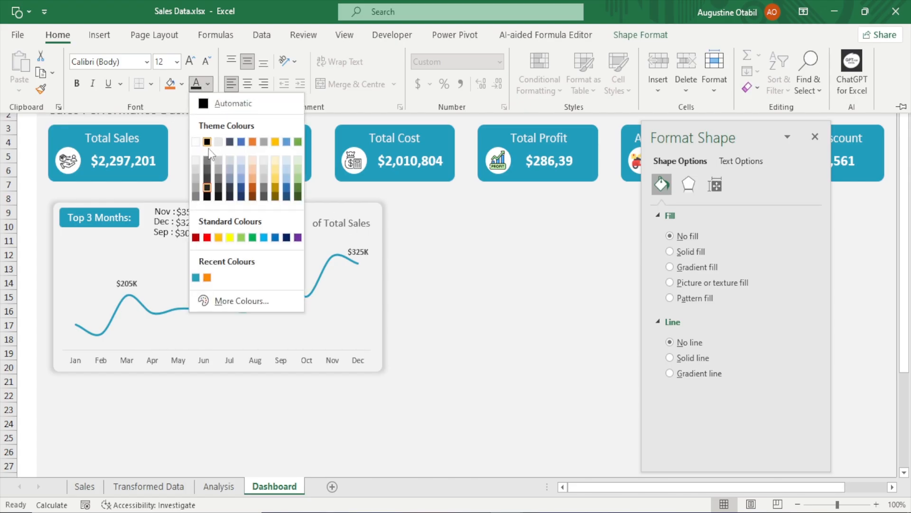
{"action": "left_click", "coordinate": [208, 196]}
{"action": "left_click", "coordinate": [342, 222]}
{"action": "left_click", "coordinate": [338, 221]}
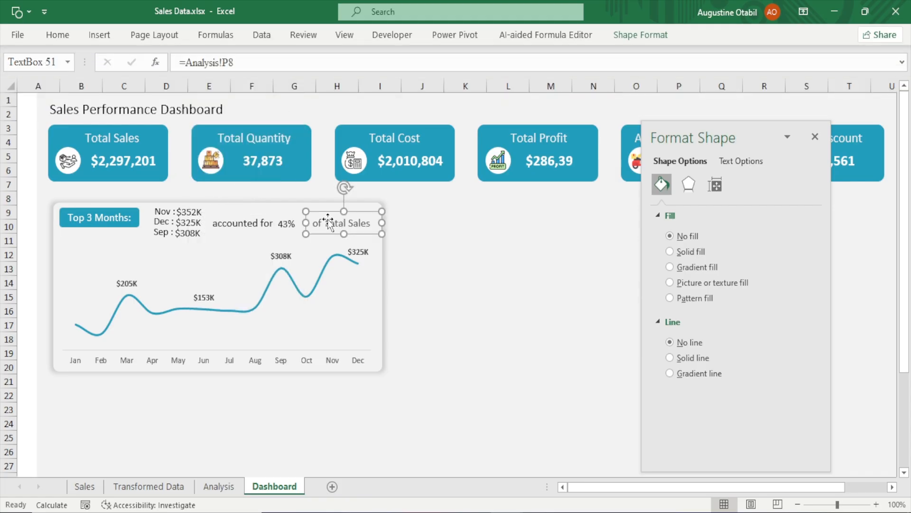
{"action": "left_click", "coordinate": [69, 34]}
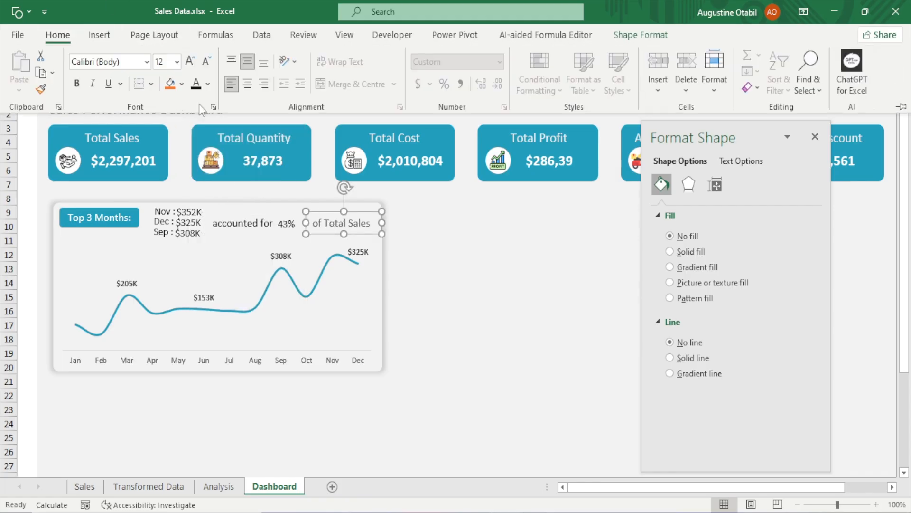
{"action": "left_click", "coordinate": [196, 85]}
Make the percentage text box's font the recent orange colour and bold
{"action": "left_click", "coordinate": [288, 225]}
{"action": "left_click", "coordinate": [287, 227]}
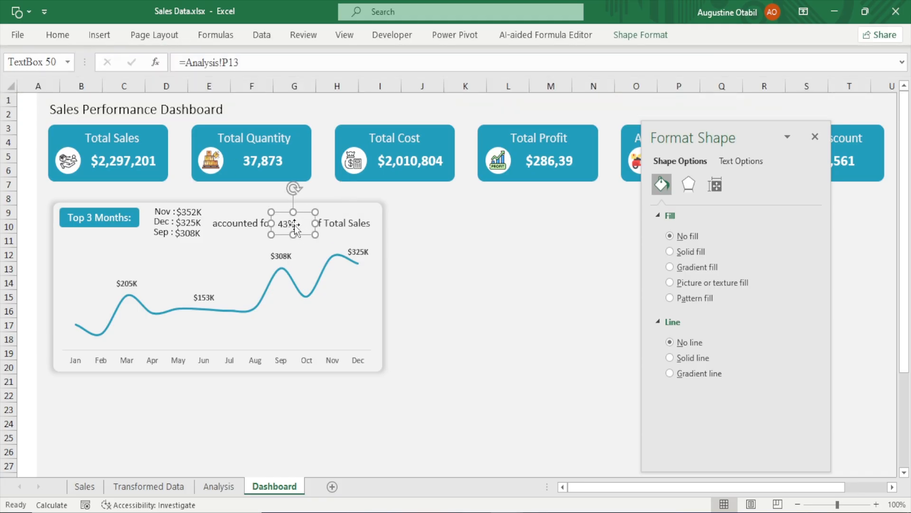
{"action": "left_click", "coordinate": [65, 35]}
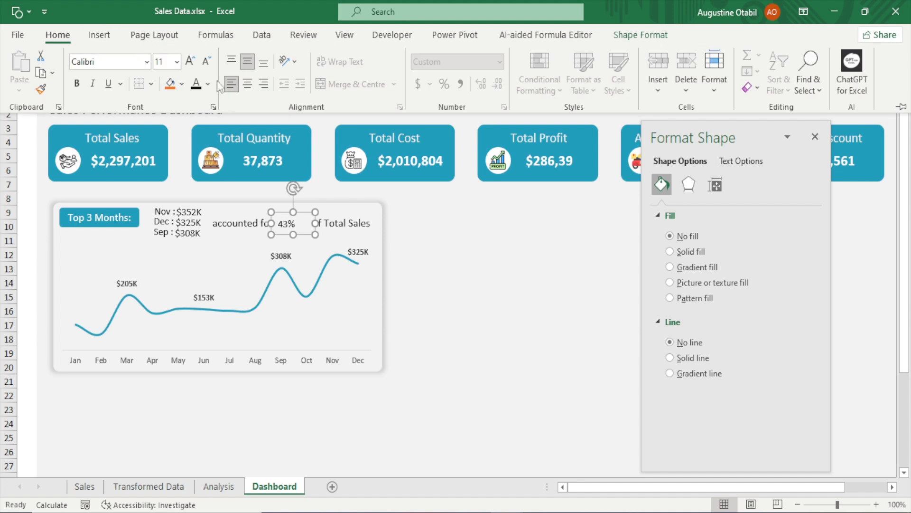
{"action": "left_click", "coordinate": [174, 81]}
{"action": "key", "text": "ctrl+z"}
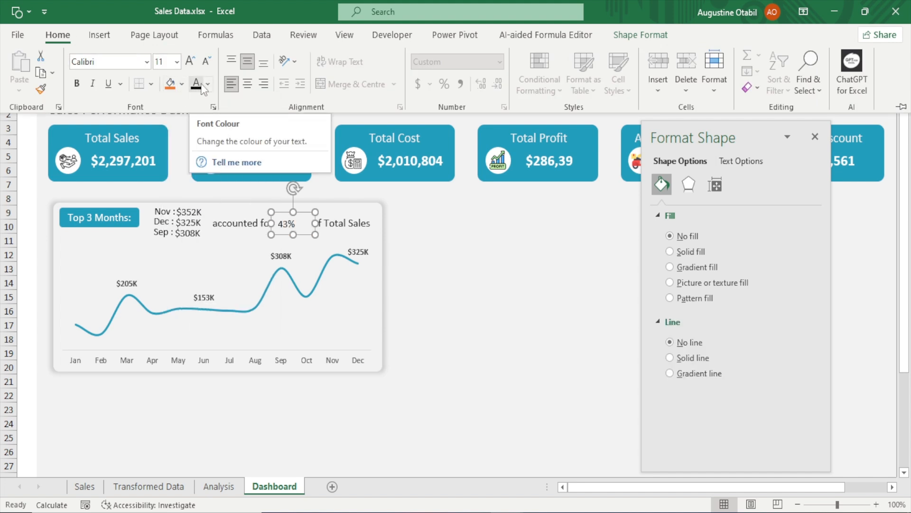
{"action": "left_click", "coordinate": [208, 84]}
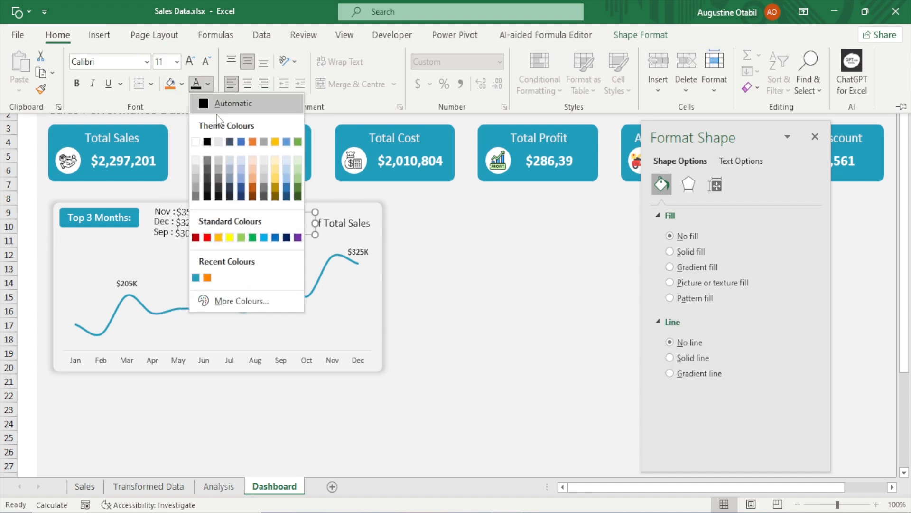
{"action": "left_click", "coordinate": [207, 277]}
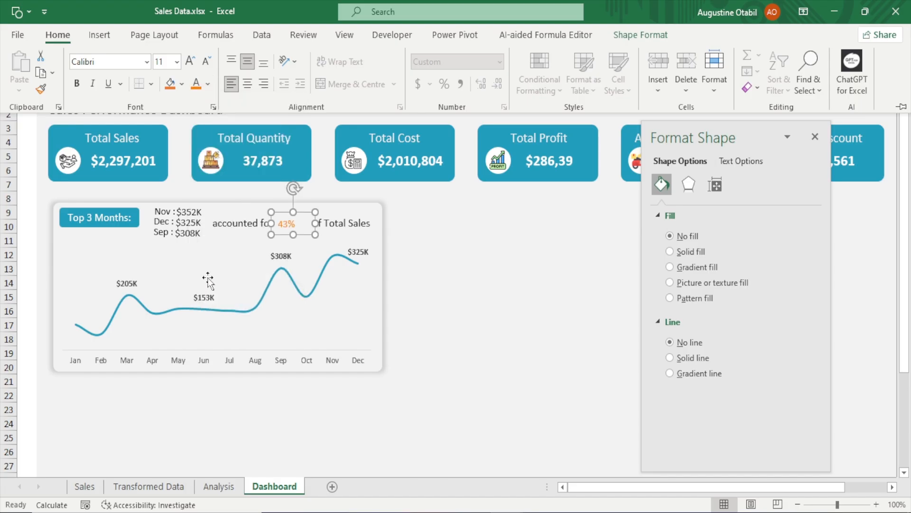
{"action": "left_click", "coordinate": [77, 84]}
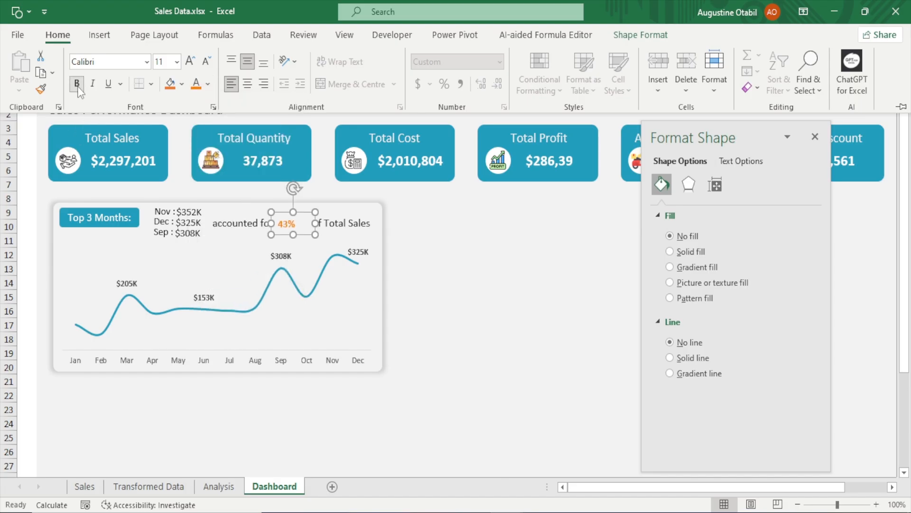
Increase the percentage text box's font size by five steps
{"action": "left_click", "coordinate": [189, 60]}
{"action": "left_click", "coordinate": [190, 61]}
{"action": "left_click", "coordinate": [190, 60]}
{"action": "left_click", "coordinate": [190, 60]}
{"action": "left_click", "coordinate": [190, 60]}
{"action": "left_click", "coordinate": [190, 61]}
{"action": "left_click", "coordinate": [190, 61]}
{"action": "left_click", "coordinate": [311, 225]}
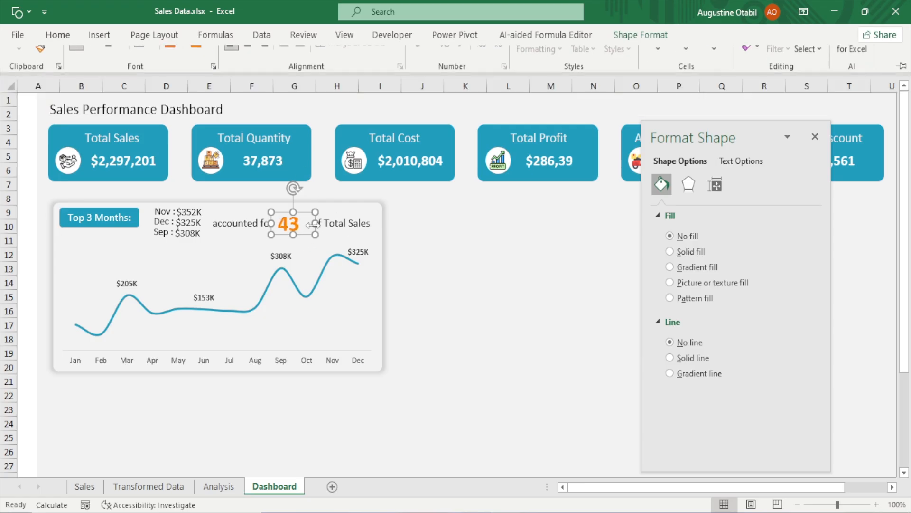
Reposition the percentage and 'of Total Sales' text boxes so they sit evenly after 'accounted for'
{"action": "left_click", "coordinate": [341, 223]}
{"action": "mouse_move", "coordinate": [342, 224]}
{"action": "left_mouse_down"}
{"action": "mouse_move", "coordinate": [318, 223]}
{"action": "mouse_move", "coordinate": [333, 222]}
{"action": "left_mouse_up"}
{"action": "left_click", "coordinate": [313, 227]}
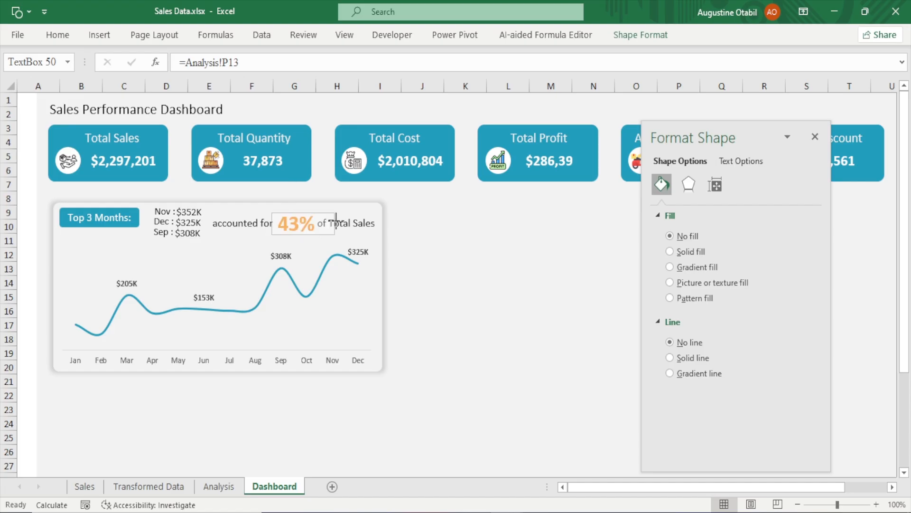
{"action": "left_click", "coordinate": [346, 224]}
{"action": "key", "text": "Right"}
{"action": "key", "text": "Right"}
{"action": "key", "text": "Right"}
{"action": "key", "text": "Right"}
{"action": "key", "text": "Right"}
{"action": "key", "text": "Right"}
{"action": "key", "text": "Right"}
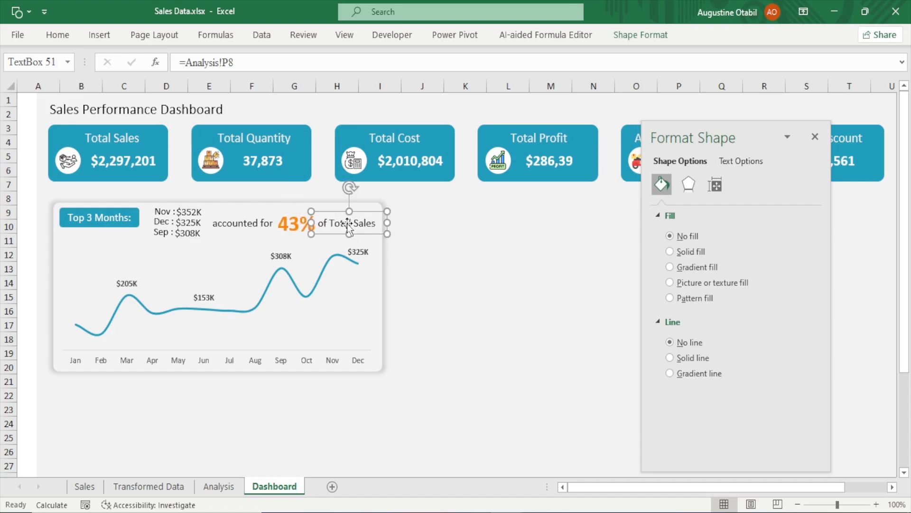
{"action": "mouse_move", "coordinate": [391, 221]}
{"action": "left_mouse_down"}
{"action": "mouse_move", "coordinate": [379, 226]}
{"action": "mouse_move", "coordinate": [387, 223]}
{"action": "left_mouse_up"}
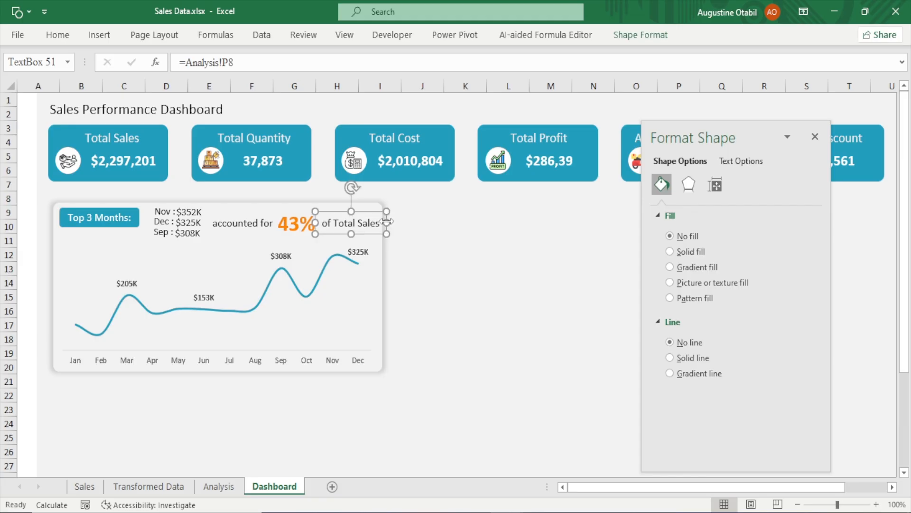
Nudge each Top 3 Months name and value text box slightly left to tighten the layout
{"action": "left_click", "coordinate": [161, 215]}
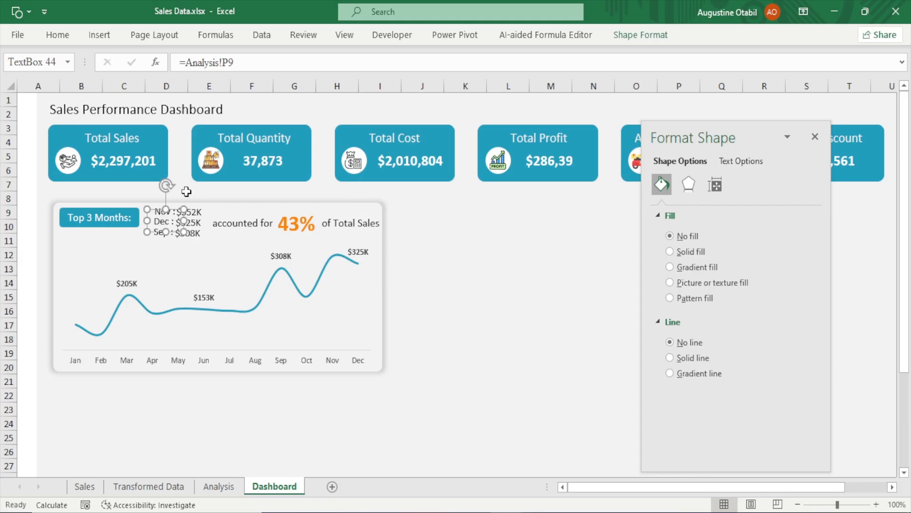
{"action": "left_click", "coordinate": [166, 192]}
{"action": "left_click", "coordinate": [165, 215]}
{"action": "left_click_drag", "start_coordinate": [165, 215], "coordinate": [160, 214]}
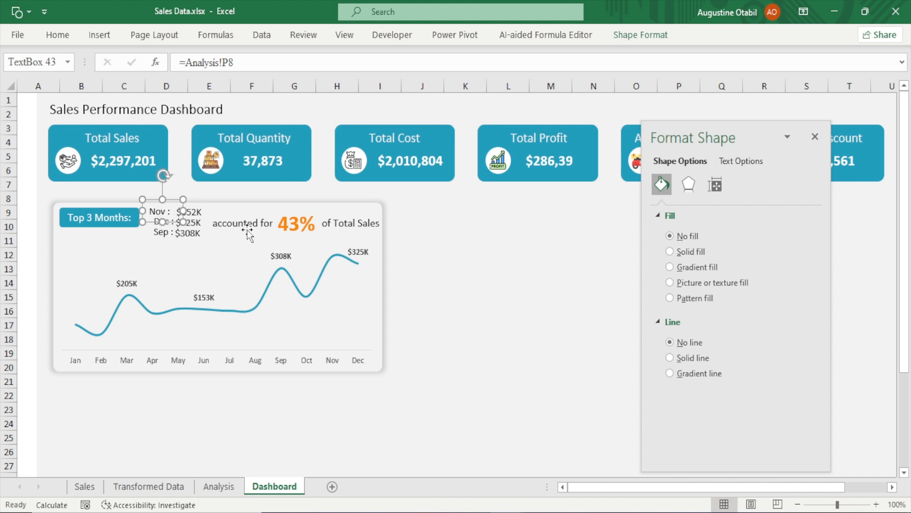
{"action": "left_click", "coordinate": [494, 225]}
{"action": "left_click", "coordinate": [157, 219]}
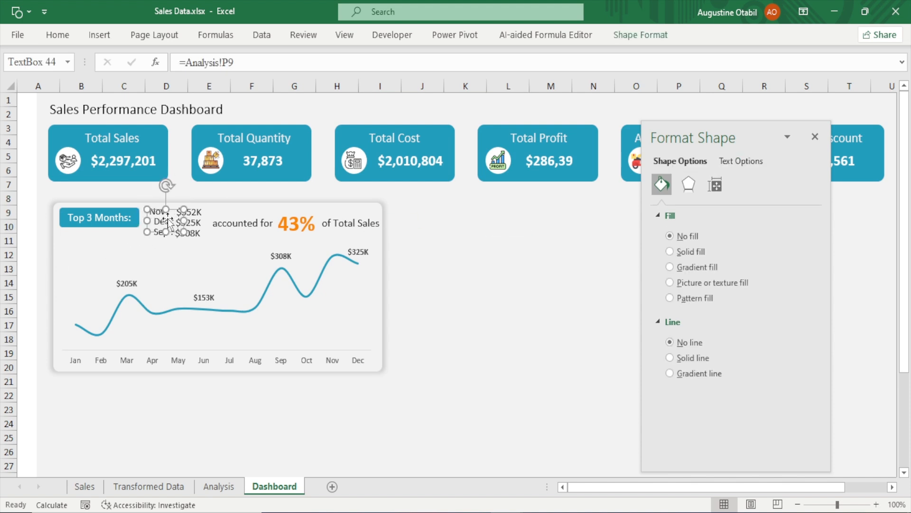
{"action": "key", "text": "Left"}
{"action": "key", "text": "Left"}
{"action": "key", "text": "Left"}
{"action": "key", "text": "Left"}
{"action": "key", "text": "Left"}
{"action": "key", "text": "Left"}
{"action": "key", "text": "Left"}
{"action": "key", "text": "Left"}
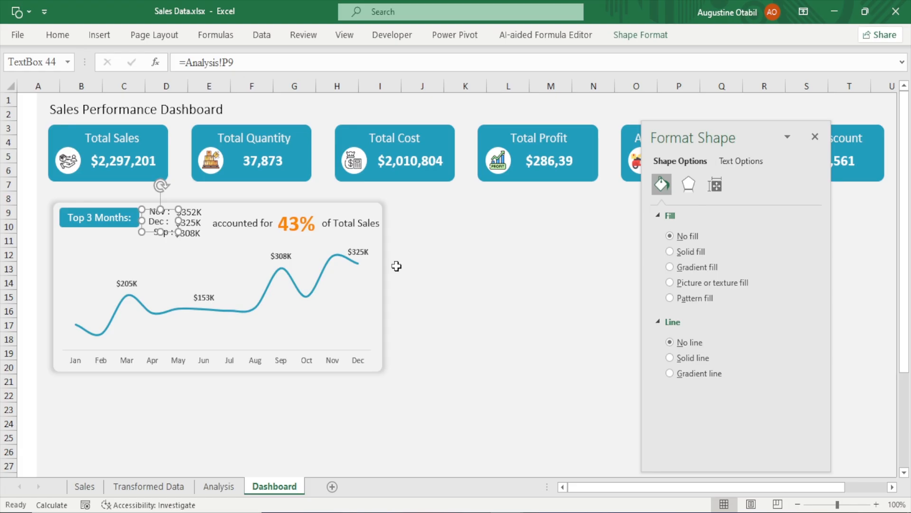
{"action": "left_click", "coordinate": [409, 240]}
{"action": "left_click", "coordinate": [166, 239]}
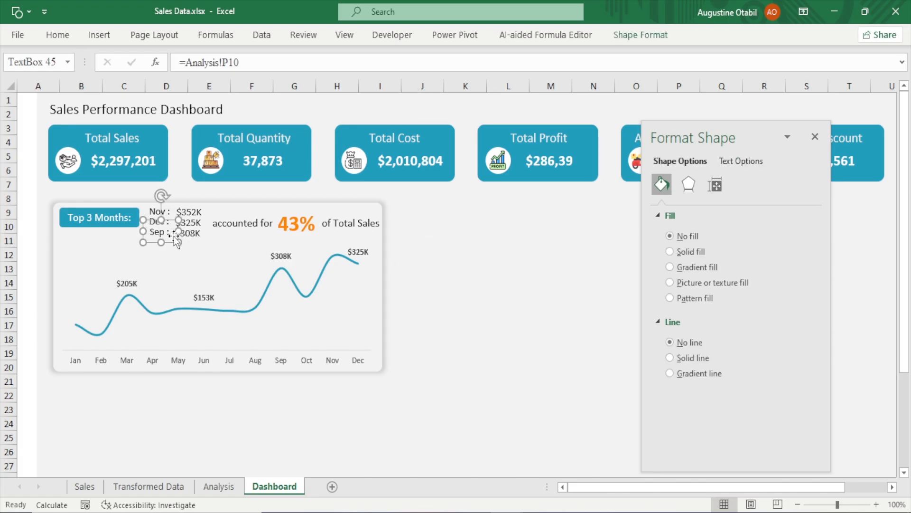
{"action": "left_click", "coordinate": [192, 205]}
{"action": "key", "text": "Left"}
{"action": "key", "text": "Left"}
{"action": "key", "text": "Left"}
{"action": "key", "text": "Left"}
{"action": "key", "text": "Left"}
{"action": "key", "text": "Left"}
{"action": "key", "text": "Left"}
{"action": "key", "text": "Left"}
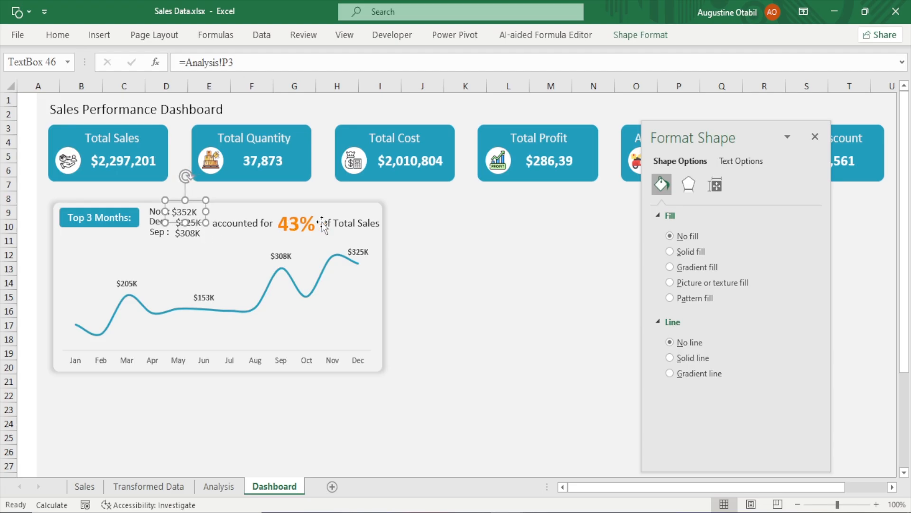
{"action": "left_click", "coordinate": [426, 223]}
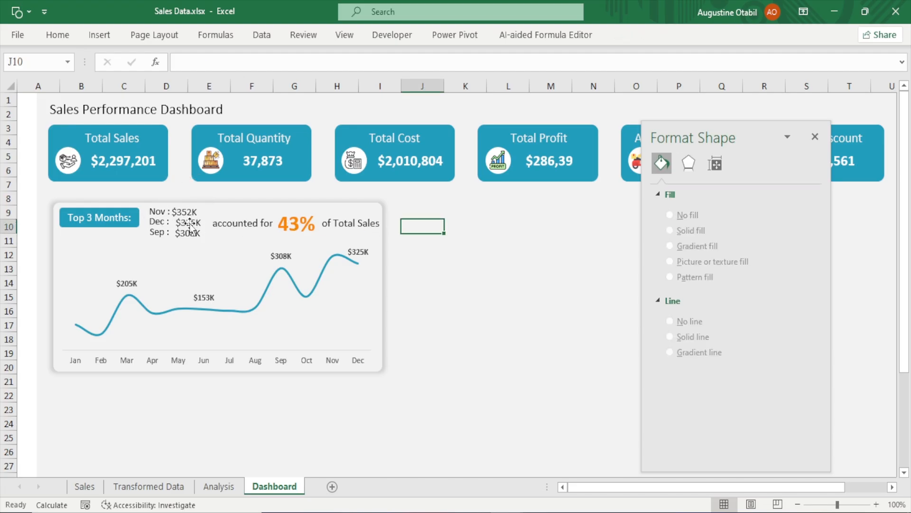
{"action": "left_click", "coordinate": [189, 231]}
{"action": "left_click", "coordinate": [200, 218]}
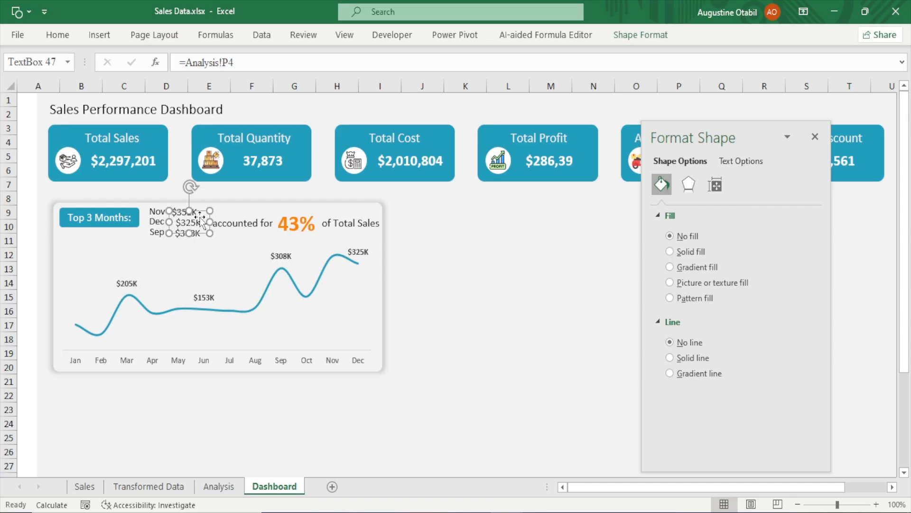
{"action": "key", "text": "Left"}
{"action": "key", "text": "Left"}
{"action": "key", "text": "Left"}
{"action": "key", "text": "Left"}
{"action": "key", "text": "Left"}
{"action": "key", "text": "Left"}
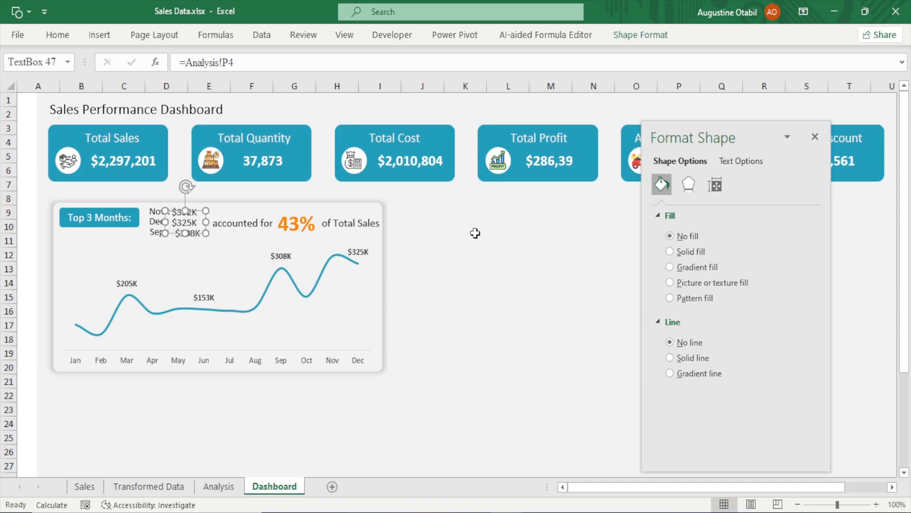
{"action": "left_click", "coordinate": [523, 238]}
{"action": "left_click", "coordinate": [193, 233]}
{"action": "key", "text": "Left"}
{"action": "key", "text": "Left"}
{"action": "key", "text": "Left"}
{"action": "key", "text": "Left"}
{"action": "key", "text": "Left"}
{"action": "key", "text": "Left"}
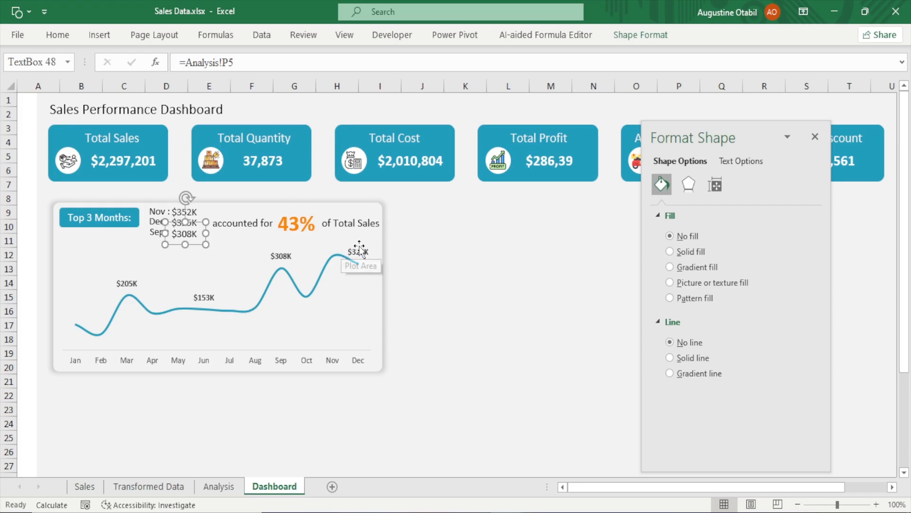
Nudge the 'accounted for', percentage and 'of Total Sales' text boxes slightly left
{"action": "left_click", "coordinate": [440, 224]}
{"action": "left_click", "coordinate": [248, 226]}
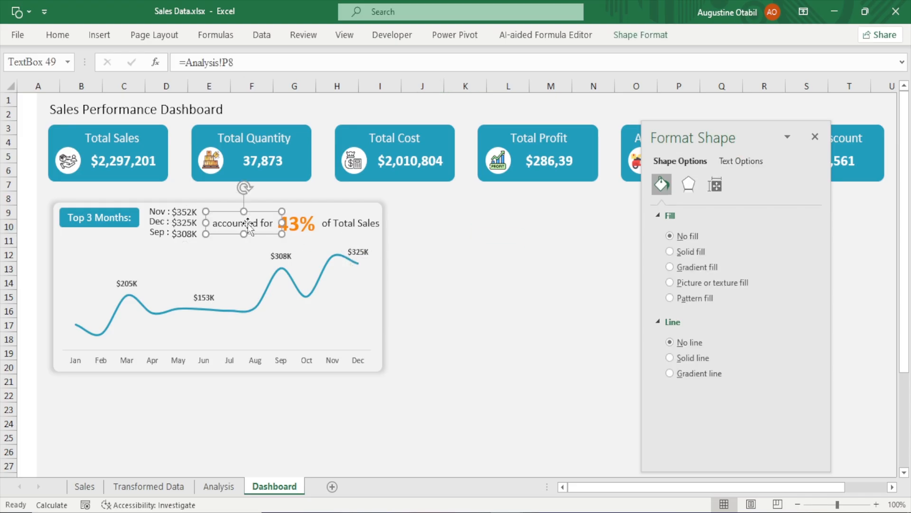
{"action": "key", "text": "Left"}
{"action": "key", "text": "Left"}
{"action": "key", "text": "Left"}
{"action": "key", "text": "Left"}
{"action": "key", "text": "Left"}
{"action": "key", "text": "Left"}
{"action": "key", "text": "Left"}
{"action": "key", "text": "Left"}
{"action": "key", "text": "Left"}
{"action": "left_click", "coordinate": [301, 221]}
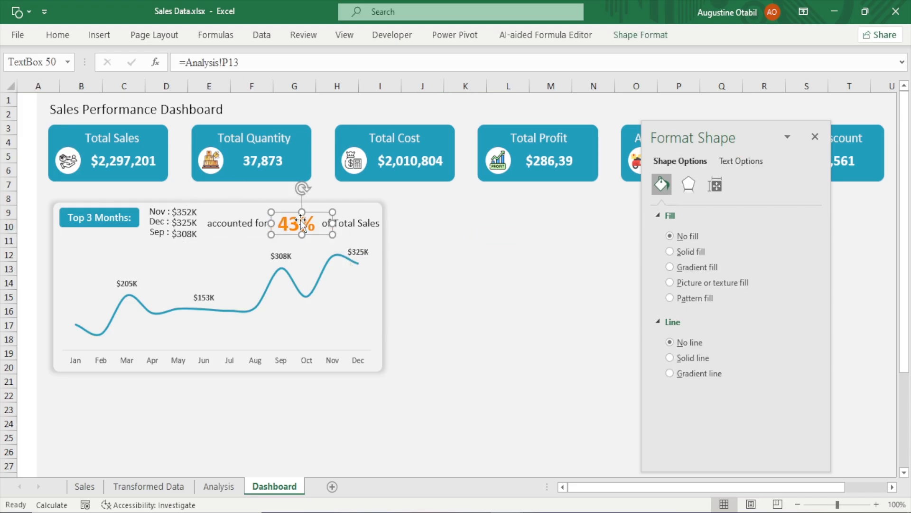
{"action": "key", "text": "Left"}
{"action": "key", "text": "Left"}
{"action": "key", "text": "Left"}
{"action": "key", "text": "Left"}
{"action": "left_click", "coordinate": [355, 227]}
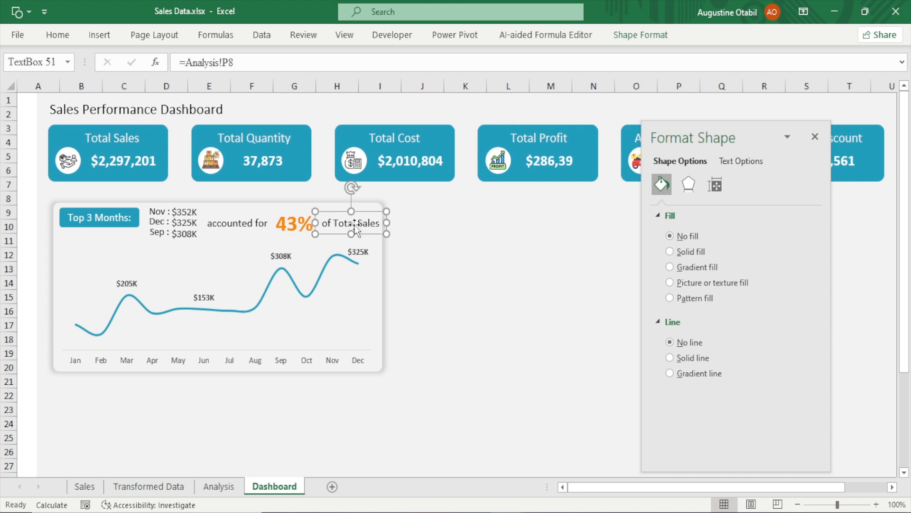
{"action": "key", "text": "Left"}
{"action": "key", "text": "Left"}
{"action": "key", "text": "Left"}
{"action": "left_click", "coordinate": [519, 241]}
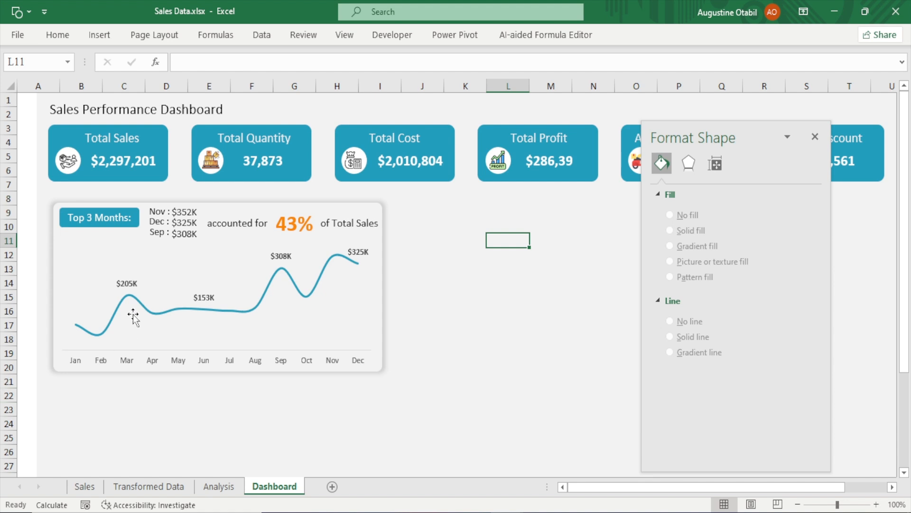
Give the chart's March data point a built-in circle marker of size 9
{"action": "mouse_move", "coordinate": [74, 328]}
{"action": "mouse_move", "coordinate": [275, 288]}
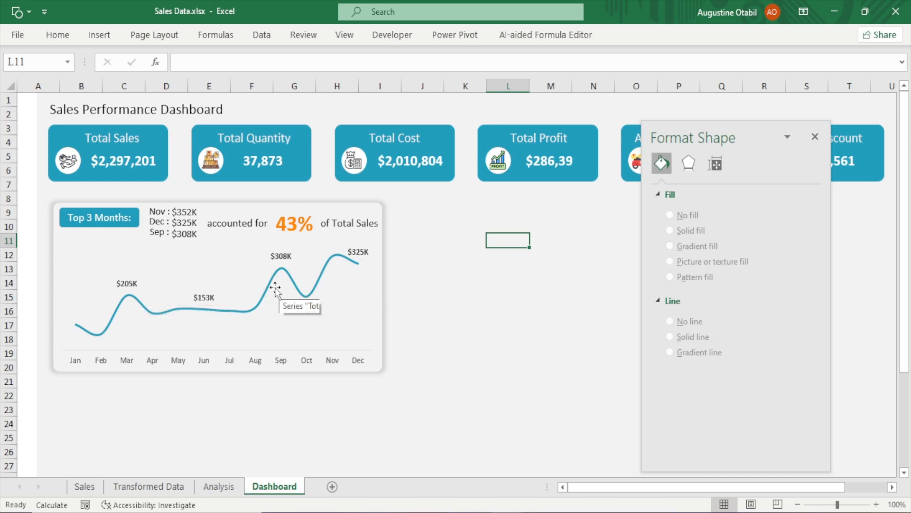
{"action": "left_click", "coordinate": [128, 298]}
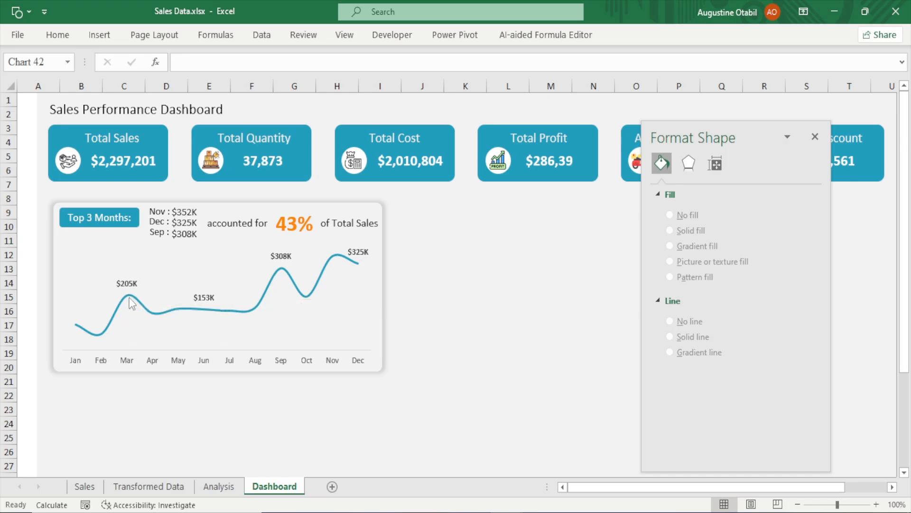
{"action": "left_click", "coordinate": [128, 297]}
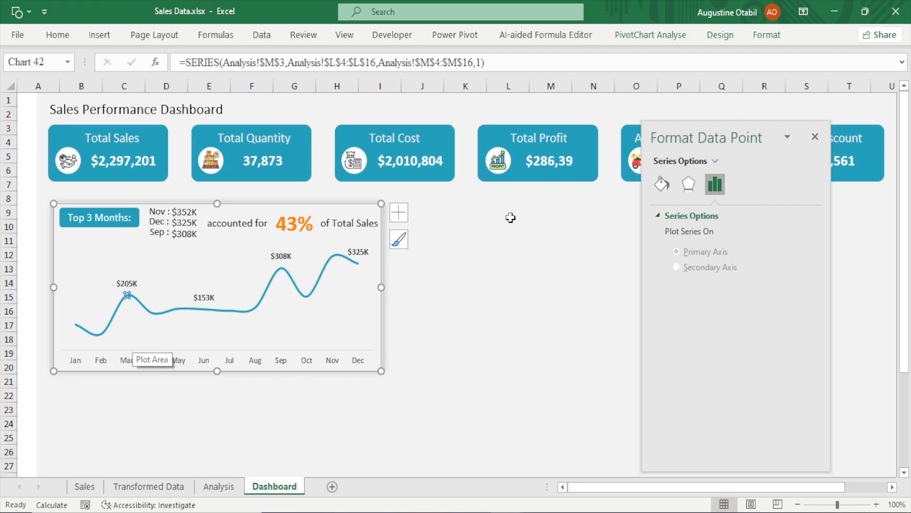
{"action": "left_click_drag", "start_coordinate": [684, 139], "coordinate": [446, 128]}
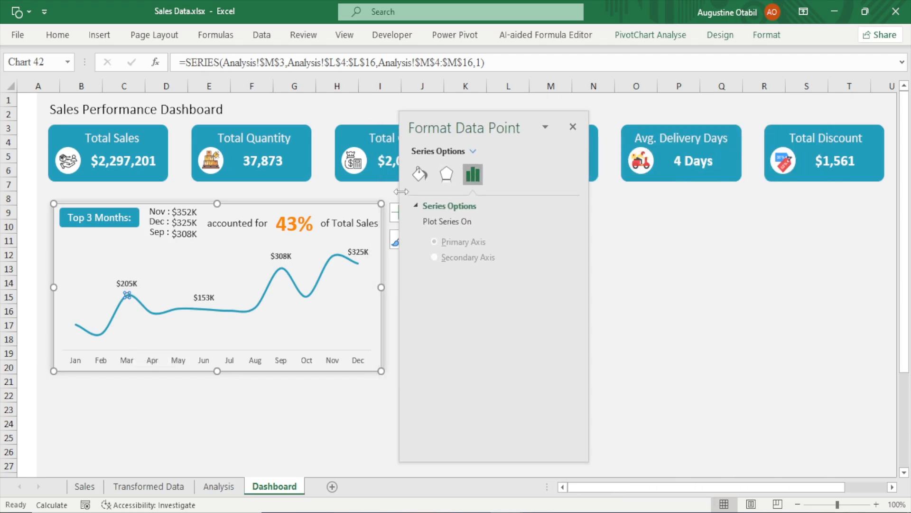
{"action": "left_click", "coordinate": [425, 179]}
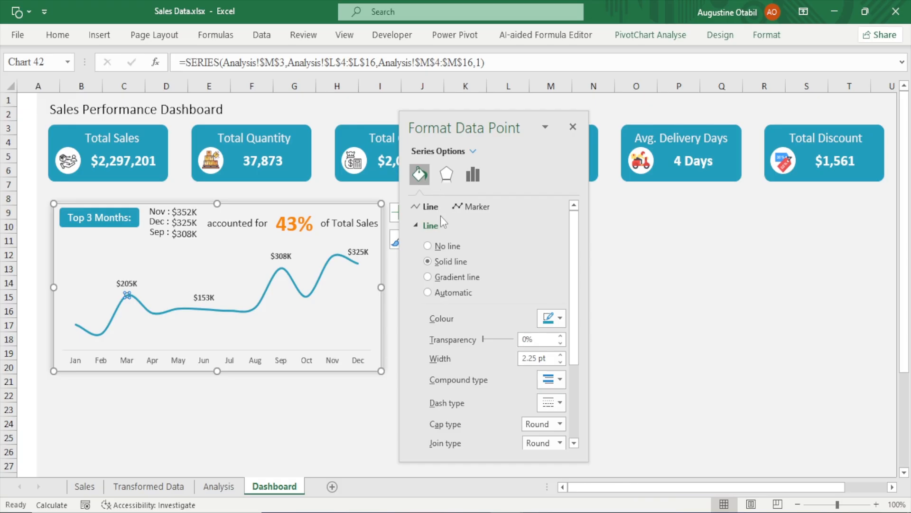
{"action": "left_click", "coordinate": [472, 207]}
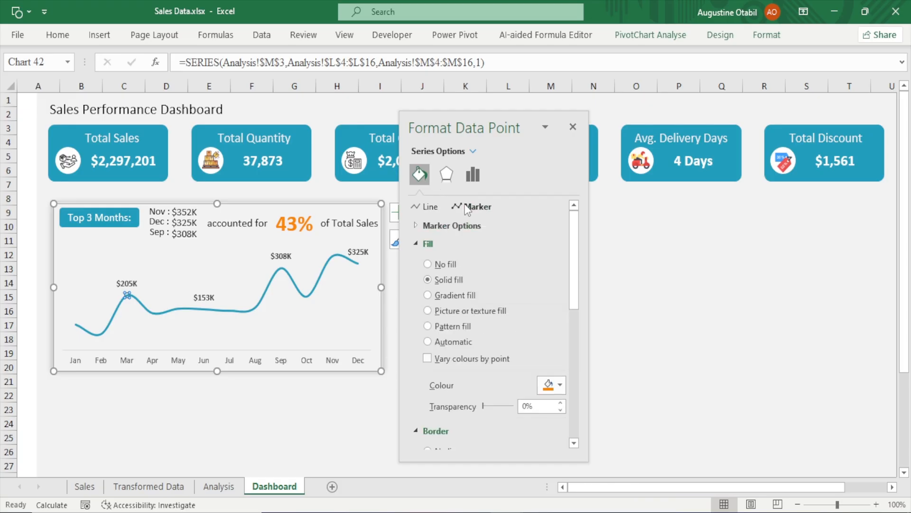
{"action": "left_click", "coordinate": [441, 225]}
{"action": "left_click", "coordinate": [440, 276]}
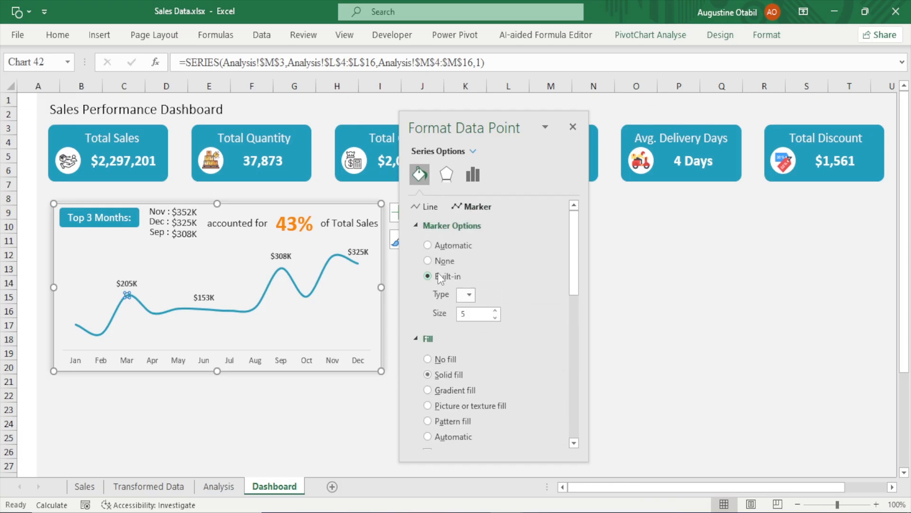
{"action": "left_click", "coordinate": [469, 294]}
{"action": "left_click", "coordinate": [470, 404]}
{"action": "left_click", "coordinate": [499, 312]}
{"action": "left_click", "coordinate": [499, 313]}
{"action": "left_click", "coordinate": [500, 312]}
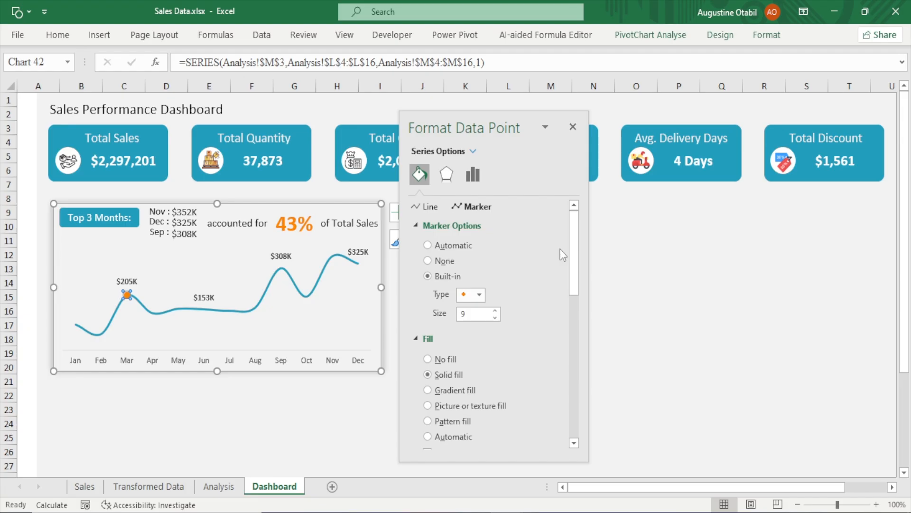
{"action": "mouse_move", "coordinate": [572, 241]}
{"action": "left_mouse_down"}
{"action": "mouse_move", "coordinate": [577, 344]}
{"action": "mouse_move", "coordinate": [552, 226]}
{"action": "left_mouse_up"}
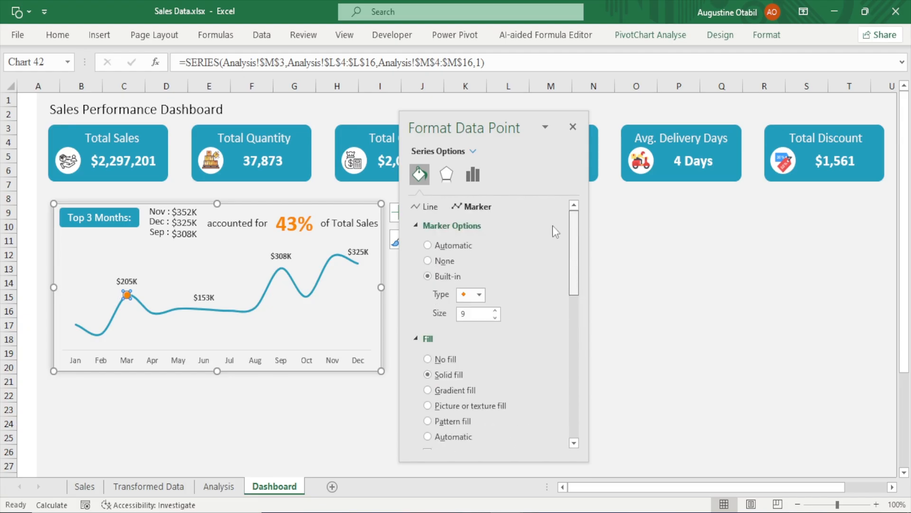
Give the June data point a built-in circle marker of size 9
{"action": "left_click", "coordinate": [203, 310]}
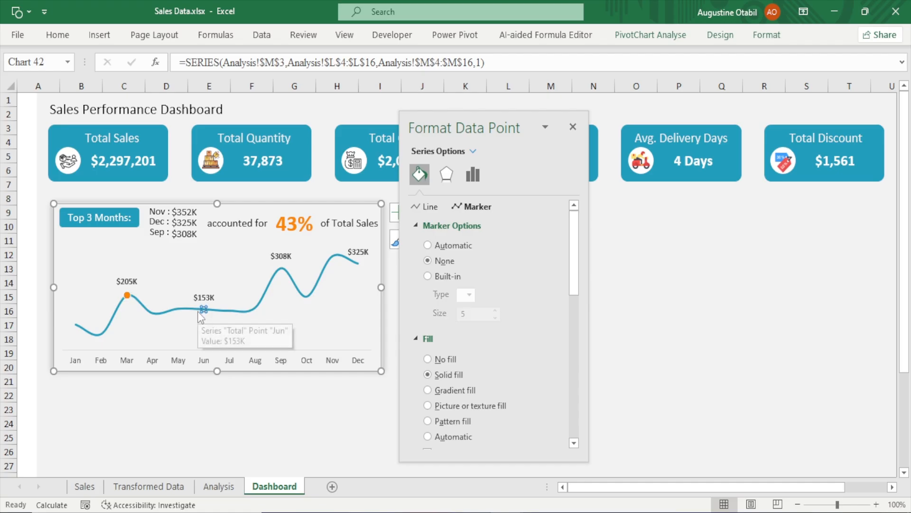
{"action": "left_click", "coordinate": [439, 280]}
{"action": "left_click", "coordinate": [469, 295]}
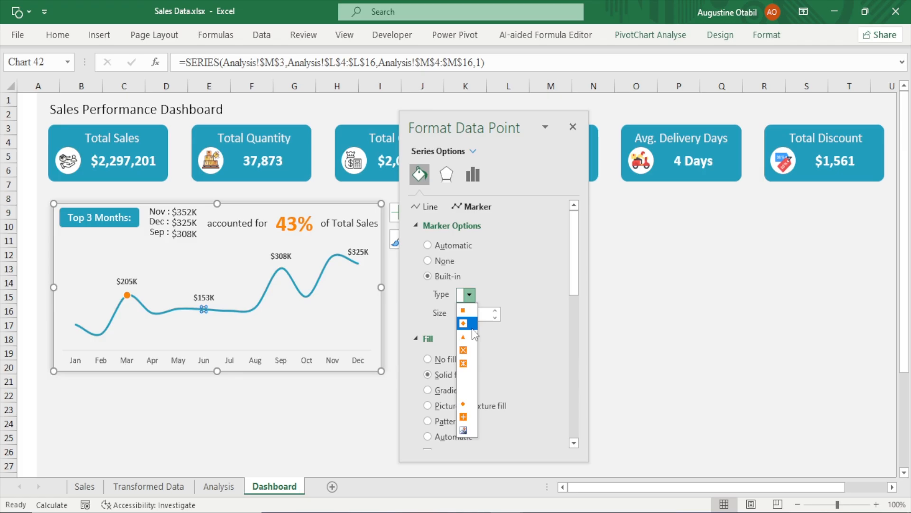
{"action": "left_click", "coordinate": [469, 405]}
{"action": "left_click", "coordinate": [495, 310]}
{"action": "left_click", "coordinate": [495, 311]}
{"action": "left_click", "coordinate": [495, 311]}
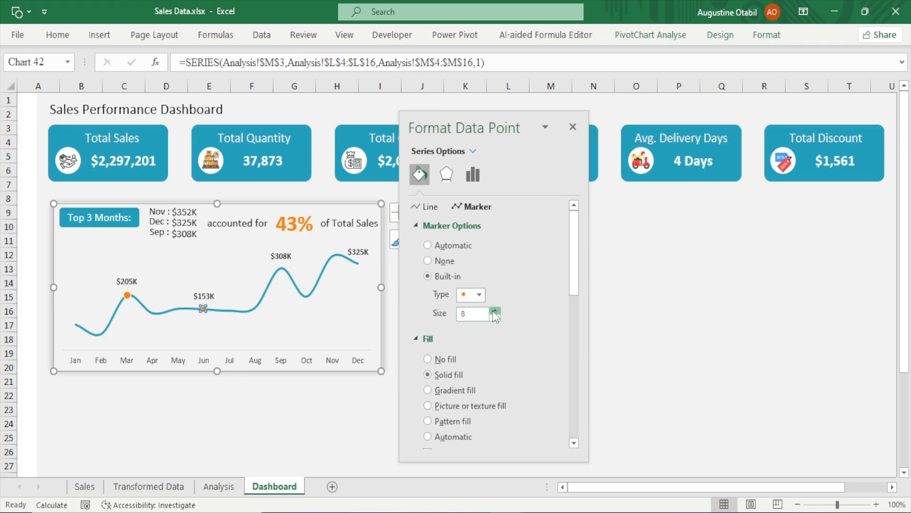
{"action": "left_click", "coordinate": [495, 310]}
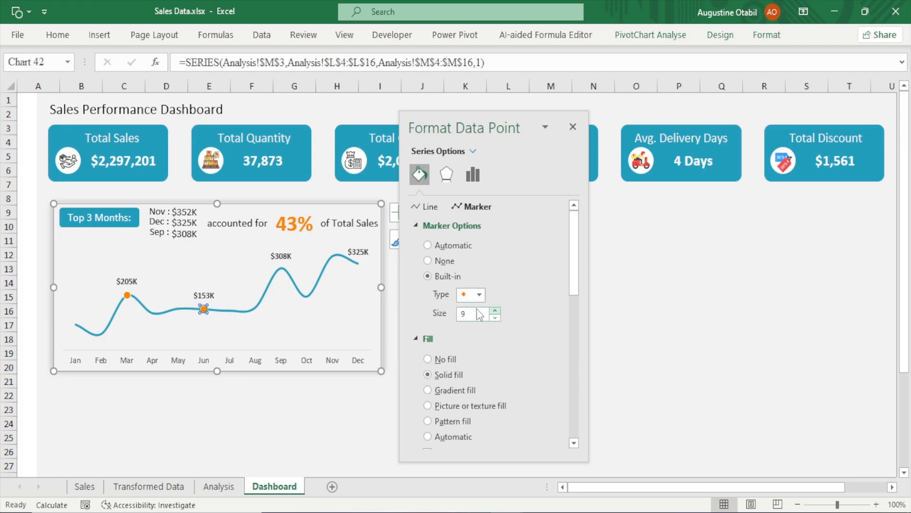
Give the September data point a built-in circle marker and increase its size
{"action": "left_click", "coordinate": [282, 269]}
{"action": "left_click", "coordinate": [429, 276]}
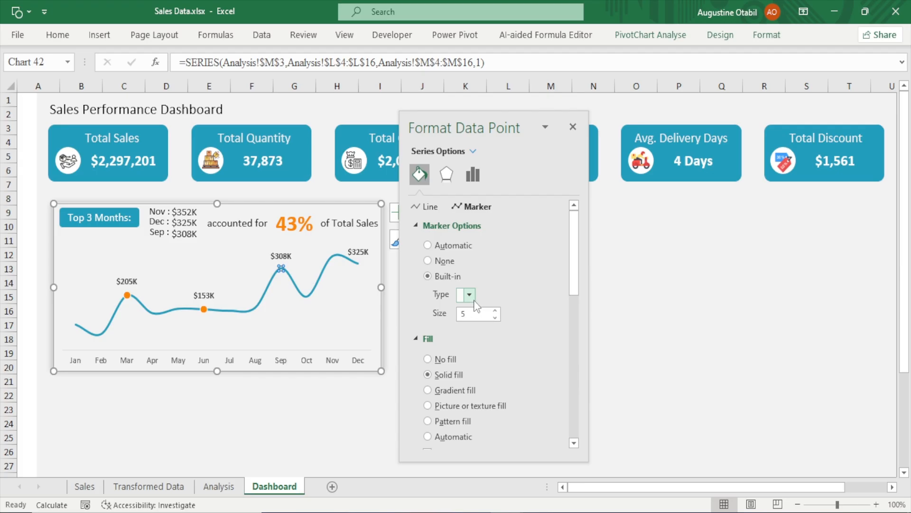
{"action": "left_click", "coordinate": [469, 294]}
{"action": "left_click", "coordinate": [463, 403]}
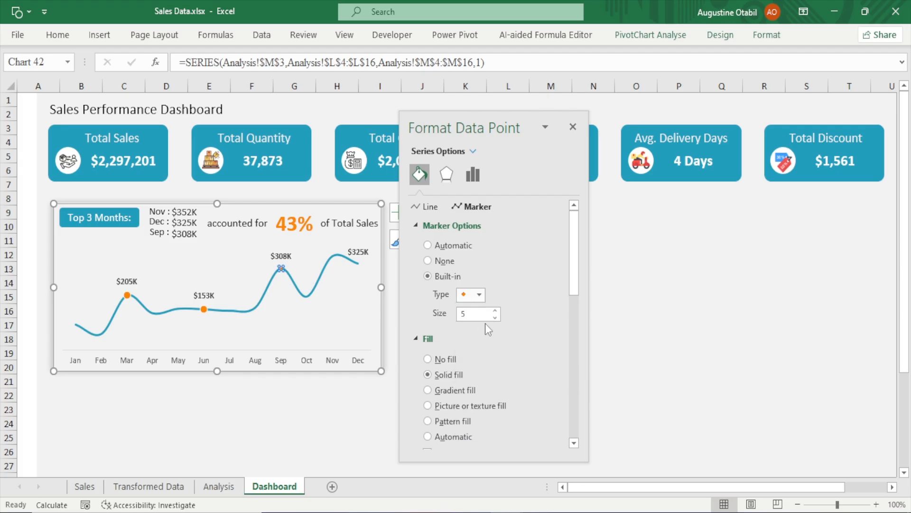
{"action": "left_click", "coordinate": [495, 310]}
{"action": "left_click", "coordinate": [495, 310]}
{"action": "left_click", "coordinate": [495, 310]}
{"action": "left_click", "coordinate": [495, 310]}
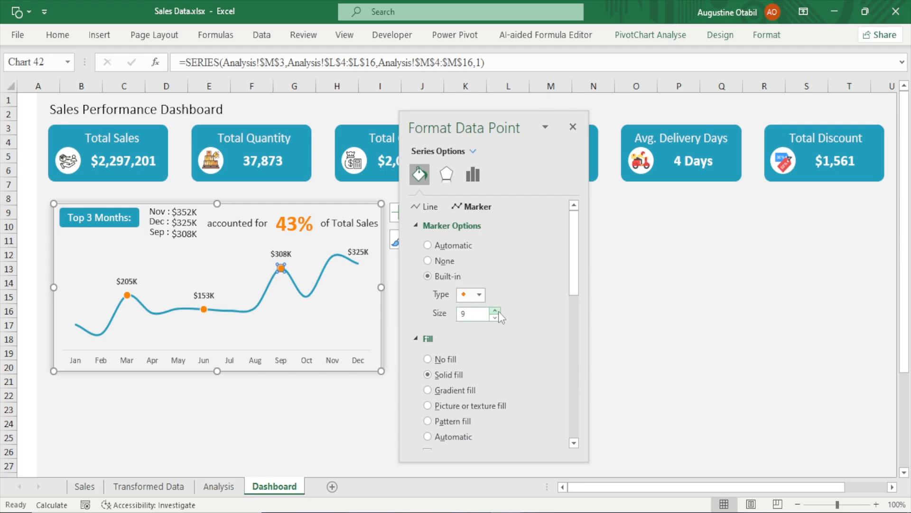
Give the December data point a built-in circle marker of size 9 and close the formatting pane
{"action": "left_click", "coordinate": [358, 262]}
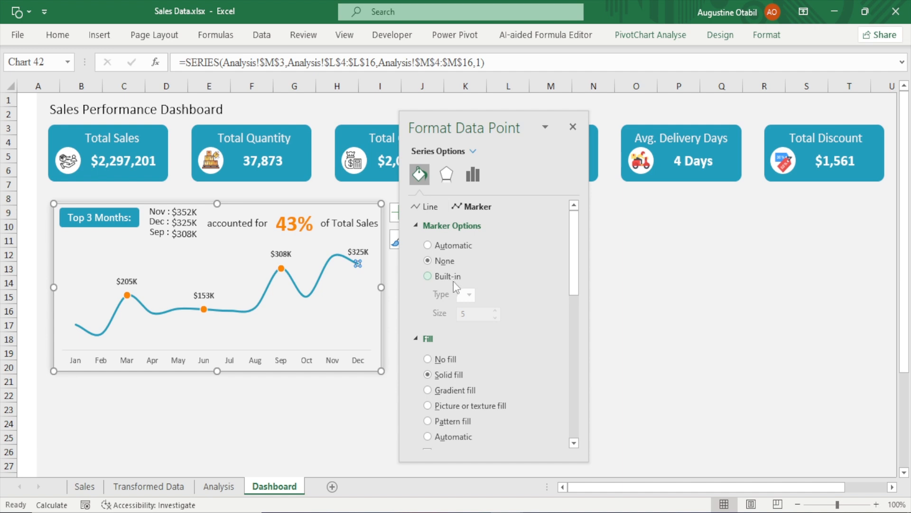
{"action": "left_click", "coordinate": [448, 277]}
{"action": "left_click", "coordinate": [466, 295]}
{"action": "left_click", "coordinate": [464, 404]}
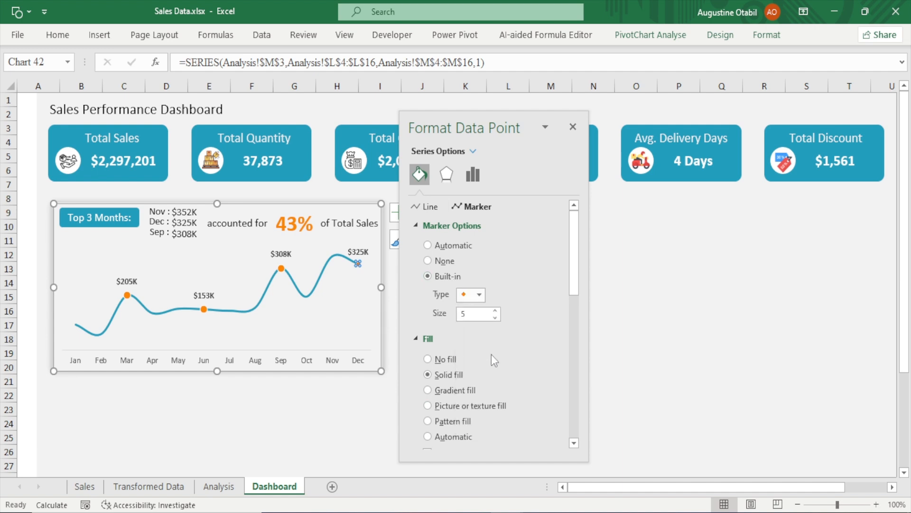
{"action": "left_click", "coordinate": [497, 311]}
{"action": "left_click", "coordinate": [496, 310]}
{"action": "left_click", "coordinate": [497, 311]}
{"action": "left_click", "coordinate": [497, 311]}
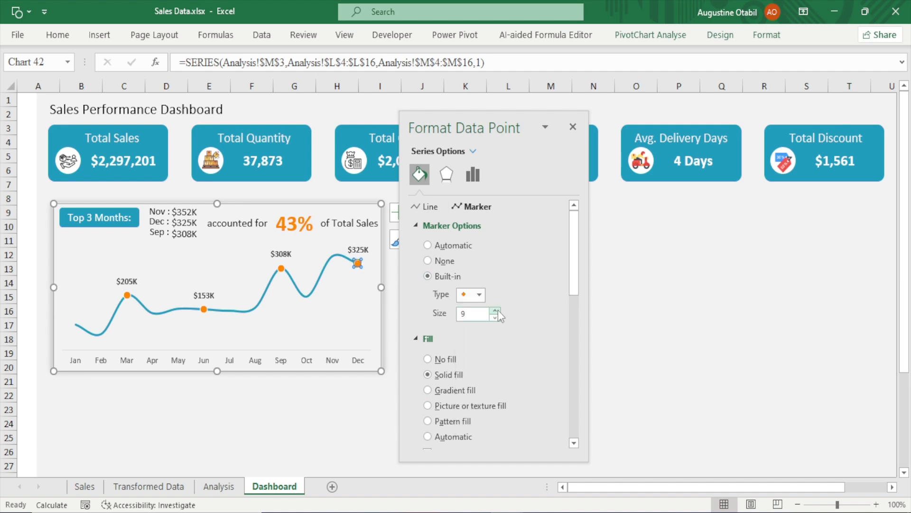
{"action": "left_click", "coordinate": [574, 125]}
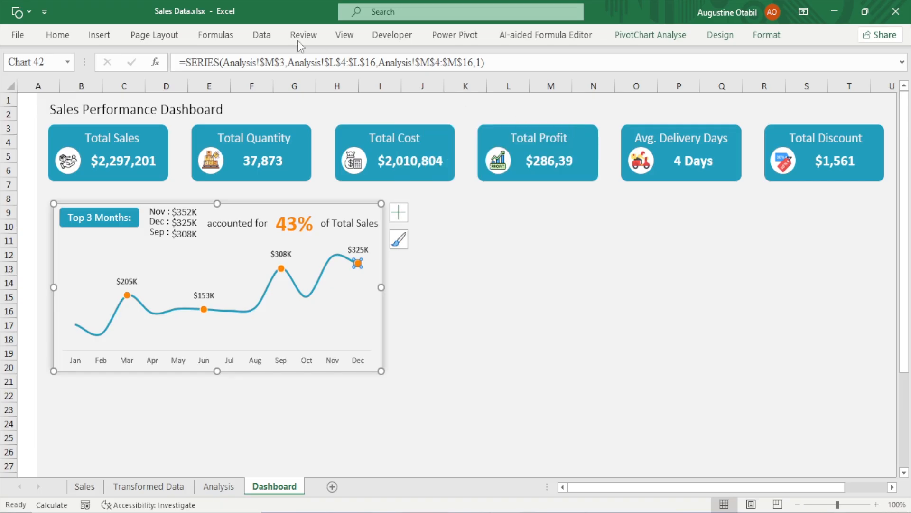
Hide the worksheet headings and formula bar to preview the finished dashboard with its highlighted chart
{"action": "left_click", "coordinate": [354, 38]}
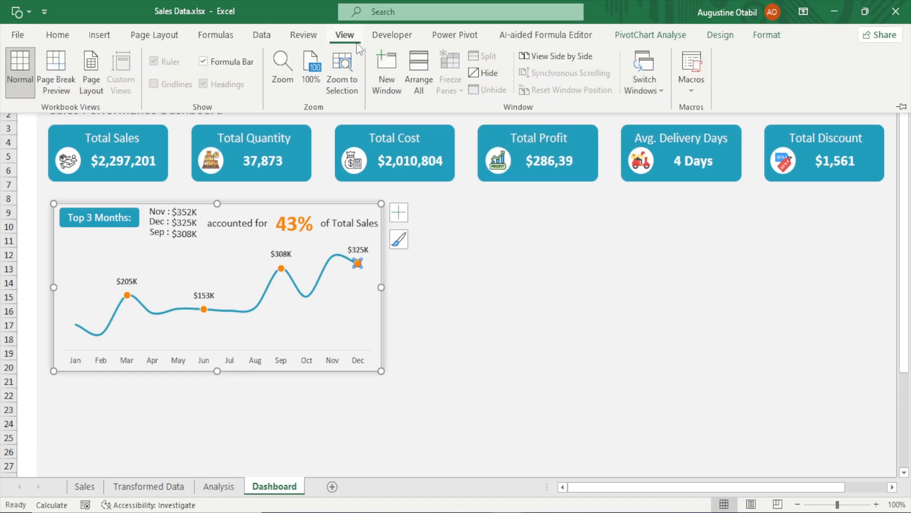
{"action": "left_click", "coordinate": [626, 344]}
{"action": "left_click", "coordinate": [552, 291]}
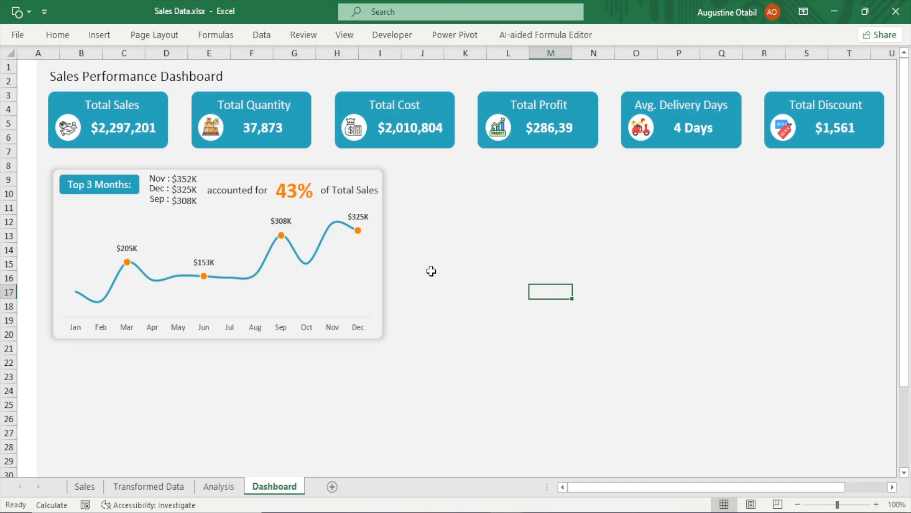
{"action": "left_click", "coordinate": [375, 258]}
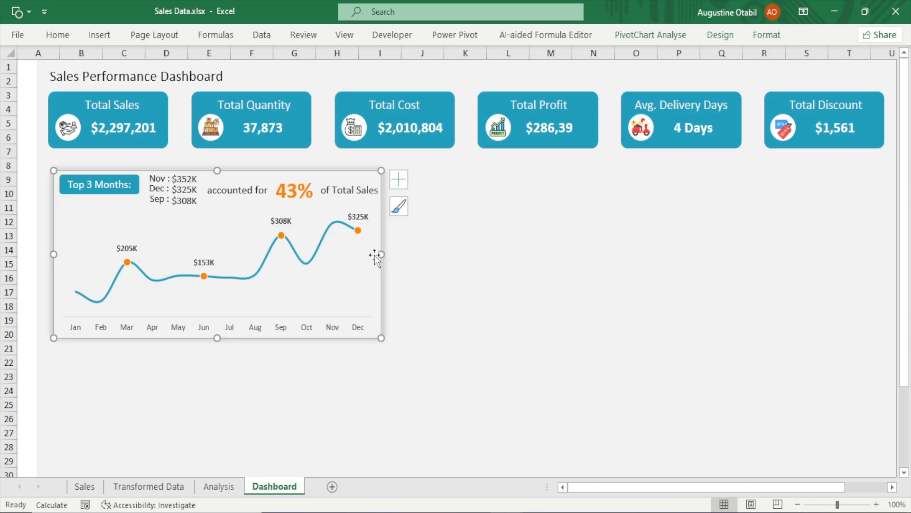
{"action": "left_click", "coordinate": [336, 209]}
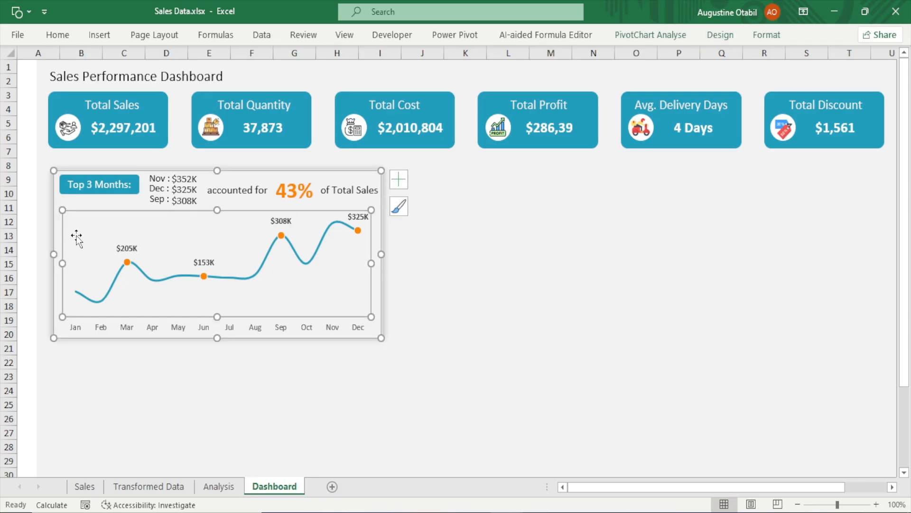
{"action": "left_click", "coordinate": [634, 289]}
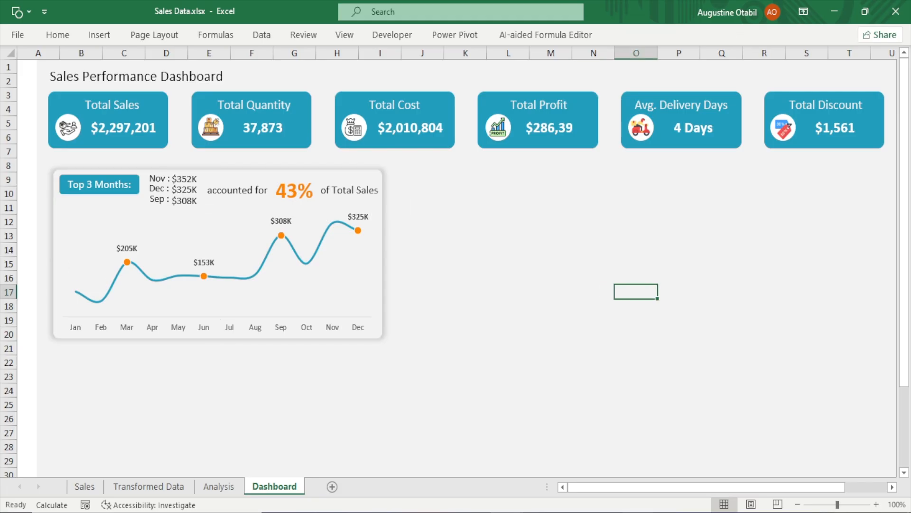
{"action": "key", "text": "alt+Tab"}
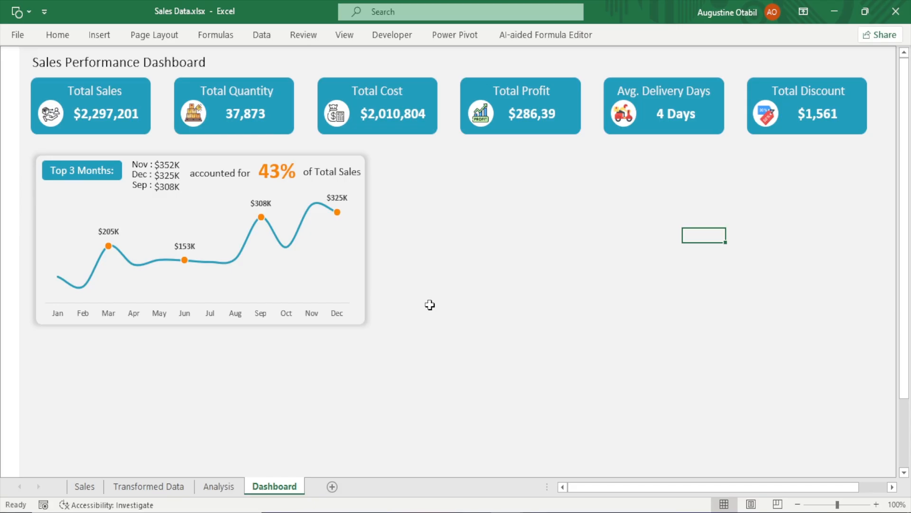
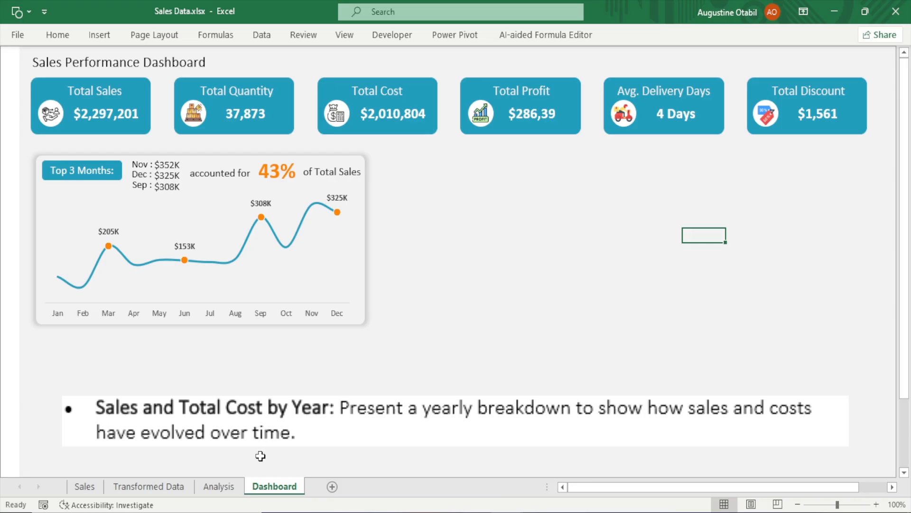
Copy the entire Monthly Trends pivot table on the Analysis sheet
{"action": "left_click", "coordinate": [226, 489]}
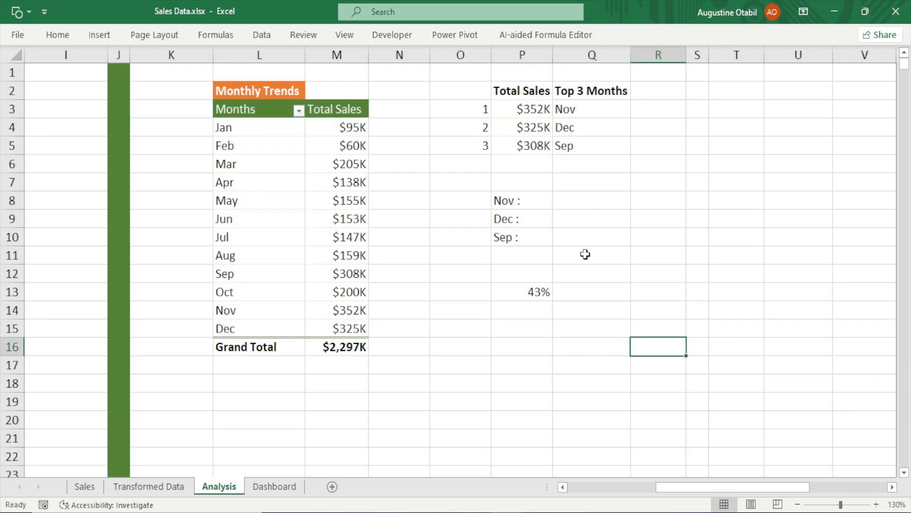
{"action": "left_click", "coordinate": [233, 90]}
{"action": "key", "text": "ctrl+a"}
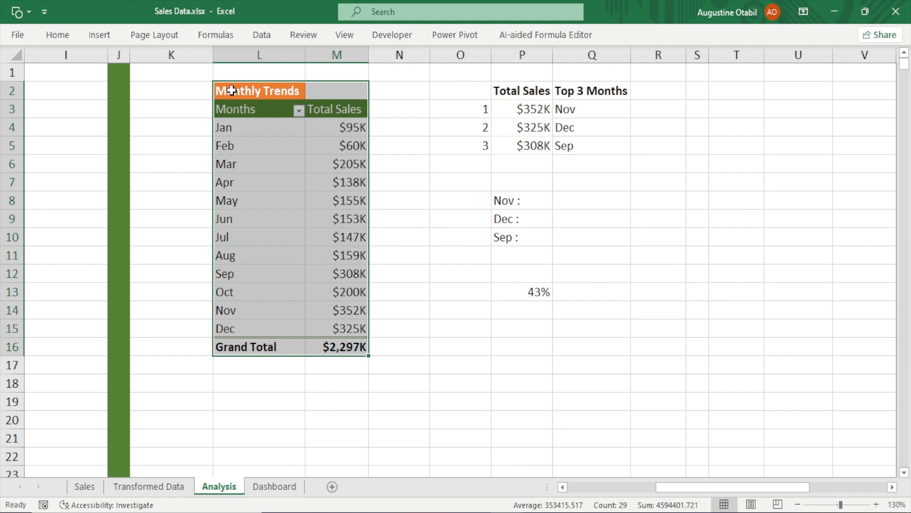
{"action": "key", "text": "ctrl+c"}
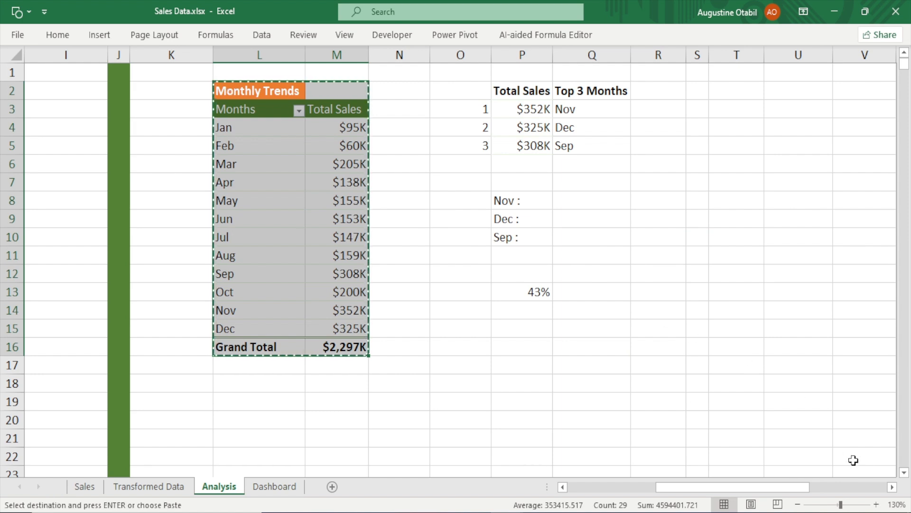
Paste a copy of the pivot table starting at cell U2
{"action": "left_click", "coordinate": [891, 487]}
{"action": "left_click", "coordinate": [891, 487]}
{"action": "left_click", "coordinate": [892, 487]}
{"action": "left_click", "coordinate": [891, 487]}
{"action": "left_click", "coordinate": [892, 487]}
{"action": "left_click", "coordinate": [892, 487]}
{"action": "left_click", "coordinate": [892, 487]}
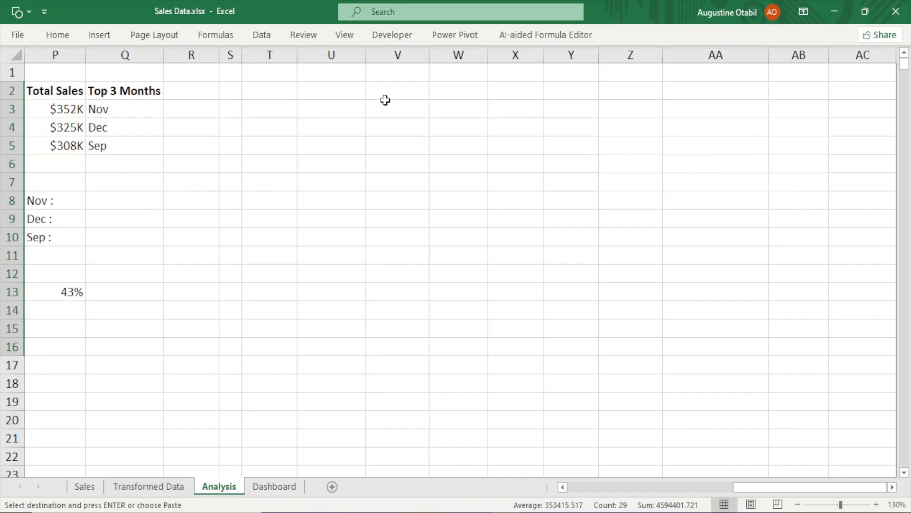
{"action": "left_click", "coordinate": [347, 93]}
{"action": "key", "text": "ctrl+v"}
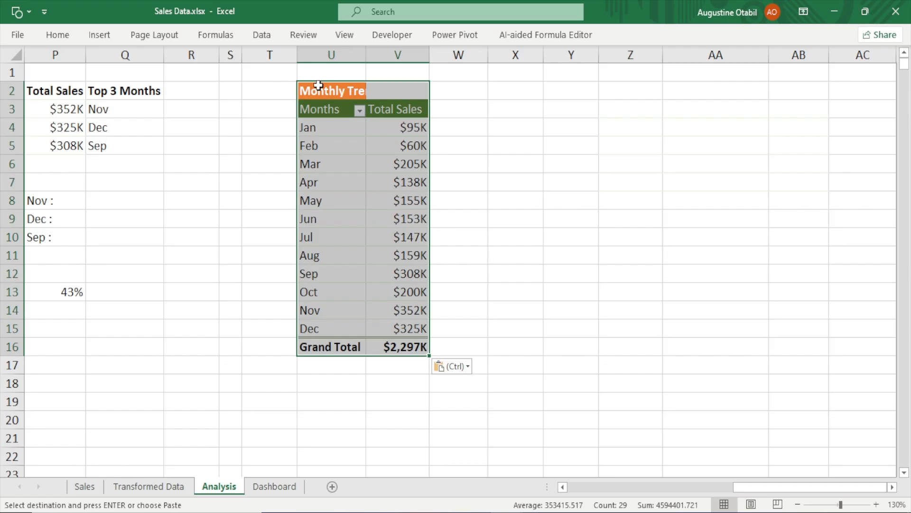
Fill column S with green as a separator between the sections
{"action": "left_click", "coordinate": [236, 56]}
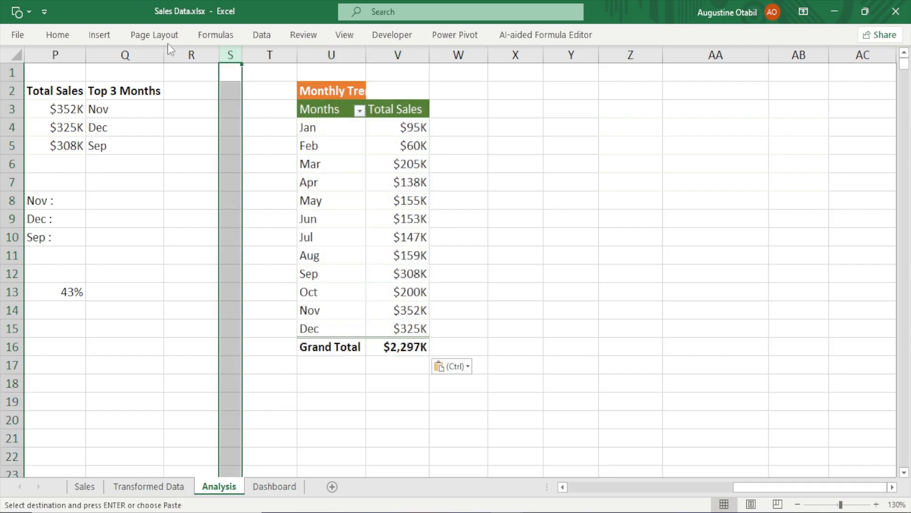
{"action": "left_click", "coordinate": [59, 34]}
{"action": "left_click", "coordinate": [183, 85]}
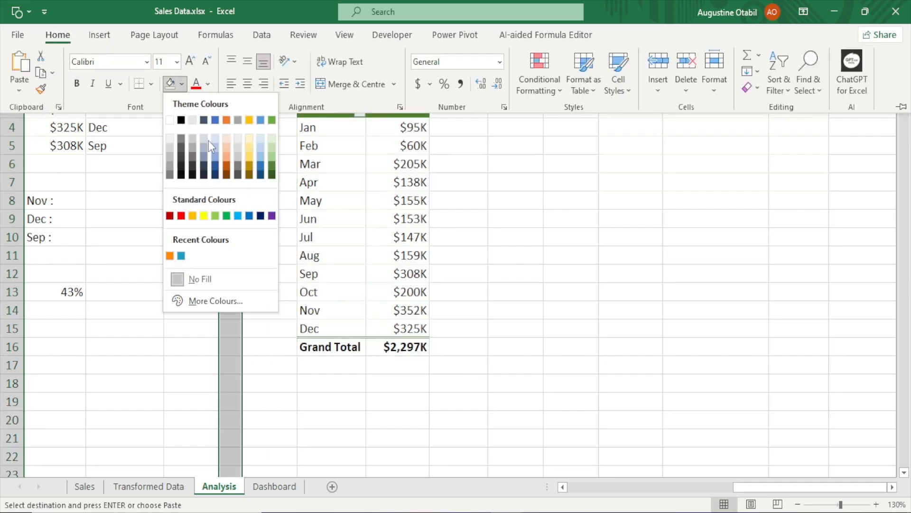
{"action": "left_click", "coordinate": [271, 167]}
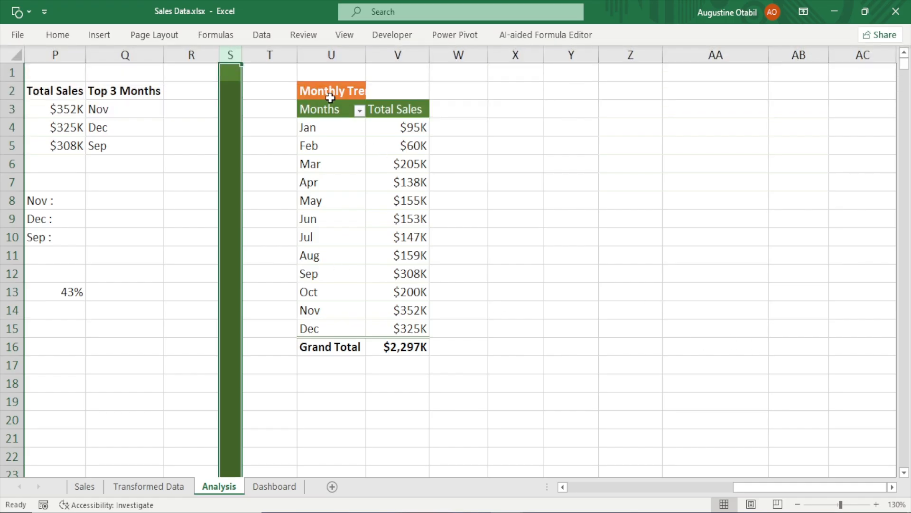
Retitle the copied pivot table "Total Sales and Cost by Year" and adjust the width of column U
{"action": "left_click", "coordinate": [331, 97]}
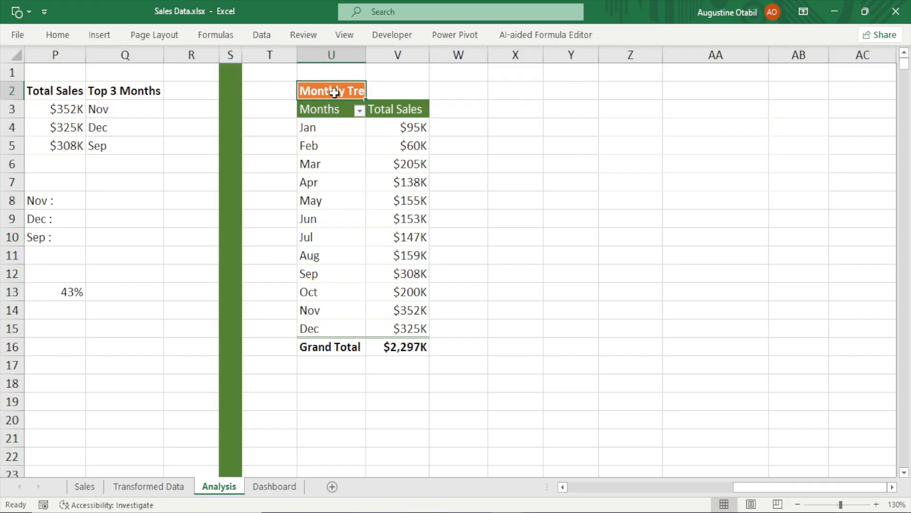
{"action": "type", "text": "Total S"}
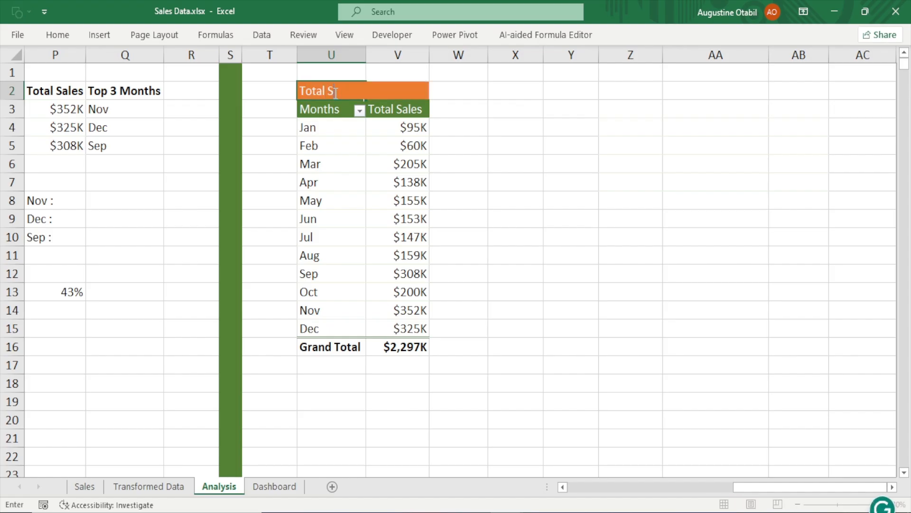
{"action": "type", "text": "ales and Cost "}
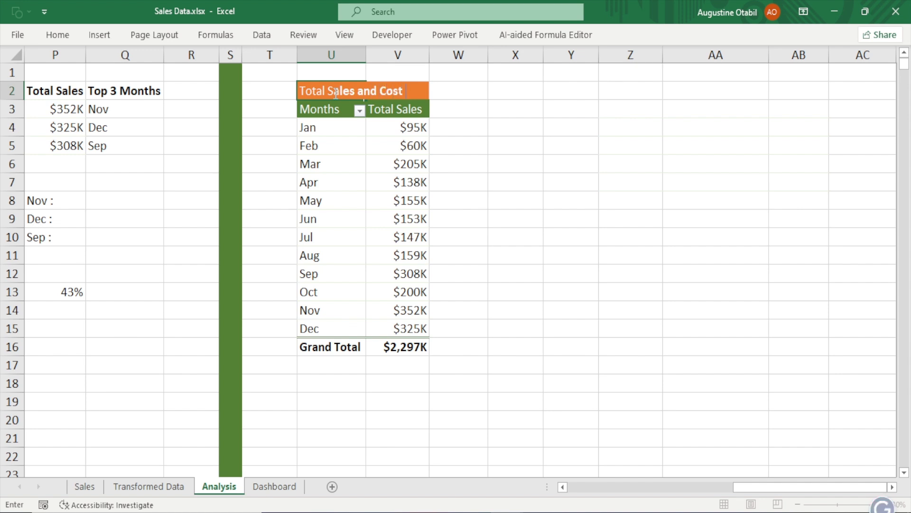
{"action": "type", "text": "by Year"}
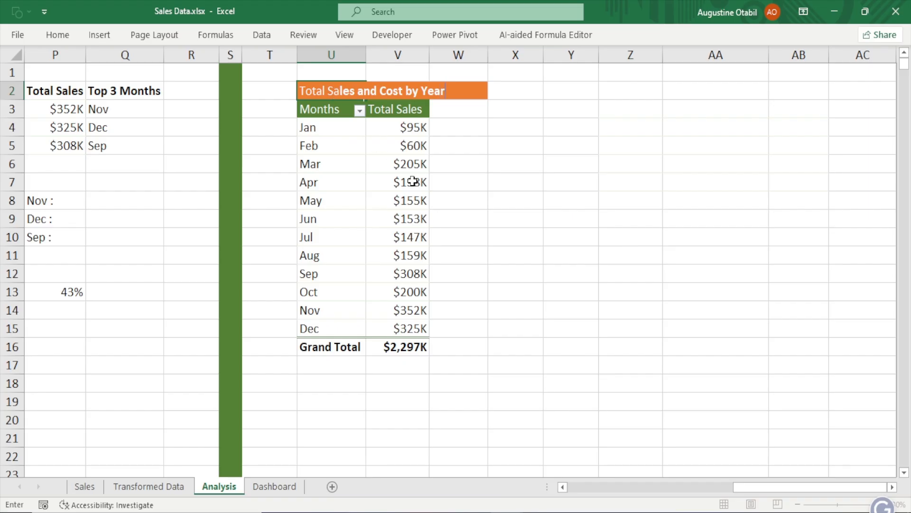
{"action": "key", "text": "Return"}
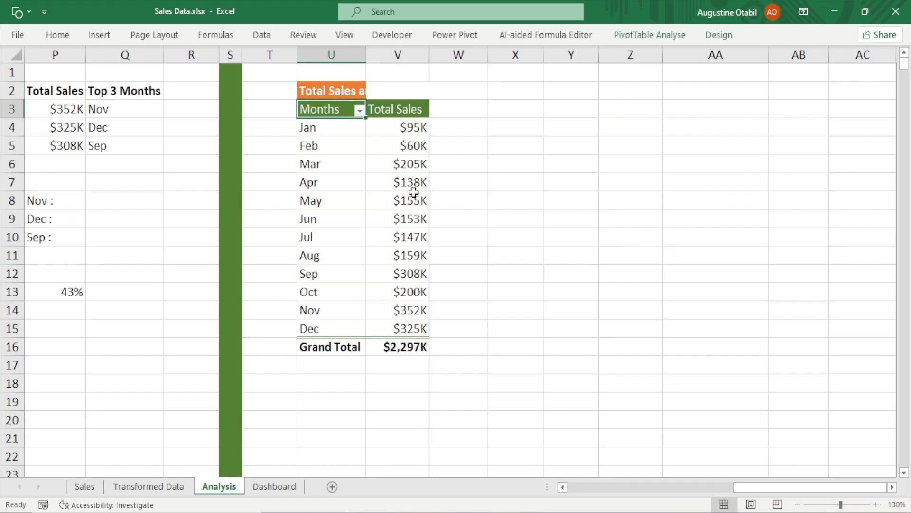
{"action": "double_click", "coordinate": [366, 55]}
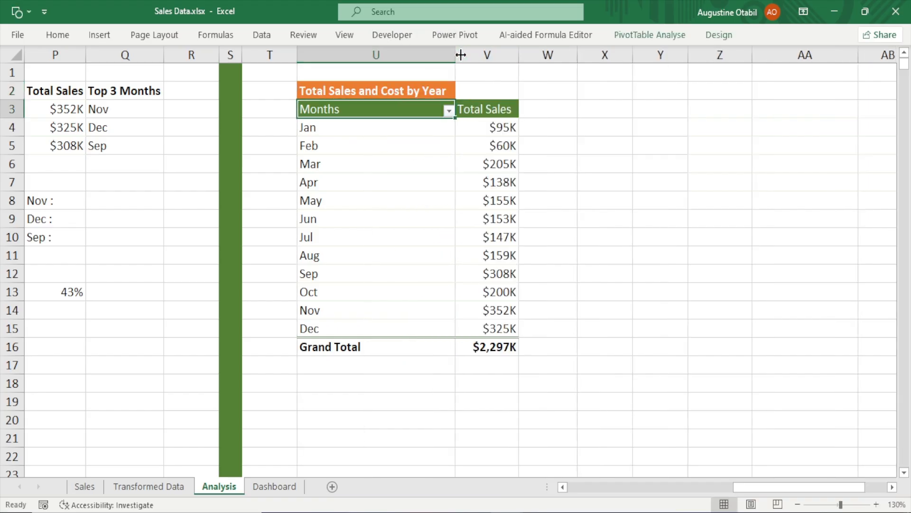
{"action": "left_click_drag", "start_coordinate": [461, 55], "coordinate": [378, 56]}
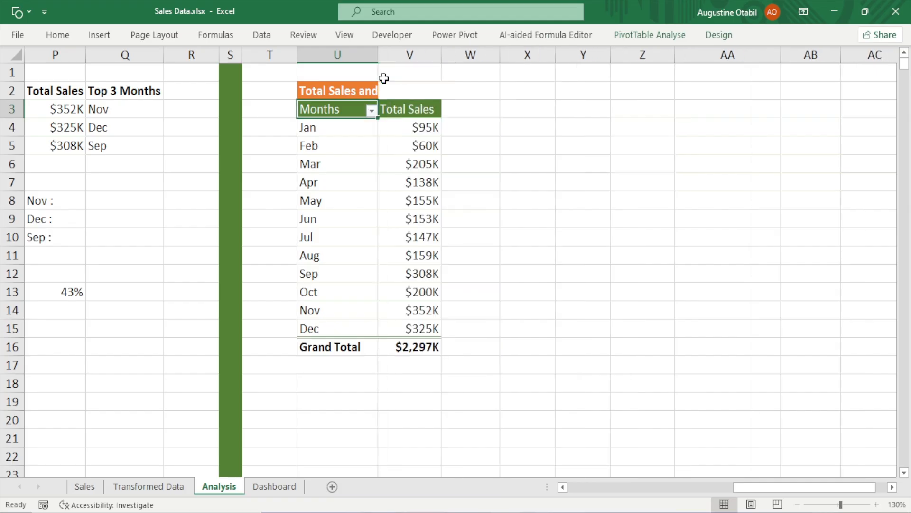
Open the pivot field list, replace Months with Year in the rows and add CoGS to the values
{"action": "left_click", "coordinate": [333, 150]}
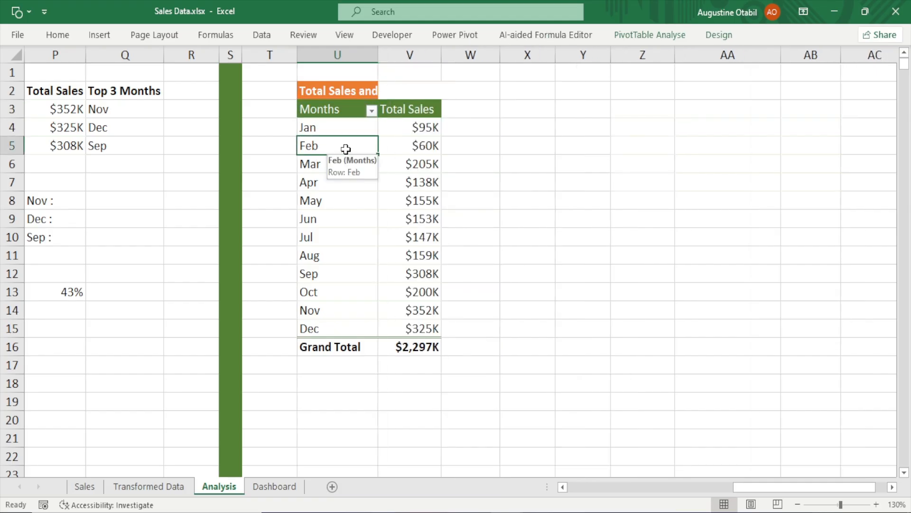
{"action": "right_click", "coordinate": [345, 149]}
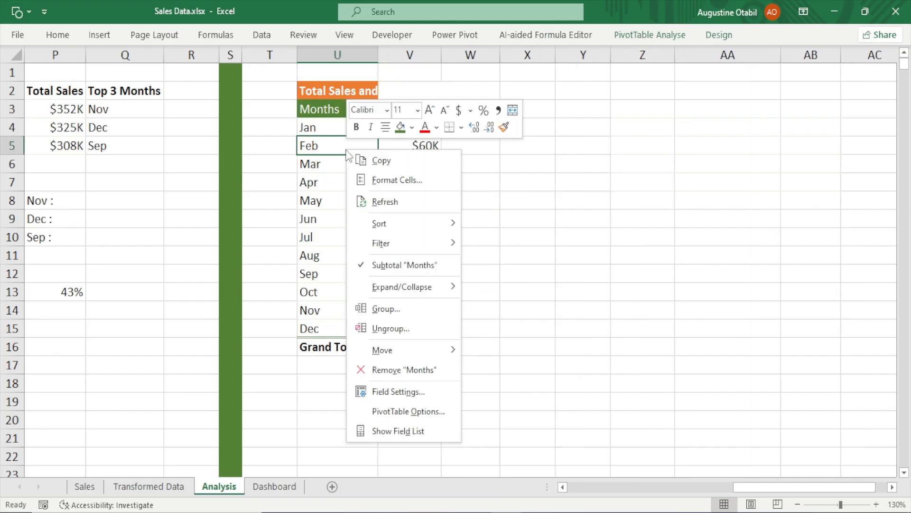
{"action": "left_click", "coordinate": [407, 432]}
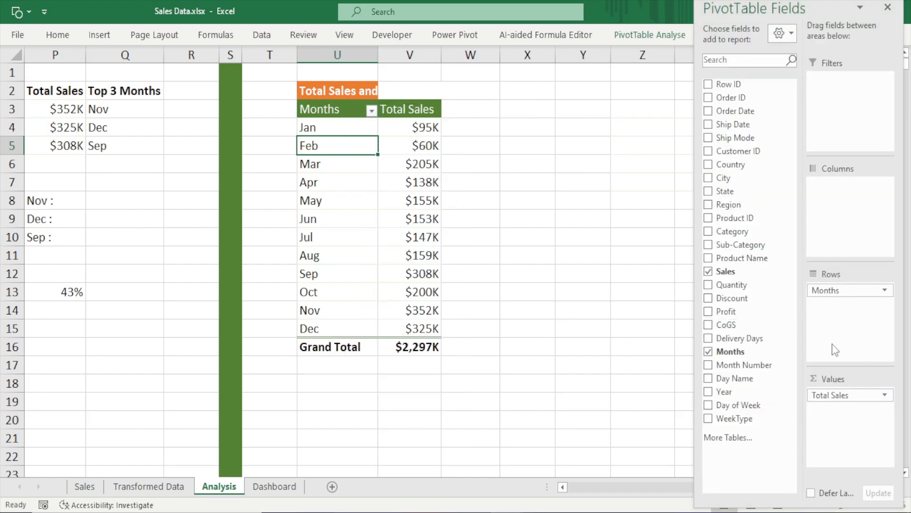
{"action": "left_click_drag", "start_coordinate": [848, 291], "coordinate": [674, 349]}
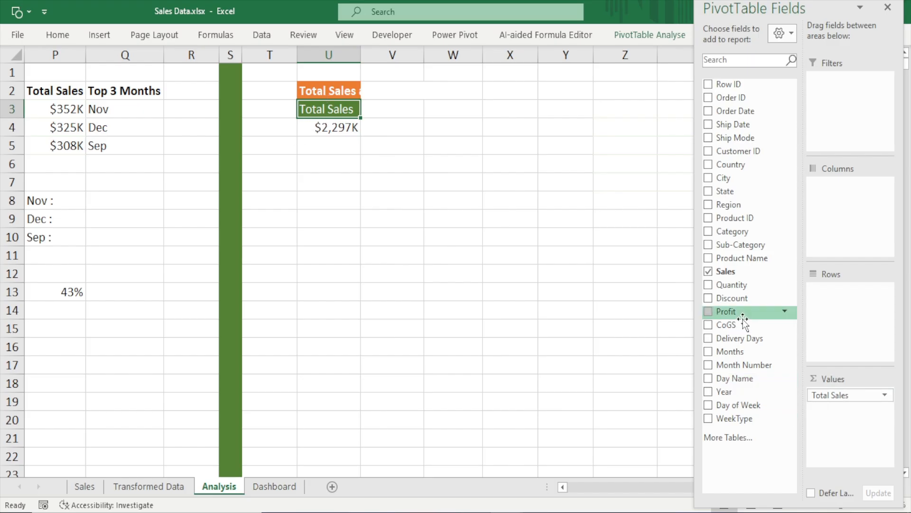
{"action": "left_click_drag", "start_coordinate": [724, 391], "coordinate": [847, 294]}
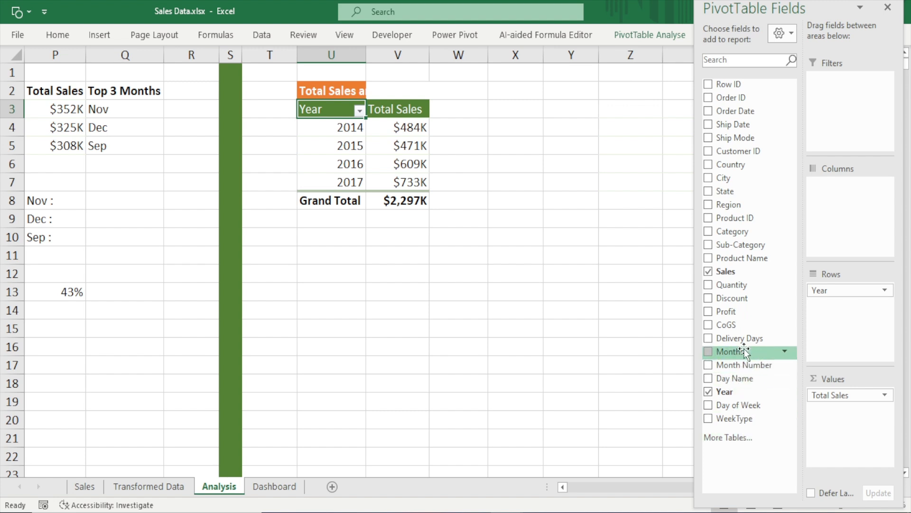
{"action": "left_click_drag", "start_coordinate": [741, 324], "coordinate": [835, 412]}
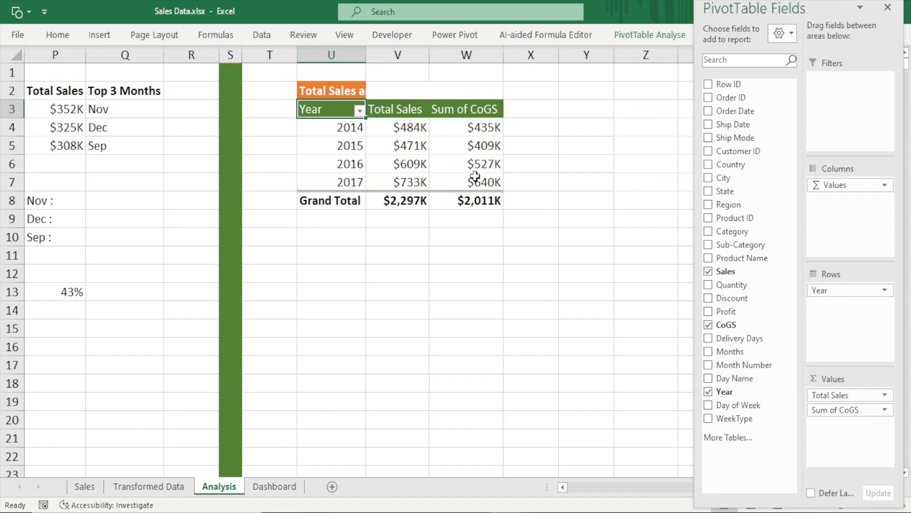
{"action": "left_click", "coordinate": [498, 274]}
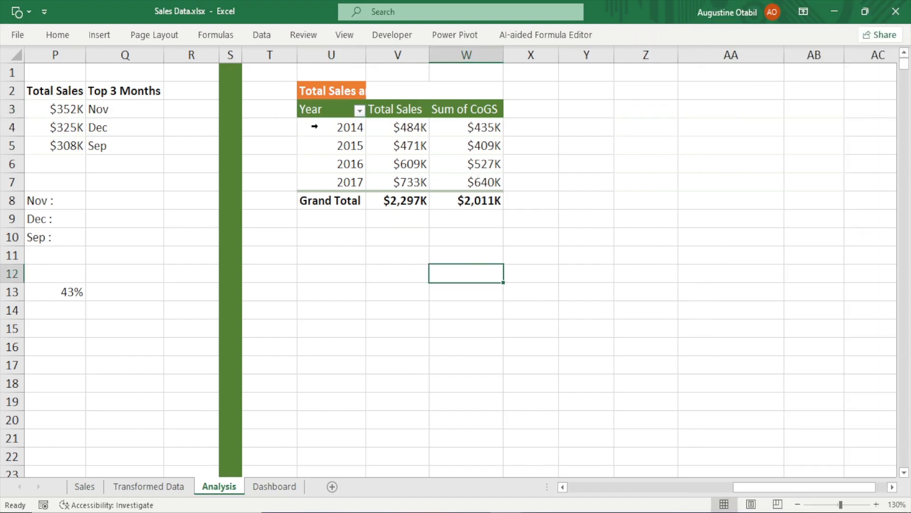
Insert a 2-D clustered column chart from the yearly sales and cost pivot table
{"action": "left_click_drag", "start_coordinate": [327, 109], "coordinate": [448, 116]}
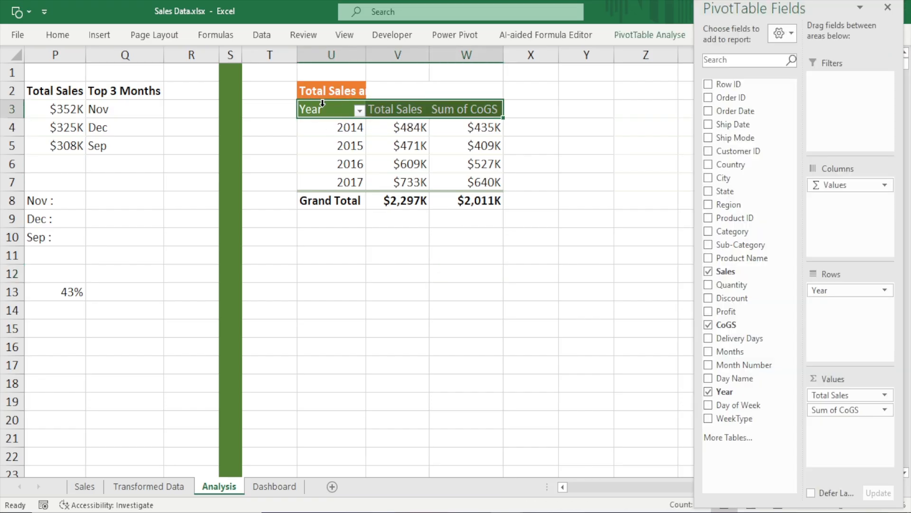
{"action": "left_click_drag", "start_coordinate": [320, 110], "coordinate": [481, 181]}
{"action": "left_click", "coordinate": [99, 35]}
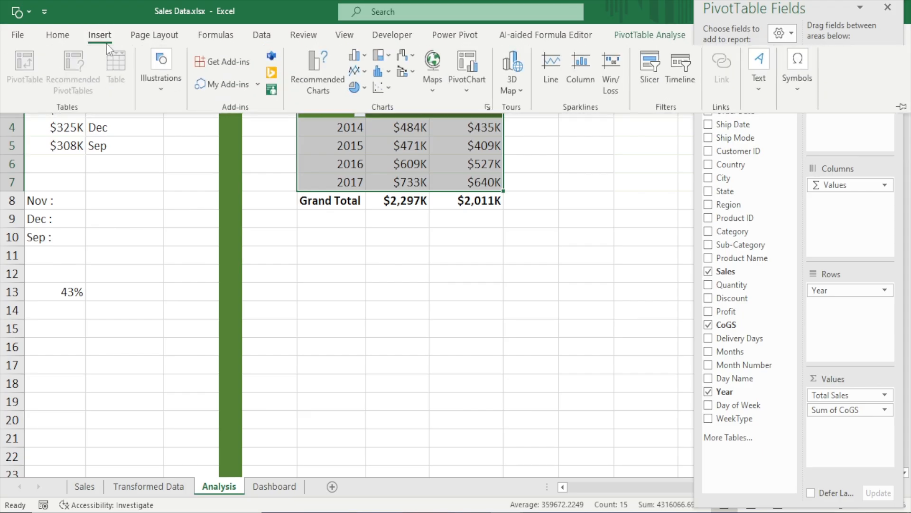
{"action": "left_click", "coordinate": [363, 55]}
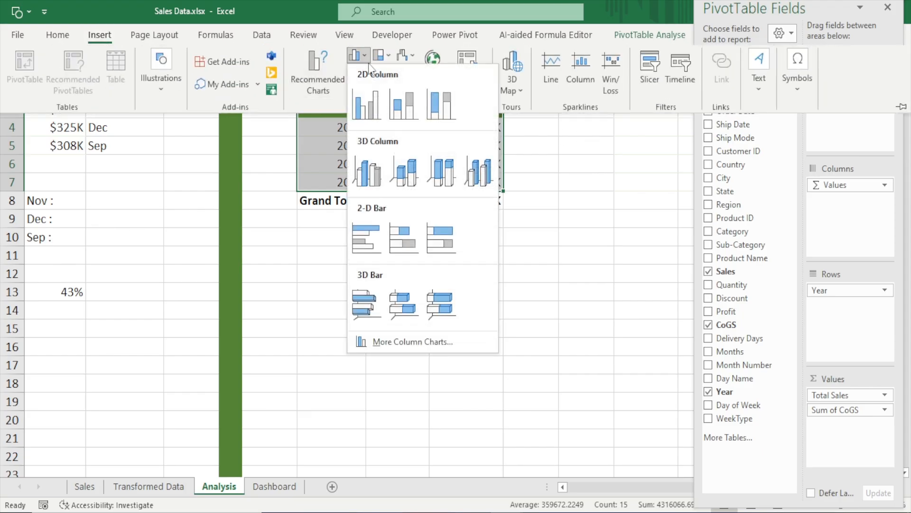
{"action": "left_click", "coordinate": [375, 92]}
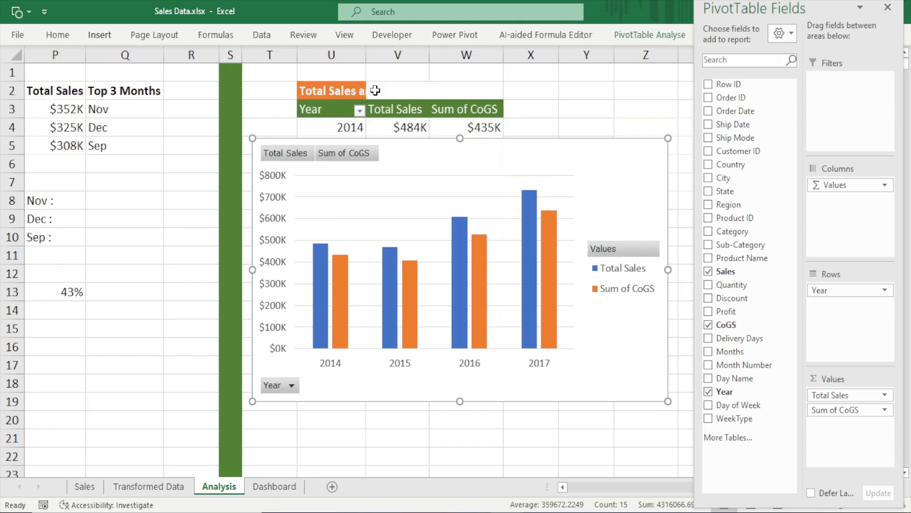
Close the field list, move the chart up beside the table and hide all field buttons on it
{"action": "left_click", "coordinate": [888, 8]}
{"action": "left_click_drag", "start_coordinate": [558, 146], "coordinate": [615, 102]}
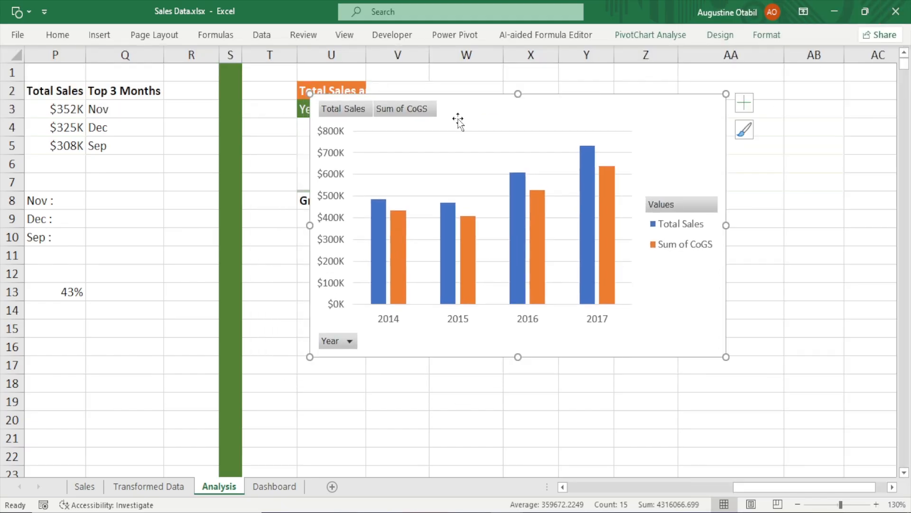
{"action": "left_click", "coordinate": [353, 115]}
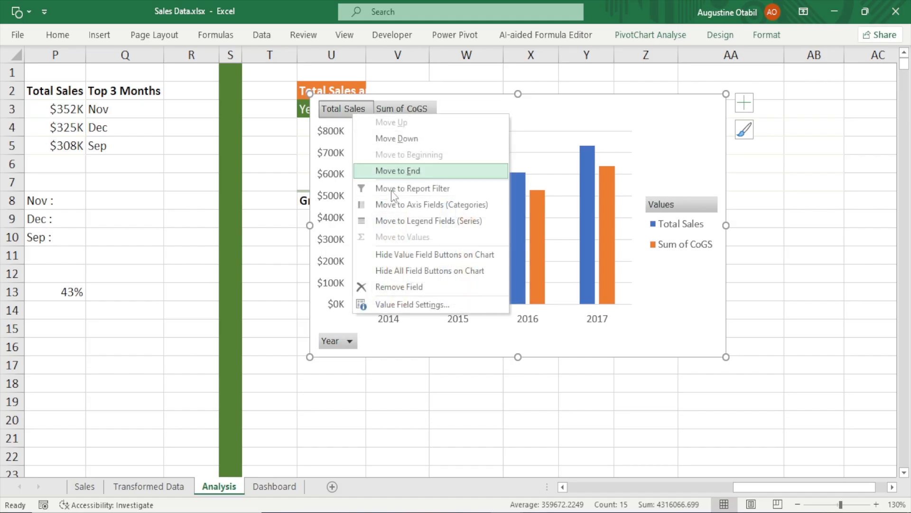
{"action": "left_click", "coordinate": [471, 278]}
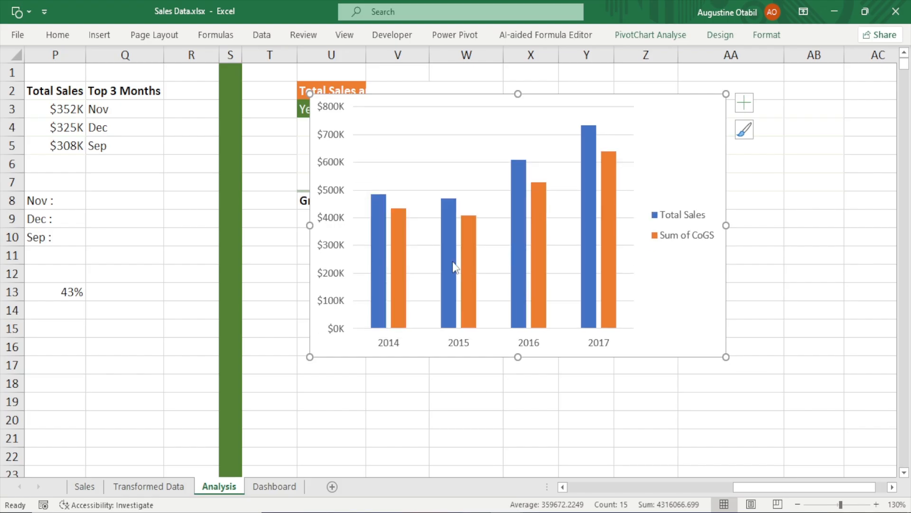
Delete the chart's gridlines and place its legend at the top
{"action": "left_click", "coordinate": [435, 135]}
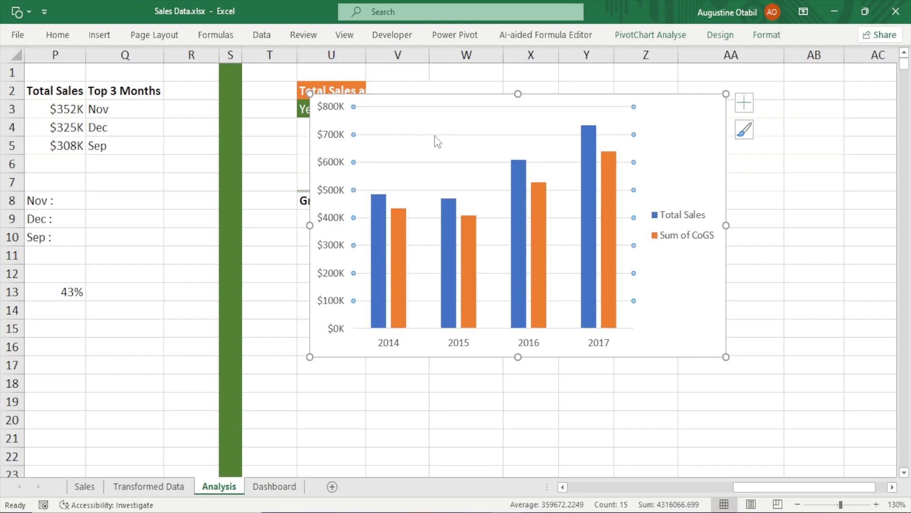
{"action": "key", "text": "Delete"}
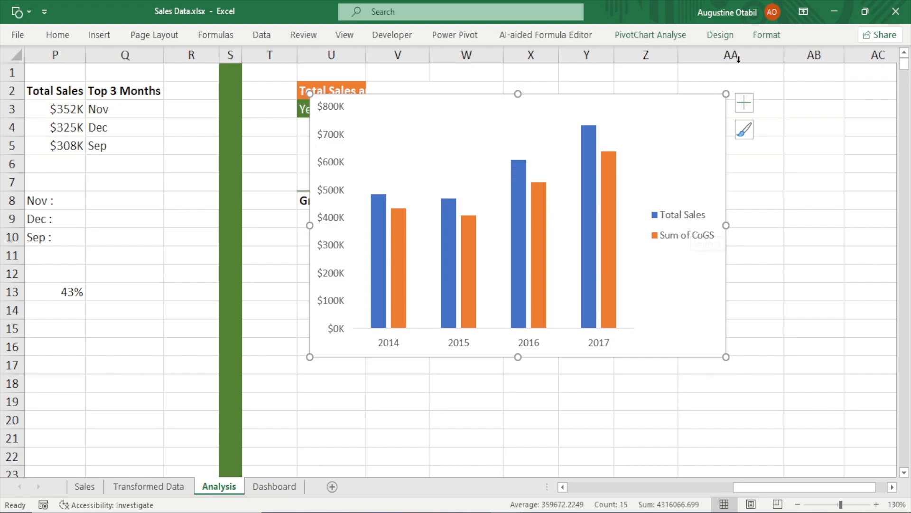
{"action": "left_click", "coordinate": [714, 35]}
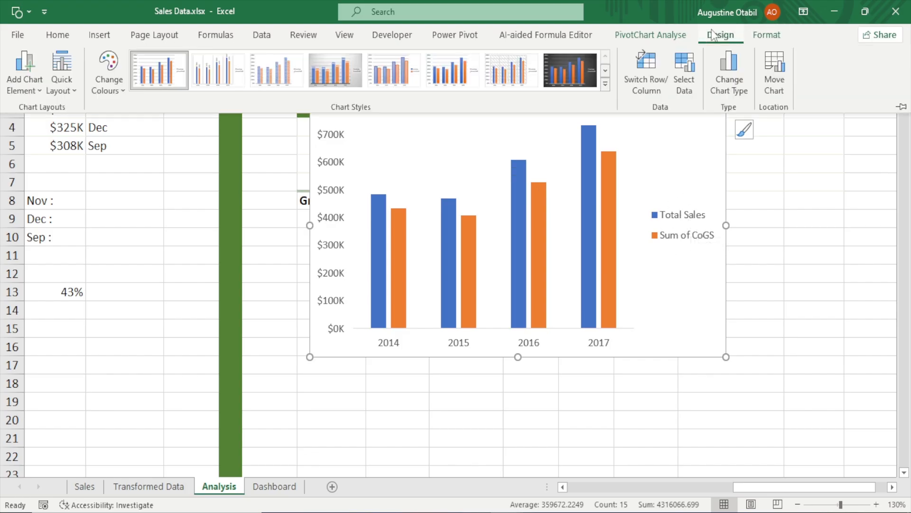
{"action": "left_click", "coordinate": [38, 95]}
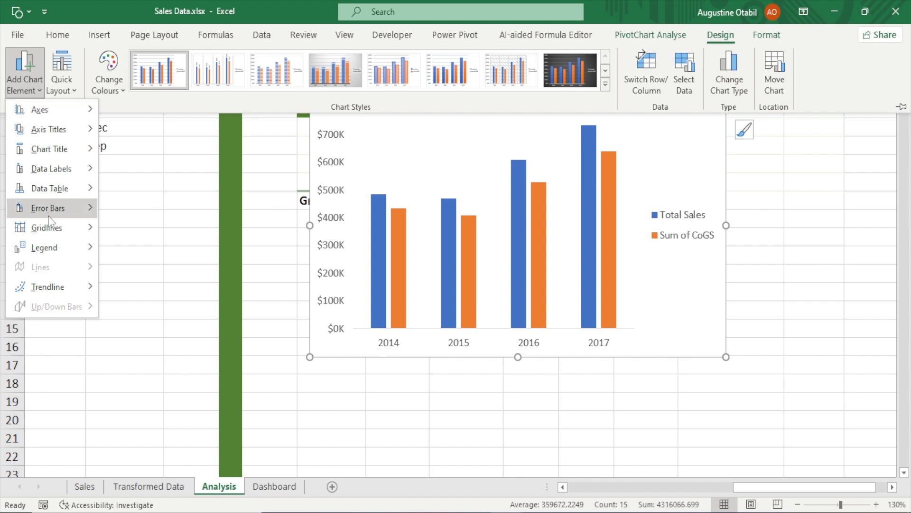
{"action": "mouse_move", "coordinate": [56, 254]}
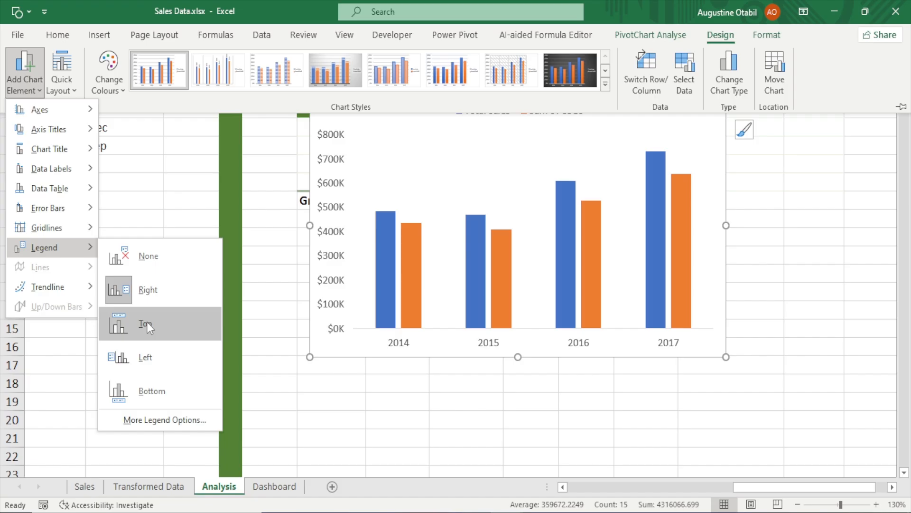
{"action": "left_click", "coordinate": [147, 323]}
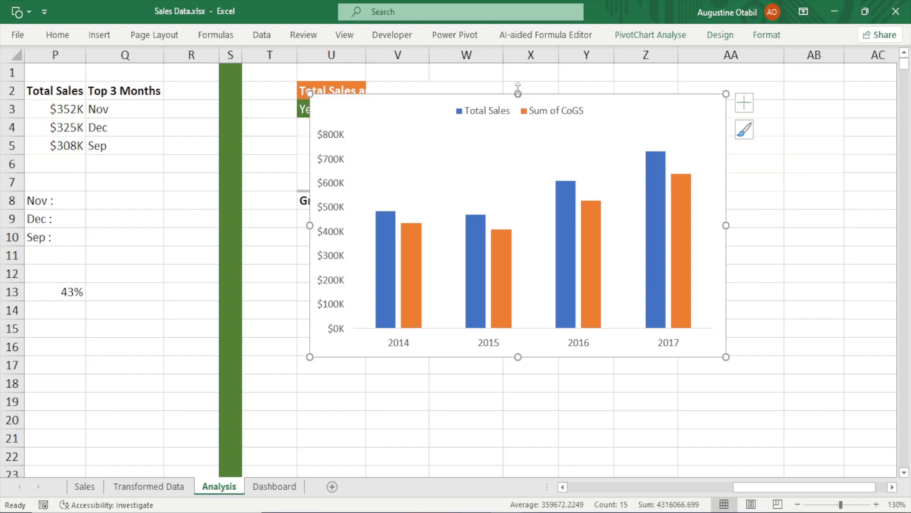
Shrink the column chart's height and width and move it to sit below the yearly pivot table
{"action": "left_click_drag", "start_coordinate": [515, 104], "coordinate": [515, 160]}
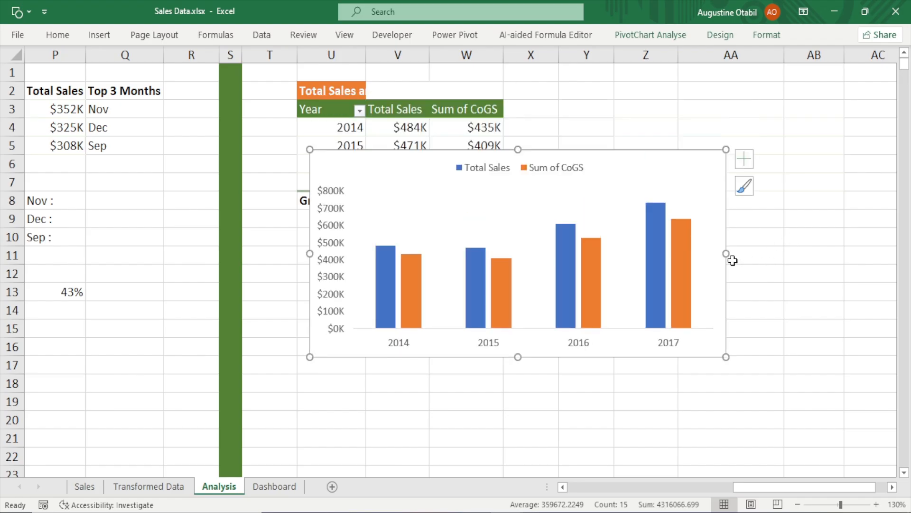
{"action": "left_click_drag", "start_coordinate": [725, 255], "coordinate": [672, 253]}
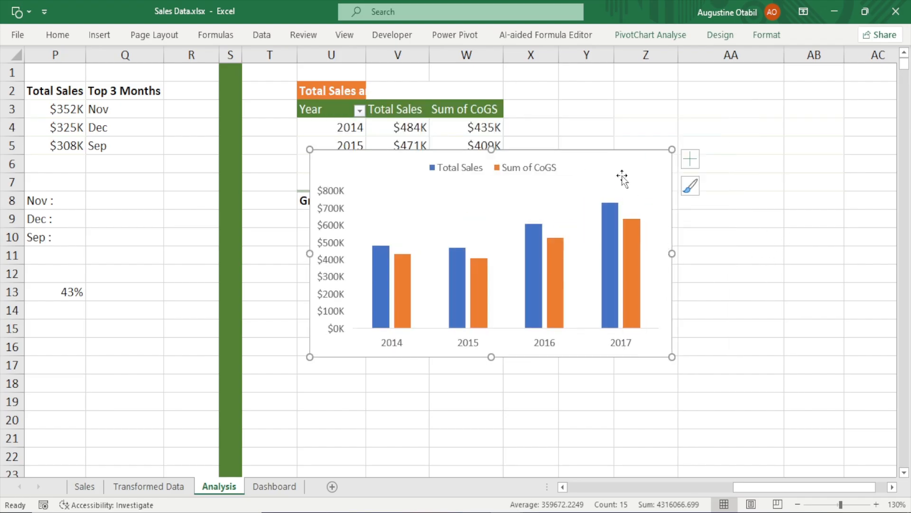
{"action": "left_click_drag", "start_coordinate": [606, 157], "coordinate": [544, 178]}
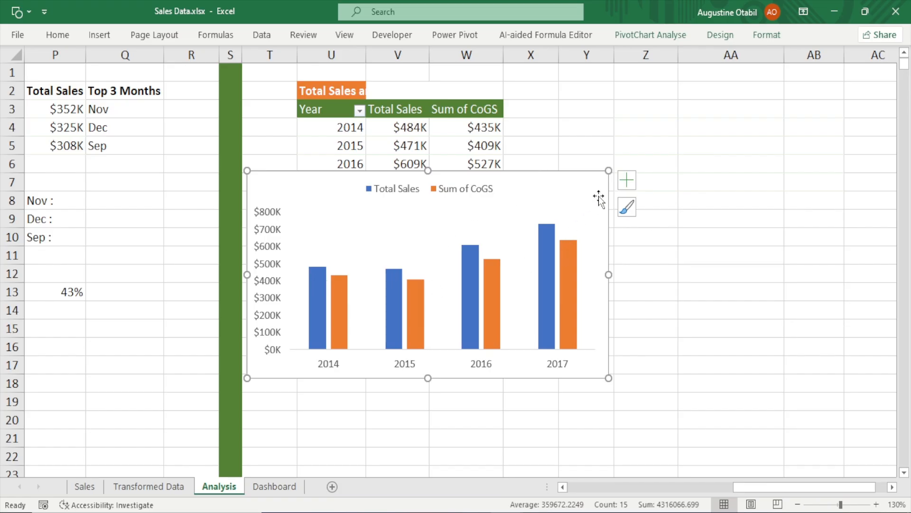
Add data labels to the chart's columns and widen the chart slightly
{"action": "left_click", "coordinate": [630, 181]}
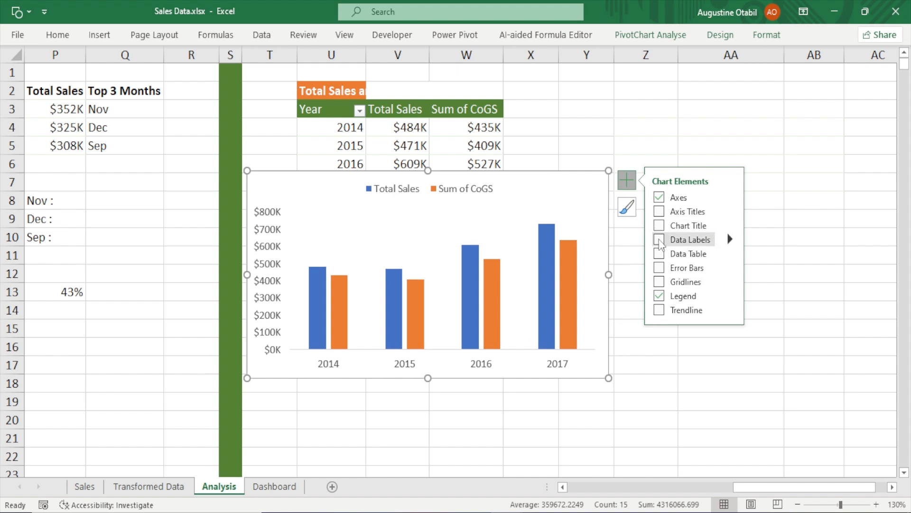
{"action": "left_click", "coordinate": [659, 239]}
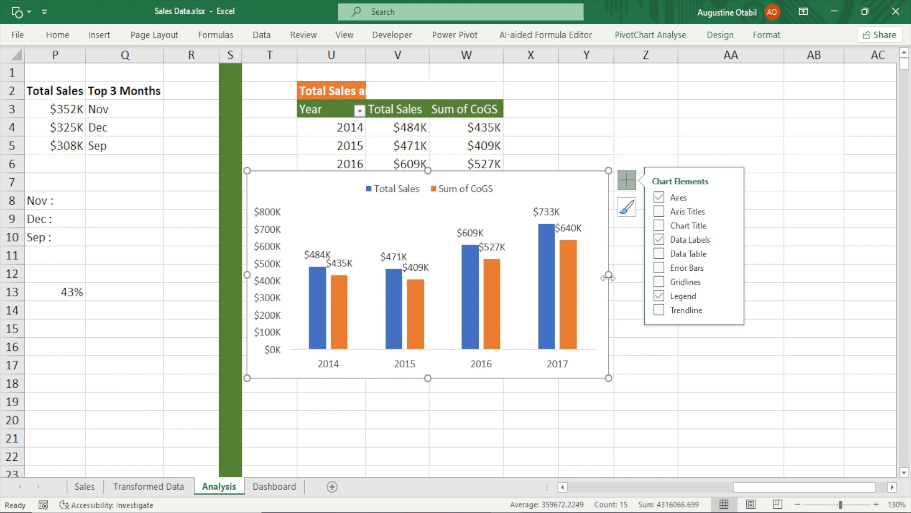
{"action": "left_click_drag", "start_coordinate": [609, 274], "coordinate": [632, 280]}
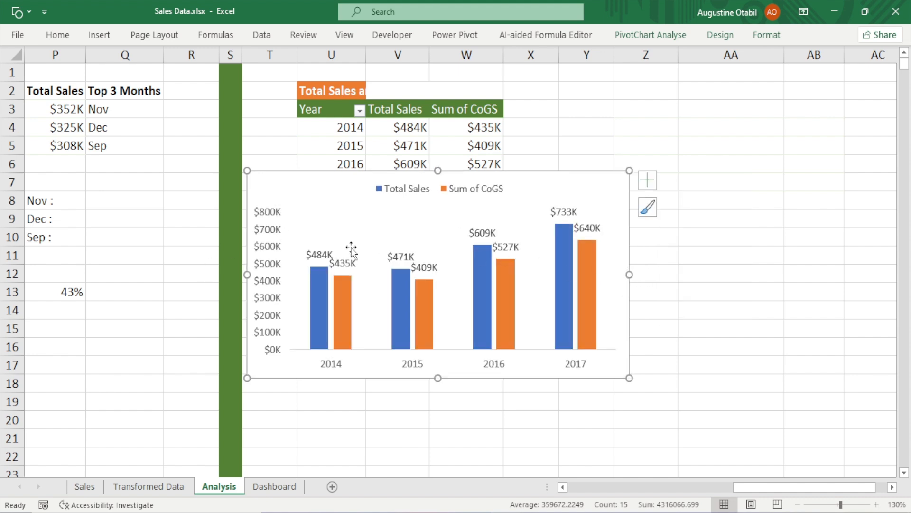
Delete the vertical value axis, reduce the Total Sales series gap width to widen the columns, and close the format pane
{"action": "left_click", "coordinate": [272, 238]}
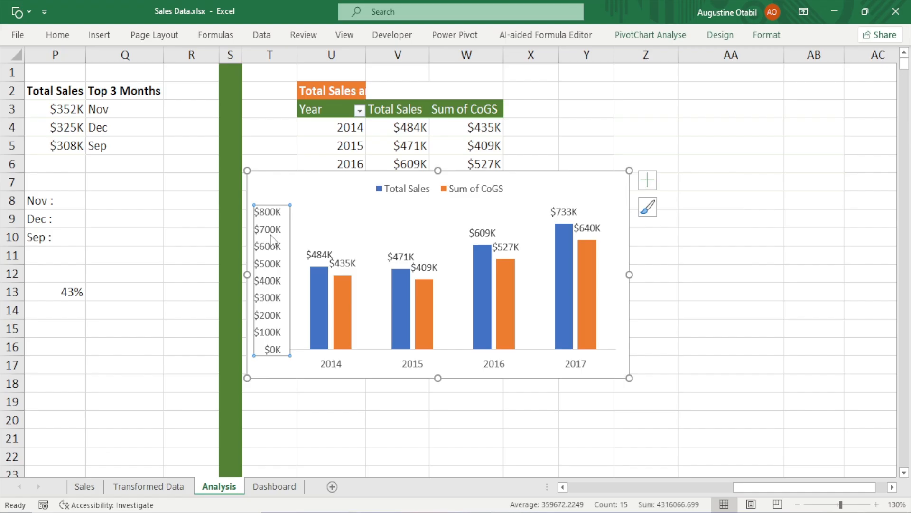
{"action": "key", "text": "Delete"}
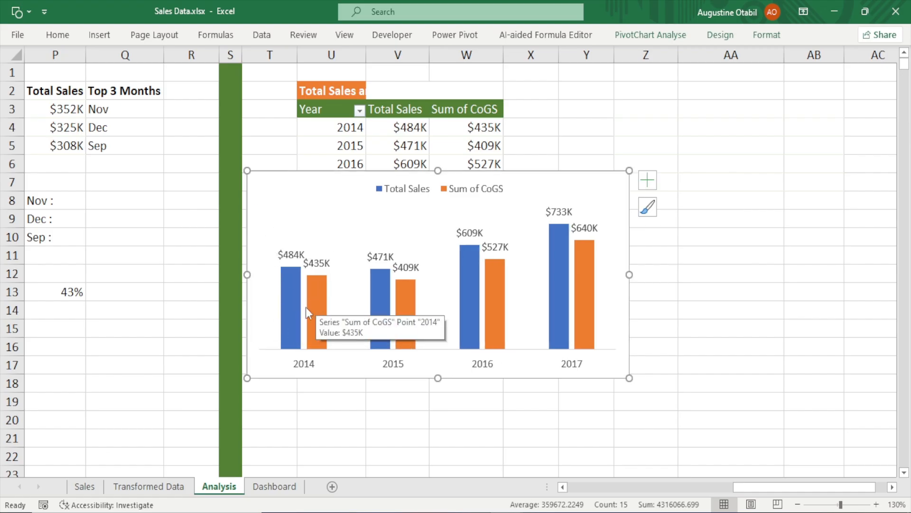
{"action": "left_click", "coordinate": [294, 309]}
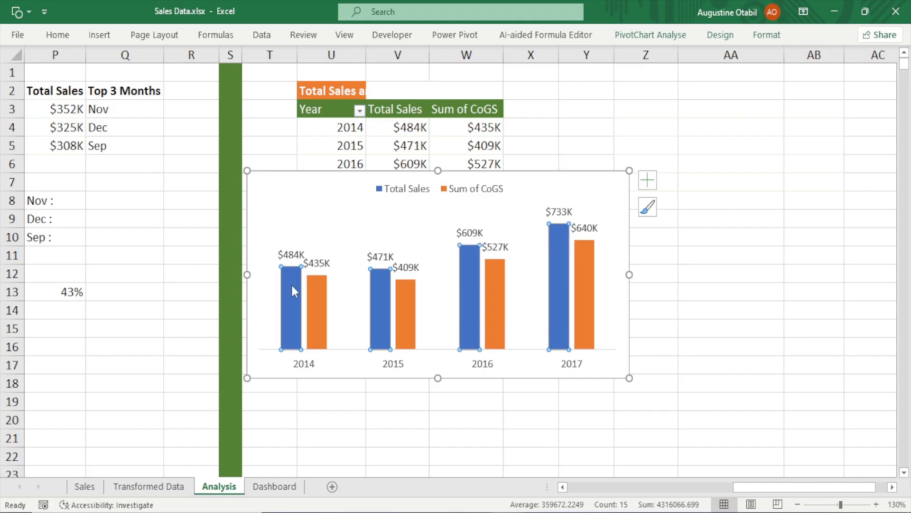
{"action": "double_click", "coordinate": [301, 330]}
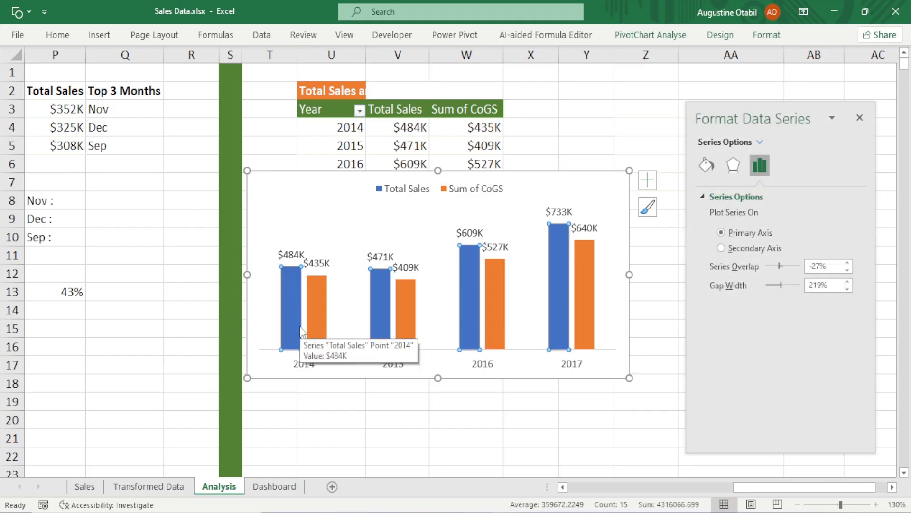
{"action": "left_click", "coordinate": [707, 166]}
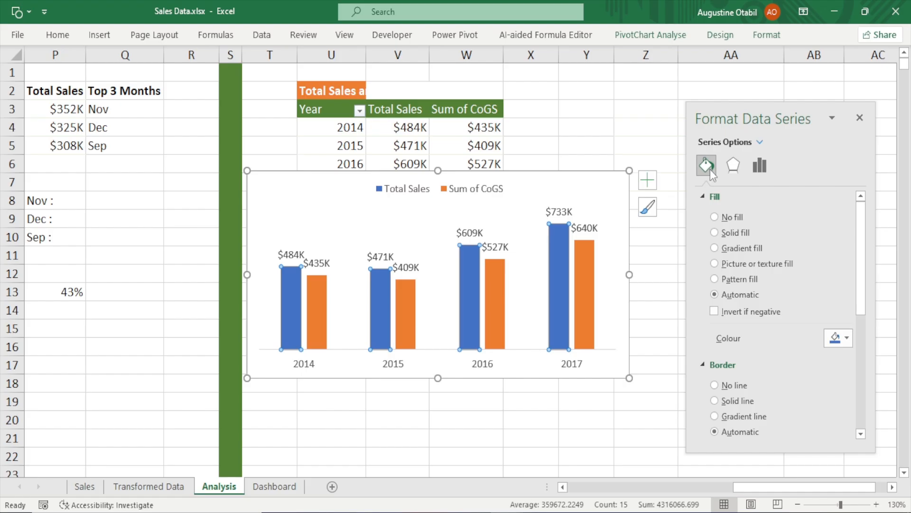
{"action": "left_click", "coordinate": [761, 166]}
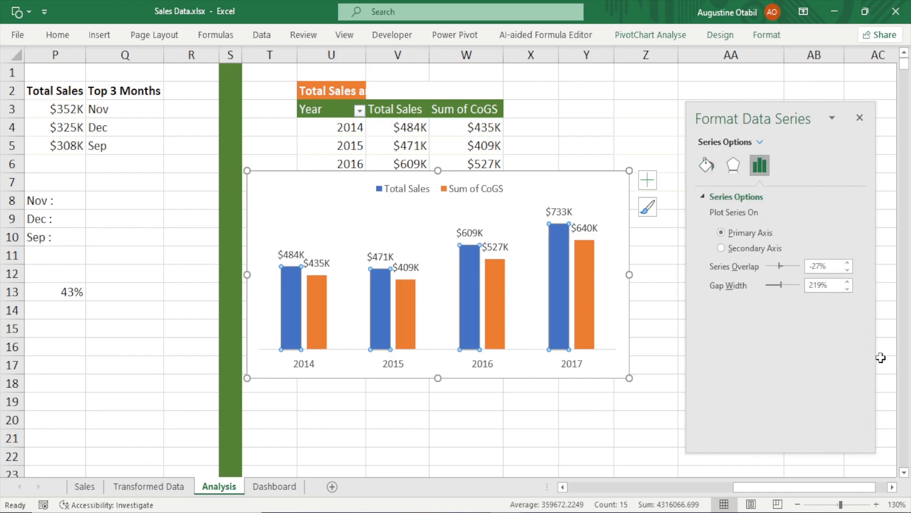
{"action": "left_click", "coordinate": [822, 285]}
{"action": "left_click", "coordinate": [636, 438]}
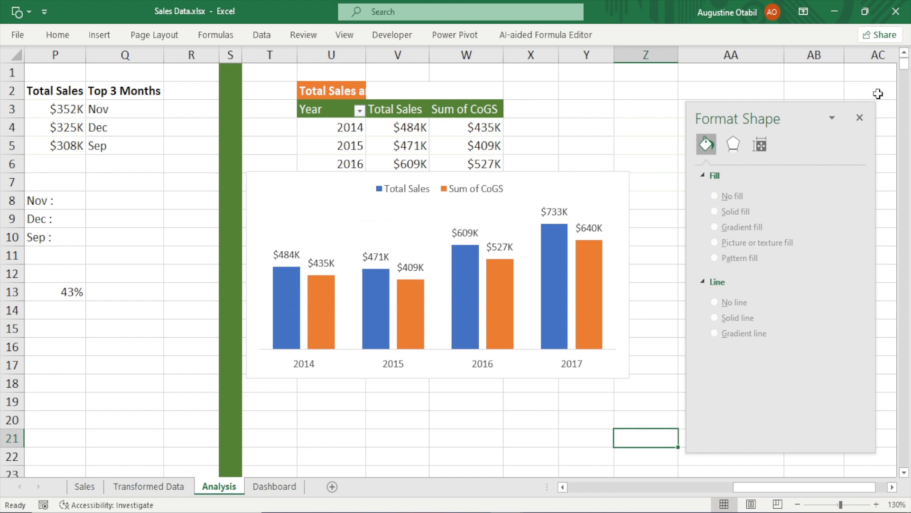
{"action": "left_click", "coordinate": [859, 117]}
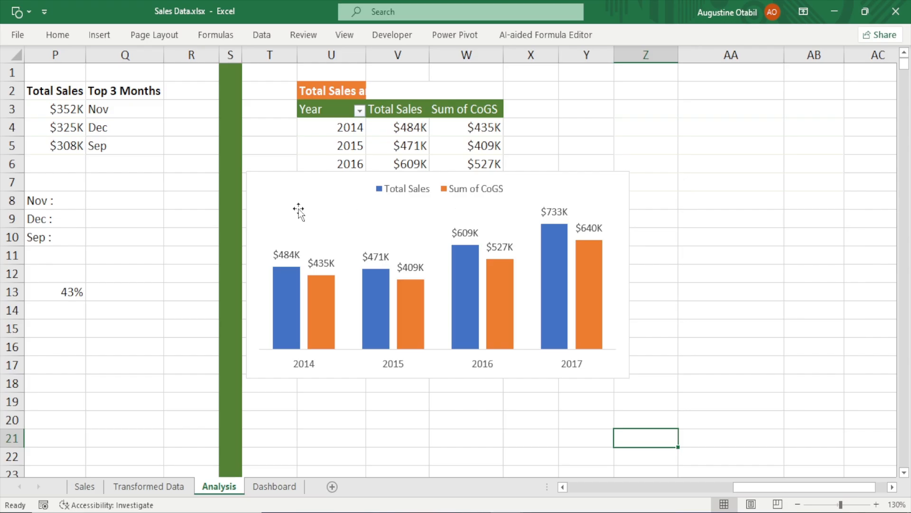
Make the chart narrower and shorter using its side and top handles
{"action": "left_click", "coordinate": [295, 179]}
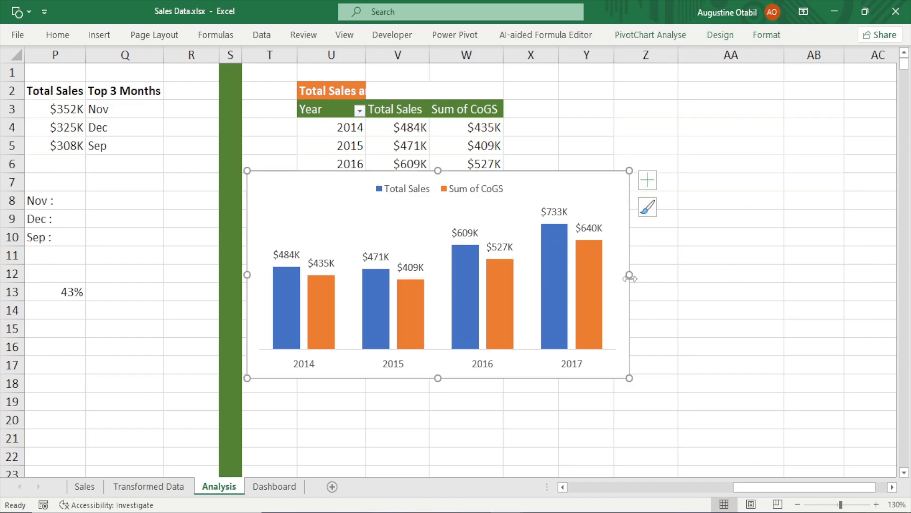
{"action": "left_click_drag", "start_coordinate": [629, 277], "coordinate": [525, 278]}
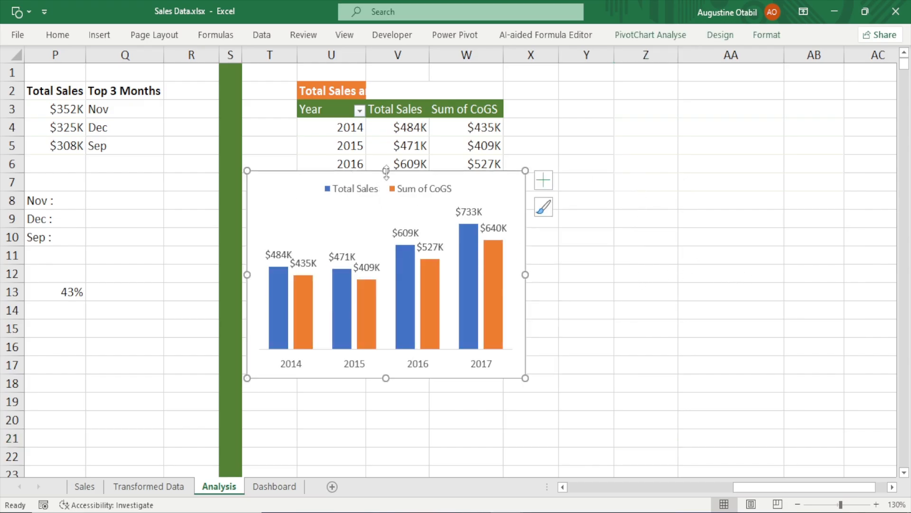
{"action": "left_click_drag", "start_coordinate": [386, 171], "coordinate": [386, 195]}
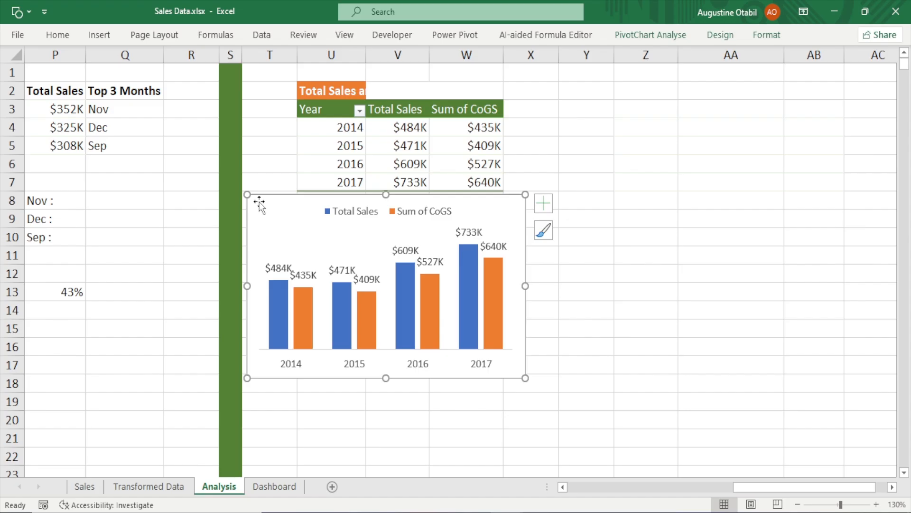
Move the chart from the Analysis sheet onto the Dashboard sheet and position it in the empty area
{"action": "key", "text": "Delete"}
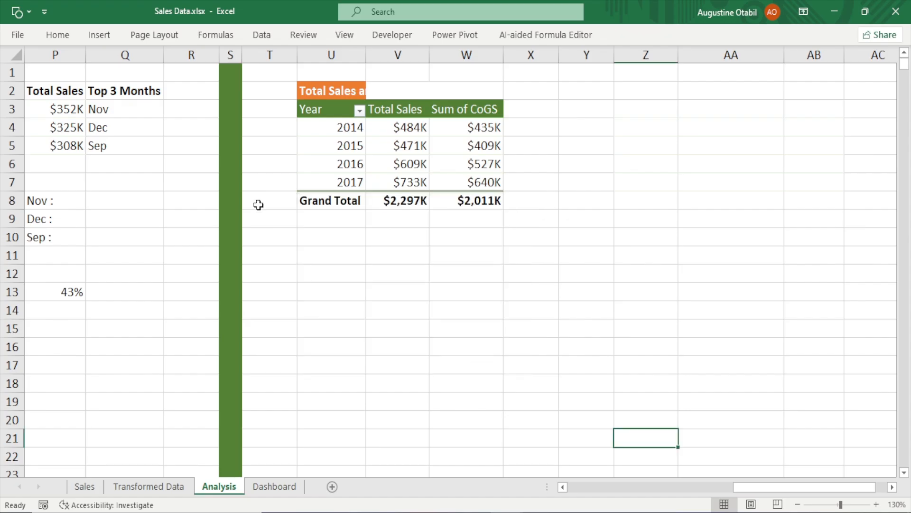
{"action": "left_click", "coordinate": [275, 486]}
{"action": "key", "text": "ctrl+v"}
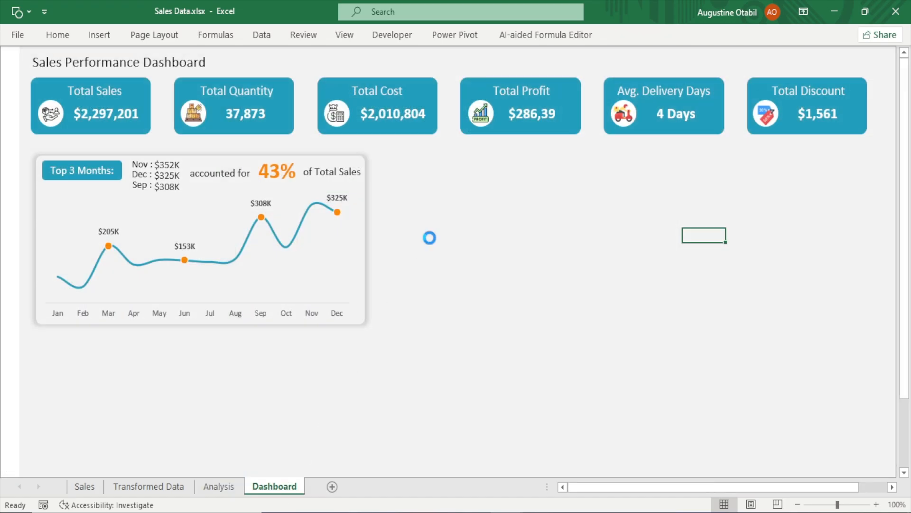
{"action": "left_click_drag", "start_coordinate": [736, 241], "coordinate": [583, 302]}
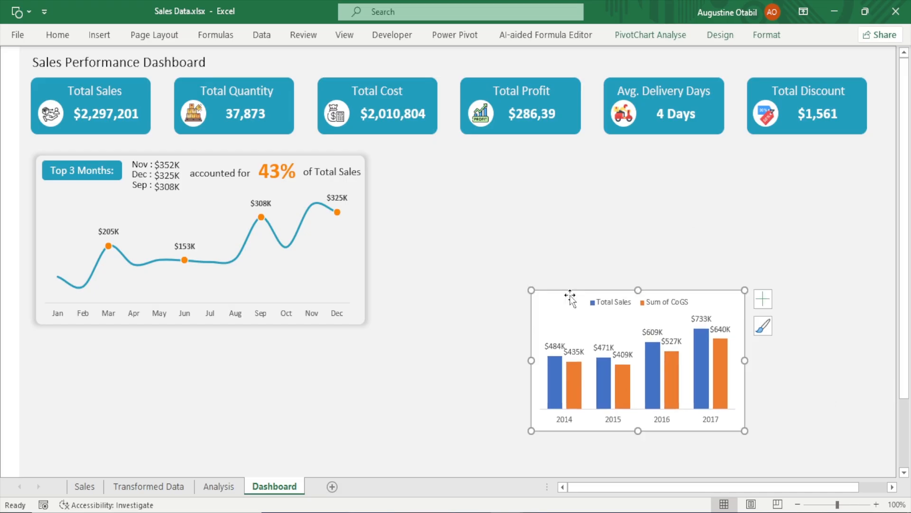
Duplicate the Top 3 Months card's background shape and place the copy beside the original card
{"action": "left_click", "coordinate": [211, 157]}
{"action": "key", "text": "ctrl+d"}
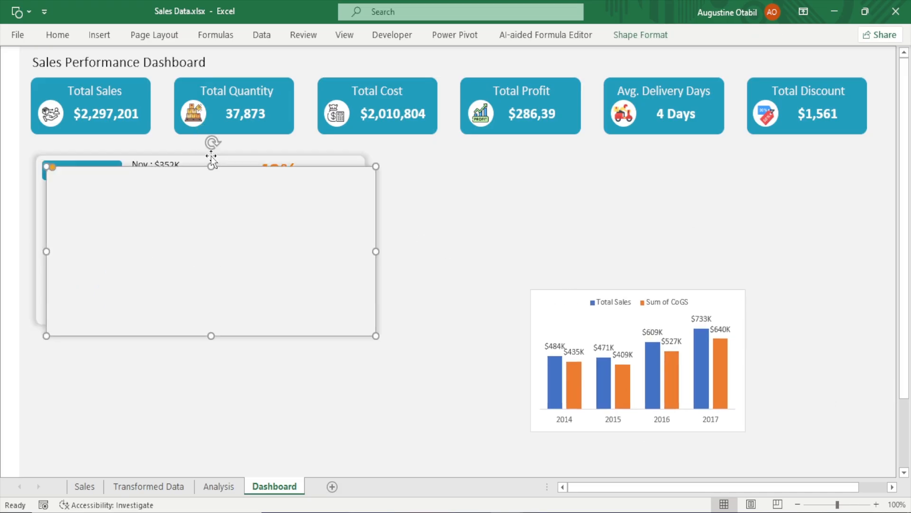
{"action": "left_click_drag", "start_coordinate": [215, 244], "coordinate": [547, 235]}
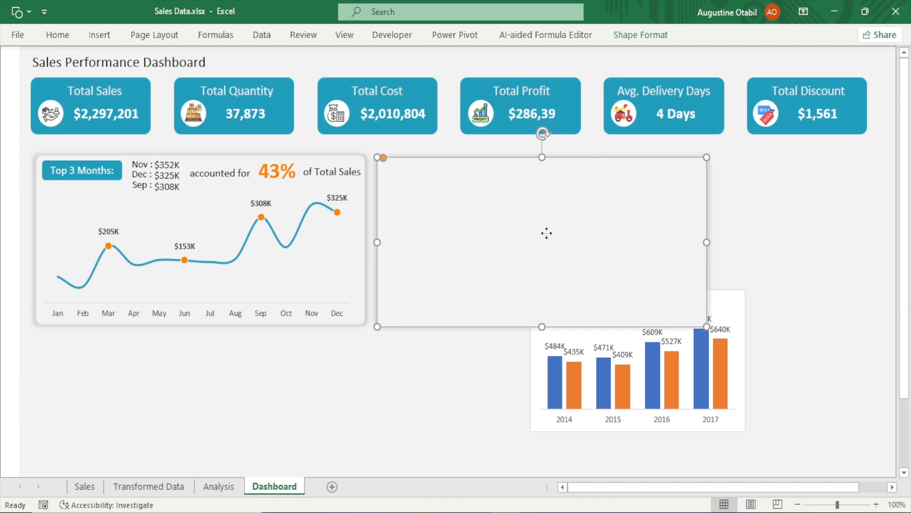
{"action": "key", "text": "Up"}
{"action": "key", "text": "Up"}
{"action": "key", "text": "Left"}
{"action": "key", "text": "Left"}
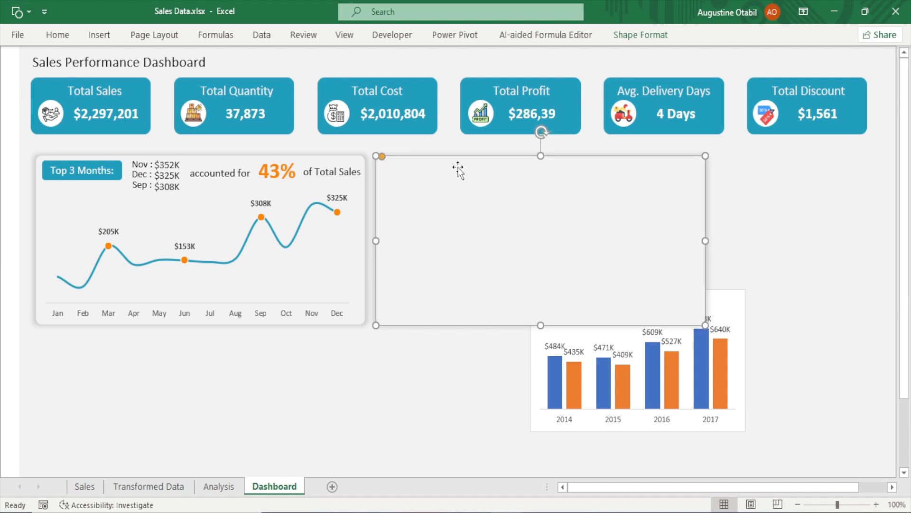
Set the duplicated card shape's width to 4.49"
{"action": "left_click", "coordinate": [645, 38]}
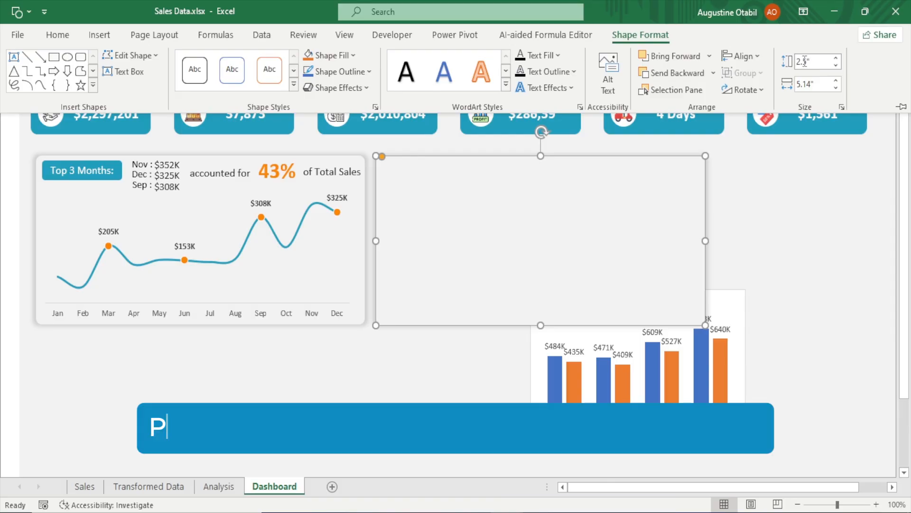
{"action": "left_click", "coordinate": [807, 87]}
{"action": "type", "text": "5"}
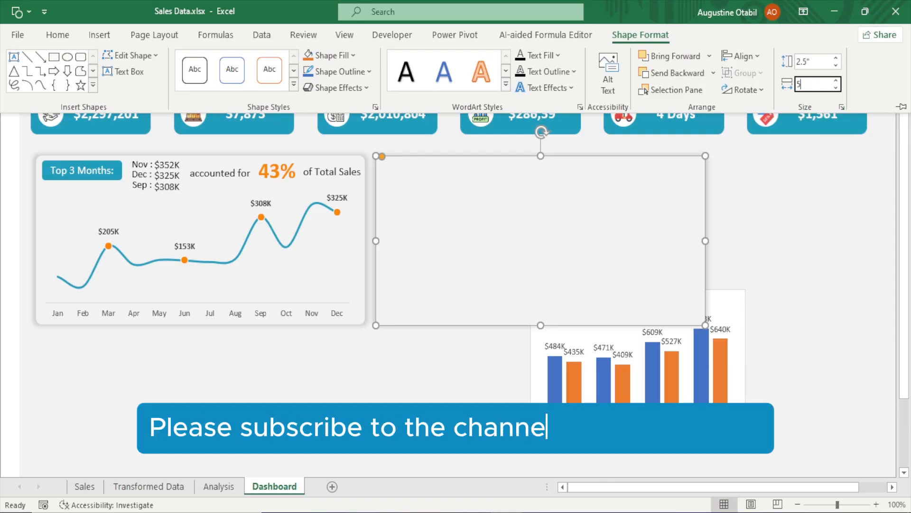
{"action": "key", "text": "BackSpace"}
{"action": "type", "text": "4"}
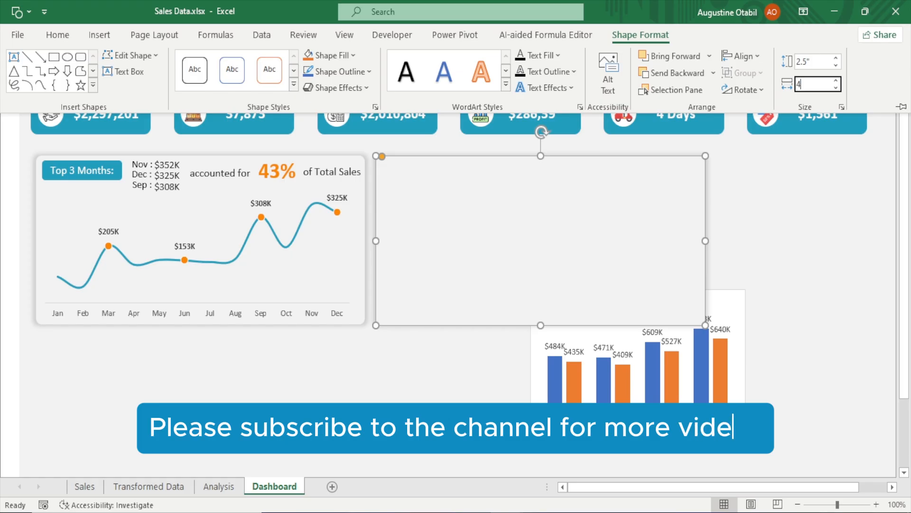
{"action": "type", "text": ".49"}
{"action": "left_click", "coordinate": [816, 202]}
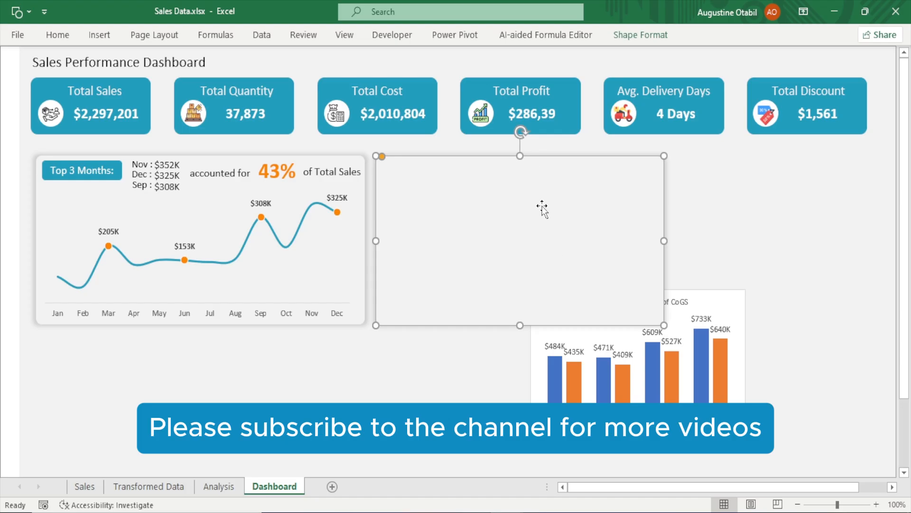
{"action": "left_click", "coordinate": [794, 190]}
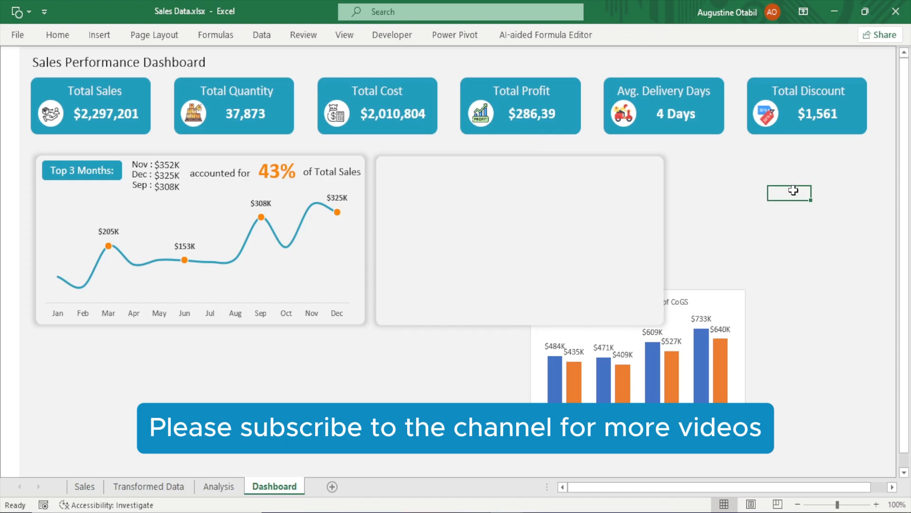
Move the column chart up over the new card and bring it to the front
{"action": "left_click", "coordinate": [516, 237]}
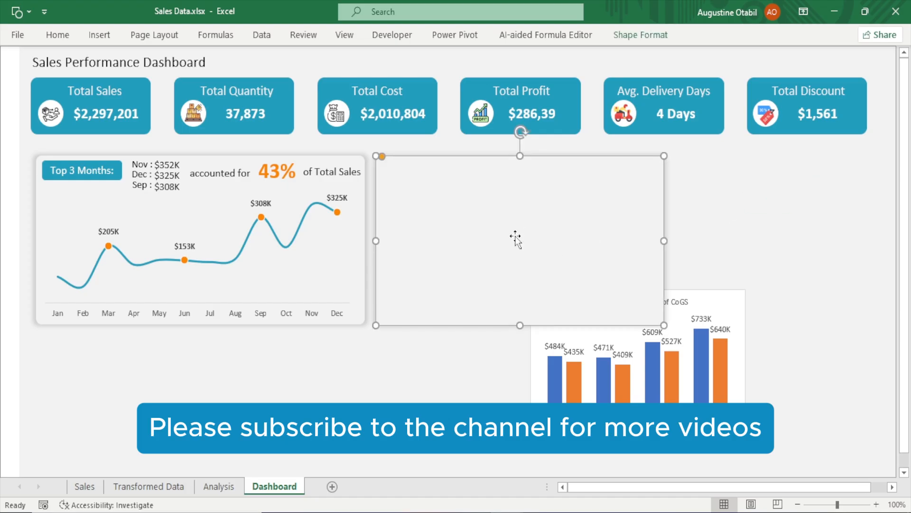
{"action": "left_click", "coordinate": [813, 229]}
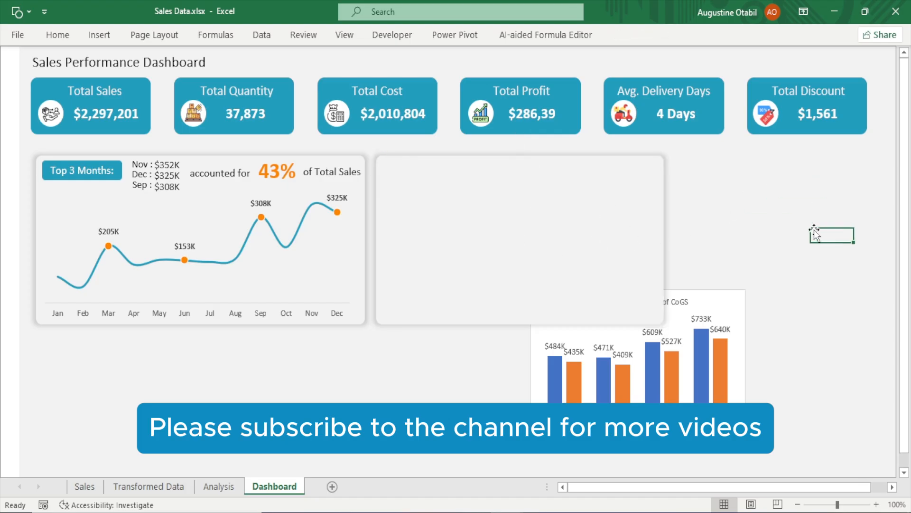
{"action": "left_click", "coordinate": [736, 298]}
{"action": "left_click_drag", "start_coordinate": [736, 298], "coordinate": [735, 202]}
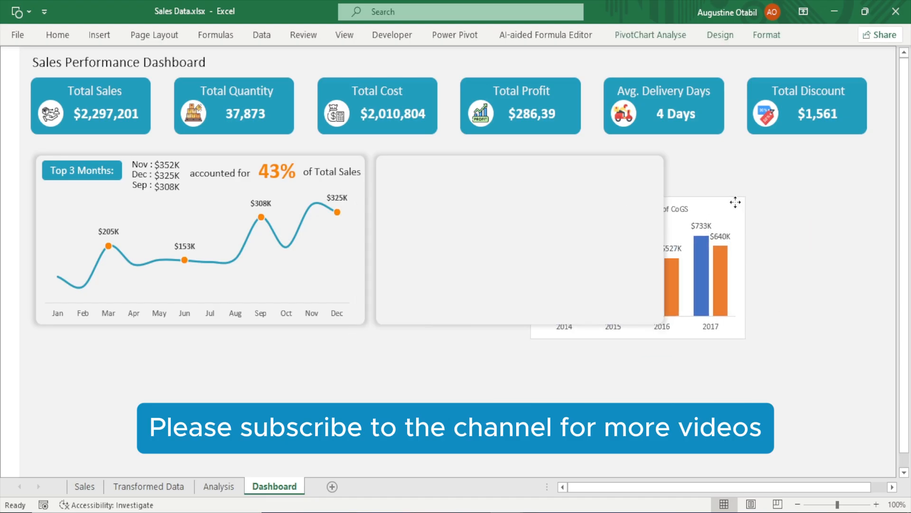
{"action": "right_click", "coordinate": [736, 202]}
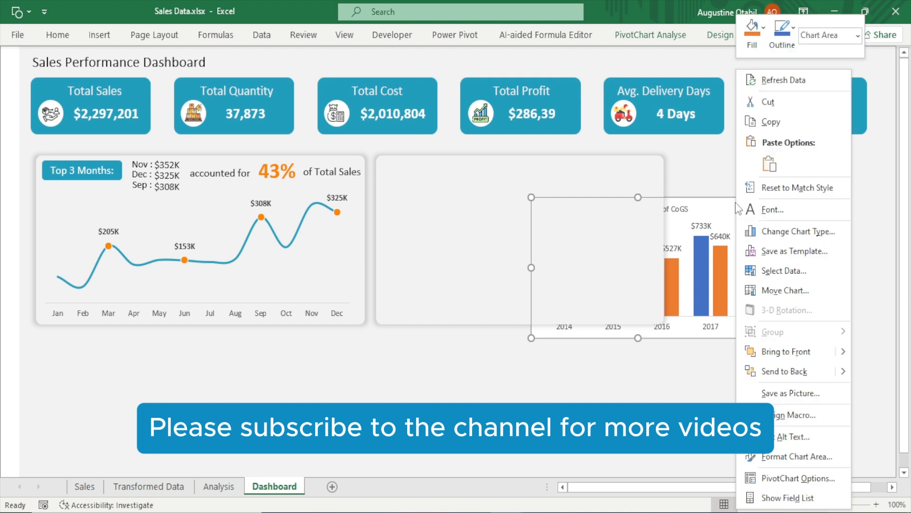
{"action": "left_click", "coordinate": [786, 352]}
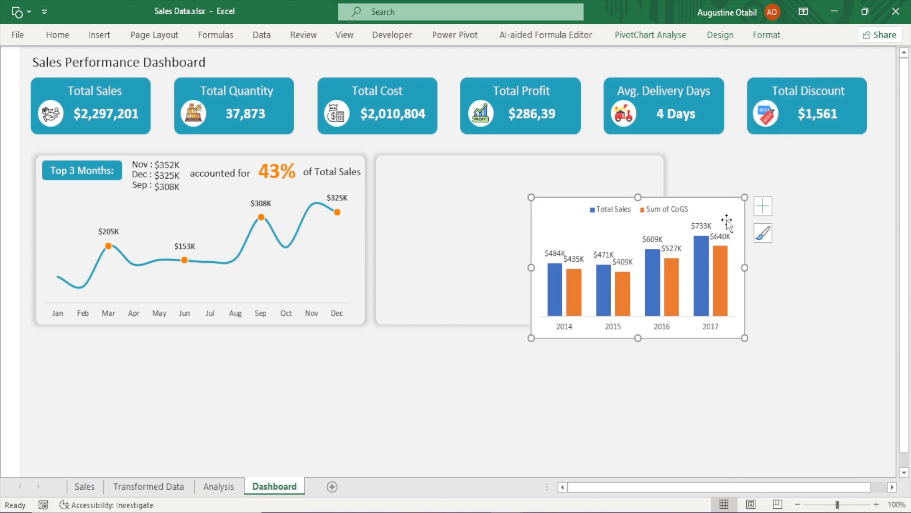
Position the chart inside the new card and widen it to the card's right edge
{"action": "left_click_drag", "start_coordinate": [722, 206], "coordinate": [572, 189]}
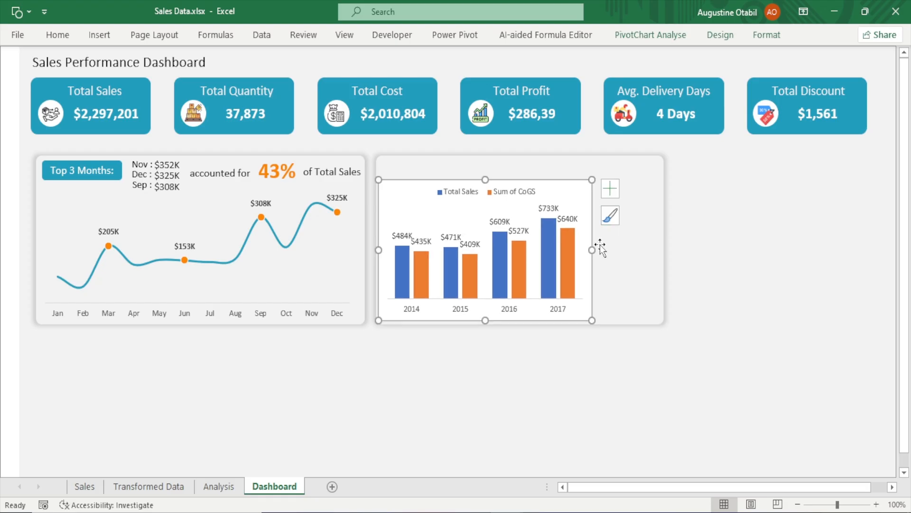
{"action": "left_click_drag", "start_coordinate": [591, 250], "coordinate": [665, 255]}
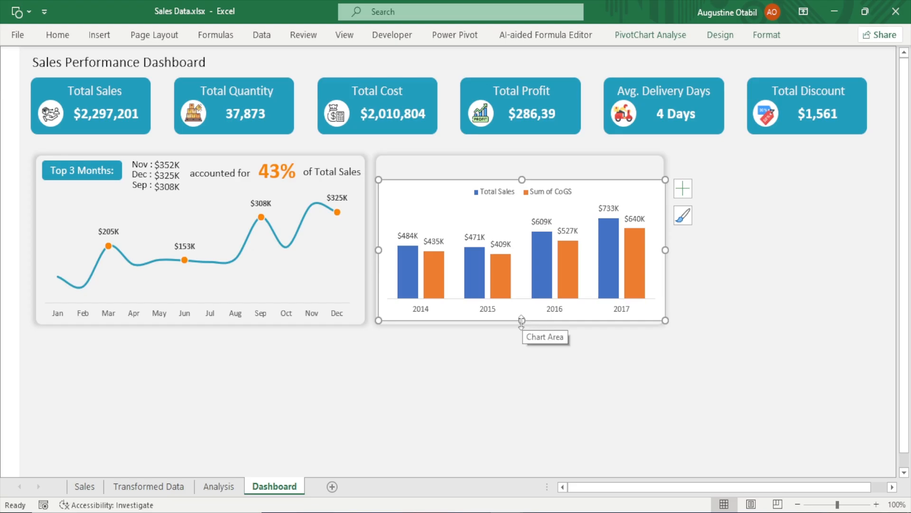
Stretch the column chart slightly down to the card's bottom and move its legend to the chart's upper-left corner
{"action": "left_click_drag", "start_coordinate": [522, 321], "coordinate": [520, 326]}
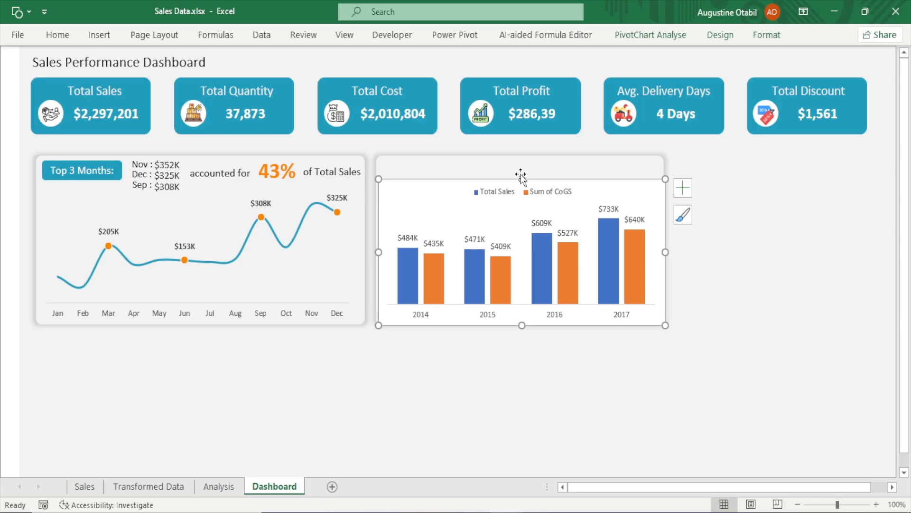
{"action": "mouse_move", "coordinate": [524, 176]}
{"action": "left_mouse_down"}
{"action": "mouse_move", "coordinate": [525, 159]}
{"action": "mouse_move", "coordinate": [524, 175]}
{"action": "left_mouse_up"}
{"action": "left_click", "coordinate": [518, 187]}
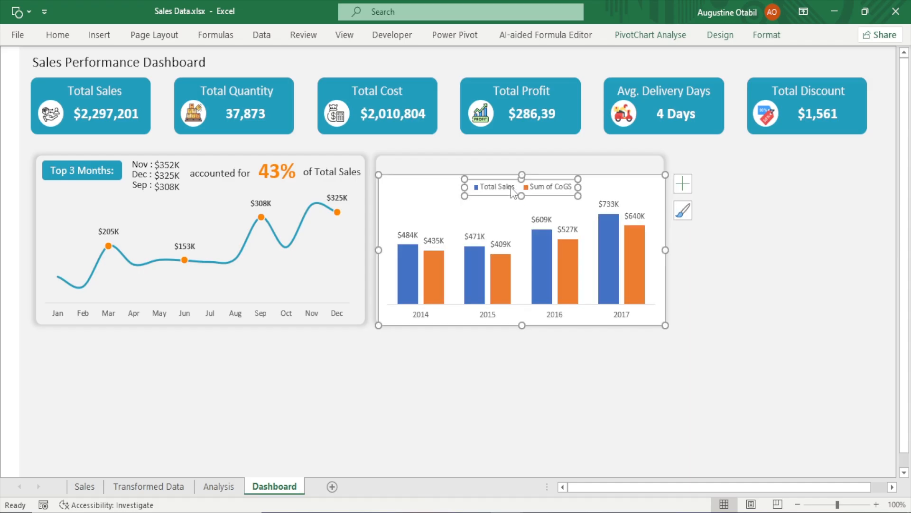
{"action": "left_click", "coordinate": [754, 194]}
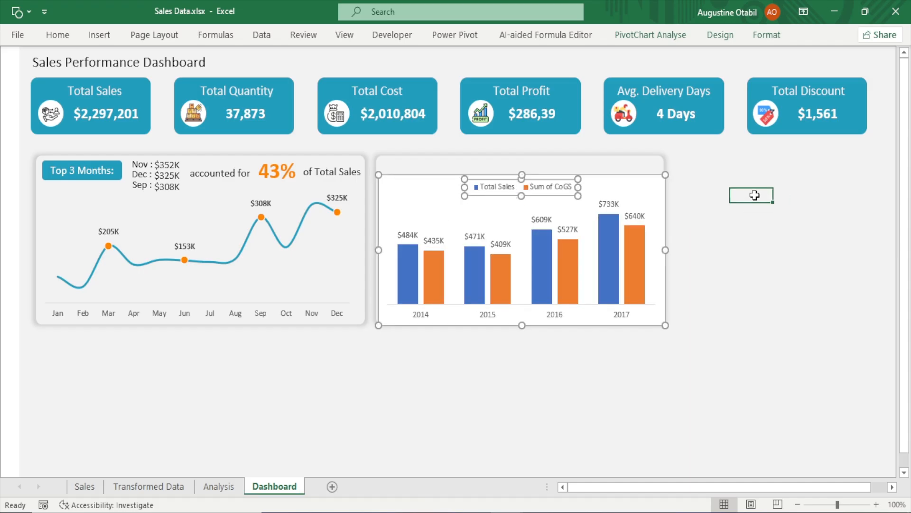
{"action": "left_click", "coordinate": [541, 188]}
{"action": "left_click", "coordinate": [540, 191]}
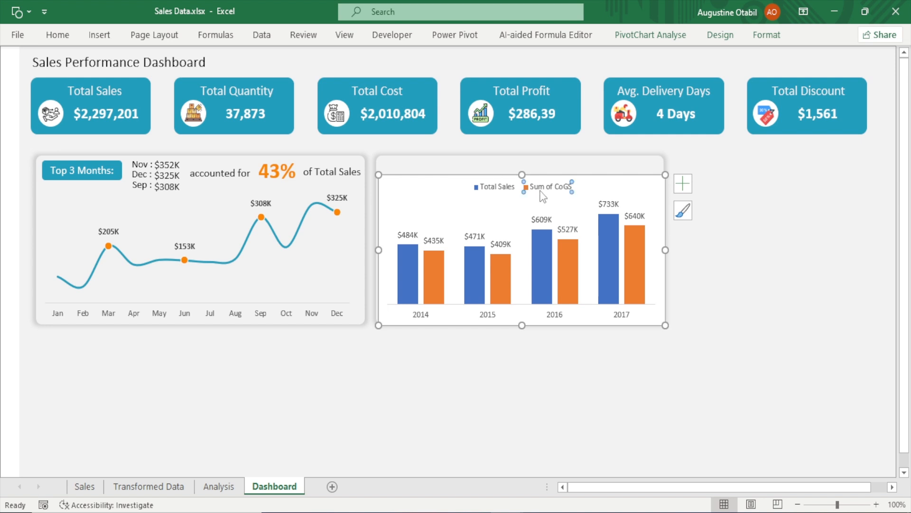
{"action": "left_click", "coordinate": [754, 211]}
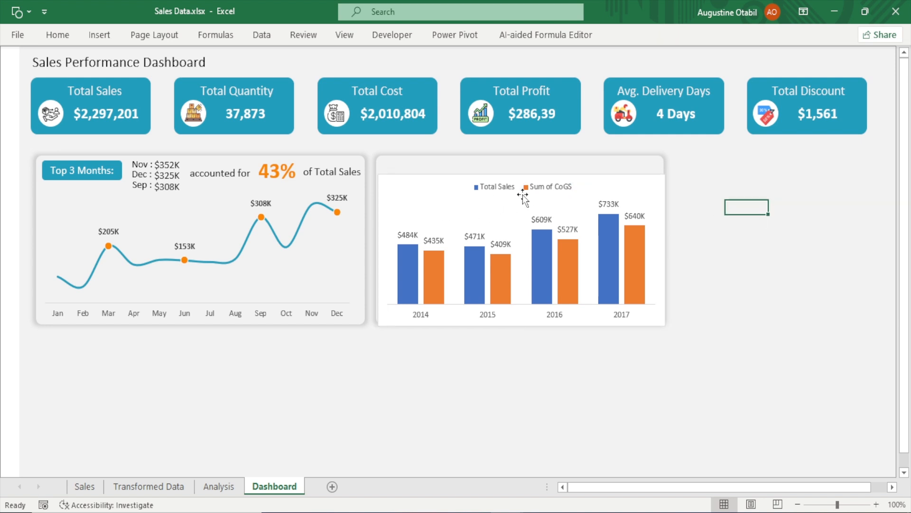
{"action": "left_click", "coordinate": [523, 186]}
{"action": "left_click", "coordinate": [524, 187]}
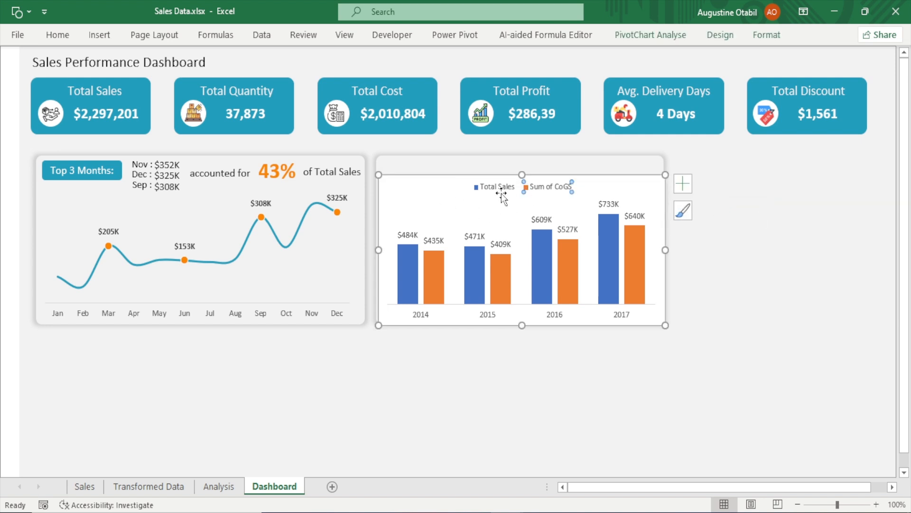
{"action": "left_click", "coordinate": [836, 251]}
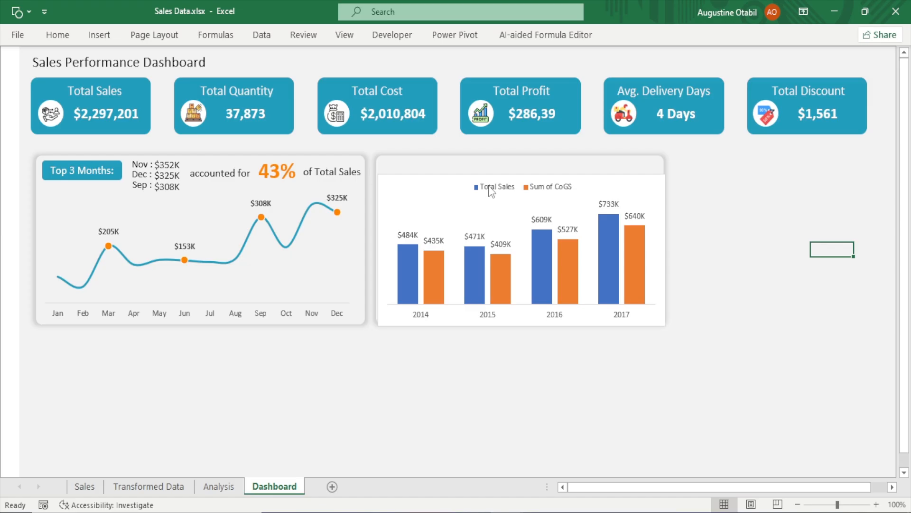
{"action": "left_click", "coordinate": [491, 187]}
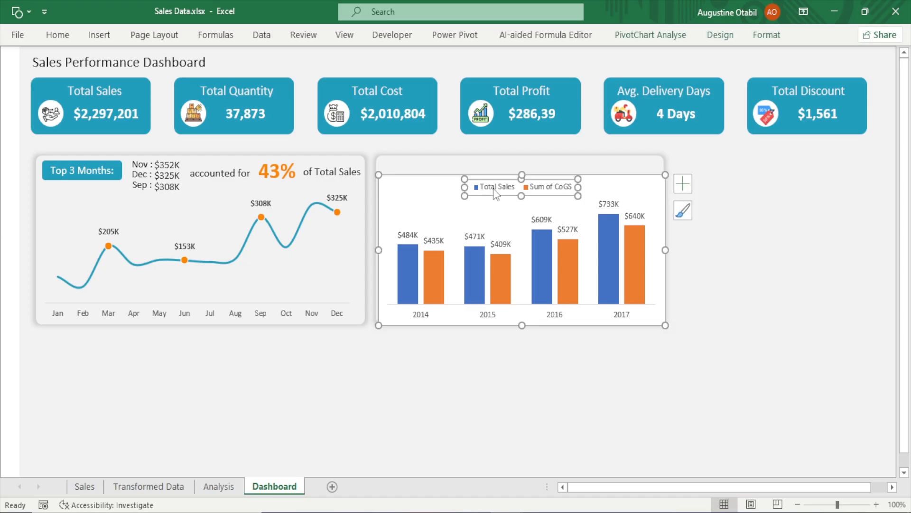
{"action": "left_click_drag", "start_coordinate": [485, 192], "coordinate": [406, 209]}
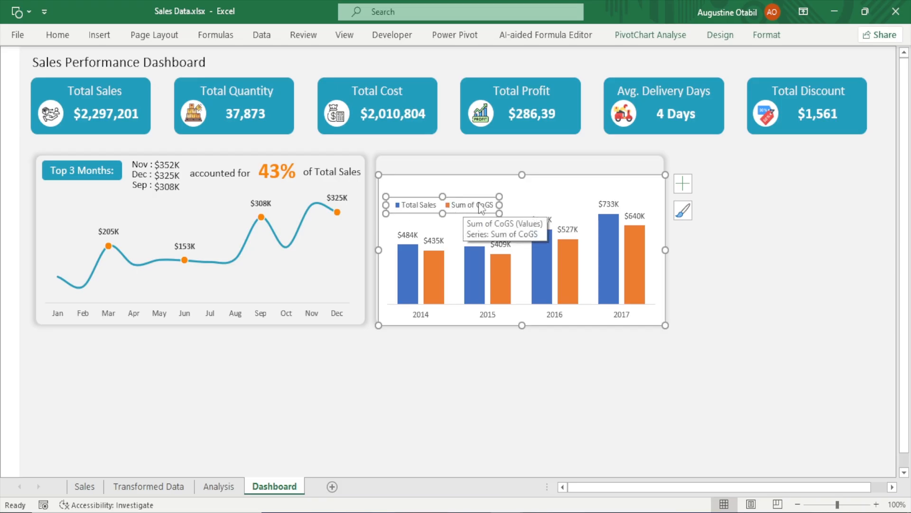
In the Analysis sheet's pivot table, rename the Sum of CoGS value field to Total Cost
{"action": "left_click", "coordinate": [222, 492]}
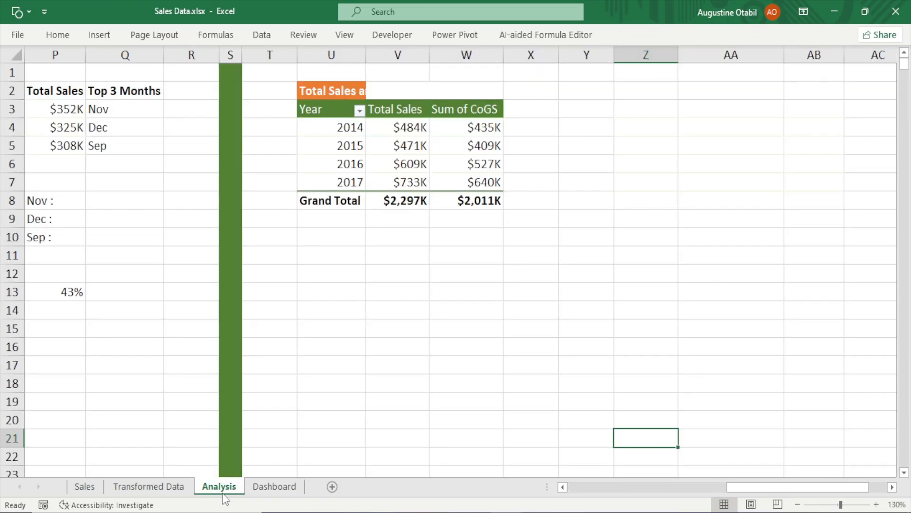
{"action": "double_click", "coordinate": [472, 110]}
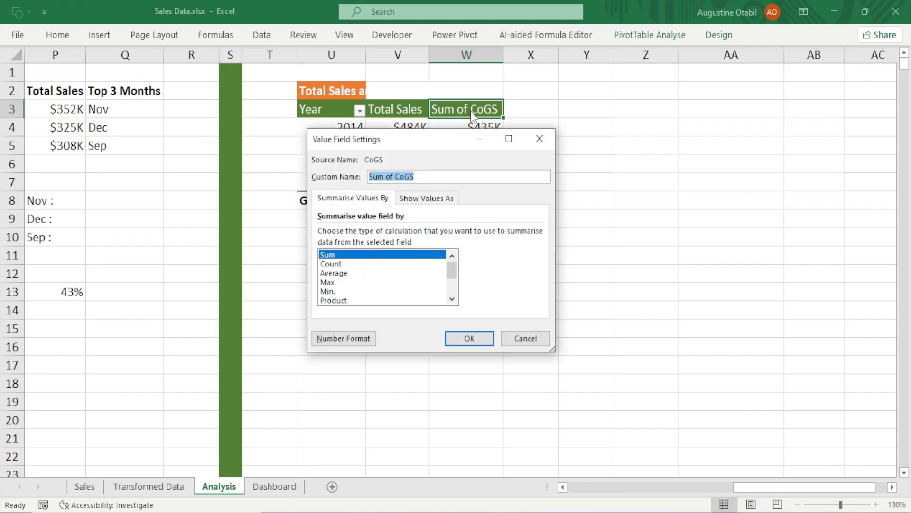
{"action": "type", "text": "Total Cost"}
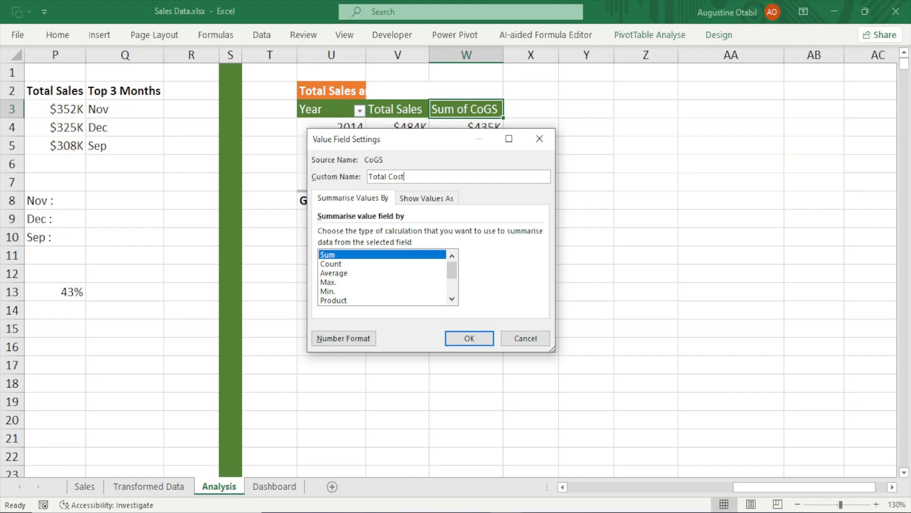
{"action": "left_click", "coordinate": [469, 339]}
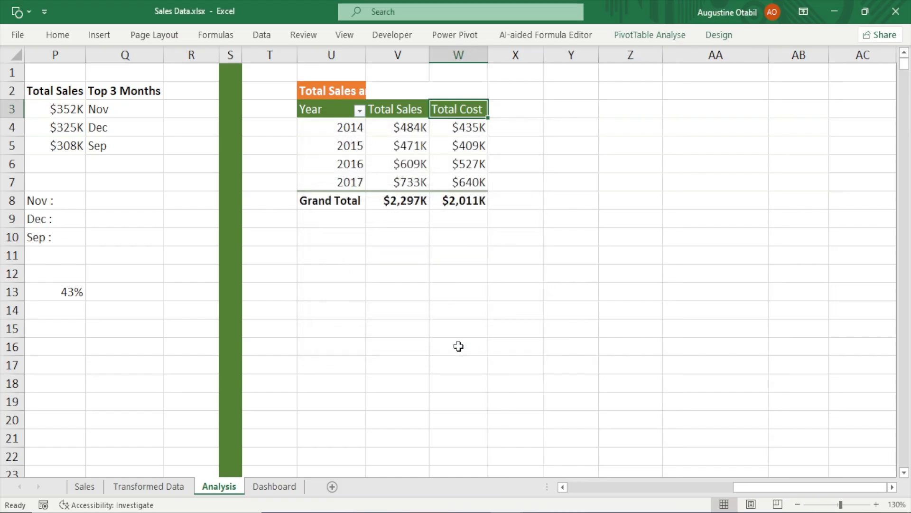
Back on the dashboard, narrow the chart legend to fit its Total Sales and Total Cost entries
{"action": "left_click", "coordinate": [280, 492]}
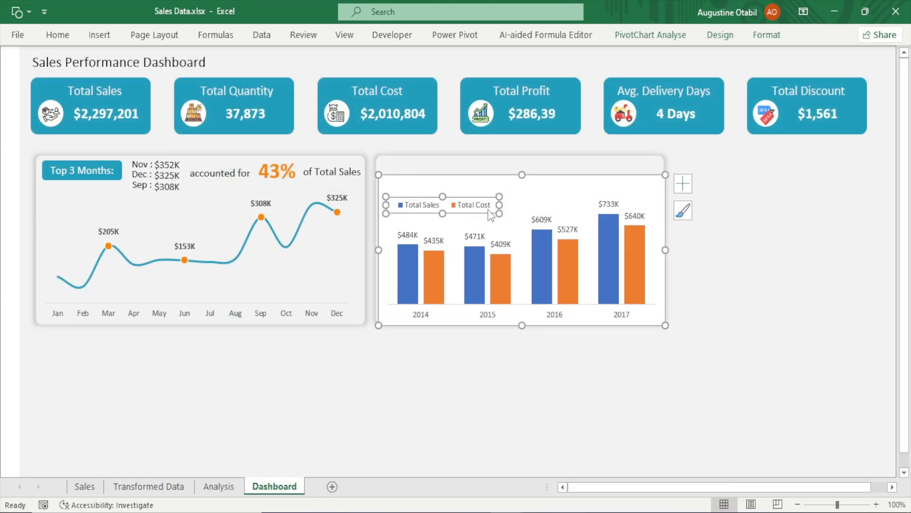
{"action": "left_click_drag", "start_coordinate": [499, 204], "coordinate": [469, 203]}
{"action": "left_click", "coordinate": [795, 296]}
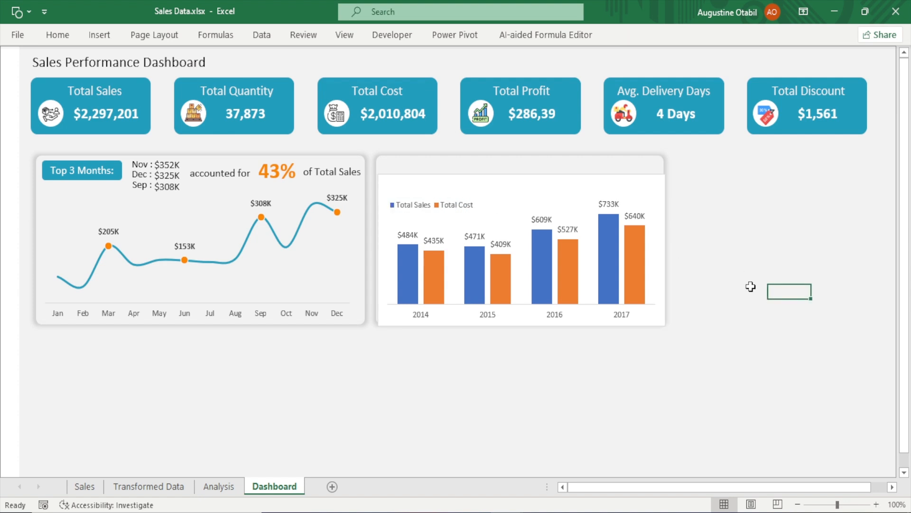
Fill the Total Sales columns with the teal recent colour
{"action": "left_click", "coordinate": [421, 176]}
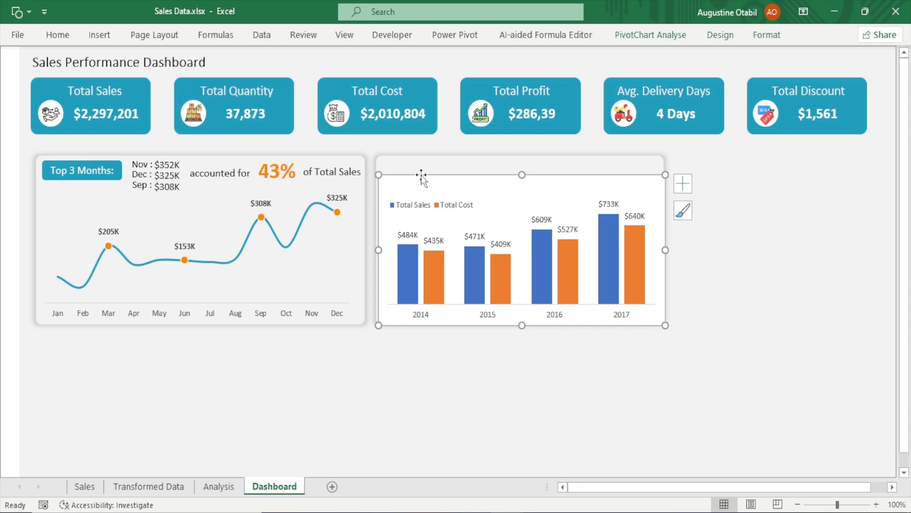
{"action": "left_click_drag", "start_coordinate": [422, 177], "coordinate": [420, 176]}
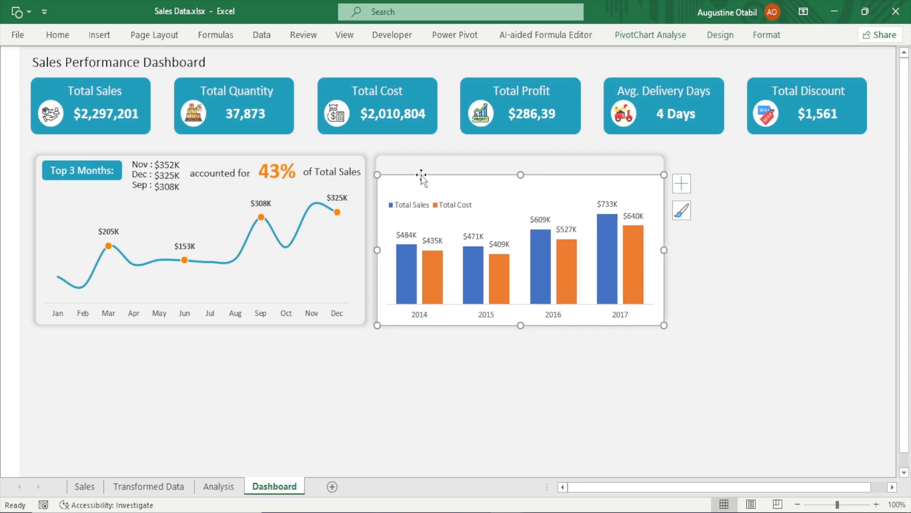
{"action": "left_click", "coordinate": [408, 281]}
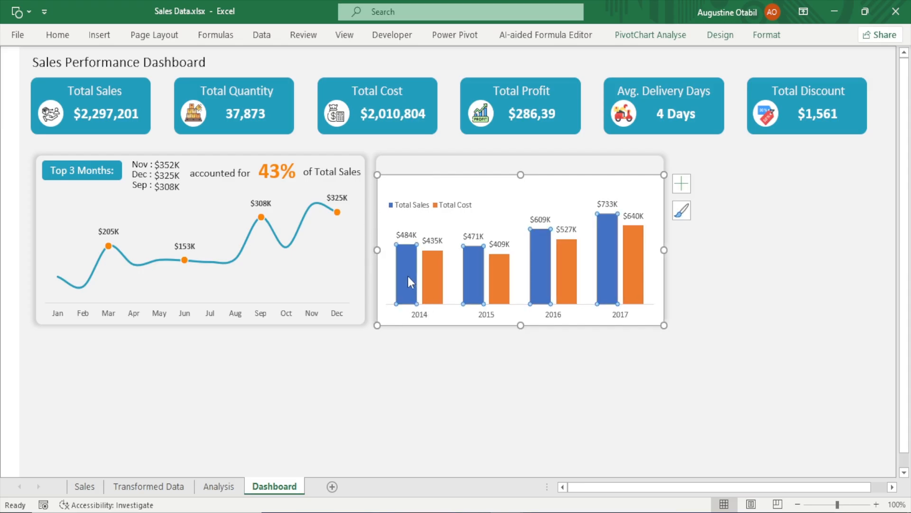
{"action": "double_click", "coordinate": [409, 277]}
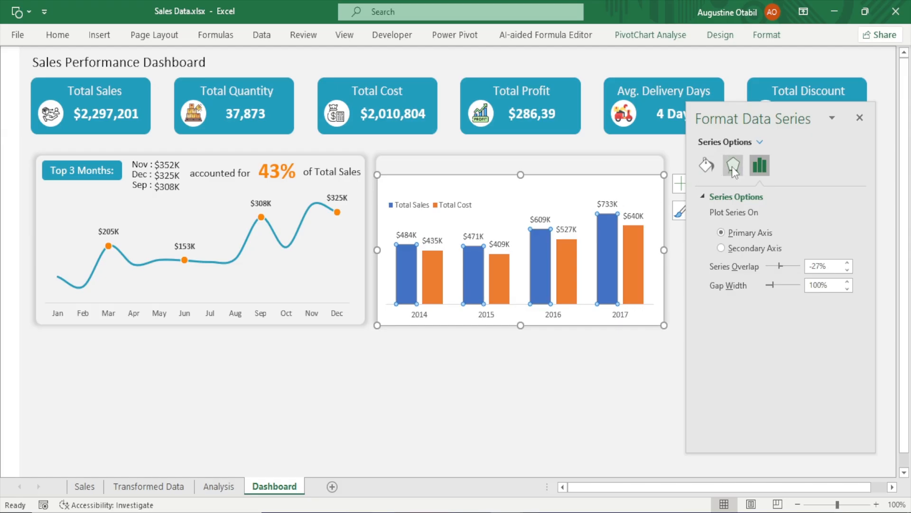
{"action": "left_click", "coordinate": [707, 165]}
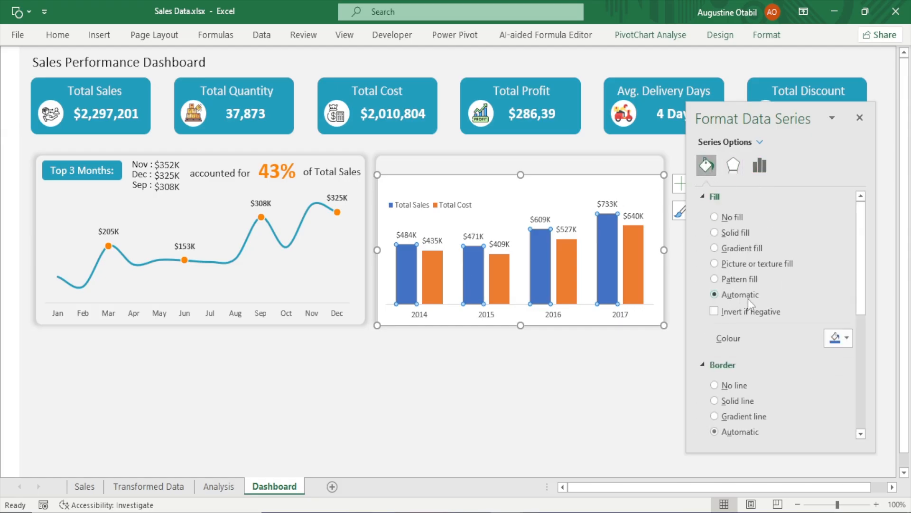
{"action": "left_click", "coordinate": [837, 338]}
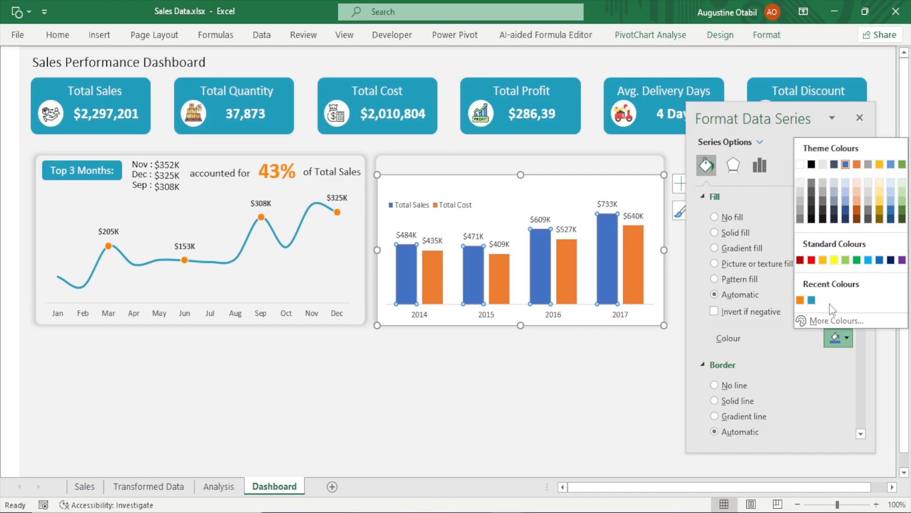
{"action": "left_click", "coordinate": [811, 300]}
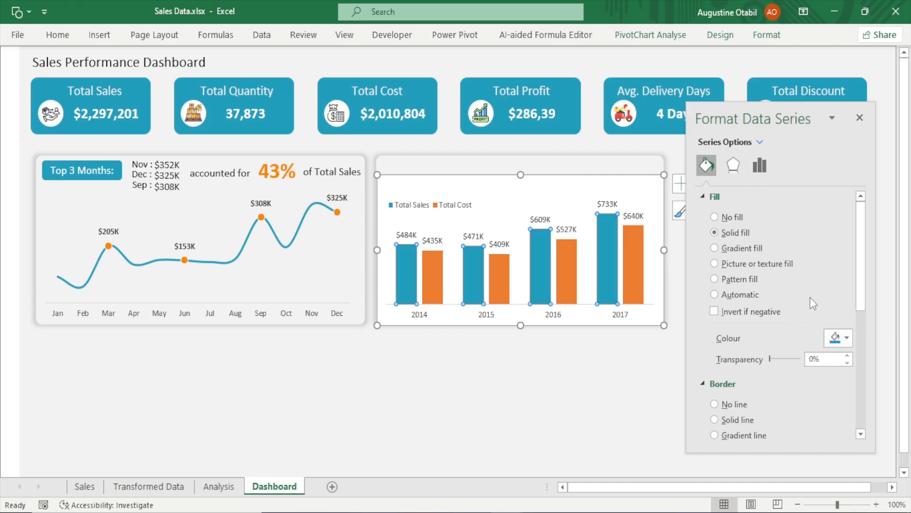
Fill the Total Cost columns with the orange recent colour and close the formatting pane
{"action": "left_click", "coordinate": [435, 278]}
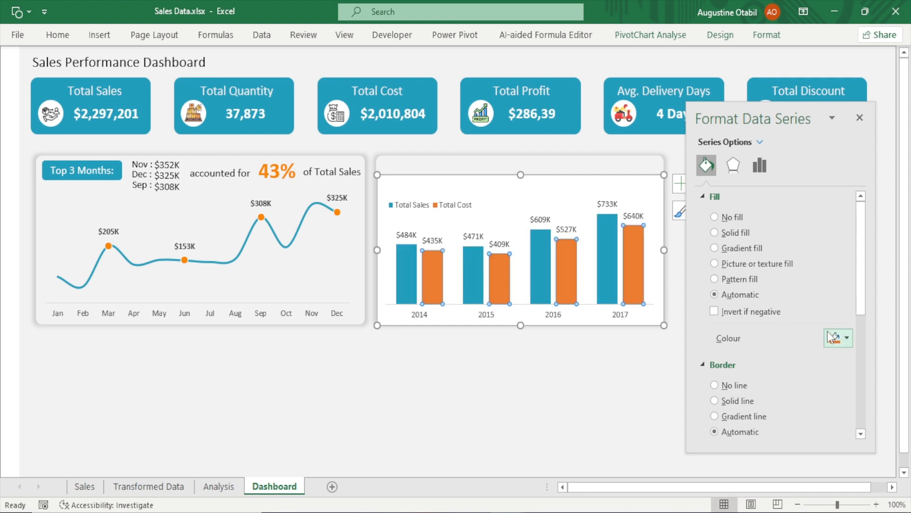
{"action": "left_click", "coordinate": [841, 338]}
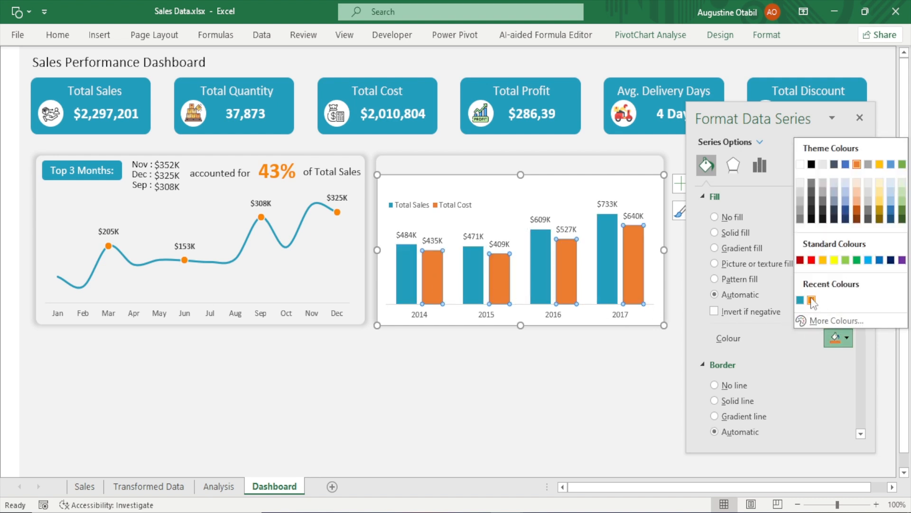
{"action": "left_click", "coordinate": [812, 300]}
{"action": "left_click", "coordinate": [858, 119]}
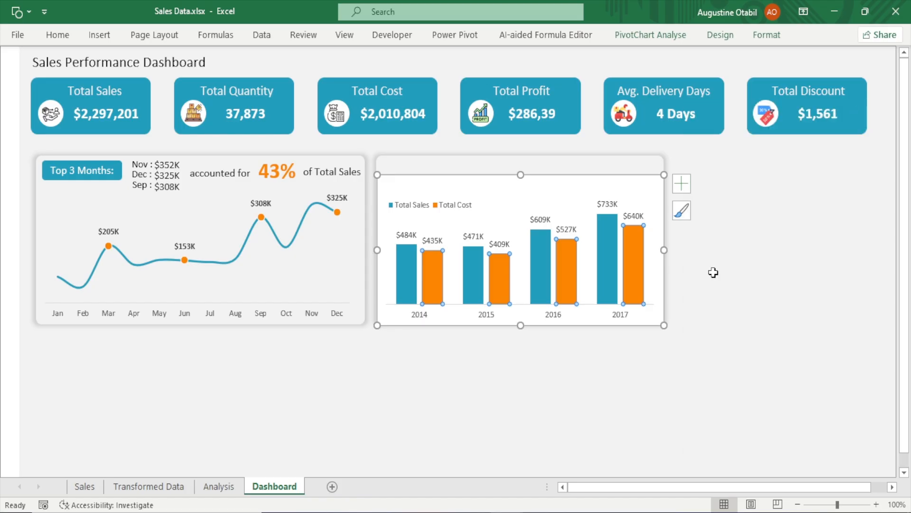
Set the chart area to no fill and no border line so the card shows behind it
{"action": "left_click", "coordinate": [631, 363]}
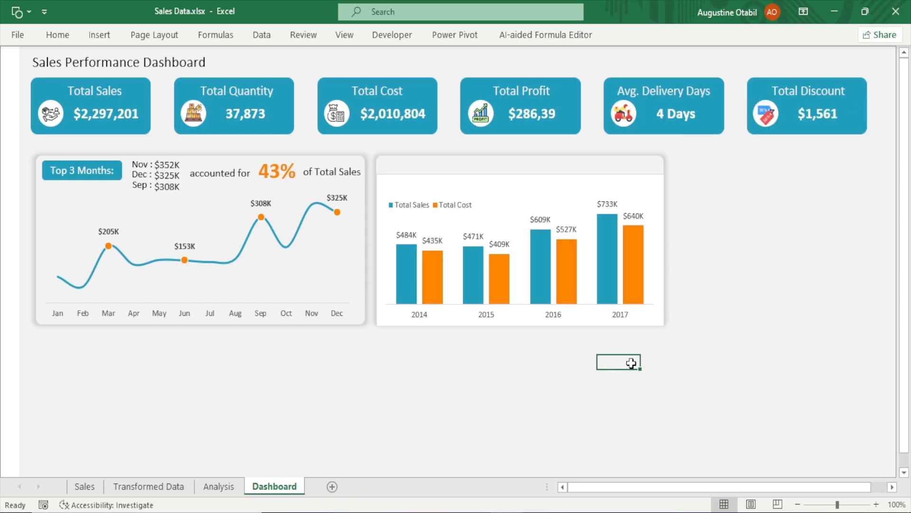
{"action": "left_click", "coordinate": [580, 179]}
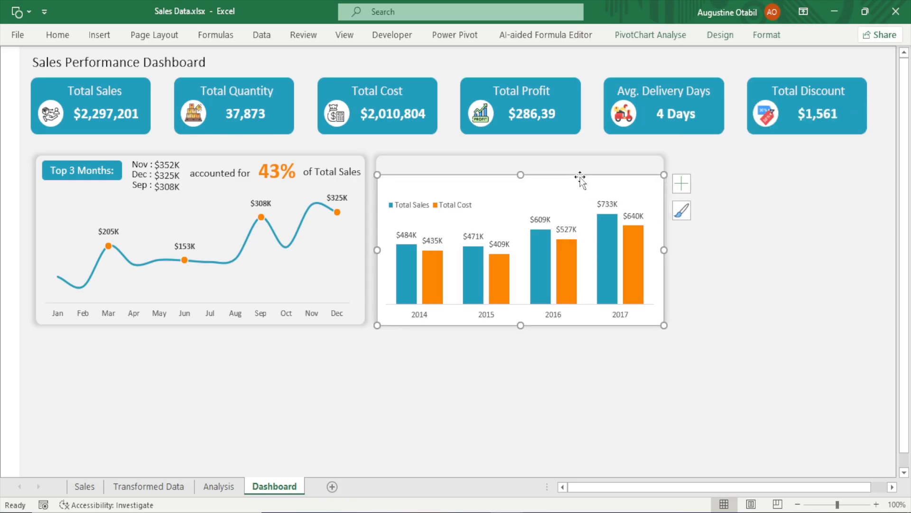
{"action": "double_click", "coordinate": [580, 179]}
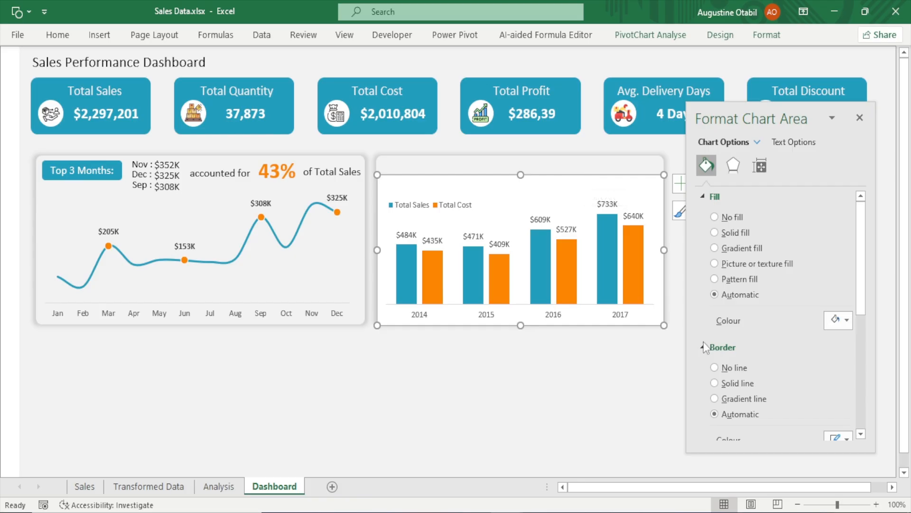
{"action": "left_click", "coordinate": [740, 372]}
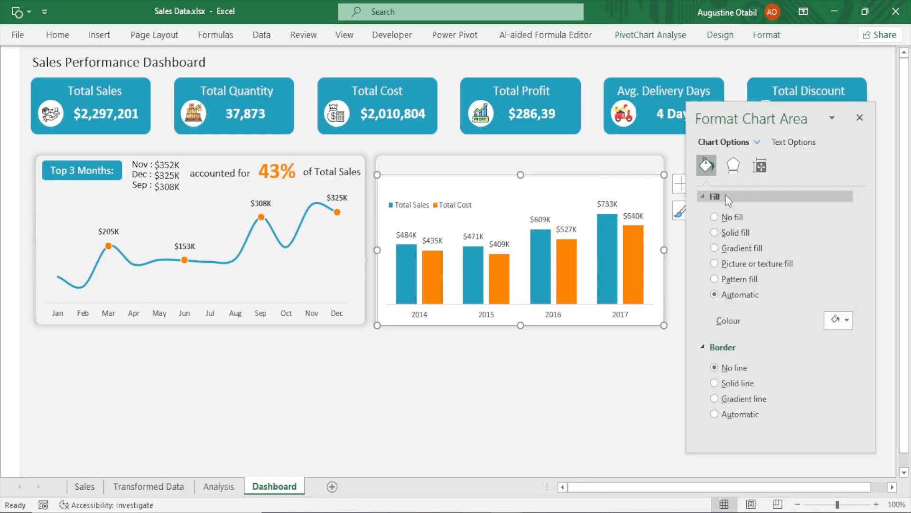
{"action": "left_click", "coordinate": [731, 218]}
{"action": "left_click", "coordinate": [615, 404]}
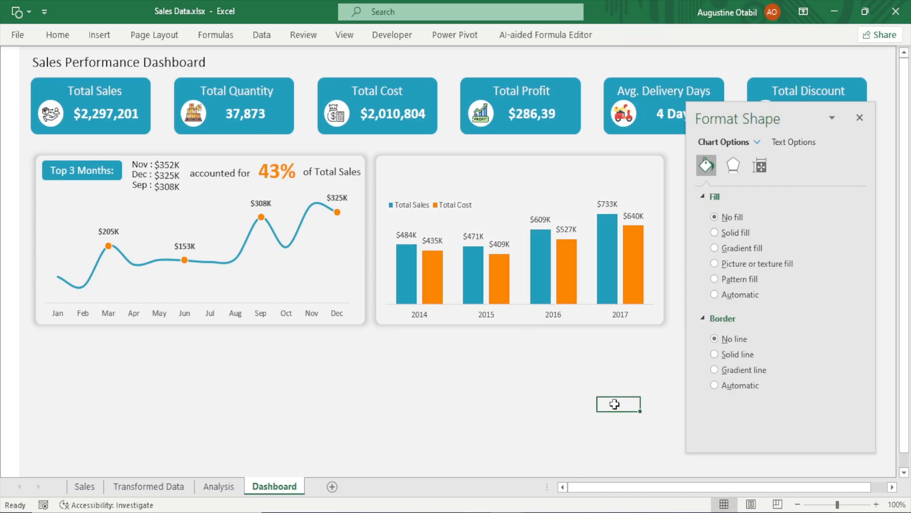
{"action": "left_click", "coordinate": [860, 119]}
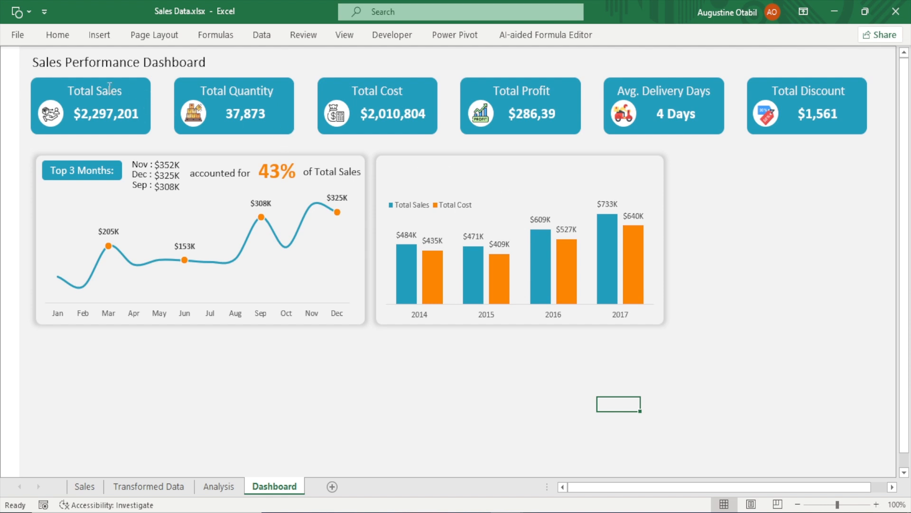
Duplicate the Total Sales title text box and move the copy to the top-left of the column chart card
{"action": "left_click", "coordinate": [110, 87]}
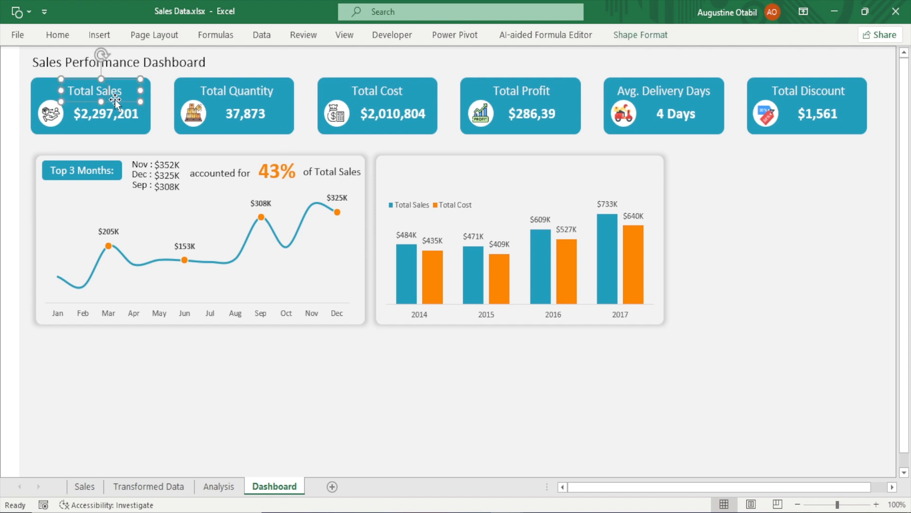
{"action": "key", "text": "ctrl+d"}
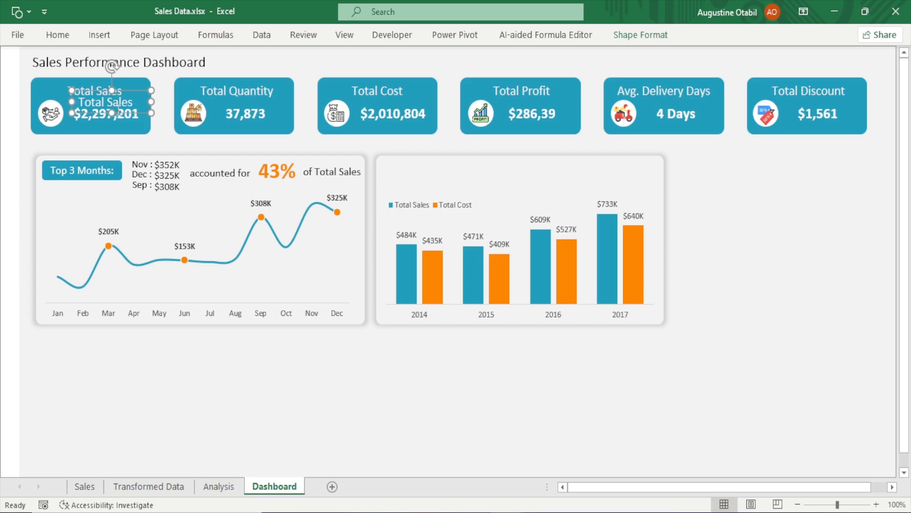
{"action": "left_click_drag", "start_coordinate": [141, 114], "coordinate": [469, 187]}
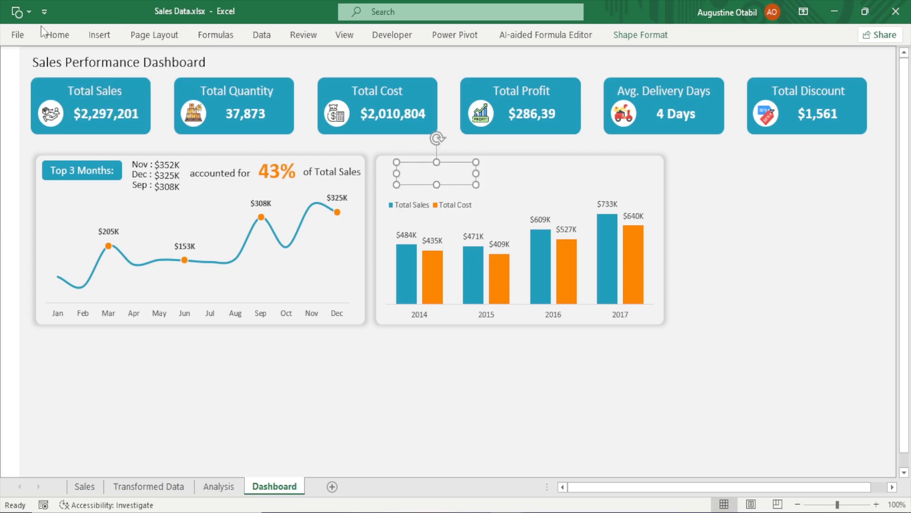
{"action": "left_click", "coordinate": [59, 37]}
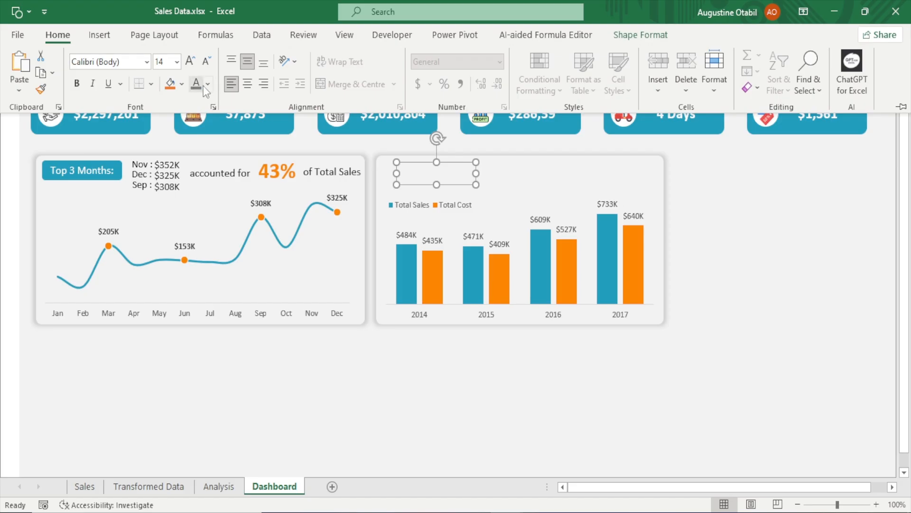
Set the copied title's font colour to grey and decrease its font size
{"action": "left_click", "coordinate": [208, 84]}
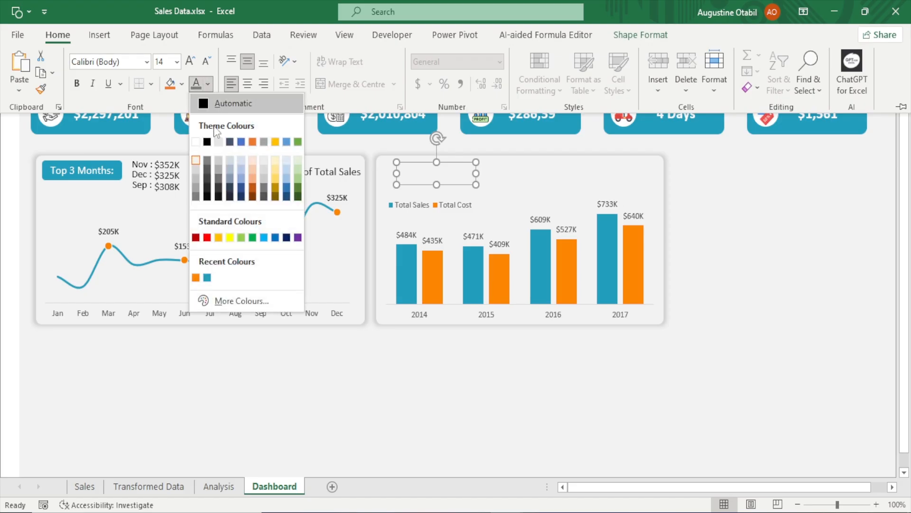
{"action": "left_click", "coordinate": [207, 161]}
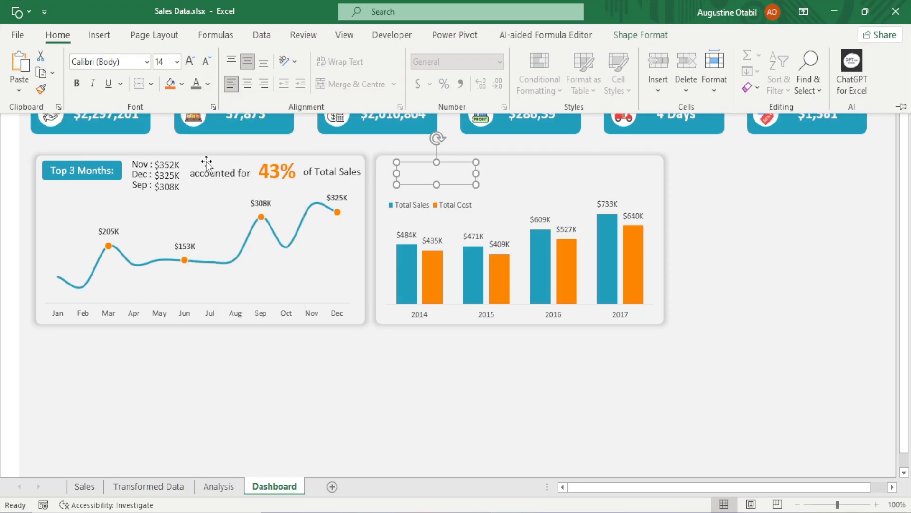
{"action": "left_click", "coordinate": [206, 60]}
Retitle the text box as "Total Sales and Cost by Year" and fit it at the card's top-left corner
{"action": "key", "text": "ctrl+F1"}
{"action": "left_click_drag", "start_coordinate": [475, 172], "coordinate": [574, 173]}
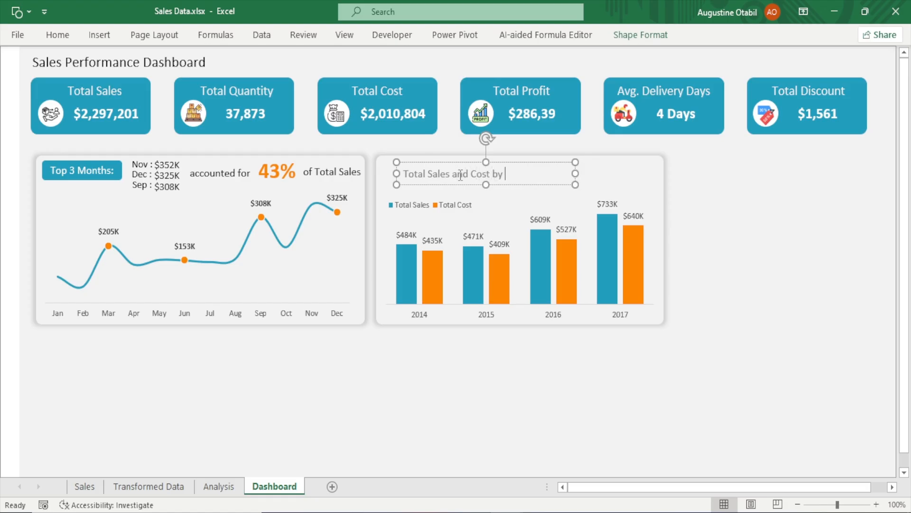
{"action": "type", "text": "Year"}
{"action": "left_click", "coordinate": [714, 183]}
{"action": "left_click_drag", "start_coordinate": [576, 174], "coordinate": [500, 183]}
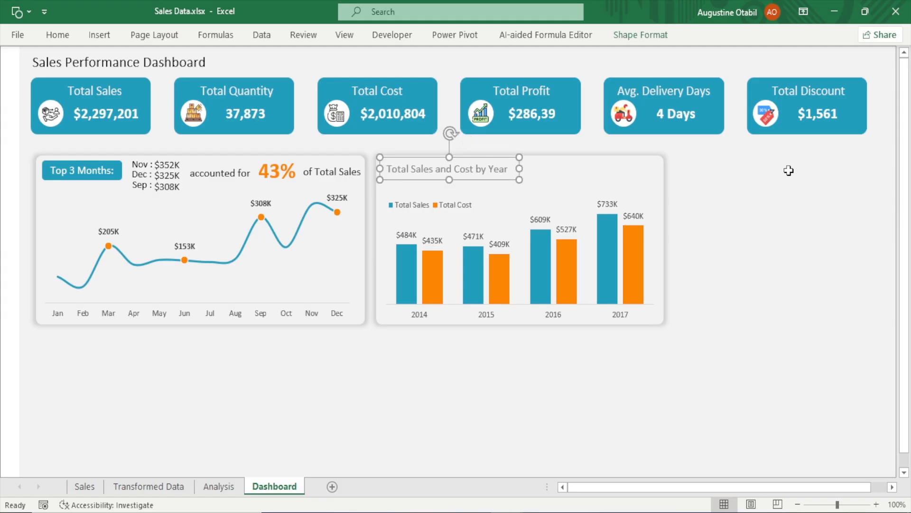
{"action": "left_click", "coordinate": [784, 193]}
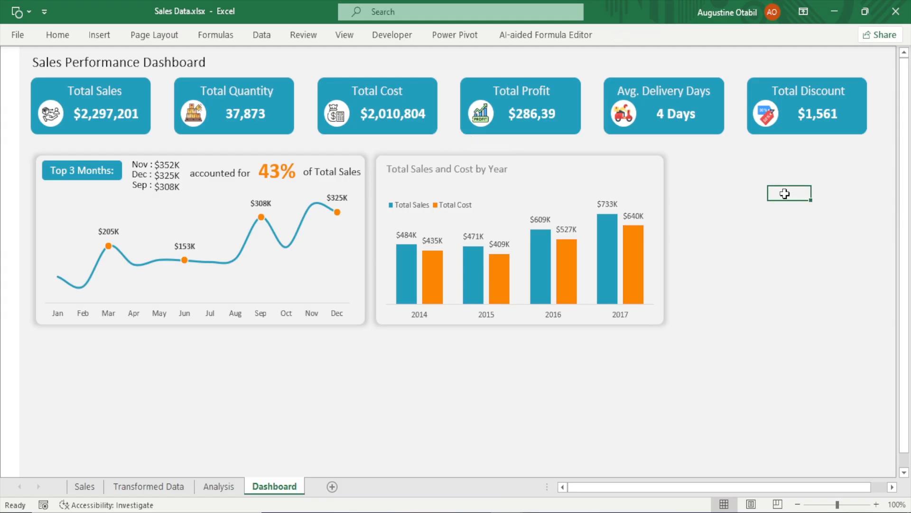
Move the chart legend up, just below the title
{"action": "left_click", "coordinate": [433, 205]}
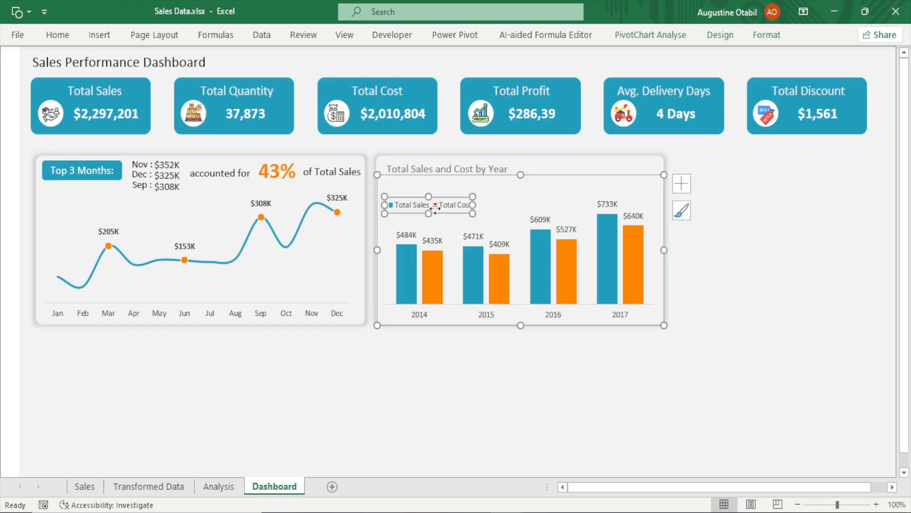
{"action": "left_click_drag", "start_coordinate": [433, 204], "coordinate": [430, 195]}
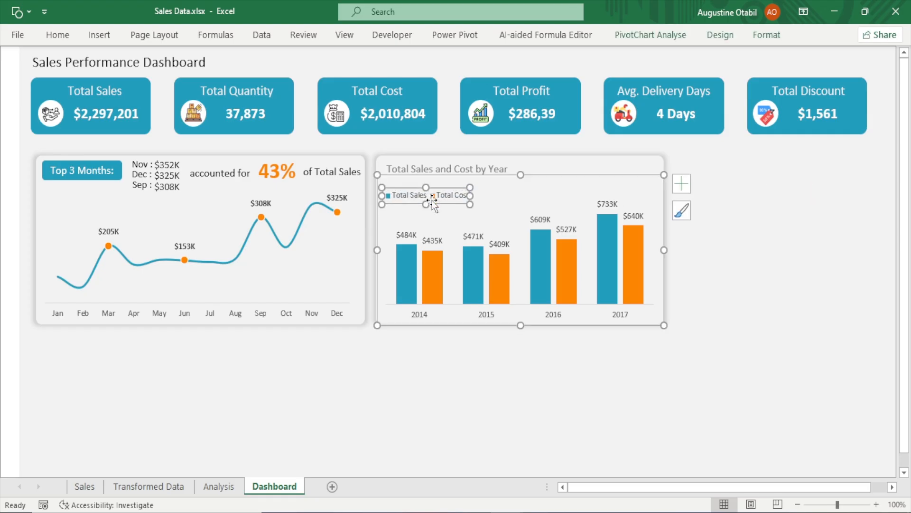
{"action": "left_click", "coordinate": [778, 251]}
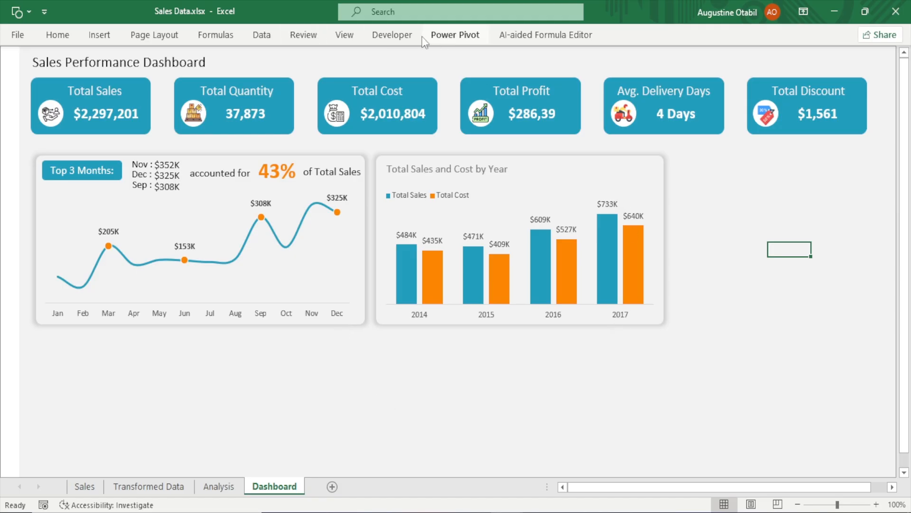
{"action": "left_click", "coordinate": [380, 38]}
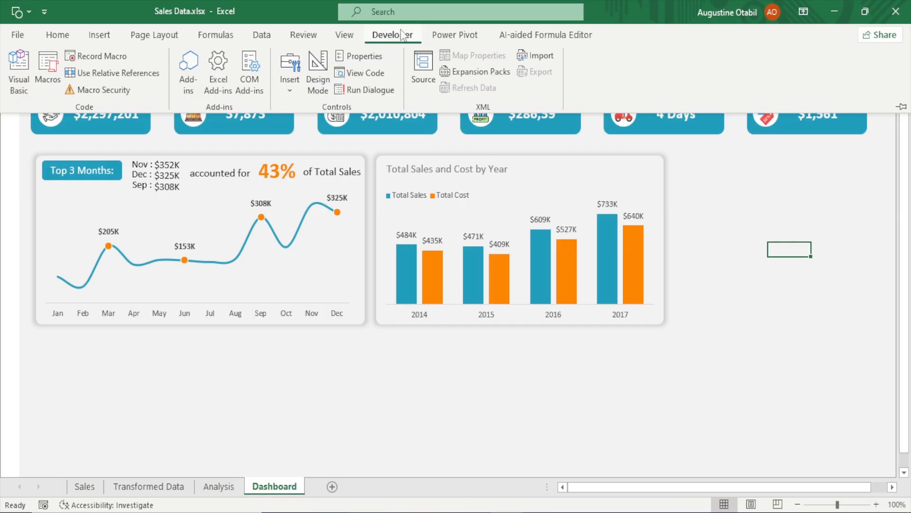
{"action": "left_click", "coordinate": [18, 35]}
{"action": "left_click", "coordinate": [49, 487]}
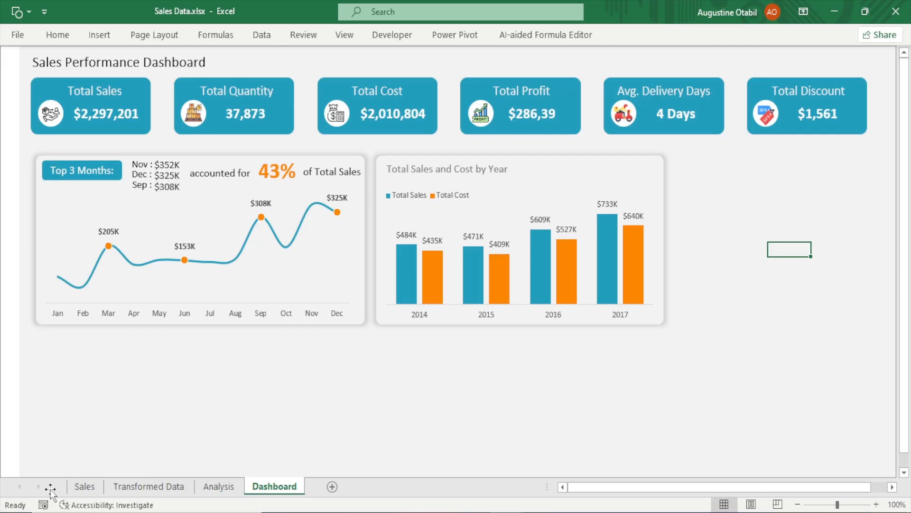
{"action": "left_click", "coordinate": [221, 207]}
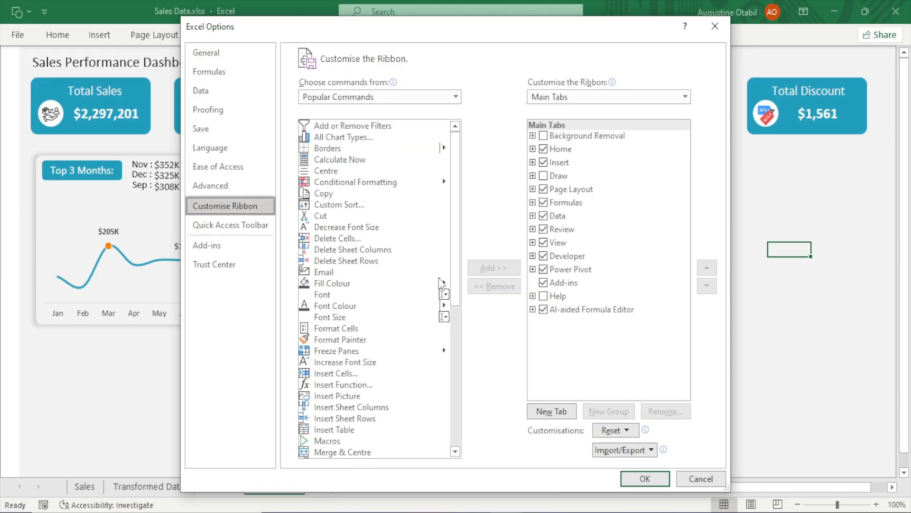
{"action": "left_click_drag", "start_coordinate": [458, 260], "coordinate": [432, 324]}
{"action": "left_click_drag", "start_coordinate": [420, 270], "coordinate": [364, 223]}
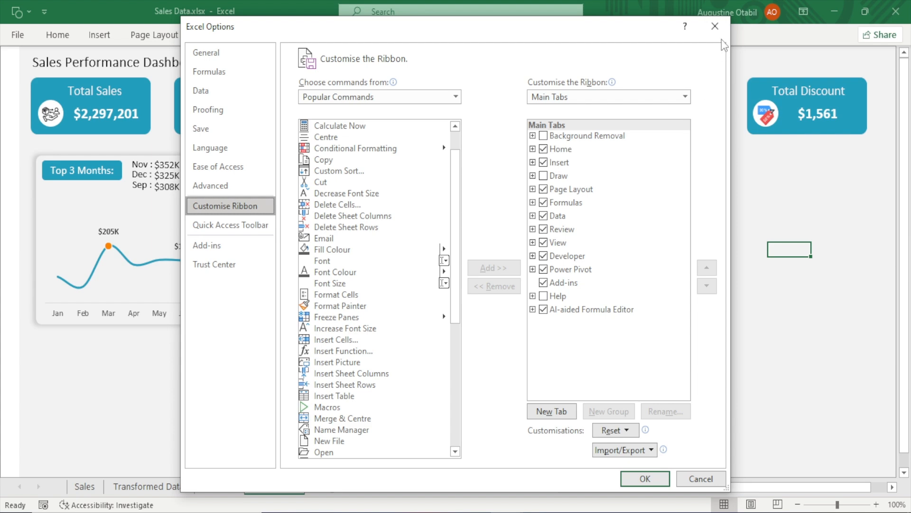
{"action": "left_click", "coordinate": [715, 26]}
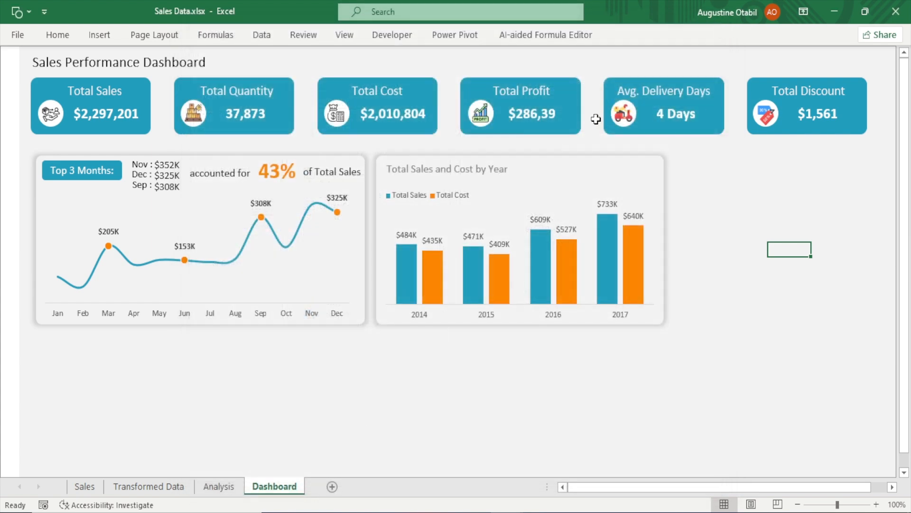
Draw a form-control button at the card's top-right and assign it the macro name Recommendation
{"action": "left_click", "coordinate": [396, 36]}
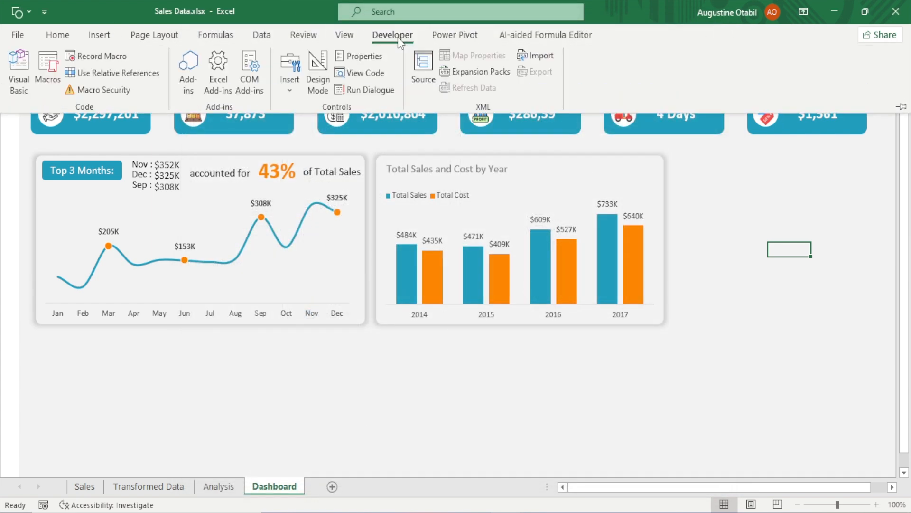
{"action": "left_click", "coordinate": [285, 86]}
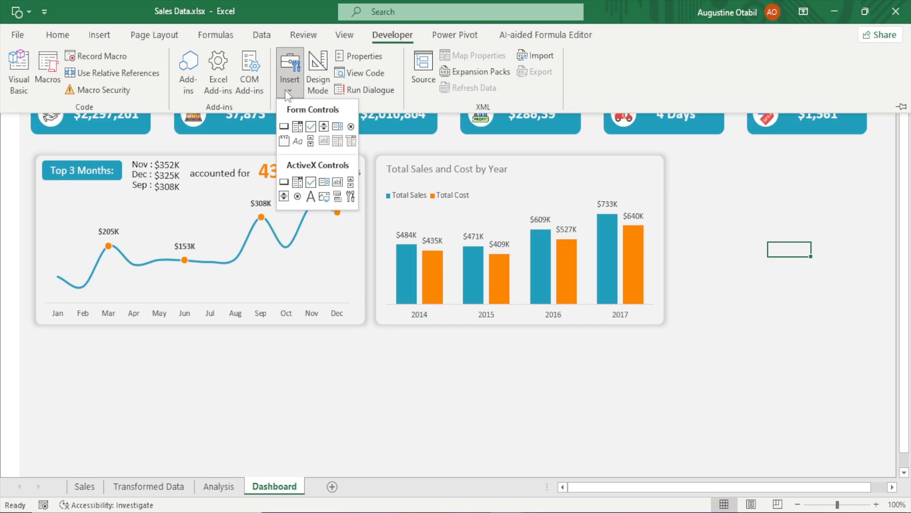
{"action": "left_click", "coordinate": [283, 126]}
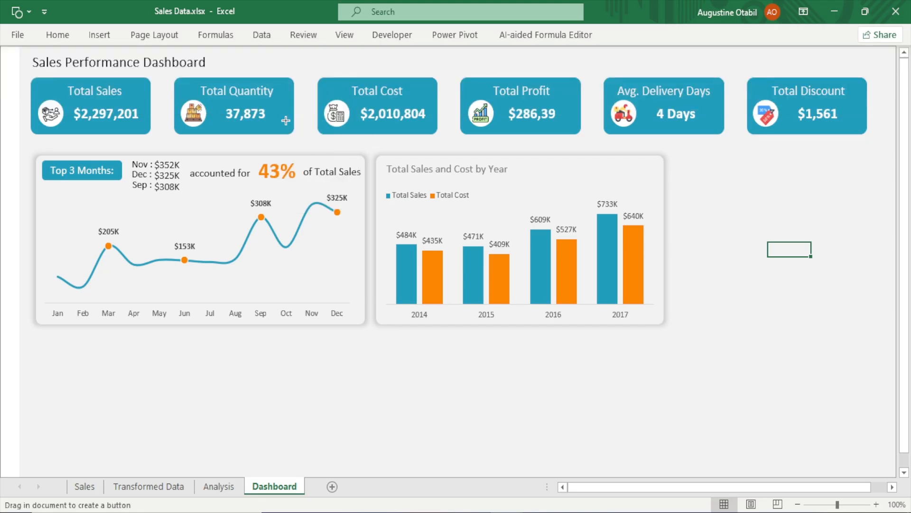
{"action": "left_click_drag", "start_coordinate": [530, 165], "coordinate": [627, 185]}
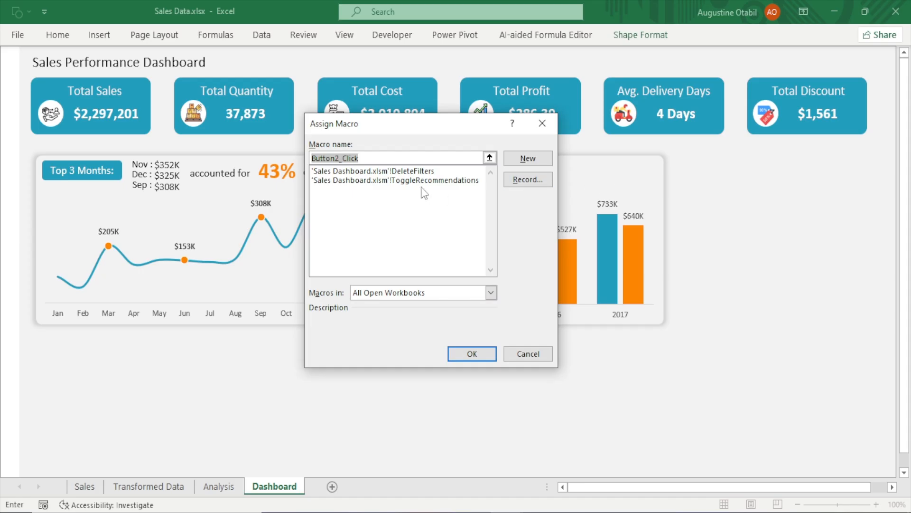
{"action": "type", "text": "Recommendation"}
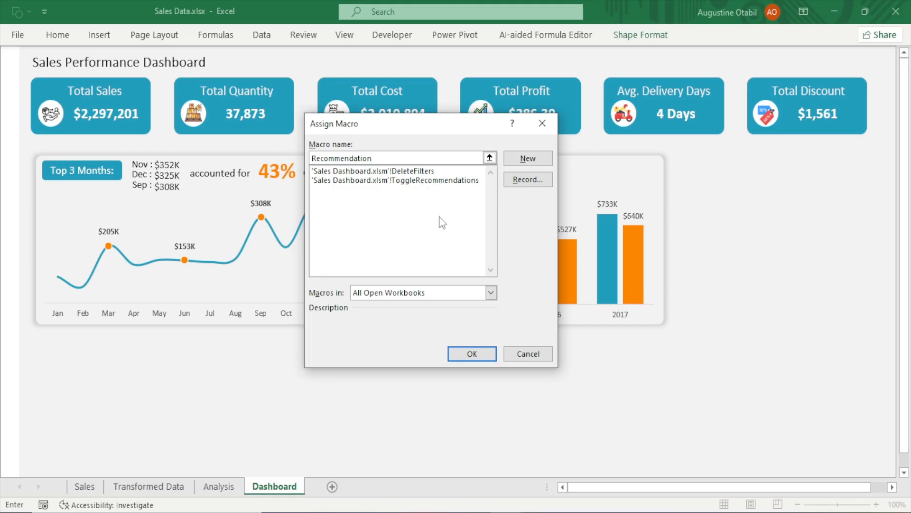
{"action": "left_click", "coordinate": [484, 356]}
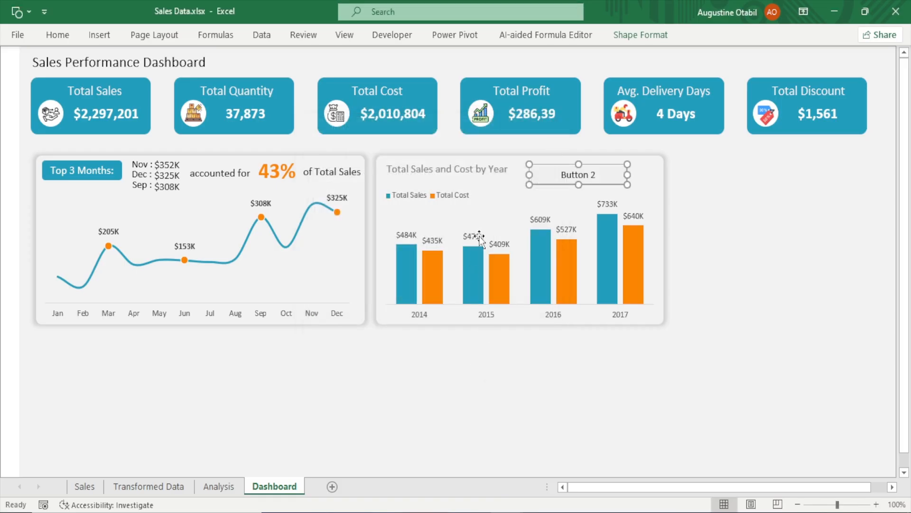
Relabel the button as Recommendation
{"action": "left_click", "coordinate": [594, 176]}
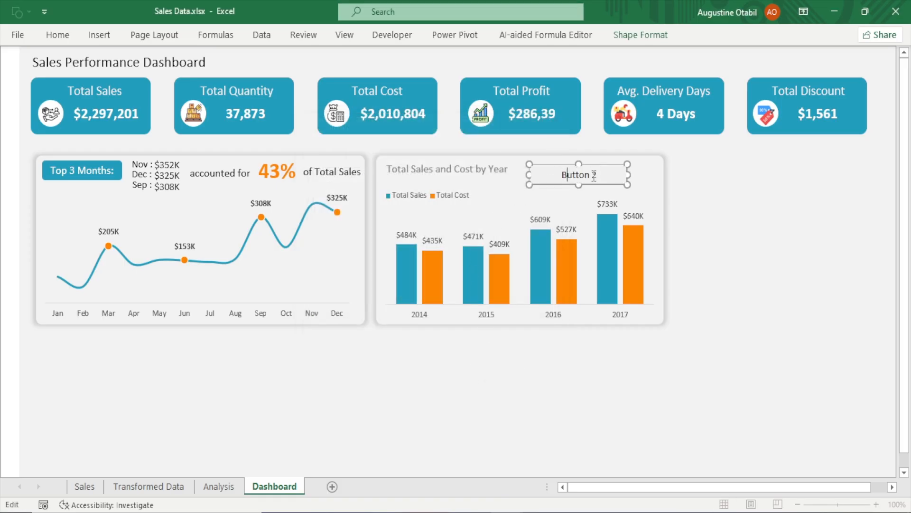
{"action": "key", "text": "ctrl+a"}
{"action": "key", "text": "Delete"}
{"action": "key", "text": "BackSpace"}
{"action": "key", "text": "BackSpace"}
{"action": "type", "text": "Recommendation"}
{"action": "left_click", "coordinate": [705, 209]}
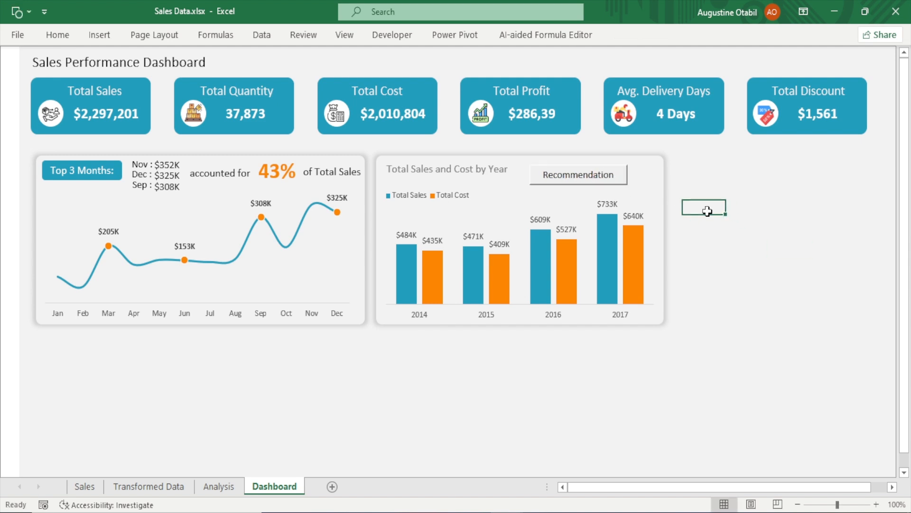
Nudge the Recommendation button slightly right within the card
{"action": "left_click", "coordinate": [619, 180], "text": "ctrl"}
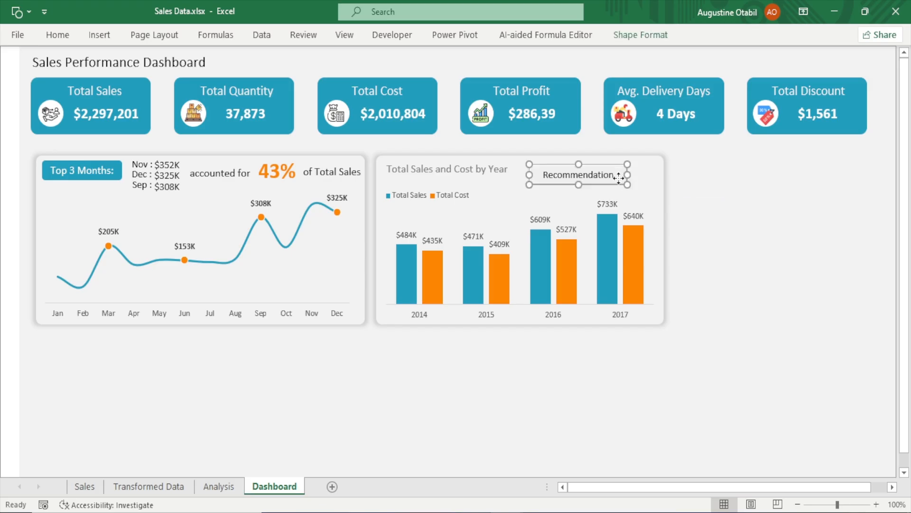
{"action": "left_click_drag", "start_coordinate": [619, 176], "coordinate": [630, 179]}
{"action": "left_click", "coordinate": [752, 276]}
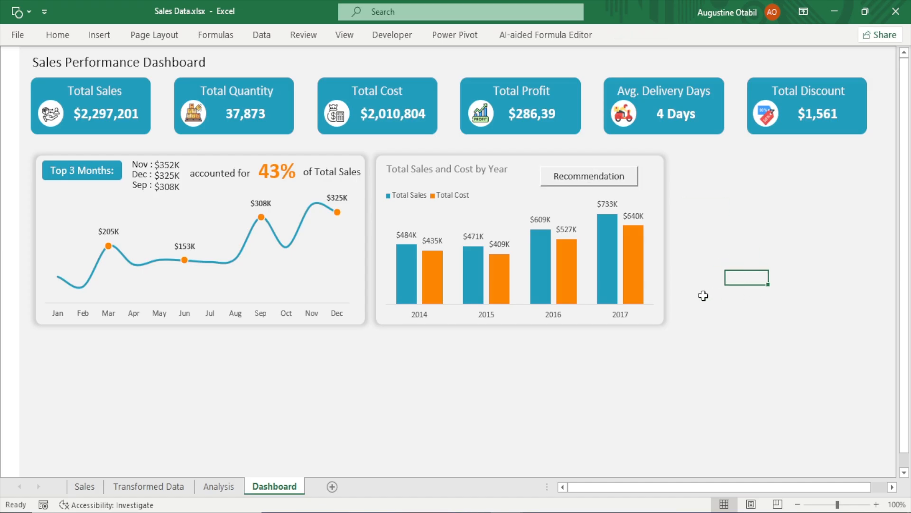
Insert a rectangle shape covering the column chart area below the title
{"action": "left_click", "coordinate": [104, 40]}
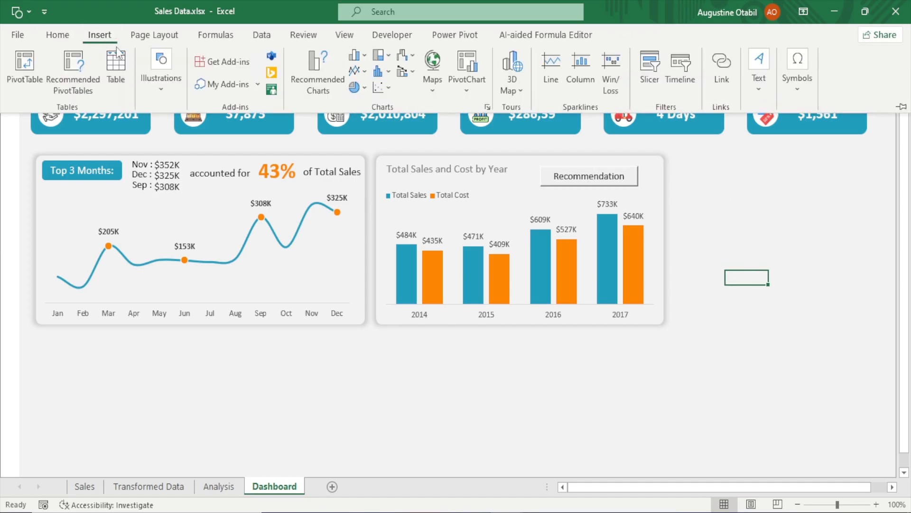
{"action": "left_click", "coordinate": [144, 84]}
{"action": "left_click", "coordinate": [185, 154]}
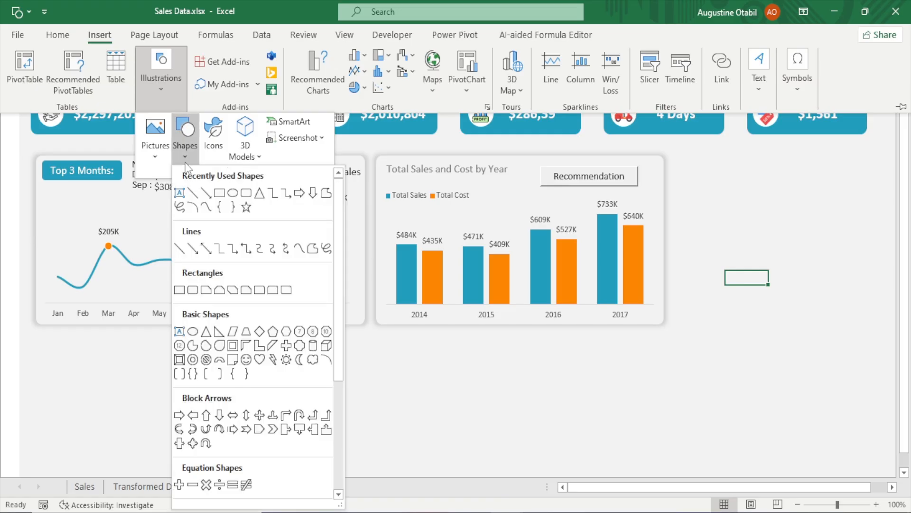
{"action": "left_click", "coordinate": [219, 192]}
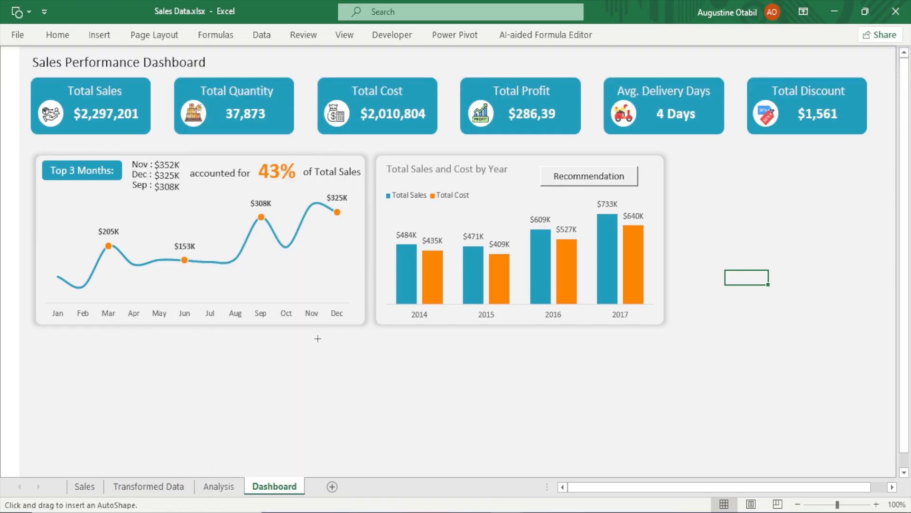
{"action": "left_click_drag", "start_coordinate": [320, 330], "coordinate": [590, 458]}
{"action": "left_click_drag", "start_coordinate": [474, 403], "coordinate": [541, 261]}
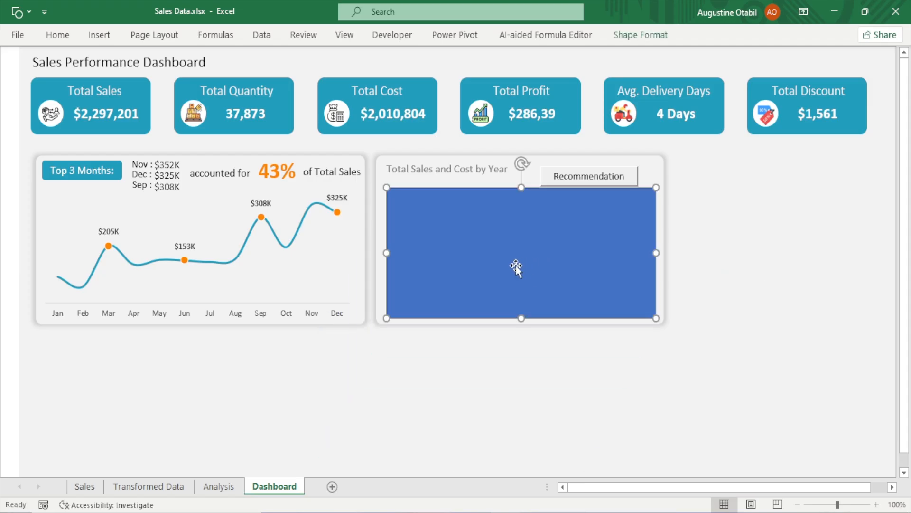
{"action": "left_click_drag", "start_coordinate": [387, 255], "coordinate": [381, 256]}
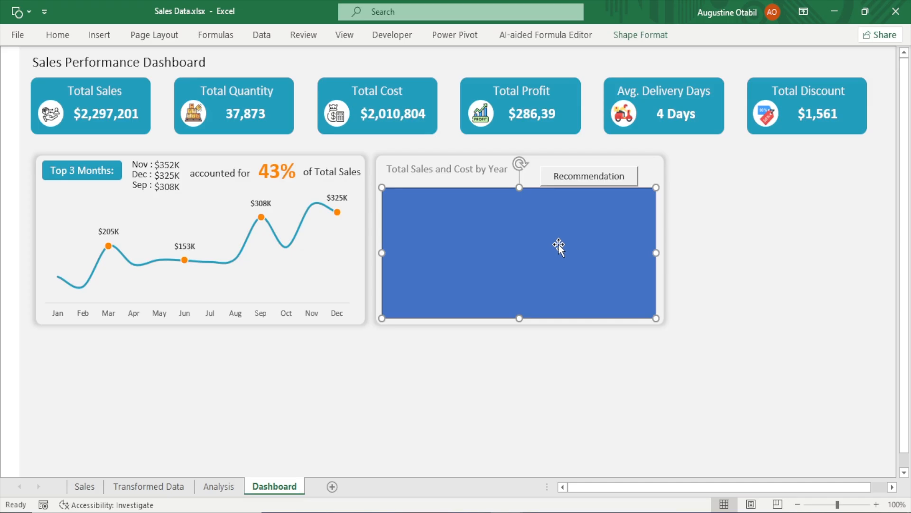
Set the rectangle's line to none and its fill to the standard dark blue, then close the formatting pane
{"action": "key", "text": "ctrl+1"}
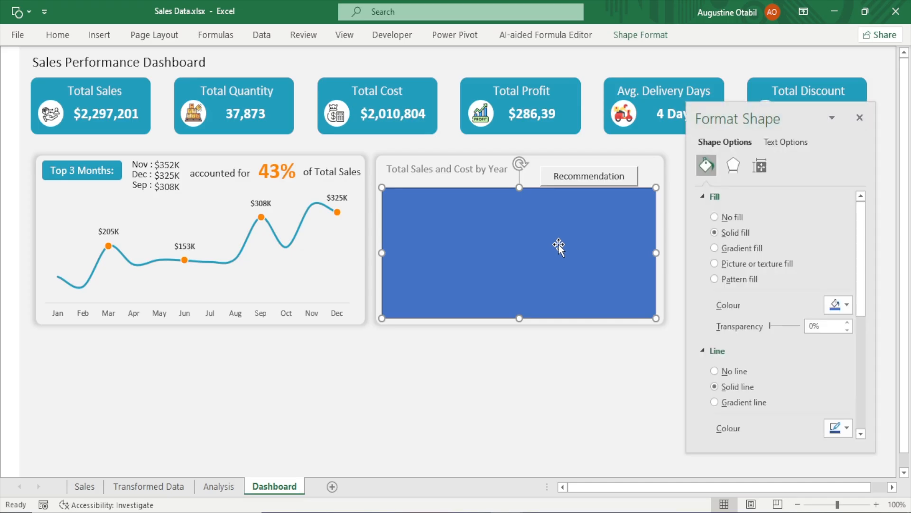
{"action": "left_click", "coordinate": [720, 373]}
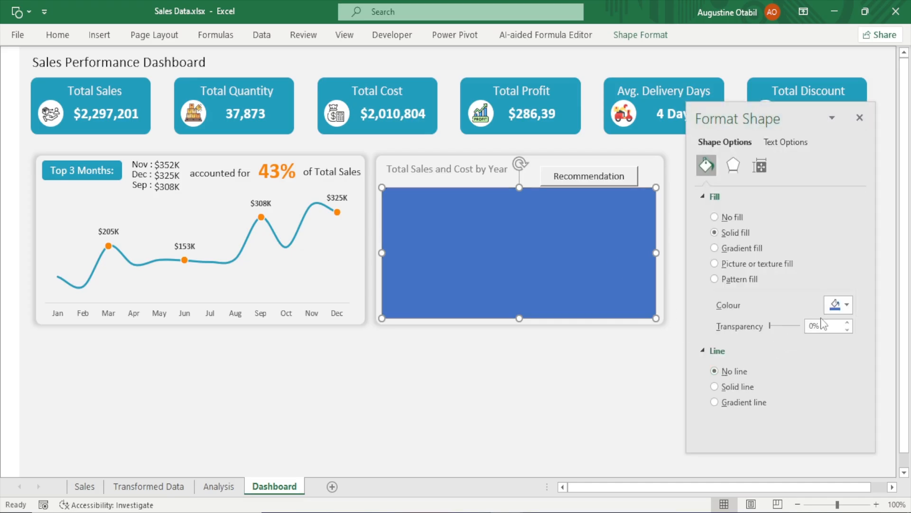
{"action": "left_click", "coordinate": [842, 306]}
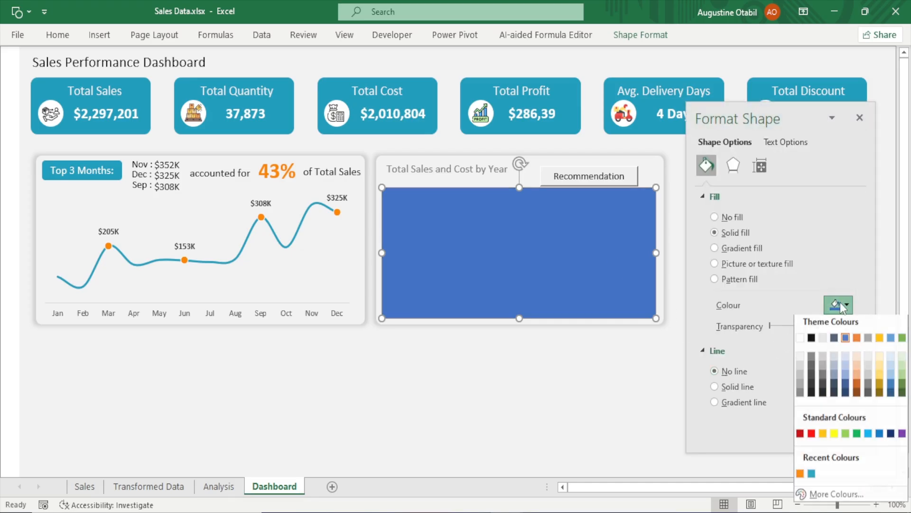
{"action": "left_click", "coordinate": [891, 433]}
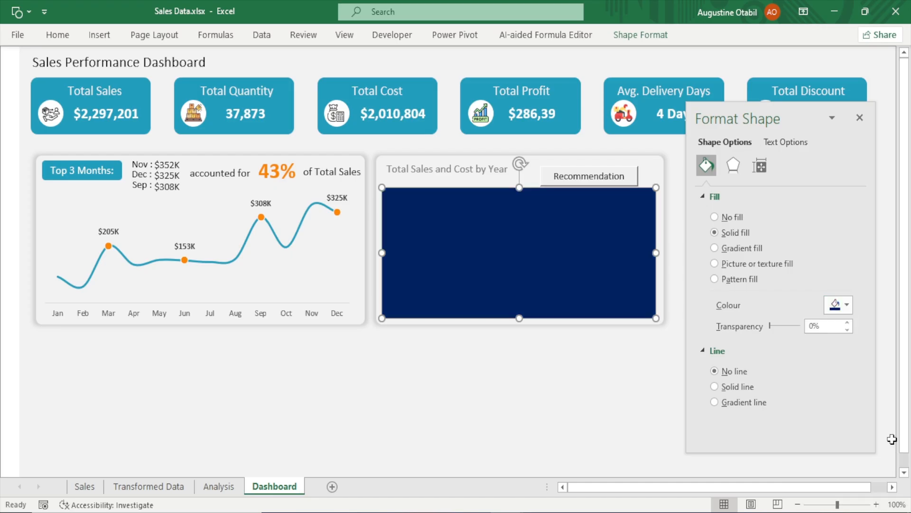
{"action": "left_click", "coordinate": [860, 118]}
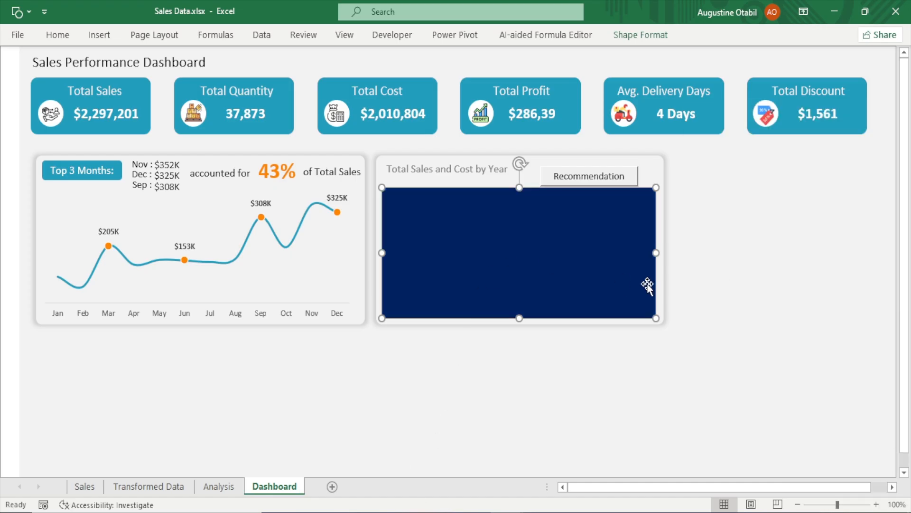
{"action": "left_click", "coordinate": [736, 265]}
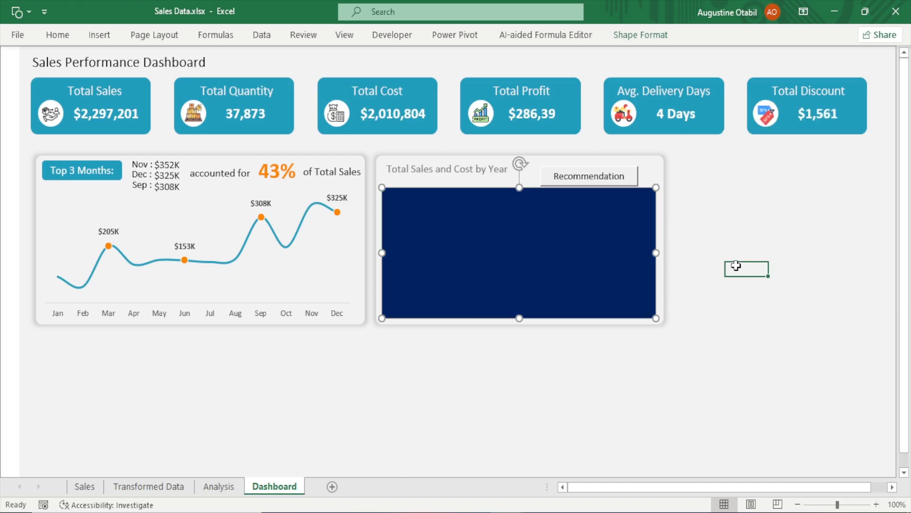
Select the dark rectangle and turn on the formula bar display
{"action": "left_click", "coordinate": [629, 175]}
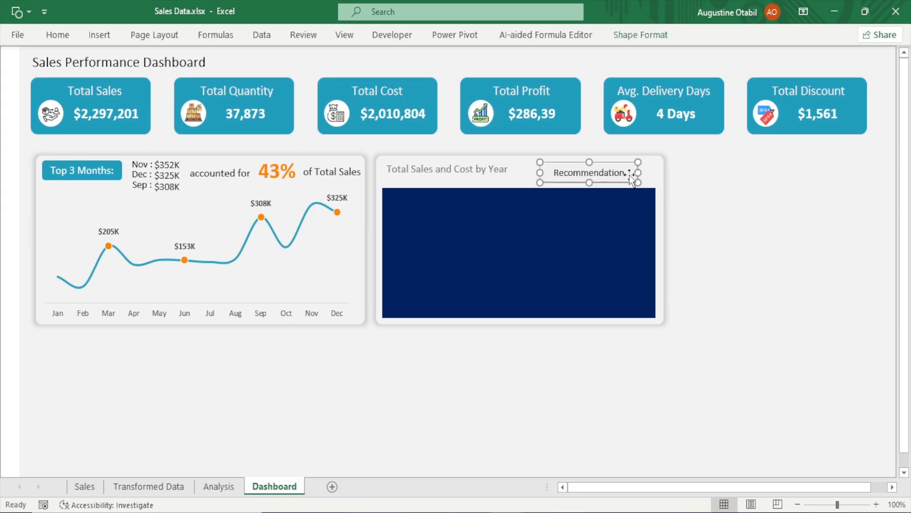
{"action": "left_click", "coordinate": [716, 219]}
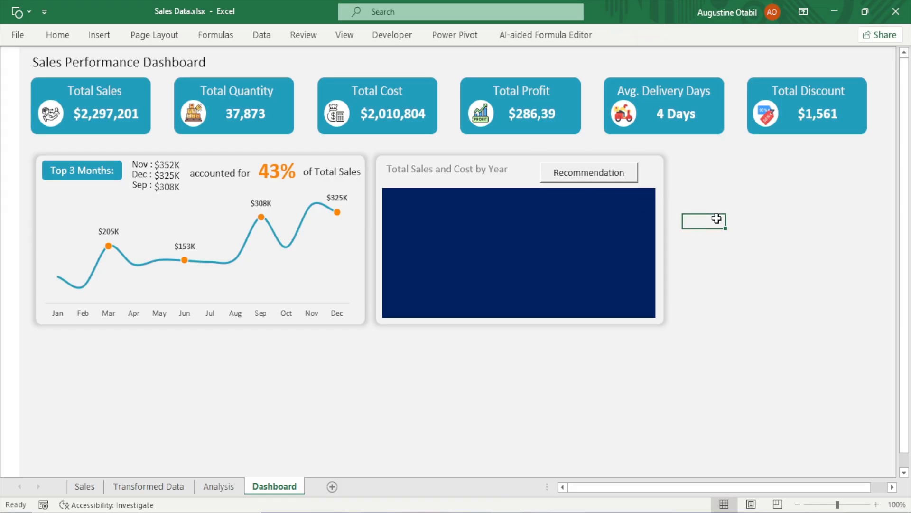
{"action": "left_click", "coordinate": [473, 249]}
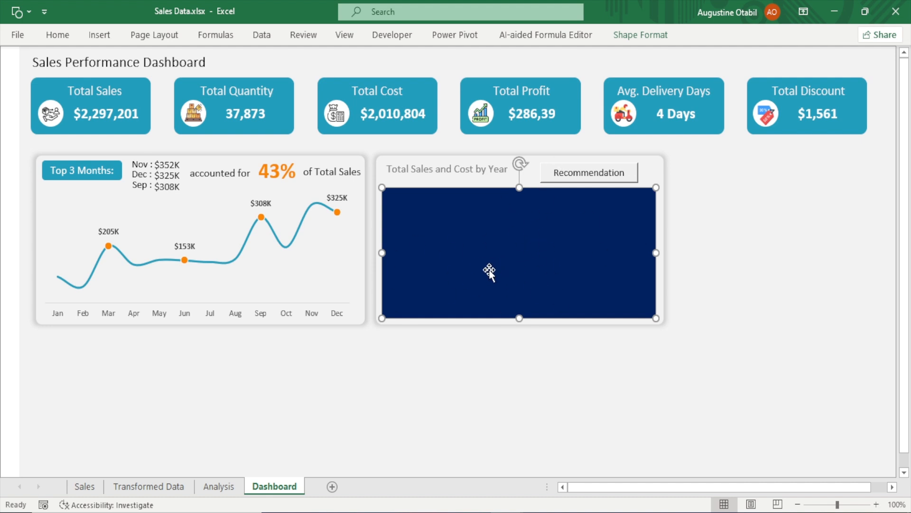
{"action": "left_click", "coordinate": [345, 34]}
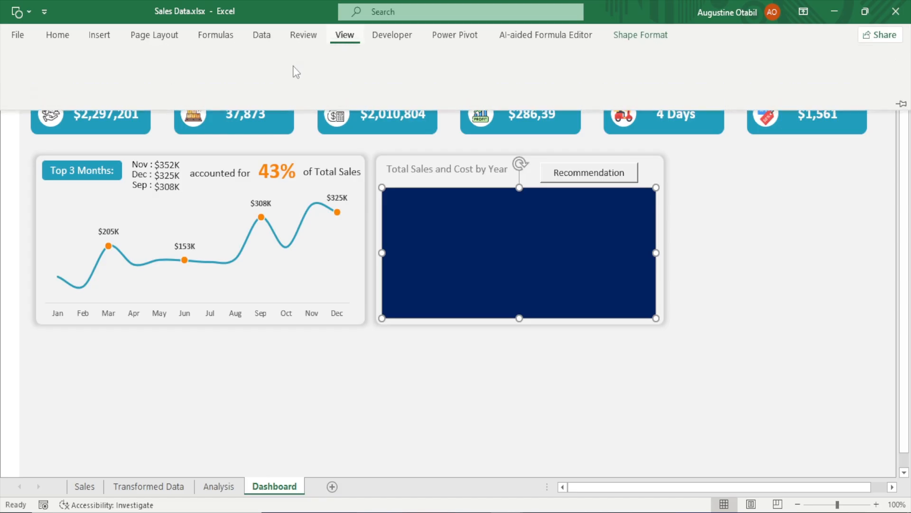
{"action": "left_click", "coordinate": [227, 66]}
{"action": "left_click", "coordinate": [275, 437]}
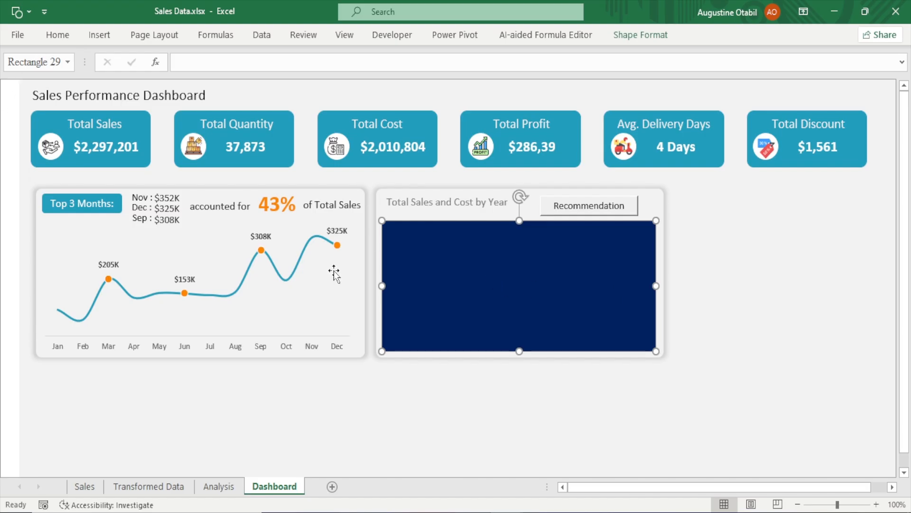
Rename the selected rectangle as Recommendationshape
{"action": "left_click", "coordinate": [36, 64]}
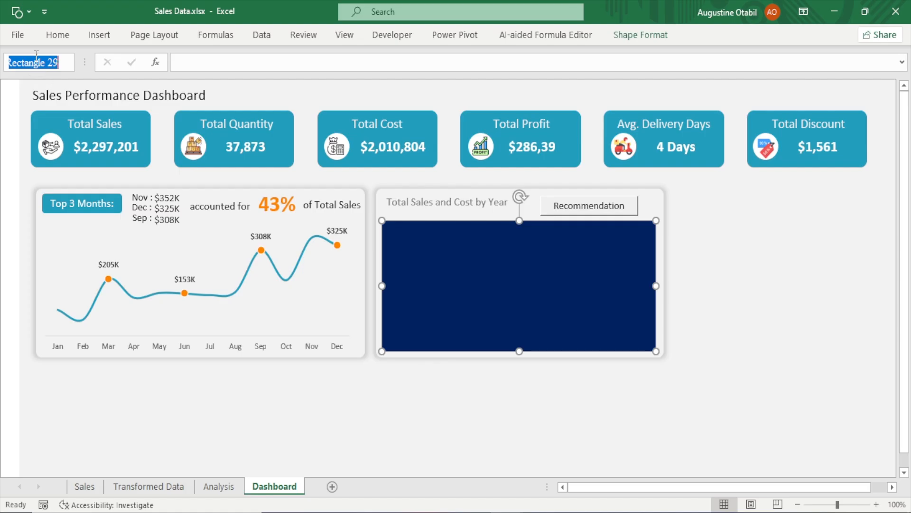
{"action": "key", "text": "BackSpace"}
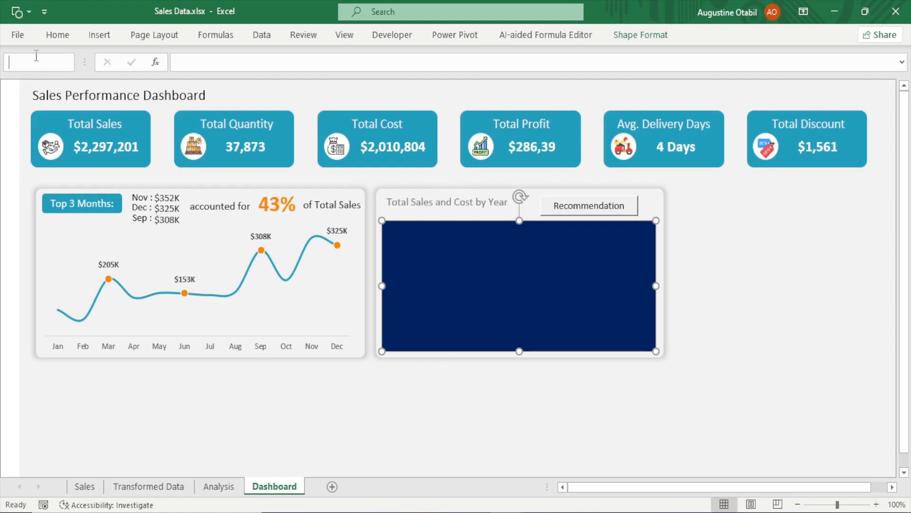
{"action": "type", "text": "Reco"}
{"action": "type", "text": "m"}
{"action": "type", "text": "medn"}
{"action": "type", "text": "dationshp"}
{"action": "type", "text": "a"}
{"action": "key", "text": "BackSpace"}
{"action": "key", "text": "BackSpace"}
{"action": "type", "text": "ape"}
{"action": "left_click", "coordinate": [55, 62]}
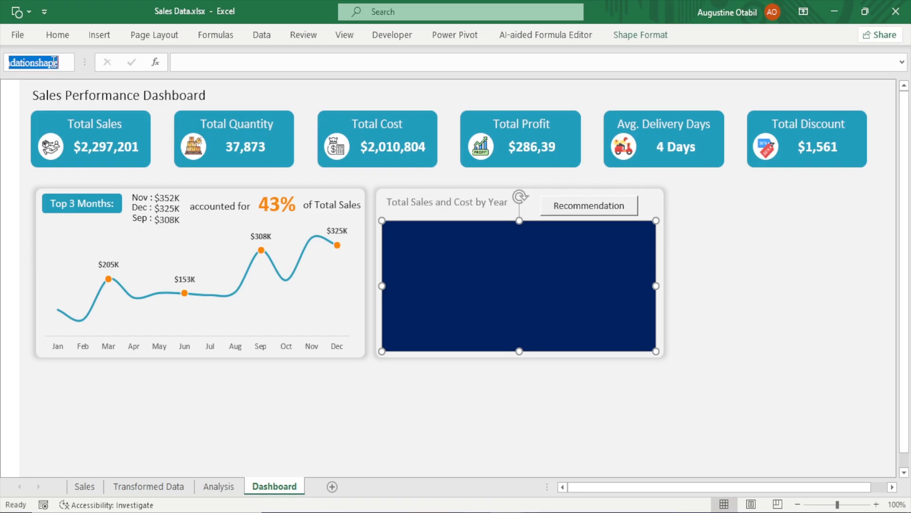
{"action": "left_click", "coordinate": [60, 63]}
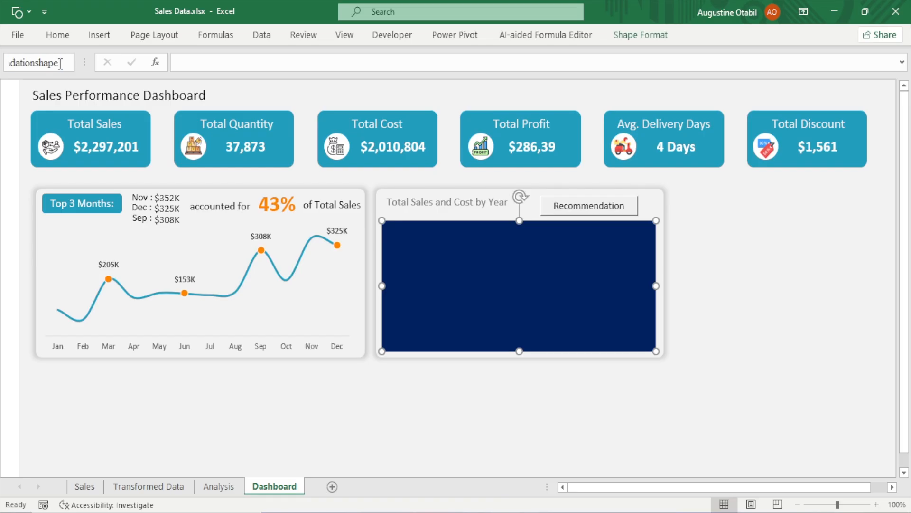
{"action": "key", "text": "Return"}
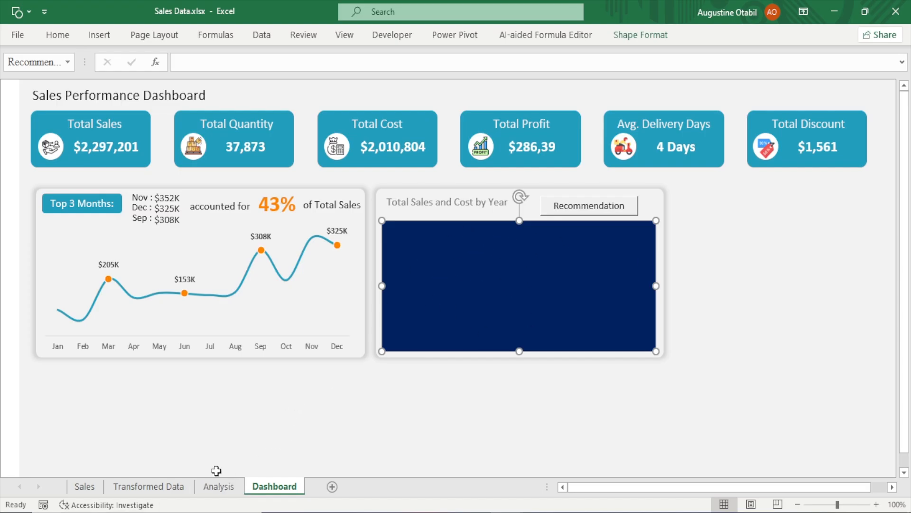
On the Analysis sheet, link cell Z3 to the pivot table's Year header with =U3
{"action": "left_click", "coordinate": [219, 486]}
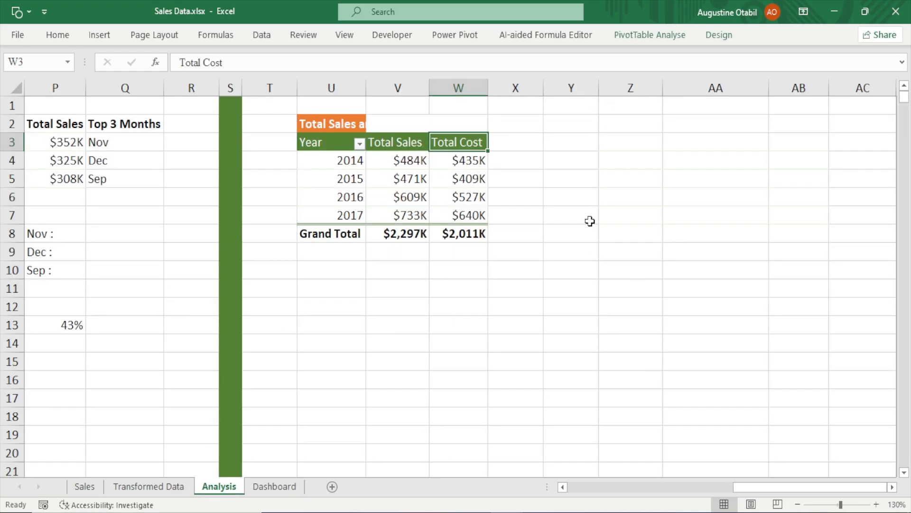
{"action": "left_click", "coordinate": [614, 141]}
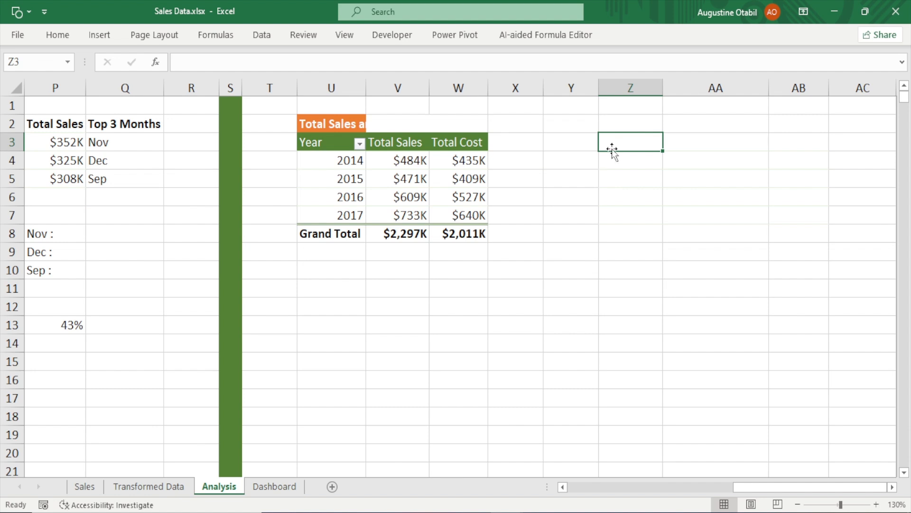
{"action": "mouse_move", "coordinate": [461, 201]}
{"action": "type", "text": "="}
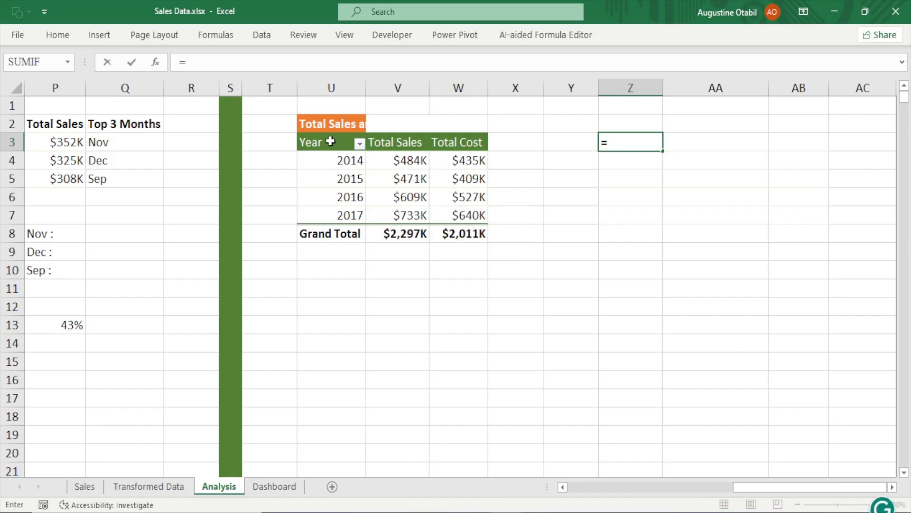
{"action": "left_click", "coordinate": [330, 141]}
{"action": "key", "text": "Return"}
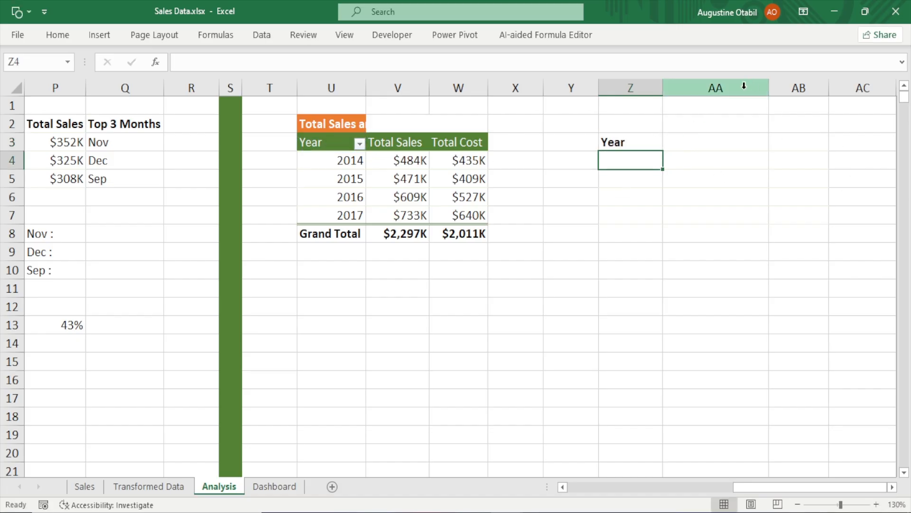
Fill the linked formula across and down to AB7, then bold the header row Z3:AB3
{"action": "left_click", "coordinate": [634, 147]}
{"action": "left_click_drag", "start_coordinate": [661, 151], "coordinate": [822, 226]}
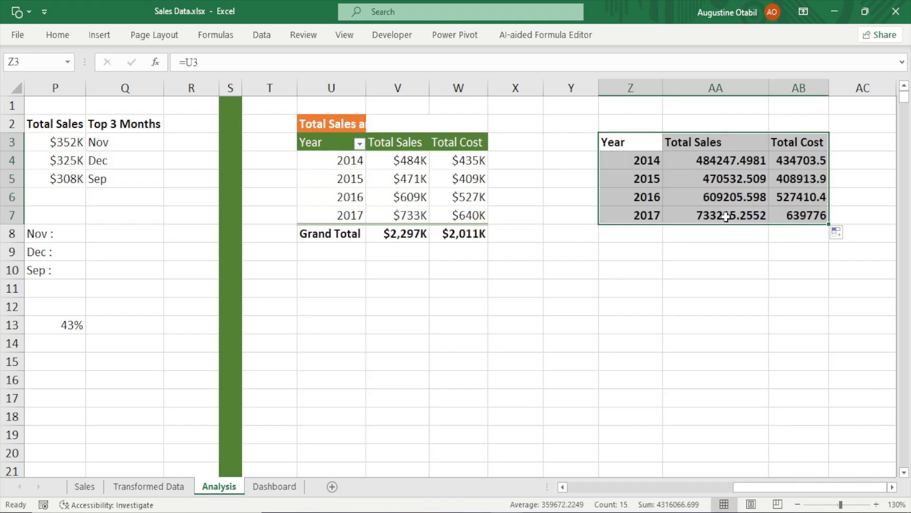
{"action": "left_click_drag", "start_coordinate": [622, 141], "coordinate": [823, 147]}
{"action": "key", "text": "ctrl+b"}
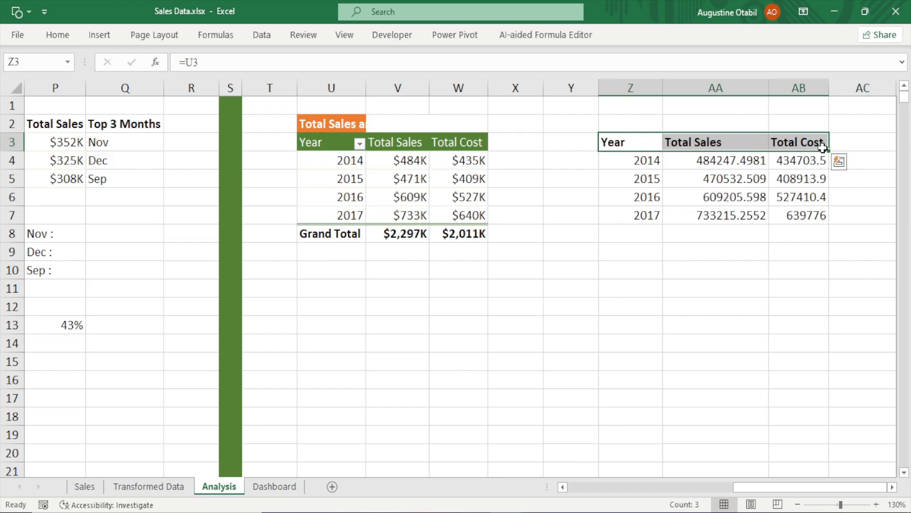
Format the Total Sales and Total Cost values AA4:AB7 with thousands separators and no decimals
{"action": "left_click", "coordinate": [733, 160]}
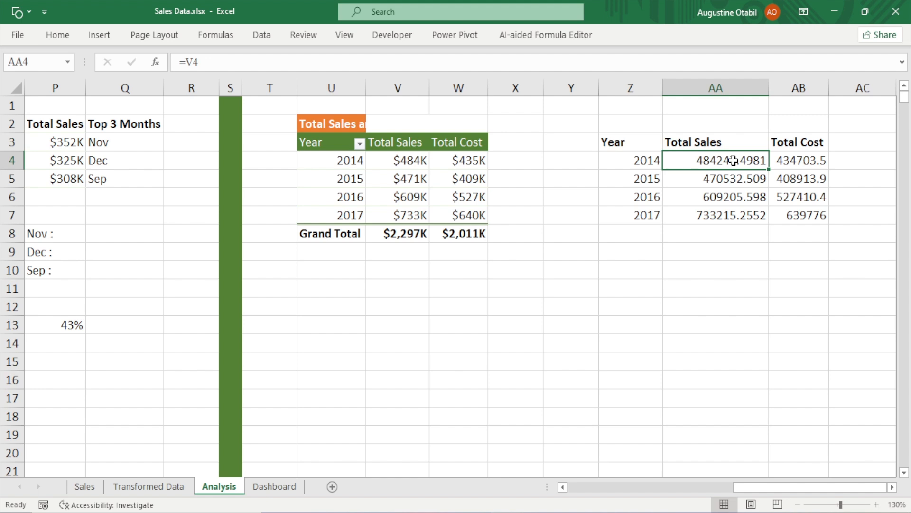
{"action": "left_click_drag", "start_coordinate": [734, 160], "coordinate": [788, 212]}
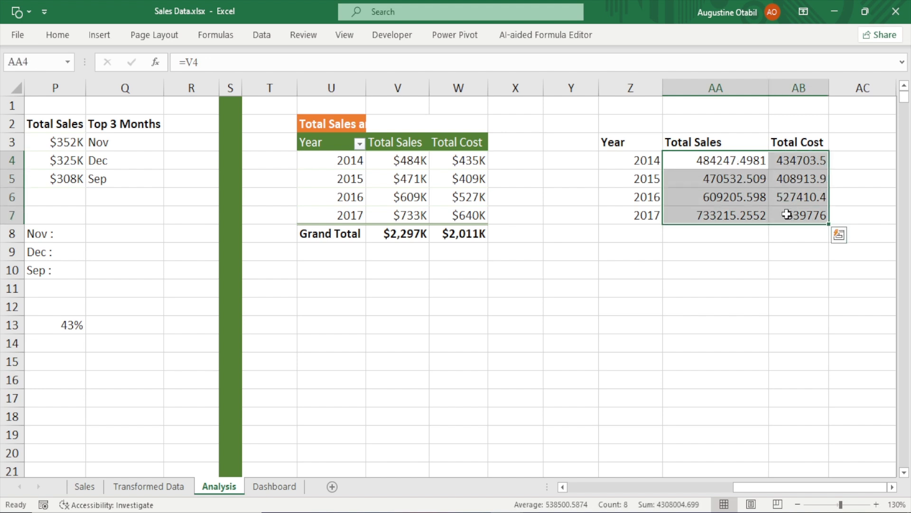
{"action": "left_click", "coordinate": [58, 35]}
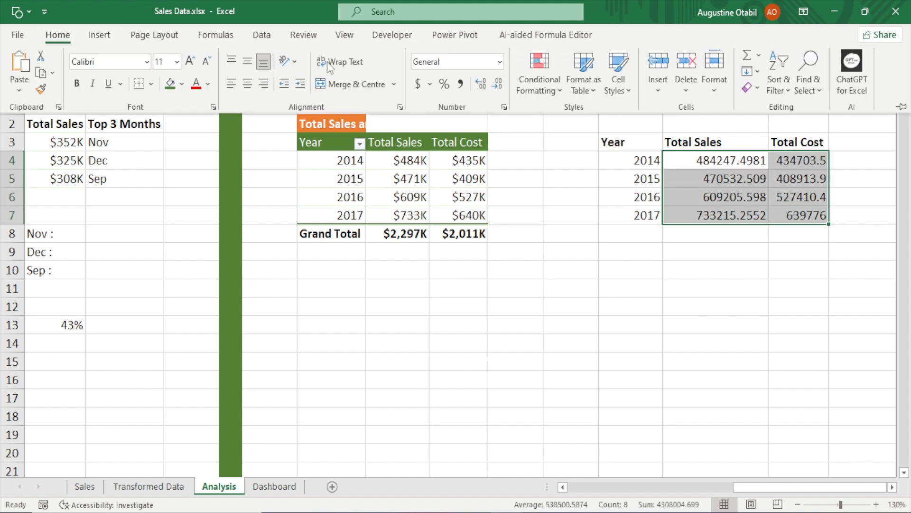
{"action": "left_click", "coordinate": [496, 84]}
{"action": "left_click", "coordinate": [496, 84]}
{"action": "left_click", "coordinate": [496, 85]}
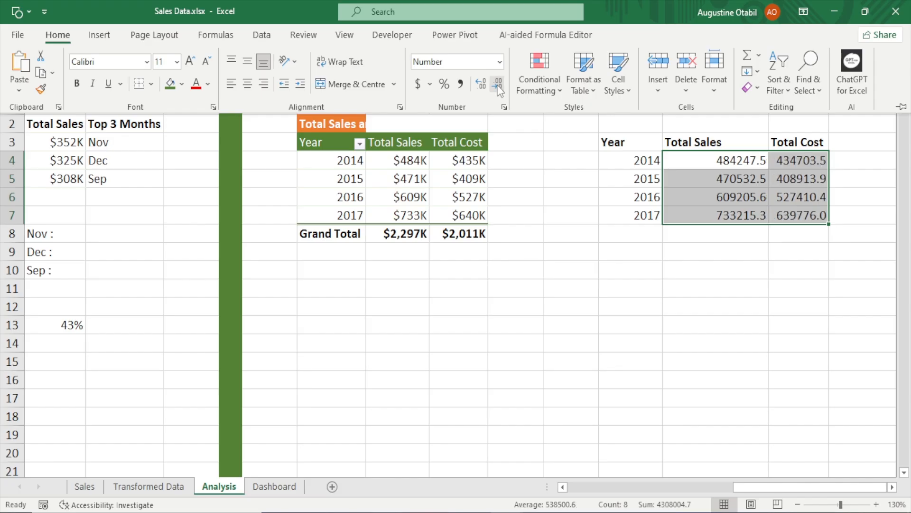
{"action": "left_click", "coordinate": [498, 86]}
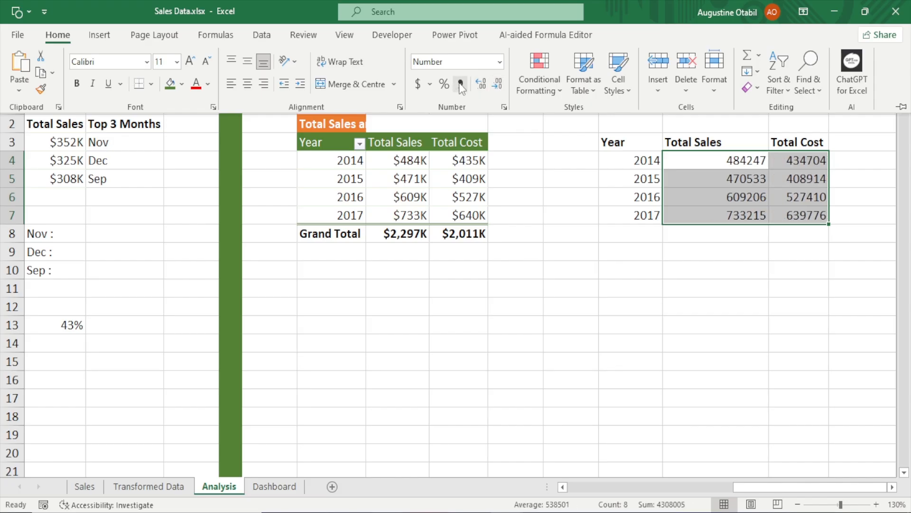
{"action": "left_click", "coordinate": [460, 84]}
{"action": "left_click", "coordinate": [497, 84]}
{"action": "left_click", "coordinate": [497, 84]}
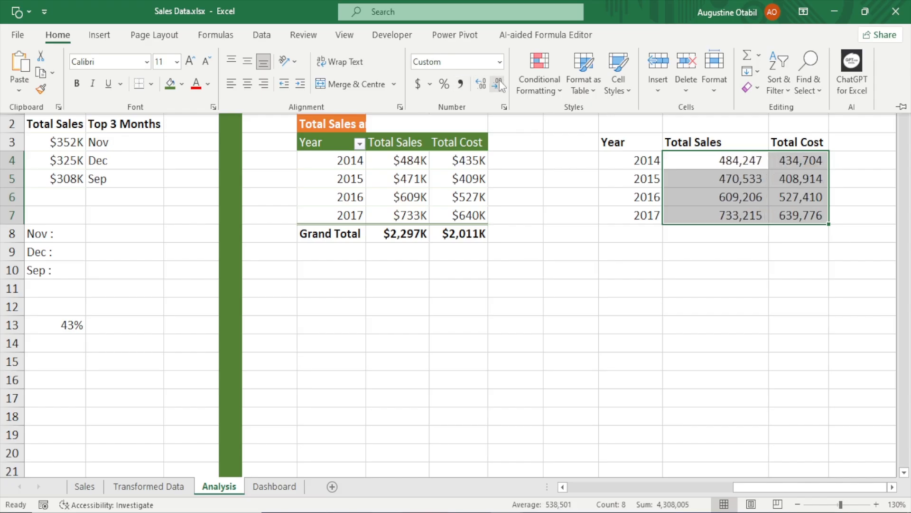
Narrow column AA to fit the Total Sales values
{"action": "left_click", "coordinate": [707, 286]}
{"action": "left_click", "coordinate": [695, 258]}
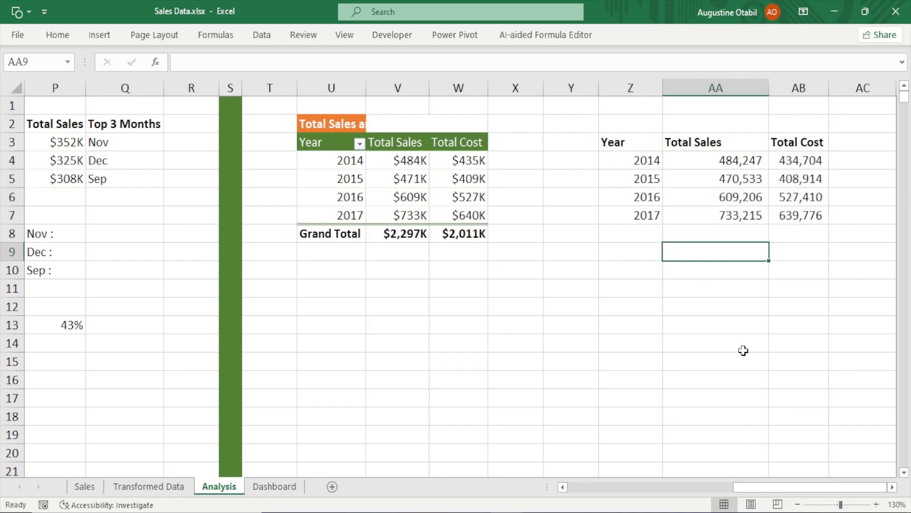
{"action": "left_click", "coordinate": [893, 487]}
{"action": "left_click", "coordinate": [892, 487]}
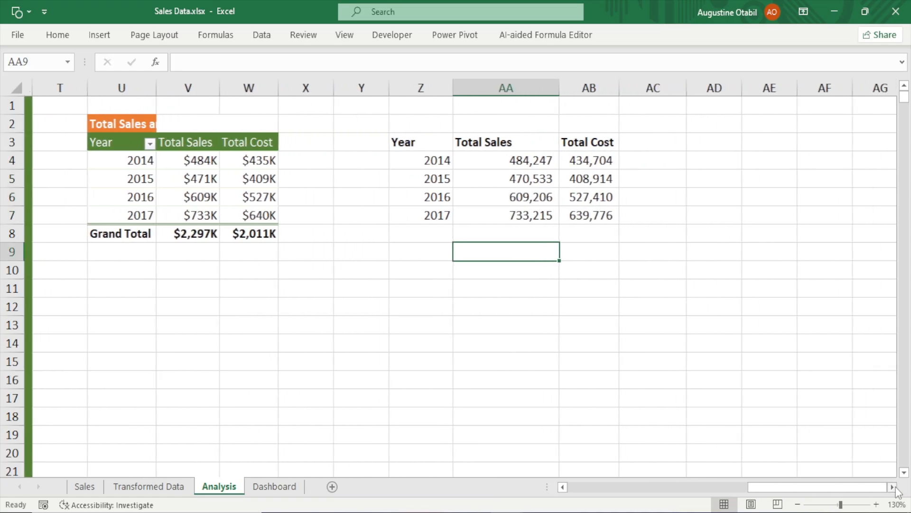
{"action": "left_click", "coordinate": [893, 487]}
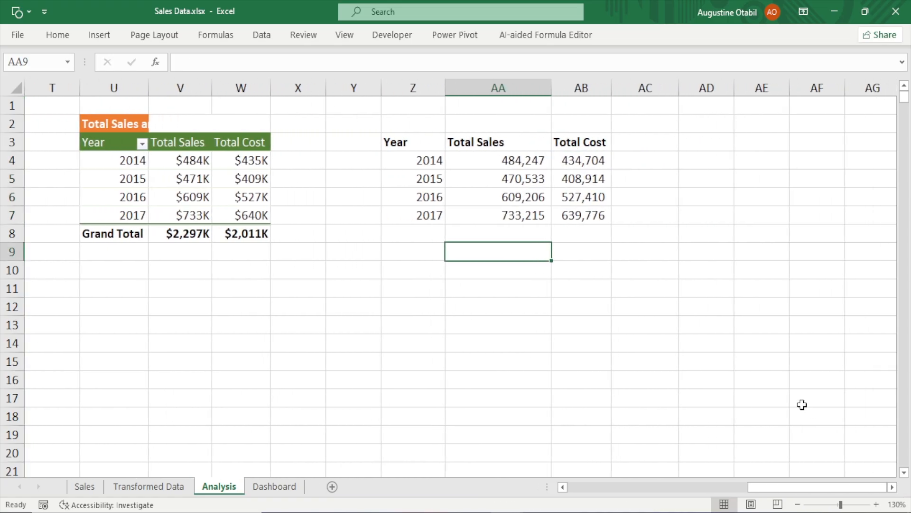
{"action": "left_click_drag", "start_coordinate": [551, 87], "coordinate": [514, 88]}
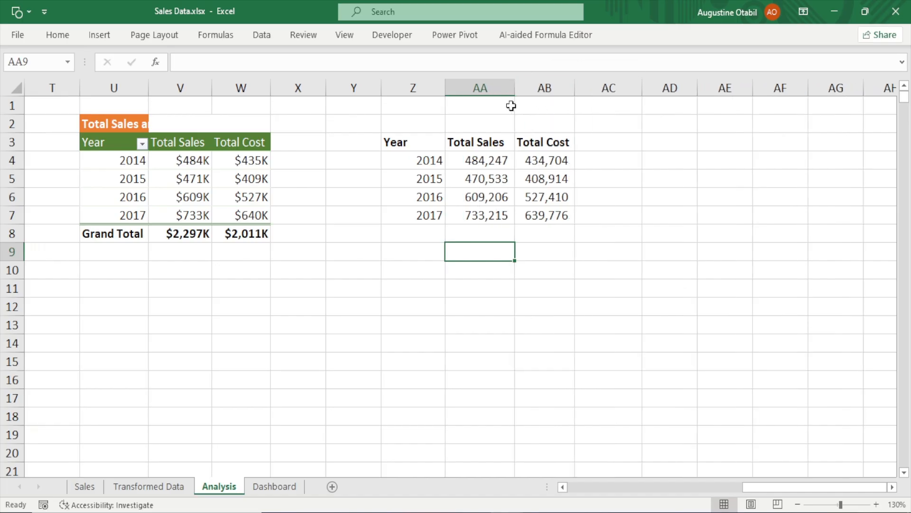
{"action": "left_click", "coordinate": [503, 90]}
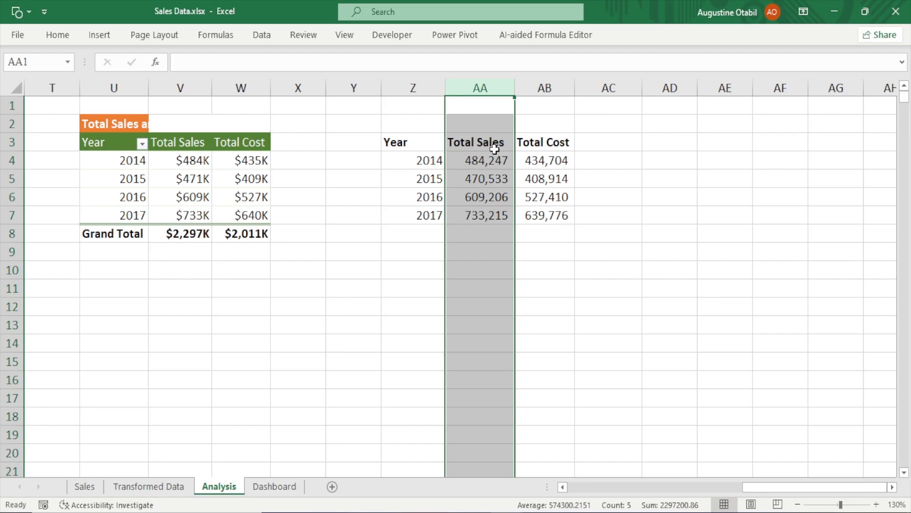
{"action": "left_click", "coordinate": [543, 83]}
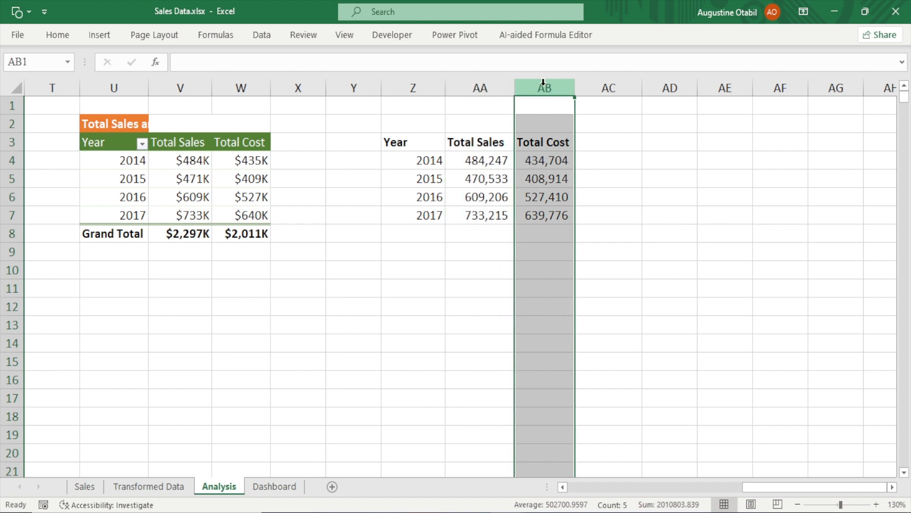
{"action": "left_click", "coordinate": [488, 87]}
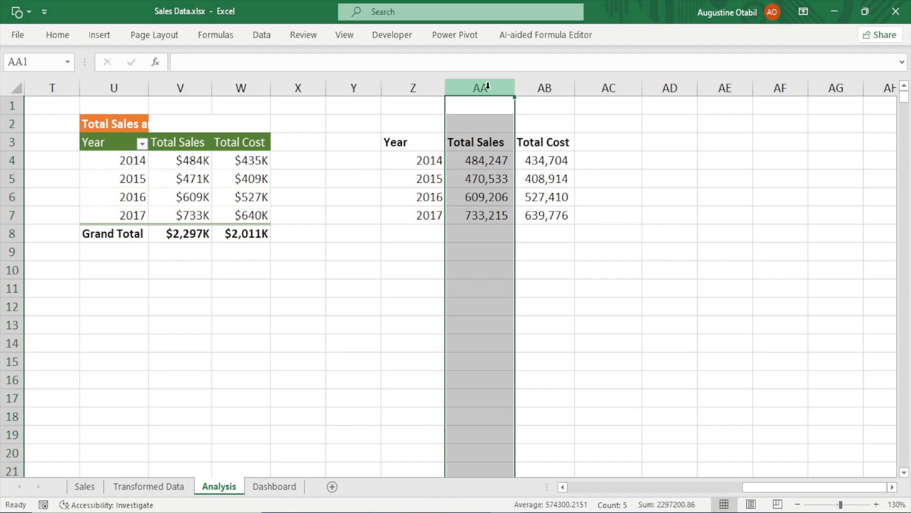
{"action": "key", "text": "ctrl+shift+plus"}
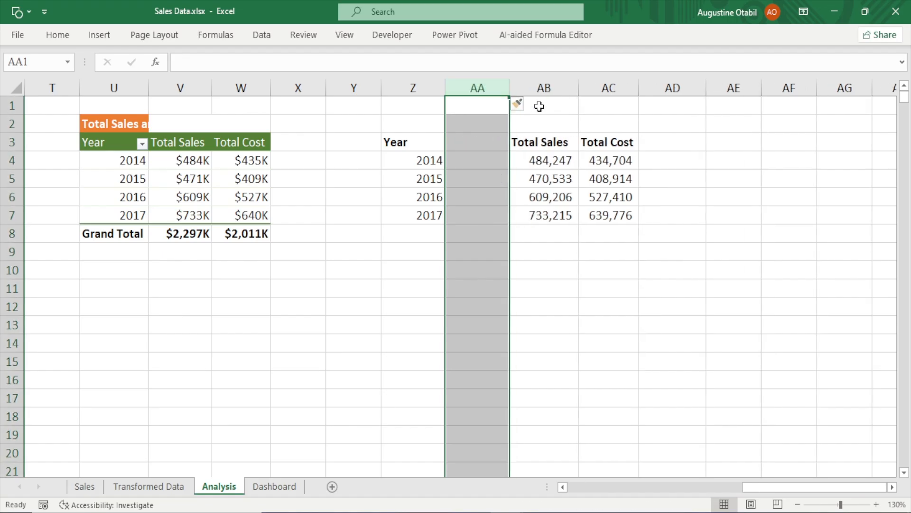
{"action": "right_click", "coordinate": [494, 86]}
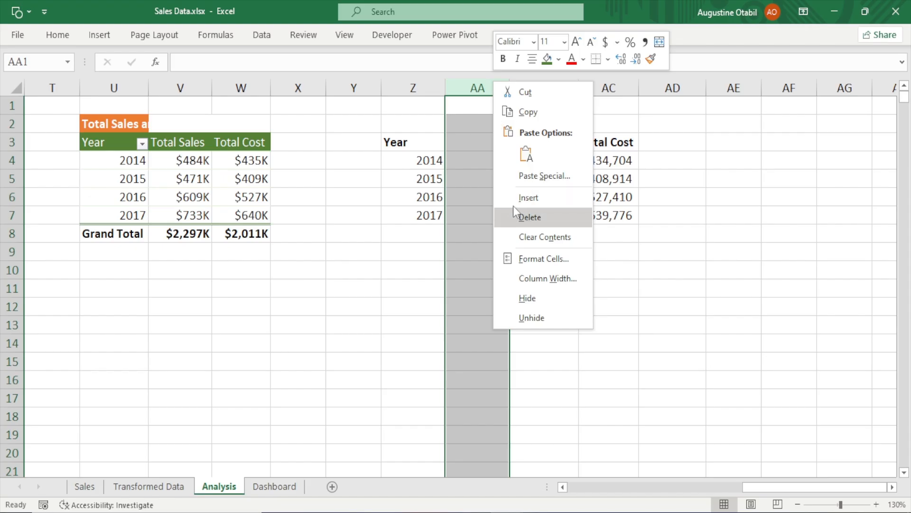
{"action": "left_click", "coordinate": [527, 216]}
Insert a new column before Total Cost and title it Sales Growth Rate in AB3
{"action": "left_click", "coordinate": [545, 85]}
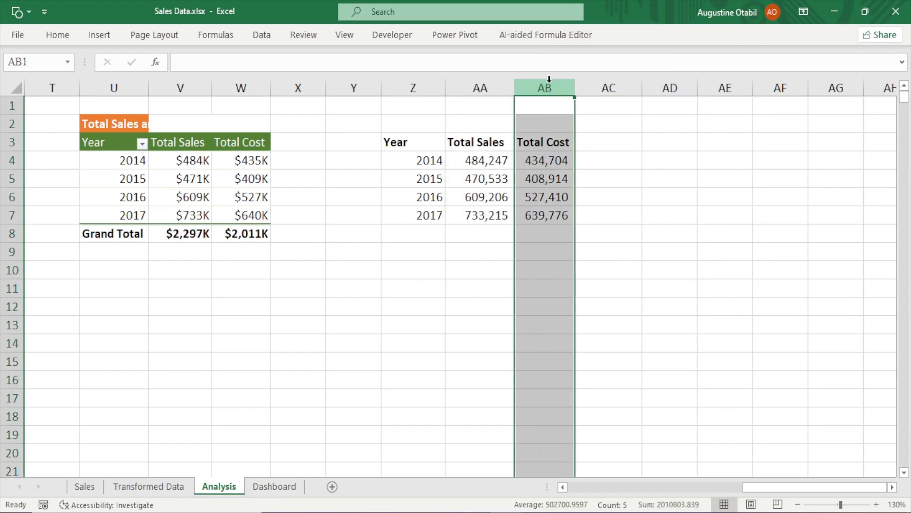
{"action": "key", "text": "ctrl+shift+plus"}
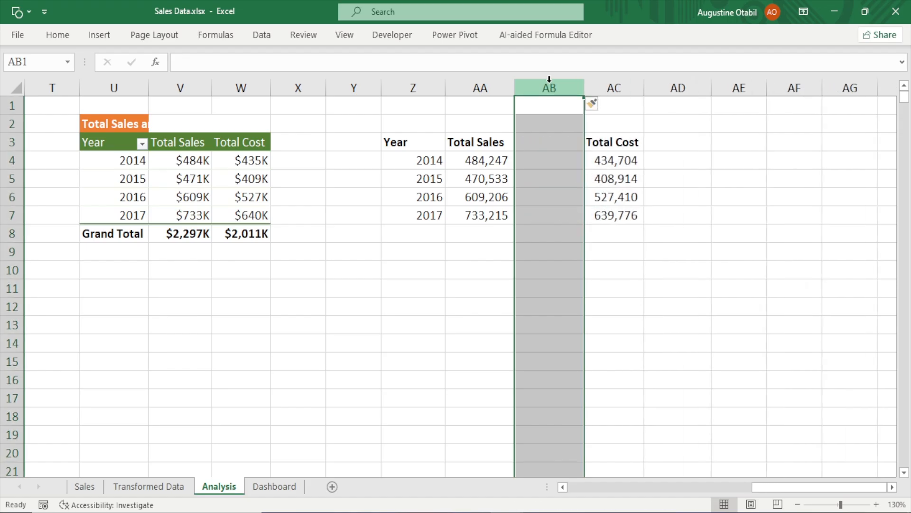
{"action": "left_click", "coordinate": [534, 145]}
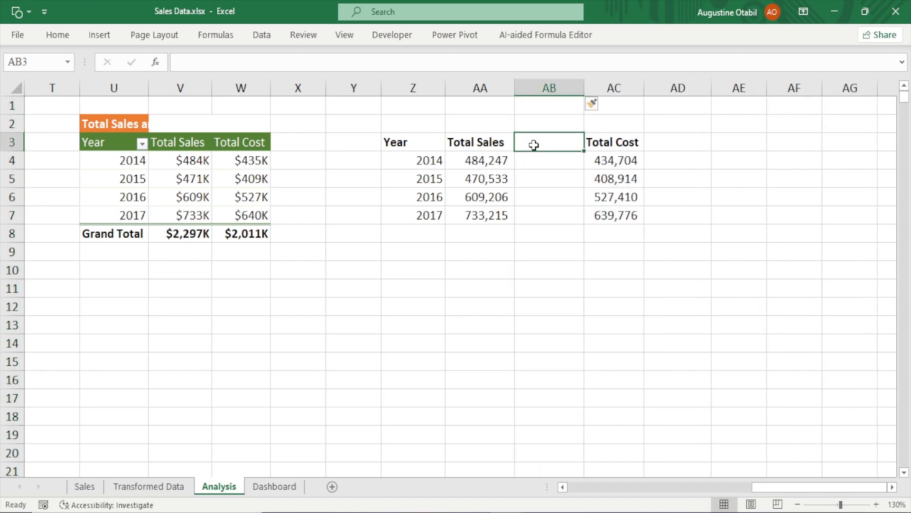
{"action": "type", "text": "Sales "}
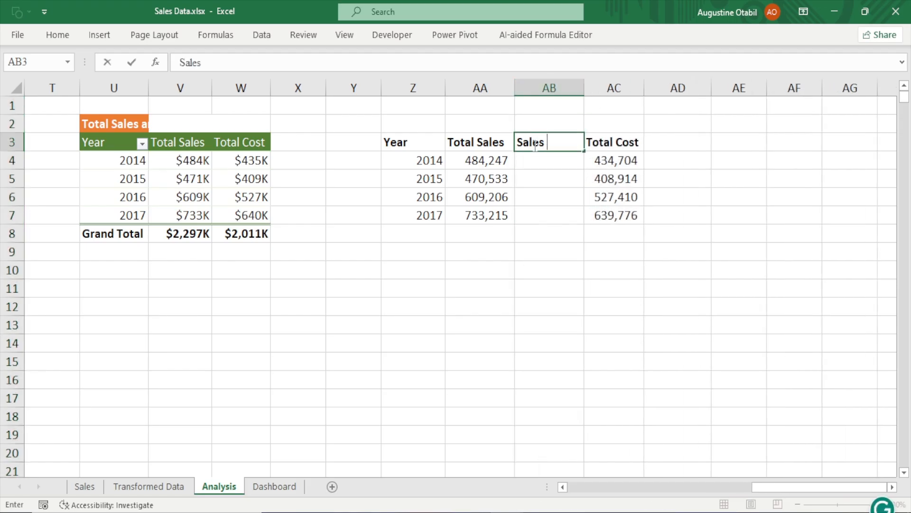
{"action": "type", "text": "Growth Rate"}
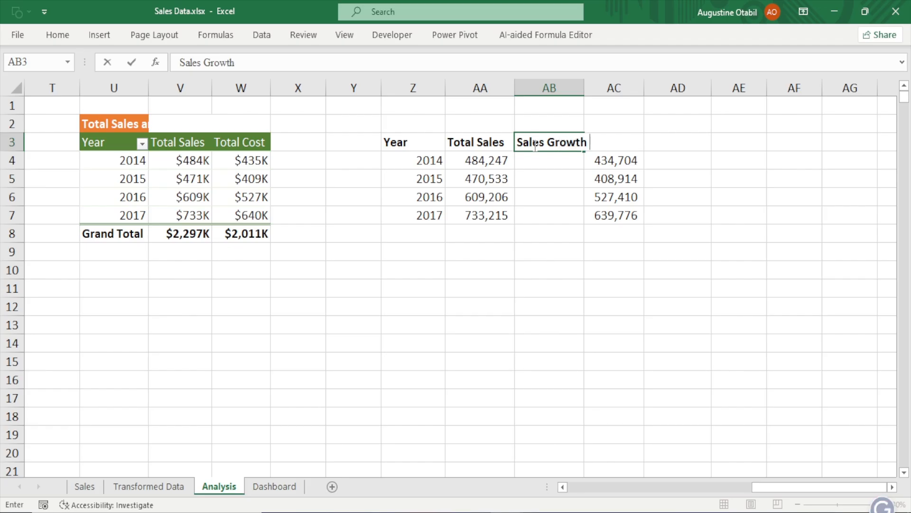
Add the header YoY change in AD3 and autofit the Sales Growth Rate column width
{"action": "left_click", "coordinate": [673, 142]}
{"action": "type", "text": "Y"}
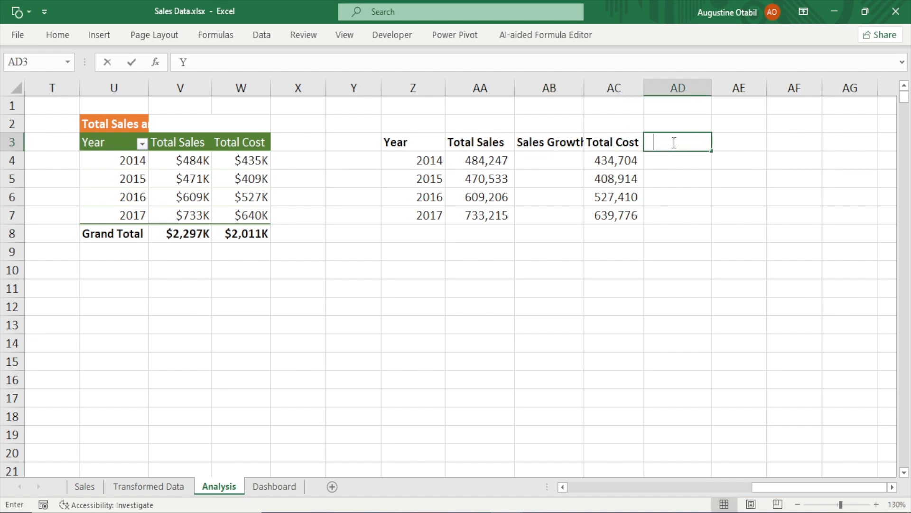
{"action": "type", "text": "oY change"}
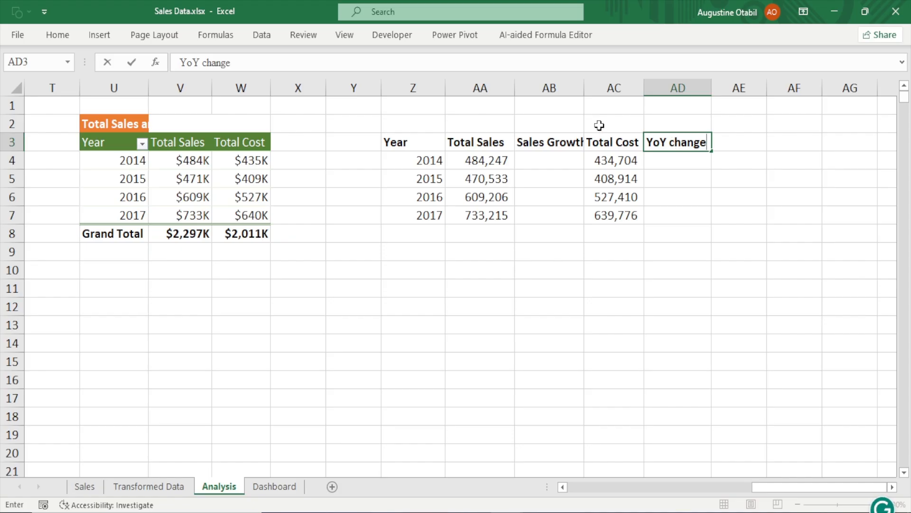
{"action": "left_click", "coordinate": [585, 86]}
{"action": "double_click", "coordinate": [584, 86]}
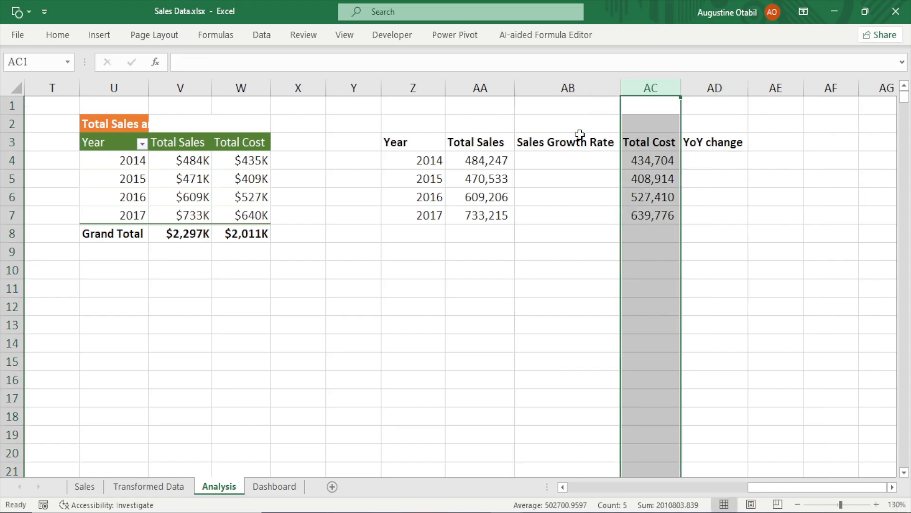
In AB5, enter the sales growth formula =(AA5-AA4)/AA5
{"action": "left_click", "coordinate": [567, 181]}
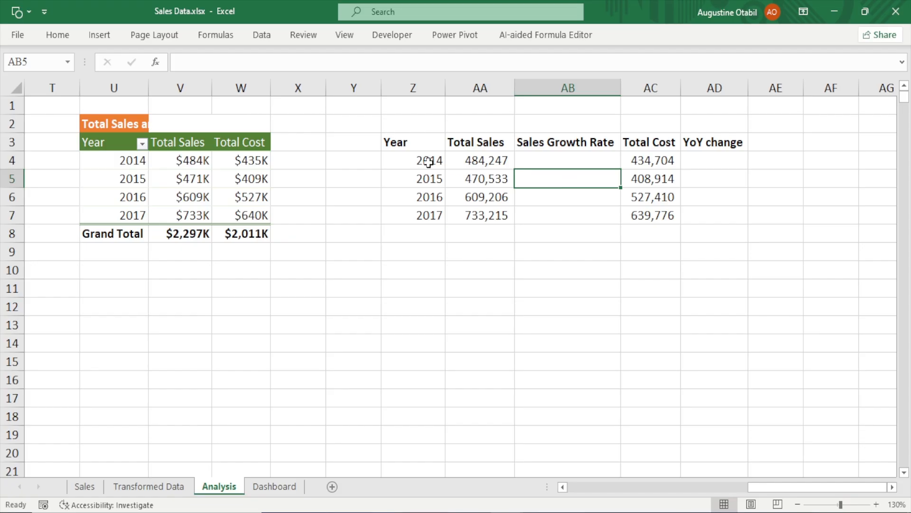
{"action": "left_click", "coordinate": [545, 158]}
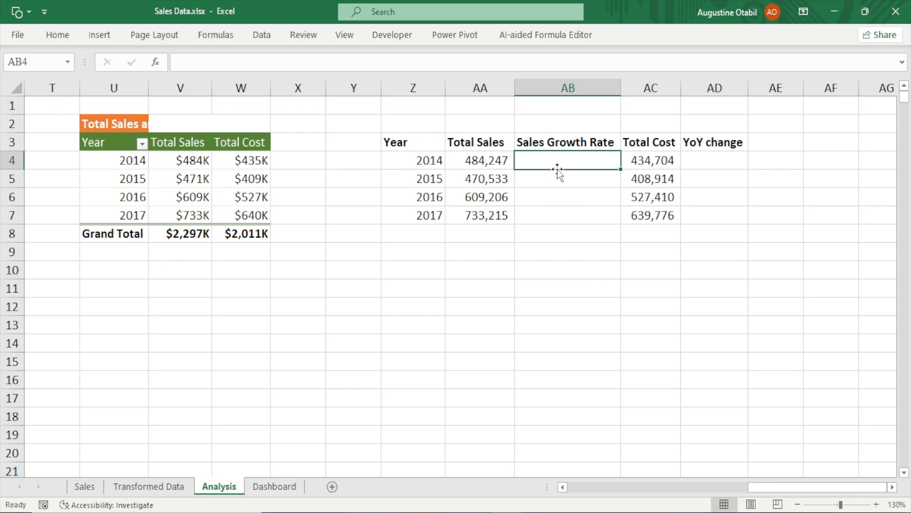
{"action": "left_click", "coordinate": [567, 183]}
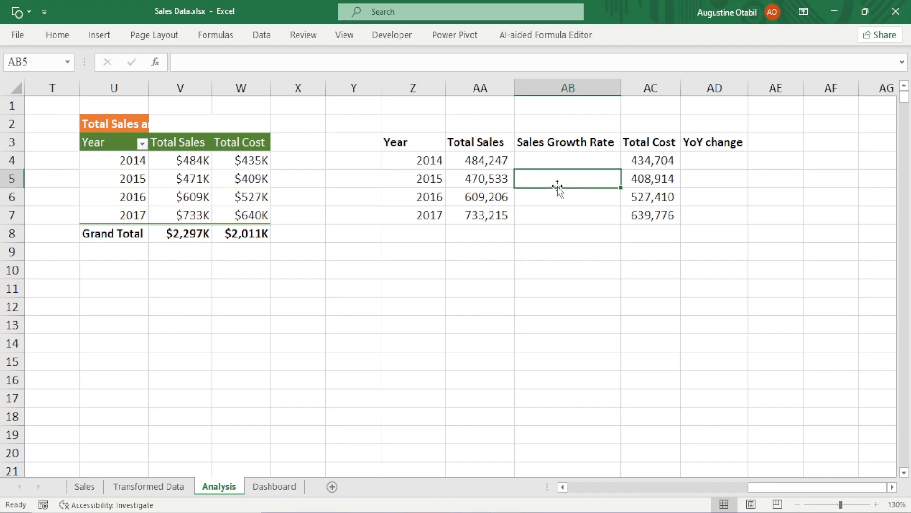
{"action": "type", "text": "=("}
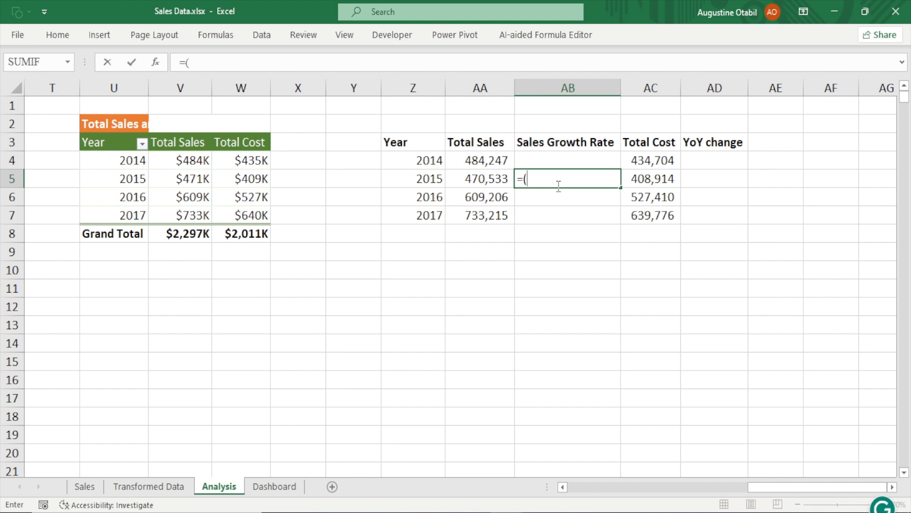
{"action": "left_click", "coordinate": [488, 180]}
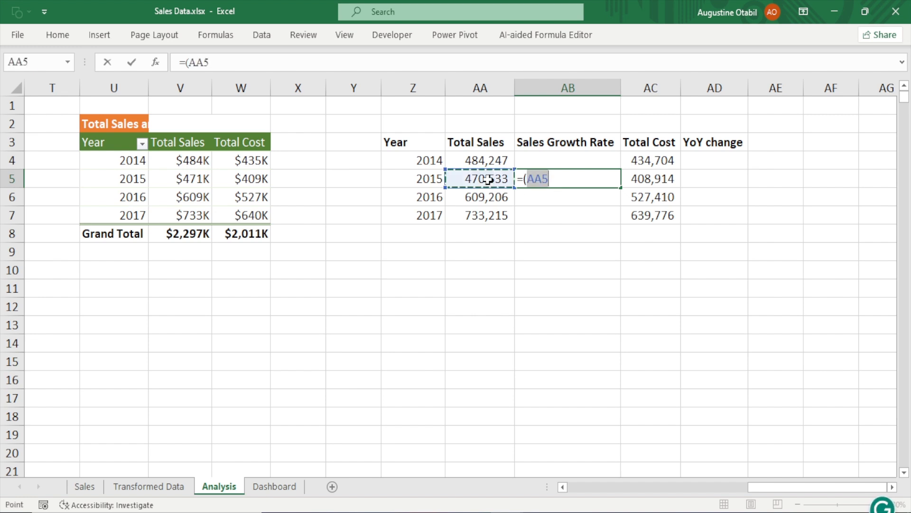
{"action": "type", "text": "-"}
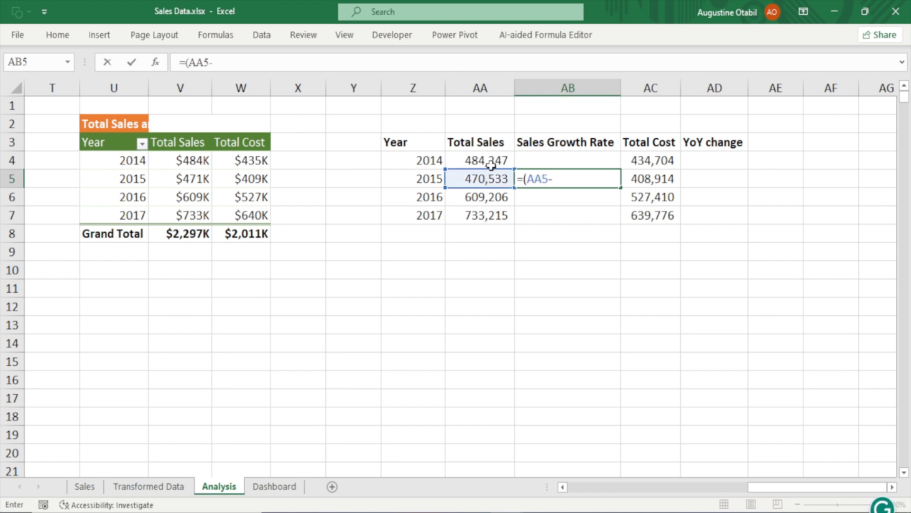
{"action": "left_click", "coordinate": [494, 158]}
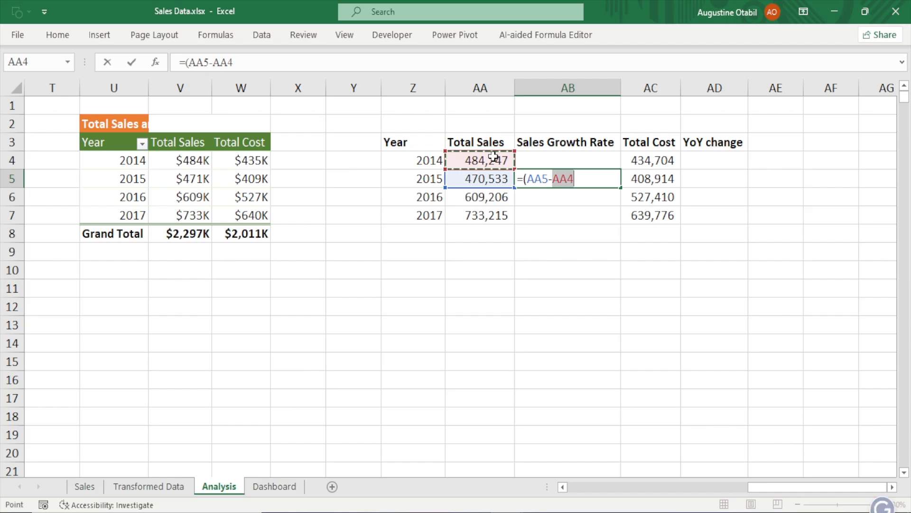
{"action": "type", "text": ")"}
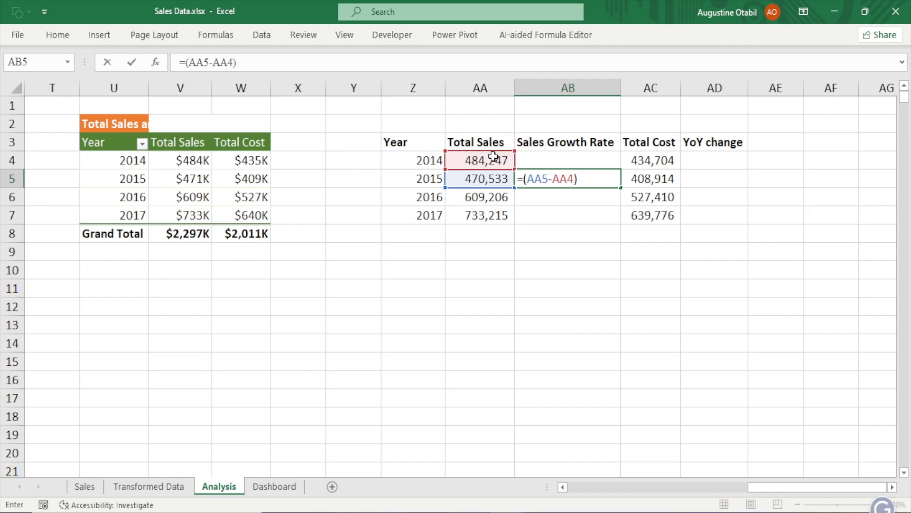
{"action": "type", "text": "/"}
{"action": "left_click", "coordinate": [491, 179]}
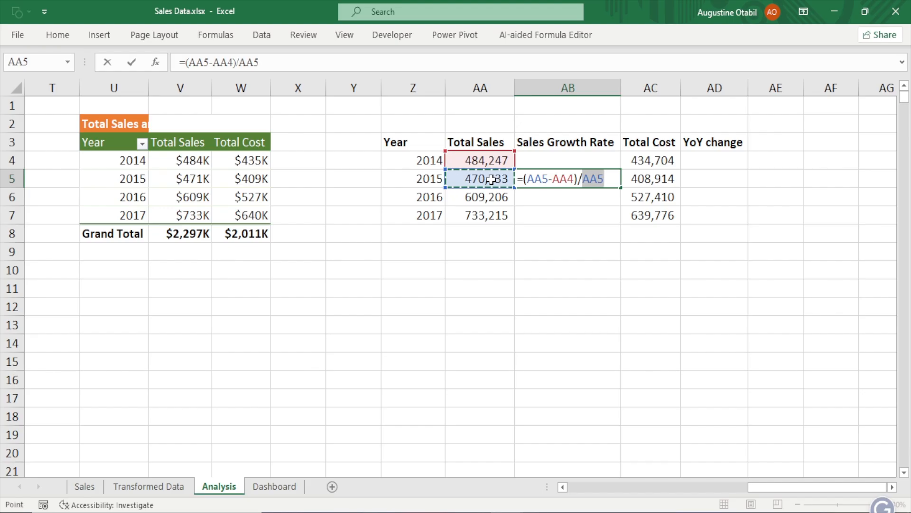
{"action": "key", "text": "Return"}
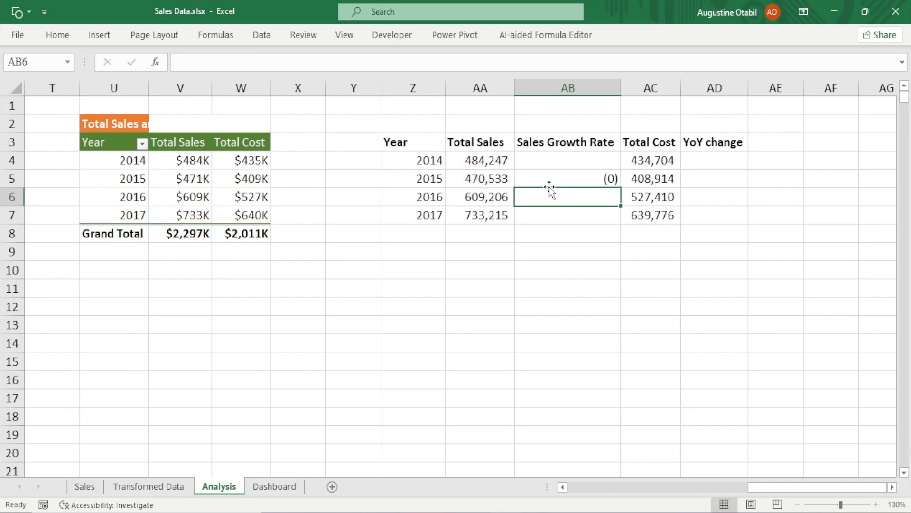
Format the Sales Growth Rate cells AB4:AB7 and YoY change cells AD4:AD7 as percentages
{"action": "left_click", "coordinate": [577, 180]}
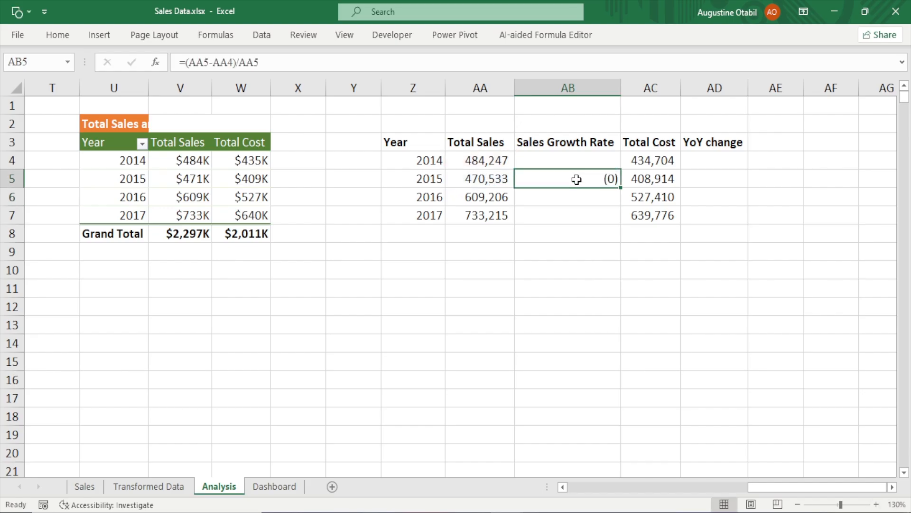
{"action": "left_click_drag", "start_coordinate": [578, 160], "coordinate": [579, 215]}
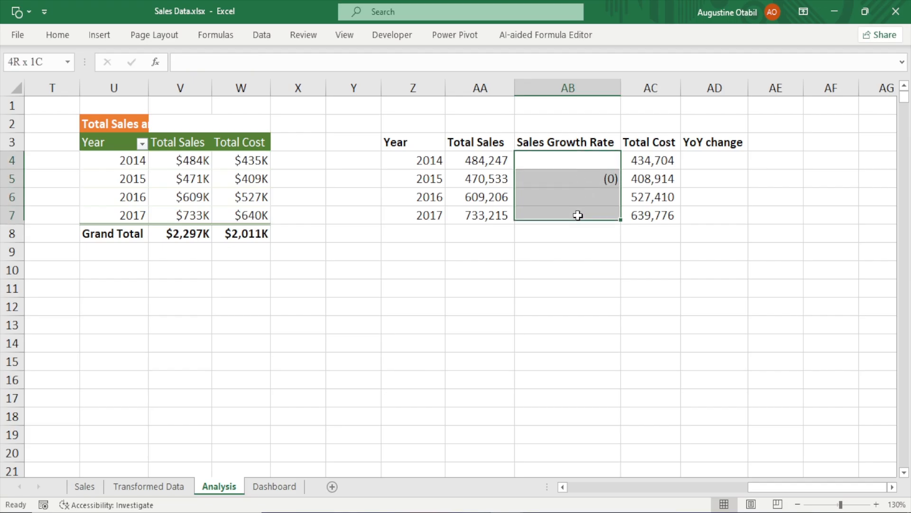
{"action": "left_click", "coordinate": [720, 163], "text": "ctrl"}
{"action": "mouse_move", "coordinate": [720, 165]}
{"action": "left_mouse_down"}
{"action": "mouse_move", "coordinate": [718, 210]}
{"action": "mouse_move", "coordinate": [700, 214]}
{"action": "left_mouse_up"}
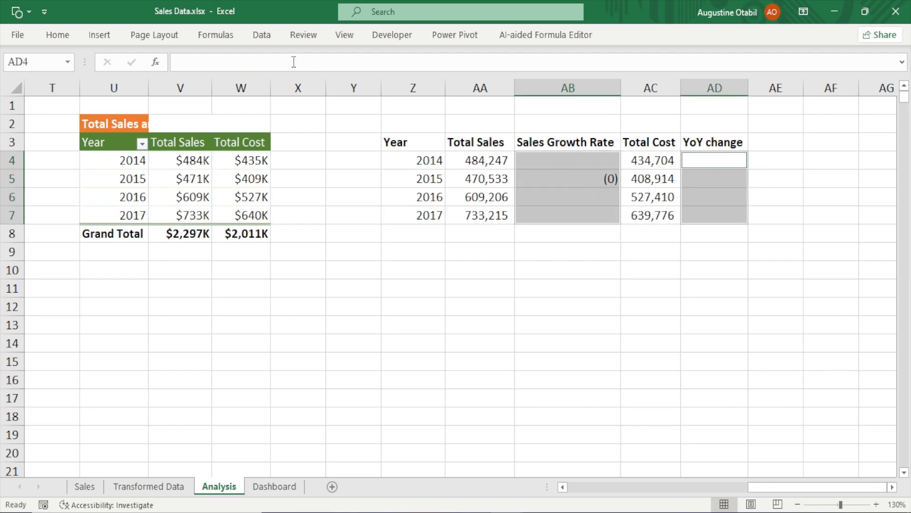
{"action": "left_click", "coordinate": [56, 35]}
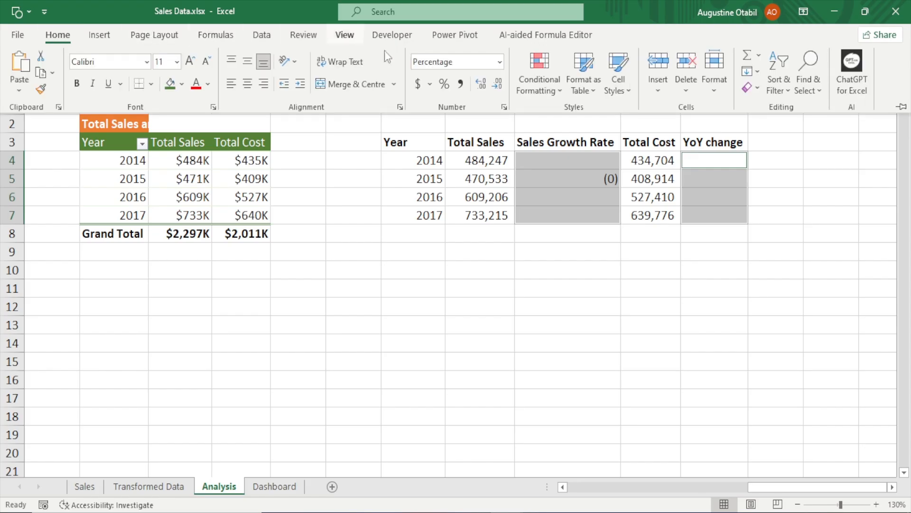
{"action": "left_click", "coordinate": [449, 91]}
{"action": "left_click", "coordinate": [599, 209]}
{"action": "left_click", "coordinate": [607, 179]}
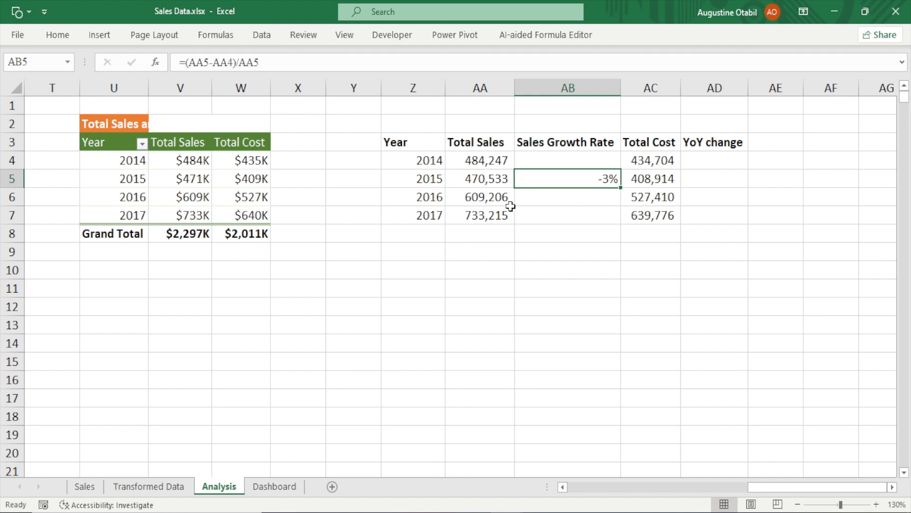
{"action": "left_click", "coordinate": [437, 179]}
{"action": "left_click_drag", "start_coordinate": [491, 160], "coordinate": [486, 177]}
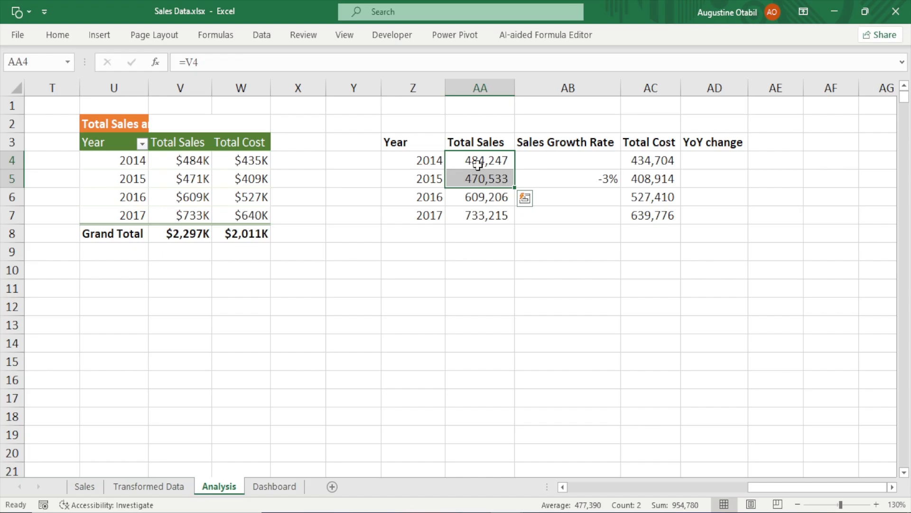
{"action": "left_click", "coordinate": [477, 162]}
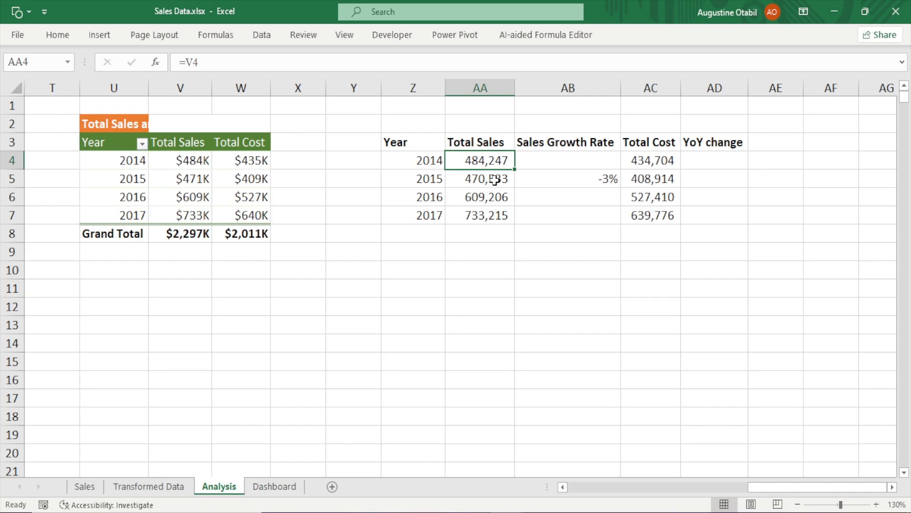
{"action": "left_click", "coordinate": [597, 182]}
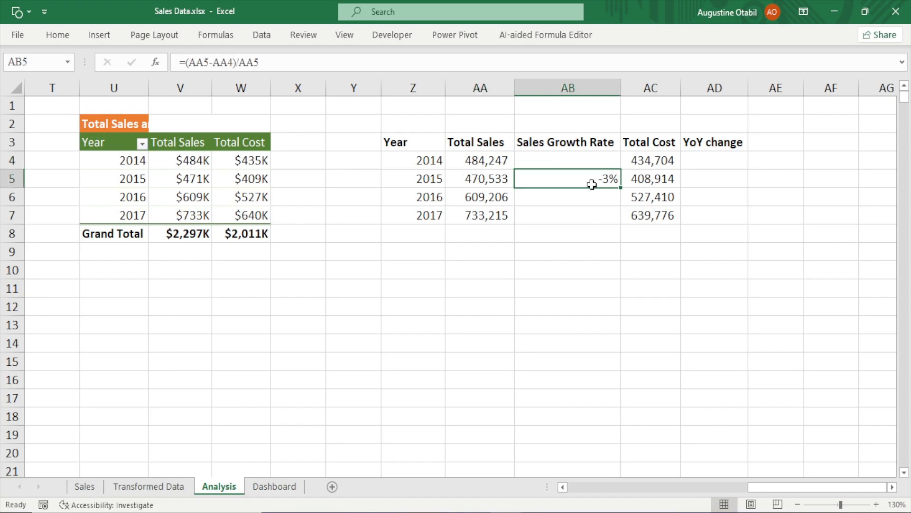
{"action": "left_click", "coordinate": [399, 325]}
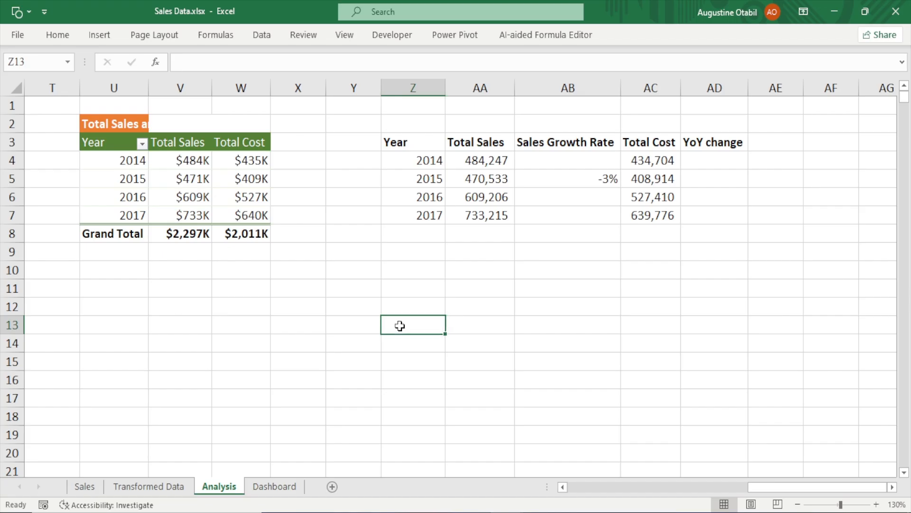
{"action": "type", "text": "=("}
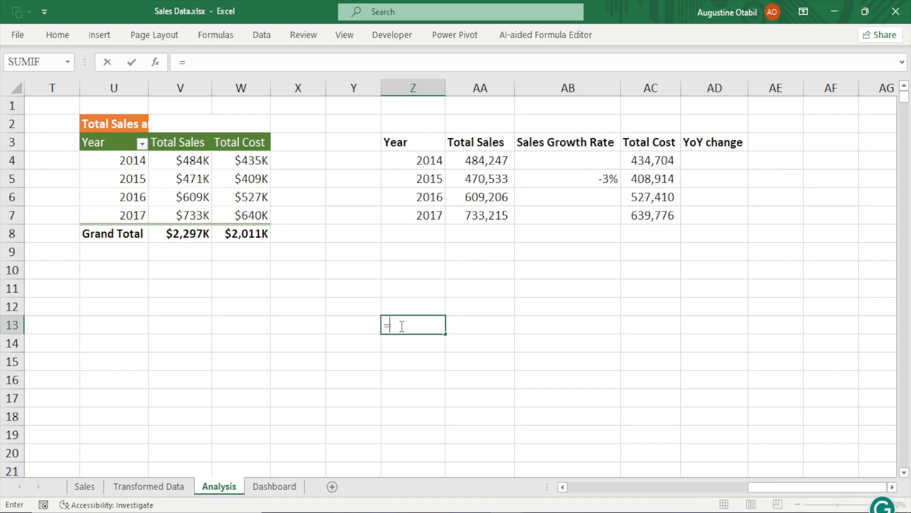
{"action": "left_click", "coordinate": [497, 176]}
{"action": "type", "text": "-"}
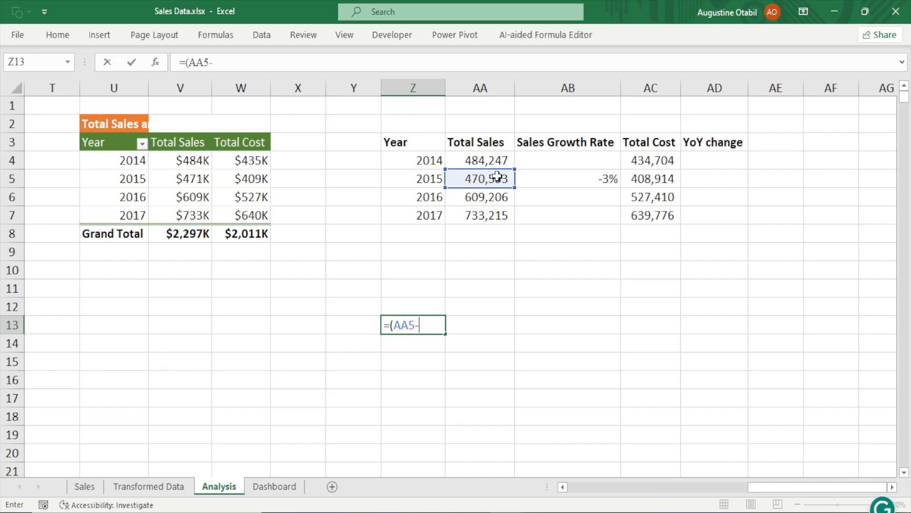
{"action": "left_click", "coordinate": [489, 161]}
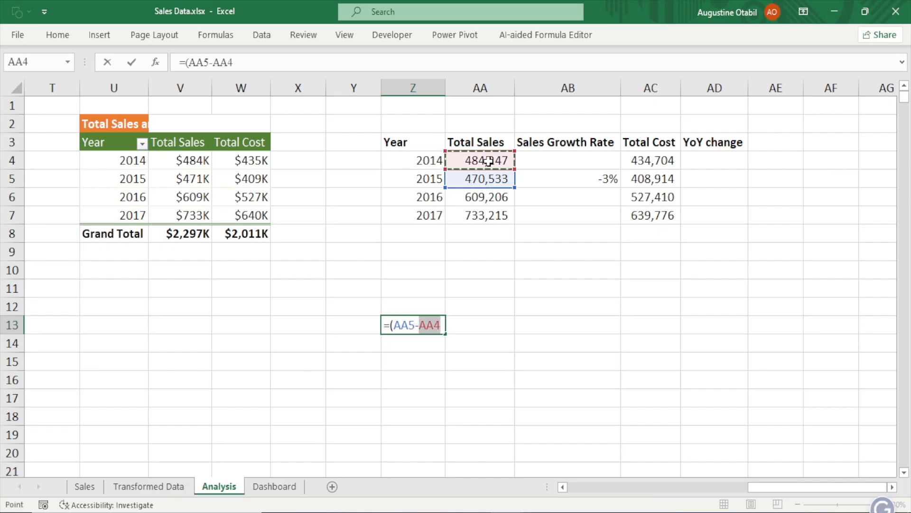
{"action": "key", "text": "Escape"}
Fill the sales growth formula from AB5 down to AB7
{"action": "left_click", "coordinate": [564, 196]}
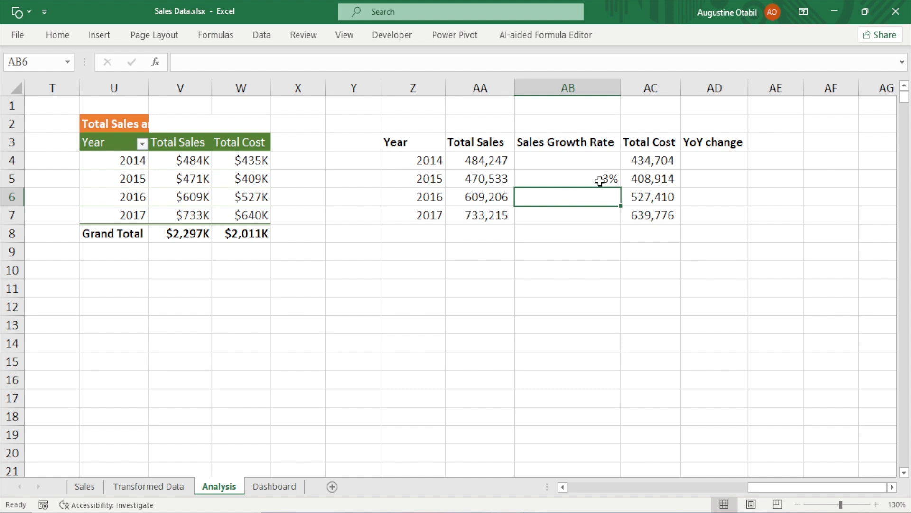
{"action": "left_click", "coordinate": [602, 178]}
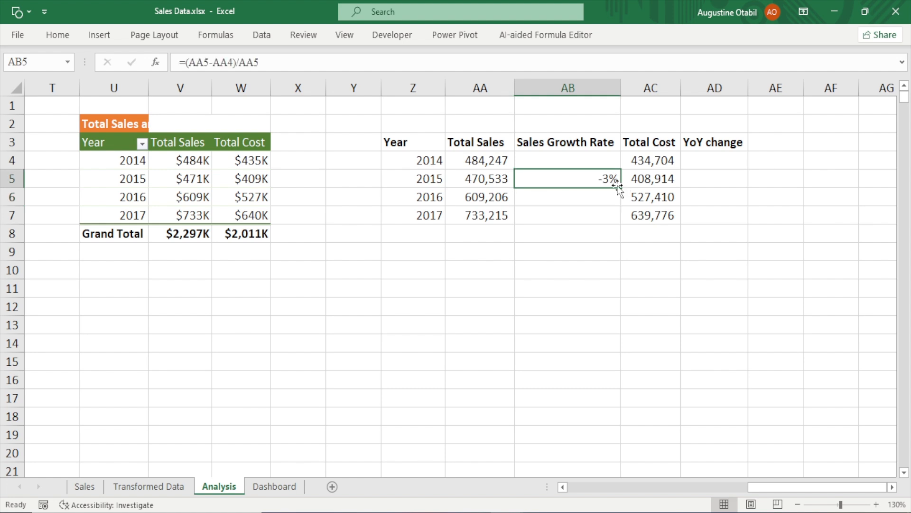
{"action": "left_click_drag", "start_coordinate": [621, 189], "coordinate": [624, 223]}
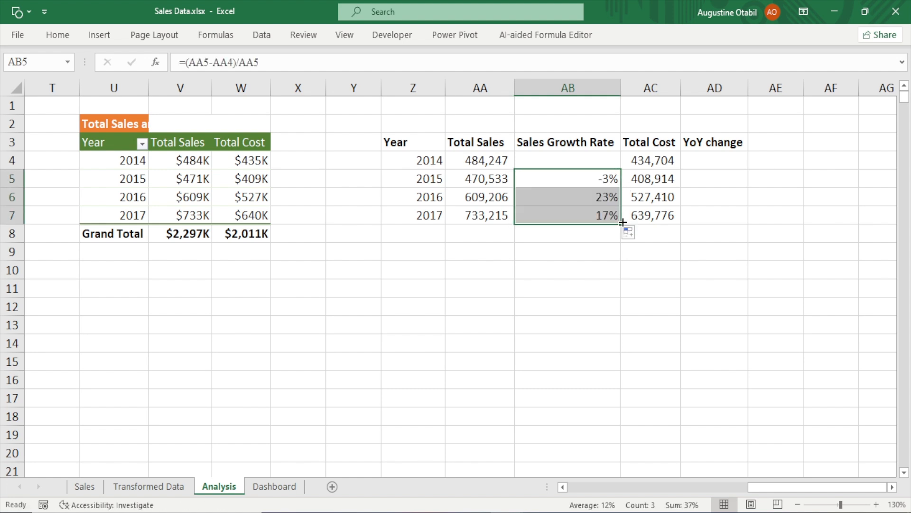
{"action": "left_click", "coordinate": [603, 196]}
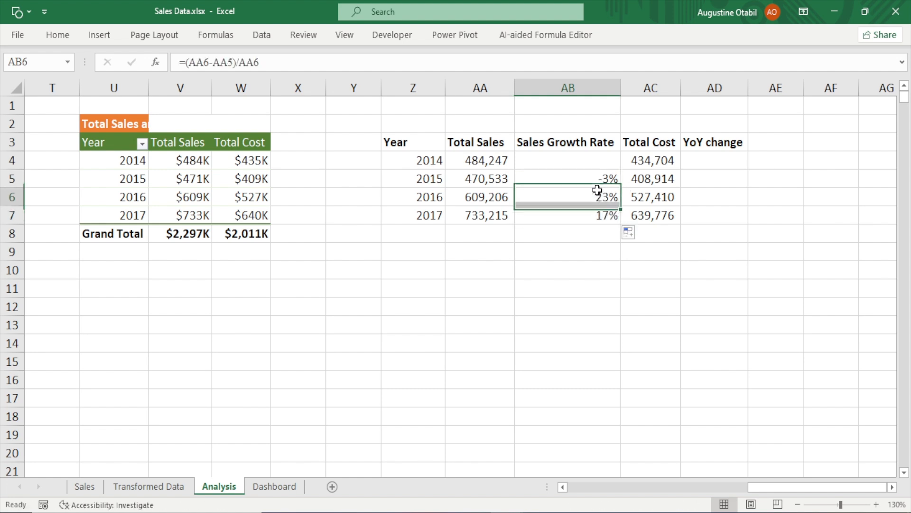
In AD5, enter the YoY cost change formula =(AC5-AC4)/AC5 and fill it down to AD7
{"action": "left_click", "coordinate": [729, 183]}
{"action": "type", "text": "="}
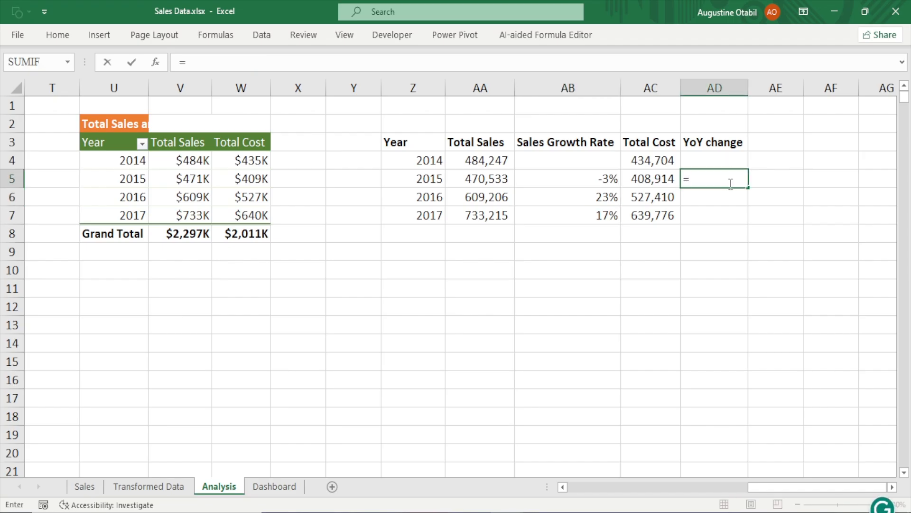
{"action": "type", "text": "9"}
{"action": "key", "text": "BackSpace"}
{"action": "type", "text": "("}
{"action": "left_click", "coordinate": [649, 181]}
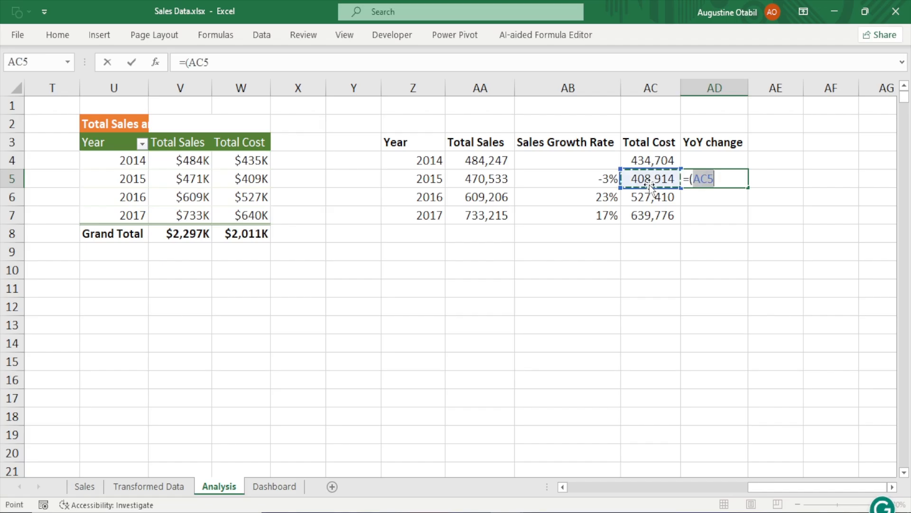
{"action": "type", "text": "-"}
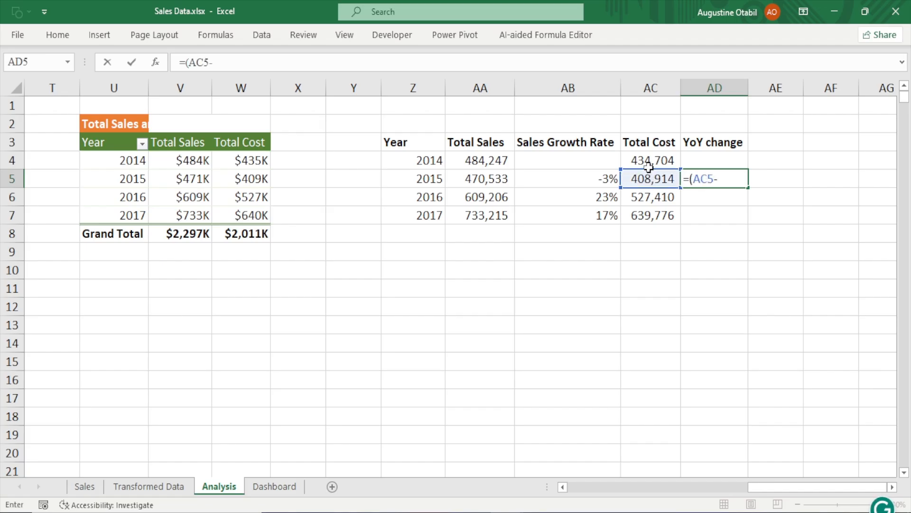
{"action": "left_click", "coordinate": [651, 162]}
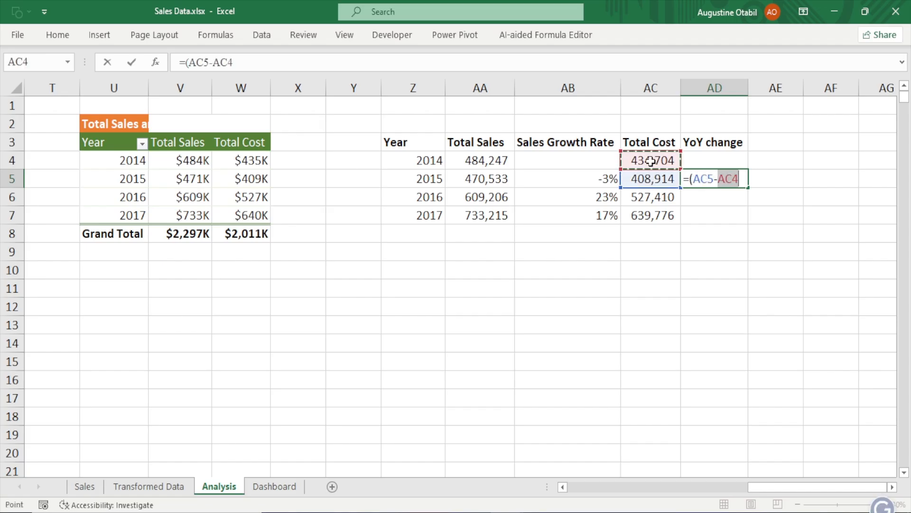
{"action": "type", "text": ")"}
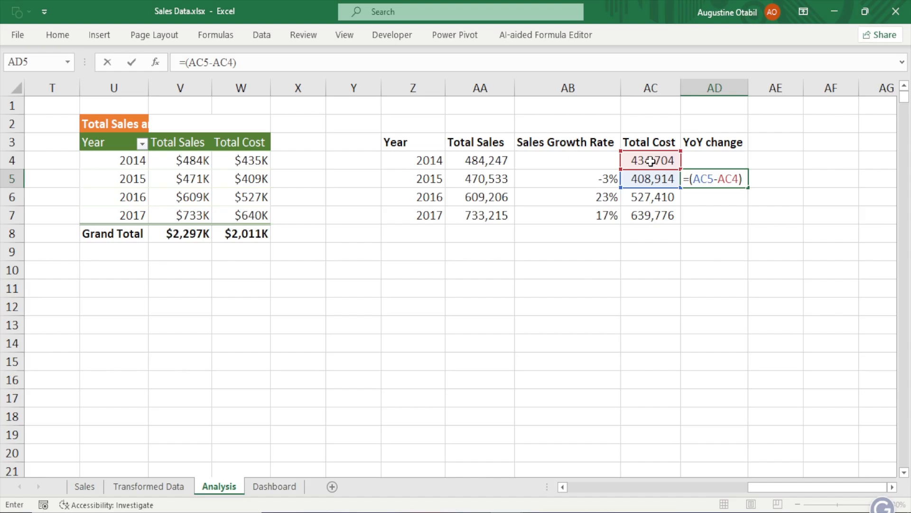
{"action": "type", "text": "/"}
{"action": "left_click", "coordinate": [657, 181]}
{"action": "key", "text": "Return"}
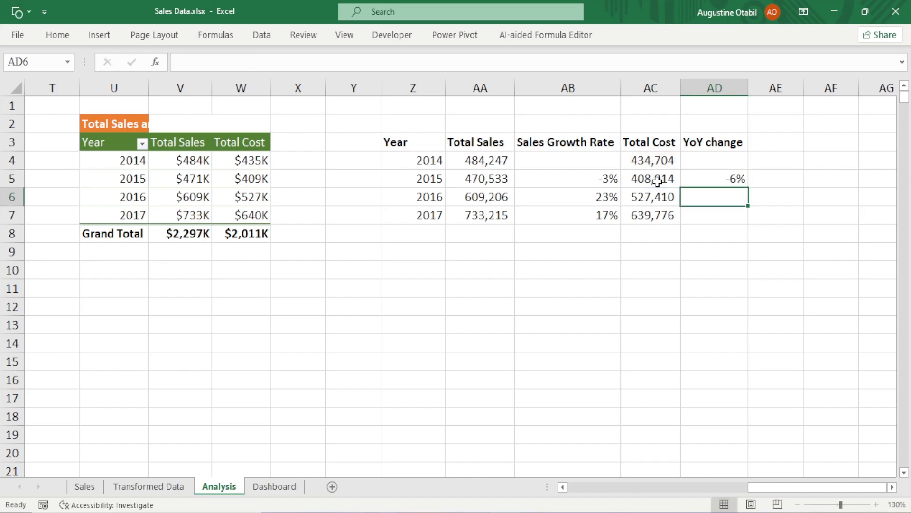
{"action": "left_click", "coordinate": [713, 182]}
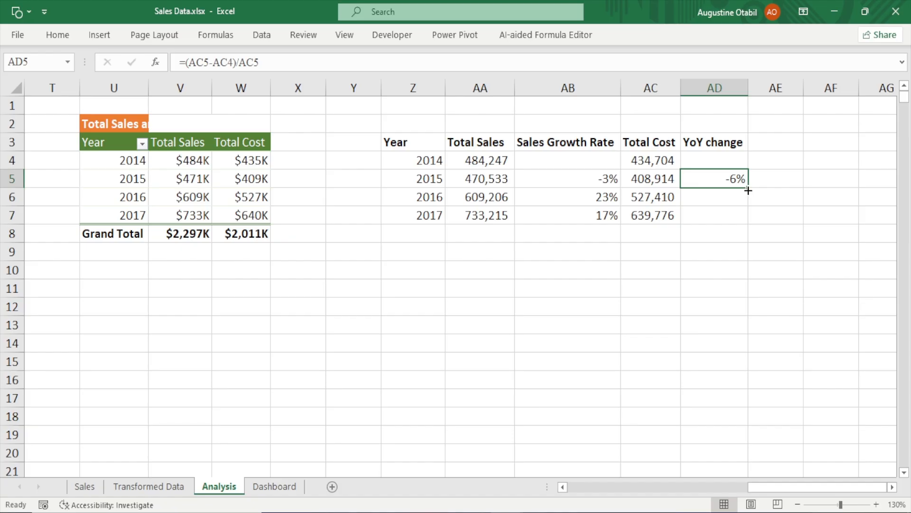
{"action": "left_click_drag", "start_coordinate": [748, 187], "coordinate": [751, 220]}
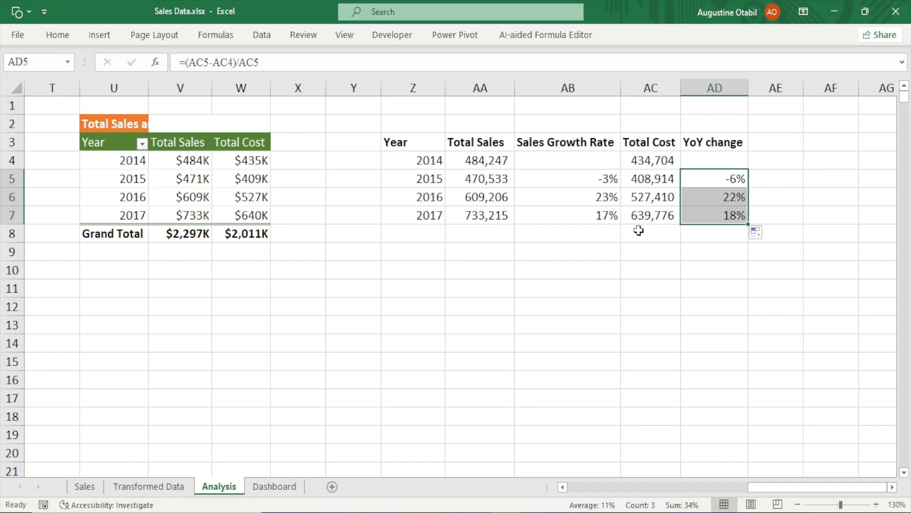
Inspect the Year, Total Sales and Sales Growth Rate cells and formulas for each year
{"action": "left_click", "coordinate": [472, 160]}
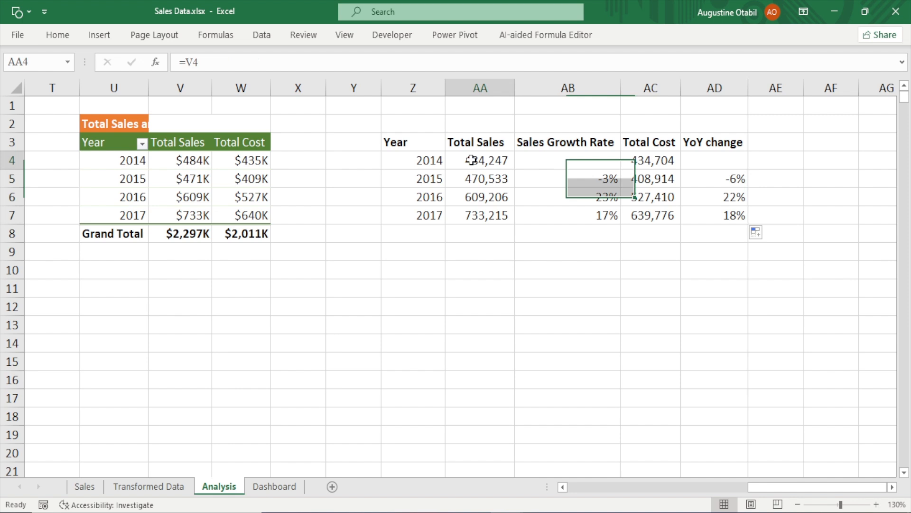
{"action": "left_click", "coordinate": [503, 181]}
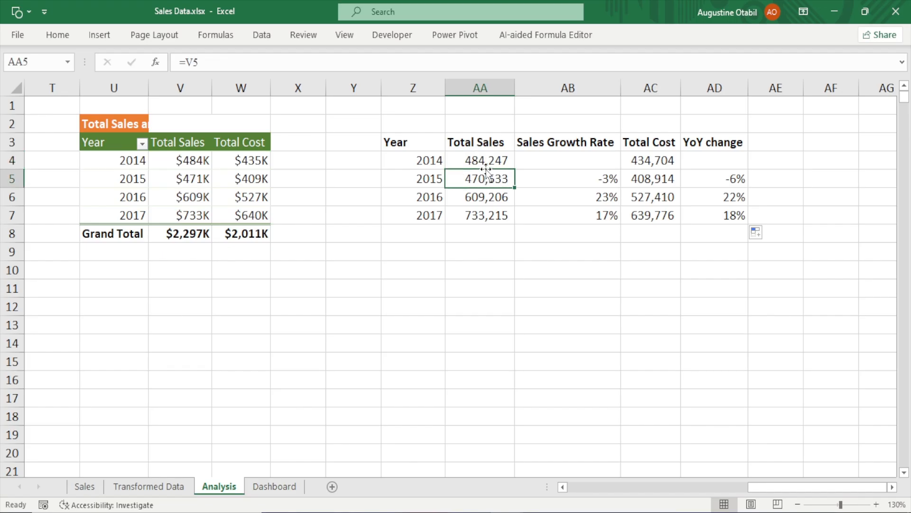
{"action": "left_click", "coordinate": [608, 181]}
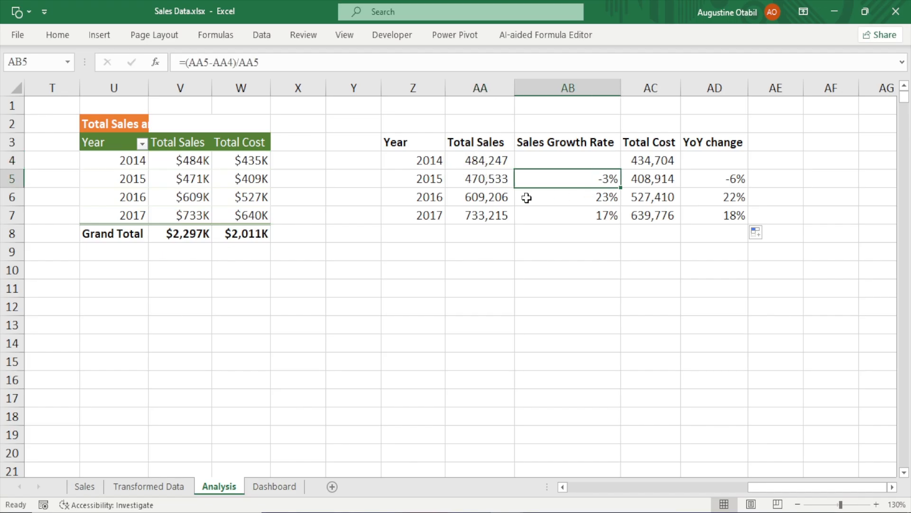
{"action": "left_click", "coordinate": [429, 178]}
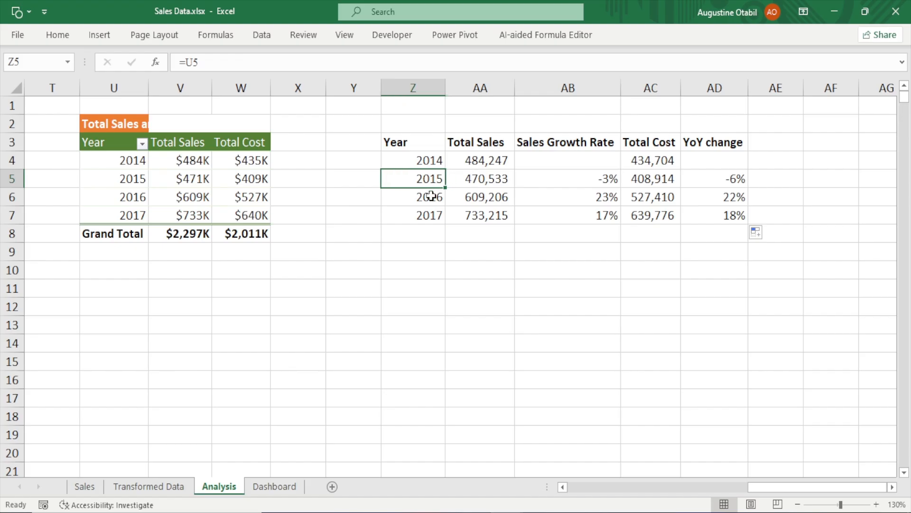
{"action": "left_click", "coordinate": [430, 197]}
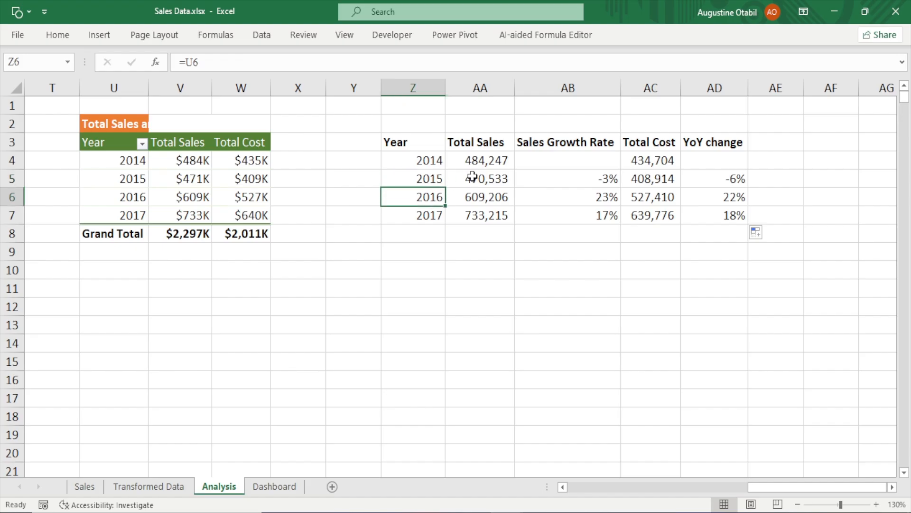
{"action": "left_click_drag", "start_coordinate": [473, 176], "coordinate": [480, 197]}
{"action": "left_click", "coordinate": [473, 179]}
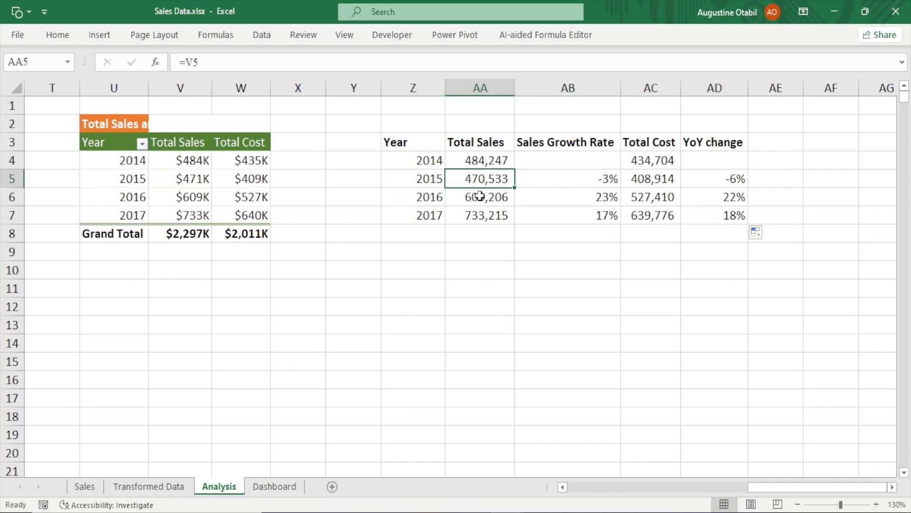
{"action": "left_click", "coordinate": [478, 197]}
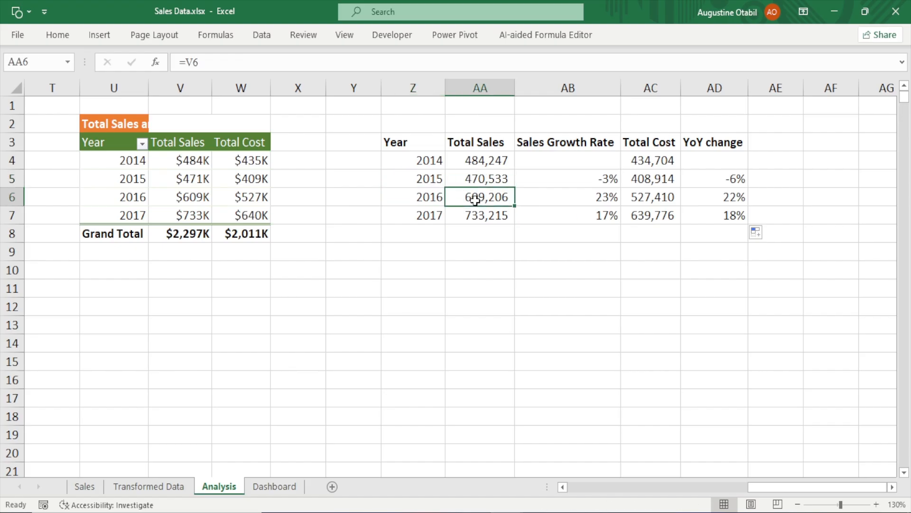
{"action": "left_click", "coordinate": [613, 196]}
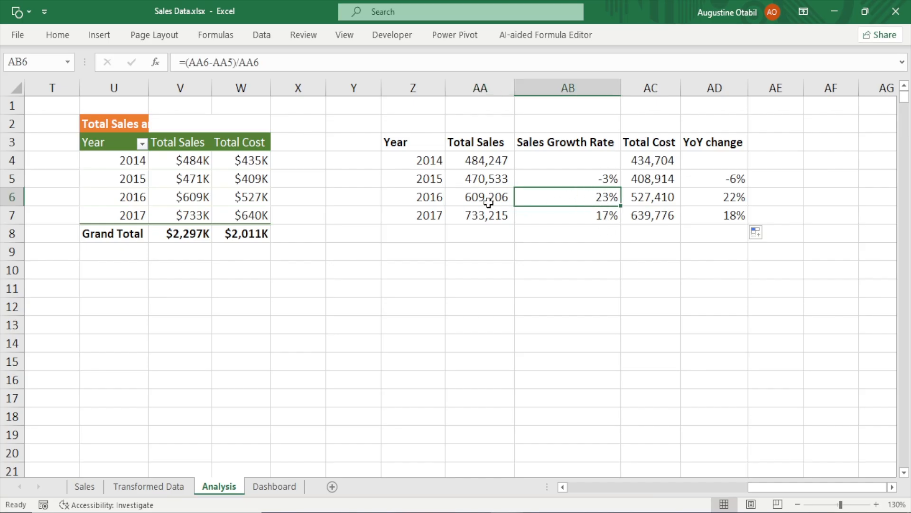
{"action": "mouse_move", "coordinate": [472, 199]}
{"action": "left_mouse_down"}
{"action": "mouse_move", "coordinate": [478, 211]}
{"action": "mouse_move", "coordinate": [479, 197]}
{"action": "left_mouse_up"}
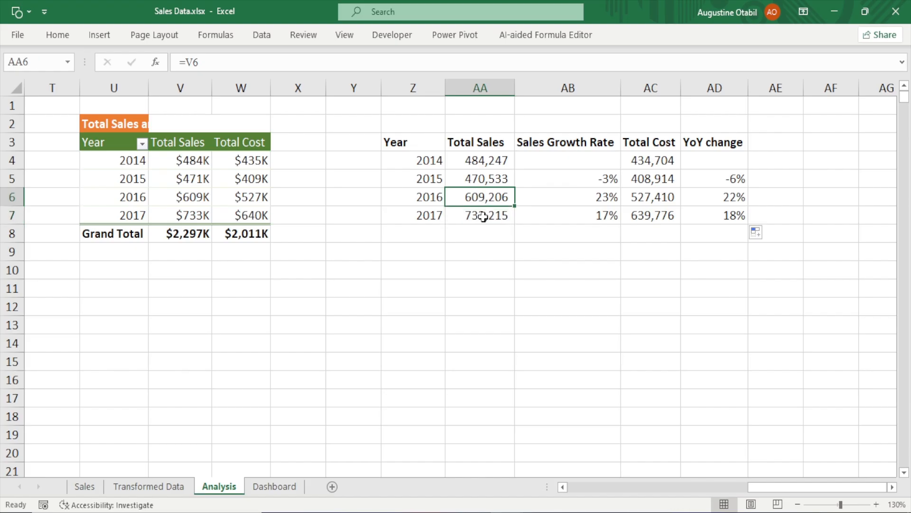
{"action": "left_click", "coordinate": [484, 217]}
{"action": "left_click_drag", "start_coordinate": [588, 198], "coordinate": [594, 216]}
{"action": "left_click", "coordinate": [604, 198]}
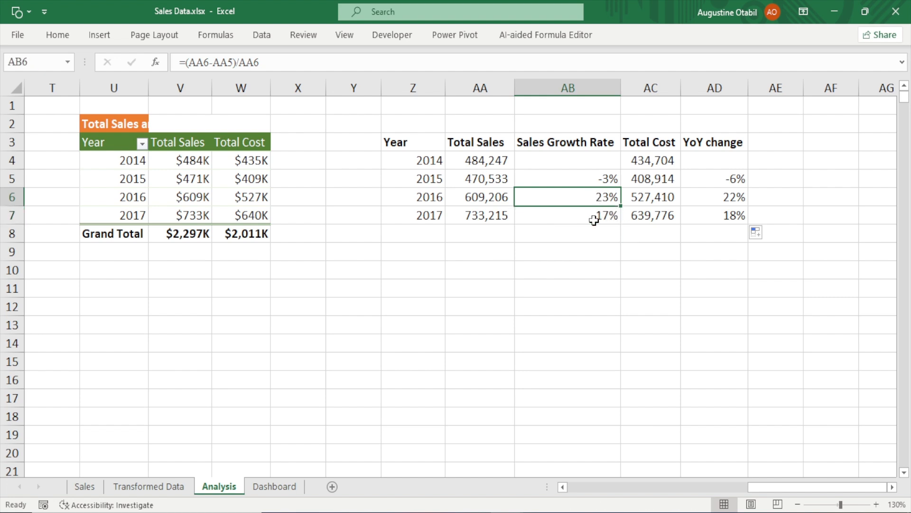
{"action": "left_click", "coordinate": [593, 222]}
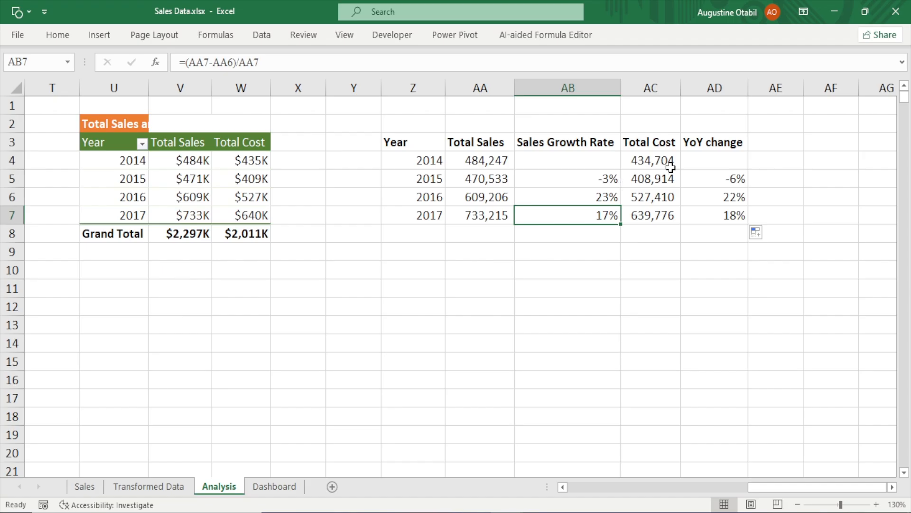
Inspect the Total Cost cells for 2014 and 2015
{"action": "left_click_drag", "start_coordinate": [657, 162], "coordinate": [642, 179]}
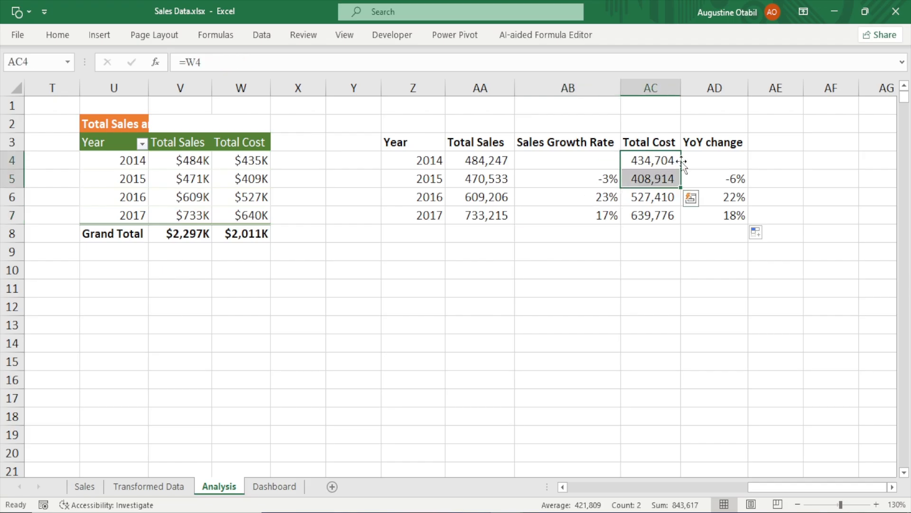
{"action": "left_click", "coordinate": [645, 163]}
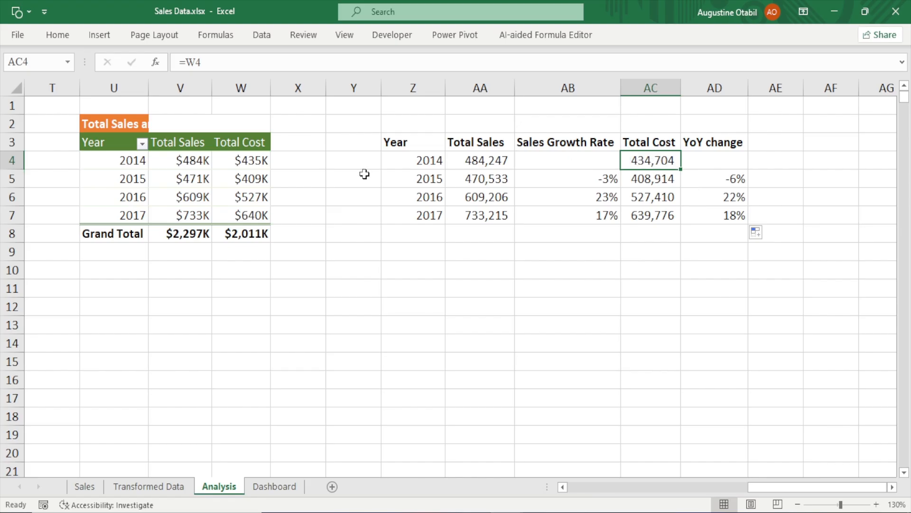
{"action": "left_click", "coordinate": [637, 179]}
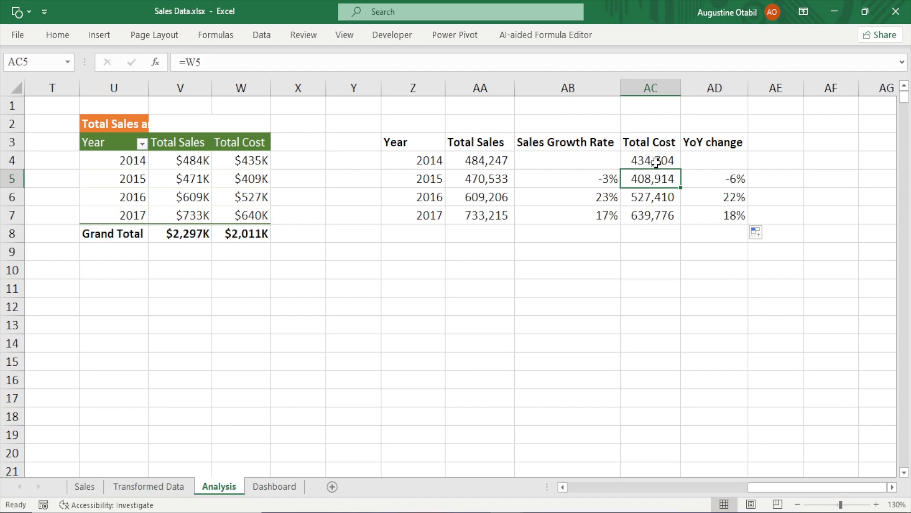
Enter an AVERAGE formula in AB10 averaging the sales growth rates in AB5:AB7
{"action": "left_click", "coordinate": [646, 163]}
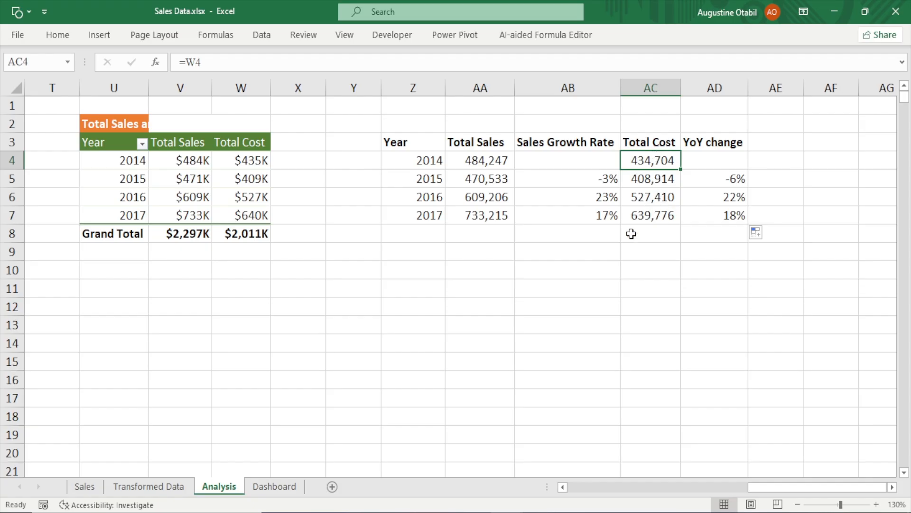
{"action": "left_click", "coordinate": [551, 272]}
{"action": "left_click", "coordinate": [730, 263]}
{"action": "left_click", "coordinate": [551, 265]}
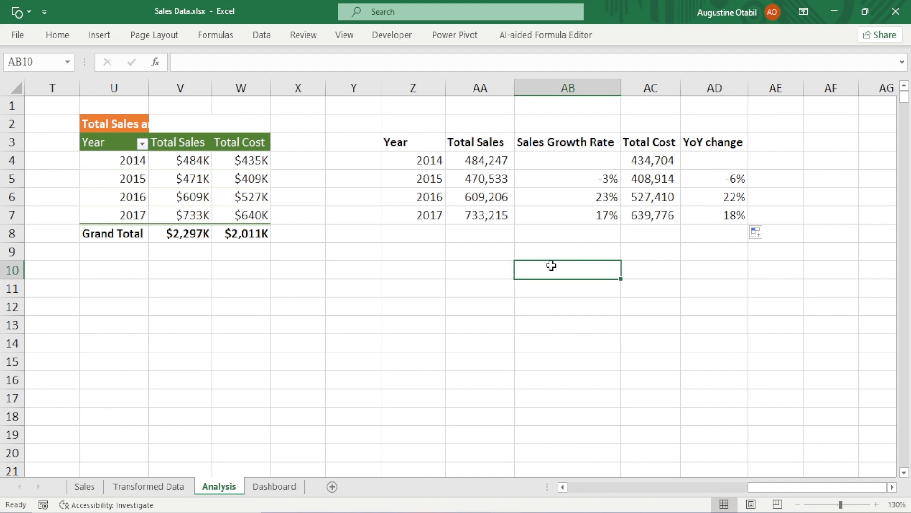
{"action": "type", "text": "=avea"}
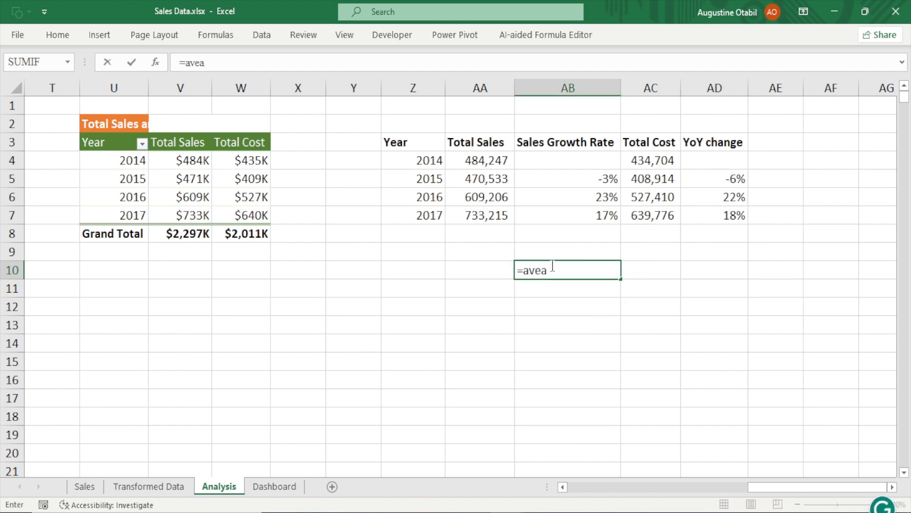
{"action": "key", "text": "BackSpace"}
{"action": "type", "text": "ra"}
{"action": "key", "text": "Tab"}
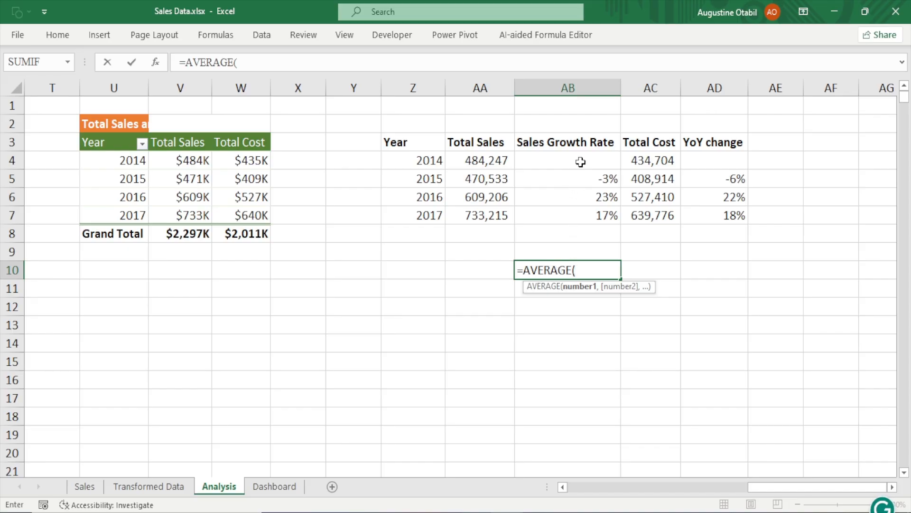
{"action": "left_click_drag", "start_coordinate": [583, 175], "coordinate": [585, 222]}
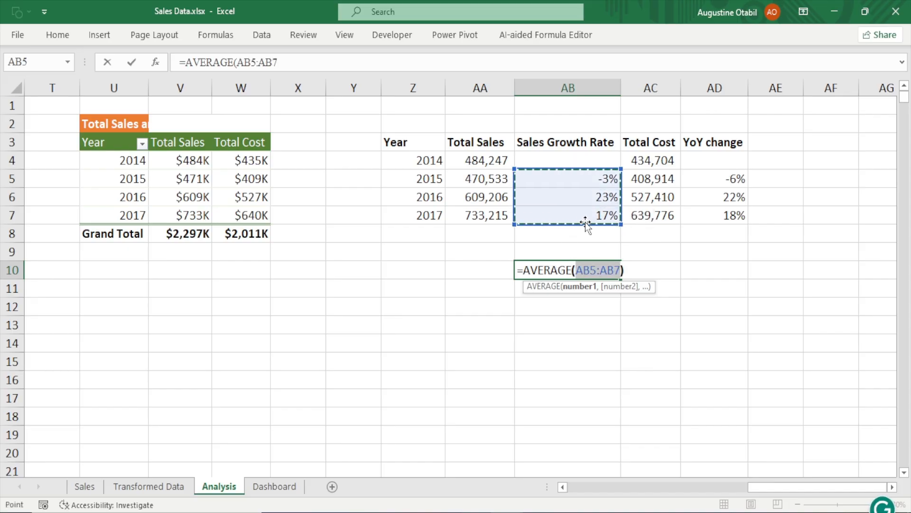
{"action": "type", "text": ")"}
{"action": "key", "text": "Return"}
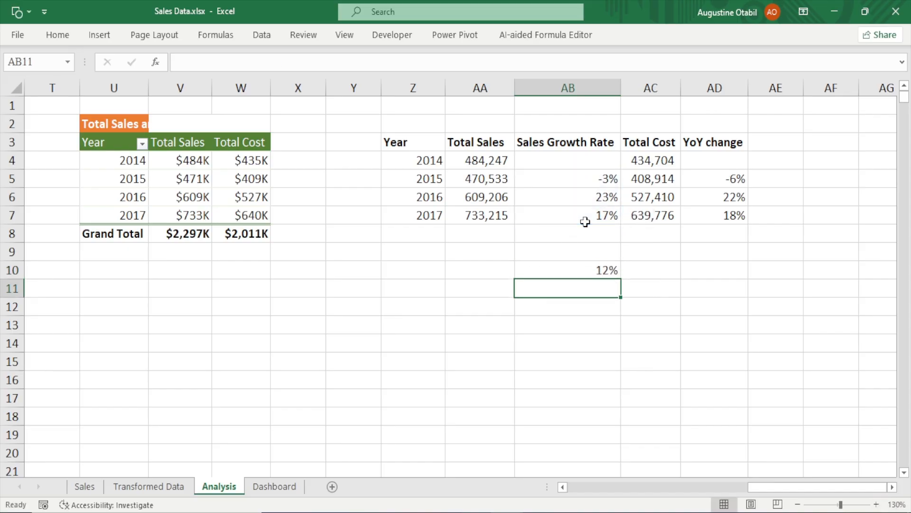
Enter an AVERAGE formula in AD10 averaging the YoY cost changes in AD5:AD7
{"action": "left_click", "coordinate": [580, 267]}
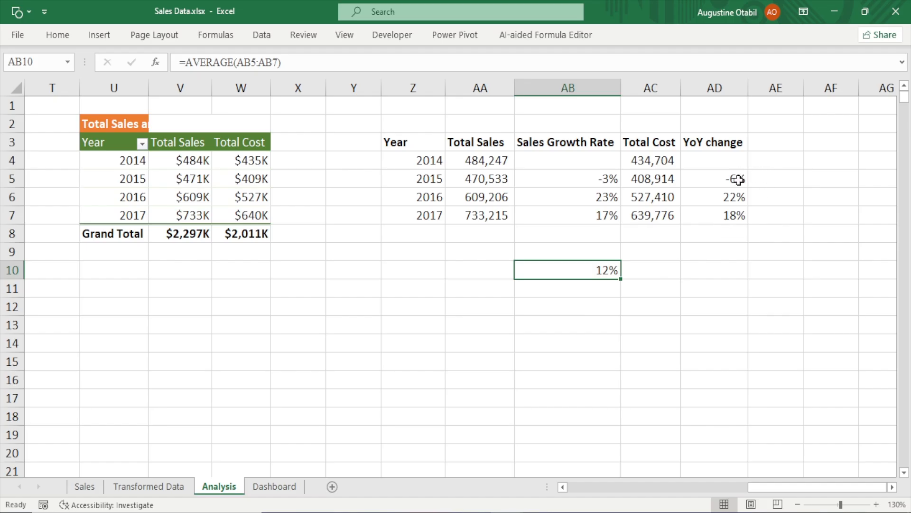
{"action": "left_click", "coordinate": [712, 277]}
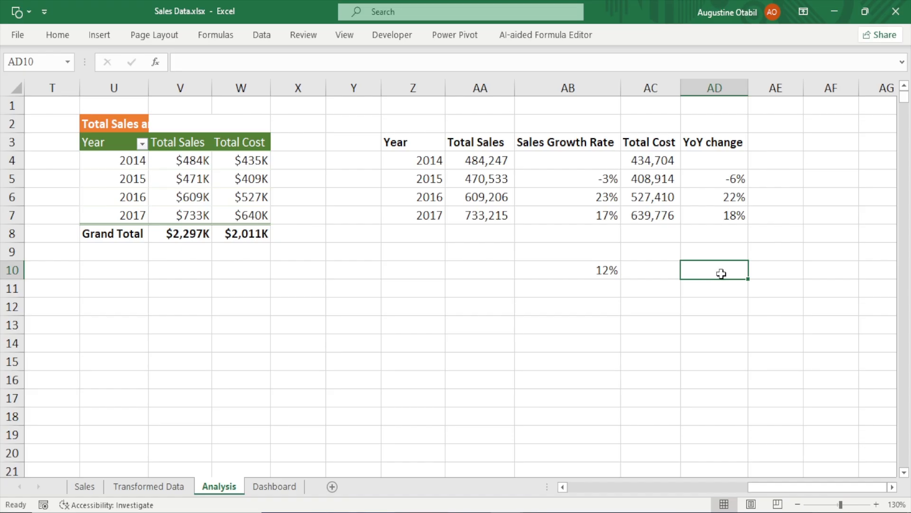
{"action": "type", "text": "="}
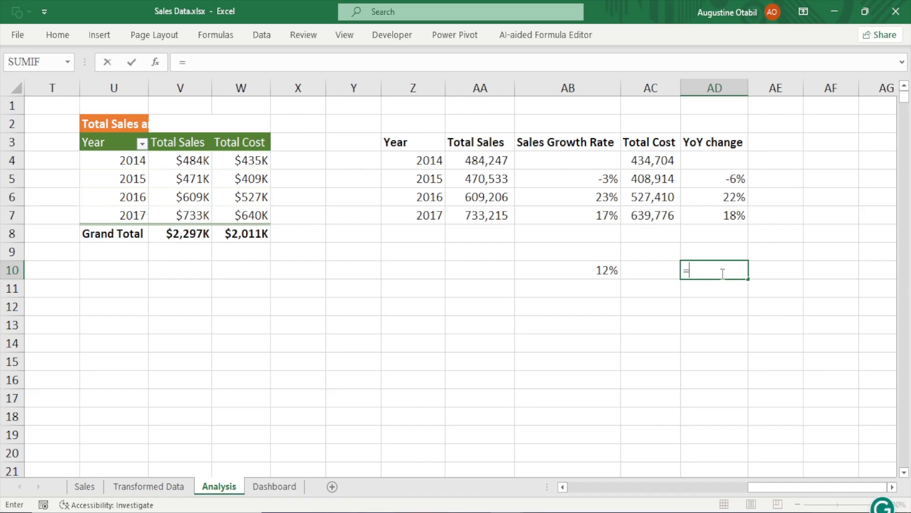
{"action": "type", "text": "avear"}
{"action": "key", "text": "BackSpace"}
{"action": "key", "text": "BackSpace"}
{"action": "type", "text": "ra"}
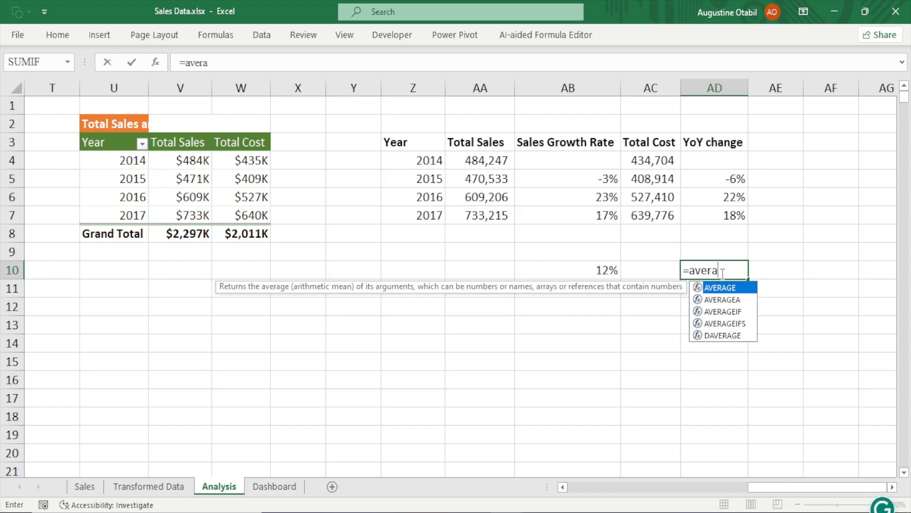
{"action": "key", "text": "Tab"}
{"action": "left_click_drag", "start_coordinate": [717, 178], "coordinate": [719, 219]}
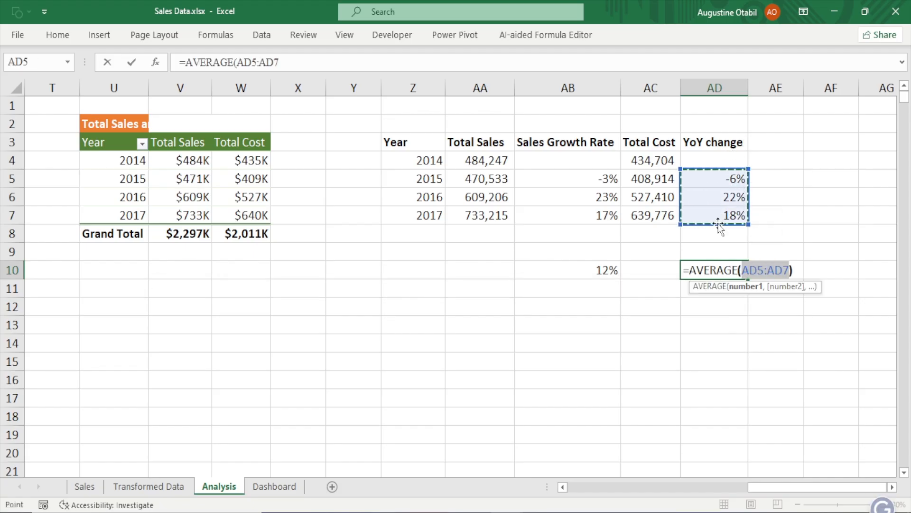
{"action": "type", "text": ")"}
{"action": "key", "text": "Return"}
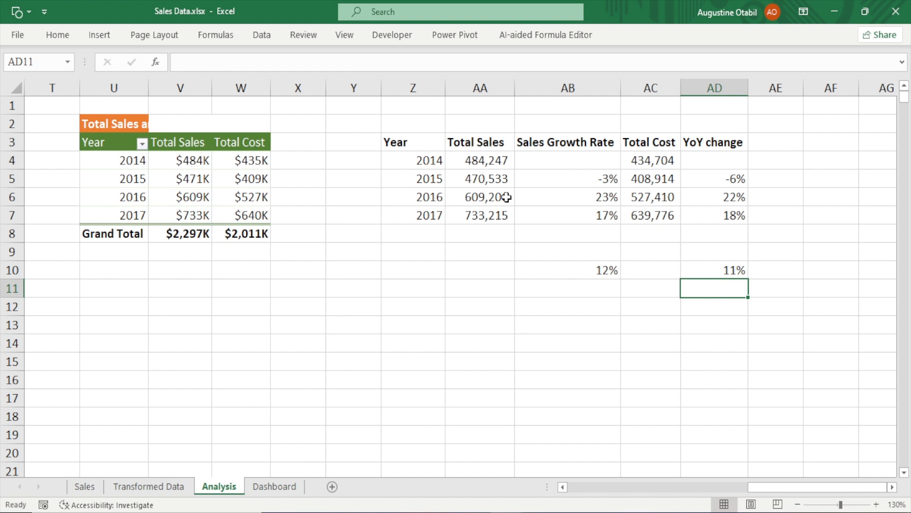
Clear the sales growth rate cells AB5:AB7 and the YoY change cells AD5:AD8
{"action": "left_click", "coordinate": [590, 182]}
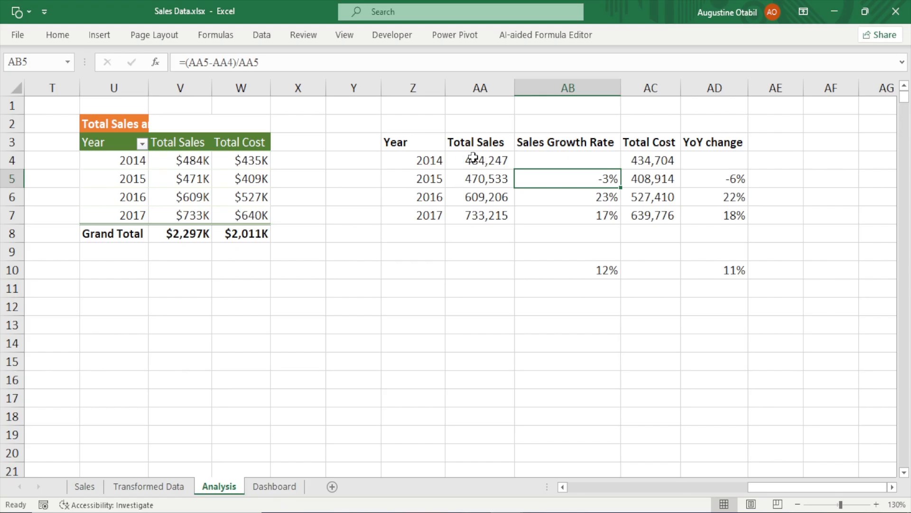
{"action": "left_click_drag", "start_coordinate": [587, 178], "coordinate": [596, 217]}
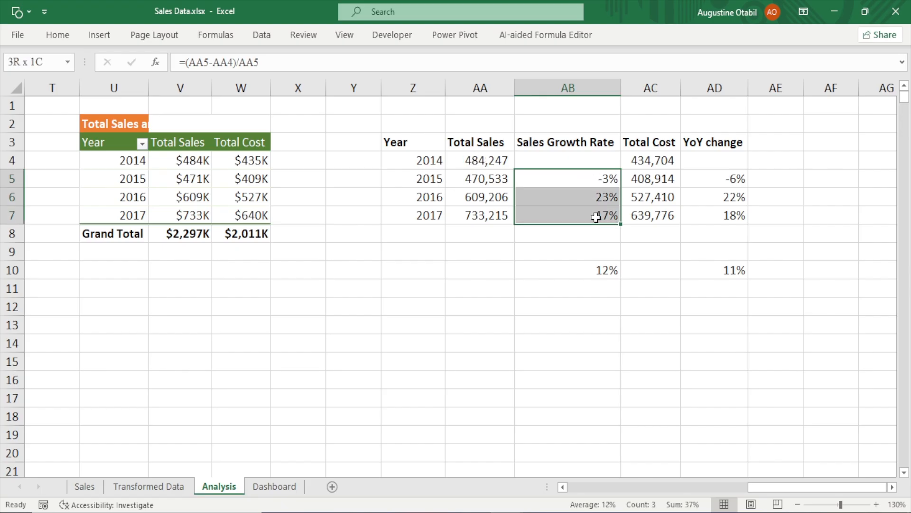
{"action": "key", "text": "Delete"}
{"action": "left_click_drag", "start_coordinate": [696, 184], "coordinate": [727, 227]}
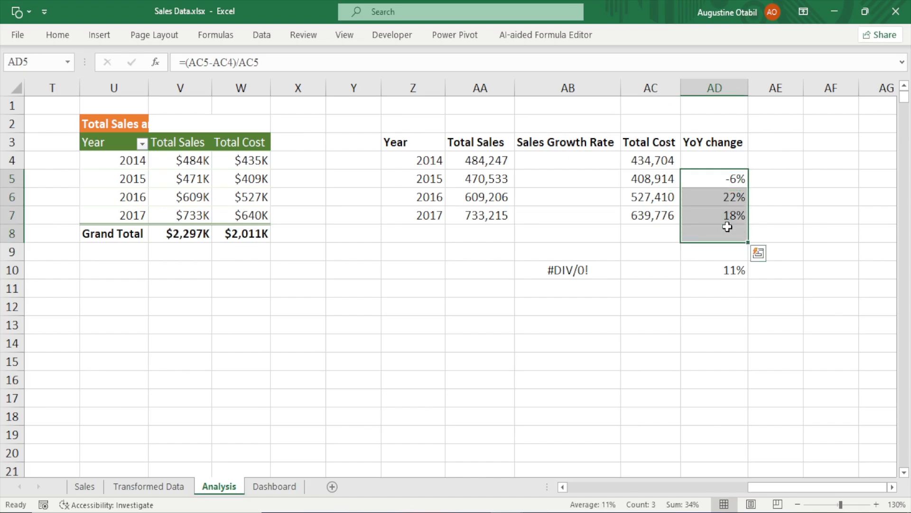
{"action": "key", "text": "Delete"}
Enter =(AA5-AA4)/AA4 in AB5 as the sales growth rate and fill it down to AB7
{"action": "left_click", "coordinate": [571, 175]}
{"action": "type", "text": "="}
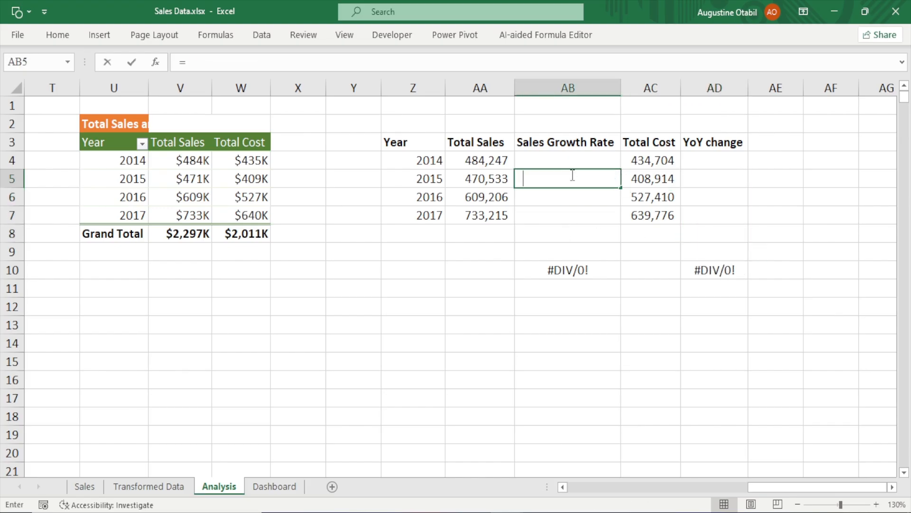
{"action": "type", "text": "("}
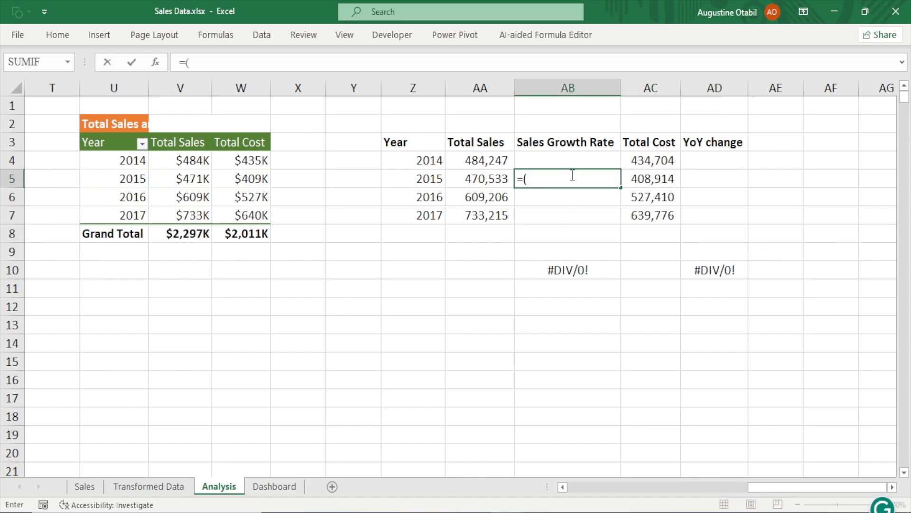
{"action": "left_click", "coordinate": [495, 180]}
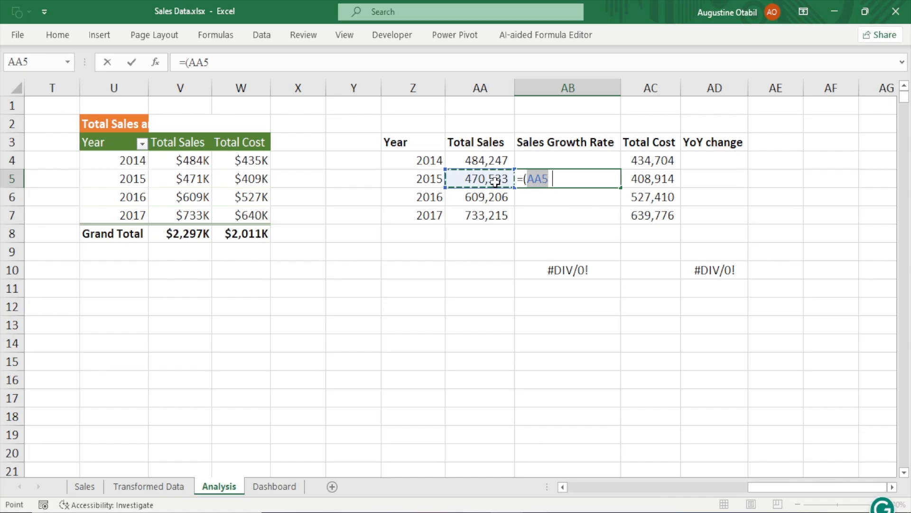
{"action": "type", "text": "-"}
{"action": "left_click", "coordinate": [493, 160]}
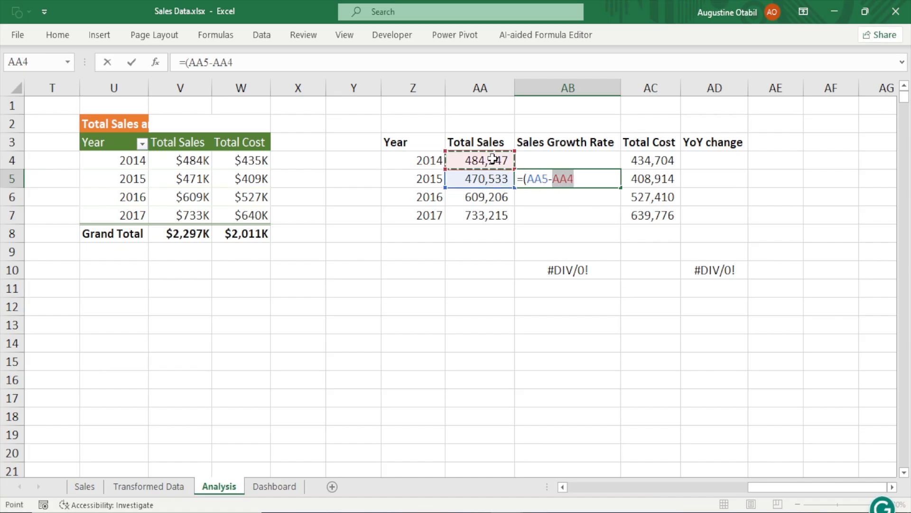
{"action": "type", "text": ")/"}
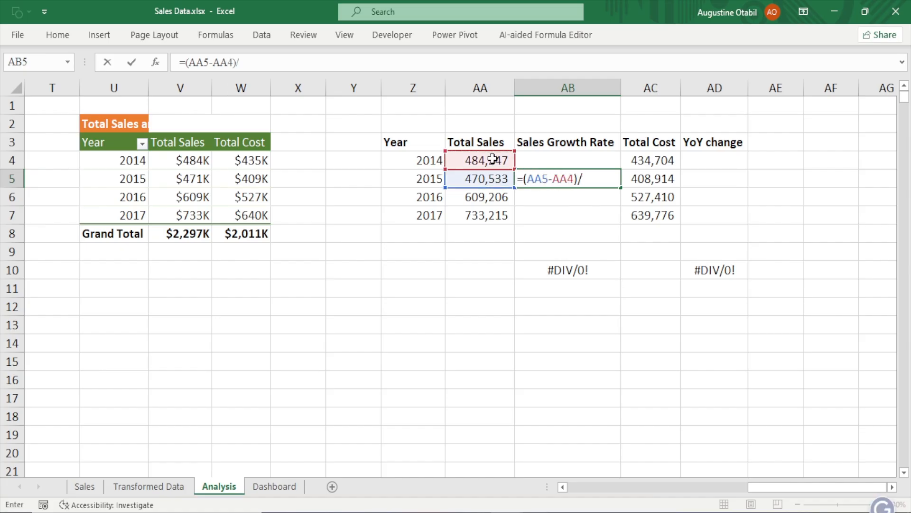
{"action": "left_click", "coordinate": [494, 160]}
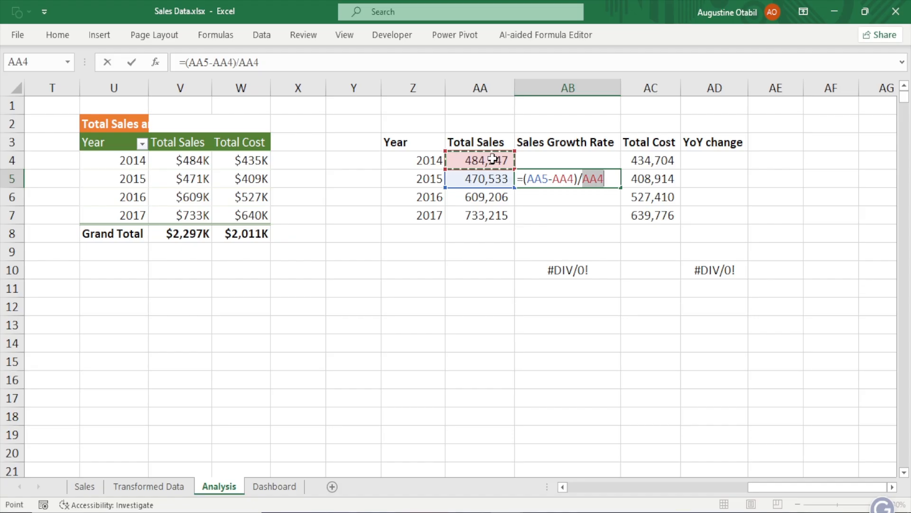
{"action": "key", "text": "Return"}
{"action": "left_click", "coordinate": [606, 177]}
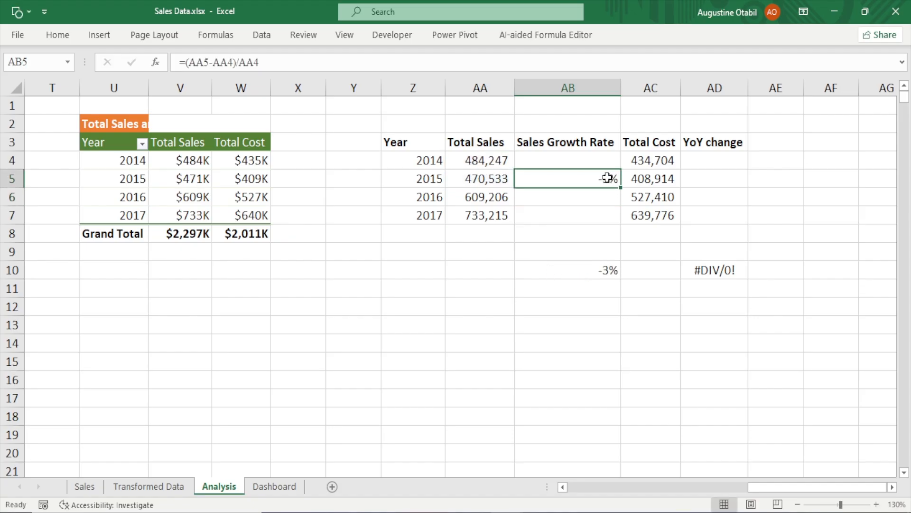
{"action": "left_click_drag", "start_coordinate": [620, 187], "coordinate": [622, 224]}
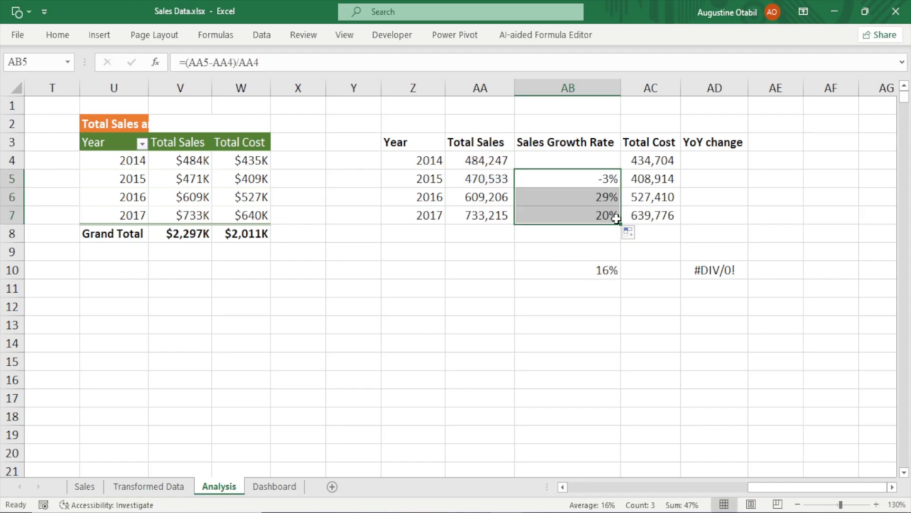
Enter =(AC5-AC4)/AC4 in AD5 as the YoY cost change and fill it down to AD7
{"action": "left_click", "coordinate": [707, 178]}
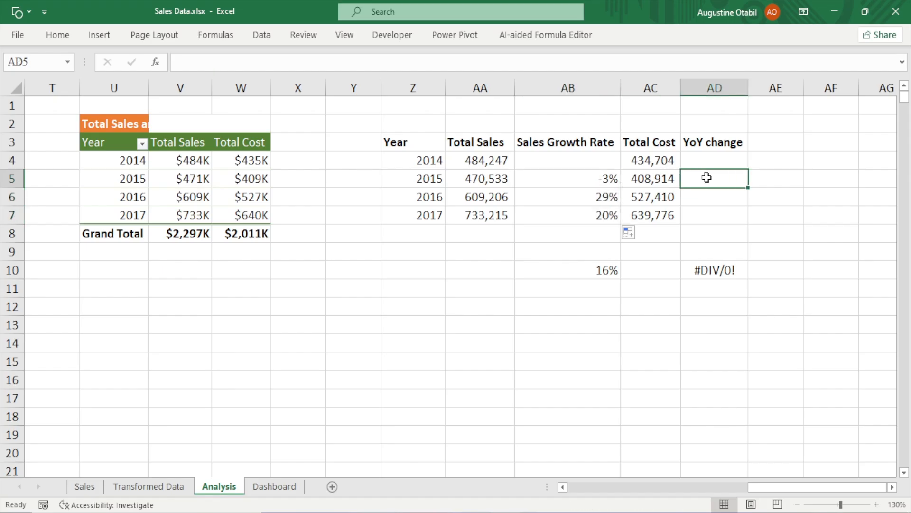
{"action": "type", "text": "=("}
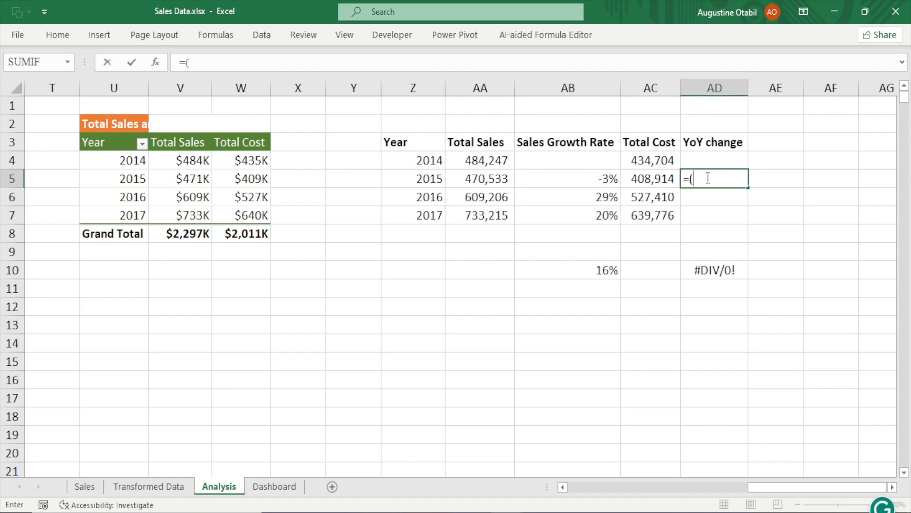
{"action": "left_click", "coordinate": [652, 180]}
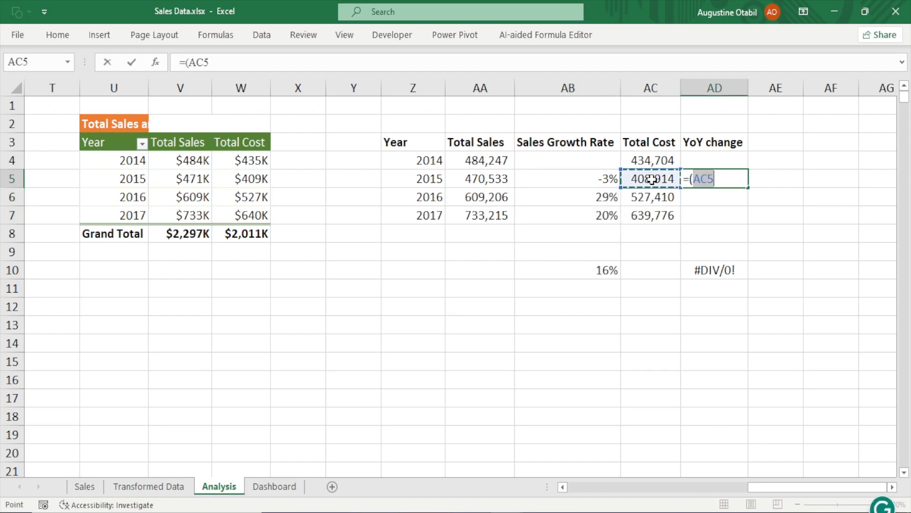
{"action": "type", "text": "-"}
{"action": "left_click", "coordinate": [662, 157]}
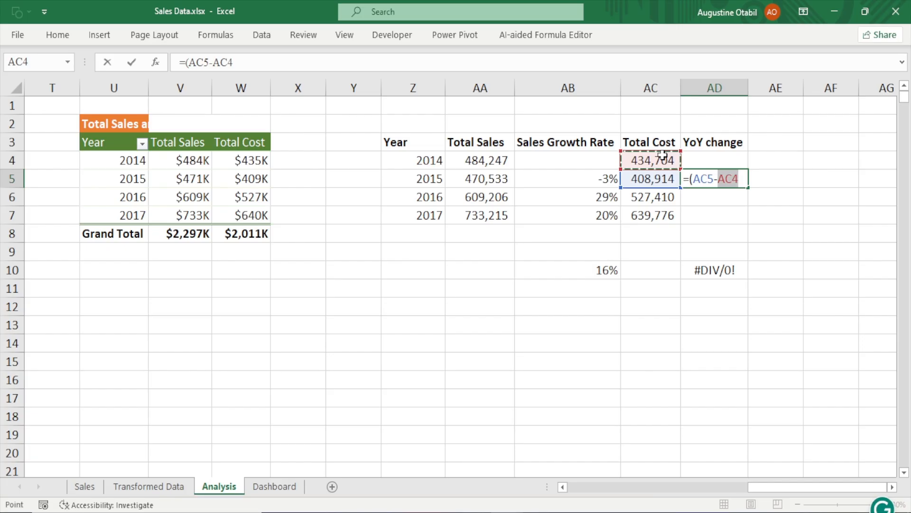
{"action": "type", "text": ")/"}
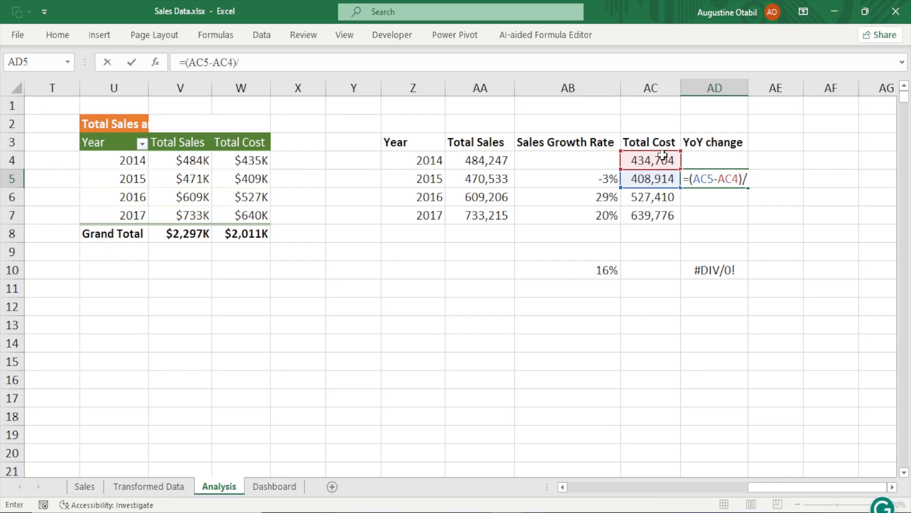
{"action": "left_click", "coordinate": [662, 155]}
{"action": "key", "text": "Return"}
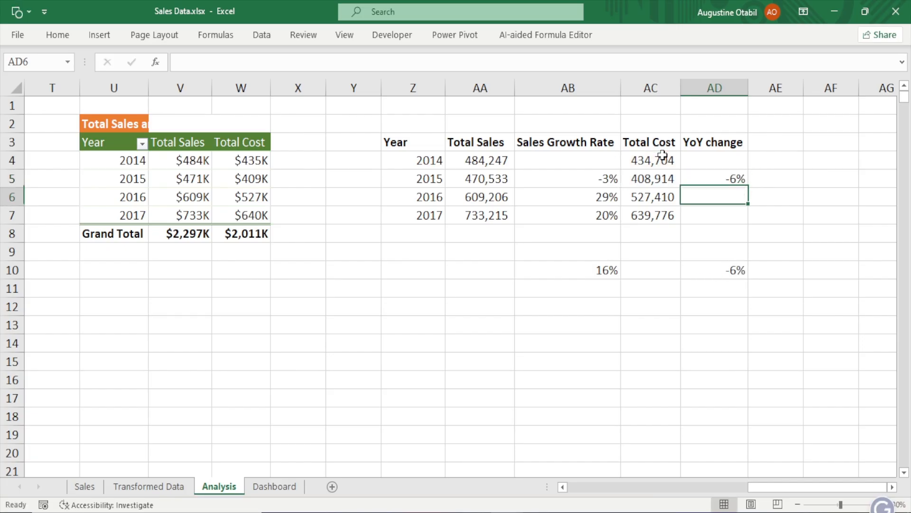
{"action": "left_click", "coordinate": [733, 179]}
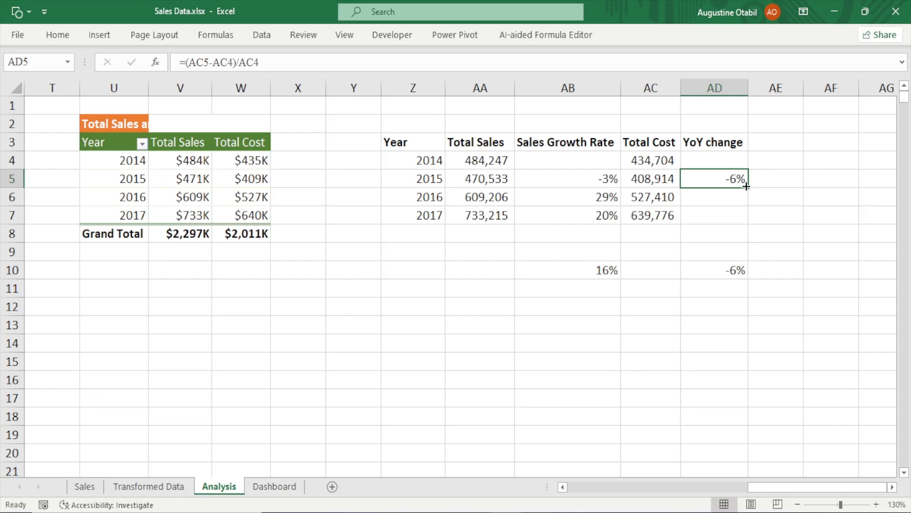
{"action": "left_click_drag", "start_coordinate": [747, 190], "coordinate": [741, 226]}
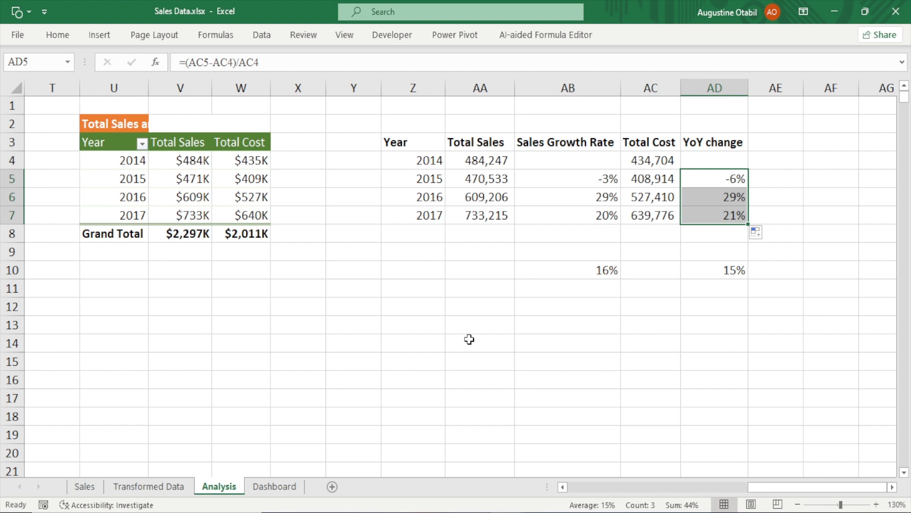
Review the average formulas in AB10 and AD10
{"action": "left_click", "coordinate": [564, 259]}
{"action": "left_click", "coordinate": [580, 277]}
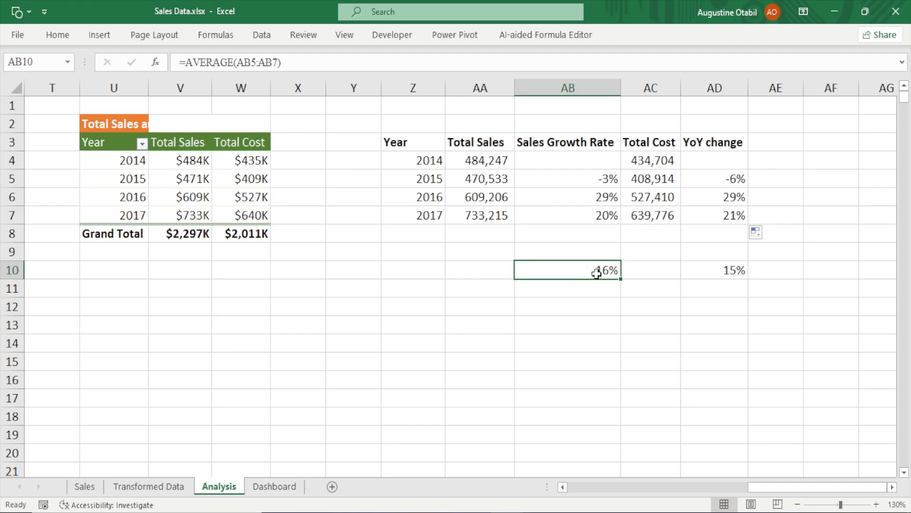
{"action": "left_click", "coordinate": [721, 273]}
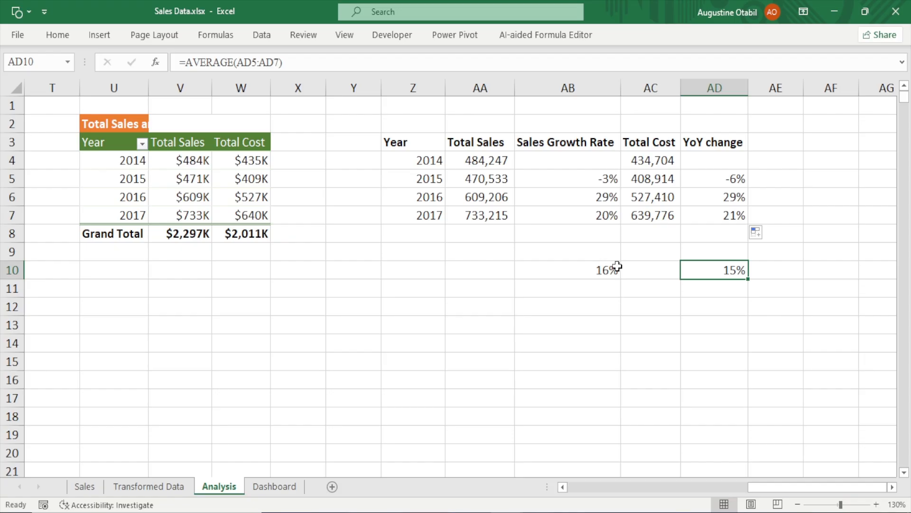
On the Dashboard sheet, edit the dark blue box's text and type "Explanation: Sales and Cost are both increasing steadily. However,"
{"action": "left_click", "coordinate": [274, 486]}
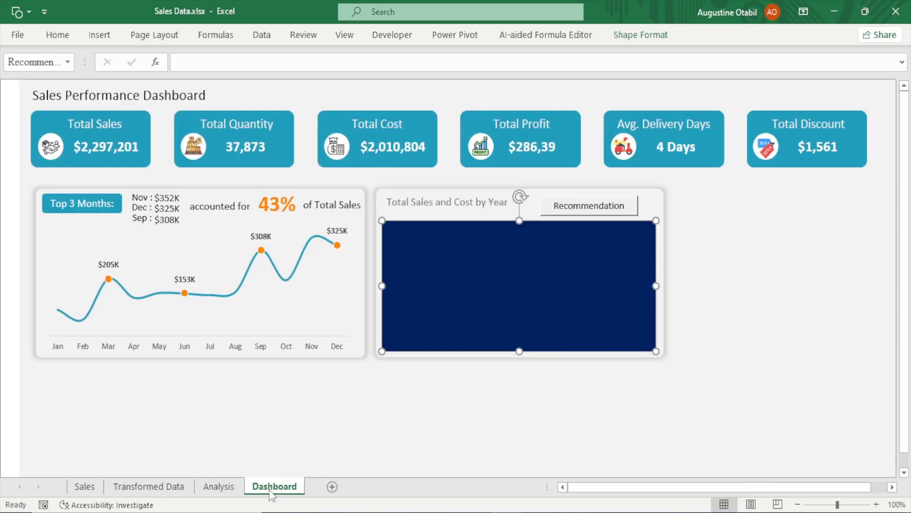
{"action": "right_click", "coordinate": [439, 260]}
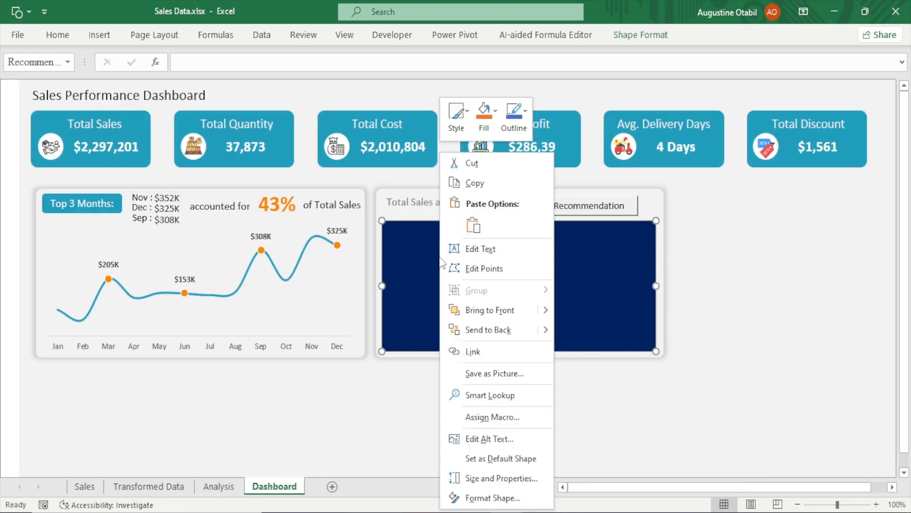
{"action": "left_click", "coordinate": [482, 248]}
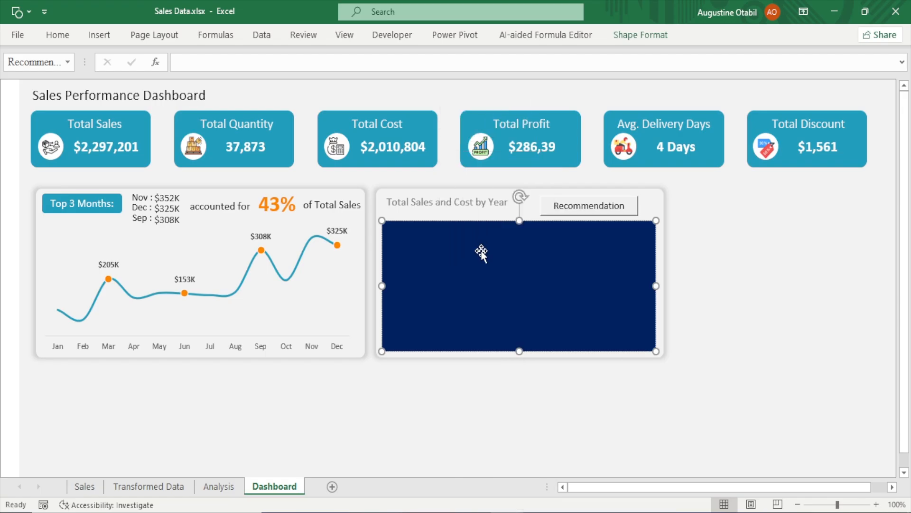
{"action": "type", "text": "Explanation: Sales and c"}
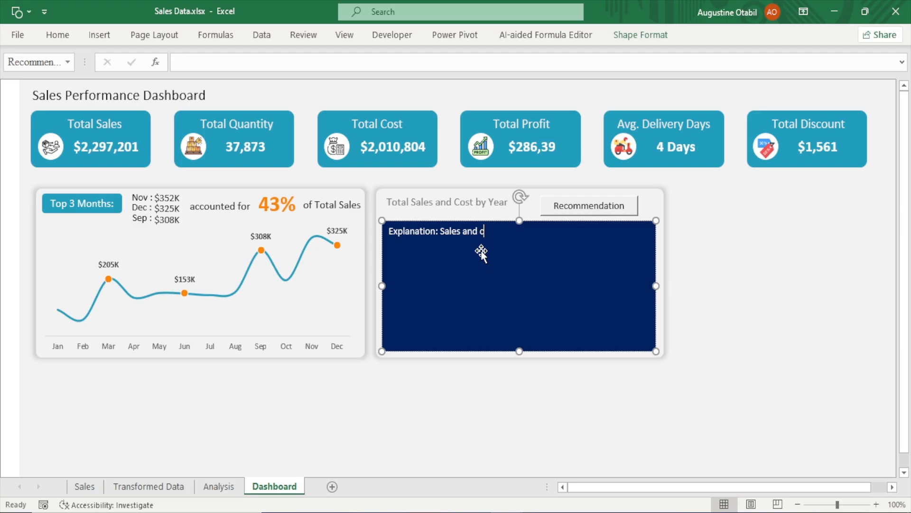
{"action": "type", "text": "s"}
{"action": "key", "text": "BackSpace"}
{"action": "key", "text": "BackSpace"}
{"action": "type", "text": "Cosr"}
{"action": "key", "text": "BackSpace"}
{"action": "type", "text": "t are both increasing"}
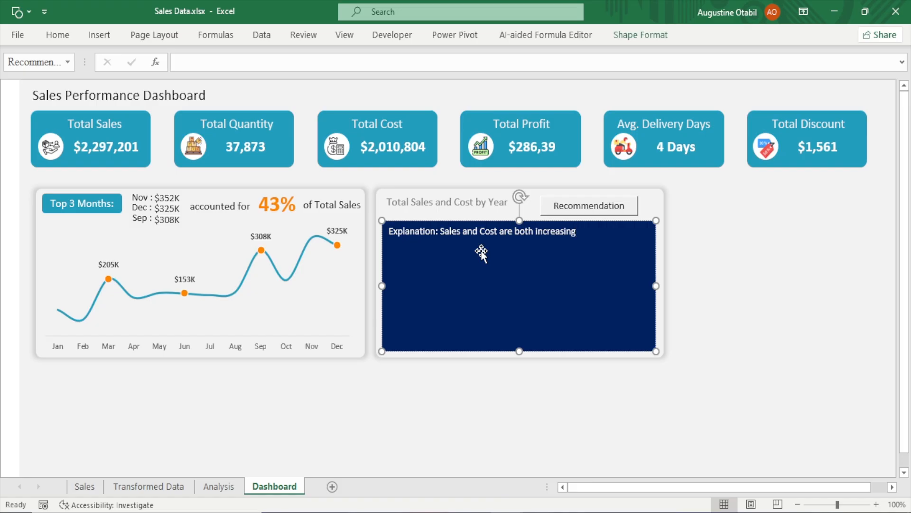
{"action": "type", "text": " sr"}
{"action": "key", "text": "BackSpace"}
{"action": "type", "text": "teadily. Hop"}
{"action": "key", "text": "BackSpace"}
{"action": "type", "text": "pe"}
{"action": "key", "text": "BackSpace"}
{"action": "key", "text": "BackSpace"}
{"action": "type", "text": "wever,"}
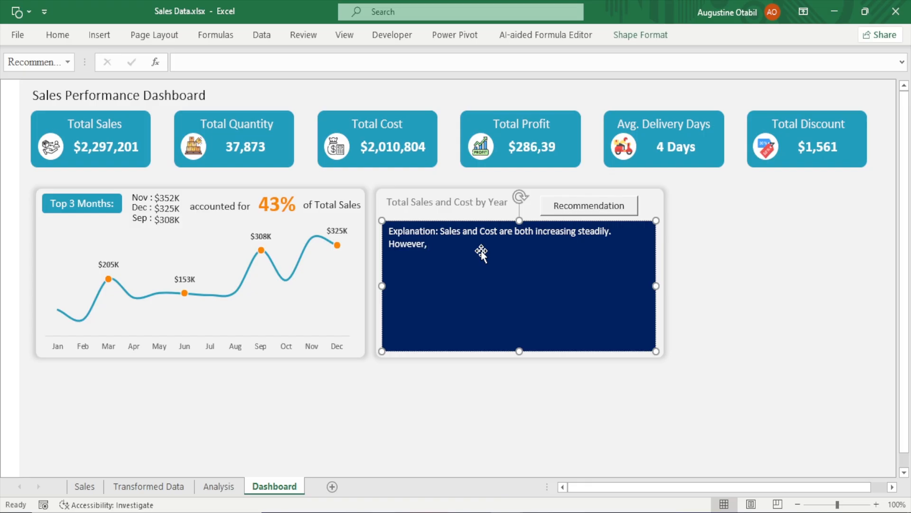
{"action": "type", "text": " the sales growth rate(16"}
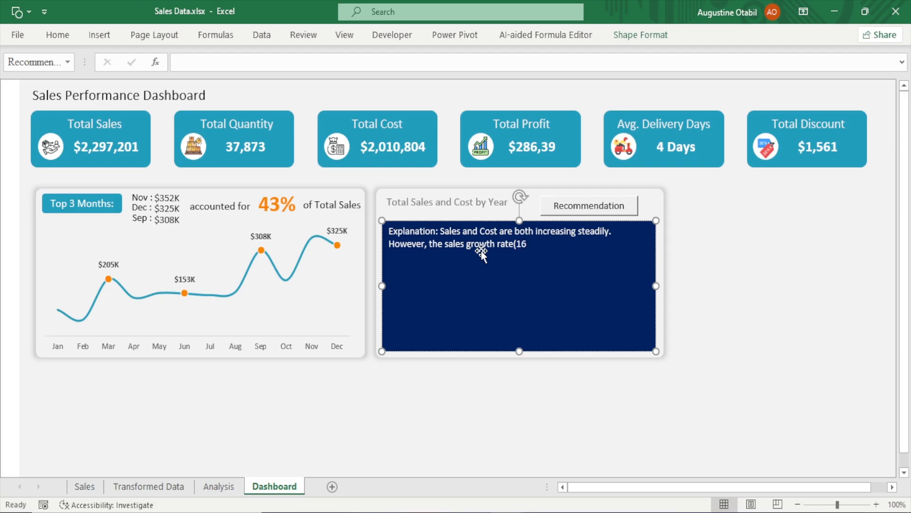
Continue the sentence with "the sales growth rate(16%) is higher than the cost rate(15%), leading to improved profitability."
{"action": "type", "text": "%"}
{"action": "type", "text": ")"}
{"action": "type", "text": " is "}
{"action": "type", "text": "higher"}
{"action": "type", "text": " ath"}
{"action": "key", "text": "BackSpace"}
{"action": "key", "text": "BackSpace"}
{"action": "key", "text": "BackSpace"}
{"action": "type", "text": "than "}
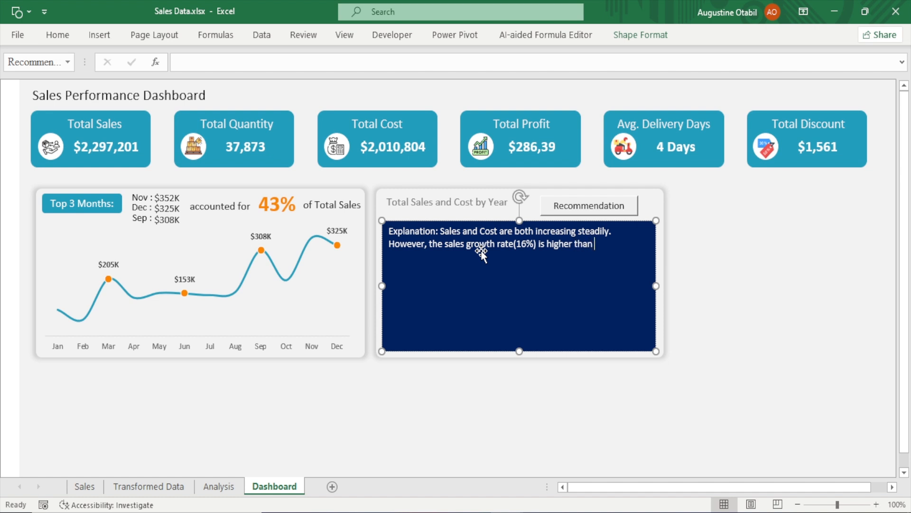
{"action": "type", "text": "the co"}
{"action": "key", "text": "BackSpace"}
{"action": "key", "text": "BackSpace"}
{"action": "type", "text": "S"}
{"action": "key", "text": "BackSpace"}
{"action": "type", "text": "cost rate(15%)"}
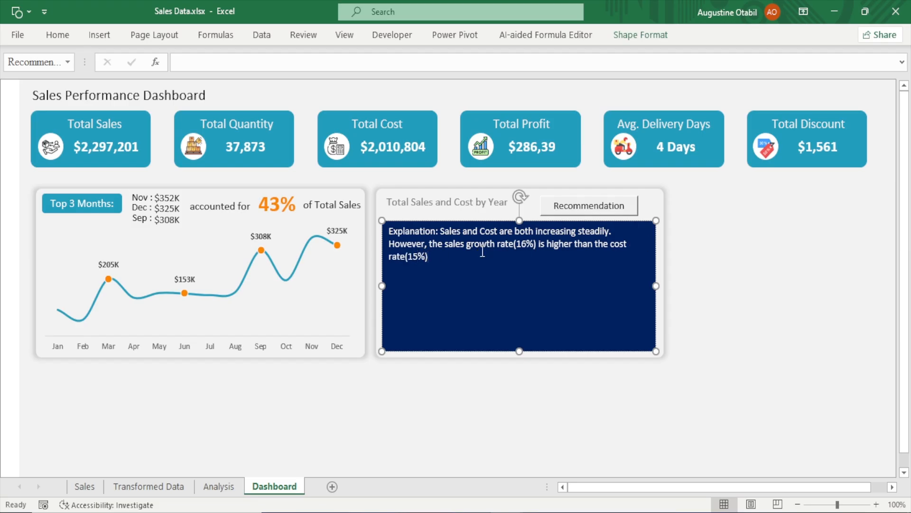
{"action": "type", "text": ", leading to improved profi"}
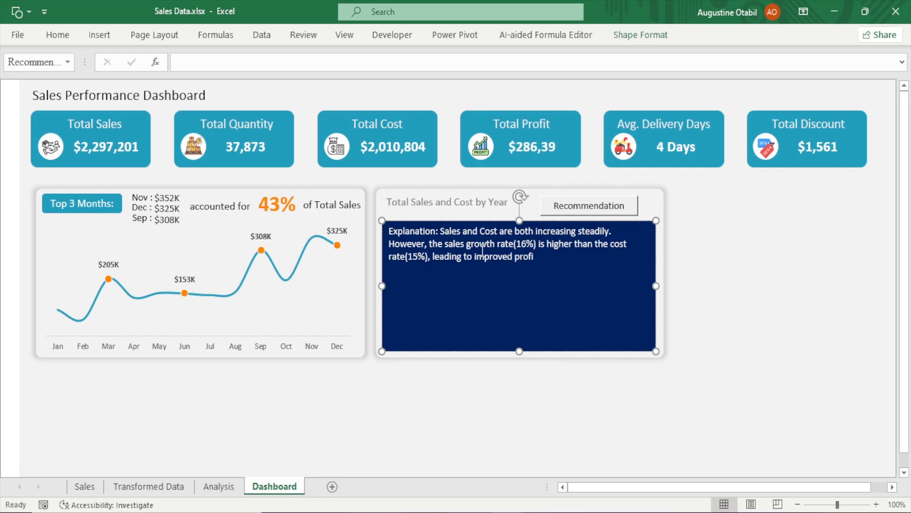
{"action": "type", "text": "tabl"}
{"action": "type", "text": "e"}
{"action": "key", "text": "BackSpace"}
{"action": "type", "text": "ility."}
Add blank lines and type "Recommendation: Continue scaling sales efforts while monitoring cost efficiency to maximize margins"
{"action": "key", "text": "Return"}
{"action": "key", "text": "Return"}
{"action": "key", "text": "Return"}
{"action": "type", "text": "Reccom"}
{"action": "key", "text": "BackSpace"}
{"action": "key", "text": "BackSpace"}
{"action": "key", "text": "BackSpace"}
{"action": "key", "text": "BackSpace"}
{"action": "type", "text": "commedn"}
{"action": "key", "text": "BackSpace"}
{"action": "key", "text": "BackSpace"}
{"action": "type", "text": "ndato"}
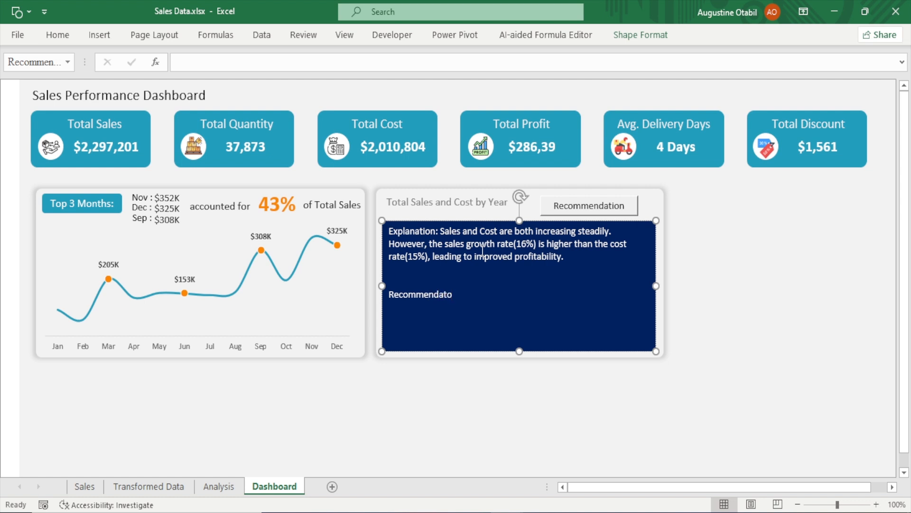
{"action": "key", "text": "BackSpace"}
{"action": "type", "text": "ion: Continue scaling "}
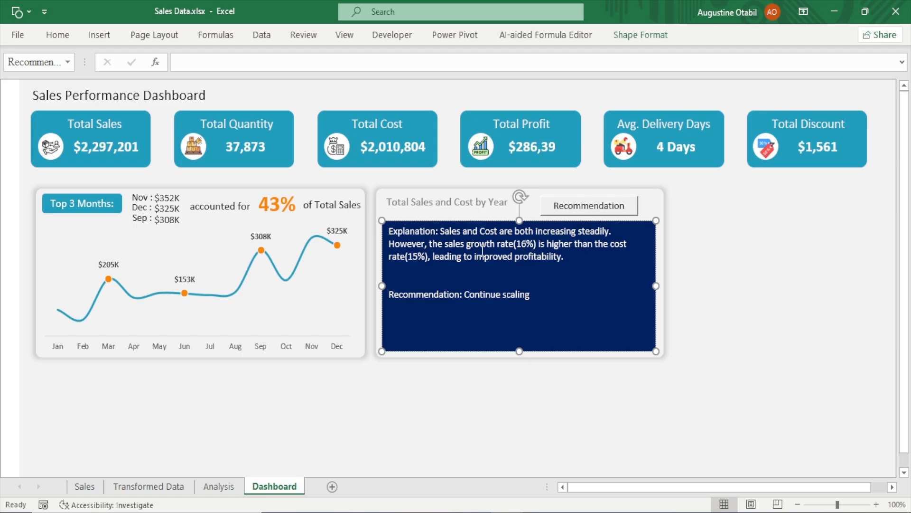
{"action": "type", "text": "sales efforts"}
{"action": "type", "text": "wi"}
{"action": "key", "text": "BackSpace"}
{"action": "type", "text": "hu"}
{"action": "key", "text": "BackSpace"}
{"action": "type", "text": "ile moni"}
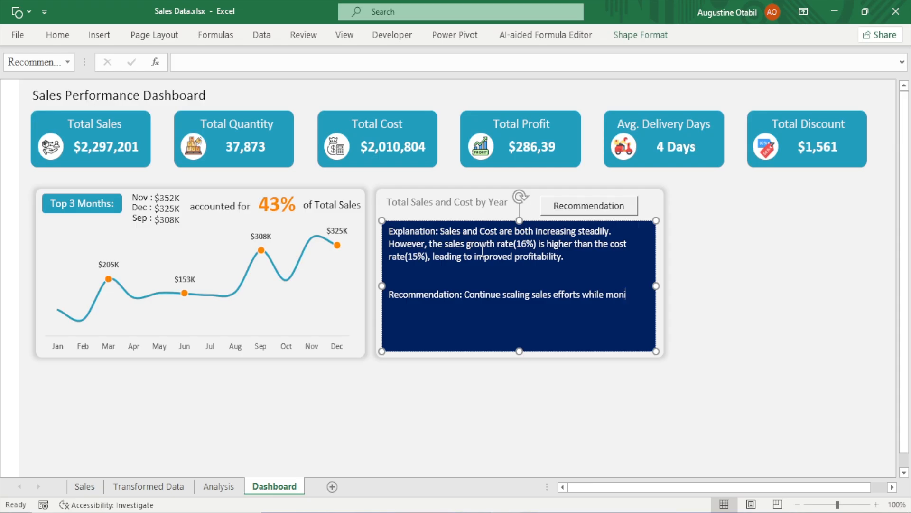
{"action": "type", "text": "toring"}
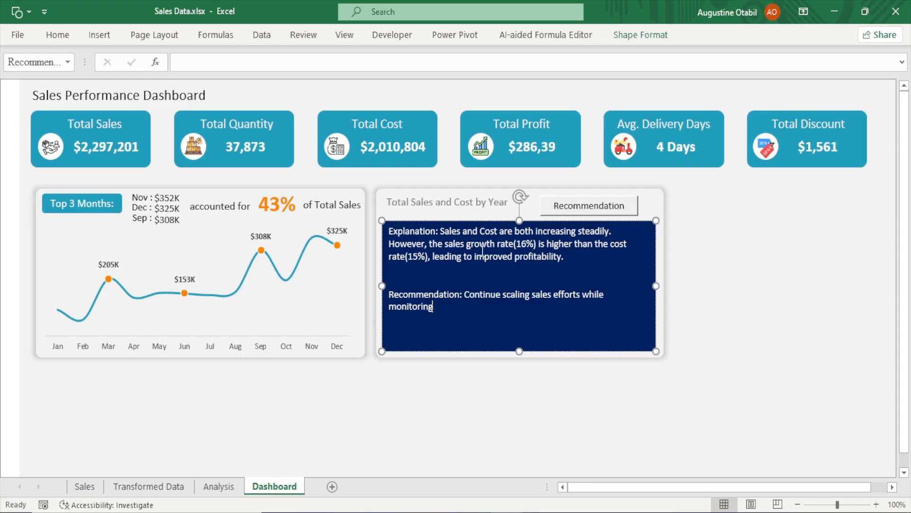
{"action": "type", "text": " cost efficientcy to"}
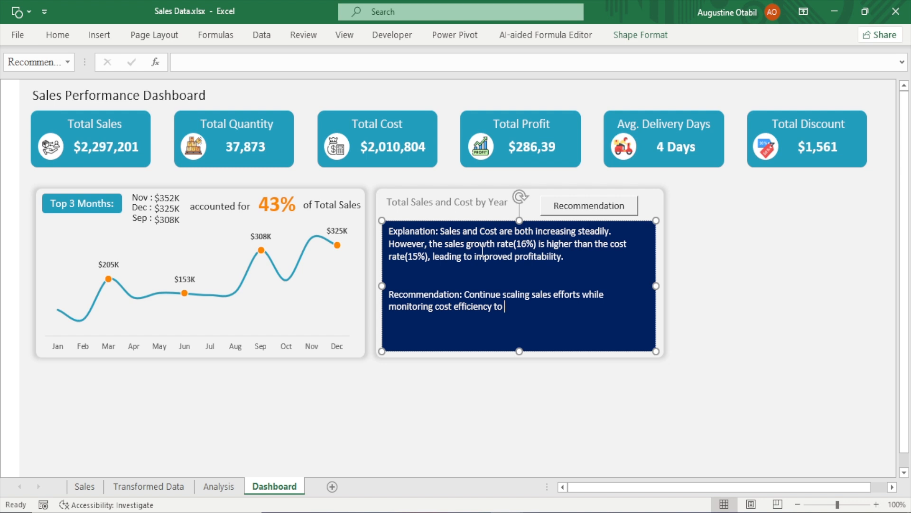
{"action": "type", "text": " maximize margins"}
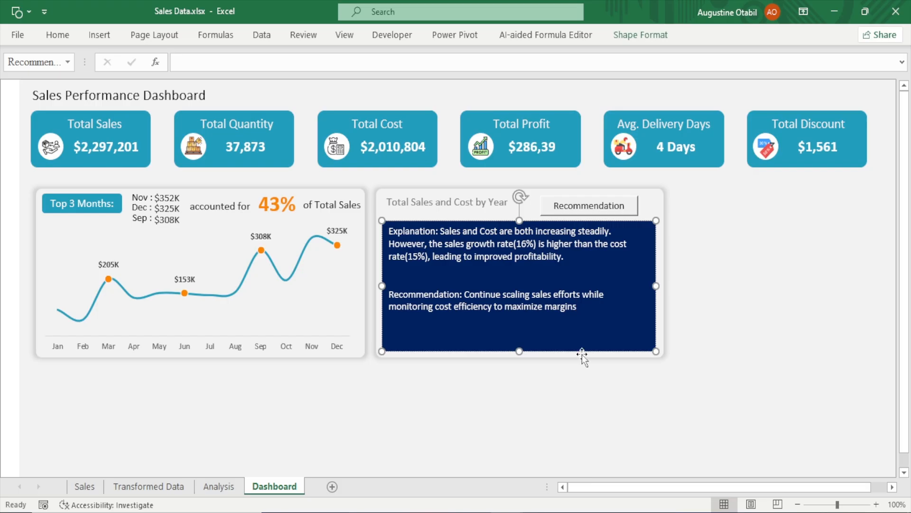
Finish editing and increase the box's font size to 14
{"action": "key", "text": "Escape"}
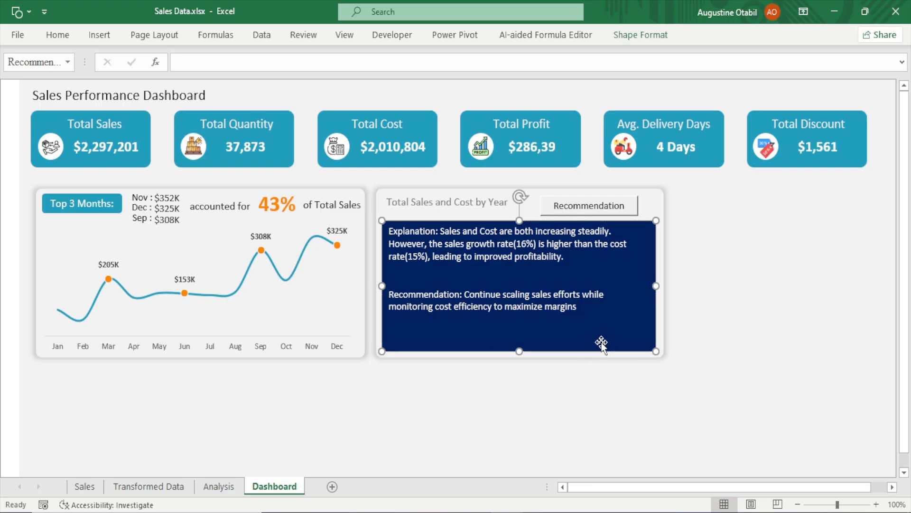
{"action": "left_click", "coordinate": [57, 34]}
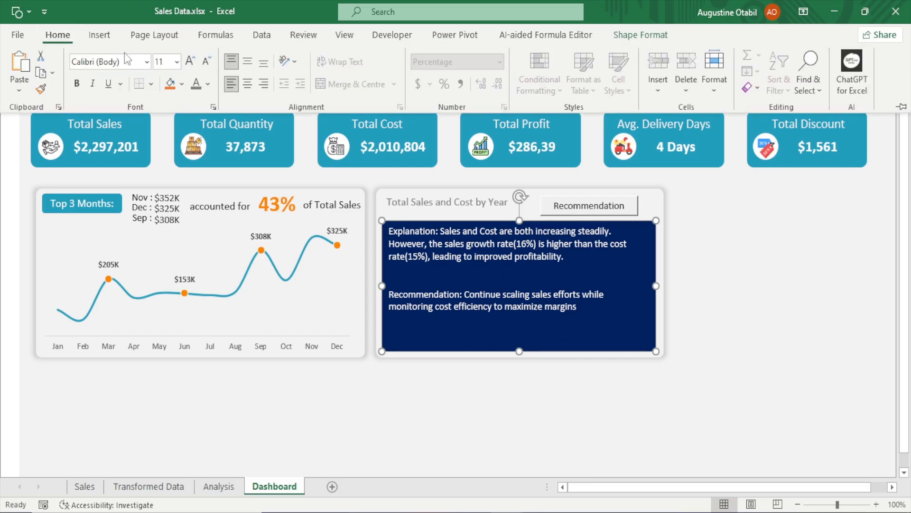
{"action": "left_click", "coordinate": [190, 61]}
{"action": "left_click", "coordinate": [190, 61]}
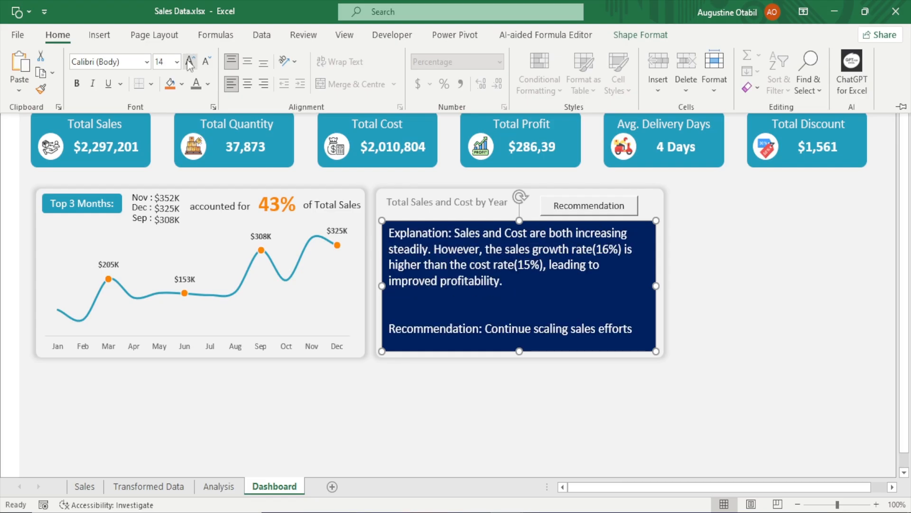
Enlarge the box downward and remove one blank line between the two paragraphs
{"action": "left_click", "coordinate": [518, 350]}
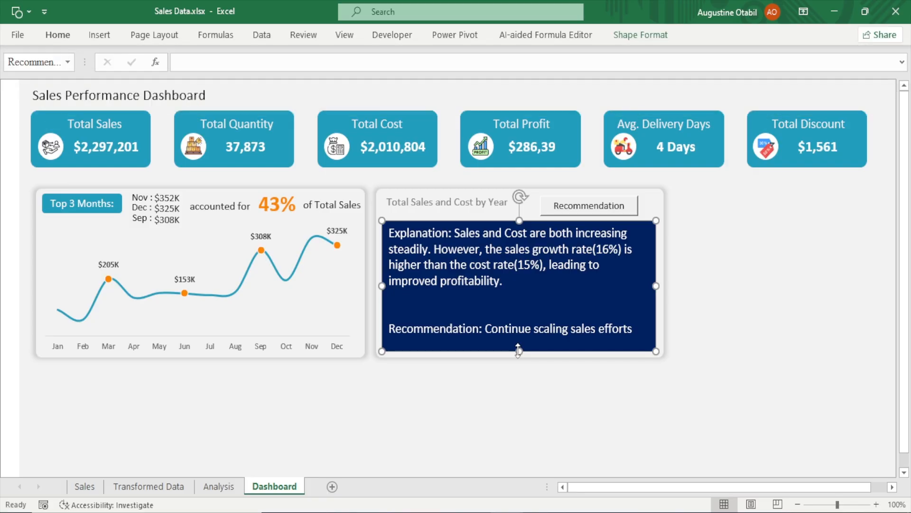
{"action": "left_click_drag", "start_coordinate": [519, 350], "coordinate": [516, 361]}
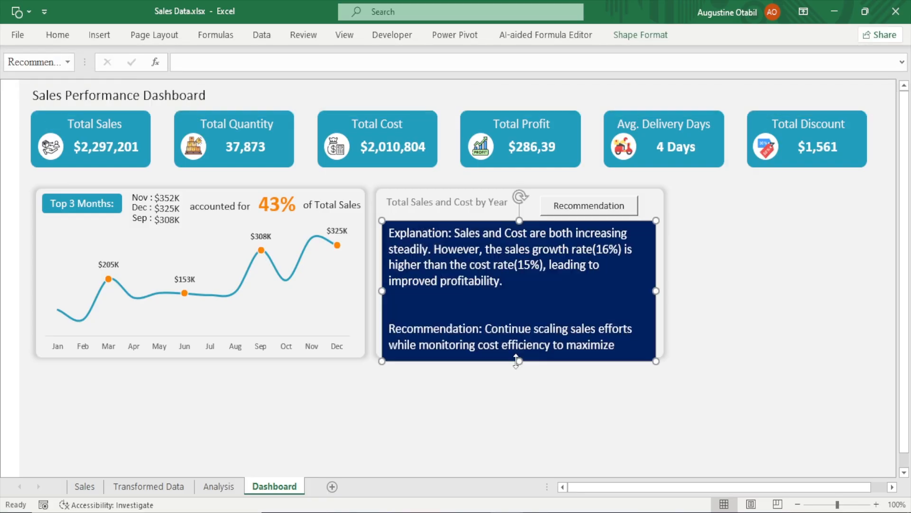
{"action": "double_click", "coordinate": [449, 321]}
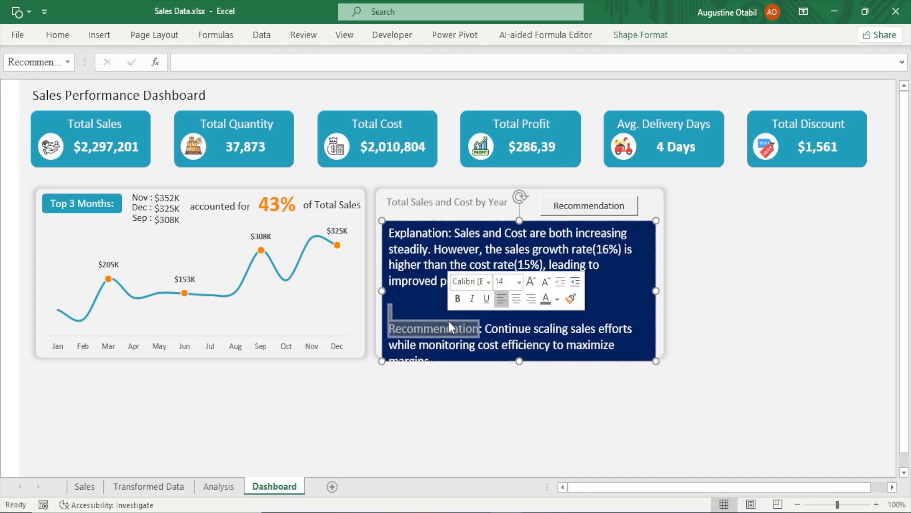
{"action": "left_click", "coordinate": [413, 312]}
{"action": "key", "text": "BackSpace"}
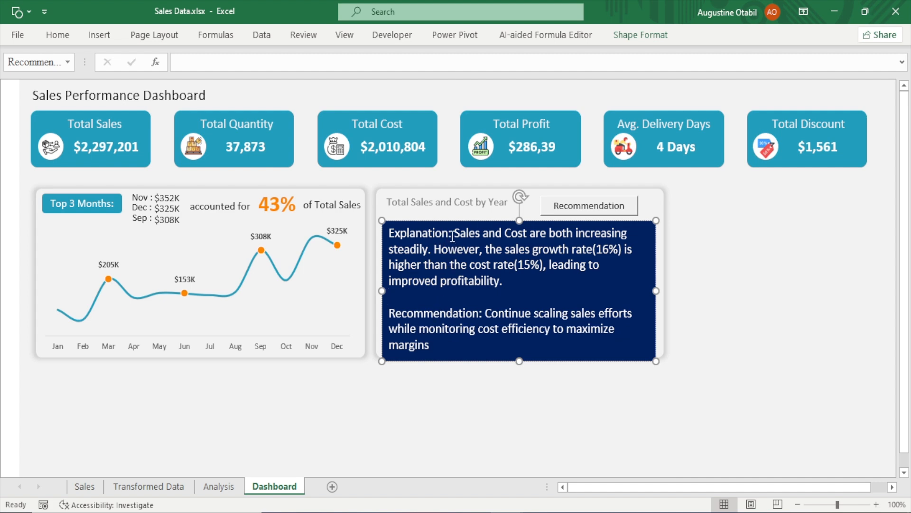
Make the "Explanation:" and "Recommendation:" labels bold and italic
{"action": "double_click", "coordinate": [422, 233]}
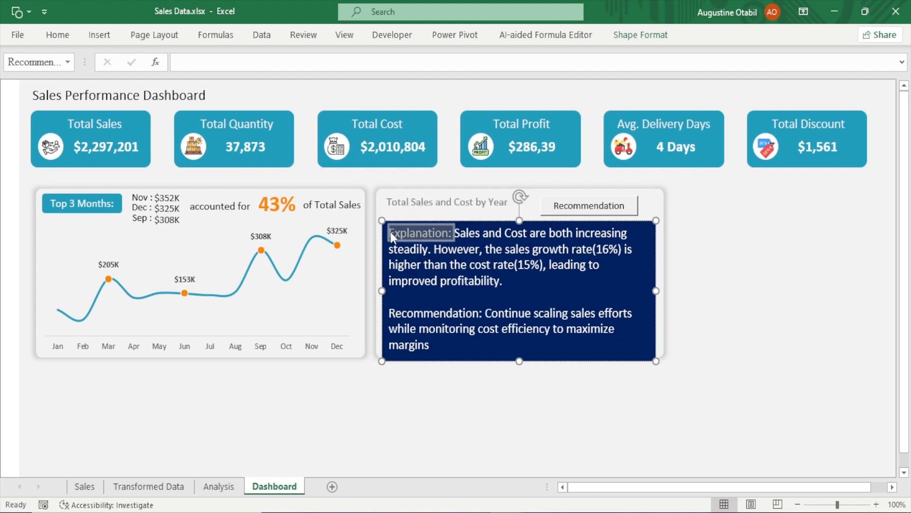
{"action": "key", "text": "ctrl+b"}
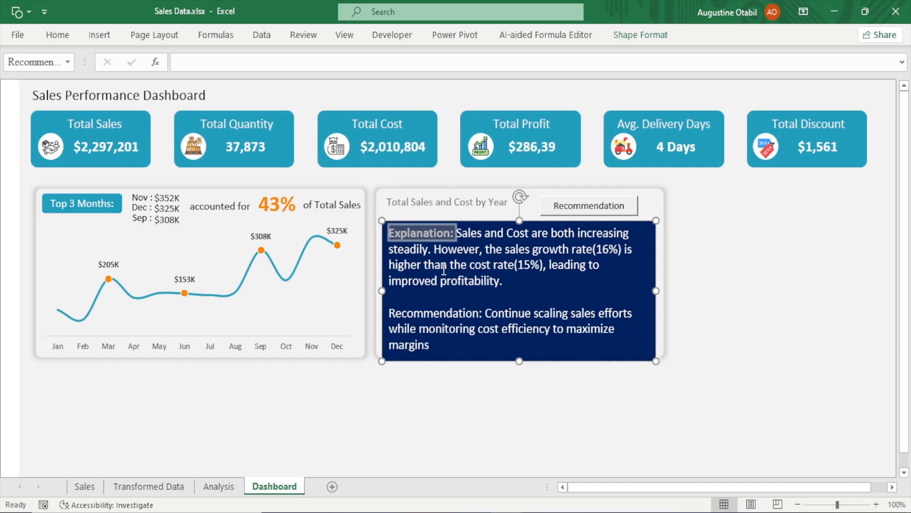
{"action": "key", "text": "ctrl+i"}
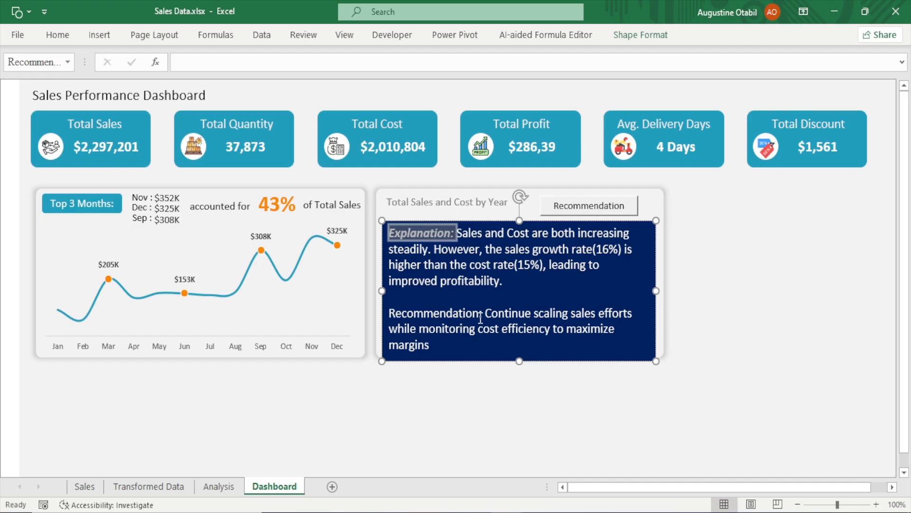
{"action": "left_click_drag", "start_coordinate": [483, 315], "coordinate": [396, 319]}
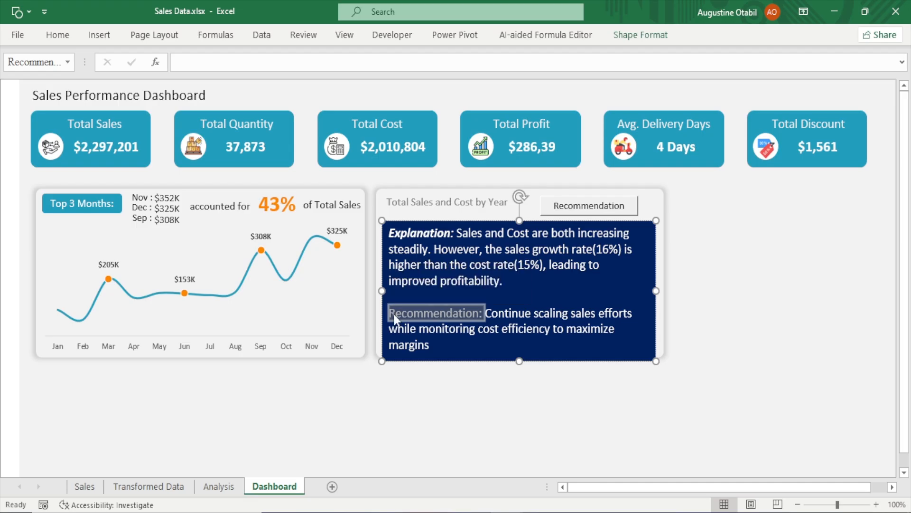
{"action": "key", "text": "ctrl+b"}
{"action": "key", "text": "ctrl+i"}
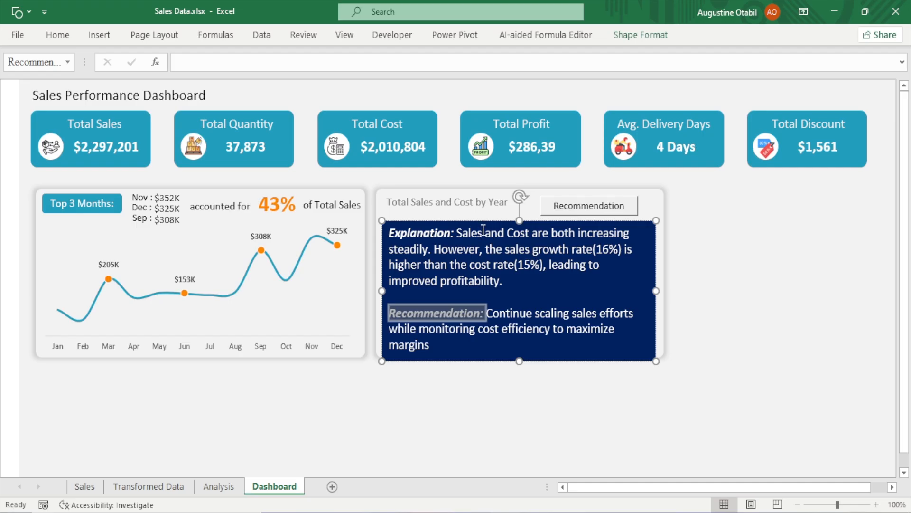
Colour the word "Sales" in the explanation teal and make it bold
{"action": "left_click_drag", "start_coordinate": [483, 231], "coordinate": [457, 231]}
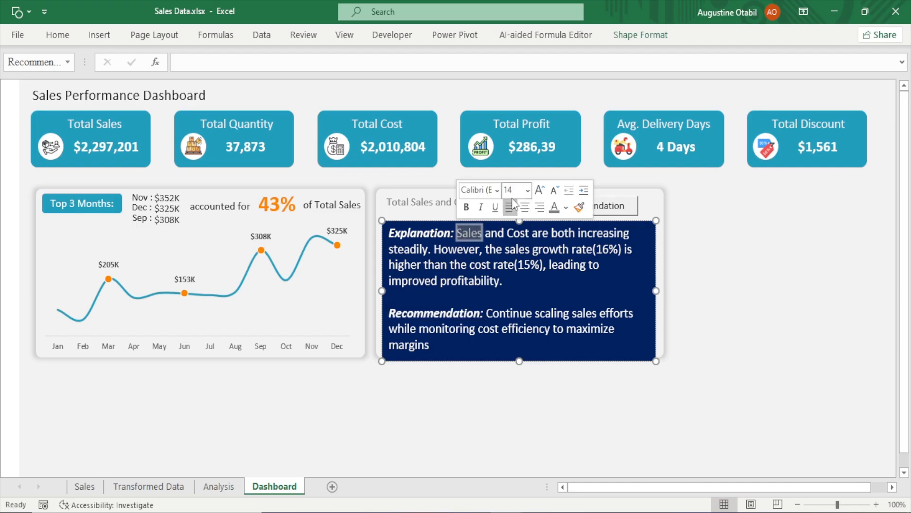
{"action": "left_click", "coordinate": [57, 30]}
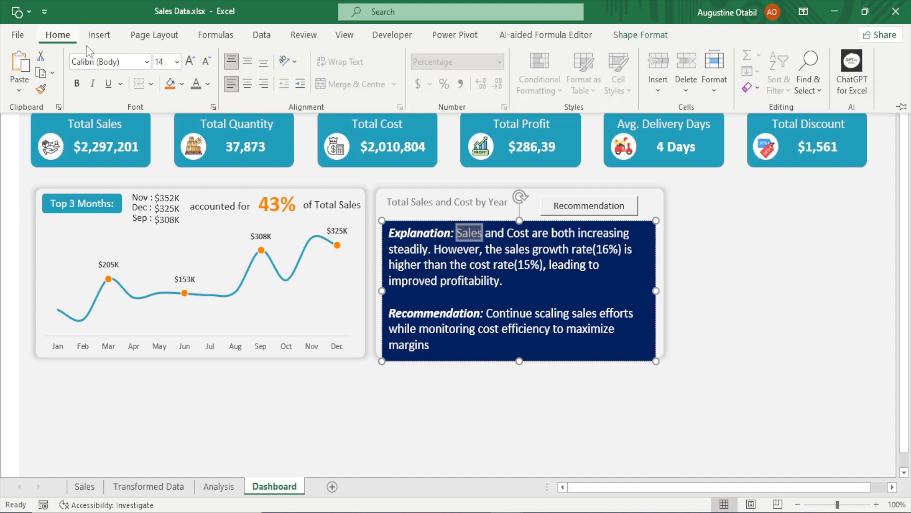
{"action": "left_click", "coordinate": [209, 84]}
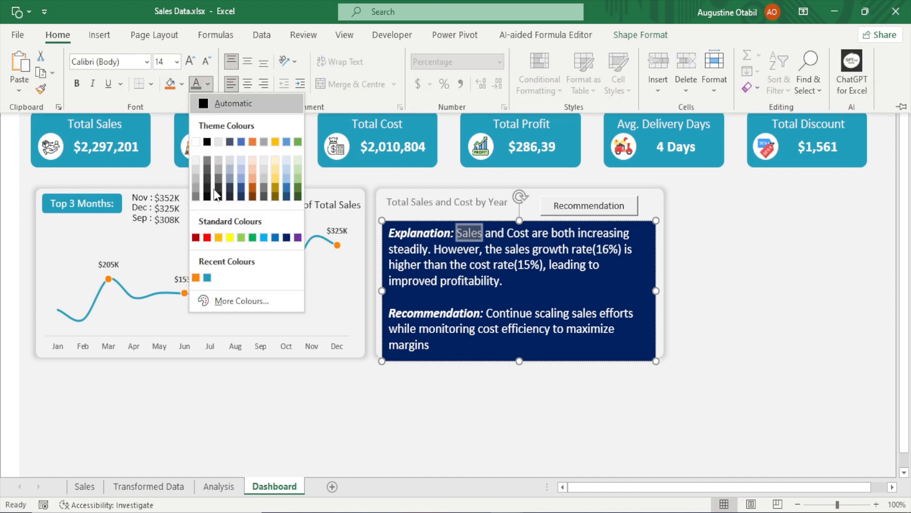
{"action": "left_click", "coordinate": [208, 278]}
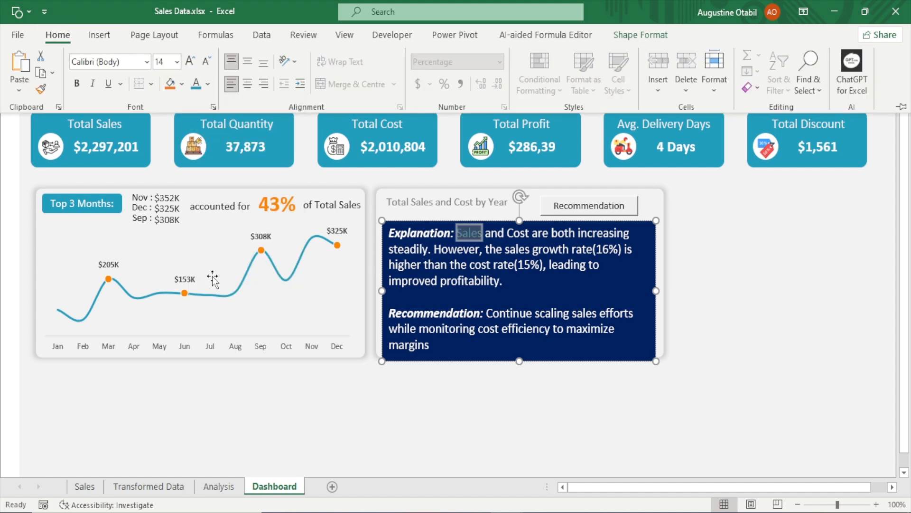
{"action": "key", "text": "ctrl+b"}
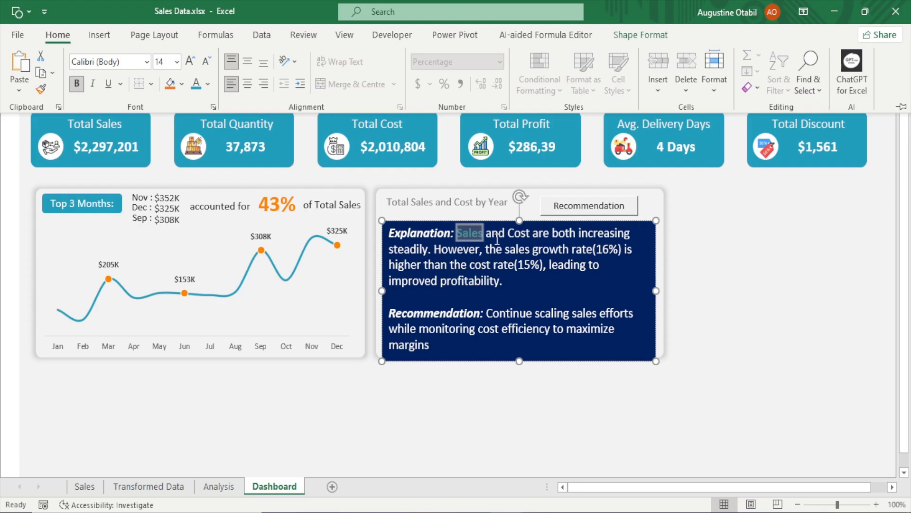
Colour the word "Cost" in the explanation orange
{"action": "key", "text": "ctrl+F1"}
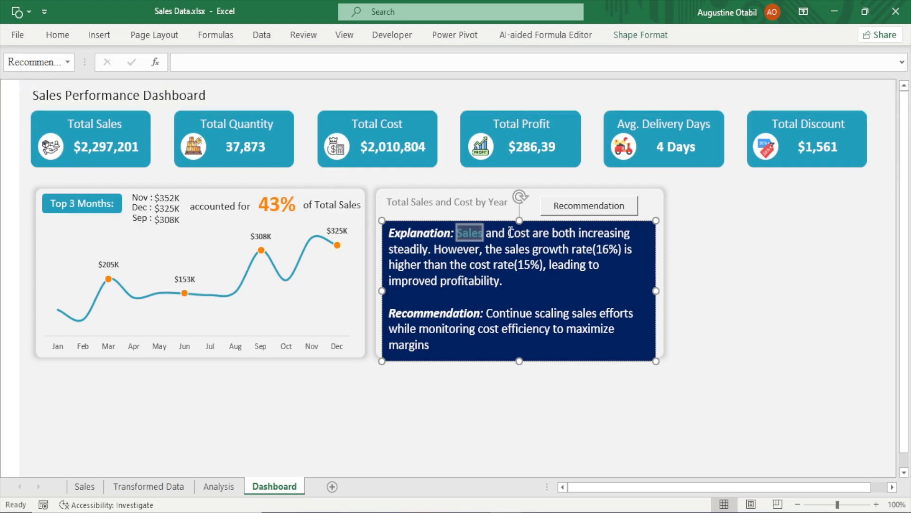
{"action": "left_click", "coordinate": [509, 232]}
{"action": "left_click_drag", "start_coordinate": [508, 232], "coordinate": [530, 235]}
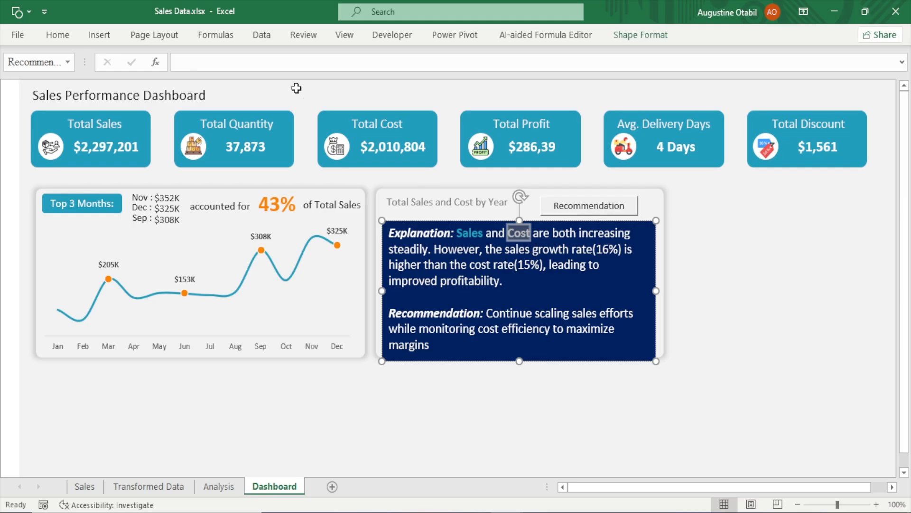
{"action": "left_click", "coordinate": [54, 37]}
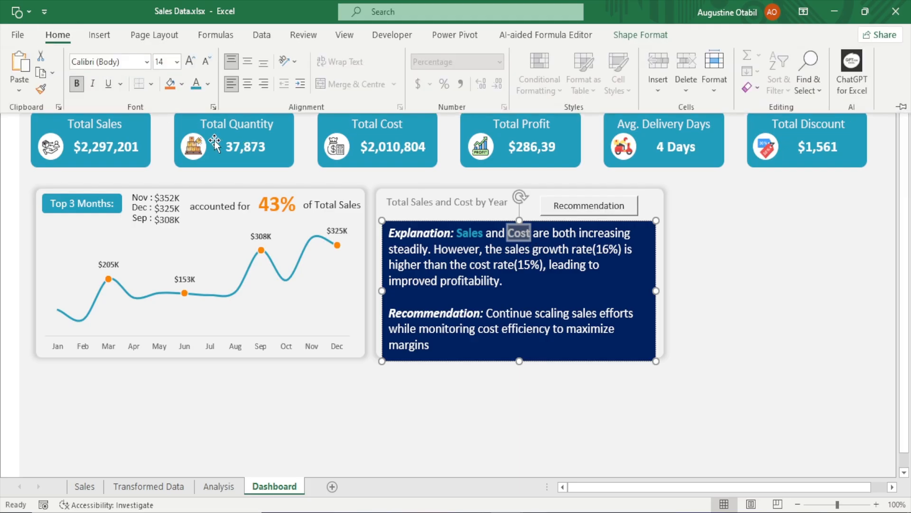
{"action": "left_click", "coordinate": [208, 85]}
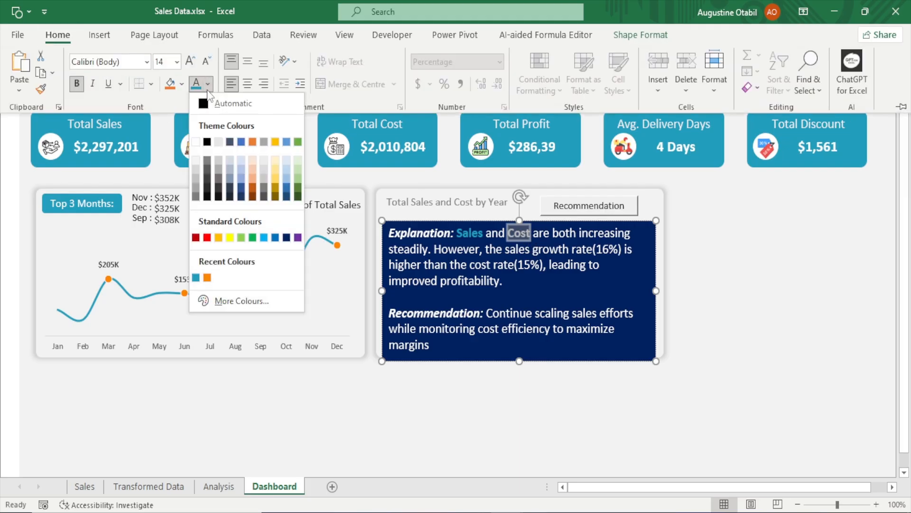
{"action": "left_click", "coordinate": [207, 277]}
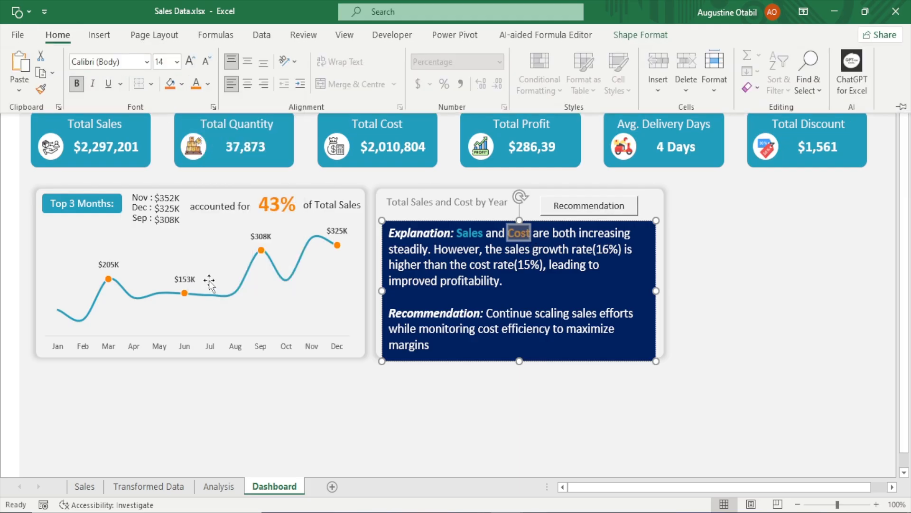
Colour the phrase "sales growth rate(16%)" teal and make it bold
{"action": "left_click", "coordinate": [515, 252]}
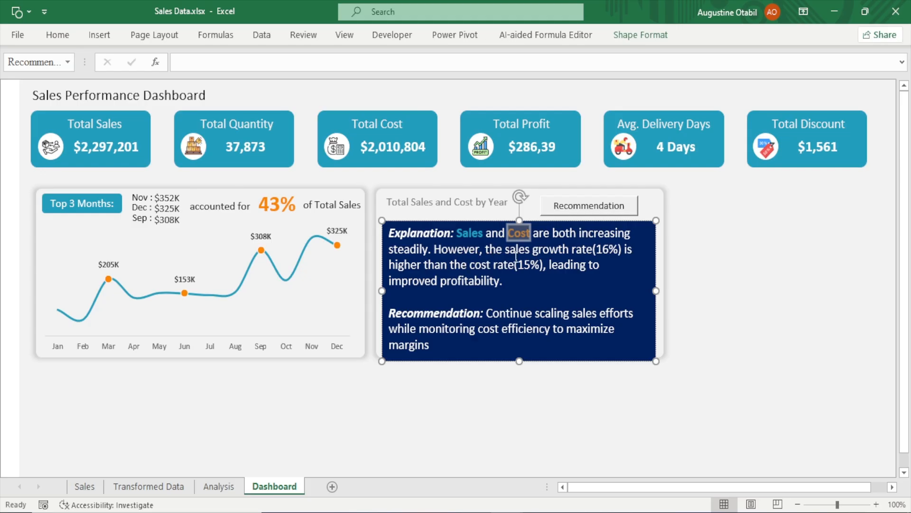
{"action": "left_click_drag", "start_coordinate": [505, 251], "coordinate": [621, 251]}
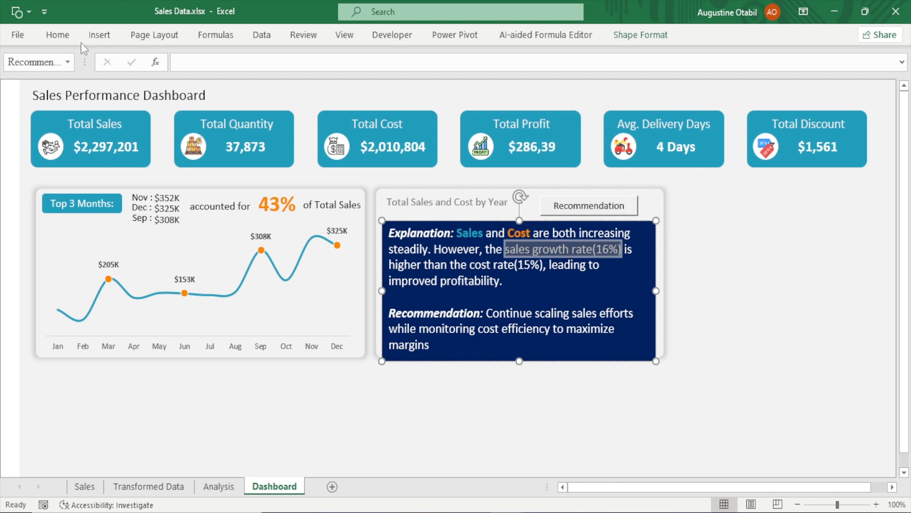
{"action": "left_click", "coordinate": [58, 34]}
{"action": "left_click", "coordinate": [212, 84]}
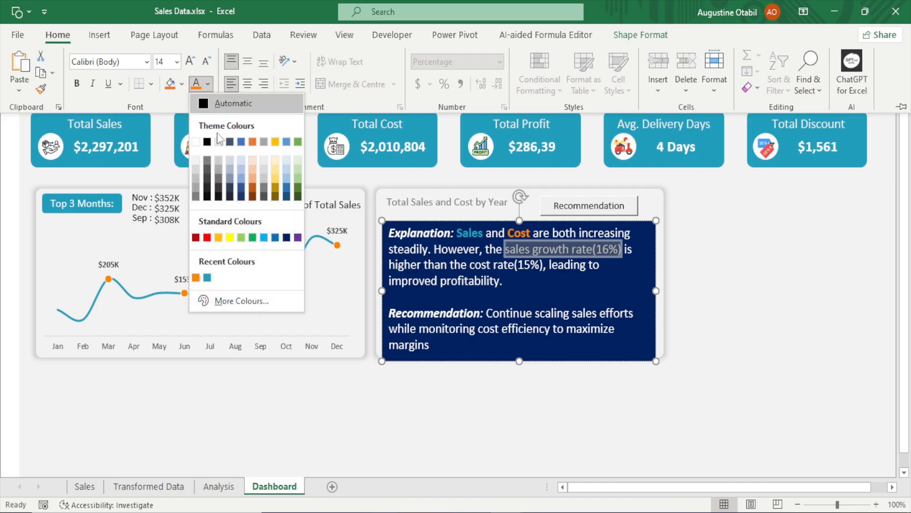
{"action": "left_click", "coordinate": [207, 277]}
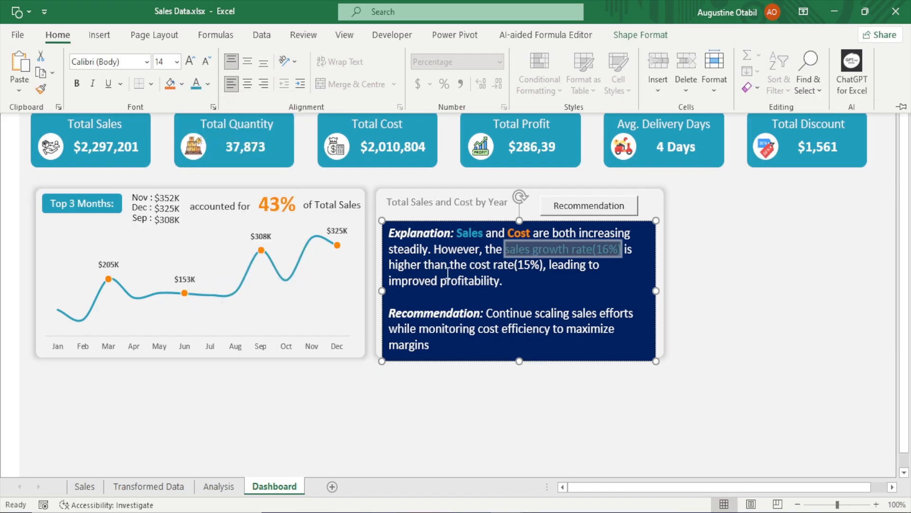
{"action": "key", "text": "ctrl+b"}
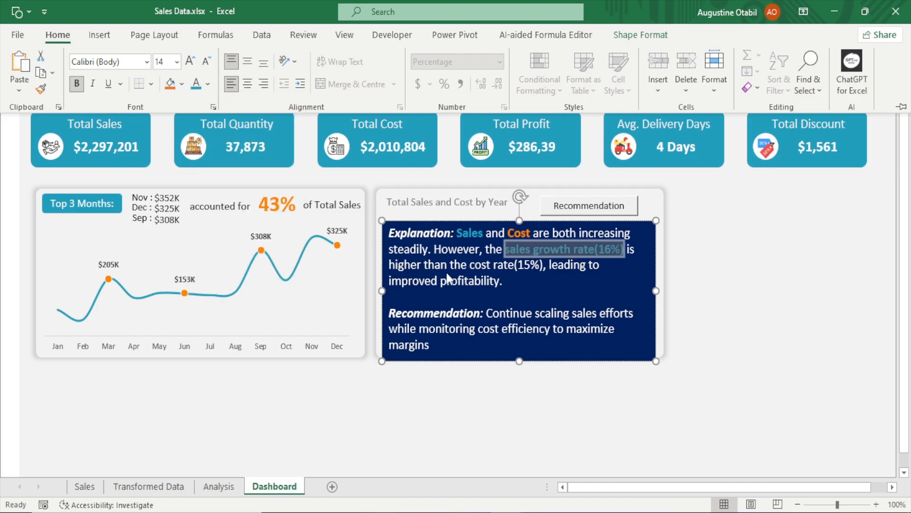
Colour the phrase "cost rate(15%)" orange and bold, then deselect the text box
{"action": "left_click", "coordinate": [470, 265]}
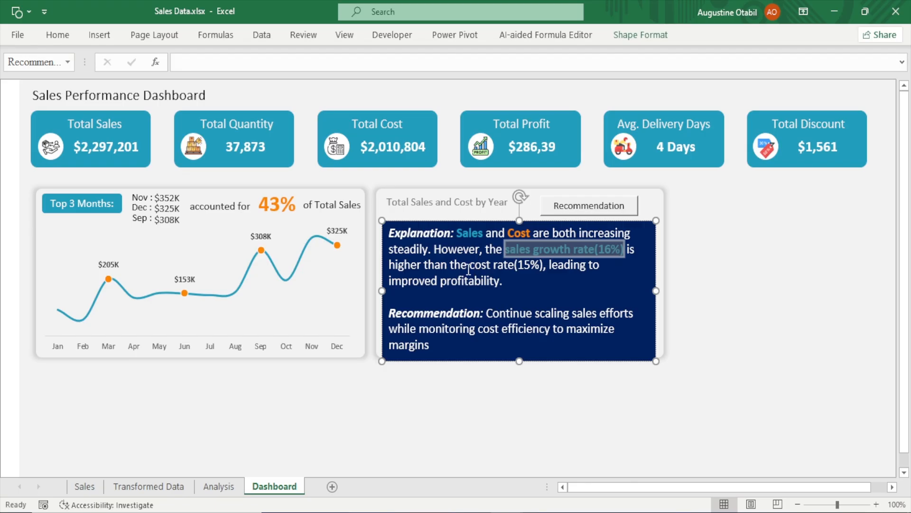
{"action": "left_click_drag", "start_coordinate": [469, 264], "coordinate": [543, 267]}
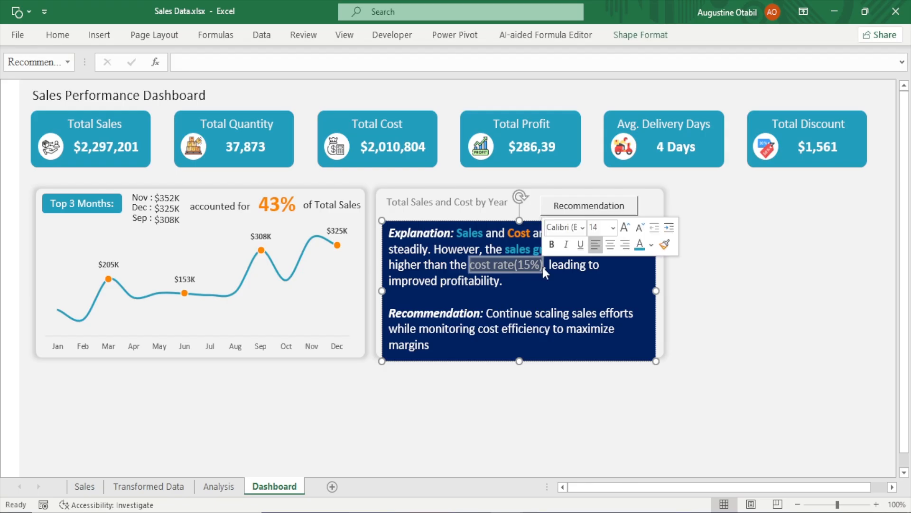
{"action": "left_click", "coordinate": [65, 42]}
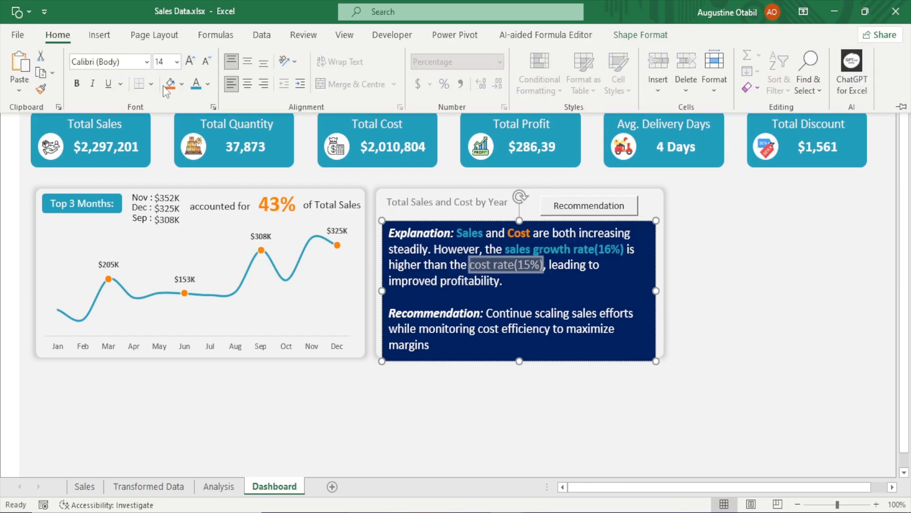
{"action": "left_click", "coordinate": [208, 84]}
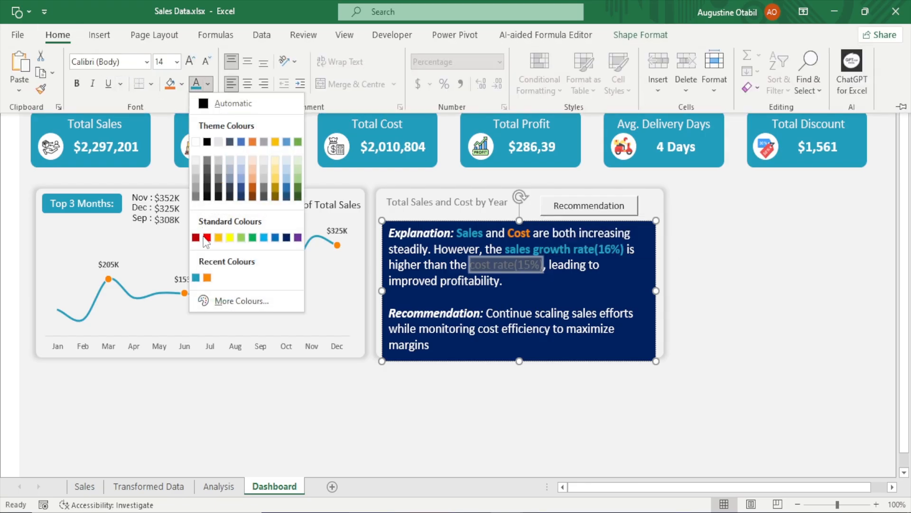
{"action": "left_click", "coordinate": [207, 278]}
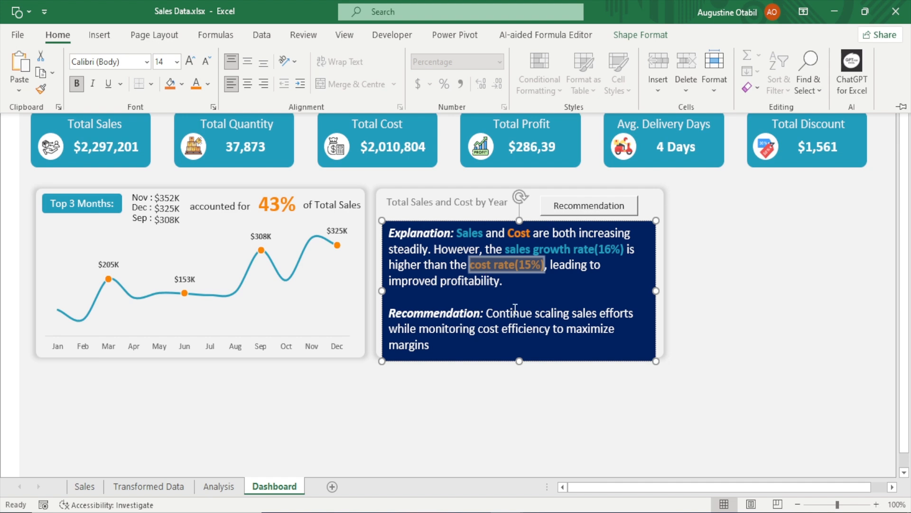
{"action": "left_click", "coordinate": [646, 420]}
{"action": "left_click", "coordinate": [646, 419]}
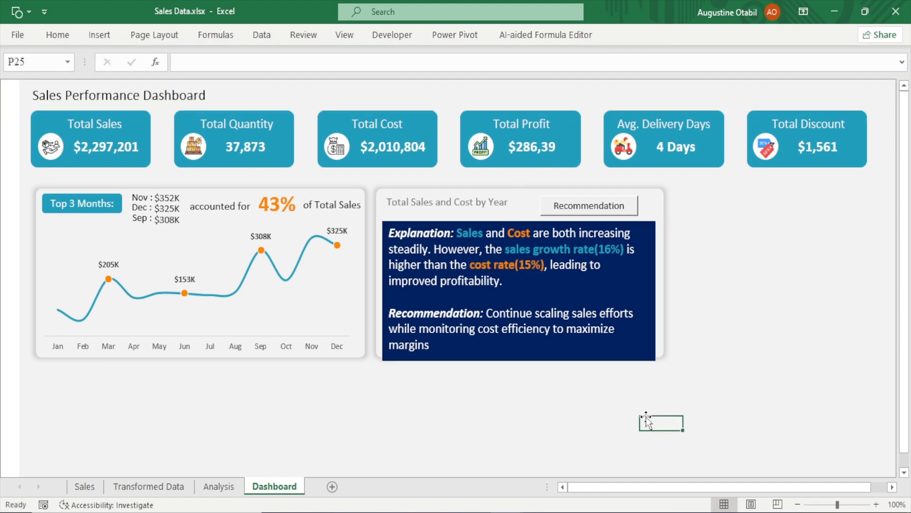
Shrink the explanation text box slightly from its lower edge
{"action": "left_click", "coordinate": [567, 360]}
{"action": "left_click_drag", "start_coordinate": [519, 361], "coordinate": [521, 354]}
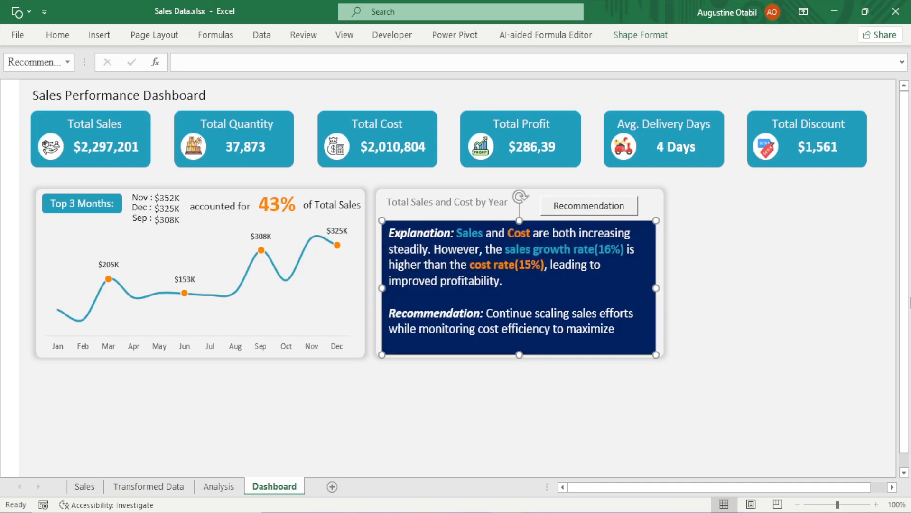
{"action": "left_click", "coordinate": [755, 298]}
Try to run the macro assigned to the Recommendation button
{"action": "left_click", "coordinate": [571, 211]}
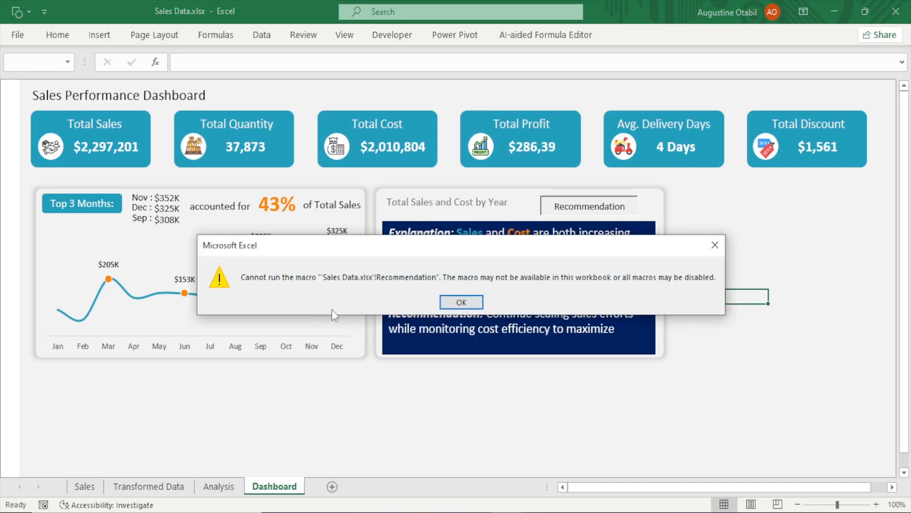
{"action": "left_click", "coordinate": [715, 245]}
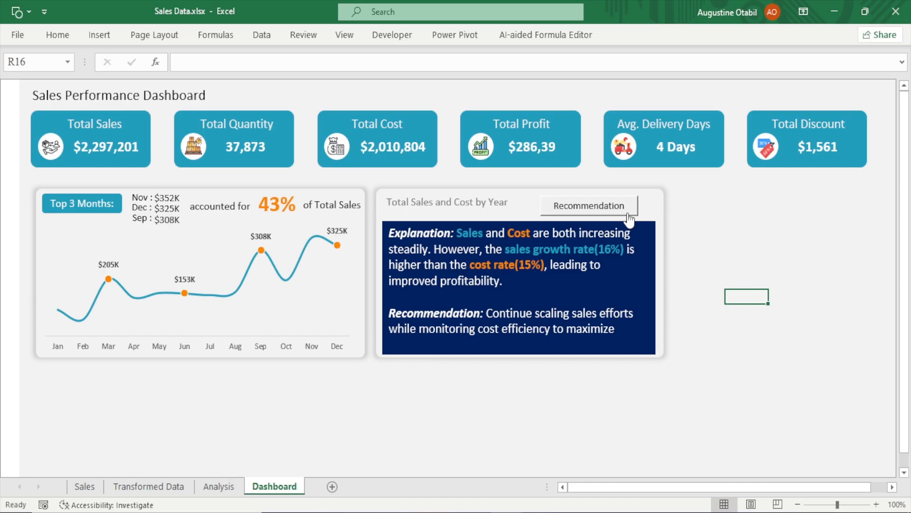
Open the Visual Basic editor and delete all the existing code in Module1
{"action": "left_click", "coordinate": [386, 38]}
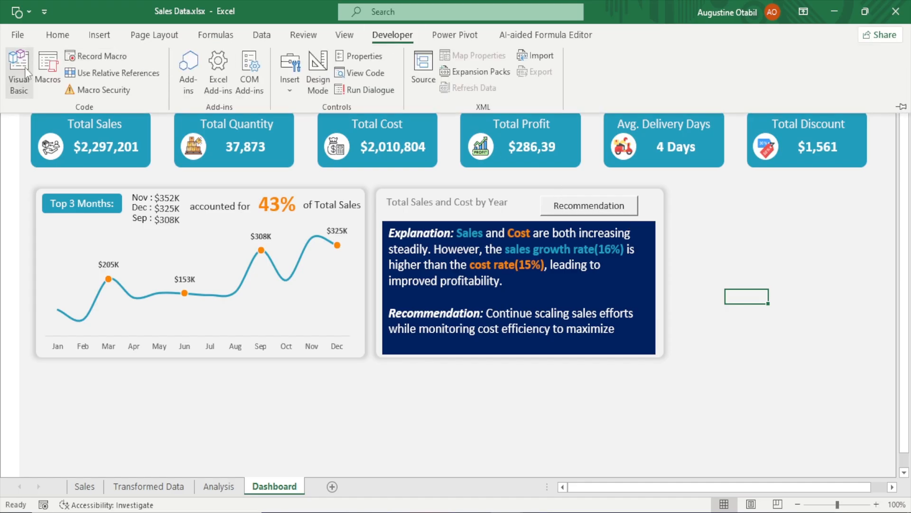
{"action": "left_click", "coordinate": [25, 67]}
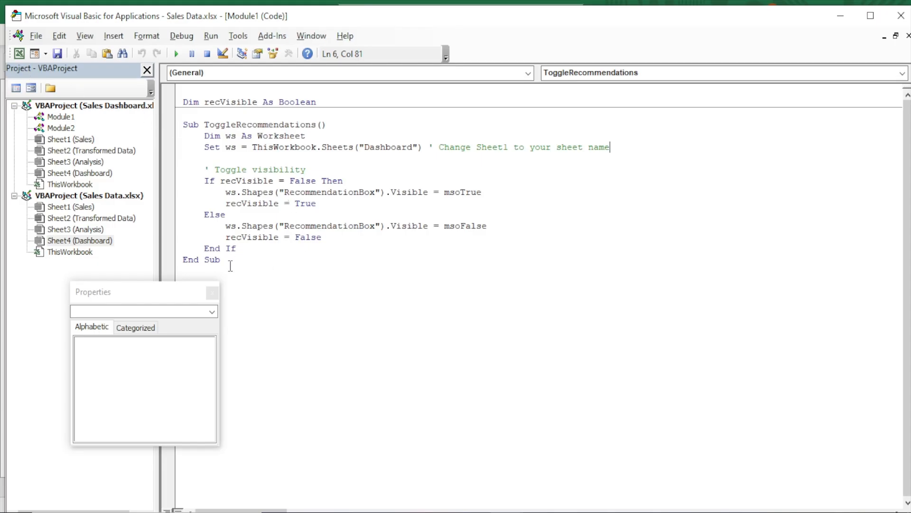
{"action": "left_click_drag", "start_coordinate": [229, 264], "coordinate": [175, 101]}
{"action": "key", "text": "Delete"}
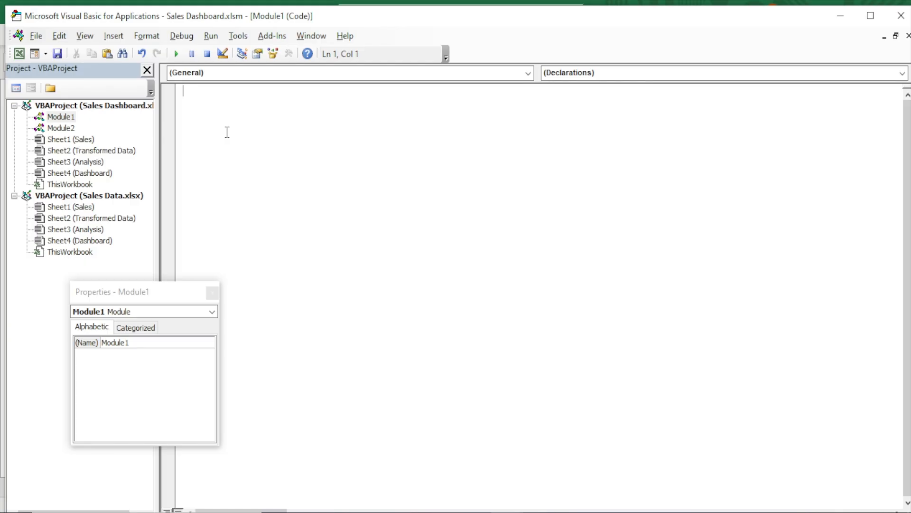
Declare a module-level variable recVisible As Boolean at the top of the module
{"action": "type", "text": "dim recVisible as boo"}
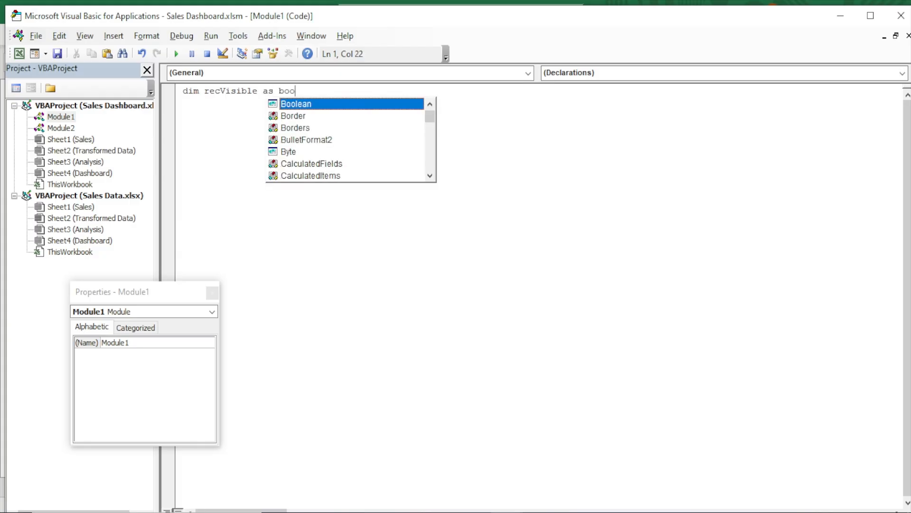
{"action": "key", "text": "Tab"}
{"action": "key", "text": "Return"}
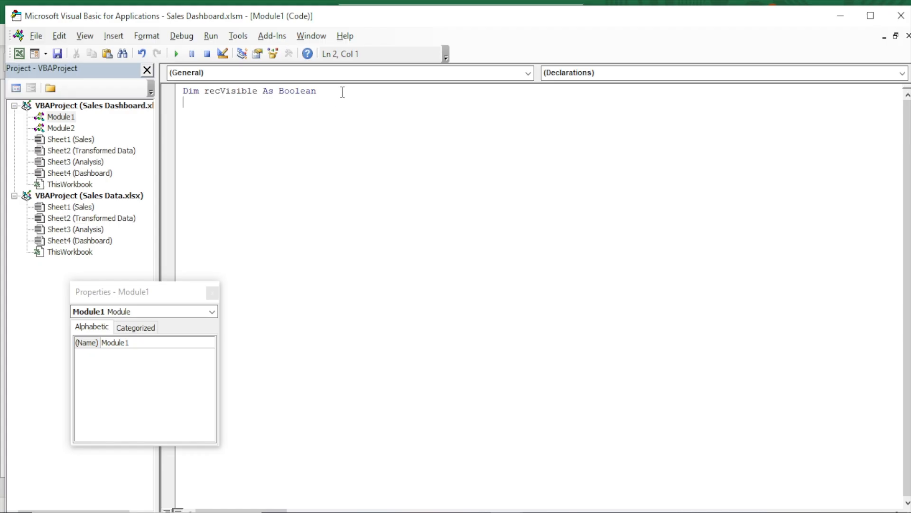
Start a new procedure named ToggleRecommendation below the declaration
{"action": "key", "text": "Return"}
{"action": "type", "text": "sub ToggleRecommendatio"}
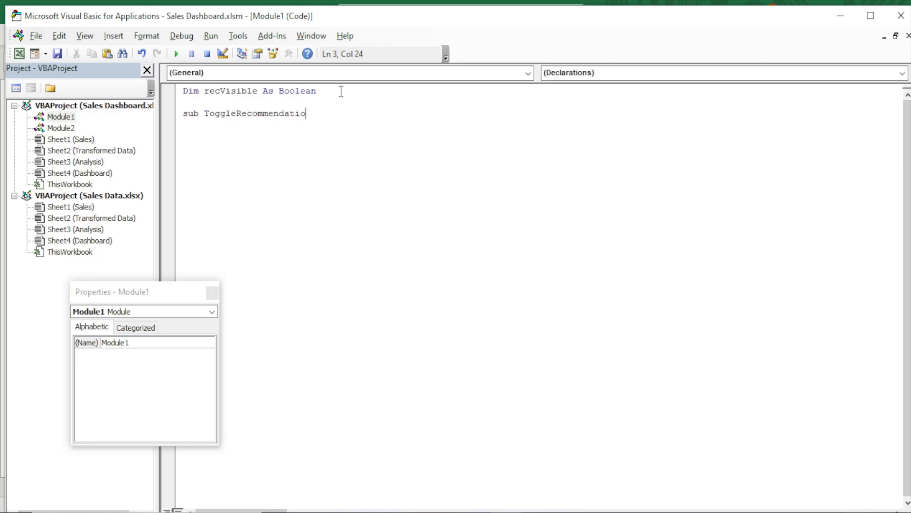
{"action": "type", "text": "n()"}
{"action": "key", "text": "Return"}
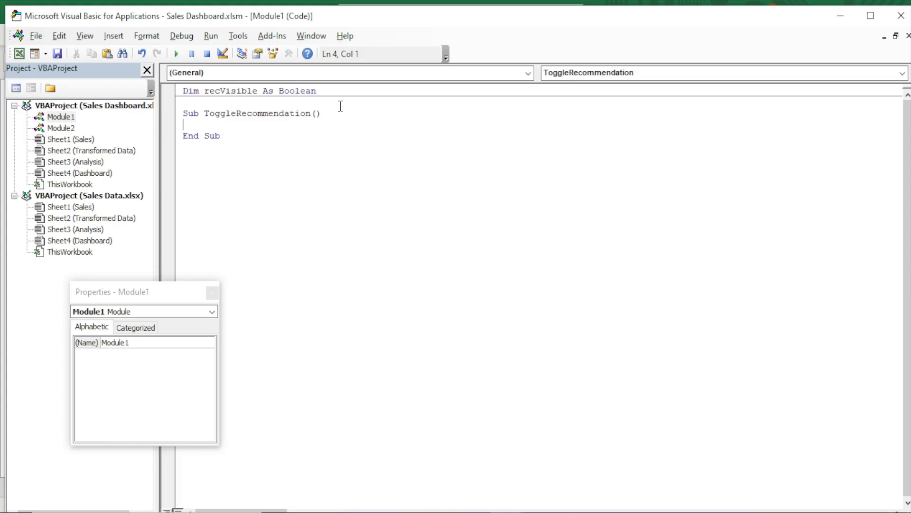
Declare ws As Worksheet inside the ToggleRecommendation procedure
{"action": "type", "text": "dim ws as wo"}
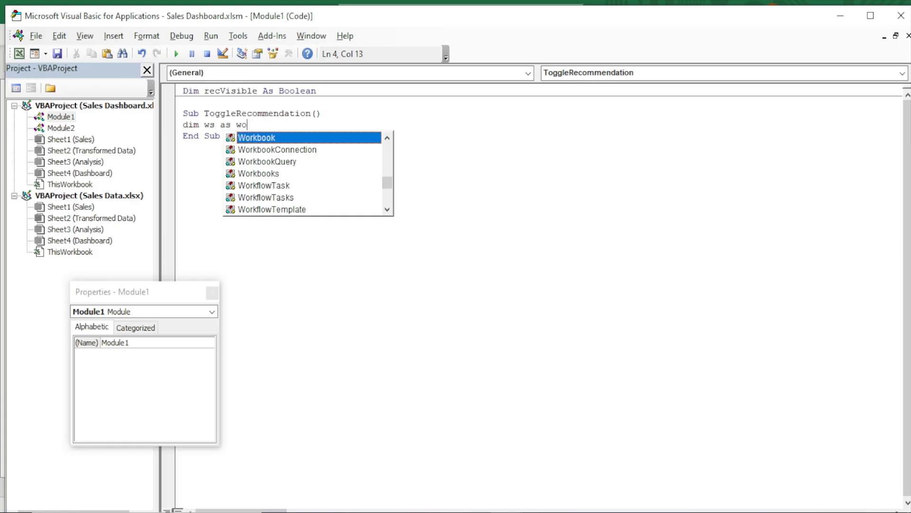
{"action": "type", "text": "rksh"}
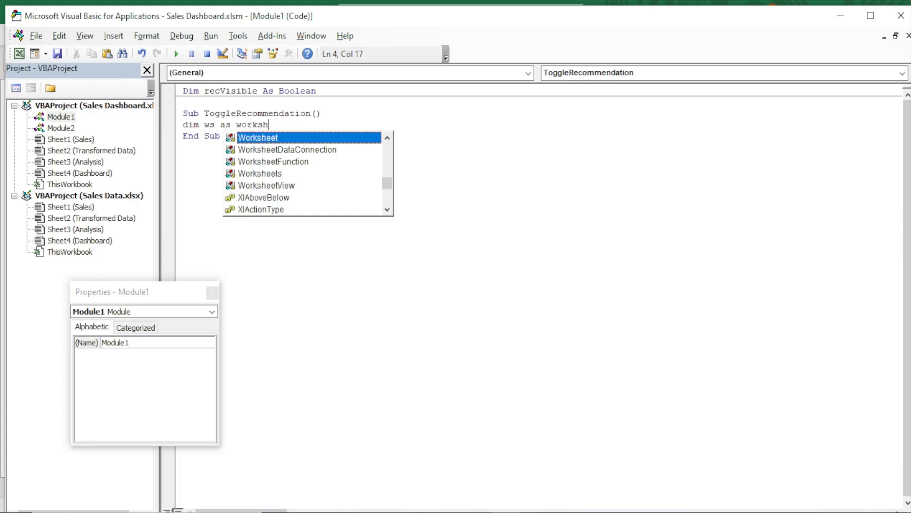
{"action": "key", "text": "Tab"}
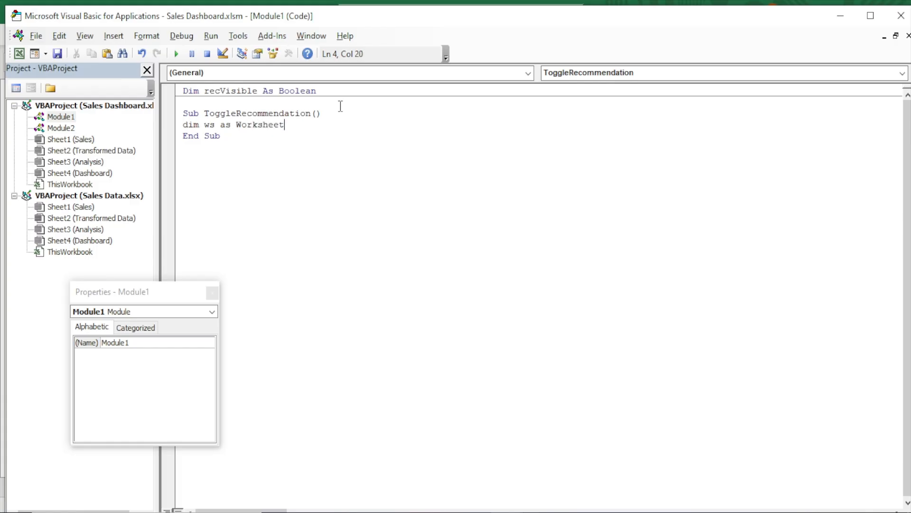
{"action": "key", "text": "Return"}
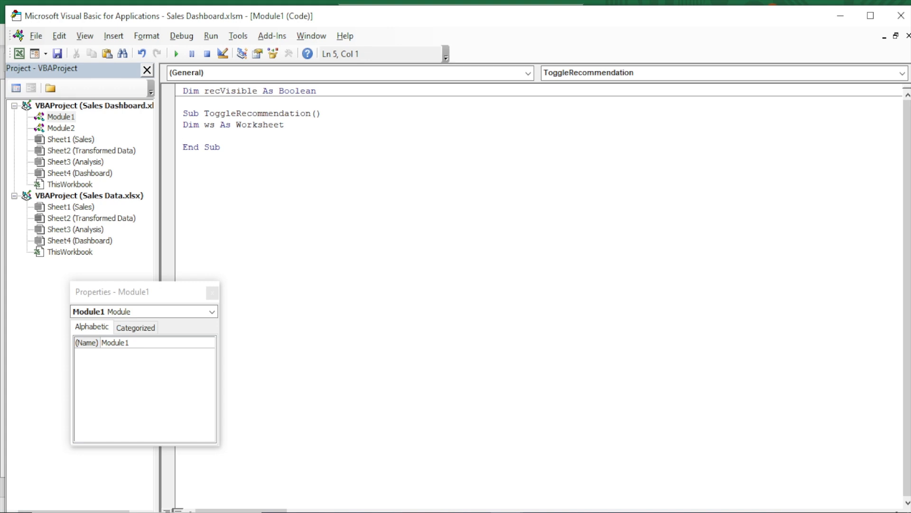
Set ws to the Dashboard sheet with ThisWorkbook.Sheets("Dashboard")
{"action": "type", "text": "set ws = Thisworkboo"}
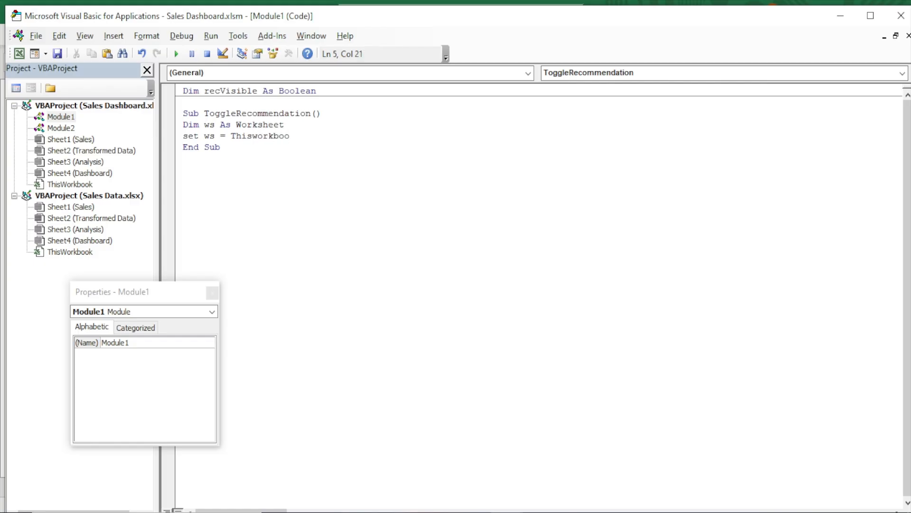
{"action": "type", "text": "k.shet"}
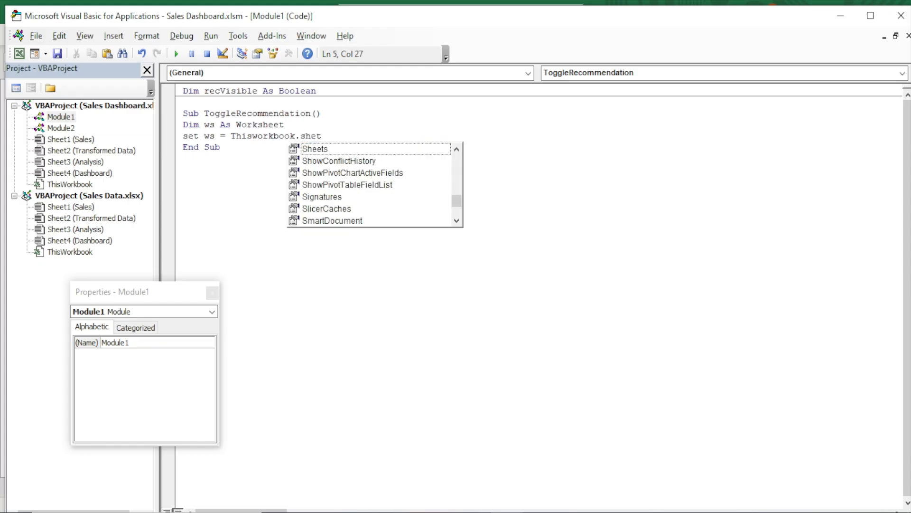
{"action": "key", "text": "BackSpace"}
{"action": "type", "text": "ets"}
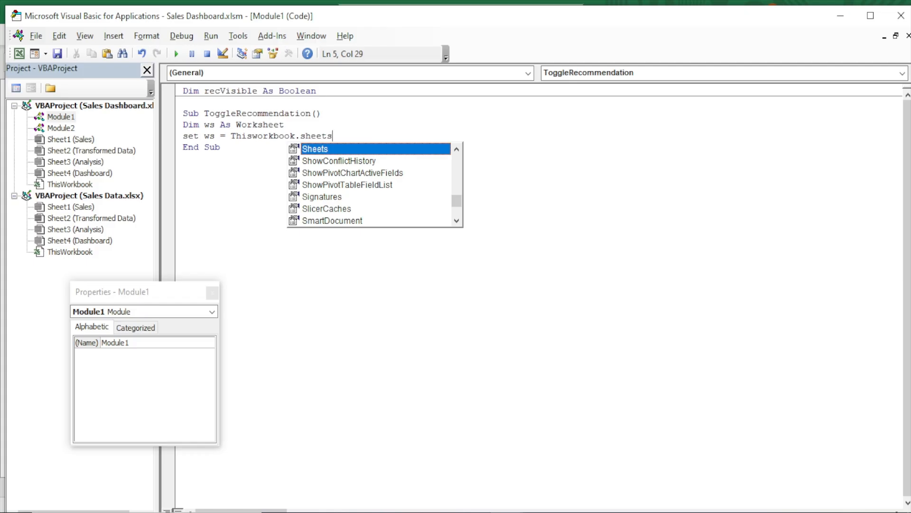
{"action": "type", "text": "9"}
{"action": "key", "text": "BackSpace"}
{"action": "type", "text": "("}
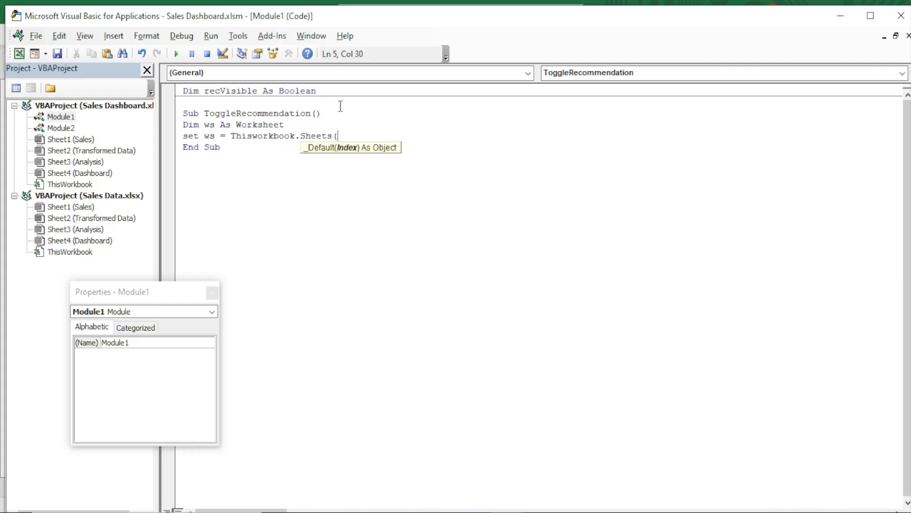
{"action": "type", "text": "\"Dashboard\")"}
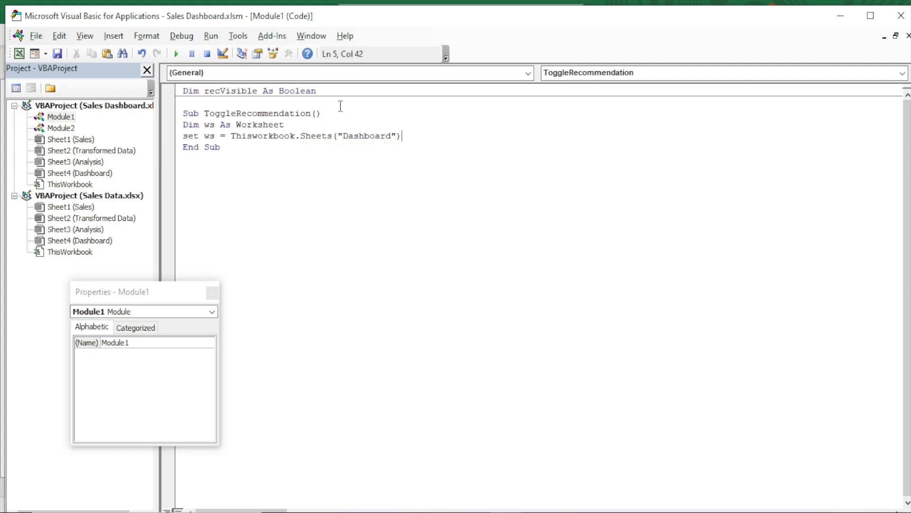
Open an If block inside ToggleRecommendation with the condition If recVisible = False Then, keeping End Sub intact
{"action": "key", "text": "Return"}
{"action": "key", "text": "Return"}
{"action": "key", "text": "Return"}
{"action": "type", "text": "if"}
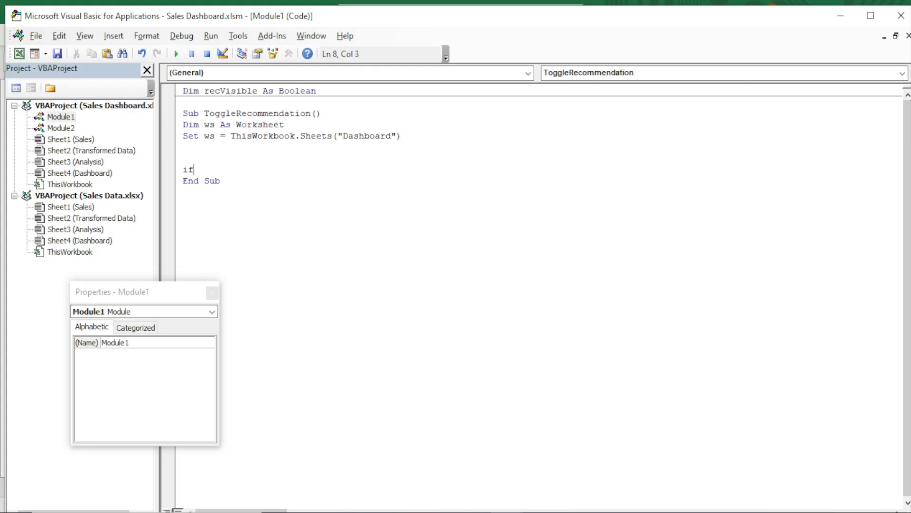
{"action": "key", "text": "BackSpace"}
{"action": "key", "text": "Delete"}
{"action": "key", "text": "BackSpace"}
{"action": "key", "text": "Delete"}
{"action": "key", "text": "BackSpace"}
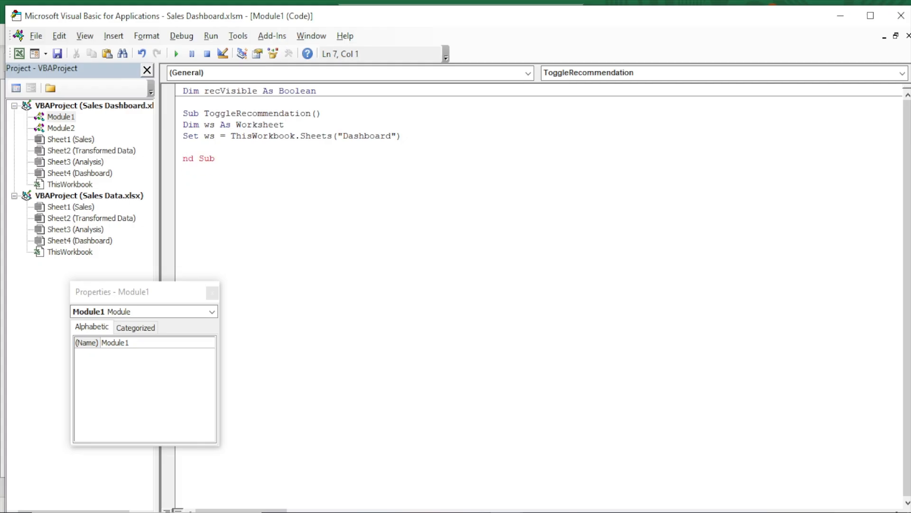
{"action": "type", "text": "E"}
{"action": "key", "text": "Left"}
{"action": "key", "text": "Return"}
{"action": "key", "text": "Return"}
{"action": "key", "text": "Tab"}
{"action": "type", "text": "if recVisi"}
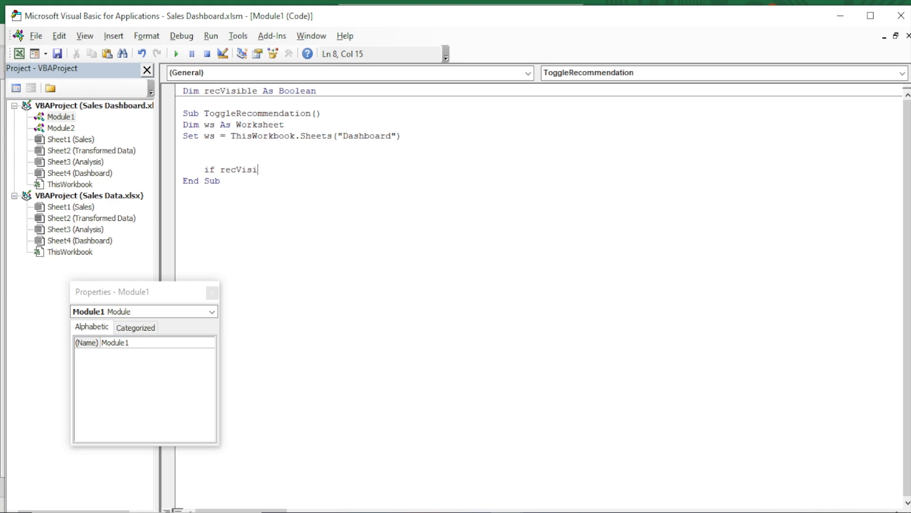
{"action": "type", "text": "ble = False "}
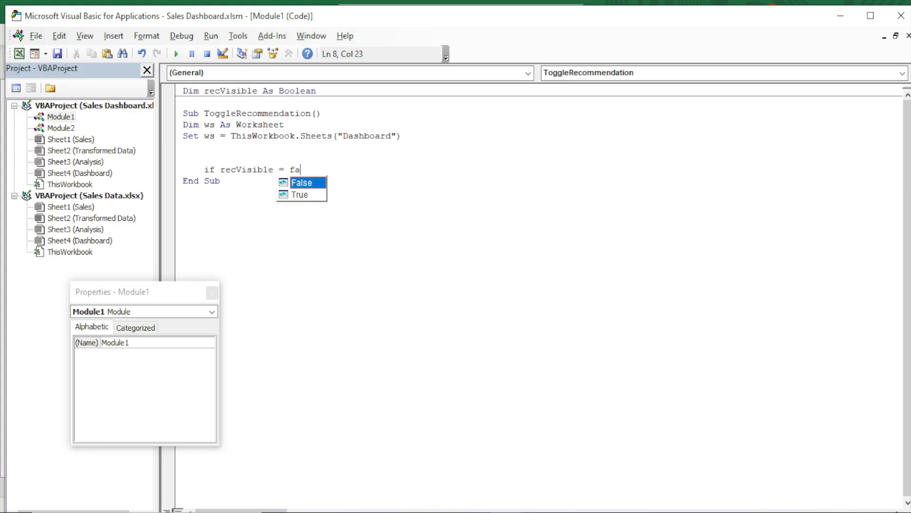
{"action": "type", "text": "then"}
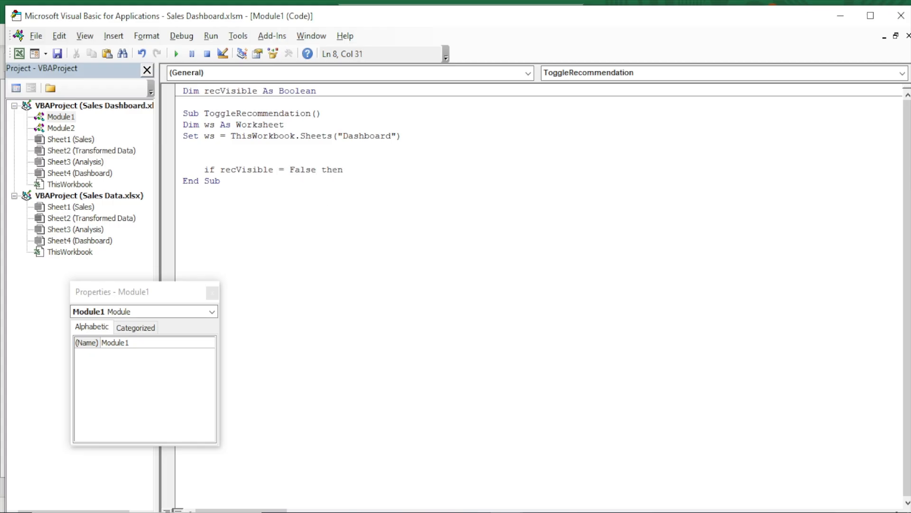
{"action": "key", "text": "Return"}
Inside the If branch, set ws.Shapes("Recommendationshape").Visible = msoTrue to show the recommendation shape
{"action": "type", "text": "ws.sh"}
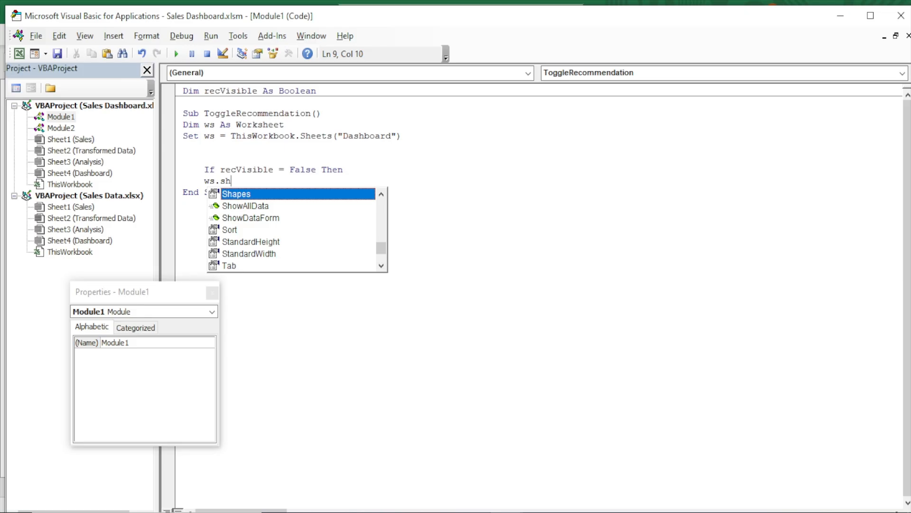
{"action": "key", "text": "Tab"}
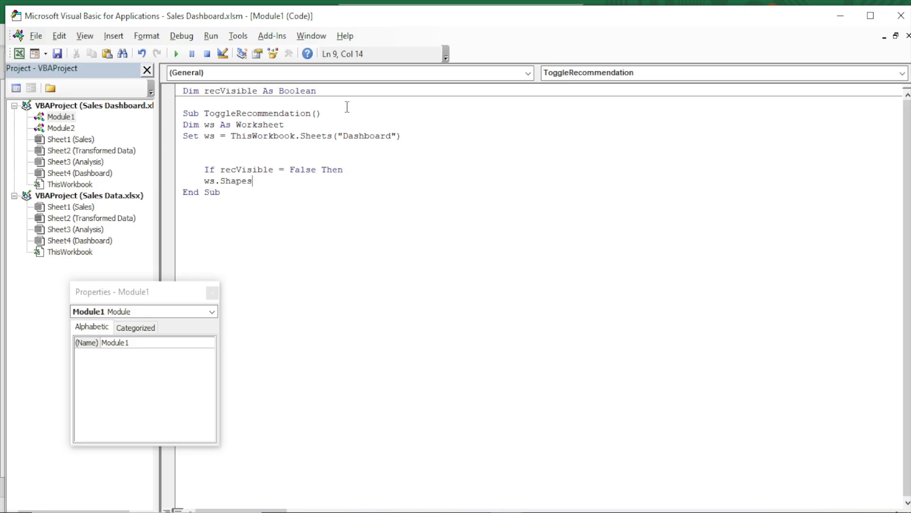
{"action": "type", "text": "(\"Re"}
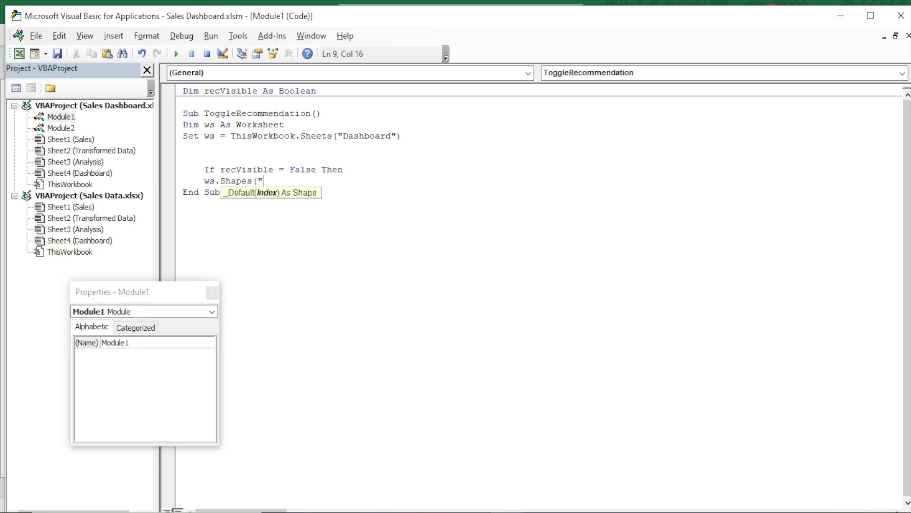
{"action": "type", "text": "commed"}
{"action": "key", "text": "BackSpace"}
{"action": "type", "text": "ndationshp"}
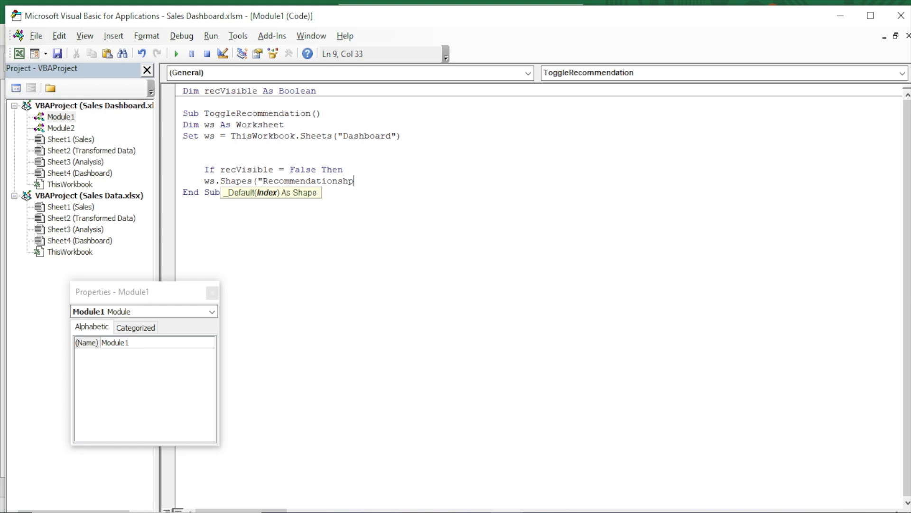
{"action": "type", "text": "a"}
{"action": "key", "text": "BackSpace"}
{"action": "key", "text": "BackSpace"}
{"action": "type", "text": "ape"}
{"action": "type", "text": "\")."}
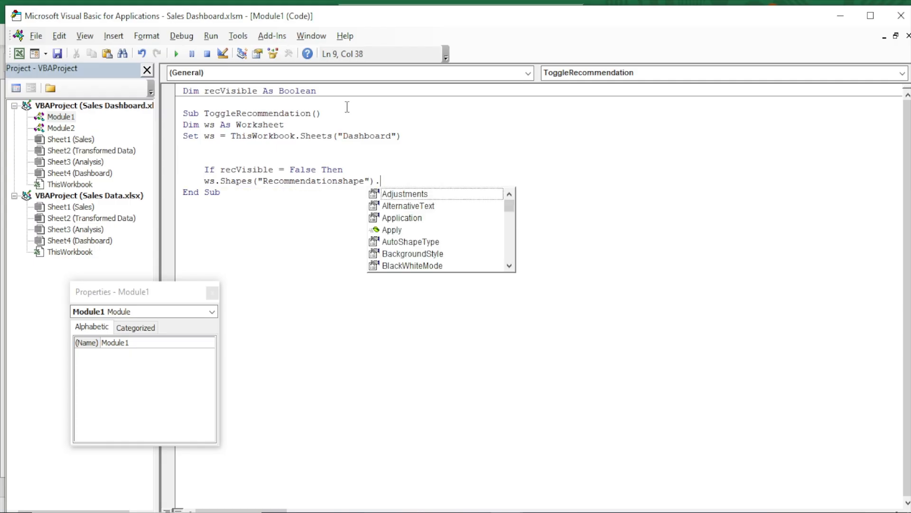
{"action": "type", "text": "vi"}
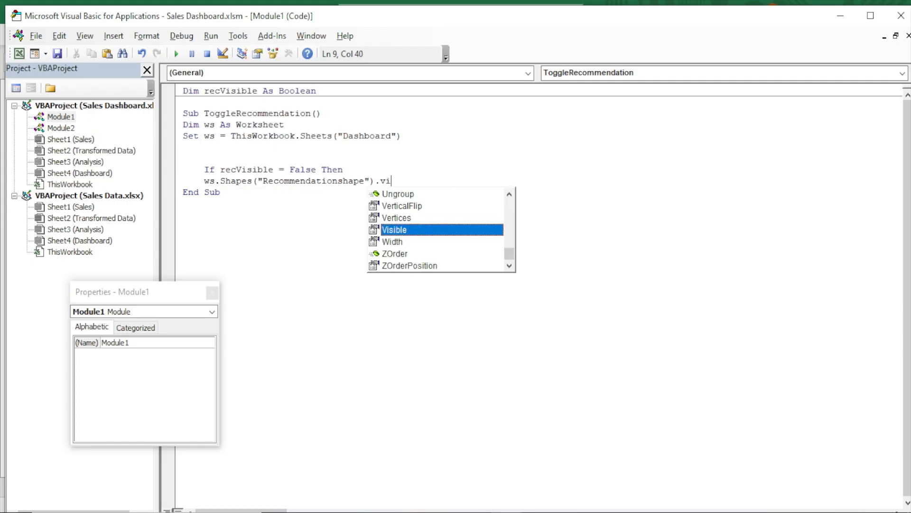
{"action": "key", "text": "Tab"}
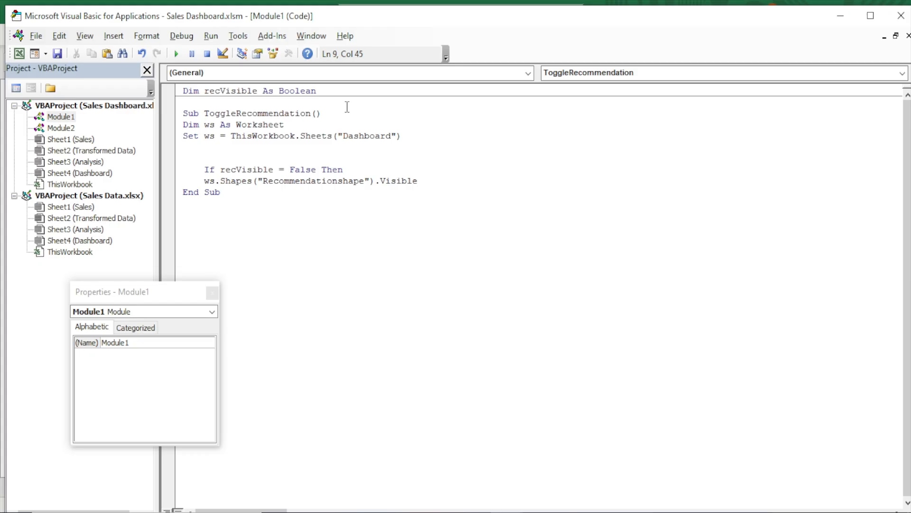
{"action": "type", "text": "=mso"}
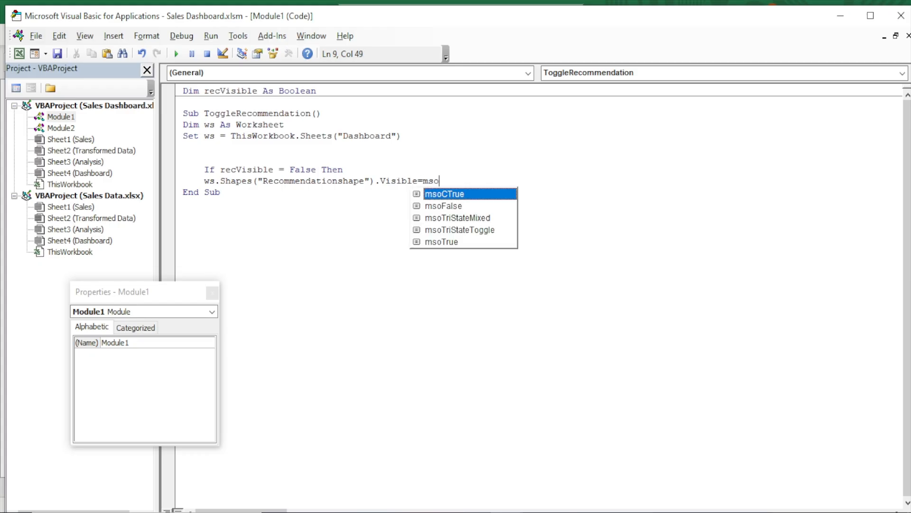
{"action": "type", "text": "t"}
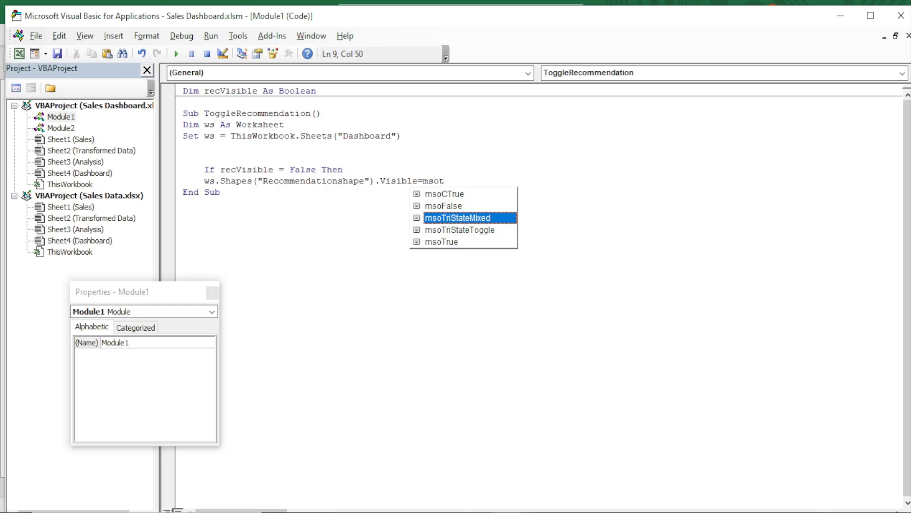
{"action": "type", "text": "ru"}
{"action": "key", "text": "Tab"}
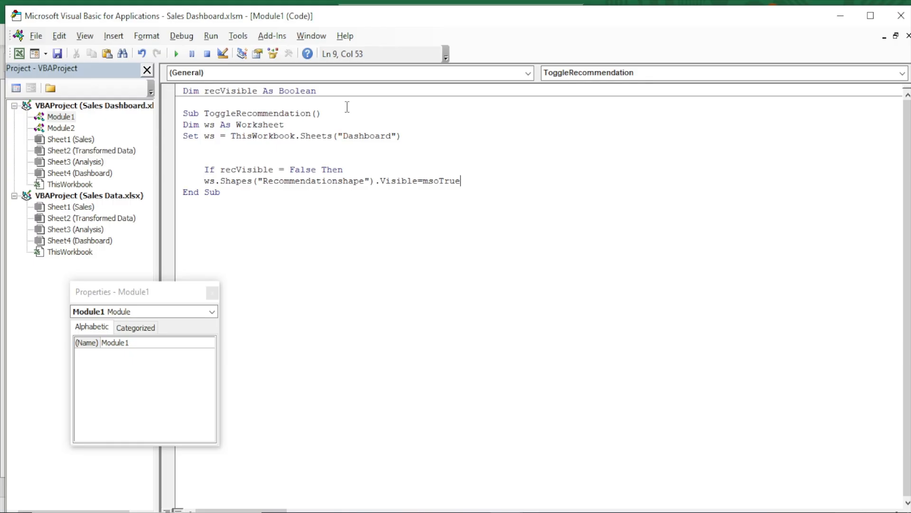
{"action": "key", "text": "Return"}
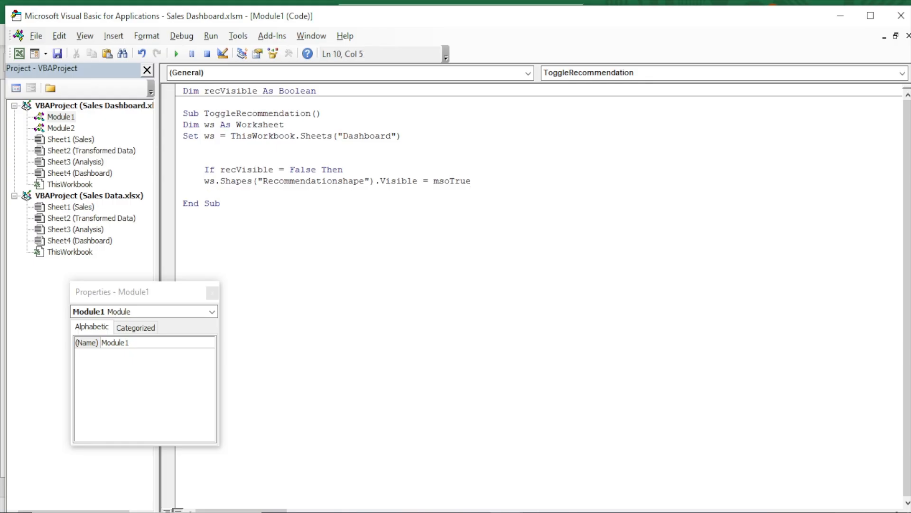
Set recVisible = True in the If branch and add an Else line below it
{"action": "type", "text": "recVisible = "}
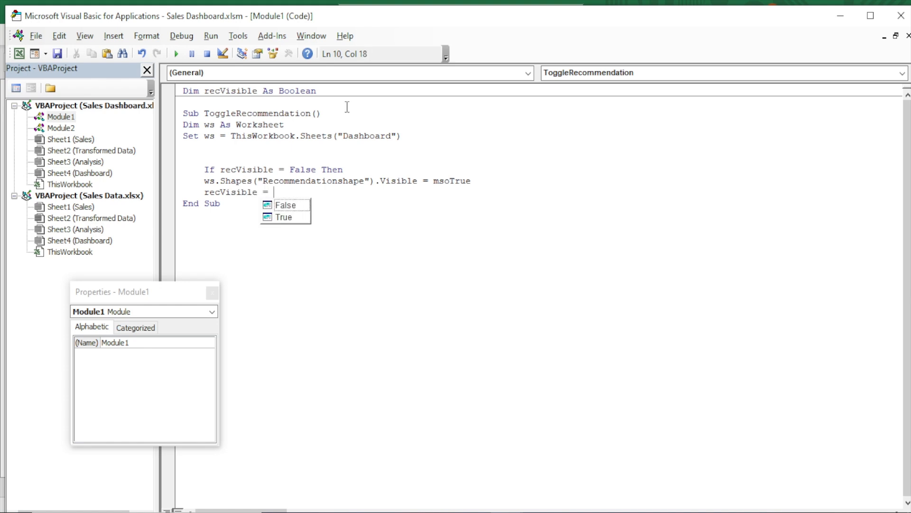
{"action": "type", "text": "True"}
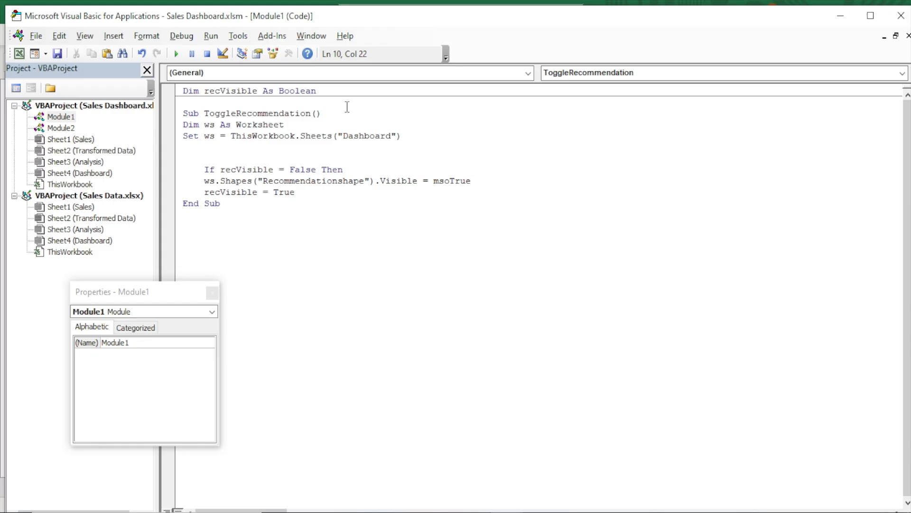
{"action": "key", "text": "Return"}
{"action": "key", "text": "Return"}
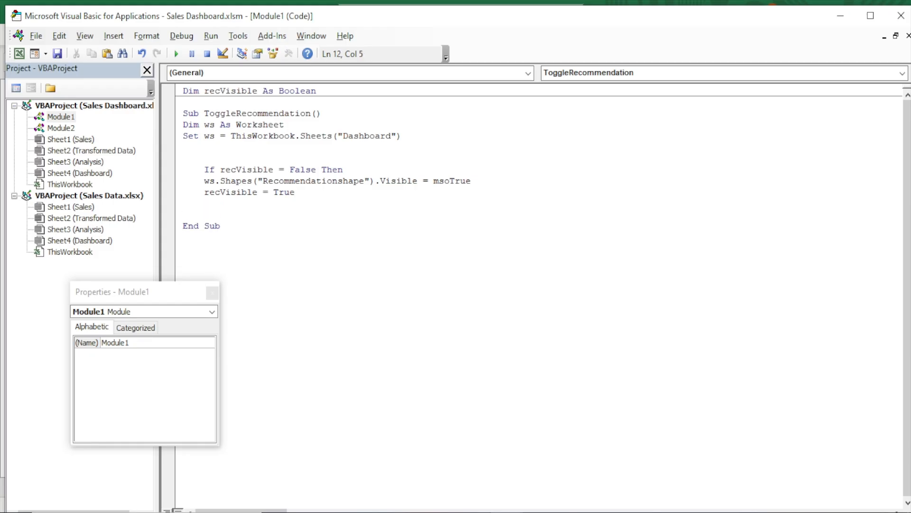
{"action": "type", "text": "Else"}
{"action": "key", "text": "Return"}
{"action": "key", "text": "Return"}
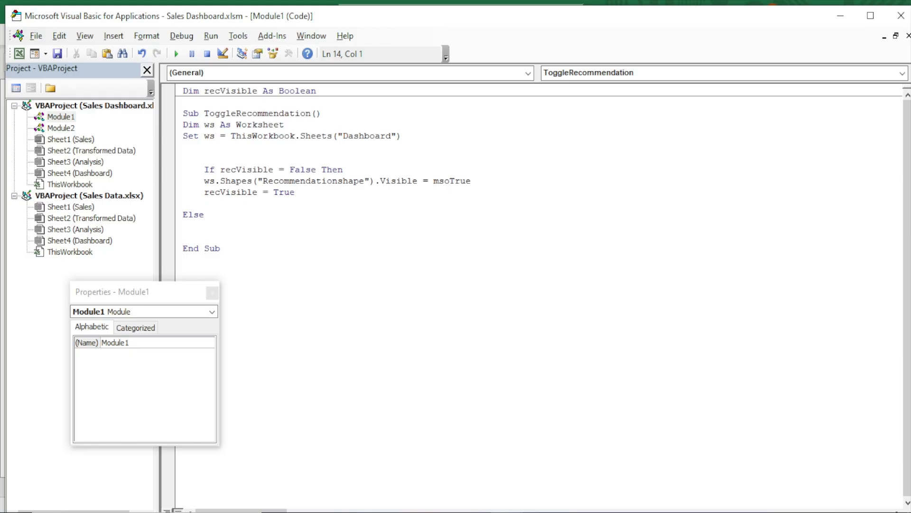
In the Else branch, set ws.Shapes("Recommedationshape").Visible = msoFalse to hide the shape
{"action": "type", "text": "ws"}
{"action": "key", "text": "BackSpace"}
{"action": "key", "text": "BackSpace"}
{"action": "key", "text": "BackSpace"}
{"action": "key", "text": "BackSpace"}
{"action": "key", "text": "BackSpace"}
{"action": "key", "text": "BackSpace"}
{"action": "key", "text": "BackSpace"}
{"action": "key", "text": "Return"}
{"action": "type", "text": "ws"}
{"action": "key", "text": "BackSpace"}
{"action": "type", "text": ".sh"}
{"action": "key", "text": "Tab"}
{"action": "type", "text": "("}
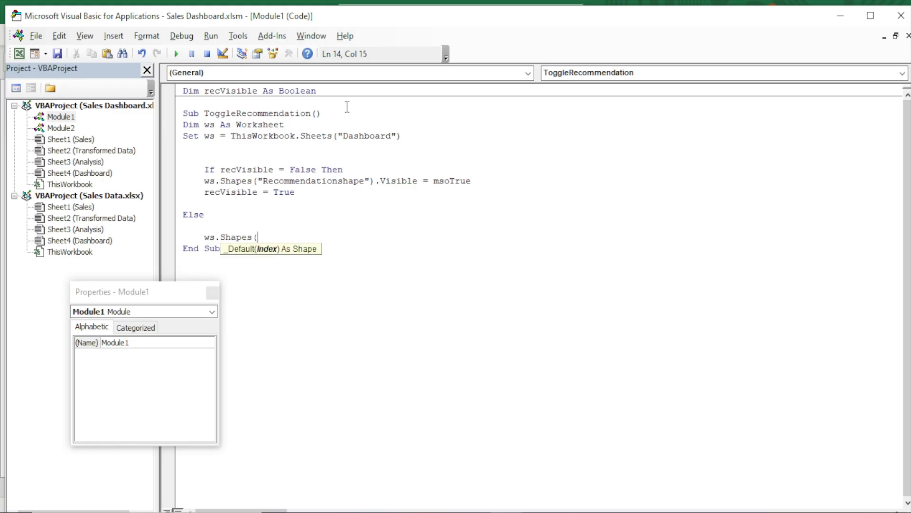
{"action": "type", "text": "\"Recommedatu"}
{"action": "key", "text": "BackSpace"}
{"action": "type", "text": "ionshape"}
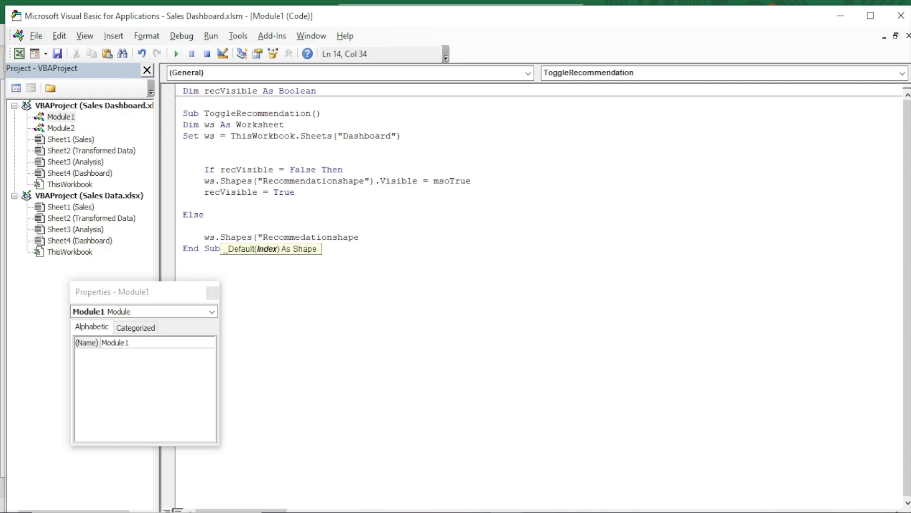
{"action": "type", "text": "\")"}
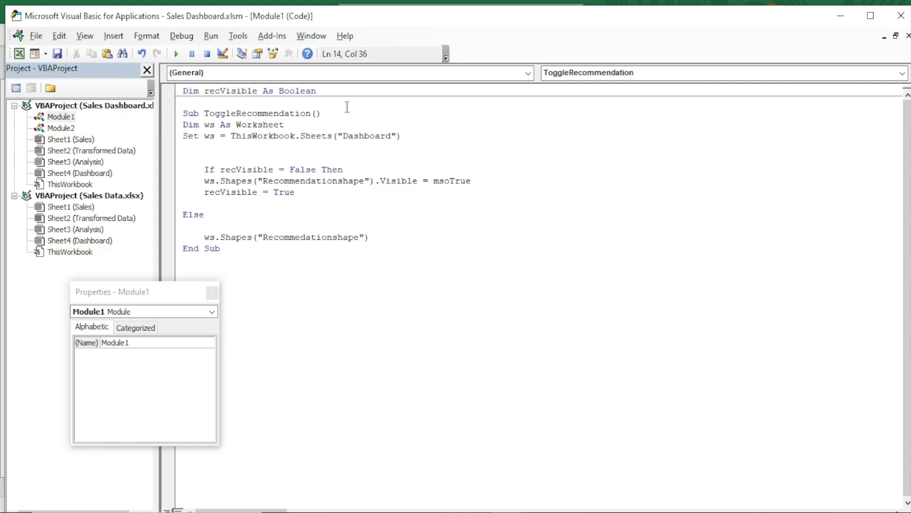
{"action": "type", "text": ".vi"}
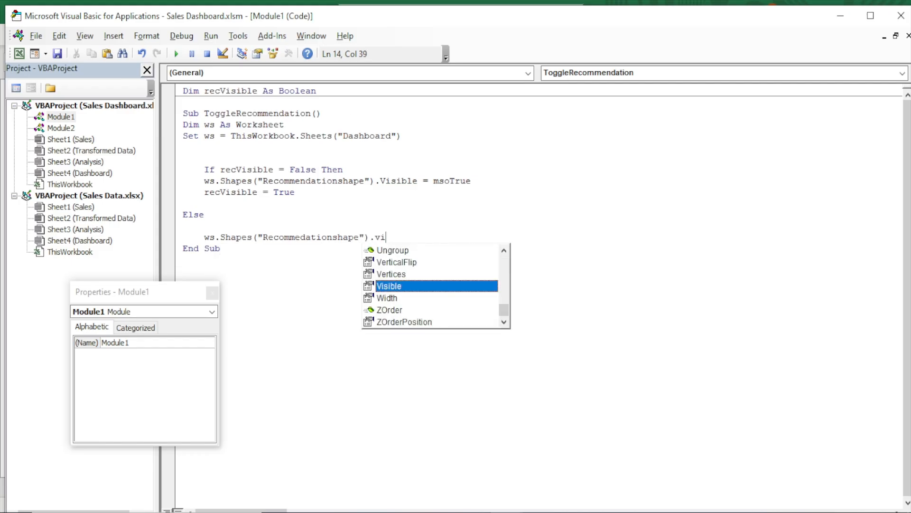
{"action": "key", "text": "Tab"}
{"action": "type", "text": "= "}
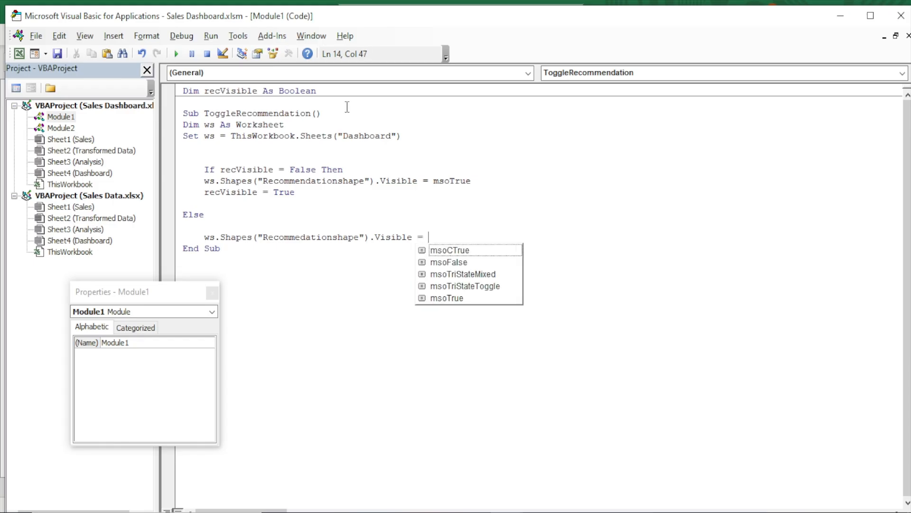
{"action": "type", "text": "mso"}
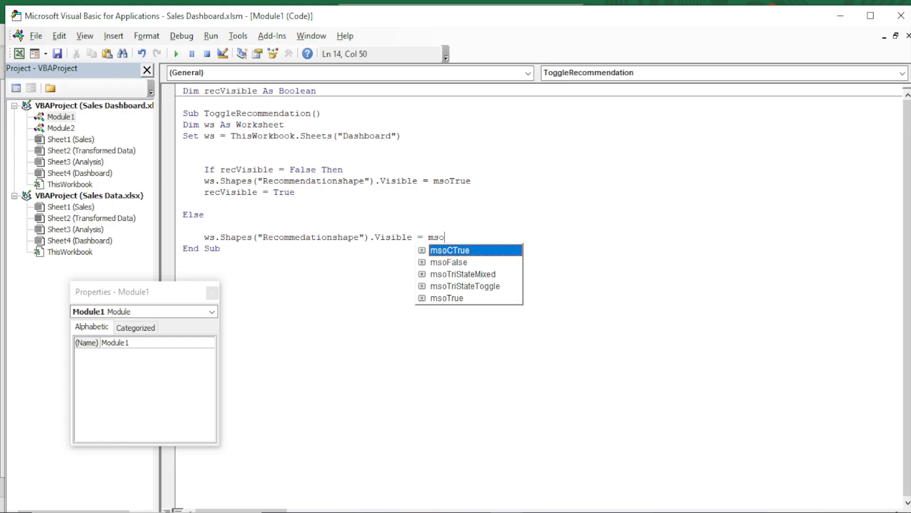
{"action": "type", "text": "t"}
{"action": "key", "text": "BackSpace"}
{"action": "type", "text": "False"}
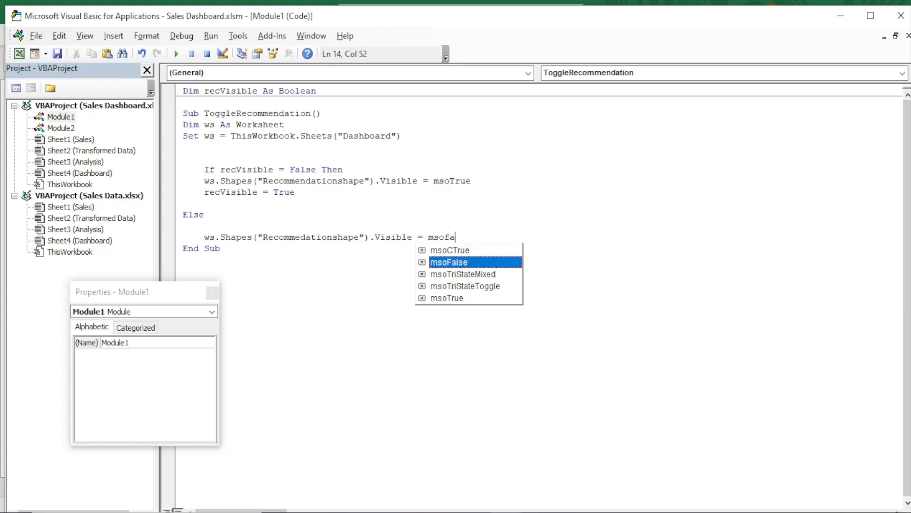
{"action": "key", "text": "Tab"}
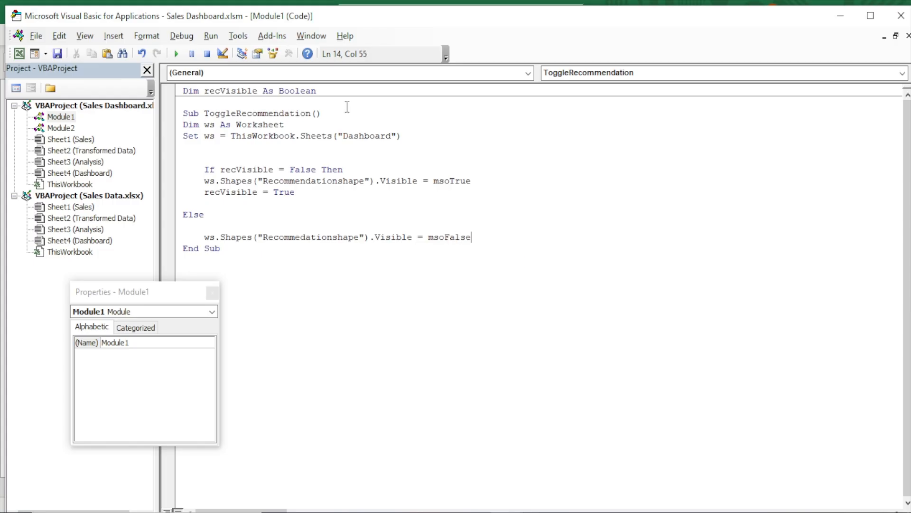
{"action": "key", "text": "Return"}
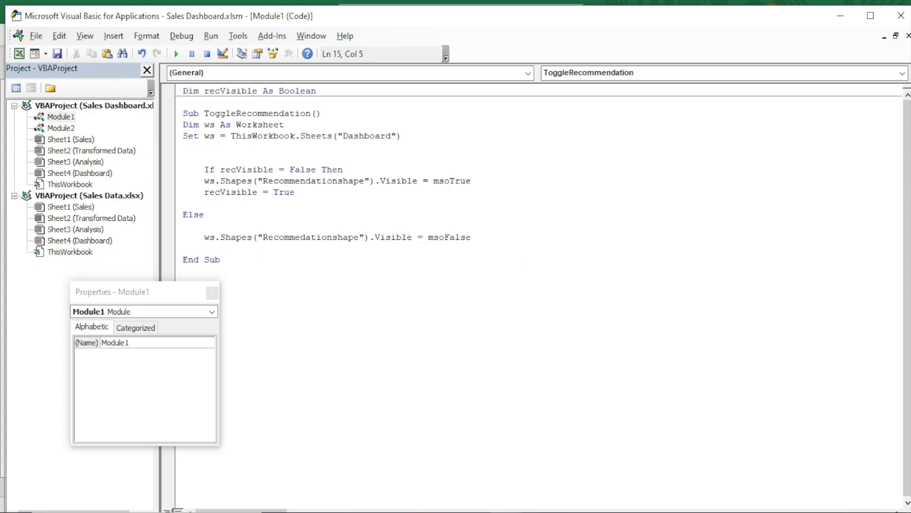
Set recVisible = False in the Else branch and close the block with End If
{"action": "type", "text": "recVisible = False"}
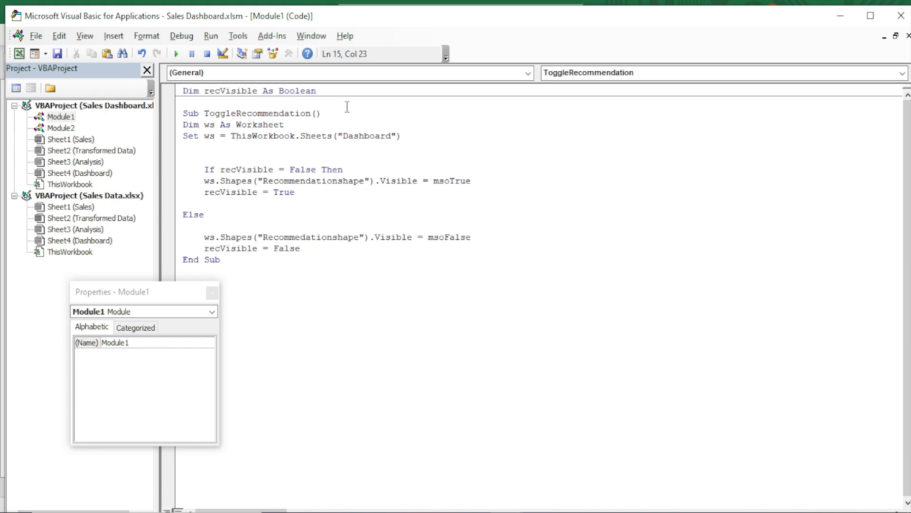
{"action": "key", "text": "Return"}
{"action": "key", "text": "Return"}
{"action": "type", "text": "end if"}
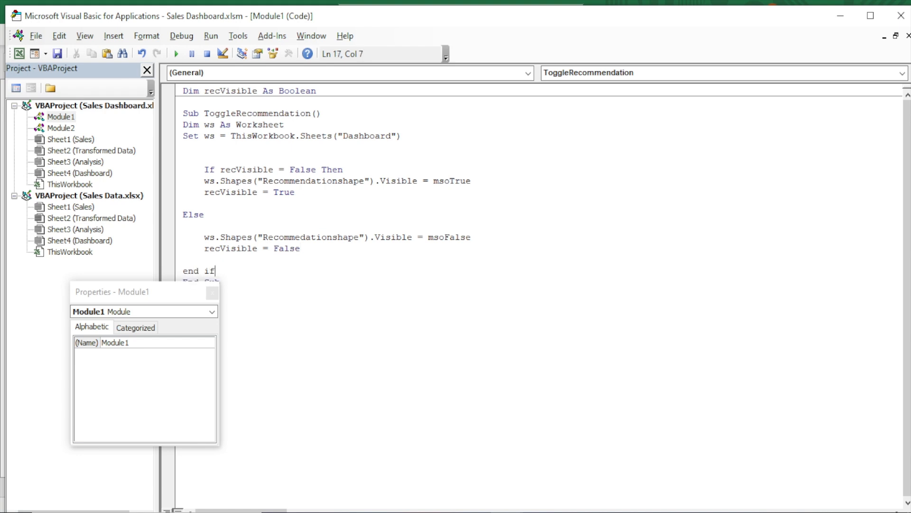
{"action": "key", "text": "Return"}
{"action": "left_click_drag", "start_coordinate": [116, 298], "coordinate": [54, 21]}
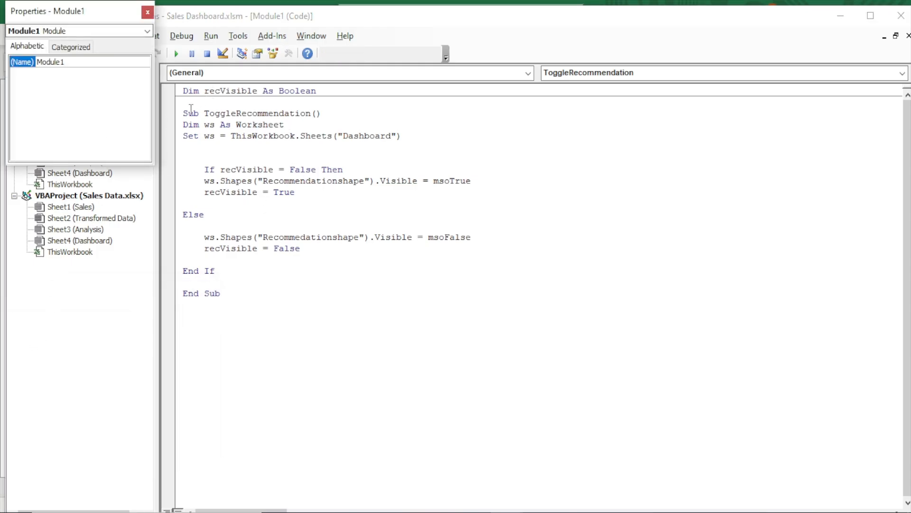
{"action": "left_click", "coordinate": [174, 93]}
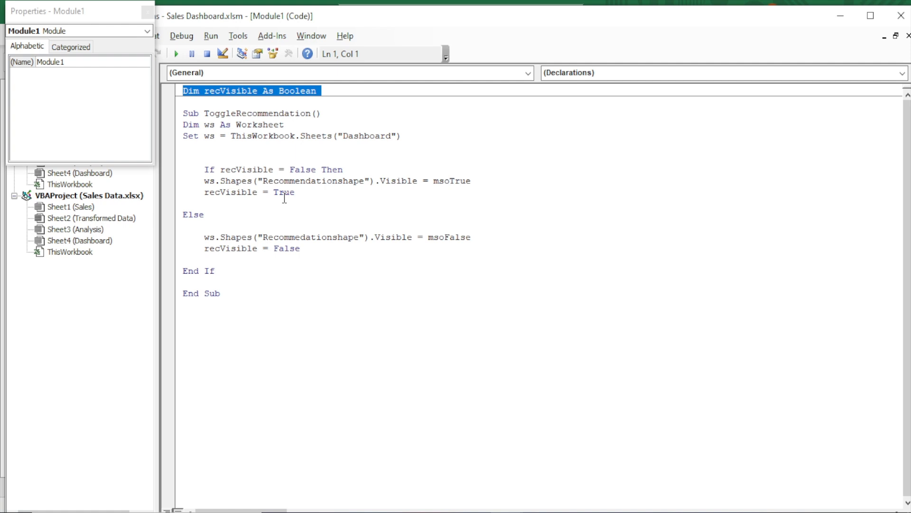
Walk through the ToggleRecommendation code, highlighting the ws declaration and its Dashboard worksheet assignment
{"action": "left_click", "coordinate": [194, 114]}
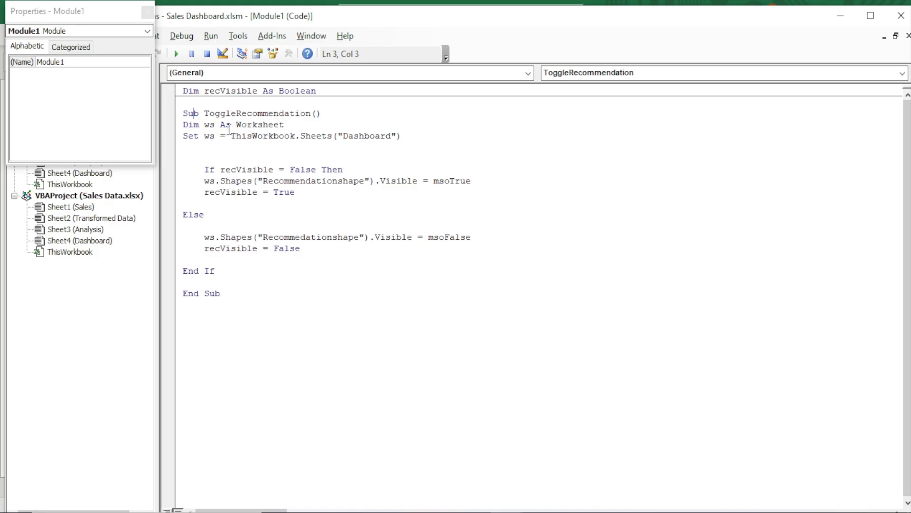
{"action": "left_click_drag", "start_coordinate": [204, 124], "coordinate": [289, 125]}
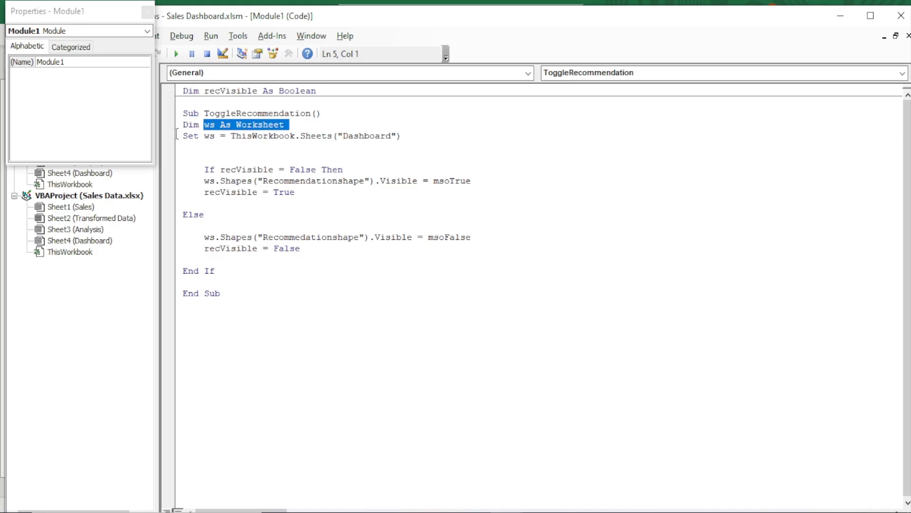
{"action": "left_click_drag", "start_coordinate": [183, 124], "coordinate": [193, 125]}
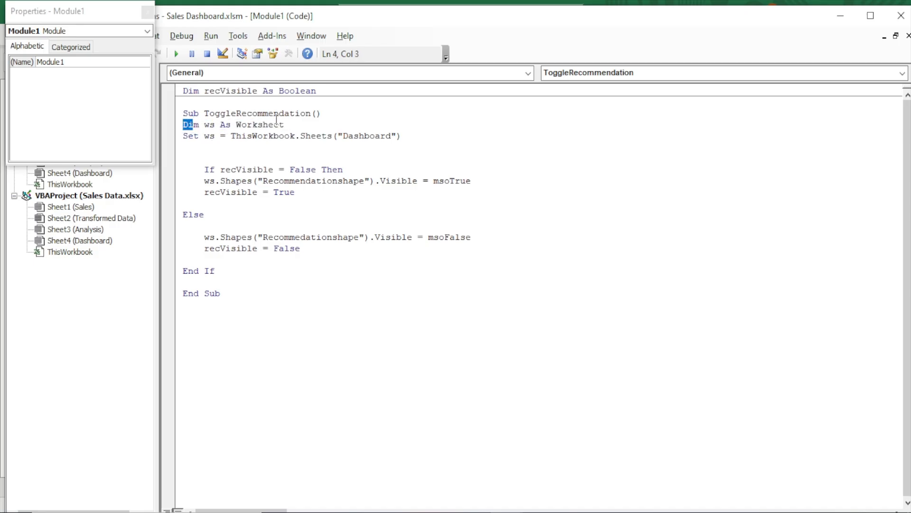
{"action": "left_click", "coordinate": [204, 124]}
{"action": "left_click_drag", "start_coordinate": [204, 125], "coordinate": [216, 125]}
{"action": "left_click_drag", "start_coordinate": [237, 124], "coordinate": [324, 114]}
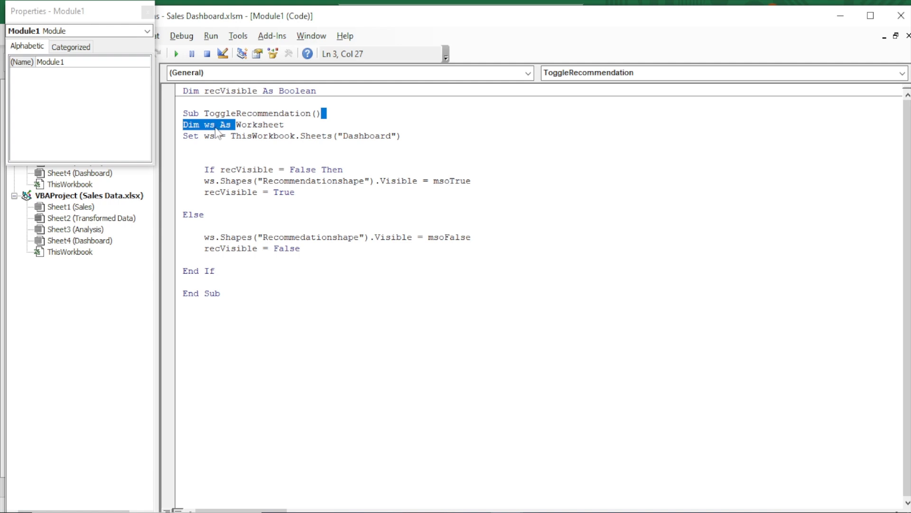
{"action": "left_click", "coordinate": [246, 124]}
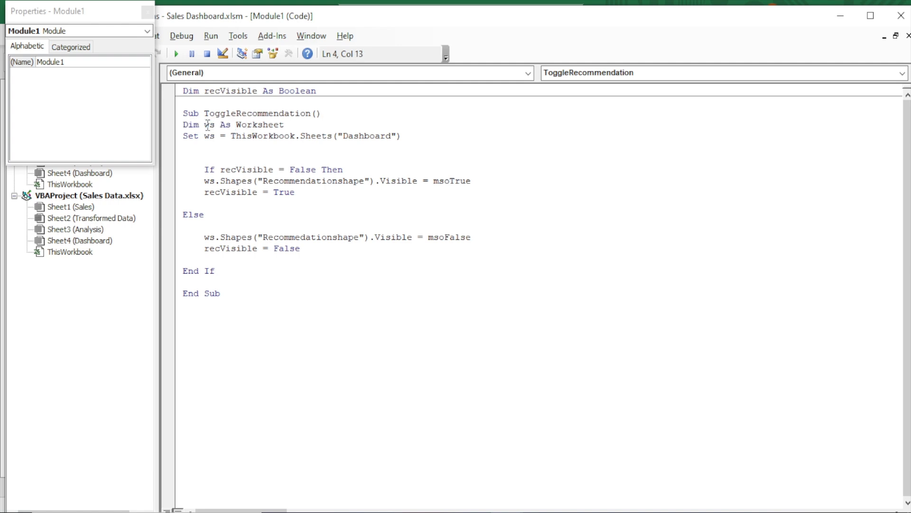
{"action": "left_click", "coordinate": [206, 125]}
{"action": "left_click_drag", "start_coordinate": [205, 137], "coordinate": [212, 142]}
{"action": "left_click", "coordinate": [246, 137]}
{"action": "left_click_drag", "start_coordinate": [204, 137], "coordinate": [409, 140]}
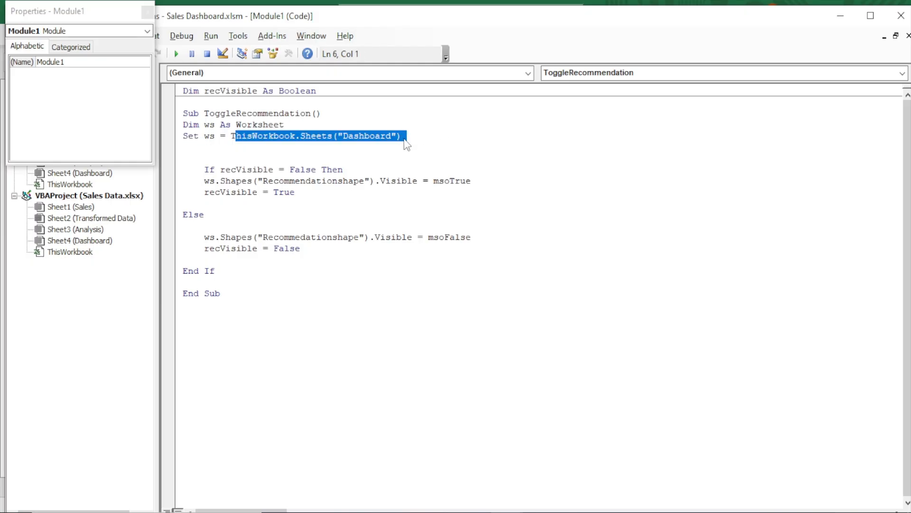
{"action": "left_click", "coordinate": [337, 163]}
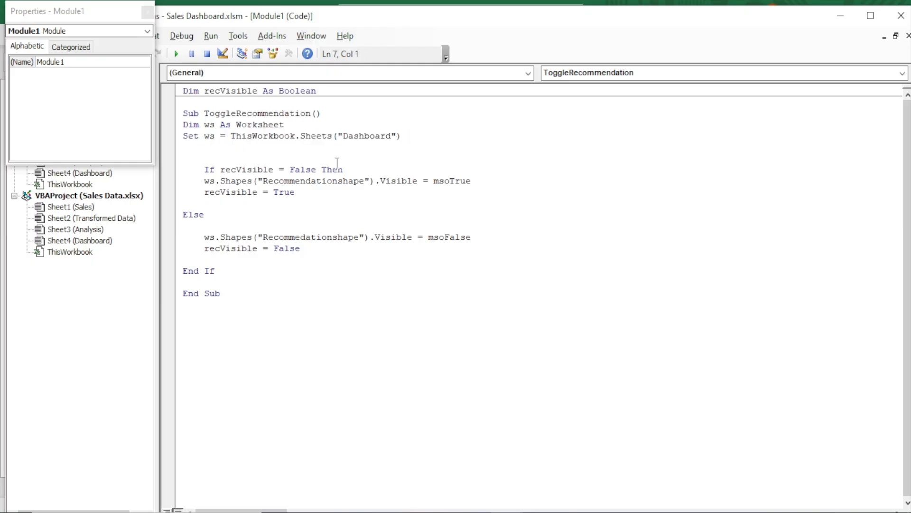
{"action": "left_click_drag", "start_coordinate": [59, 17], "coordinate": [37, 209]}
{"action": "left_click", "coordinate": [176, 53]}
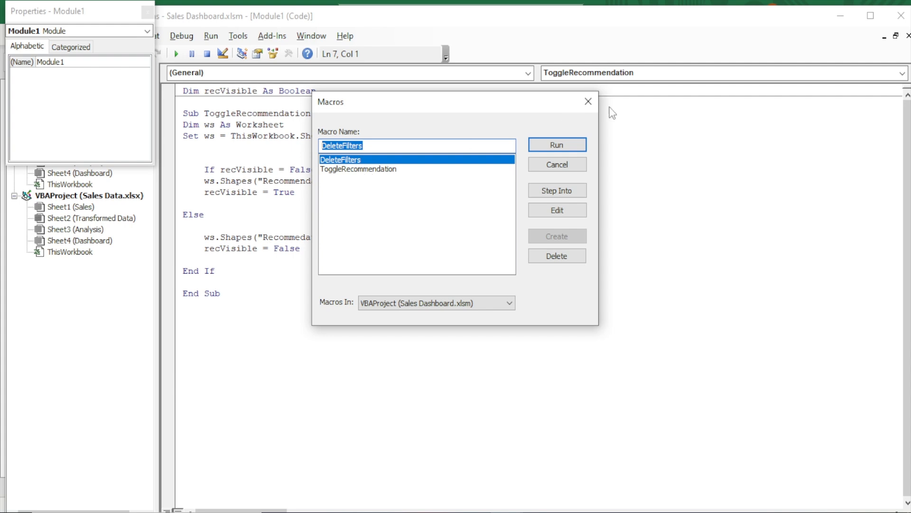
{"action": "left_click", "coordinate": [588, 102]}
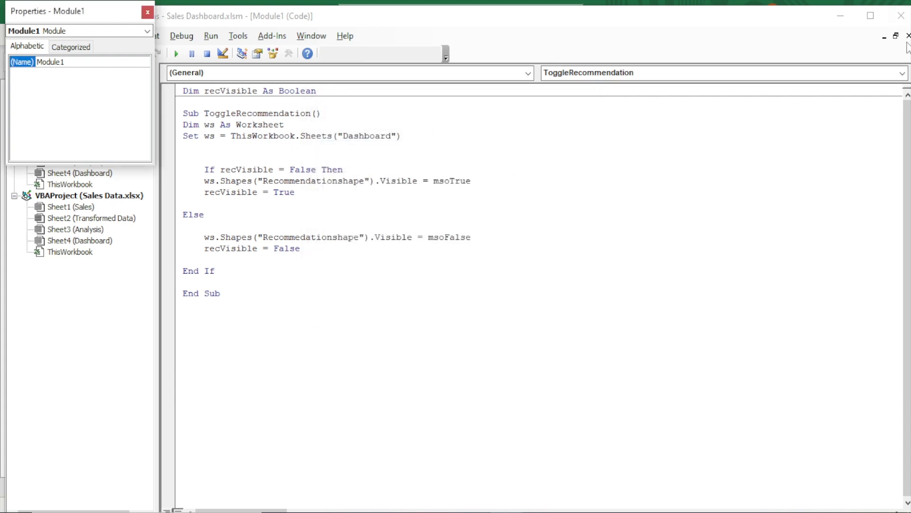
Return to the dashboard and nudge the explanation box slightly upward
{"action": "left_click", "coordinate": [901, 17]}
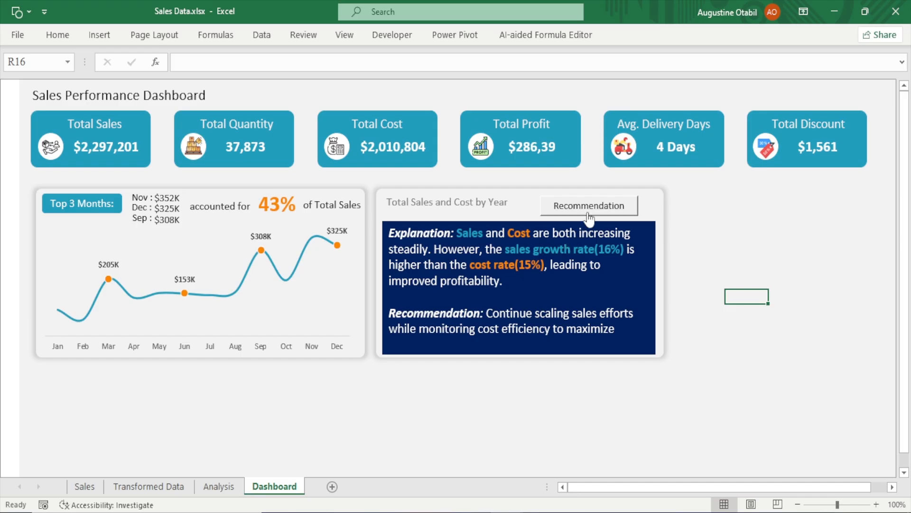
{"action": "left_click", "coordinate": [524, 350]}
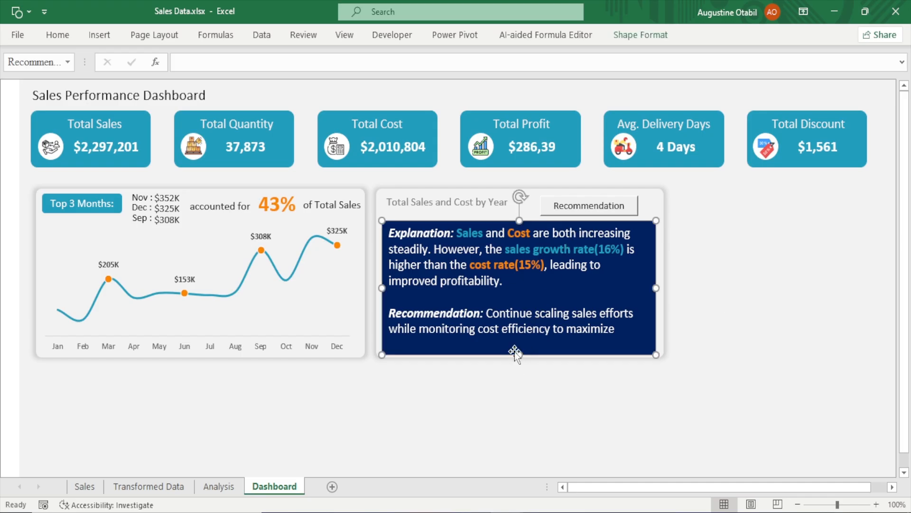
{"action": "key", "text": "Up"}
{"action": "key", "text": "Up"}
{"action": "key", "text": "Up"}
{"action": "key", "text": "Up"}
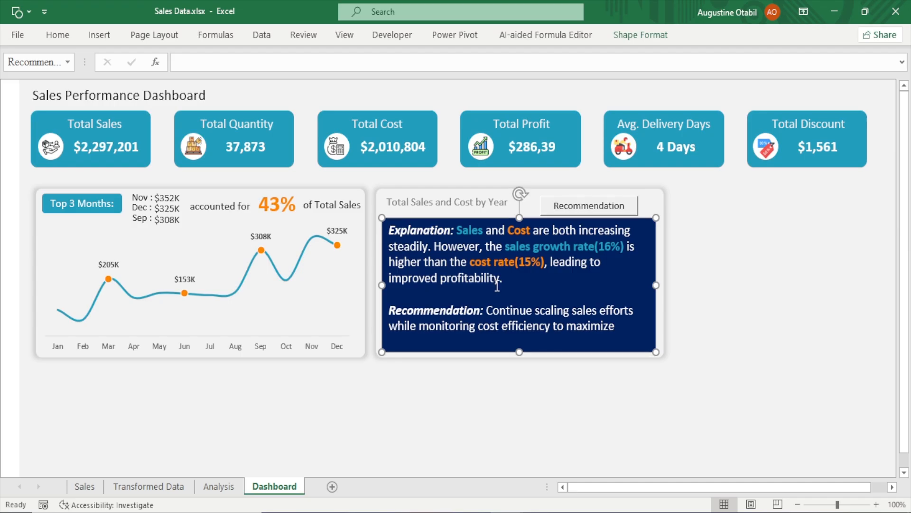
{"action": "left_click_drag", "start_coordinate": [523, 351], "coordinate": [526, 354]}
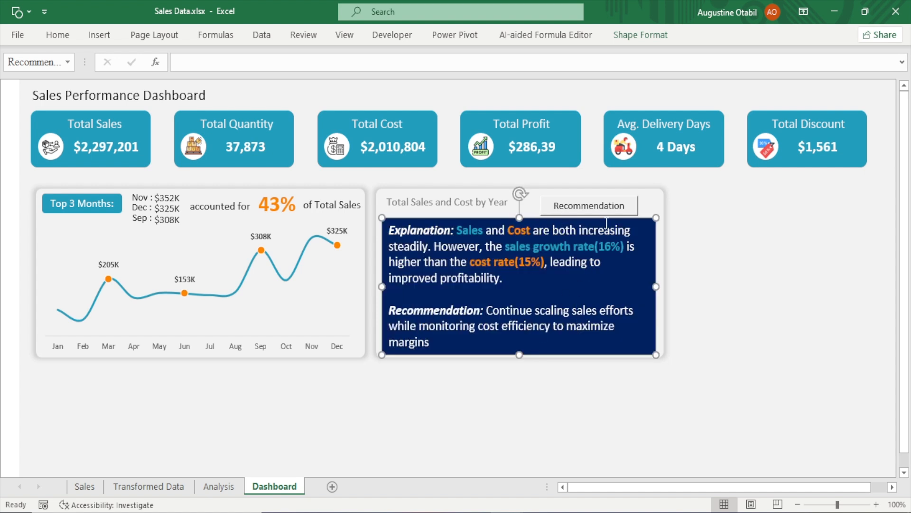
Assign the 'Sales Dashboard.xlsm'!ToggleRecommendation macro to the Recommendation button
{"action": "left_click", "coordinate": [765, 213]}
{"action": "right_click", "coordinate": [592, 204]}
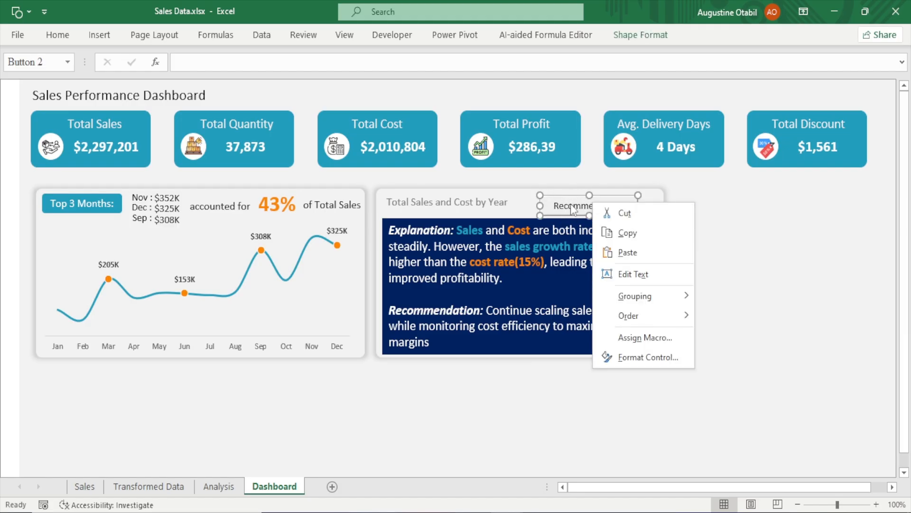
{"action": "left_click", "coordinate": [636, 338]}
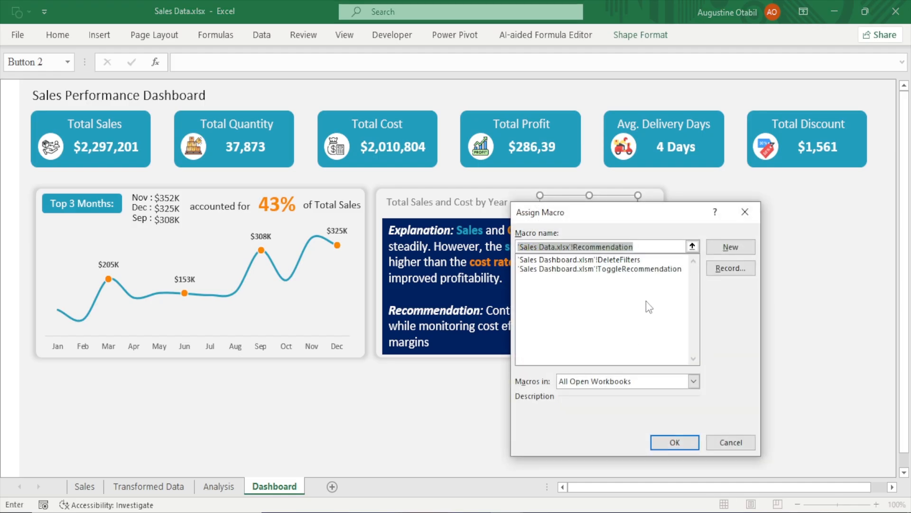
{"action": "left_click", "coordinate": [586, 269]}
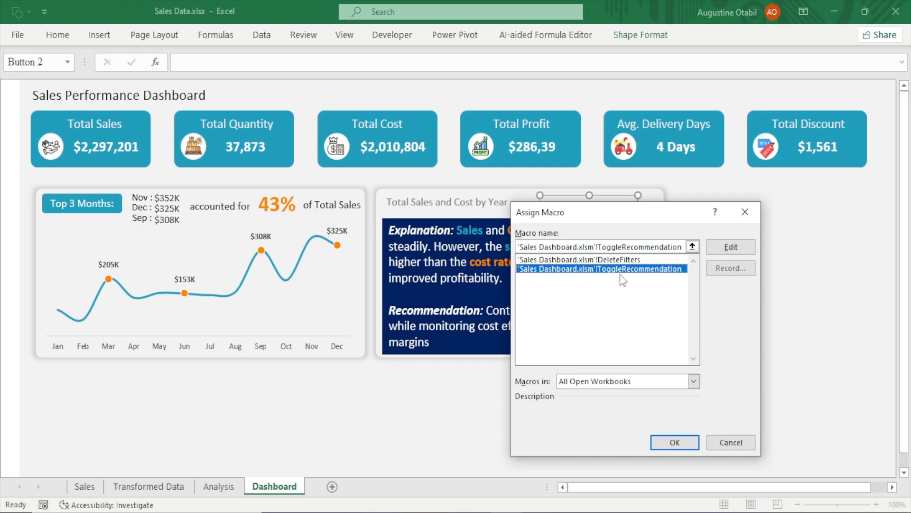
{"action": "left_click", "coordinate": [674, 443]}
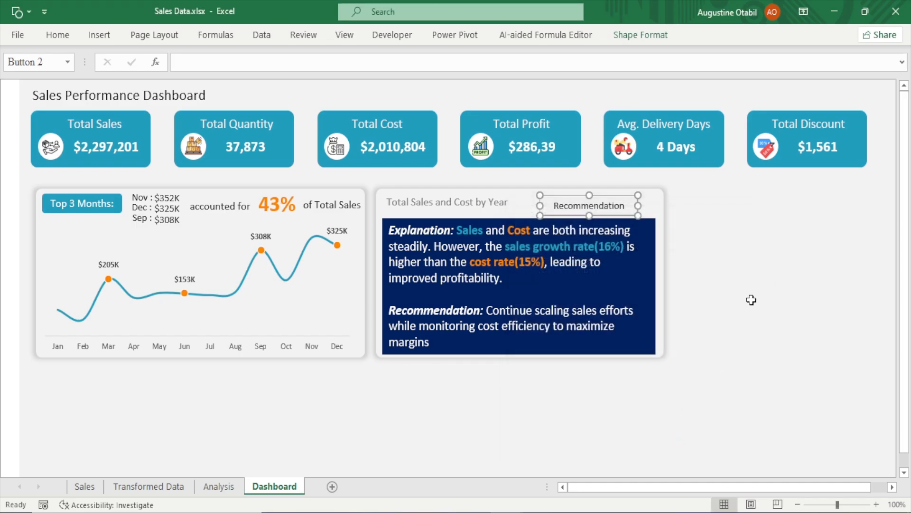
Test the Recommendation button and open the debugger on the run-time error it raises
{"action": "left_click", "coordinate": [750, 285]}
{"action": "left_click", "coordinate": [596, 205]}
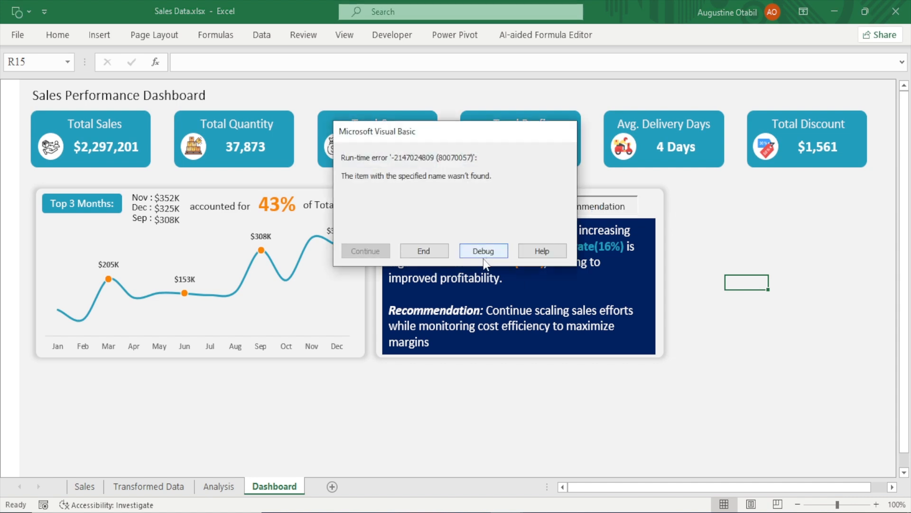
{"action": "left_click", "coordinate": [486, 254]}
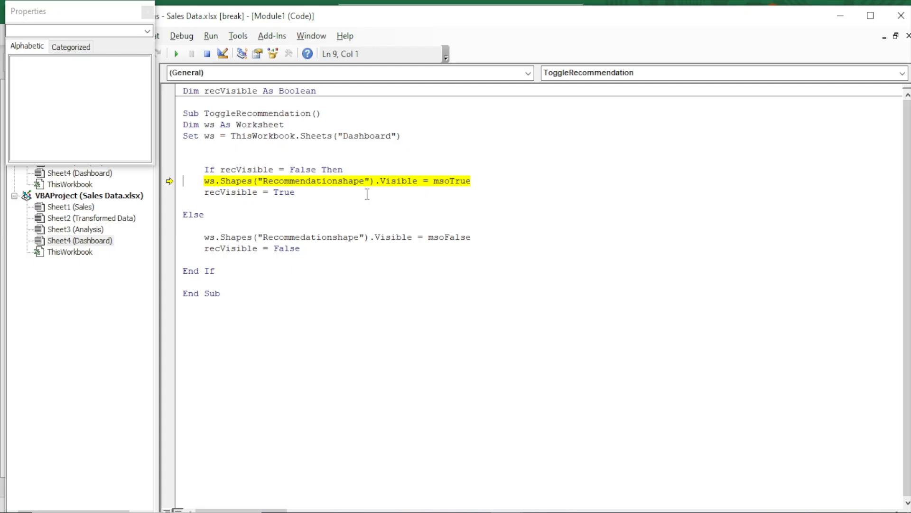
{"action": "mouse_move", "coordinate": [459, 177]}
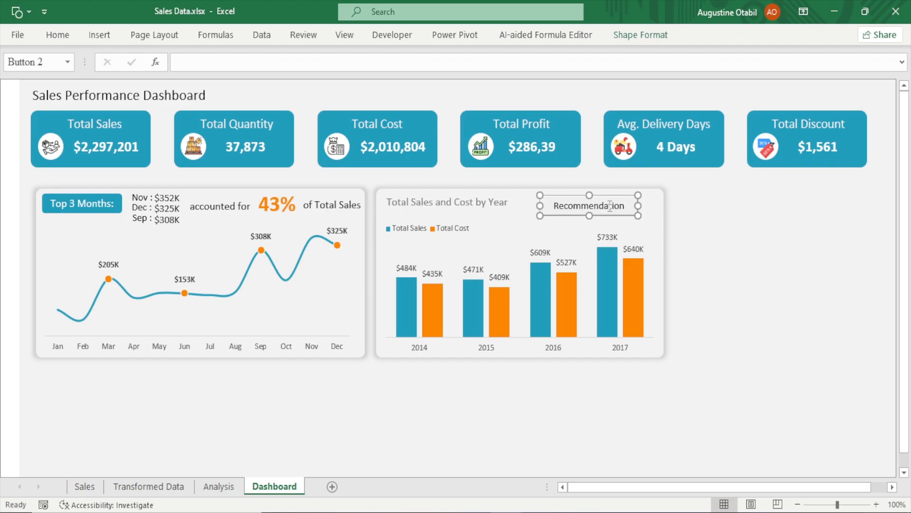
Open the button's assigned ToggleRecommendations macro in the code editor
{"action": "right_click", "coordinate": [625, 216]}
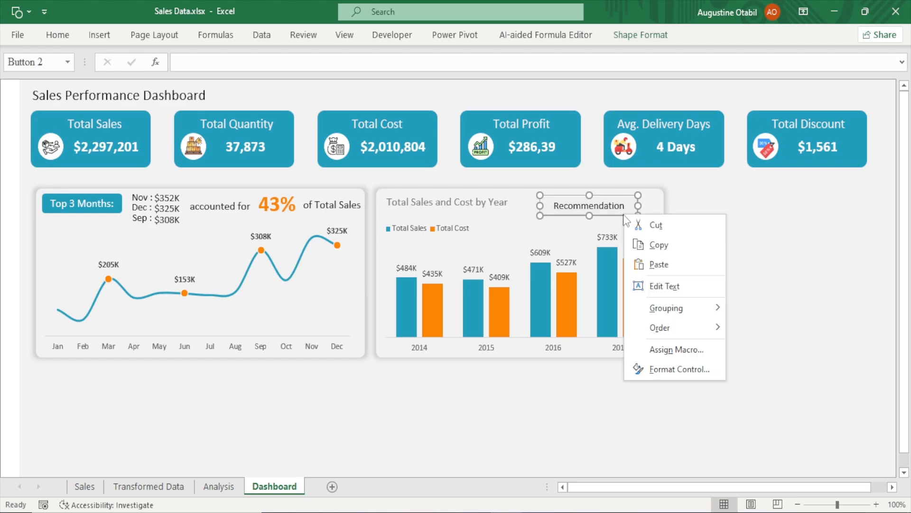
{"action": "left_click", "coordinate": [676, 350]}
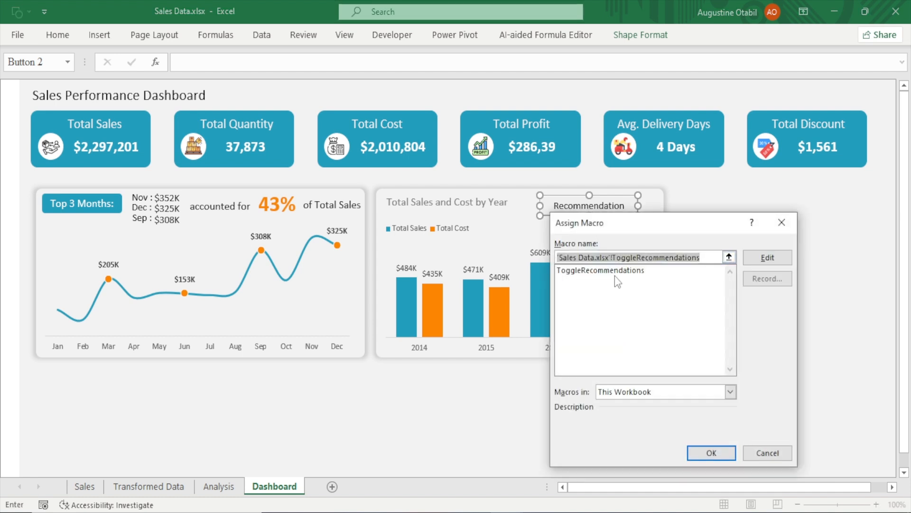
{"action": "left_click", "coordinate": [746, 259]}
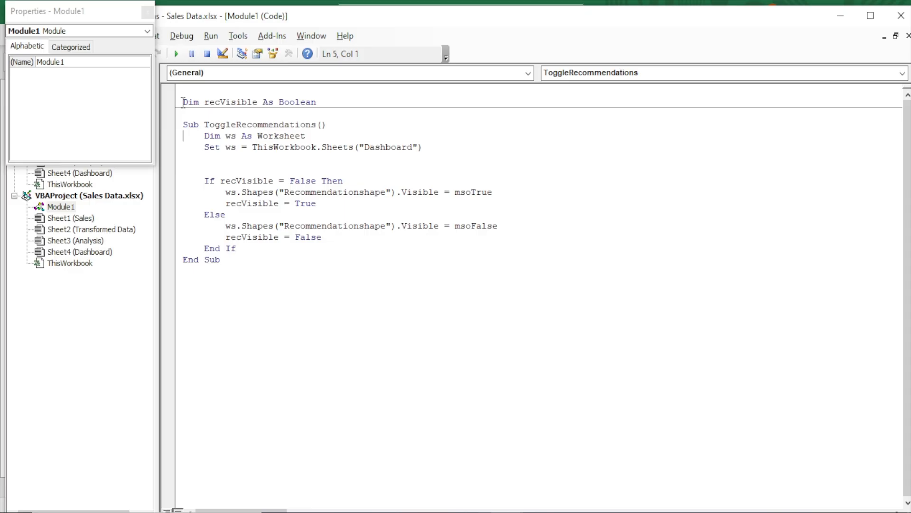
Review the recVisible declaration, the ToggleRecommendations macro name and the ws worksheet variable declaration
{"action": "left_click_drag", "start_coordinate": [204, 103], "coordinate": [318, 101]}
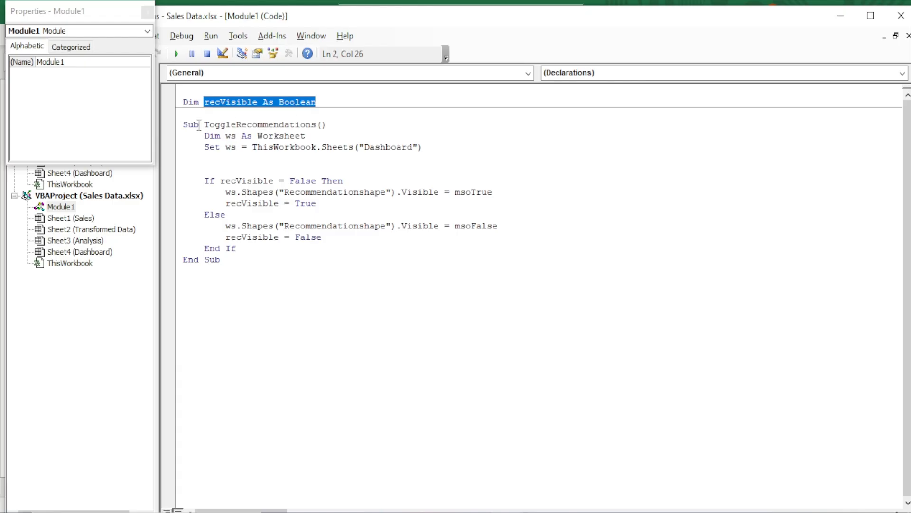
{"action": "left_click_drag", "start_coordinate": [205, 125], "coordinate": [315, 125]}
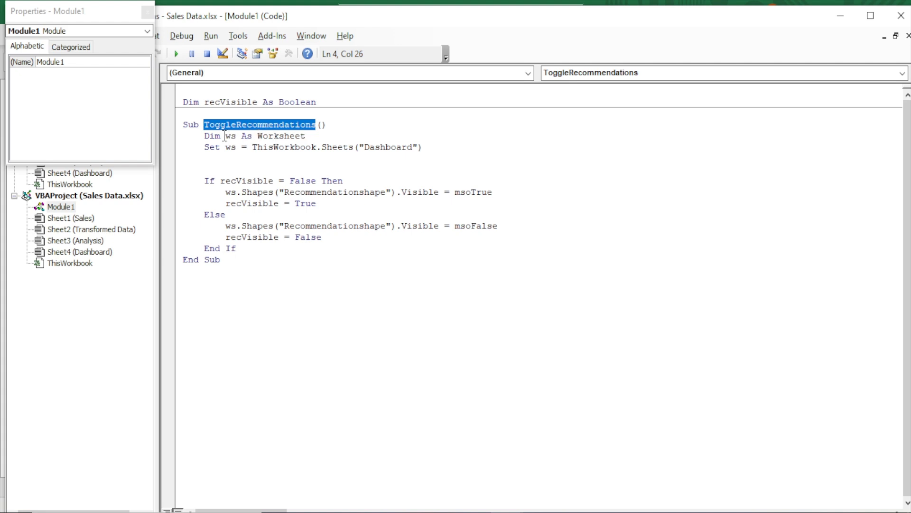
{"action": "left_click_drag", "start_coordinate": [205, 135], "coordinate": [217, 139]}
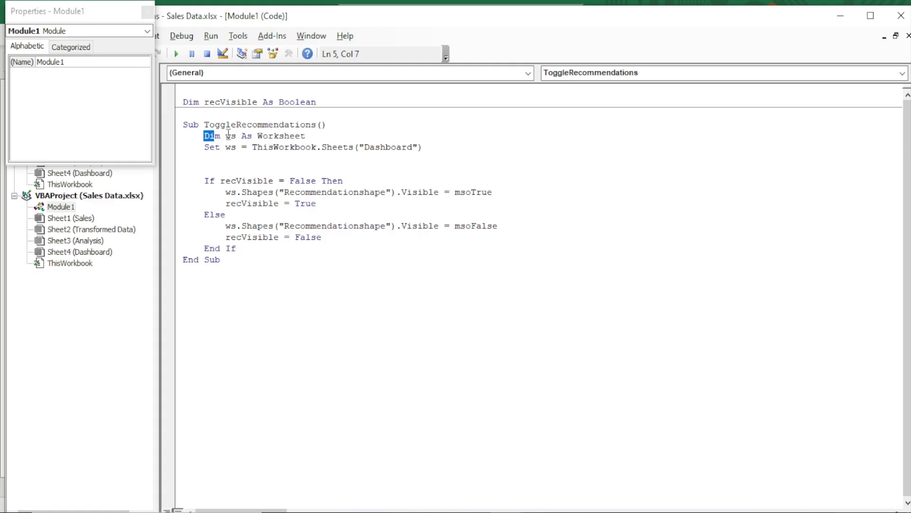
{"action": "left_click_drag", "start_coordinate": [226, 136], "coordinate": [238, 138]}
{"action": "left_click_drag", "start_coordinate": [257, 136], "coordinate": [312, 136]}
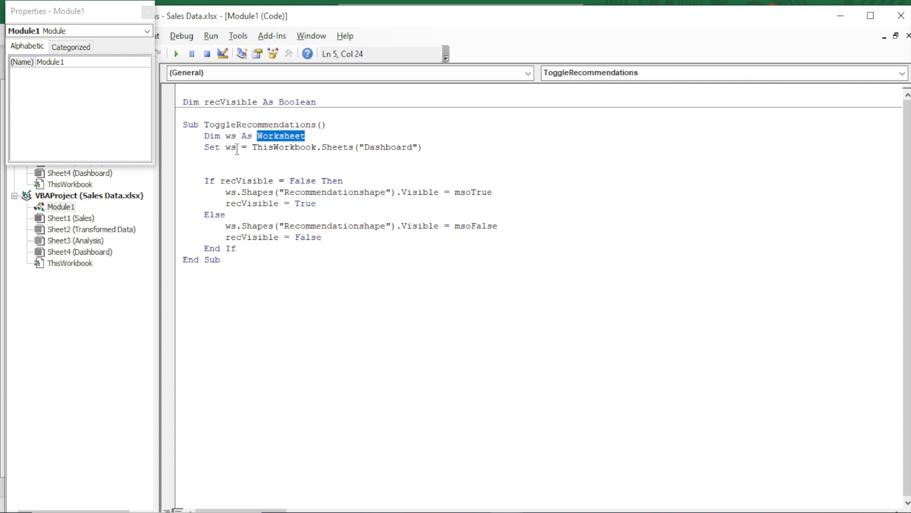
{"action": "left_click_drag", "start_coordinate": [253, 148], "coordinate": [374, 140]}
{"action": "left_click", "coordinate": [332, 157]}
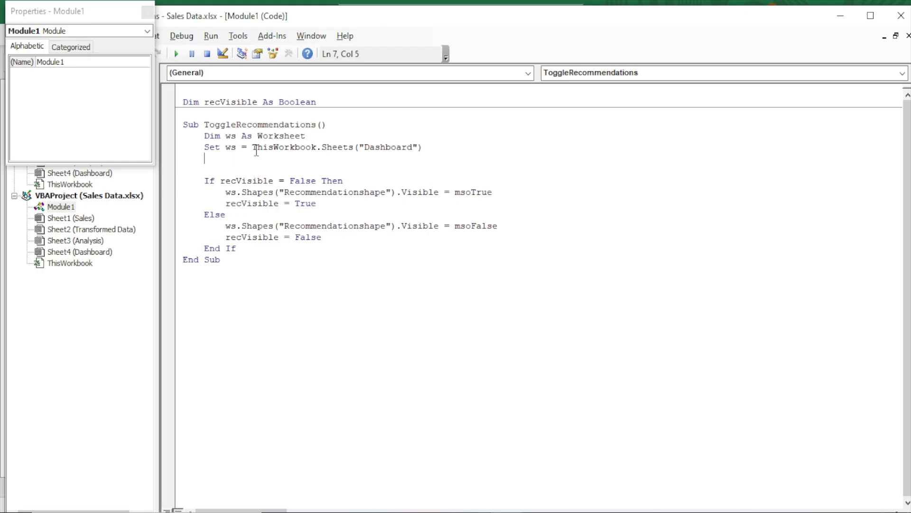
Review the worksheet assignment, the Recommendationshape reference and the closing End If and End Sub lines
{"action": "left_click_drag", "start_coordinate": [256, 149], "coordinate": [460, 152]}
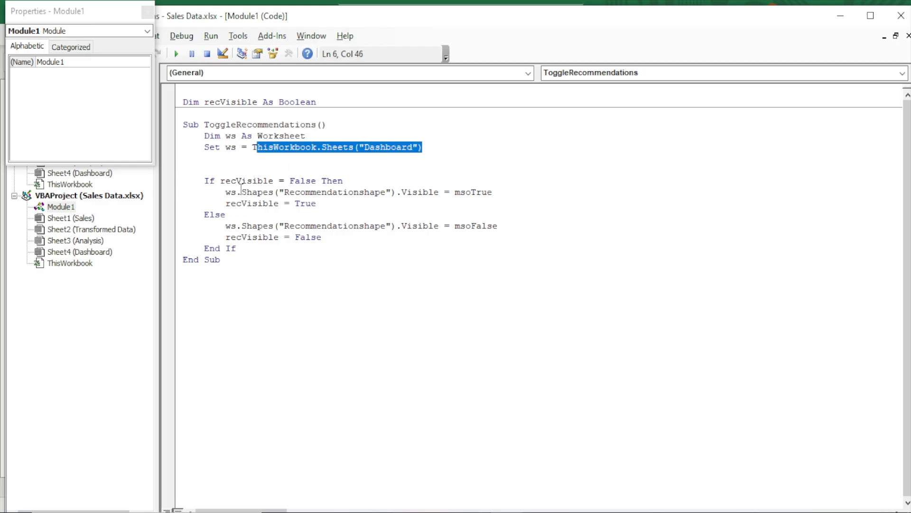
{"action": "mouse_move", "coordinate": [238, 192]}
{"action": "left_mouse_down"}
{"action": "mouse_move", "coordinate": [214, 200]}
{"action": "mouse_move", "coordinate": [240, 194]}
{"action": "mouse_move", "coordinate": [225, 192]}
{"action": "left_mouse_up"}
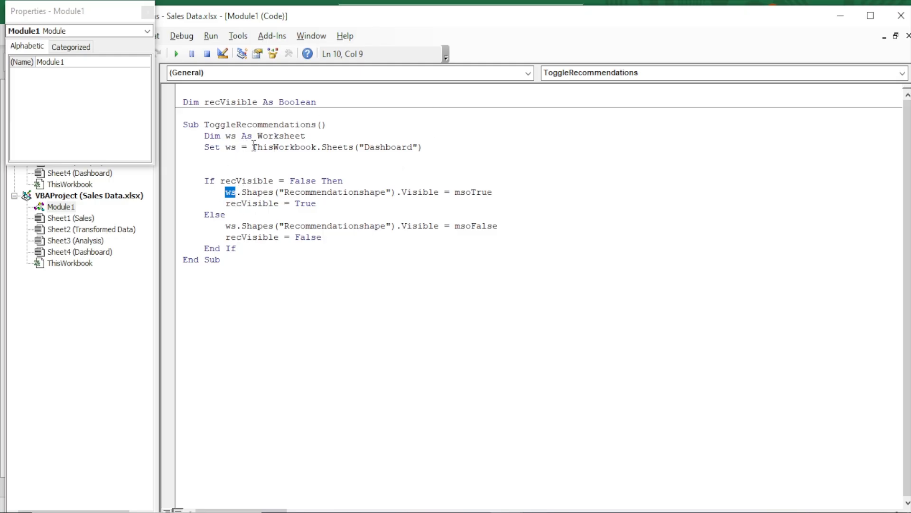
{"action": "left_click_drag", "start_coordinate": [246, 147], "coordinate": [430, 148]}
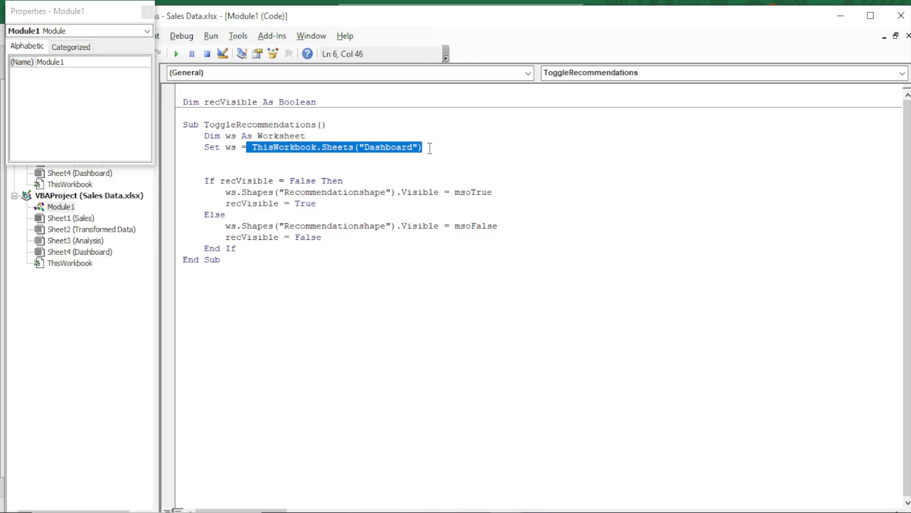
{"action": "left_click", "coordinate": [233, 151]}
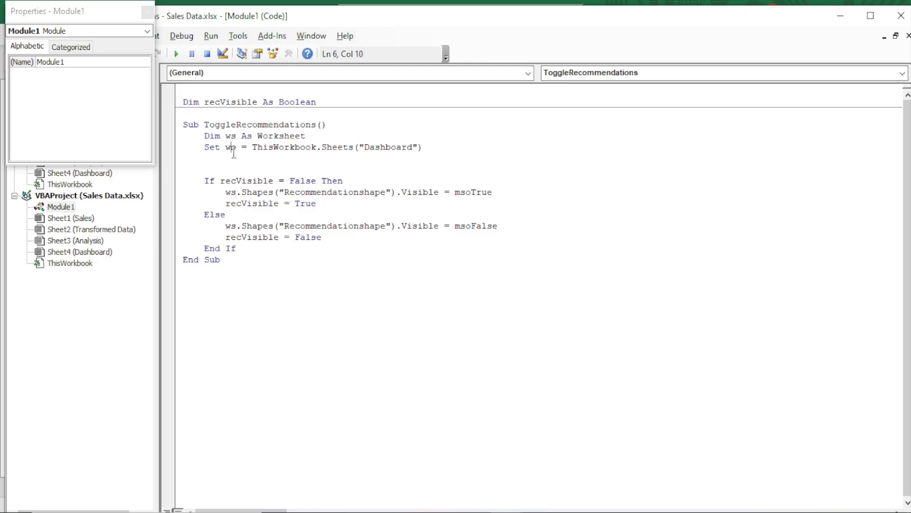
{"action": "left_click", "coordinate": [225, 192]}
{"action": "left_click_drag", "start_coordinate": [285, 193], "coordinate": [387, 189]}
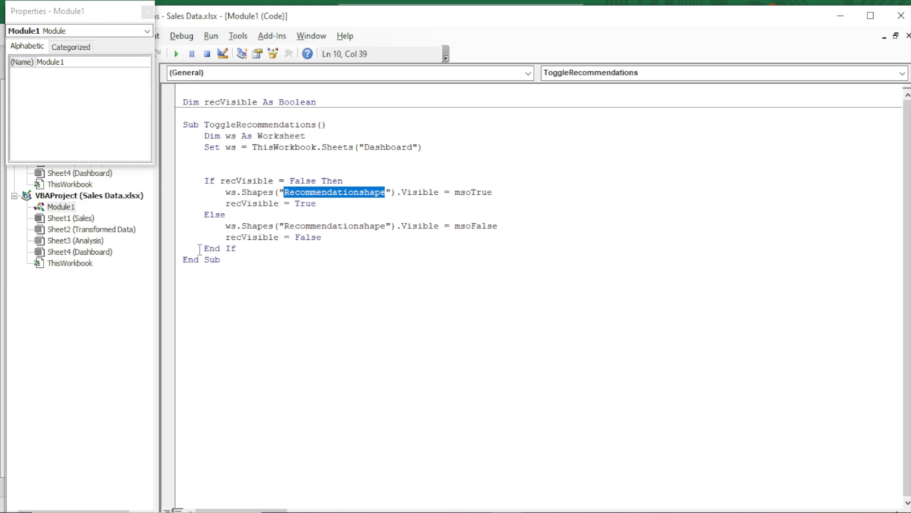
{"action": "left_click_drag", "start_coordinate": [205, 251], "coordinate": [271, 246]}
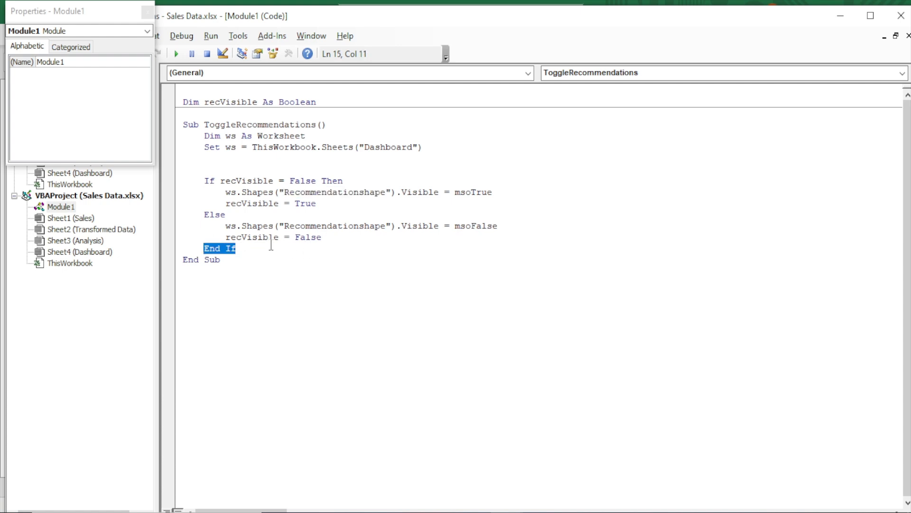
{"action": "double_click", "coordinate": [208, 261]}
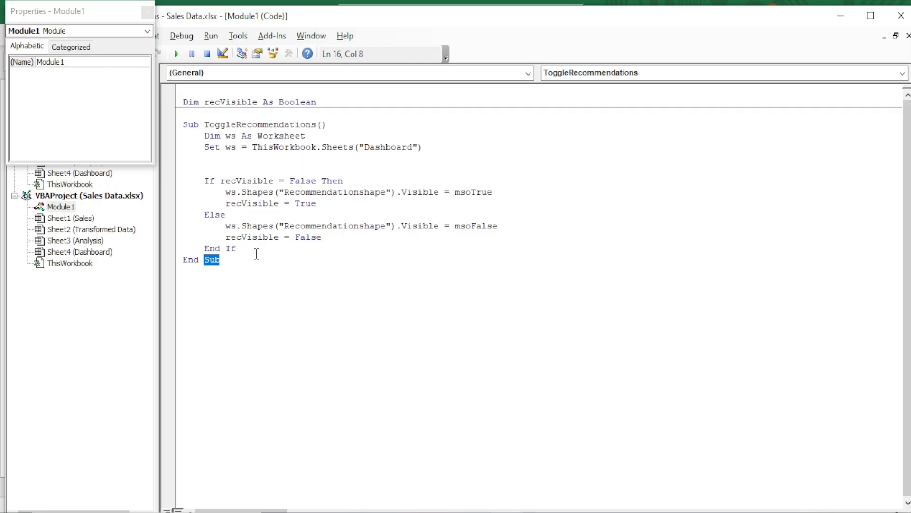
Check which macro is assigned to the Recommendation button, then close the Assign Macro dialog
{"action": "left_click", "coordinate": [306, 248]}
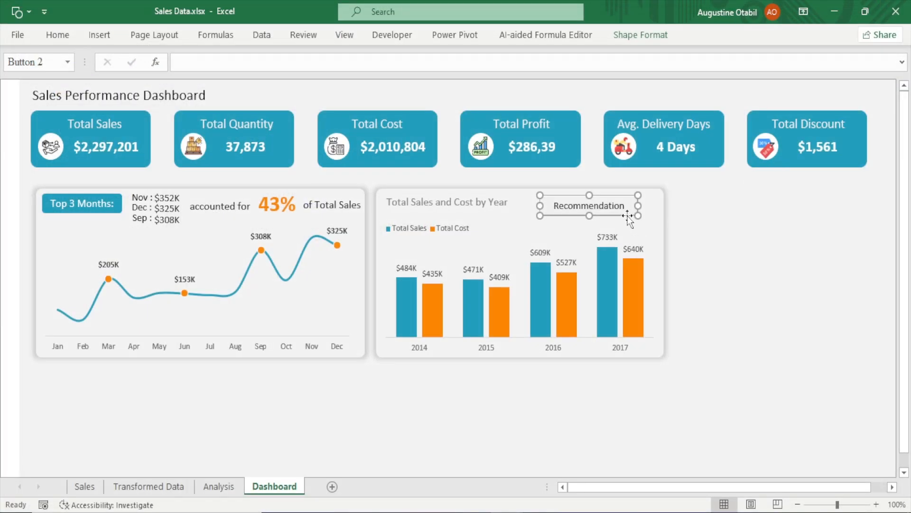
{"action": "left_click", "coordinate": [698, 199]}
{"action": "right_click", "coordinate": [622, 211]}
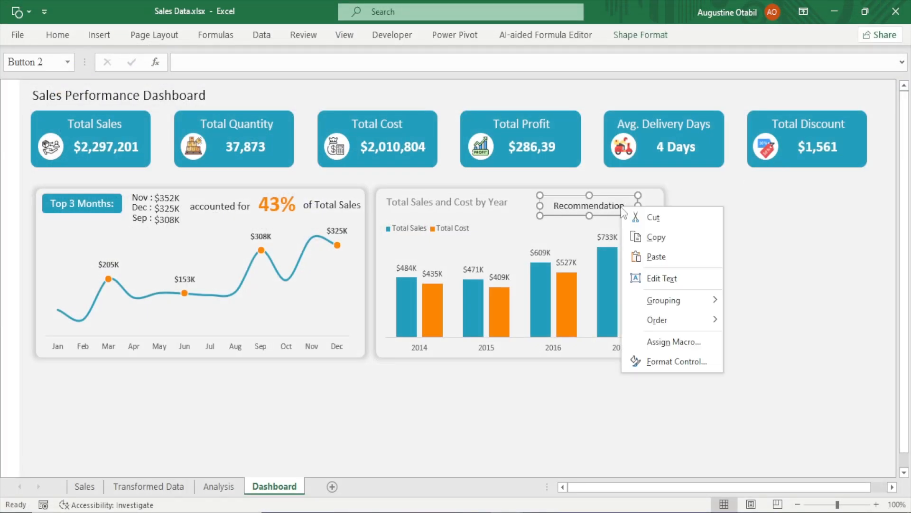
{"action": "left_click", "coordinate": [651, 342]}
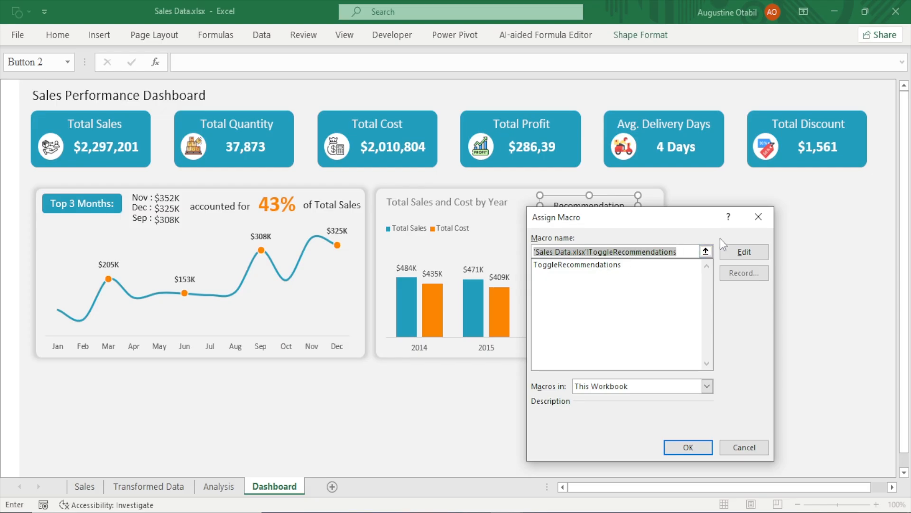
{"action": "left_click", "coordinate": [758, 217]}
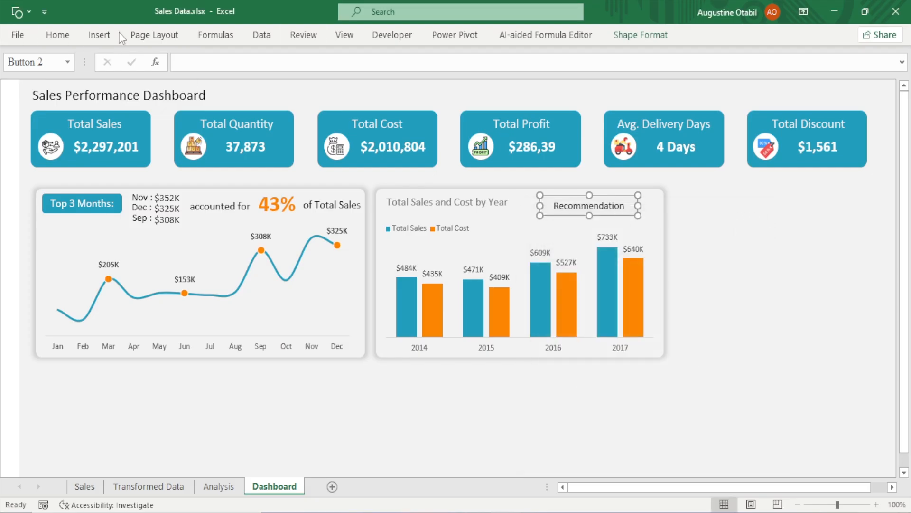
Open the VBA editor to inspect the ToggleRecommendations macro name, then return to the dashboard
{"action": "left_click", "coordinate": [379, 36]}
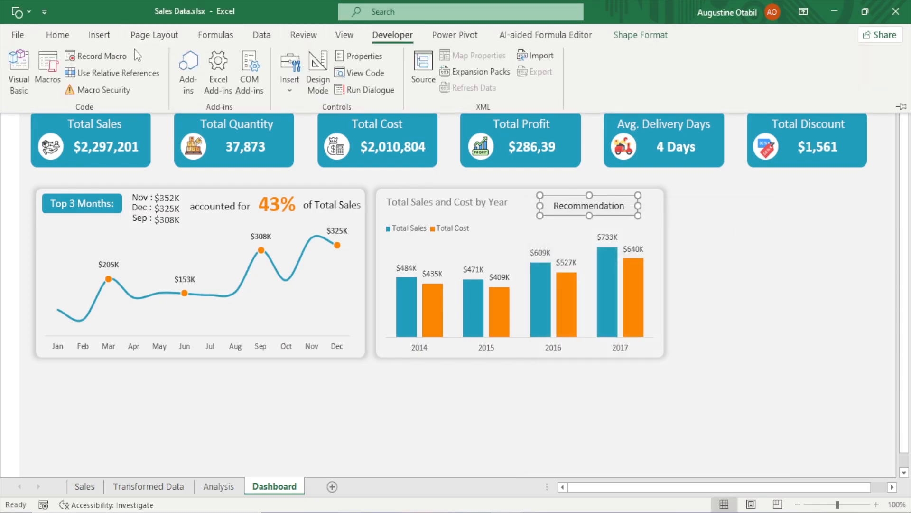
{"action": "left_click", "coordinate": [18, 67]}
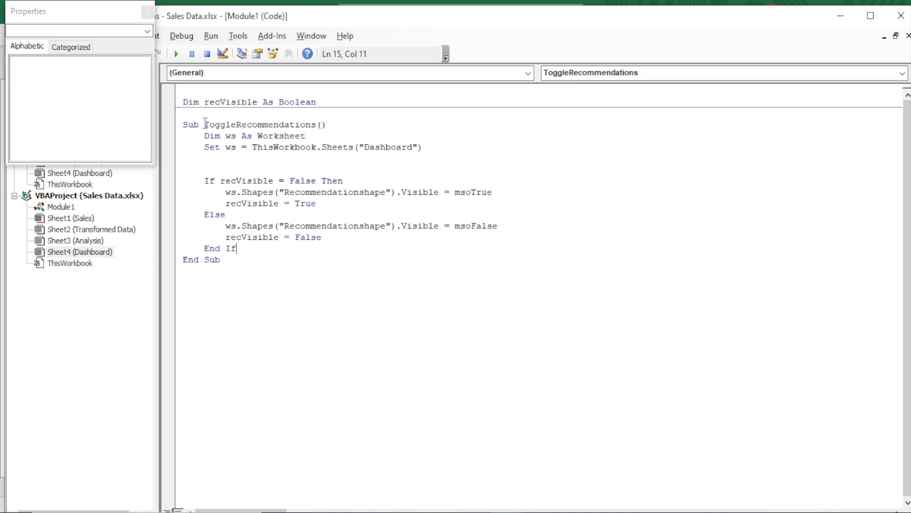
{"action": "left_click_drag", "start_coordinate": [205, 124], "coordinate": [315, 125]}
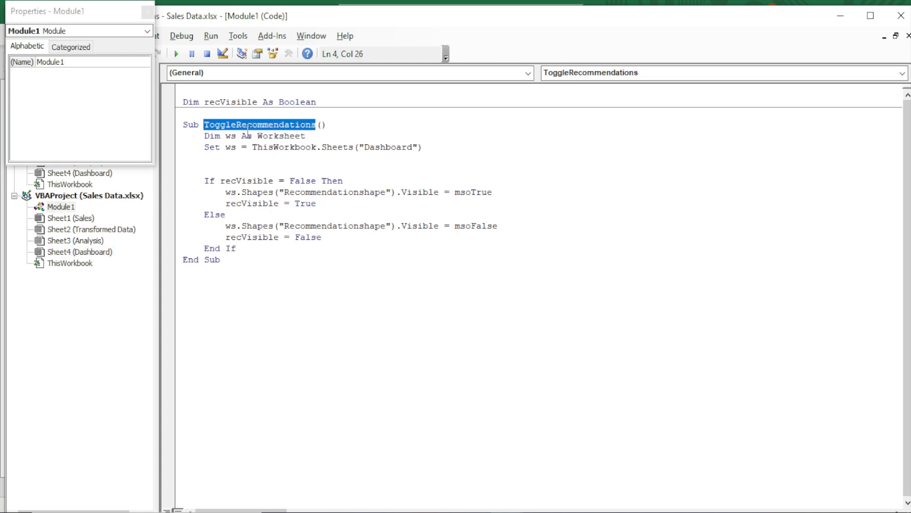
{"action": "left_click", "coordinate": [901, 15]}
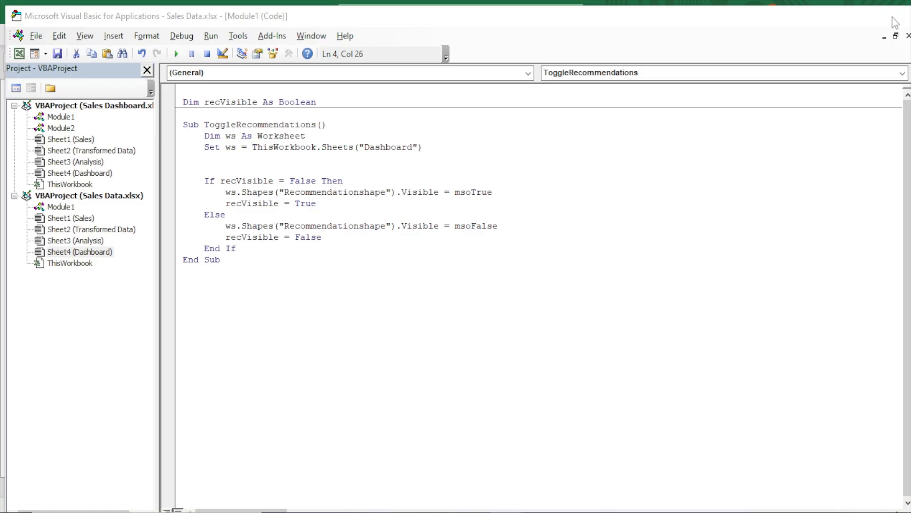
{"action": "left_click", "coordinate": [742, 236]}
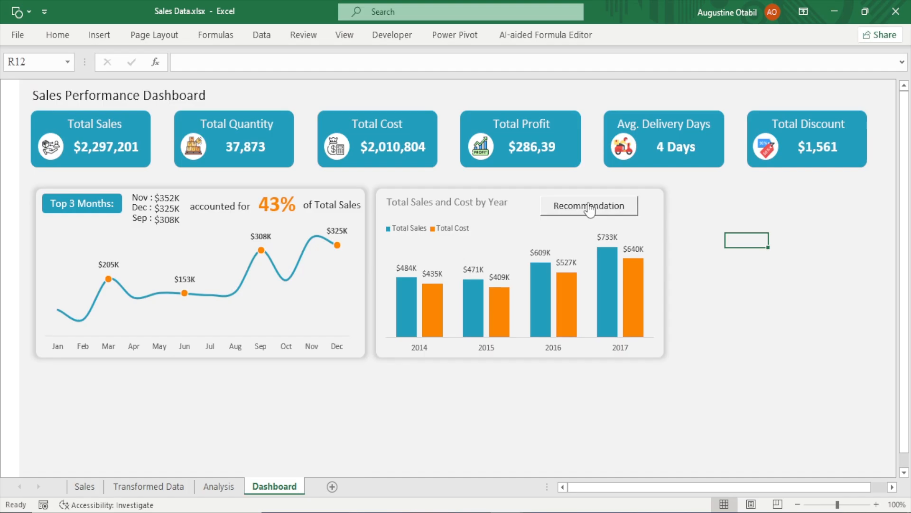
Reassign the ToggleRecommendations macro from the macro list to the Recommendation button
{"action": "right_click", "coordinate": [623, 217]}
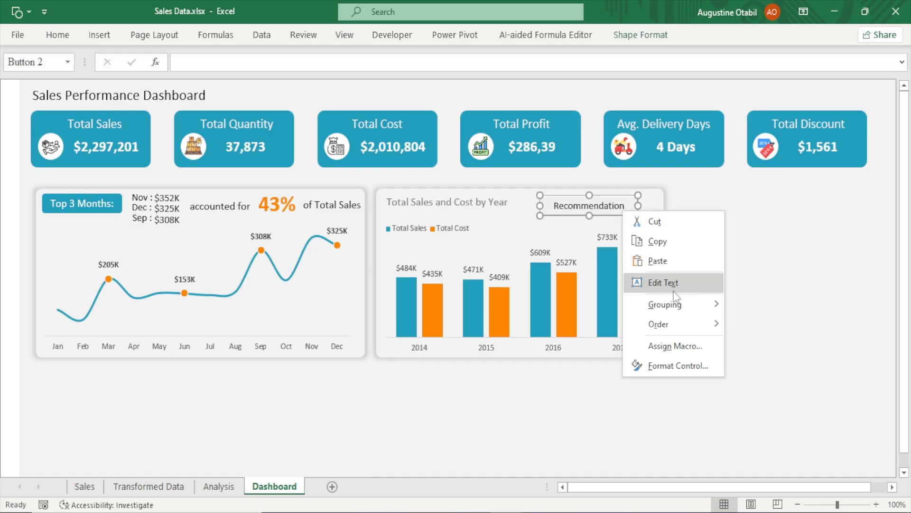
{"action": "left_click", "coordinate": [679, 350]}
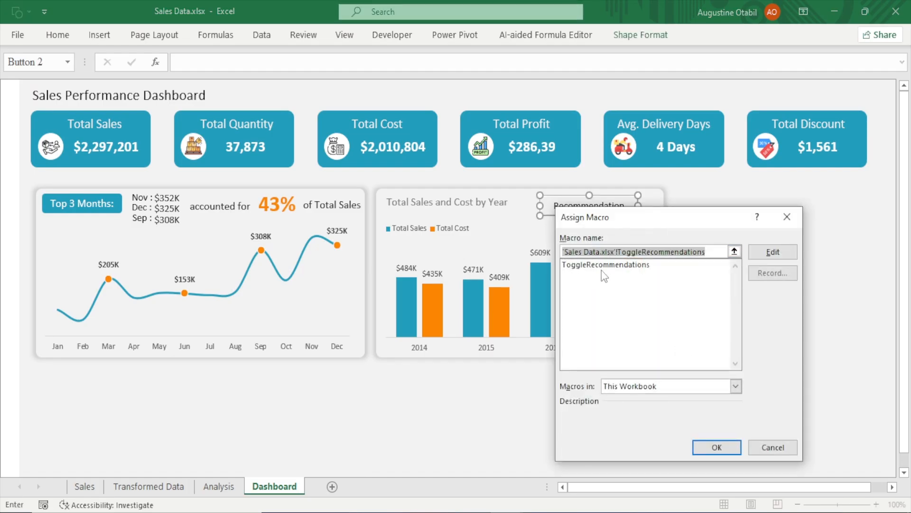
{"action": "left_click", "coordinate": [609, 265]}
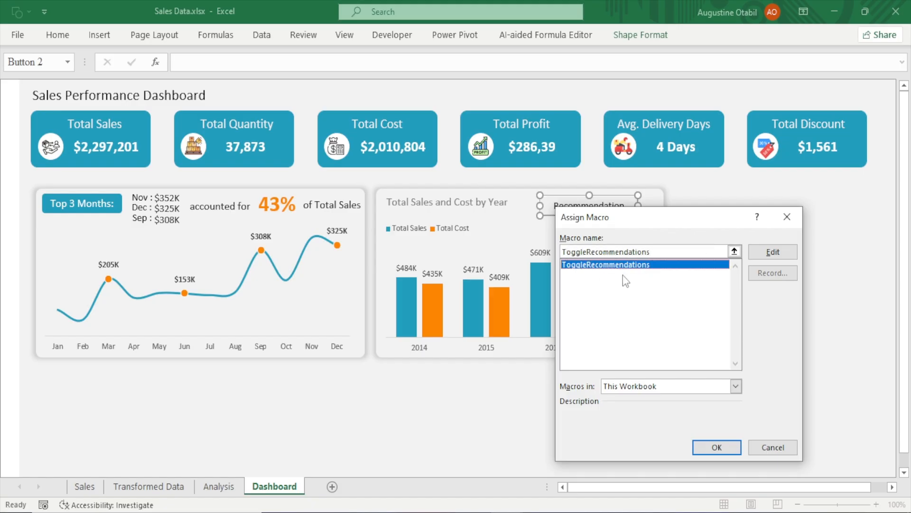
{"action": "left_click", "coordinate": [714, 447]}
{"action": "left_click", "coordinate": [806, 239]}
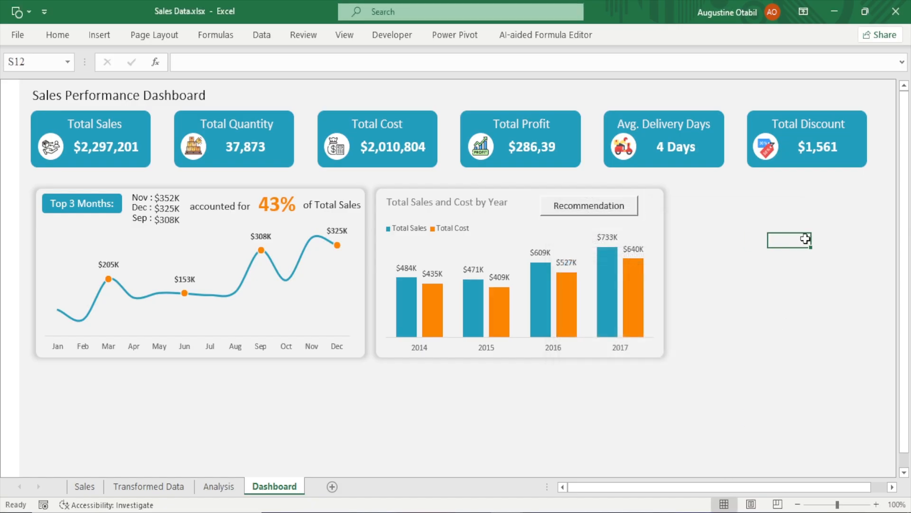
Test the Recommendation button repeatedly to toggle the explanation and recommendation box
{"action": "left_click", "coordinate": [585, 209]}
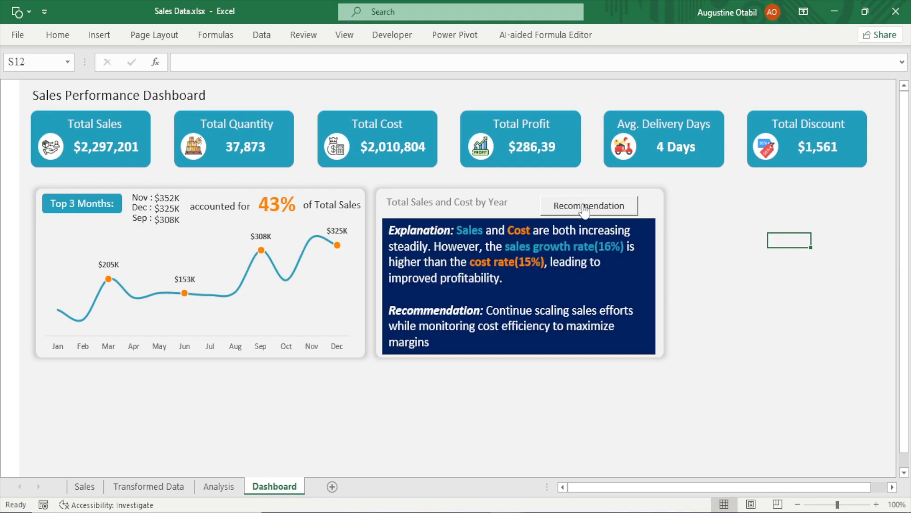
{"action": "left_click", "coordinate": [586, 209]}
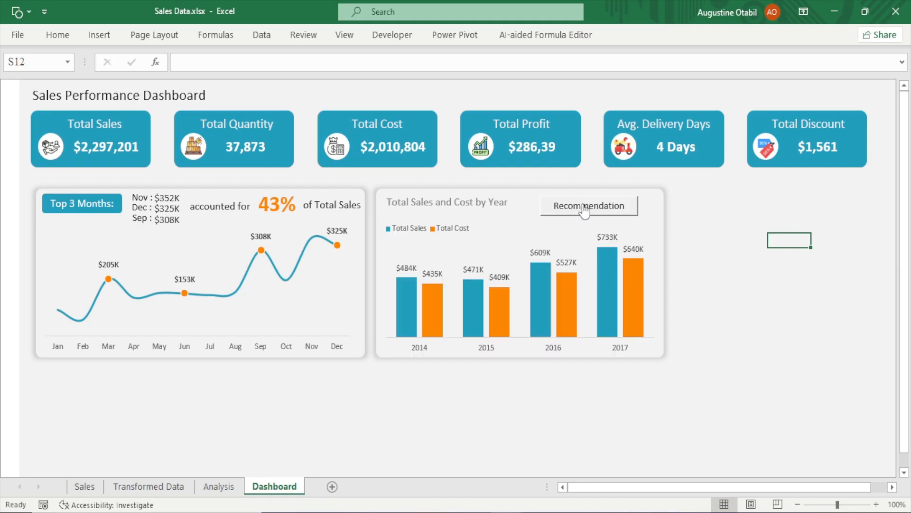
{"action": "left_click", "coordinate": [585, 210]}
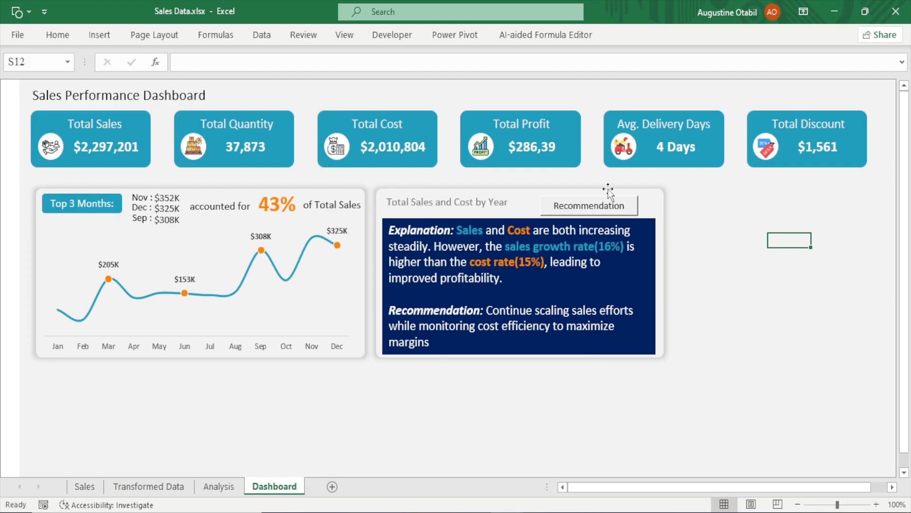
{"action": "left_click", "coordinate": [598, 213]}
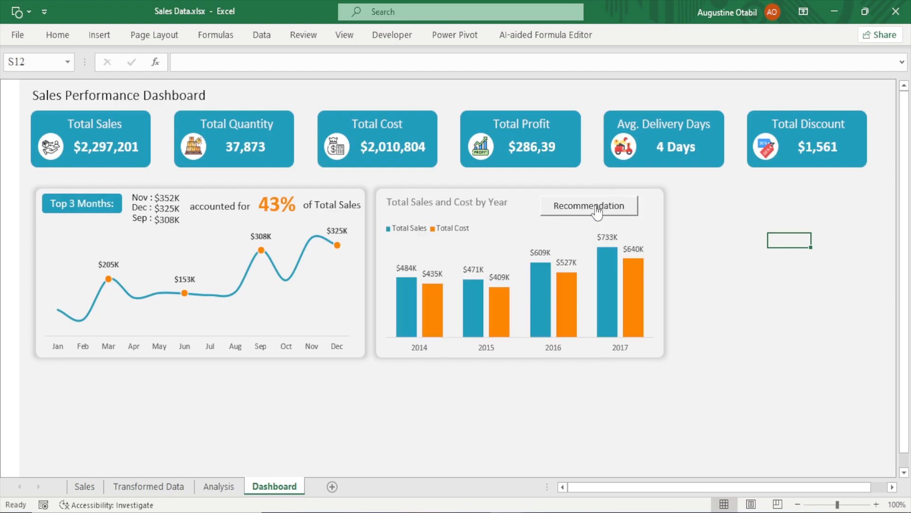
{"action": "left_click", "coordinate": [597, 212]}
{"action": "left_click", "coordinate": [597, 213]}
{"action": "left_click", "coordinate": [597, 213]}
{"action": "left_click", "coordinate": [597, 213]}
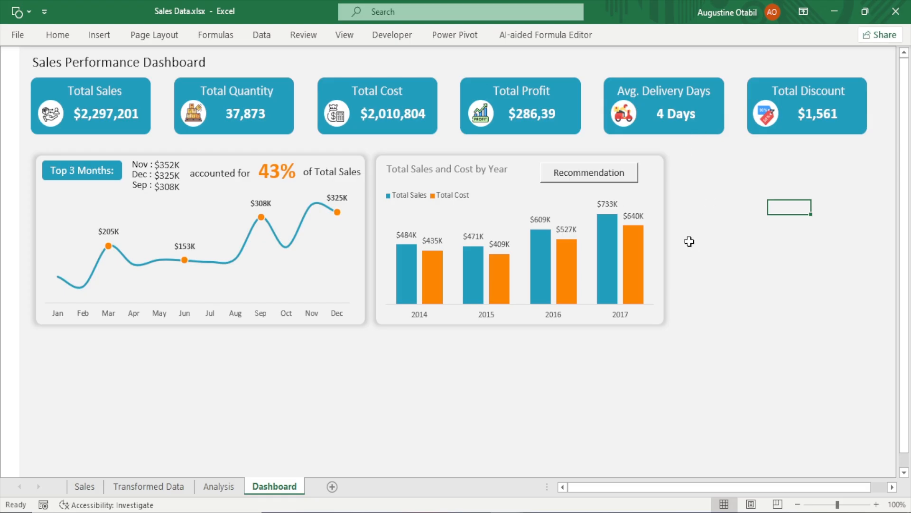
Select the chart panels, labels and button below the KPI cards and nudge them down together
{"action": "left_click", "coordinate": [57, 38]}
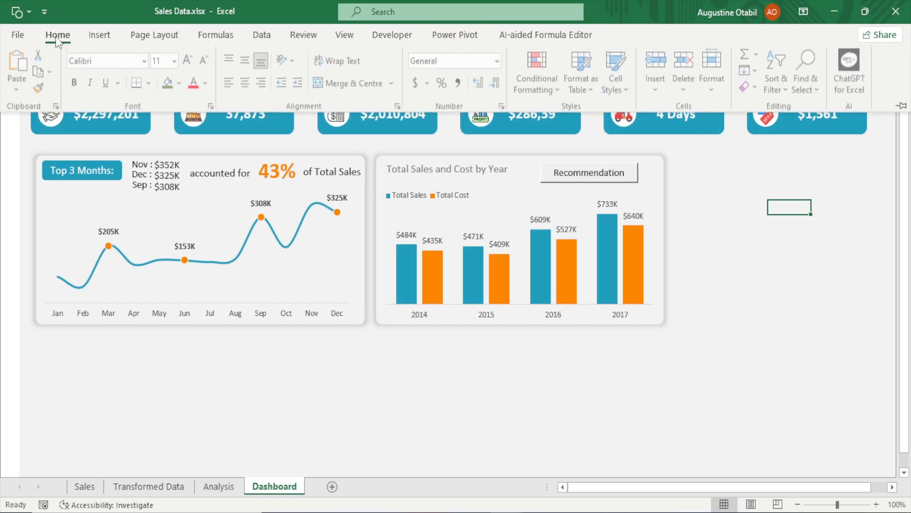
{"action": "left_click", "coordinate": [806, 90]}
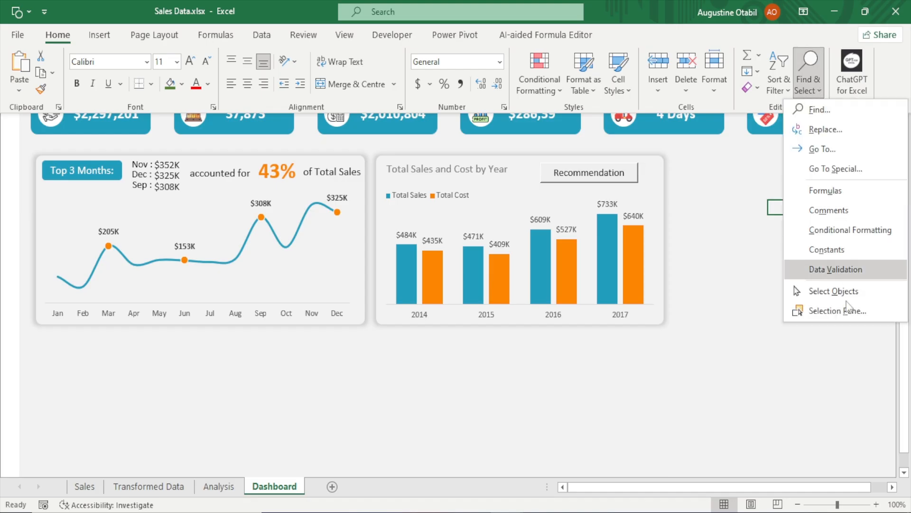
{"action": "left_click", "coordinate": [832, 288]}
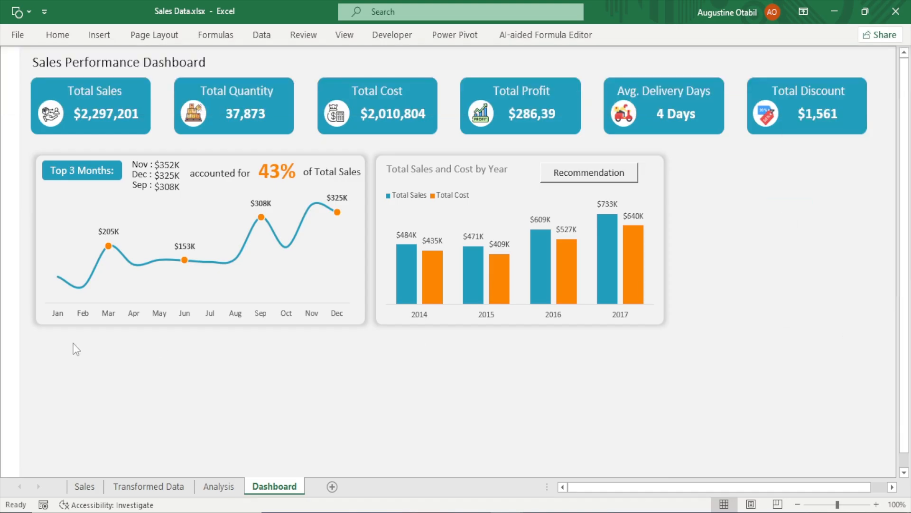
{"action": "left_click_drag", "start_coordinate": [43, 345], "coordinate": [710, 149]}
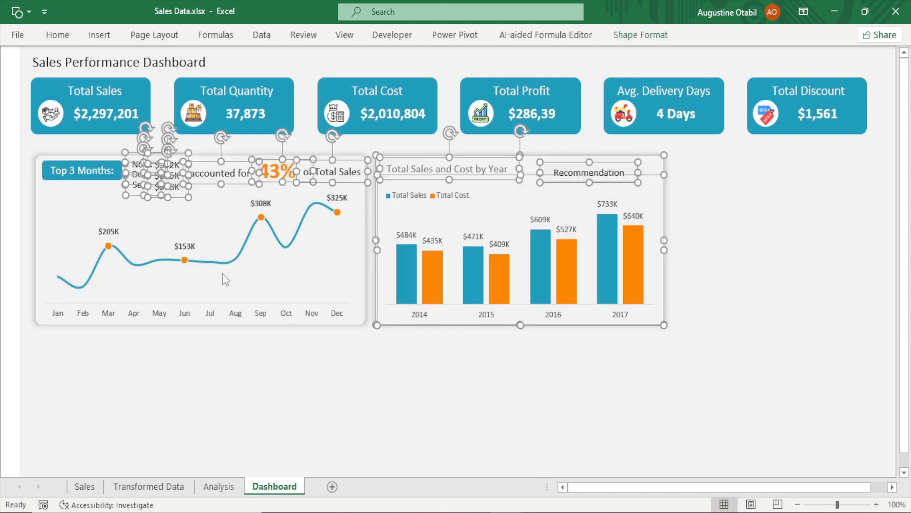
{"action": "left_click", "coordinate": [53, 179], "text": "ctrl"}
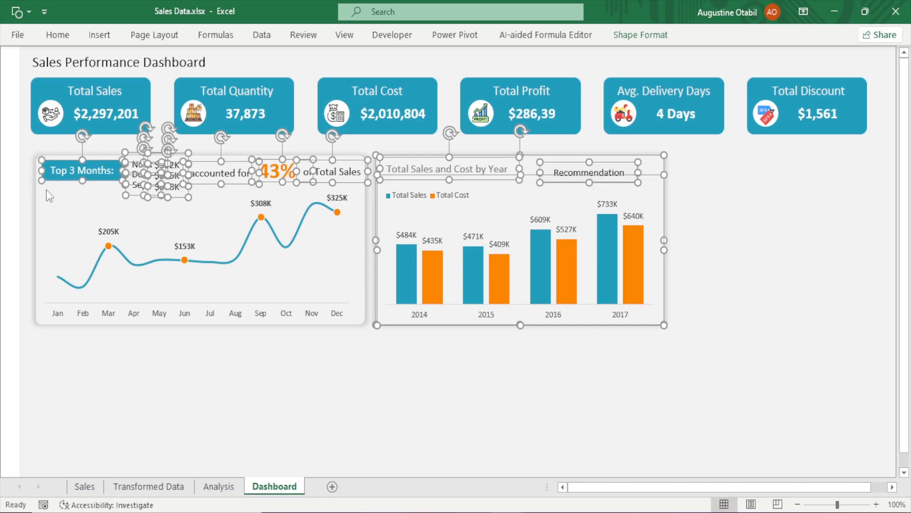
{"action": "left_click", "coordinate": [43, 207], "text": "ctrl"}
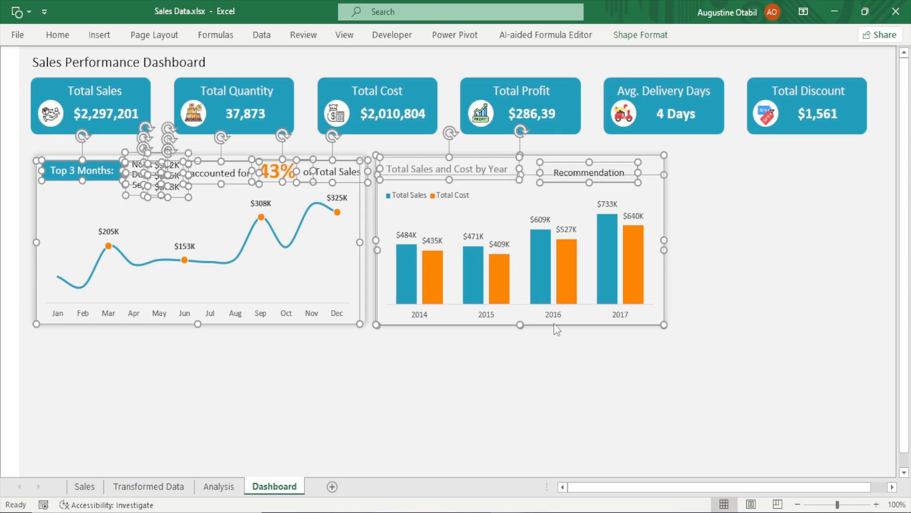
{"action": "key", "text": "Down"}
{"action": "key", "text": "Down"}
{"action": "key", "text": "Down"}
{"action": "key", "text": "Down"}
{"action": "key", "text": "Down"}
{"action": "key", "text": "Down"}
{"action": "key", "text": "Down"}
{"action": "key", "text": "Down"}
{"action": "key", "text": "Down"}
{"action": "key", "text": "Down"}
{"action": "key", "text": "Down"}
{"action": "key", "text": "Down"}
{"action": "key", "text": "Down"}
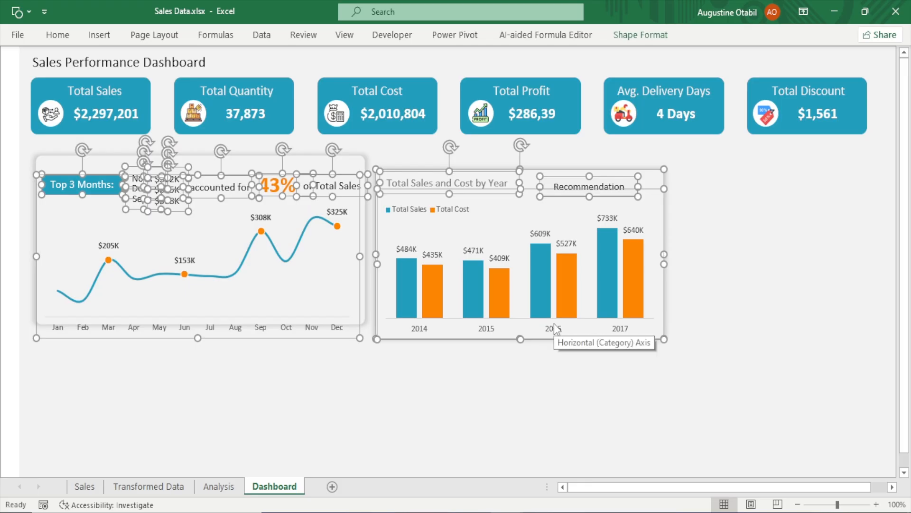
{"action": "key", "text": "Down"}
{"action": "key", "text": "Down"}
{"action": "key", "text": "Down"}
{"action": "key", "text": "Down"}
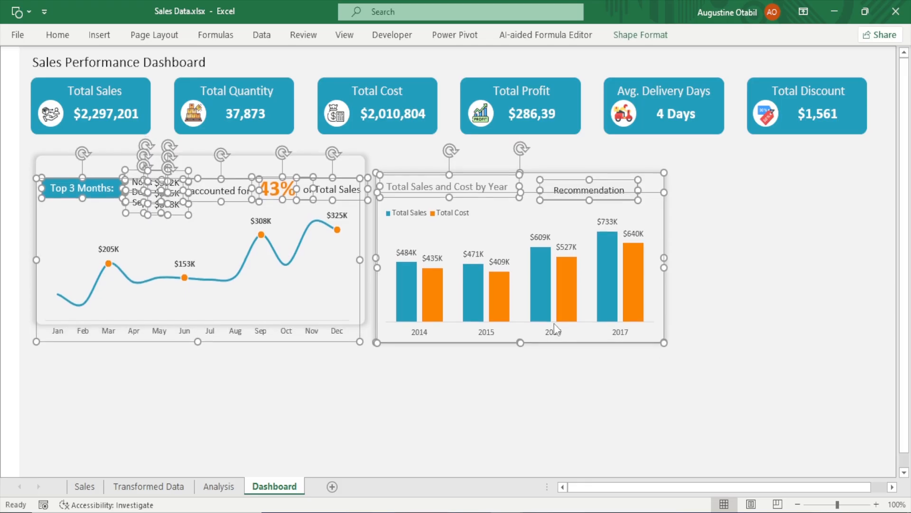
{"action": "left_click", "coordinate": [757, 257]}
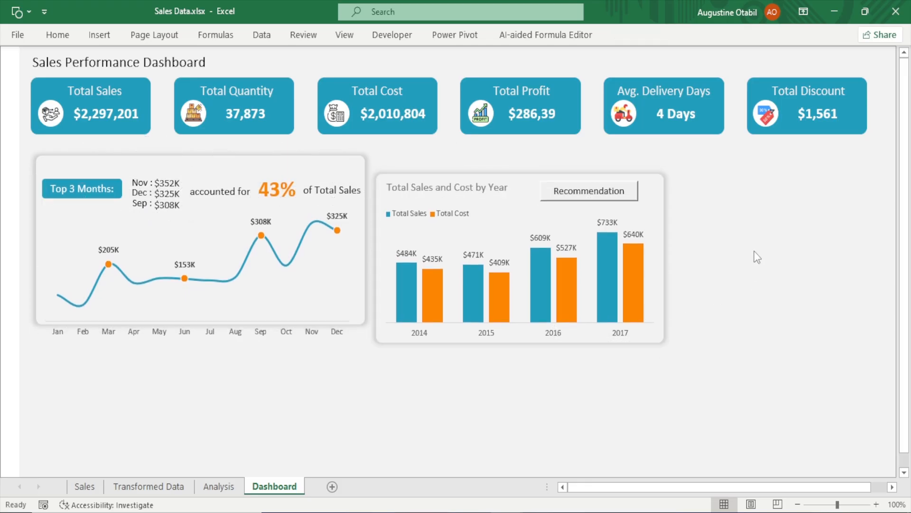
Nudge the line chart panel down to align it with the bar chart panel
{"action": "left_click", "coordinate": [272, 159]}
{"action": "key", "text": "Down"}
{"action": "key", "text": "Down"}
{"action": "key", "text": "Down"}
{"action": "key", "text": "Down"}
{"action": "key", "text": "Down"}
{"action": "key", "text": "Down"}
{"action": "key", "text": "Down"}
{"action": "key", "text": "Down"}
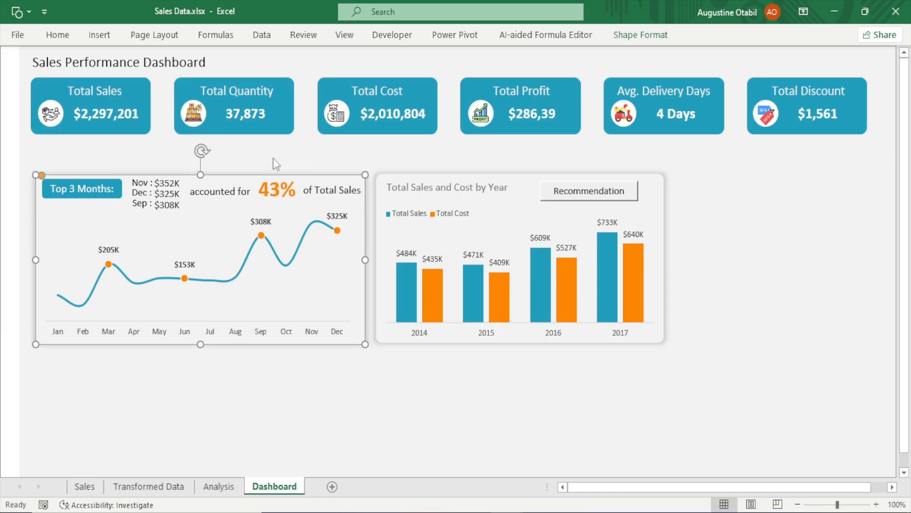
{"action": "left_click", "coordinate": [736, 213]}
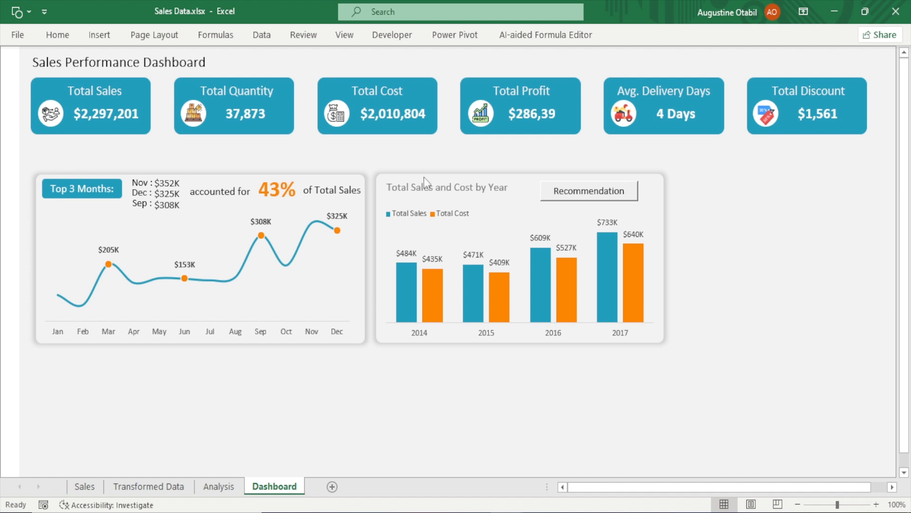
{"action": "left_click", "coordinate": [382, 182]}
{"action": "left_click", "coordinate": [376, 167]}
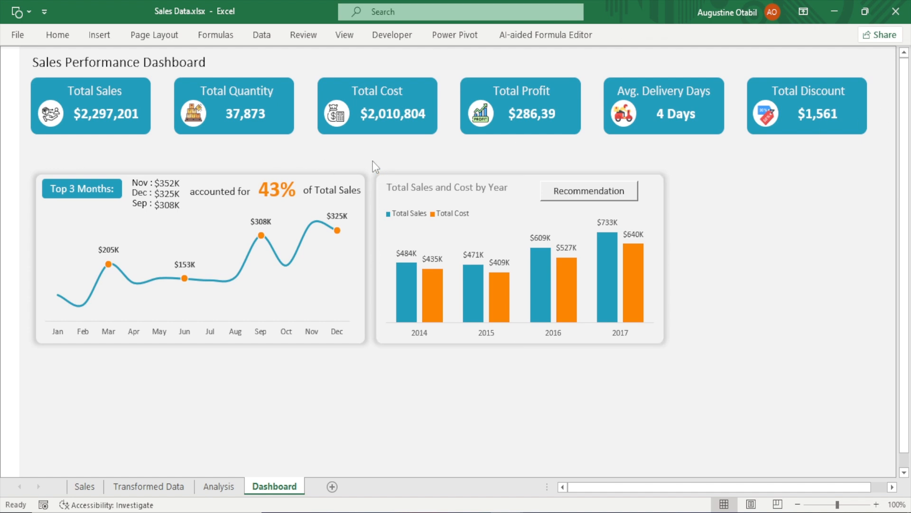
{"action": "left_click", "coordinate": [402, 179]}
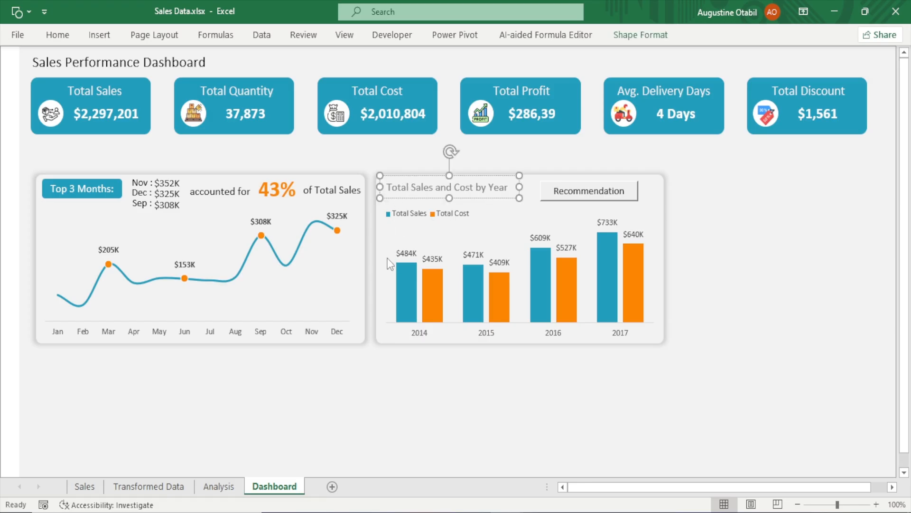
{"action": "left_click", "coordinate": [376, 221]}
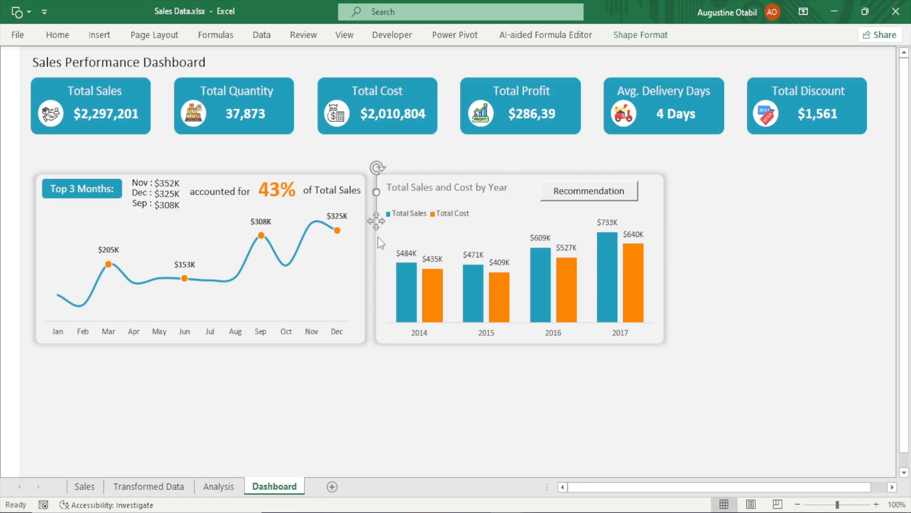
{"action": "left_click", "coordinate": [430, 190], "text": "ctrl"}
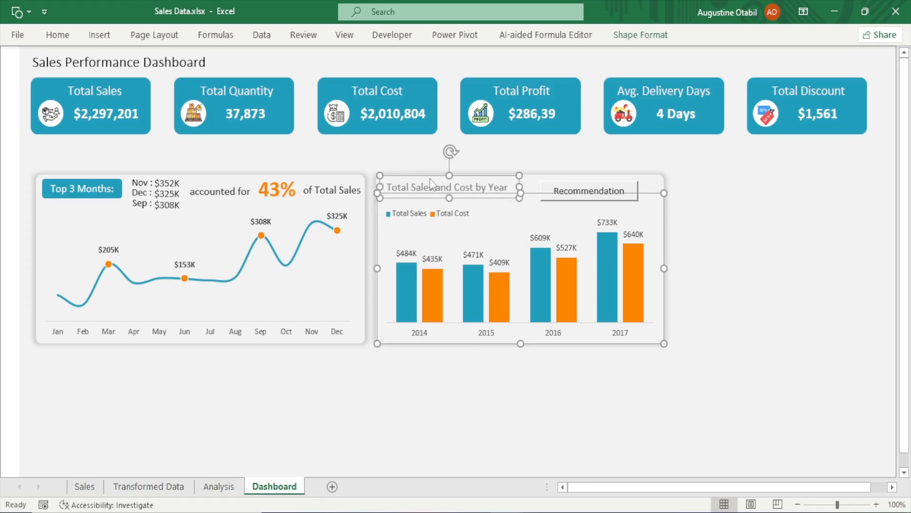
{"action": "left_click", "coordinate": [656, 179], "text": "ctrl"}
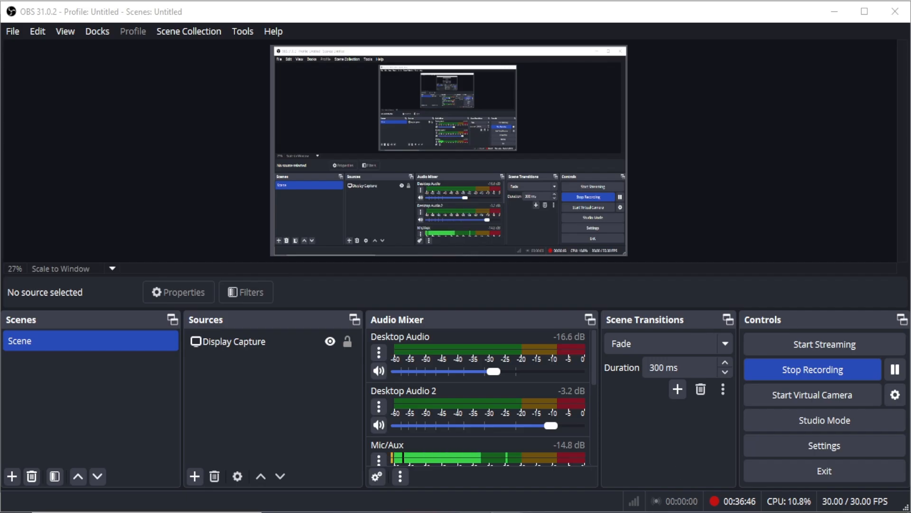
{"action": "mouse_move", "coordinate": [507, 510]}
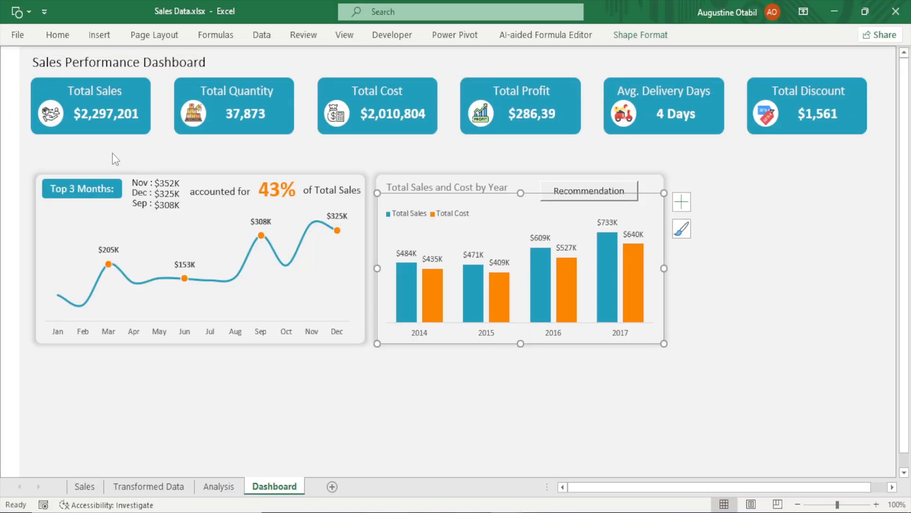
Draw a wide rectangle across the dashboard and move it into the gap between the KPI cards and the charts
{"action": "left_click", "coordinate": [52, 37]}
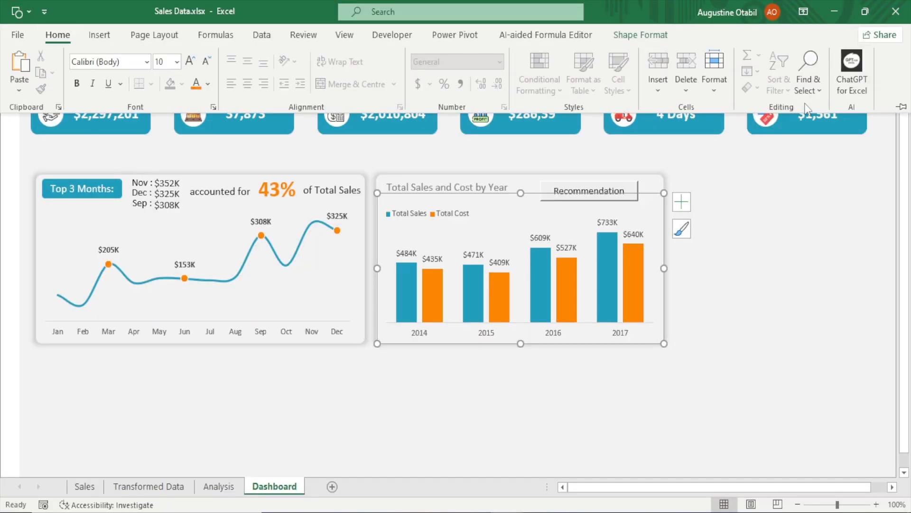
{"action": "left_click", "coordinate": [812, 86]}
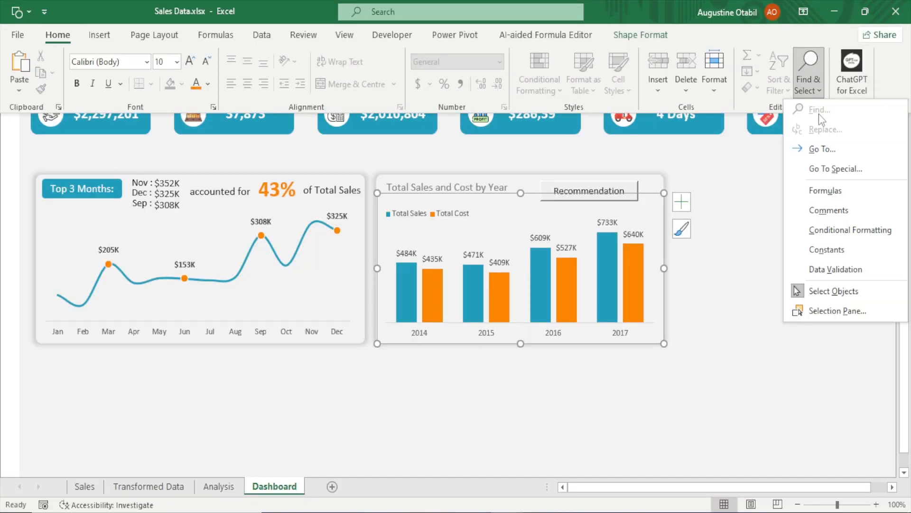
{"action": "left_click", "coordinate": [835, 291]}
{"action": "left_click", "coordinate": [670, 340]}
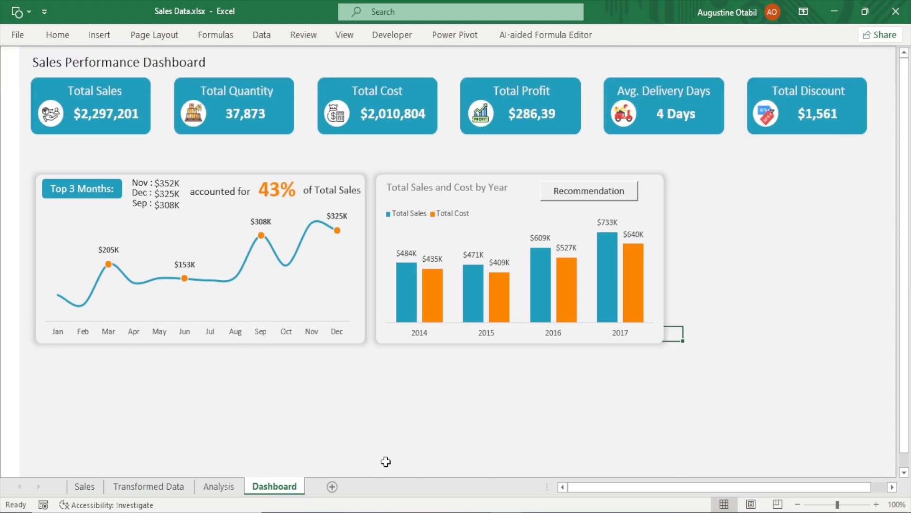
{"action": "left_click", "coordinate": [100, 42]}
{"action": "left_click", "coordinate": [159, 76]}
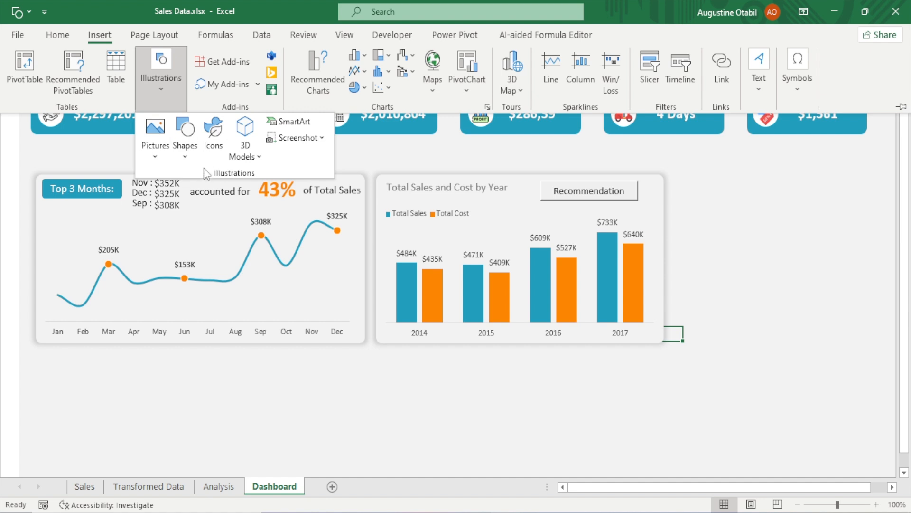
{"action": "left_click", "coordinate": [185, 140]}
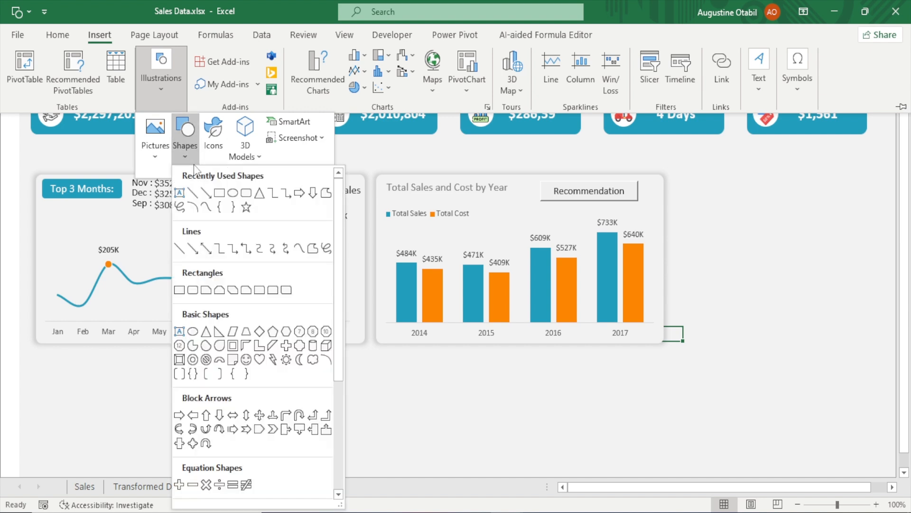
{"action": "left_click", "coordinate": [219, 193]}
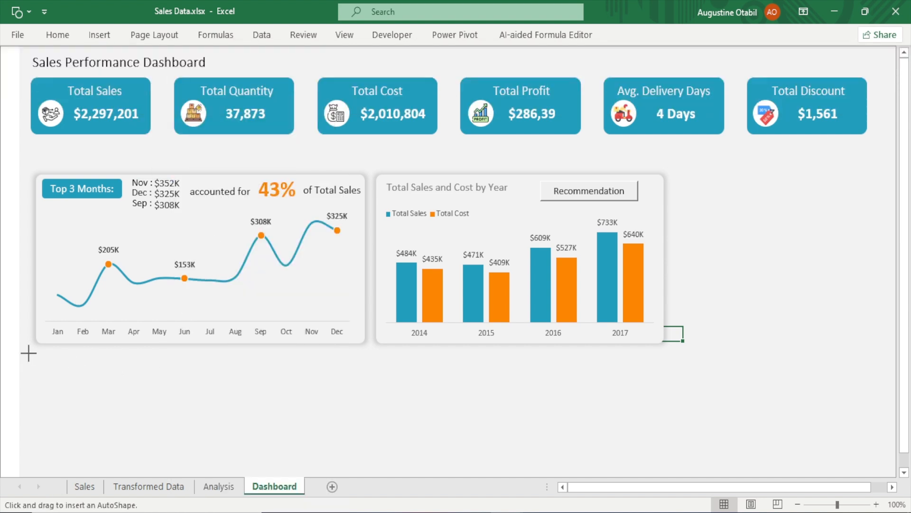
{"action": "mouse_move", "coordinate": [28, 351]}
{"action": "left_mouse_down"}
{"action": "mouse_move", "coordinate": [479, 380]}
{"action": "mouse_move", "coordinate": [878, 380]}
{"action": "left_mouse_up"}
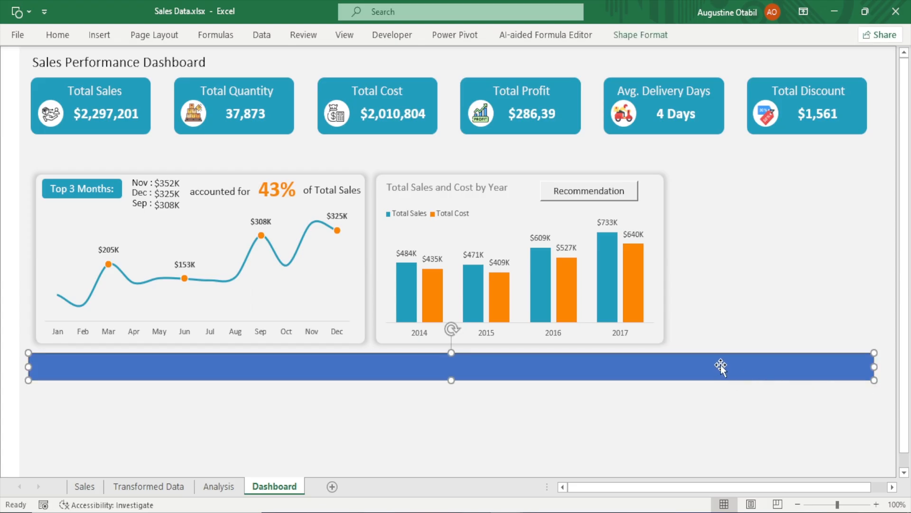
{"action": "mouse_move", "coordinate": [720, 366]}
{"action": "left_mouse_down"}
{"action": "mouse_move", "coordinate": [698, 238]}
{"action": "mouse_move", "coordinate": [711, 158]}
{"action": "mouse_move", "coordinate": [729, 145]}
{"action": "mouse_move", "coordinate": [721, 152]}
{"action": "left_mouse_up"}
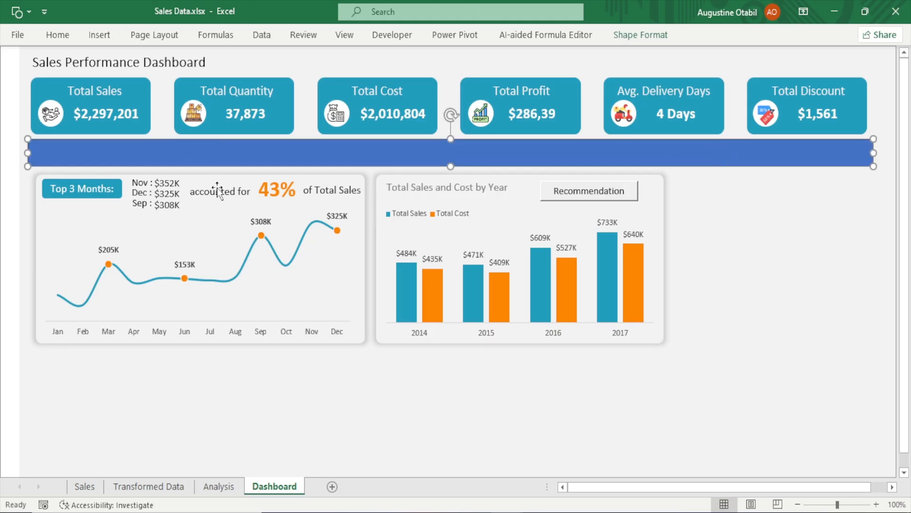
Format the rectangle with a white solid fill and no outline, then close the format pane
{"action": "key", "text": "ctrl+1"}
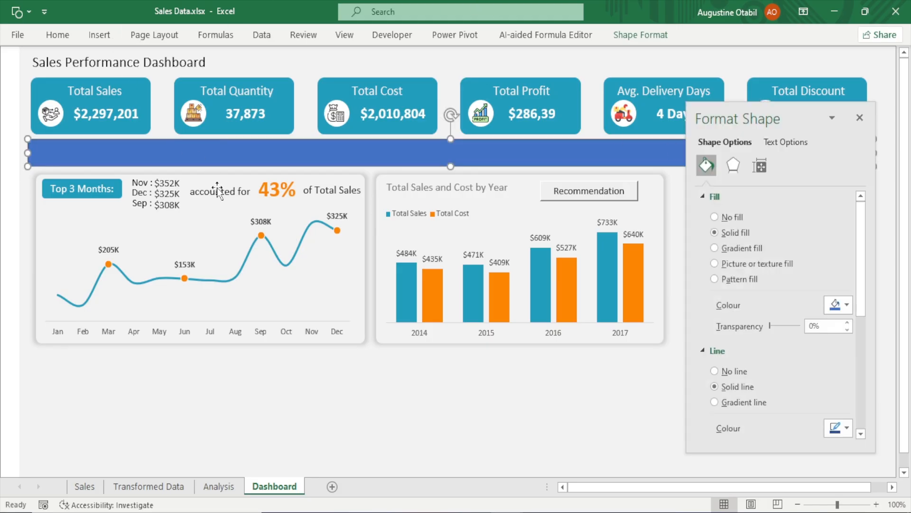
{"action": "left_click", "coordinate": [725, 370]}
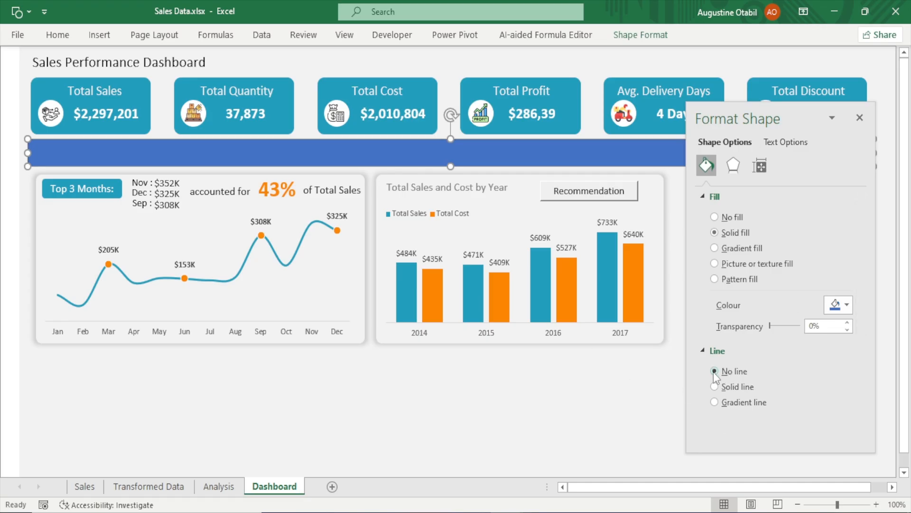
{"action": "left_click", "coordinate": [847, 304]}
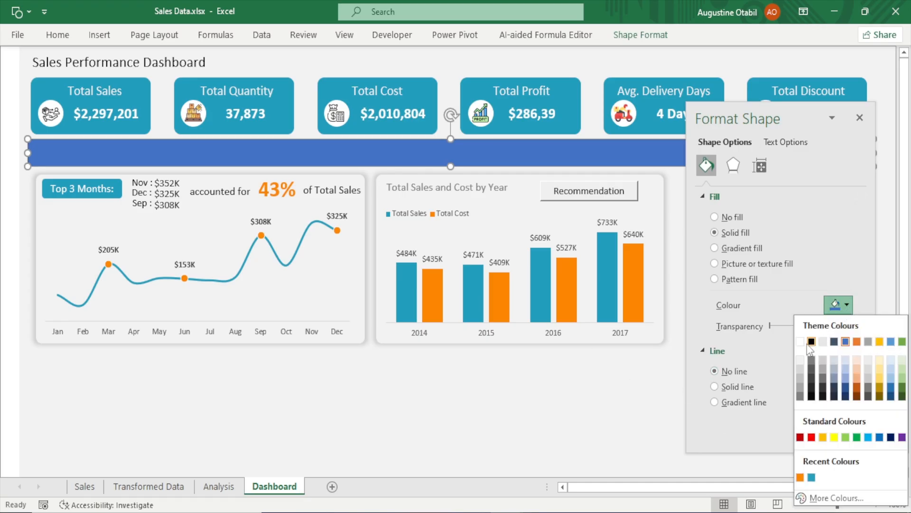
{"action": "left_click", "coordinate": [800, 341]}
{"action": "left_click", "coordinate": [550, 417]}
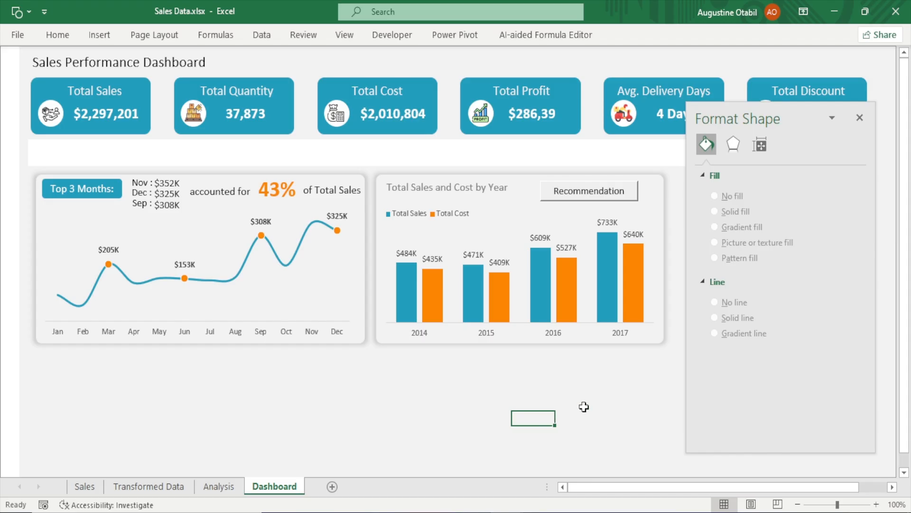
{"action": "left_click", "coordinate": [860, 117]}
Set the white band's height to 0.49 inches and adjust its width
{"action": "left_click", "coordinate": [596, 157]}
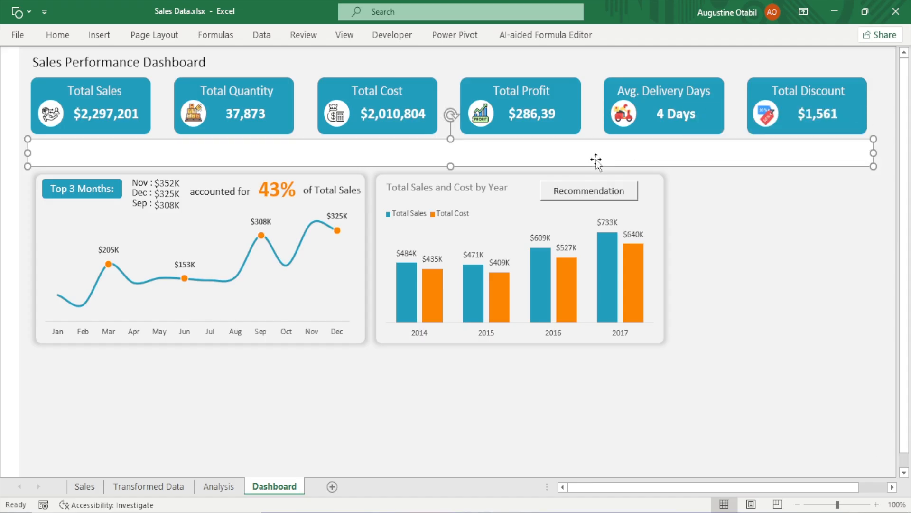
{"action": "left_click", "coordinate": [638, 35]}
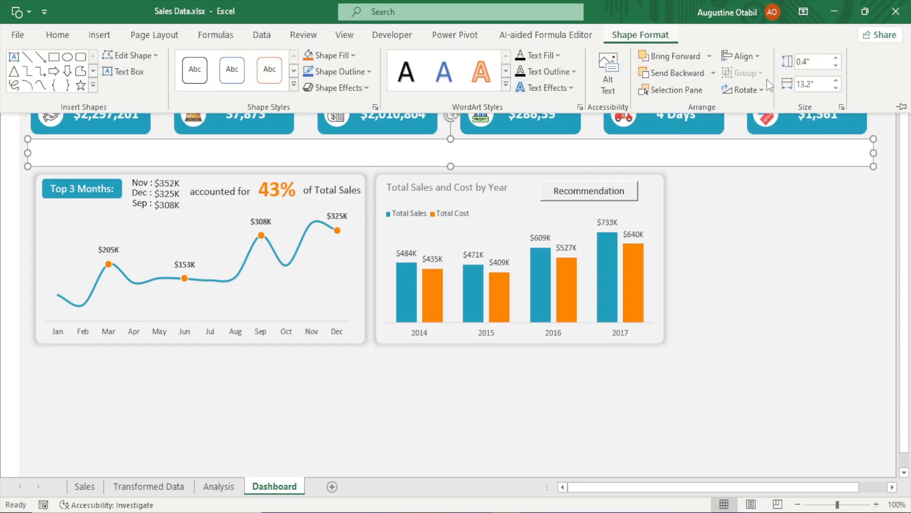
{"action": "left_click", "coordinate": [813, 61]}
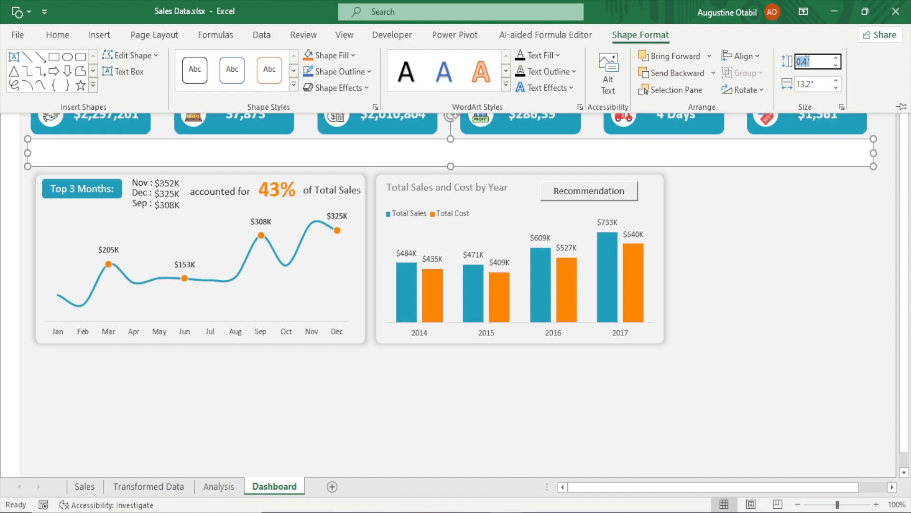
{"action": "left_click", "coordinate": [808, 60]}
{"action": "left_click", "coordinate": [812, 87]}
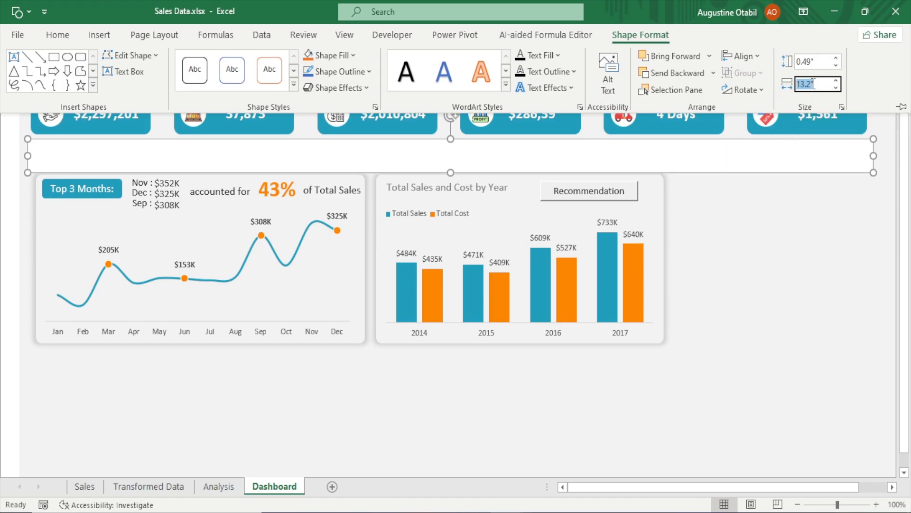
{"action": "left_click", "coordinate": [812, 84]}
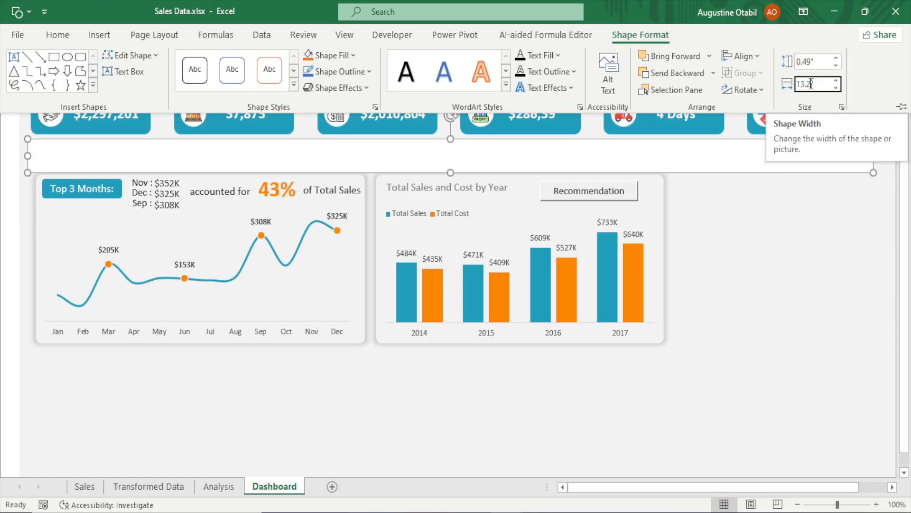
{"action": "key", "text": "BackSpace"}
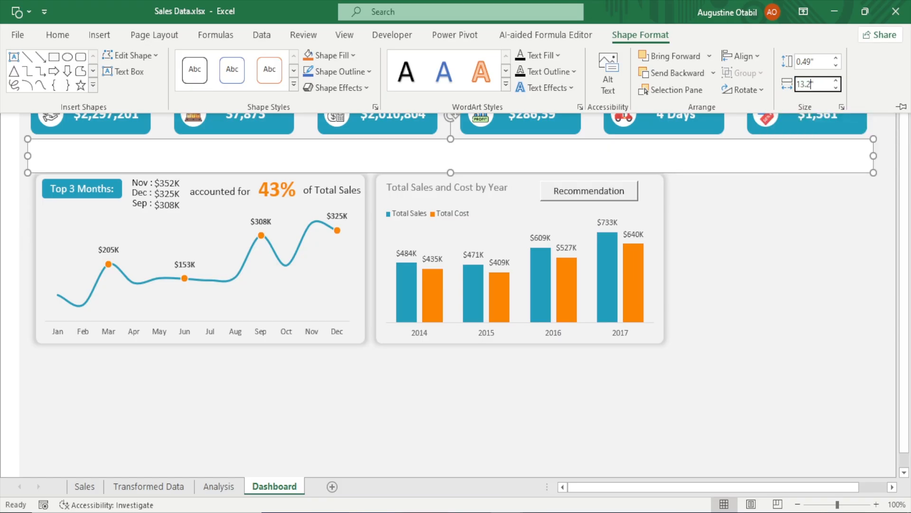
{"action": "key", "text": "Return"}
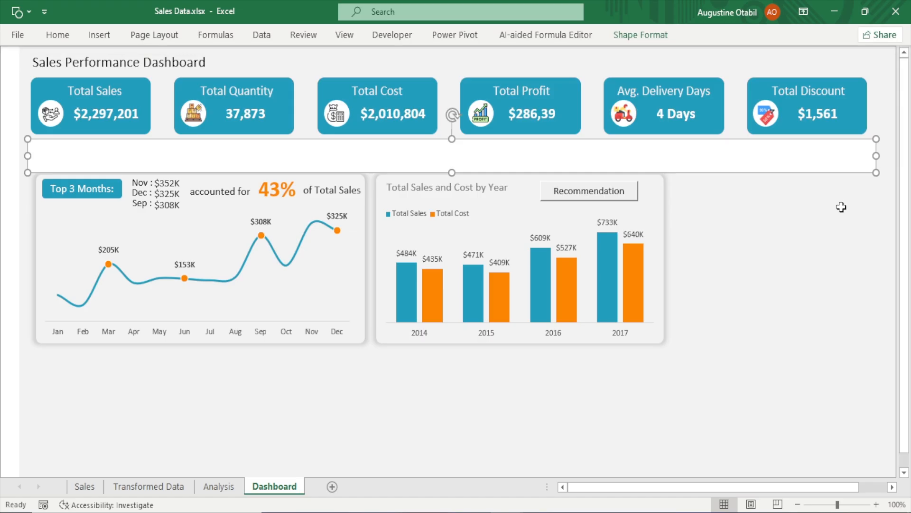
{"action": "left_click", "coordinate": [840, 209]}
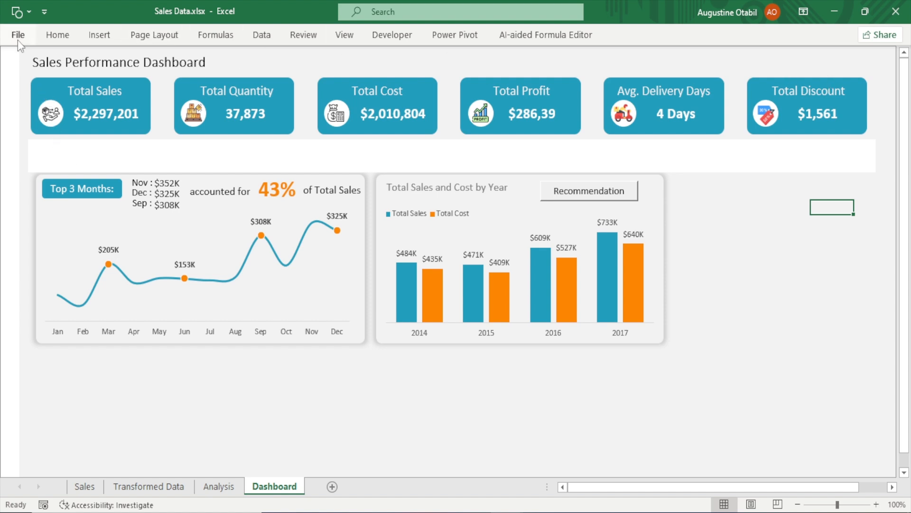
Select all six KPI cards together and nudge them up slightly
{"action": "left_click", "coordinate": [56, 37]}
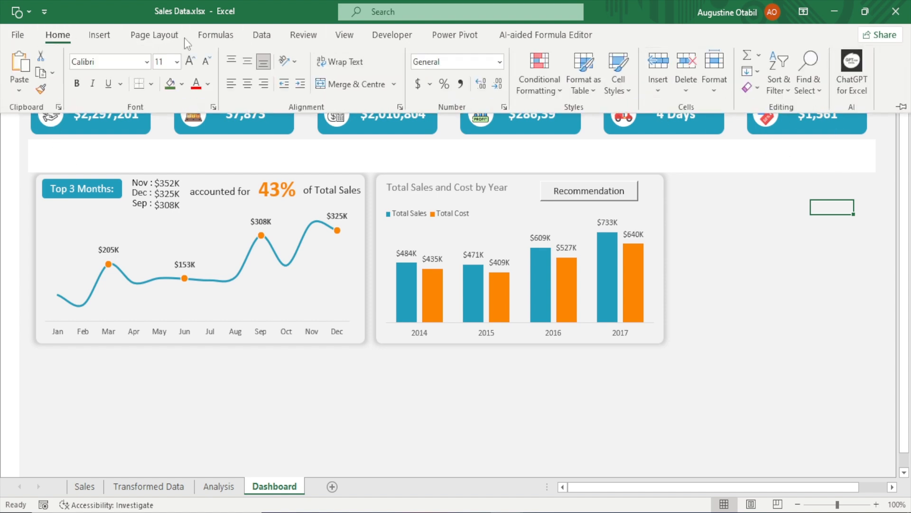
{"action": "left_click", "coordinate": [810, 89]}
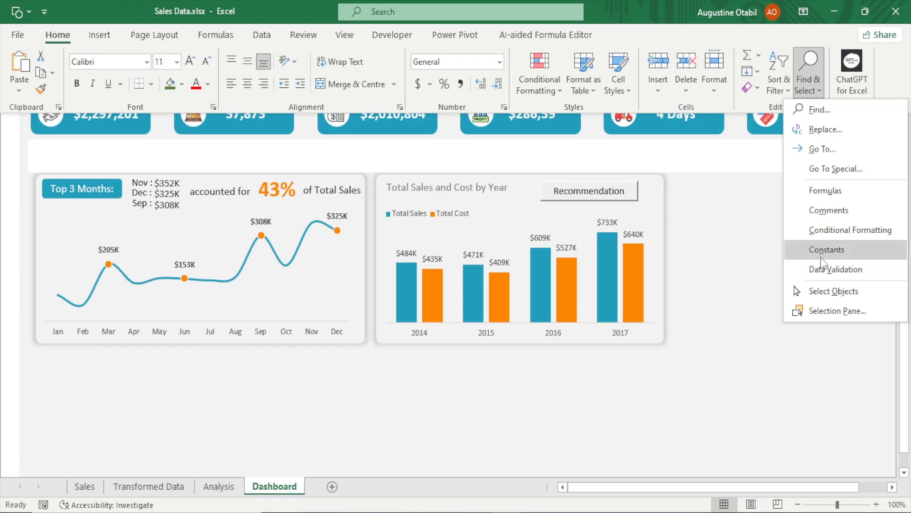
{"action": "left_click", "coordinate": [830, 294]}
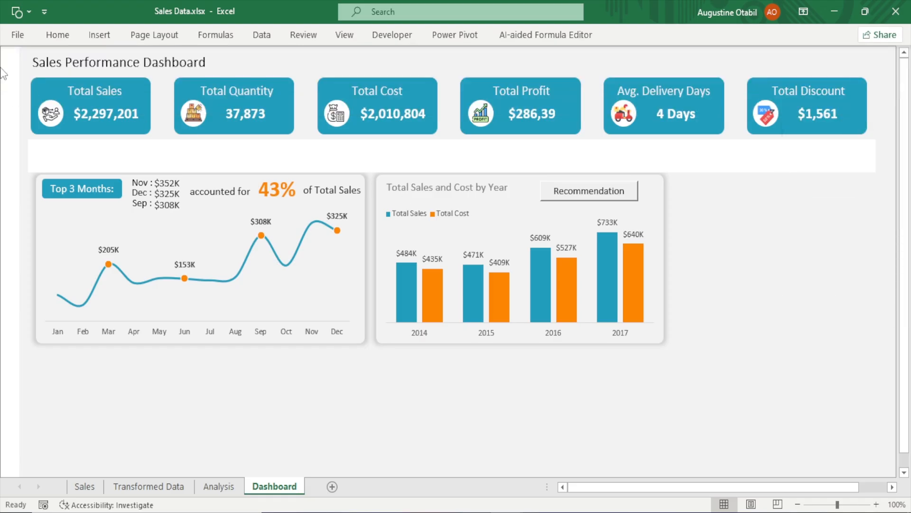
{"action": "left_click_drag", "start_coordinate": [879, 67], "coordinate": [30, 142]}
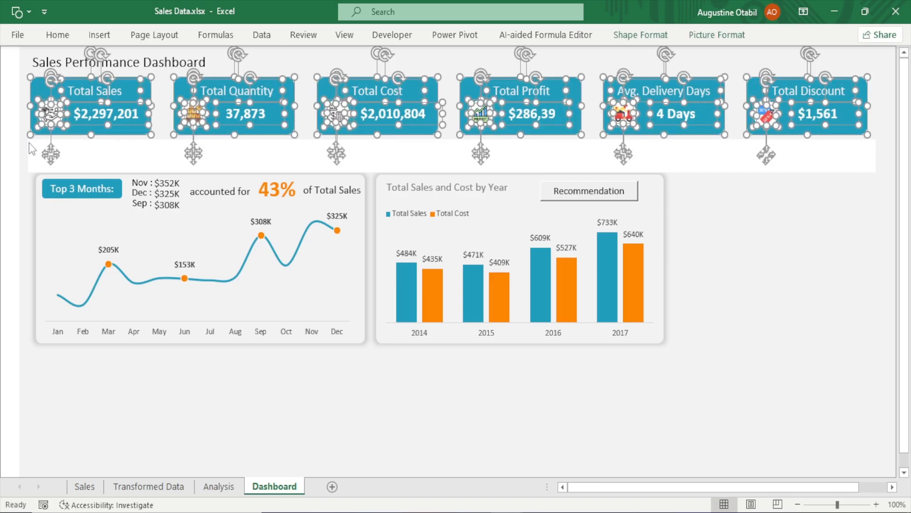
{"action": "key", "text": "Up"}
{"action": "key", "text": "Up"}
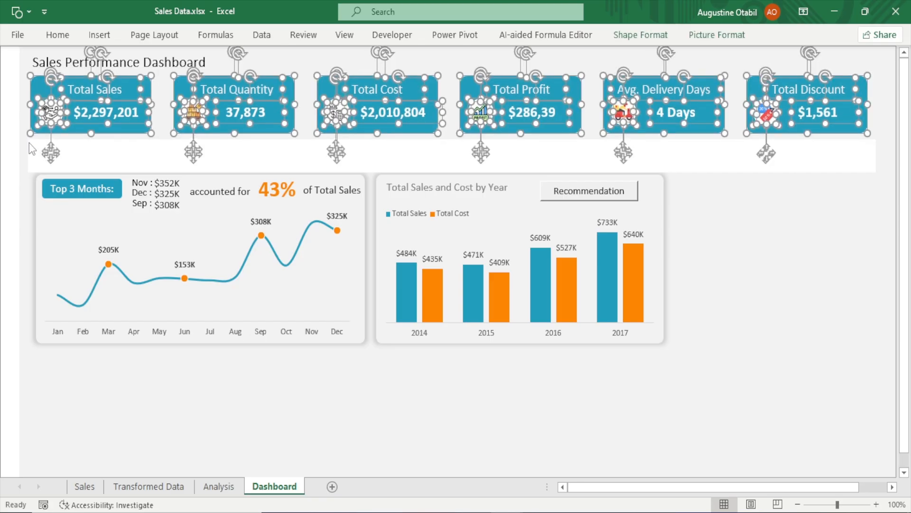
{"action": "key", "text": "Up"}
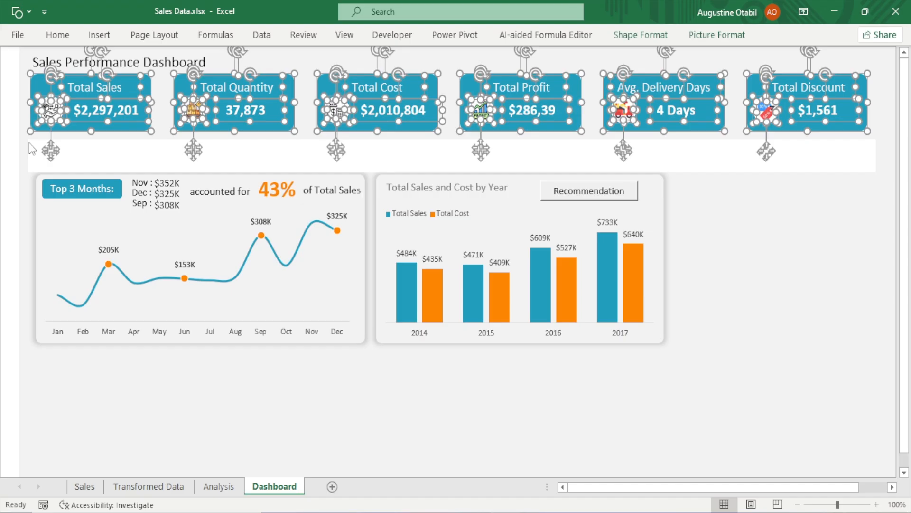
{"action": "key", "text": "Escape"}
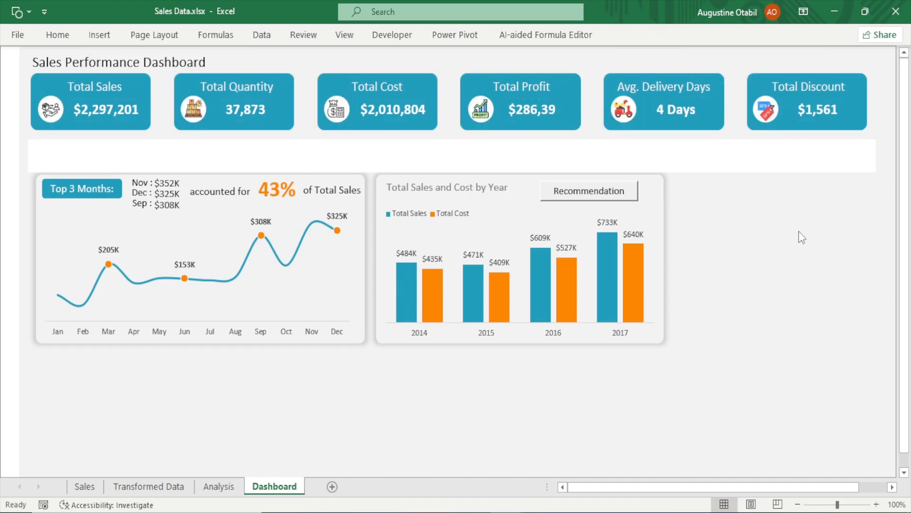
Nudge the white band up and to the left to align it beneath the KPI cards
{"action": "left_click", "coordinate": [532, 150]}
{"action": "key", "text": "Up"}
{"action": "key", "text": "Up"}
{"action": "key", "text": "Up"}
{"action": "key", "text": "Up"}
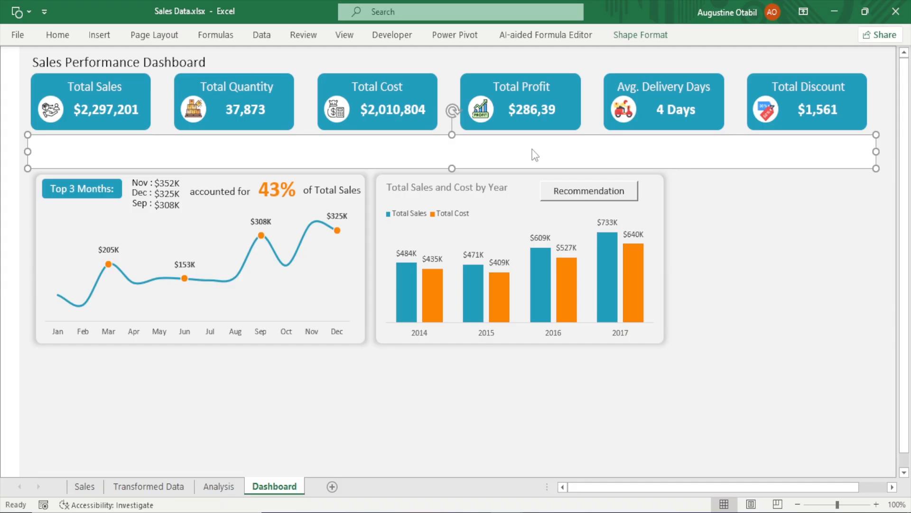
{"action": "key", "text": "Left"}
{"action": "key", "text": "Left"}
{"action": "key", "text": "Left"}
{"action": "key", "text": "Left"}
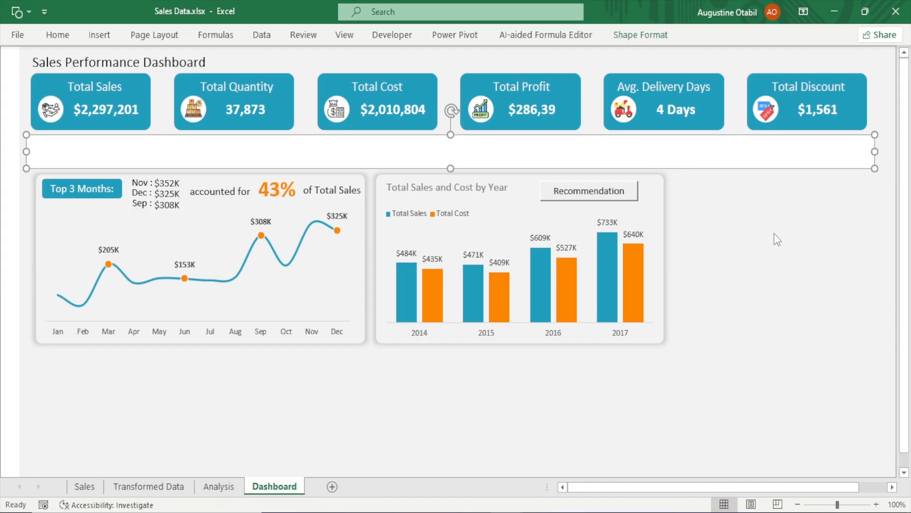
{"action": "key", "text": "Escape"}
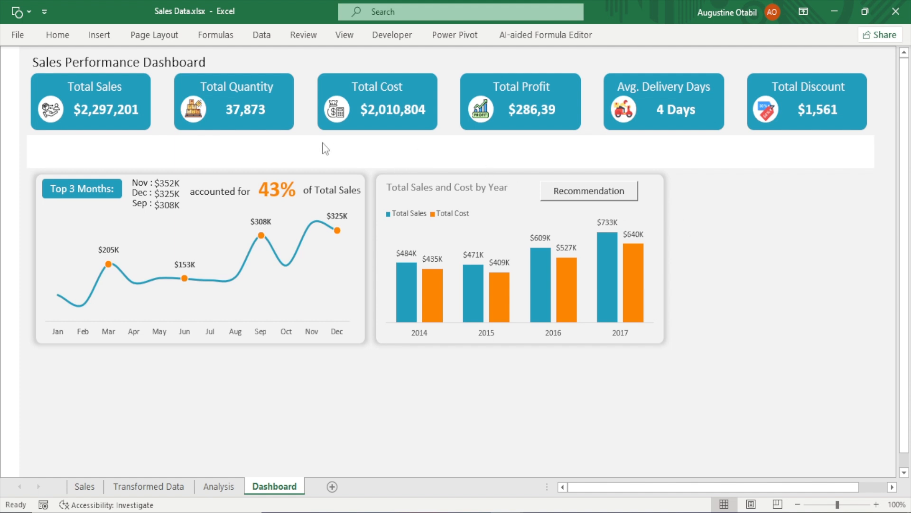
Draw a small triangle shape near the upper-left corner of the bar chart panel
{"action": "left_click", "coordinate": [88, 37]}
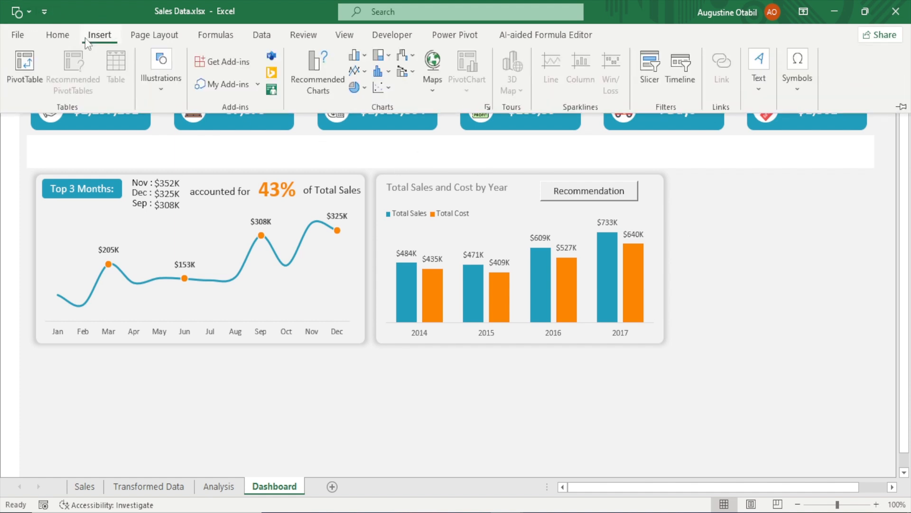
{"action": "left_click", "coordinate": [166, 94]}
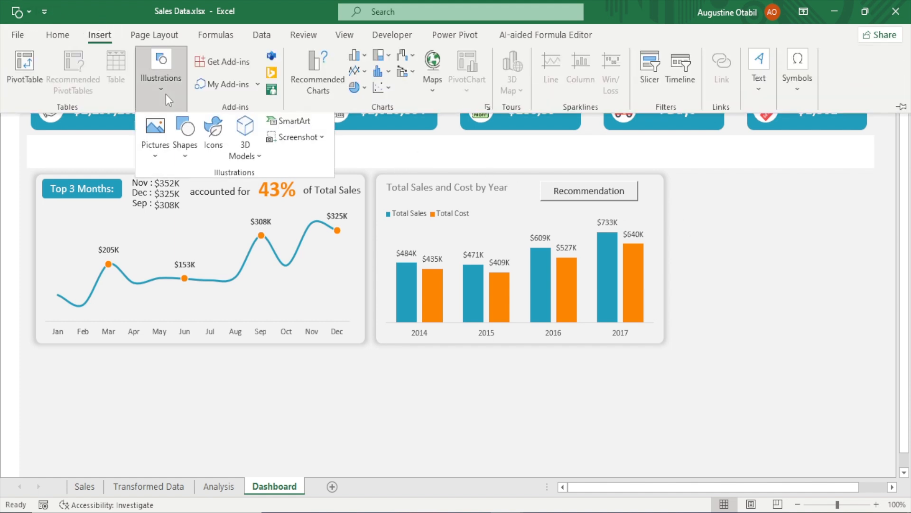
{"action": "left_click", "coordinate": [186, 152]}
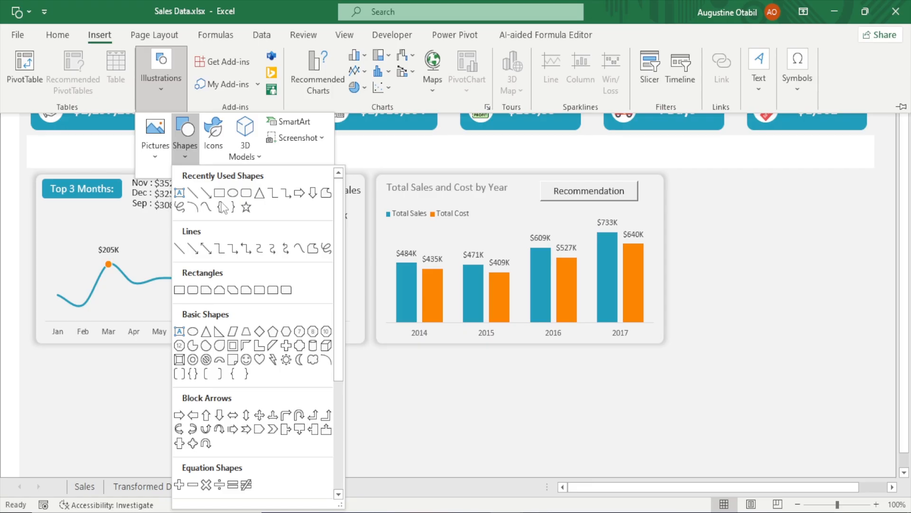
{"action": "mouse_move", "coordinate": [335, 226]}
{"action": "left_mouse_down"}
{"action": "mouse_move", "coordinate": [351, 321]}
{"action": "mouse_move", "coordinate": [343, 328]}
{"action": "mouse_move", "coordinate": [342, 228]}
{"action": "left_mouse_up"}
{"action": "left_click", "coordinate": [259, 193]}
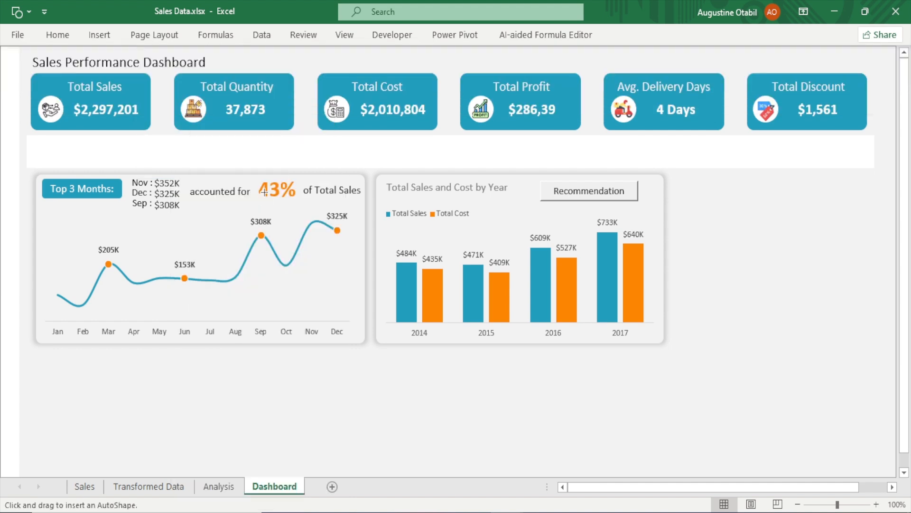
{"action": "left_click_drag", "start_coordinate": [411, 370], "coordinate": [406, 237]}
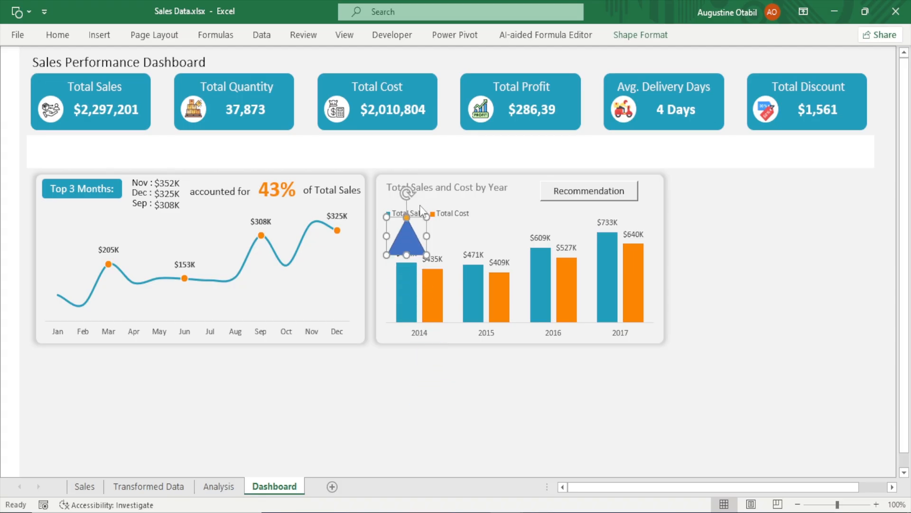
Fill the triangle with the recent teal colour and remove its outline
{"action": "key", "text": "ctrl+1"}
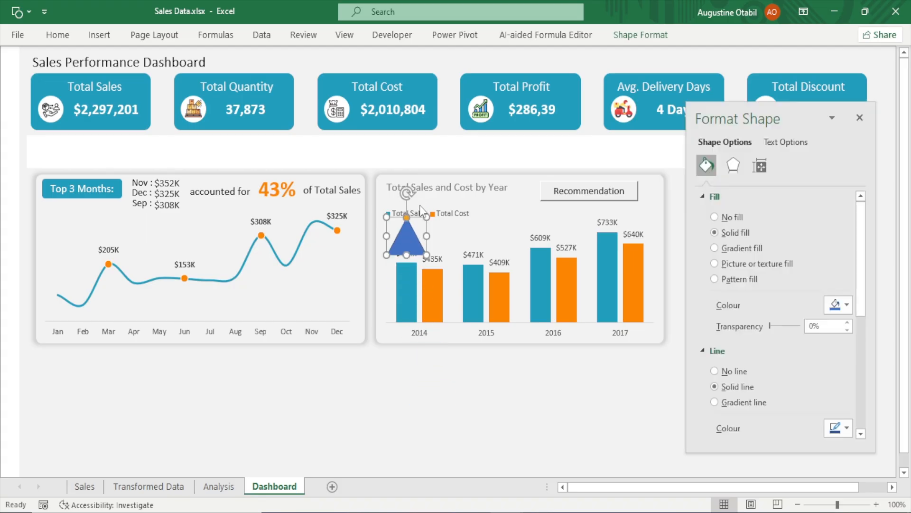
{"action": "left_click", "coordinate": [743, 371]}
{"action": "left_click", "coordinate": [846, 305]}
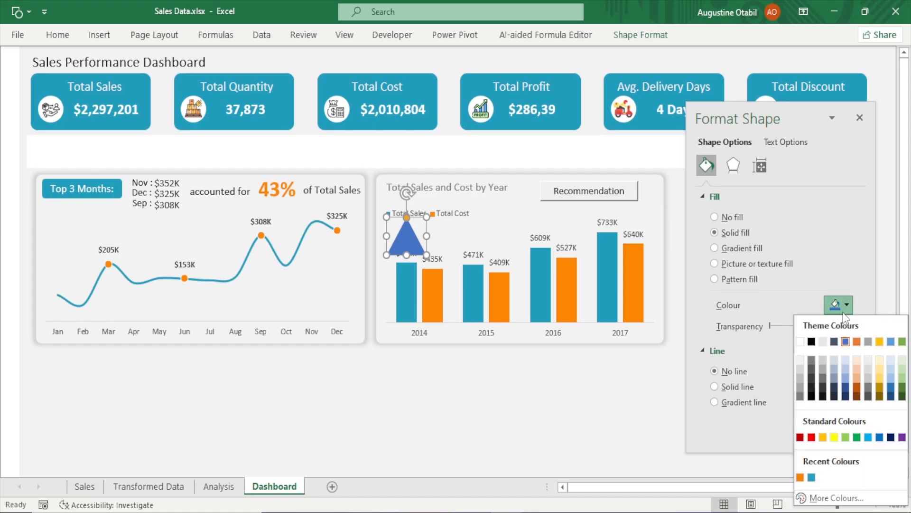
{"action": "left_click", "coordinate": [813, 479]}
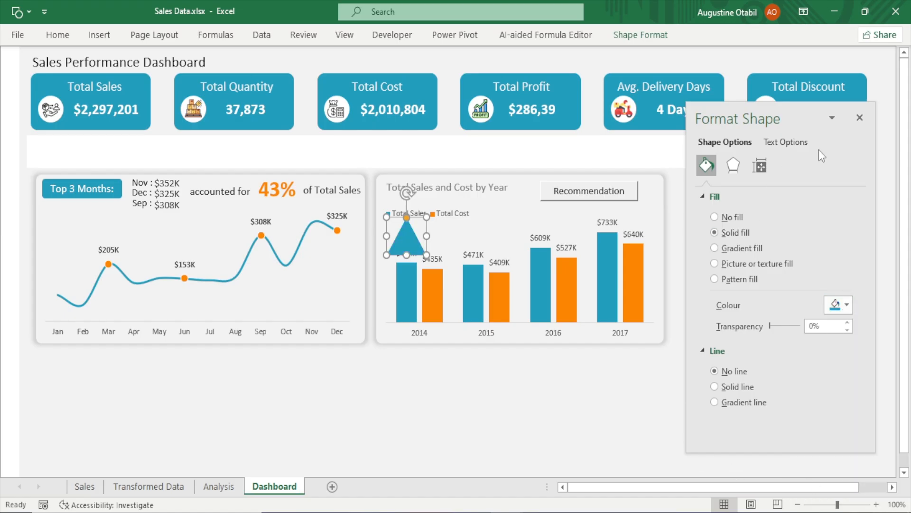
{"action": "left_click", "coordinate": [860, 118]}
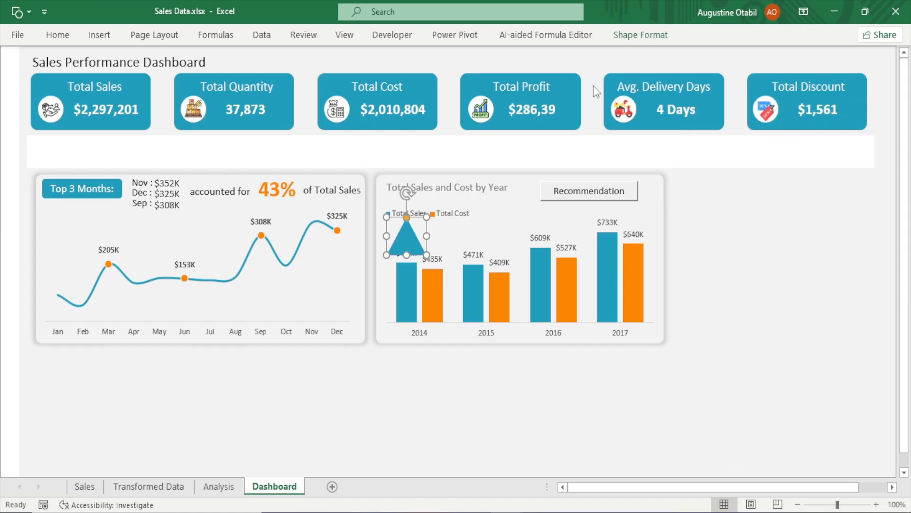
Rotate the triangle 90° right and move it to the left end of the white band
{"action": "left_click", "coordinate": [630, 33]}
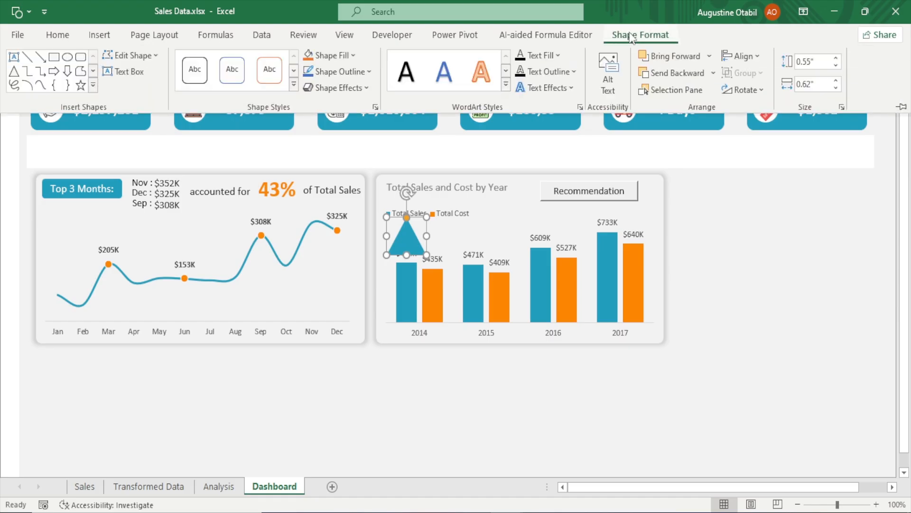
{"action": "left_click", "coordinate": [761, 90]}
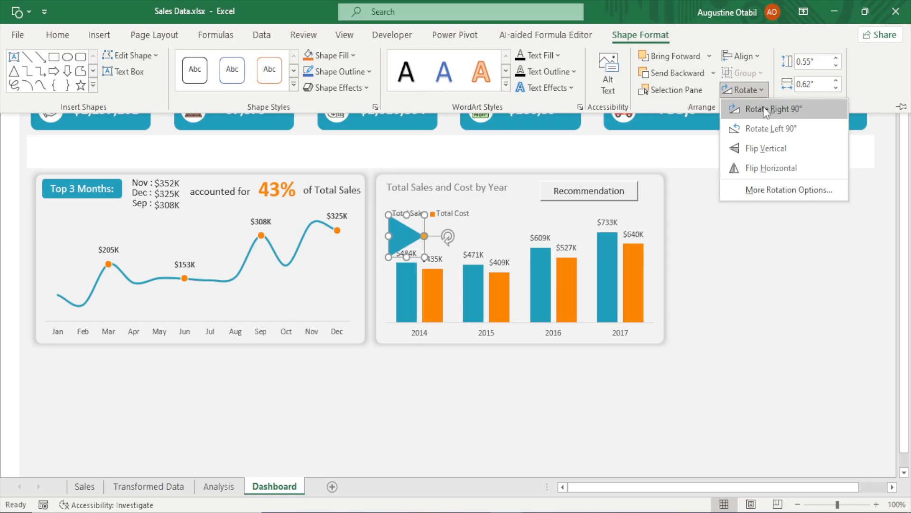
{"action": "left_click", "coordinate": [763, 109]}
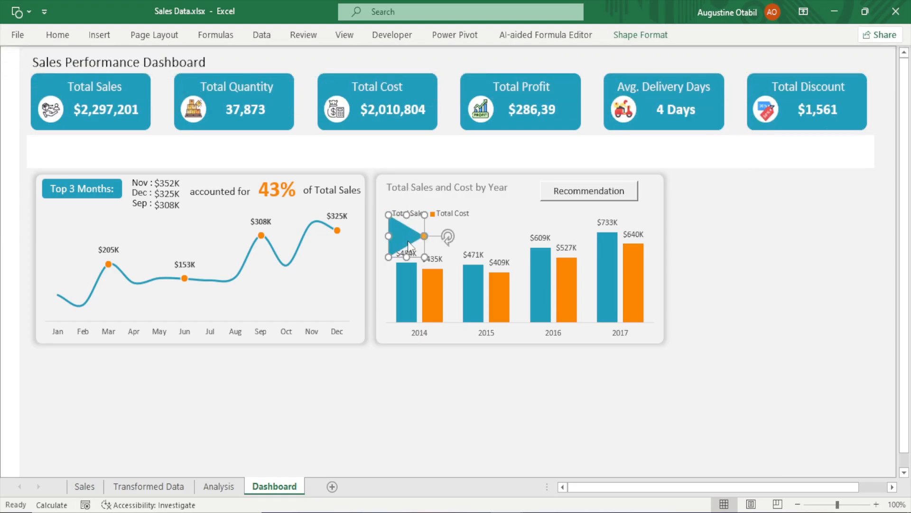
{"action": "left_click_drag", "start_coordinate": [409, 241], "coordinate": [35, 153]}
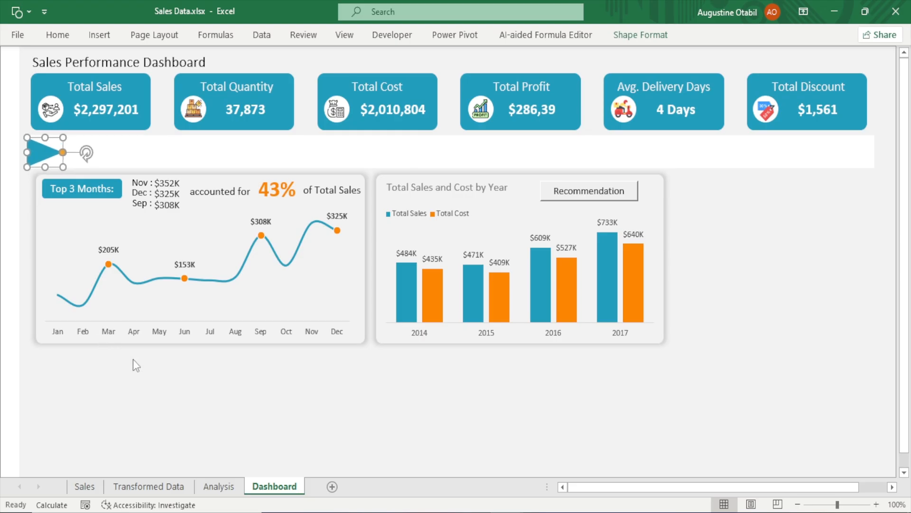
Fine-tune the triangle's position and size at the band's left edge
{"action": "key", "text": "Escape"}
{"action": "left_click", "coordinate": [41, 149]}
{"action": "left_click_drag", "start_coordinate": [52, 152], "coordinate": [42, 153]}
{"action": "left_click_drag", "start_coordinate": [64, 138], "coordinate": [56, 137]}
{"action": "left_click", "coordinate": [150, 400]}
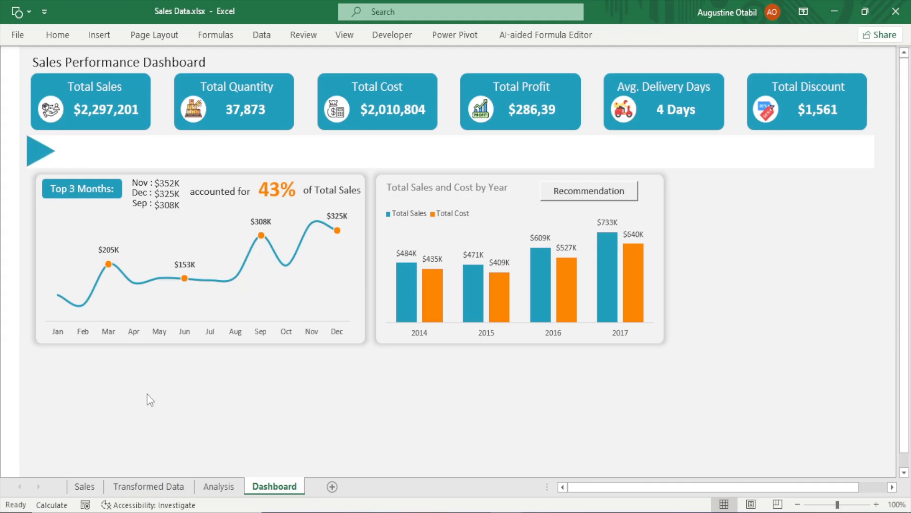
{"action": "left_click", "coordinate": [353, 336]}
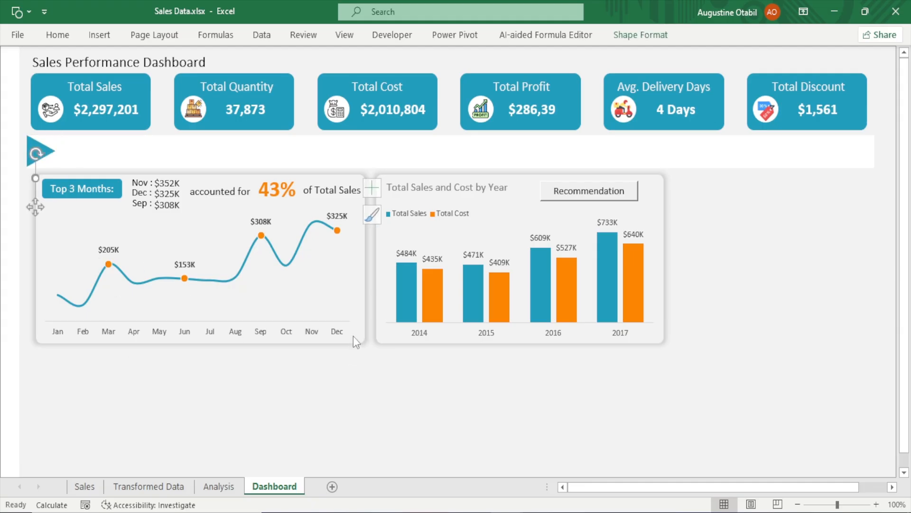
{"action": "left_click", "coordinate": [51, 36]}
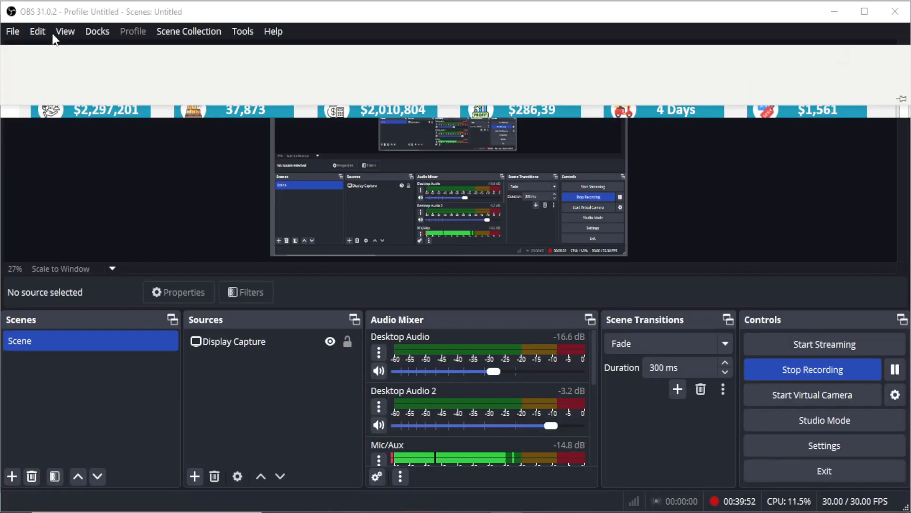
{"action": "mouse_move", "coordinate": [507, 512]}
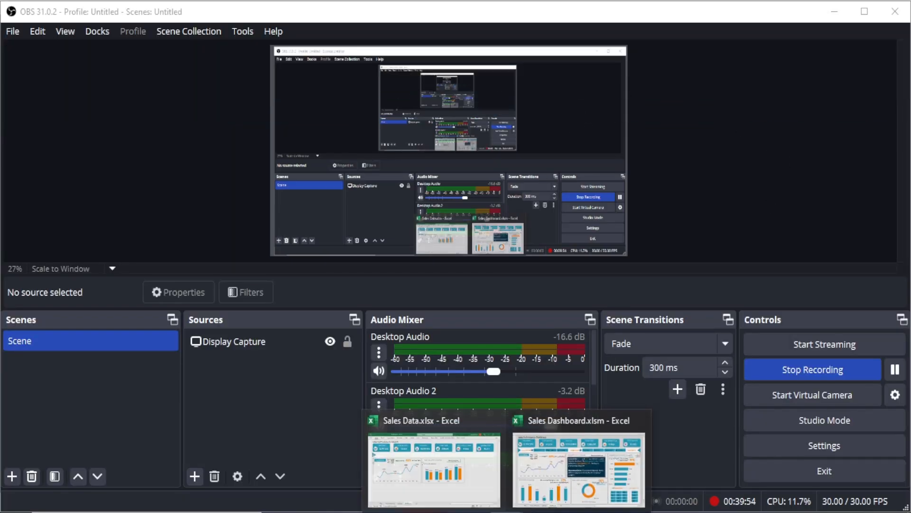
{"action": "left_click", "coordinate": [394, 458]}
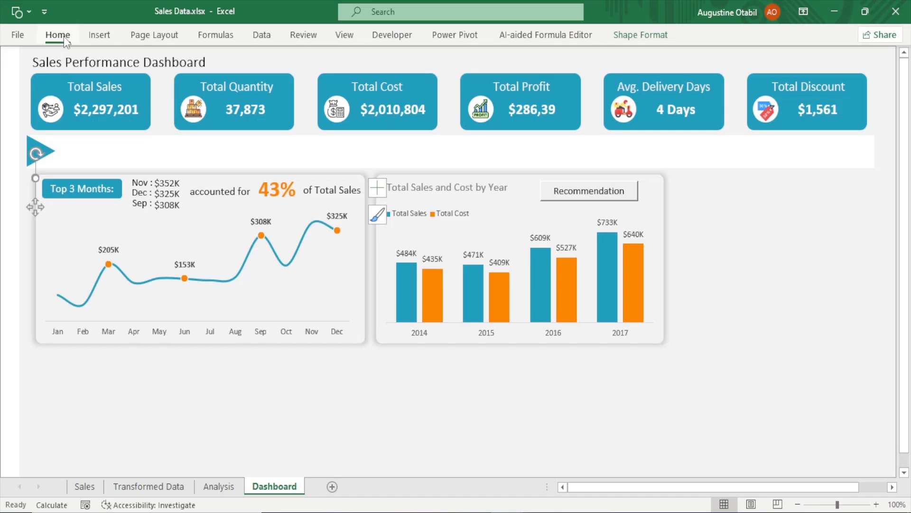
{"action": "left_click", "coordinate": [63, 36]}
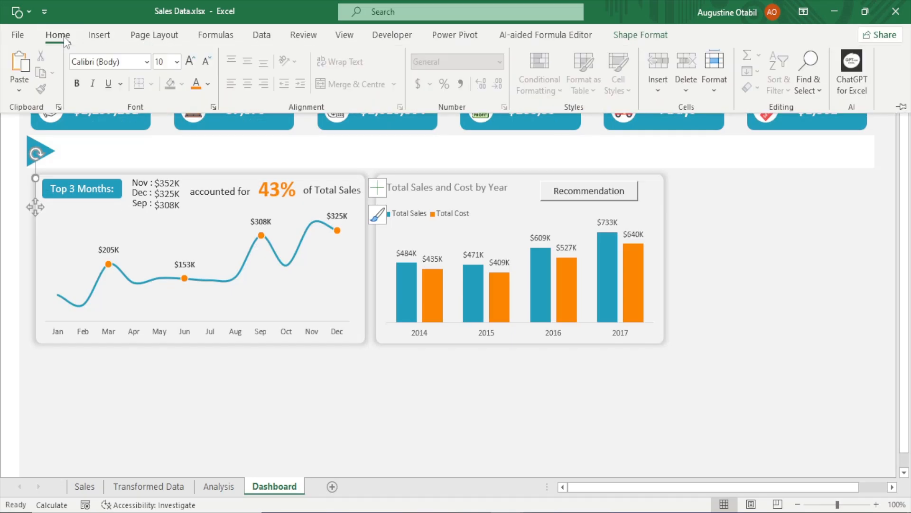
{"action": "left_click", "coordinate": [816, 87]}
{"action": "left_click", "coordinate": [829, 295]}
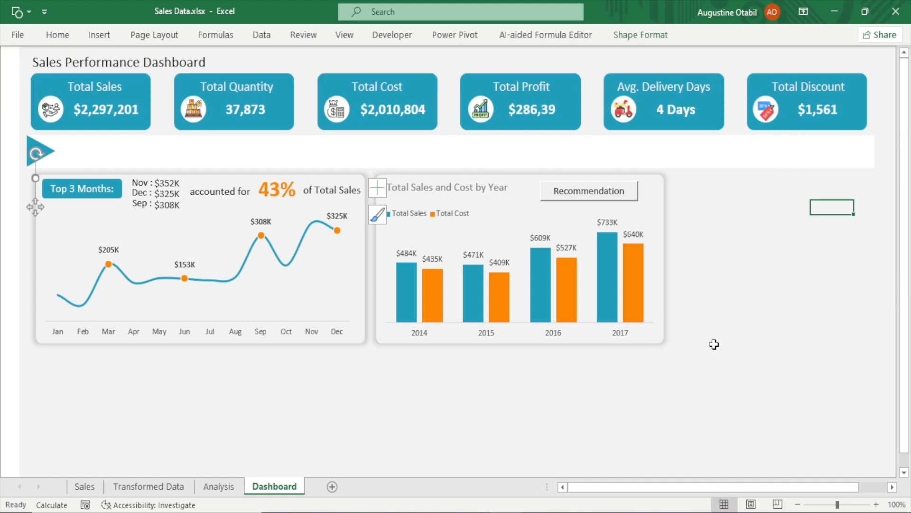
{"action": "left_click", "coordinate": [262, 431]}
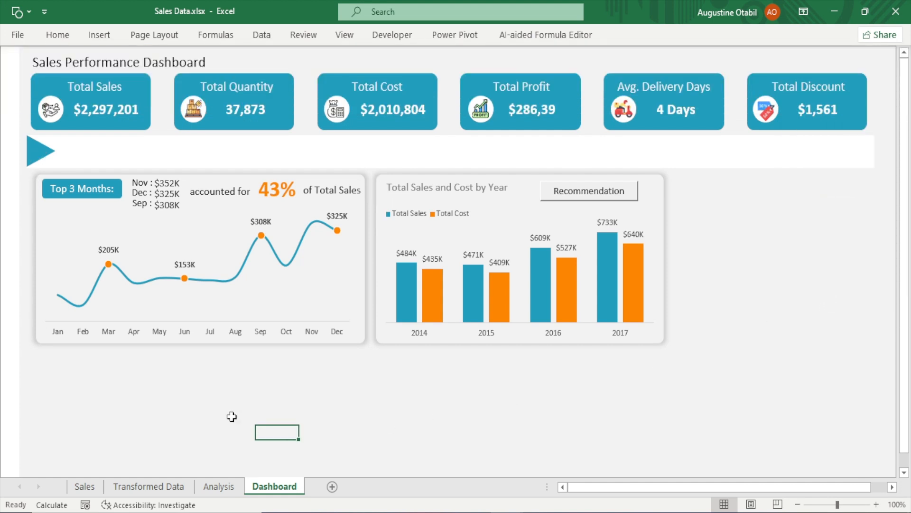
Copy the triangle to the right end of the white band
{"action": "left_click", "coordinate": [38, 151]}
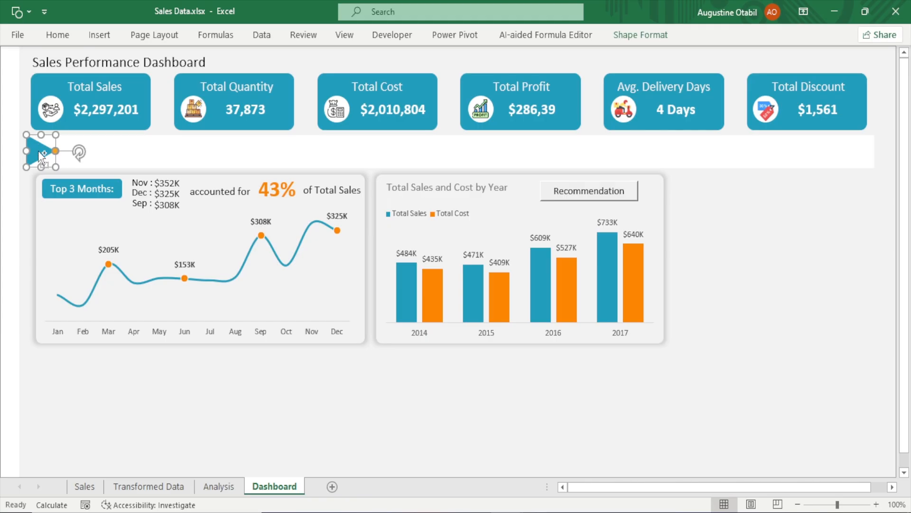
{"action": "left_click_drag", "start_coordinate": [38, 151], "coordinate": [880, 156]}
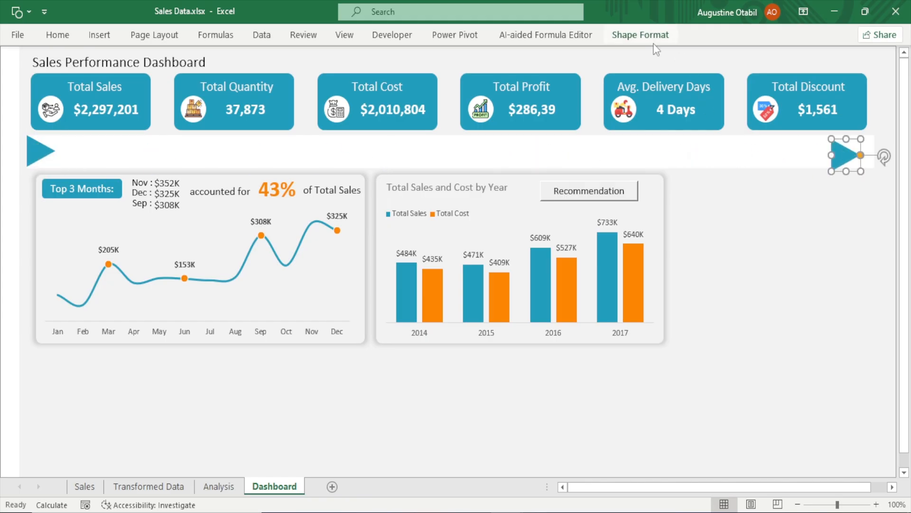
Flip the copied triangle vertically and horizontally so it points left
{"action": "left_click", "coordinate": [640, 34]}
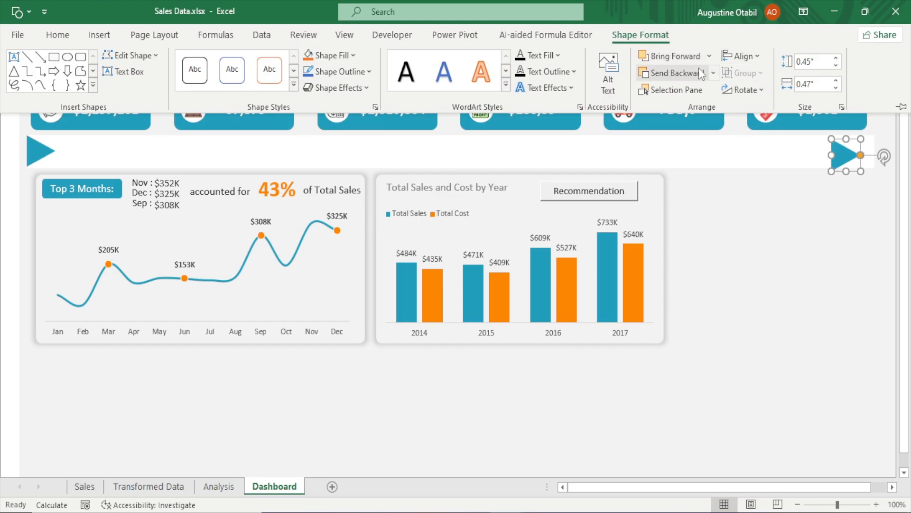
{"action": "left_click", "coordinate": [763, 95]}
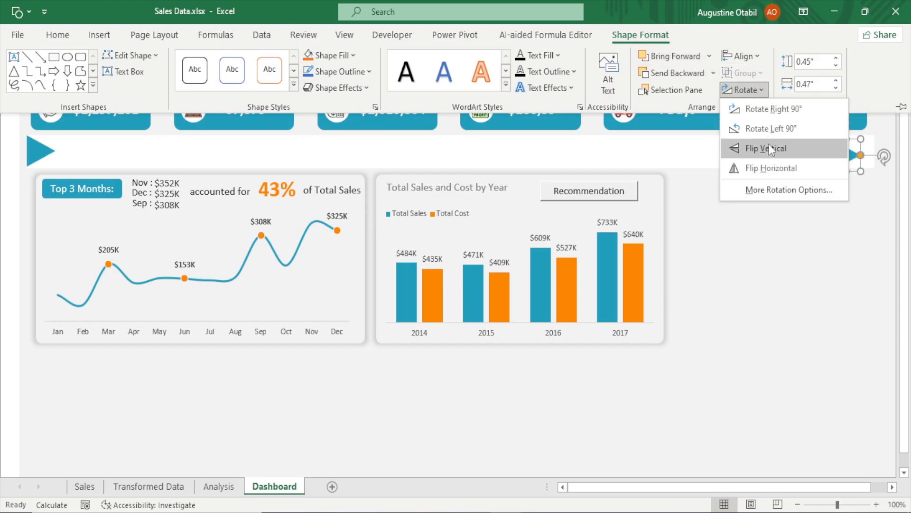
{"action": "left_click", "coordinate": [769, 147]}
{"action": "left_click", "coordinate": [747, 91]}
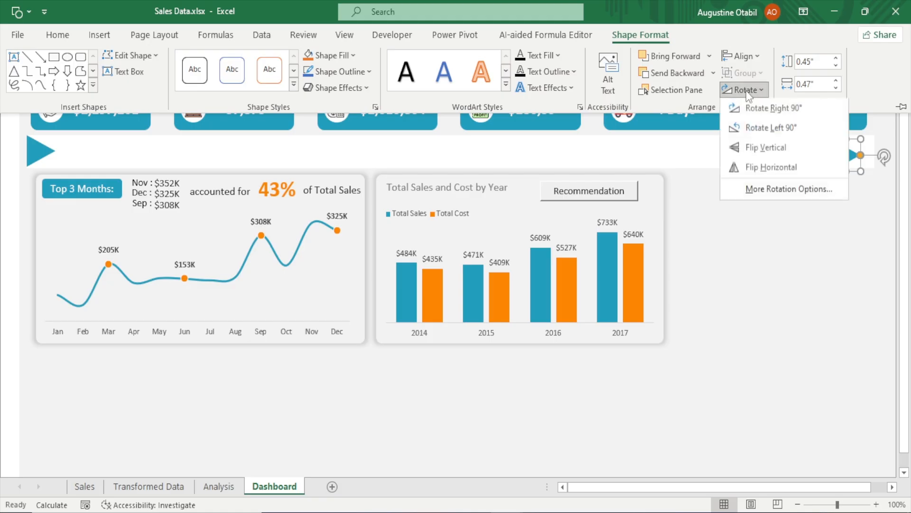
{"action": "left_click", "coordinate": [756, 168]}
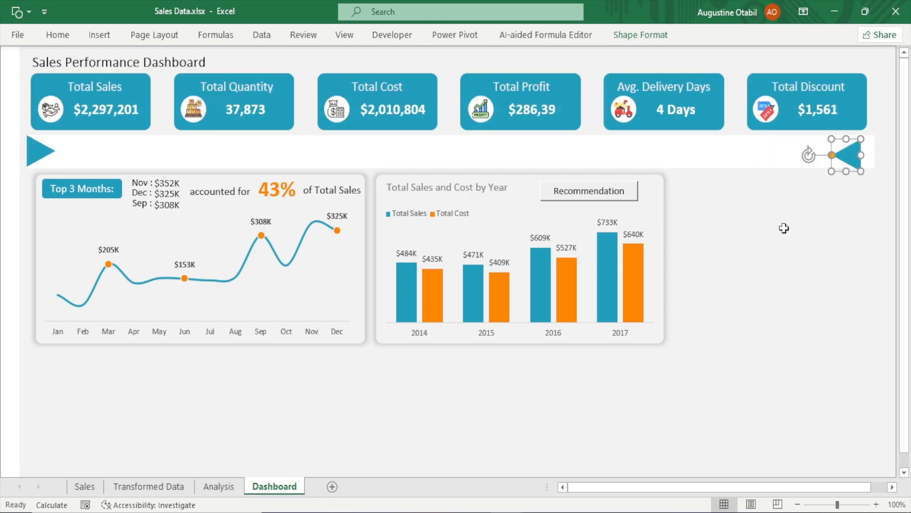
Nudge the left-pointing triangle rightward to sit flush with the band's right edge
{"action": "key", "text": "Right"}
{"action": "key", "text": "Right"}
{"action": "key", "text": "Right"}
{"action": "key", "text": "Right"}
{"action": "key", "text": "Right"}
{"action": "key", "text": "Right"}
{"action": "key", "text": "Right"}
{"action": "key", "text": "Right"}
{"action": "key", "text": "Right"}
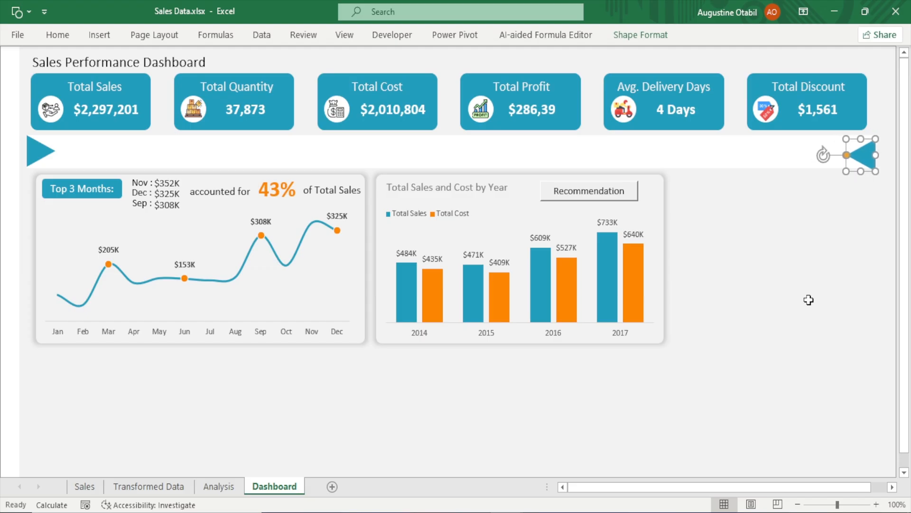
{"action": "left_click", "coordinate": [808, 300]}
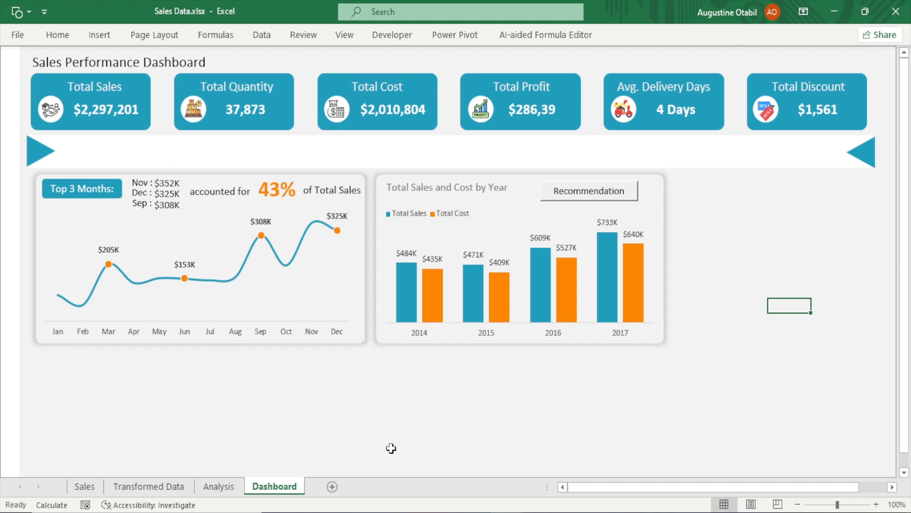
Insert Category and Ship Mode slicers for the sales and cost pivot table on the Analysis sheet
{"action": "left_click", "coordinate": [220, 486]}
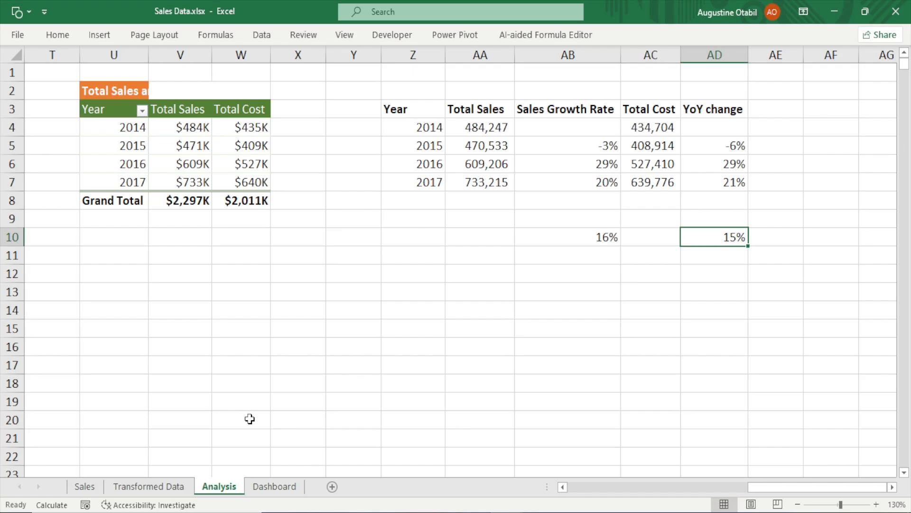
{"action": "left_click", "coordinate": [182, 155]}
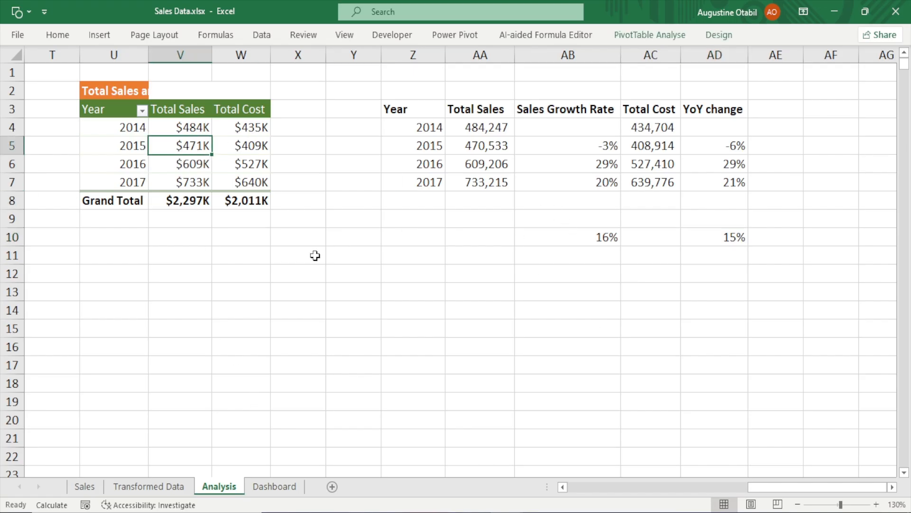
{"action": "left_click", "coordinate": [631, 38]}
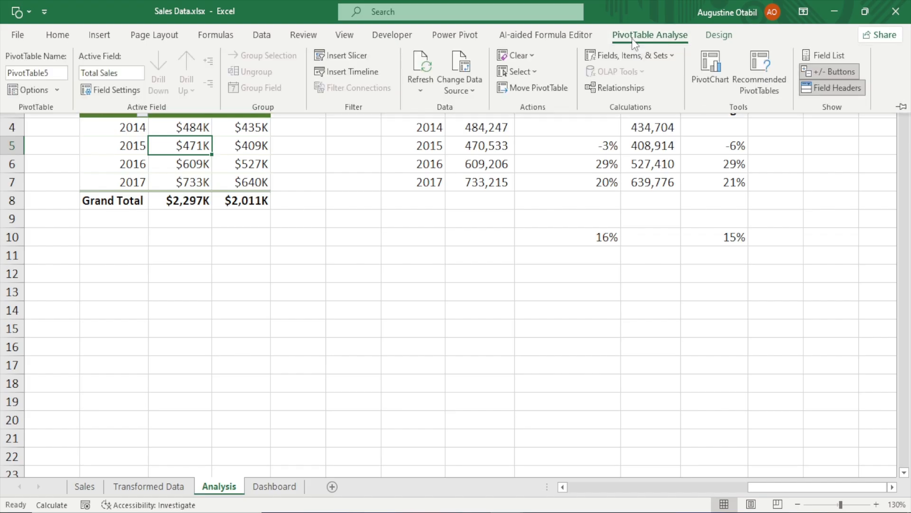
{"action": "left_click", "coordinate": [337, 56]}
{"action": "left_click_drag", "start_coordinate": [494, 194], "coordinate": [509, 170]}
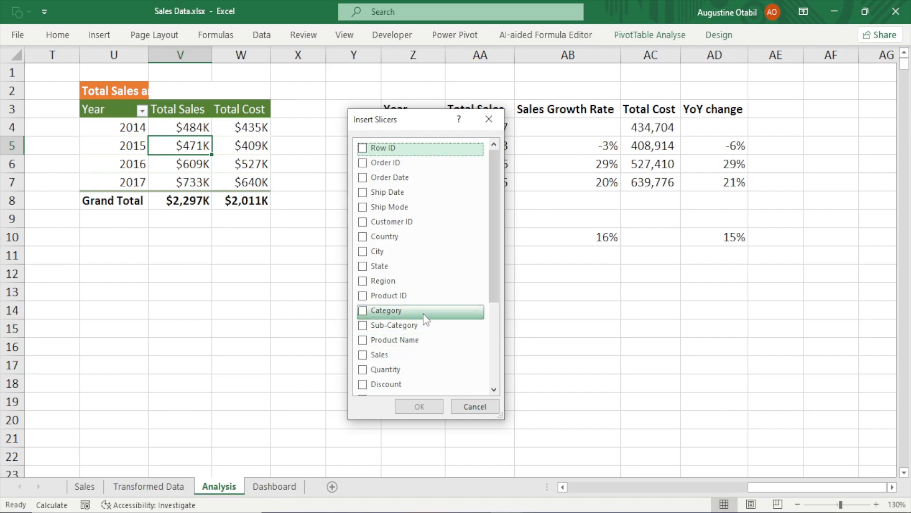
{"action": "left_click", "coordinate": [361, 312]}
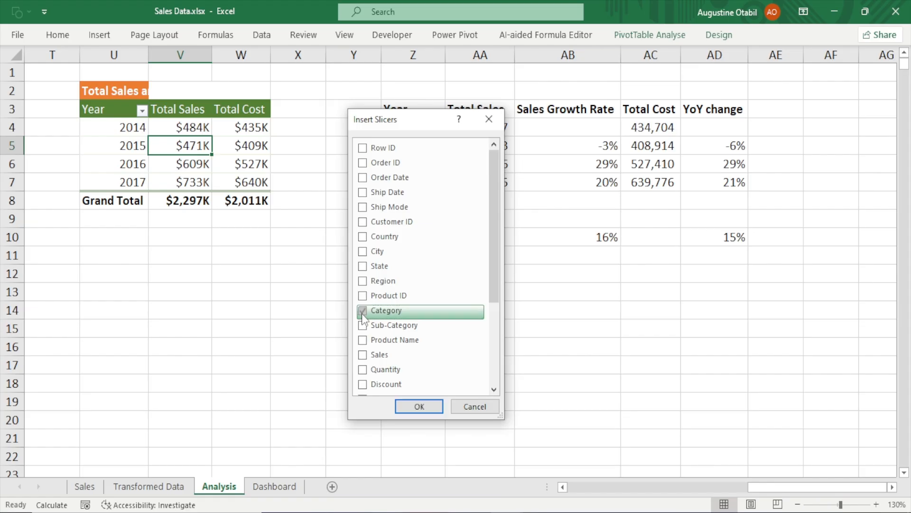
{"action": "left_click_drag", "start_coordinate": [496, 276], "coordinate": [495, 359]}
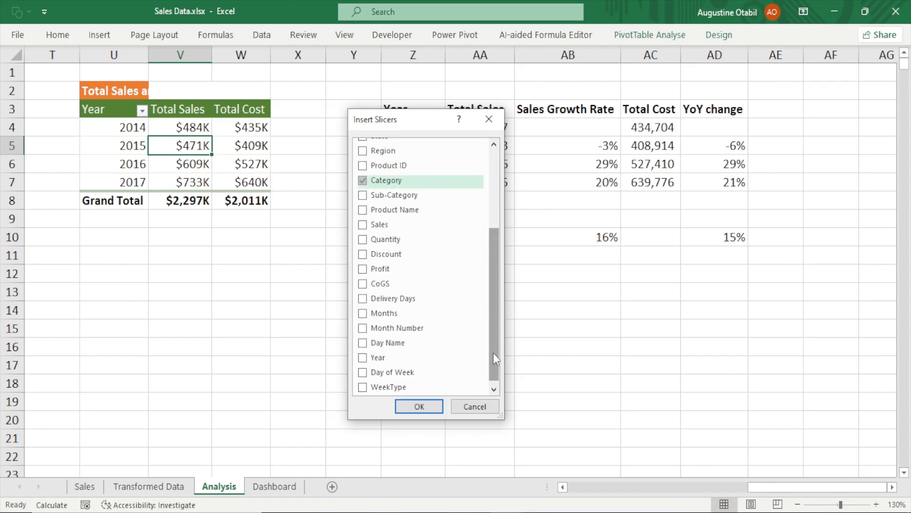
{"action": "left_click_drag", "start_coordinate": [493, 352], "coordinate": [486, 269]}
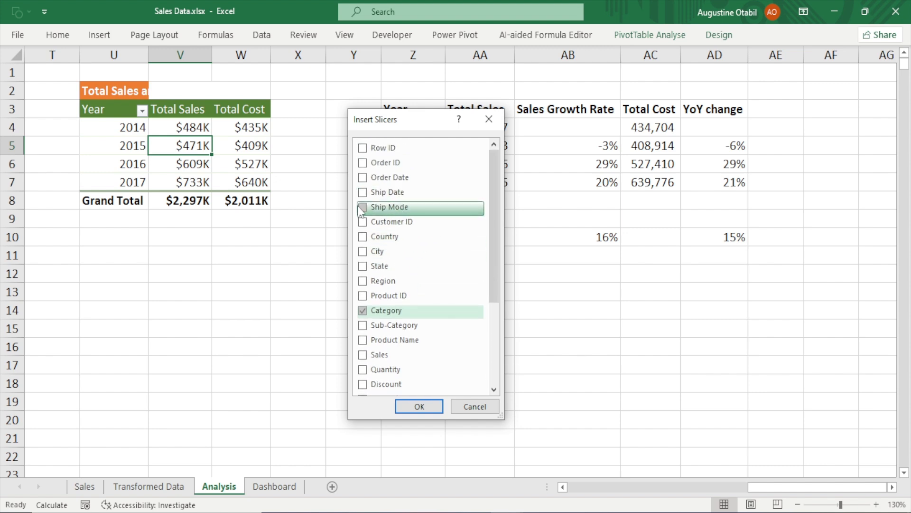
{"action": "left_click", "coordinate": [388, 207]}
{"action": "left_click", "coordinate": [418, 406]}
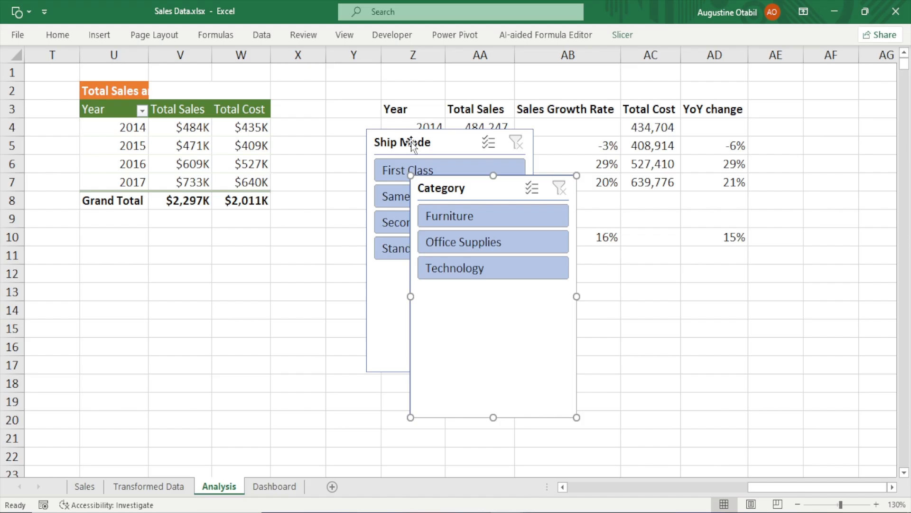
Select both new slicers and delete them
{"action": "left_click", "coordinate": [411, 142], "text": "ctrl"}
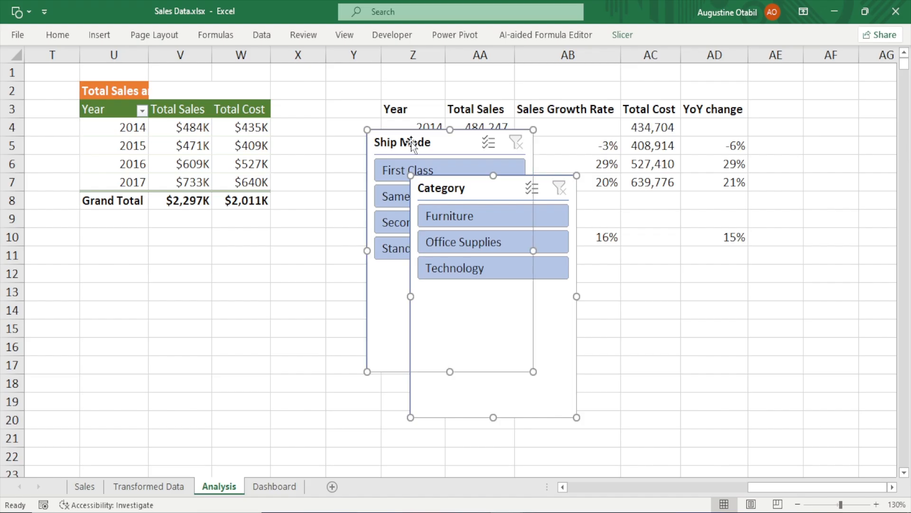
{"action": "key", "text": "Delete"}
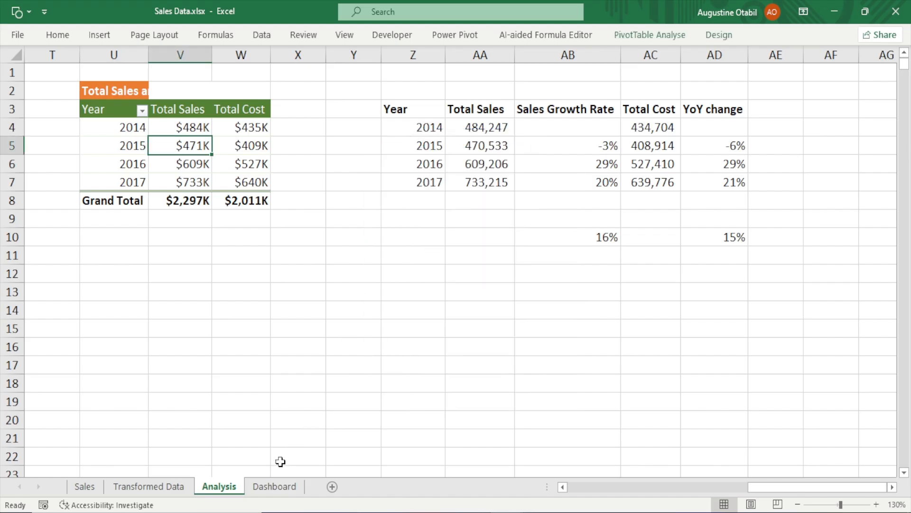
Return to the Dashboard sheet
{"action": "left_click", "coordinate": [274, 486]}
{"action": "left_click", "coordinate": [338, 371]}
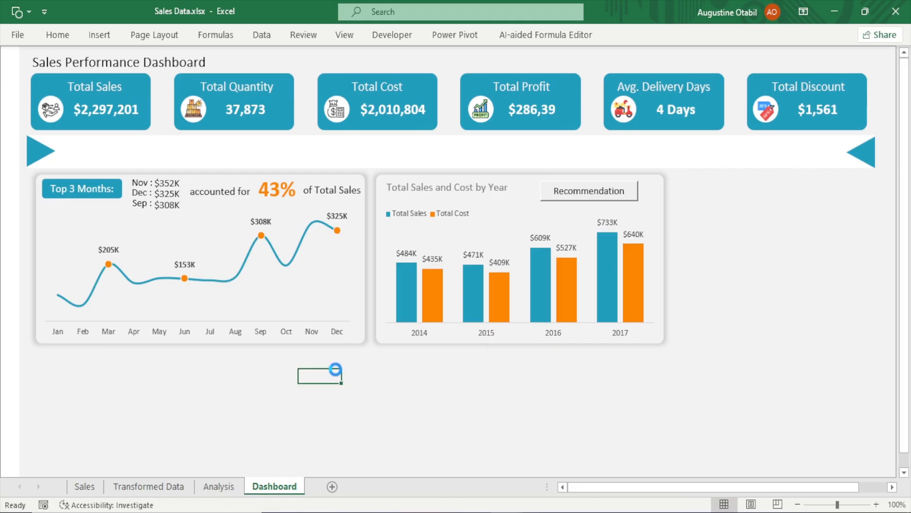
Paste the Category and Ship Mode slicers onto the dashboard and move the Category slicer beside the bar chart
{"action": "key", "text": "ctrl+v"}
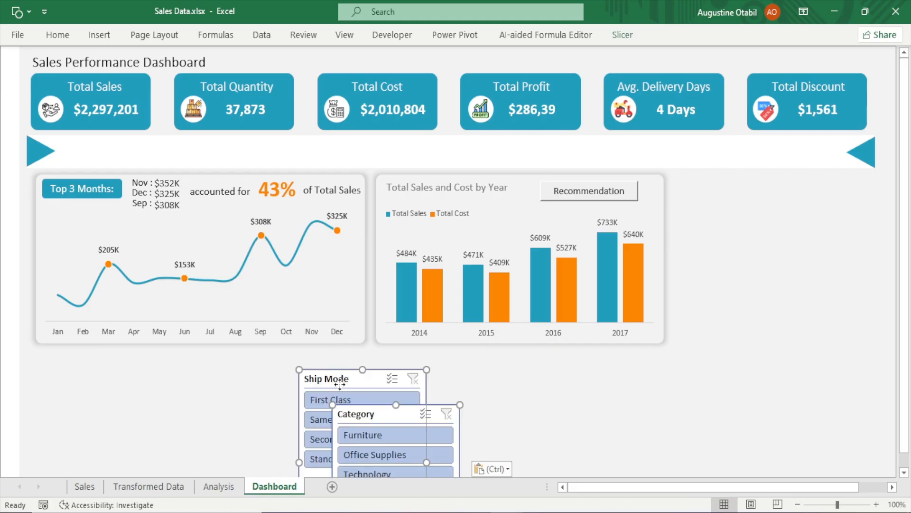
{"action": "left_click_drag", "start_coordinate": [340, 383], "coordinate": [242, 211]}
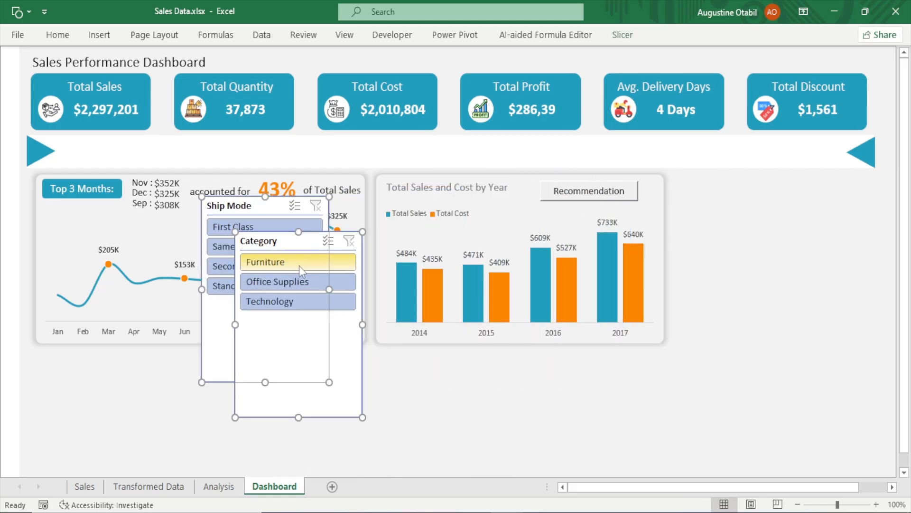
{"action": "left_click", "coordinate": [491, 401]}
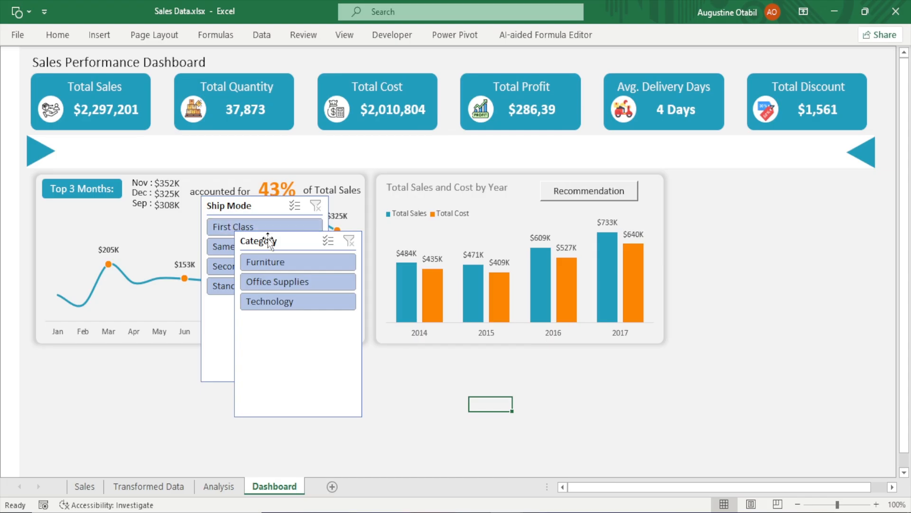
{"action": "left_click_drag", "start_coordinate": [267, 238], "coordinate": [771, 198]}
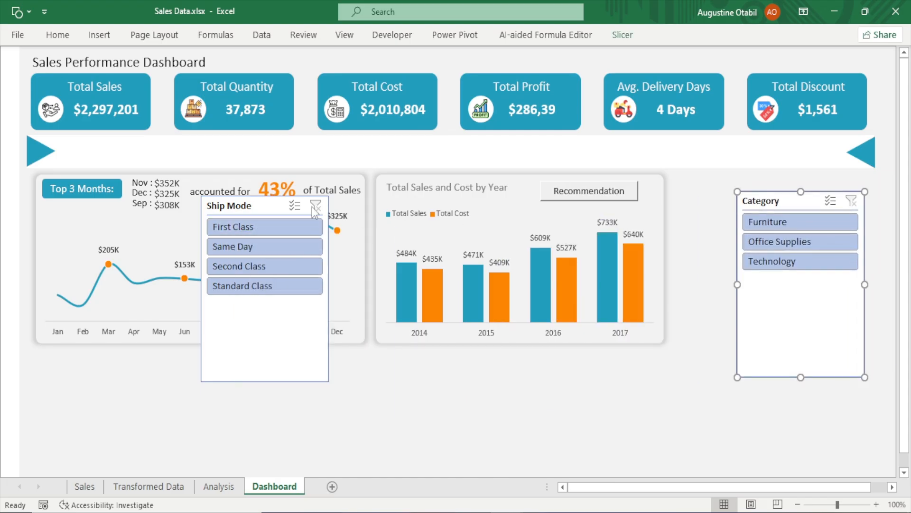
Move and shorten the Ship Mode slicer, then set its buttons to 4 columns
{"action": "left_click", "coordinate": [223, 209]}
{"action": "left_click_drag", "start_coordinate": [228, 235], "coordinate": [232, 249]}
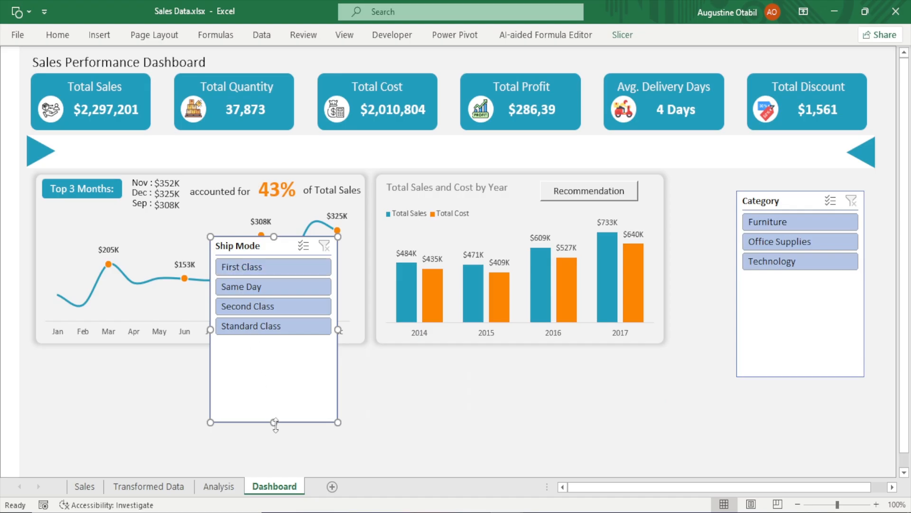
{"action": "left_click_drag", "start_coordinate": [274, 422], "coordinate": [283, 340]}
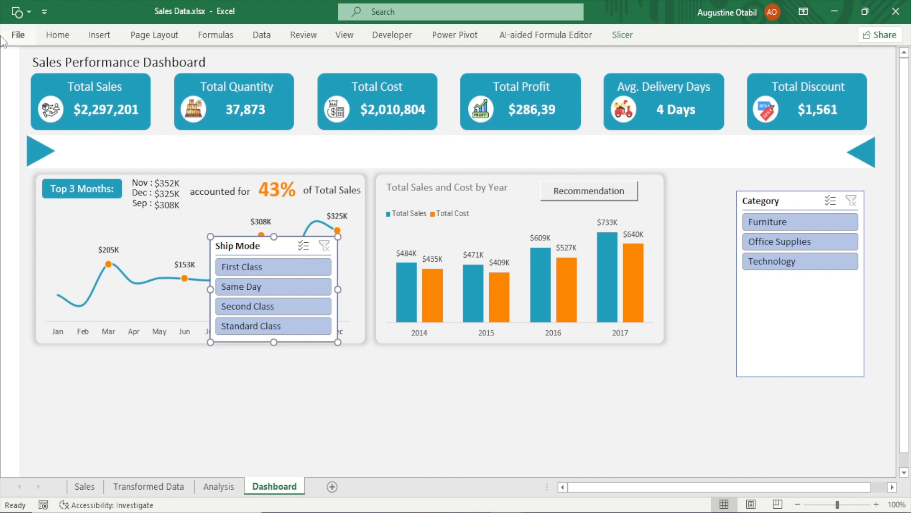
{"action": "left_click", "coordinate": [622, 36]}
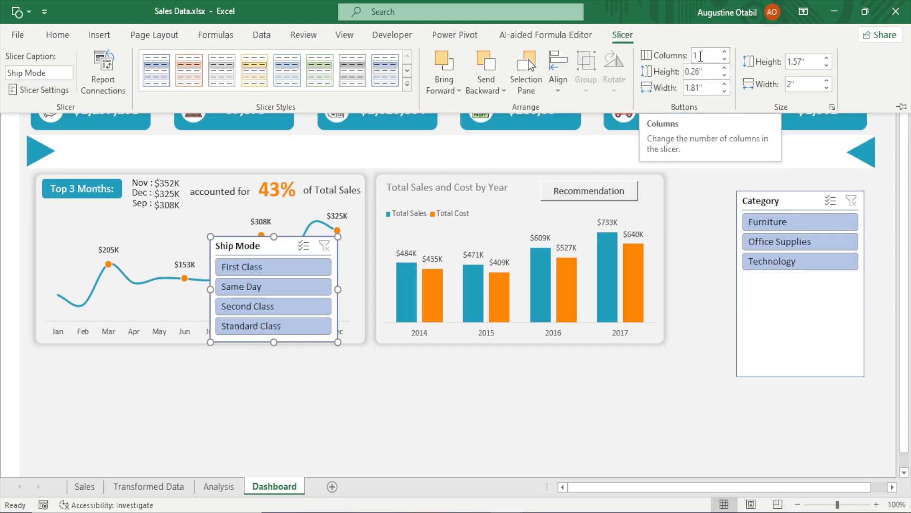
{"action": "left_click", "coordinate": [725, 53]}
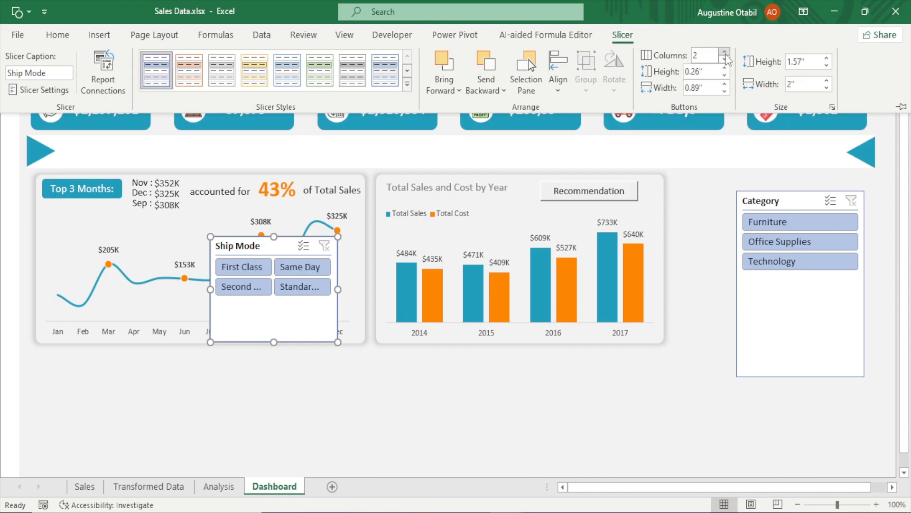
{"action": "left_click", "coordinate": [725, 53]}
{"action": "left_click", "coordinate": [725, 53]}
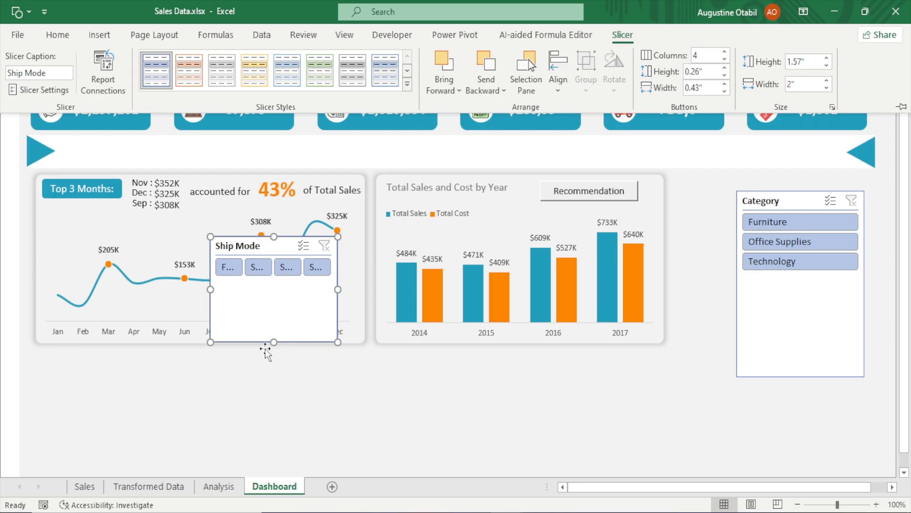
Shrink the Ship Mode slicer to one button row, widen it, and place it in the header band beside the right triangle
{"action": "key", "text": "ctrl+F1"}
{"action": "left_click_drag", "start_coordinate": [274, 342], "coordinate": [277, 283]}
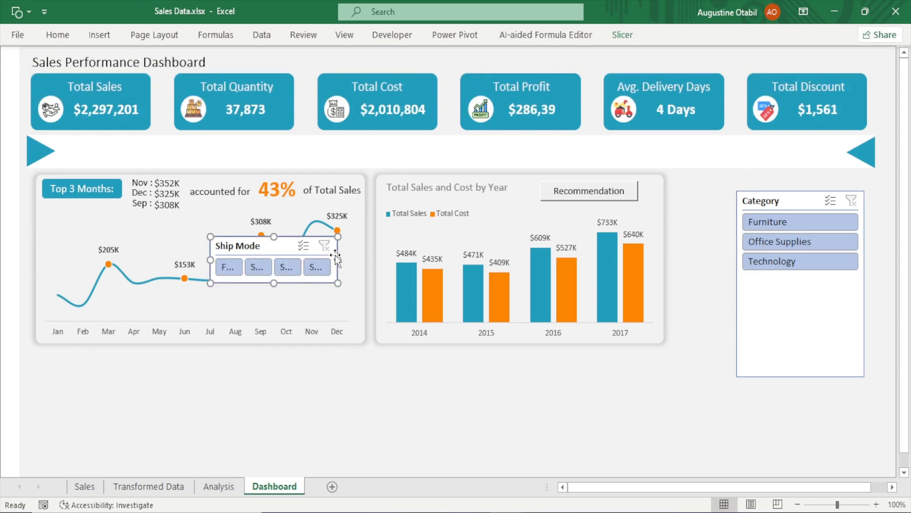
{"action": "left_click_drag", "start_coordinate": [337, 257], "coordinate": [525, 259]}
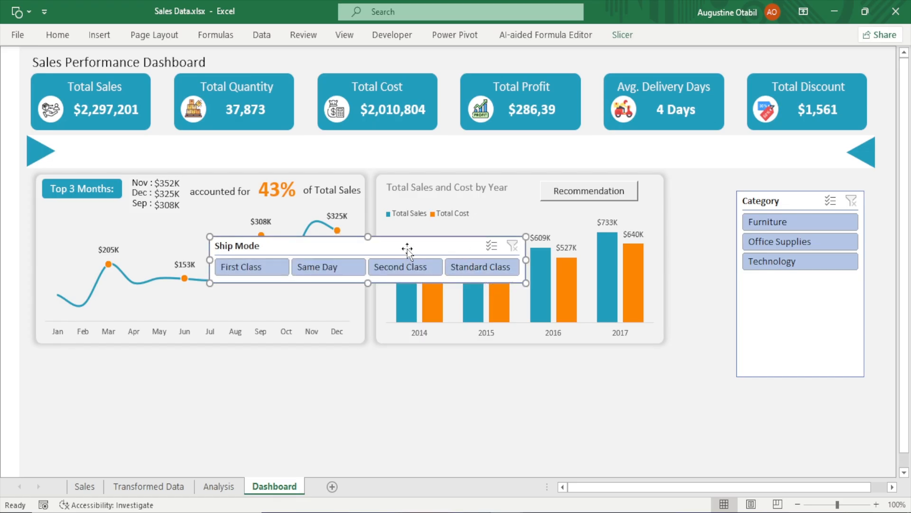
{"action": "left_click_drag", "start_coordinate": [426, 245], "coordinate": [730, 150]}
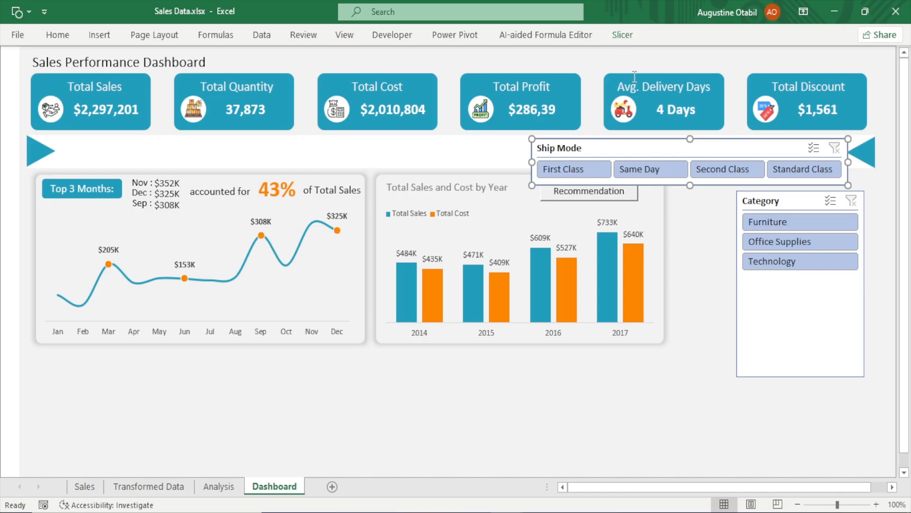
Turn off the Ship Mode slicer's header in its slicer settings
{"action": "left_click", "coordinate": [627, 38]}
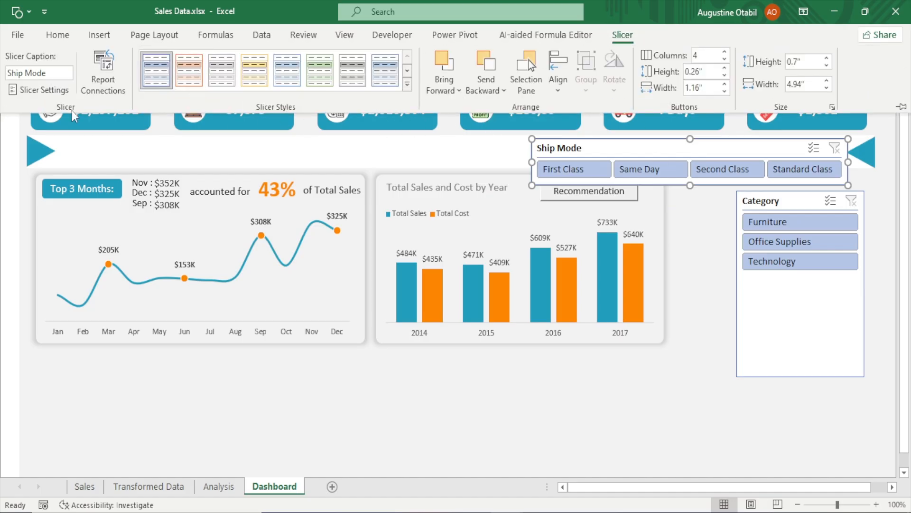
{"action": "left_click", "coordinate": [45, 90]}
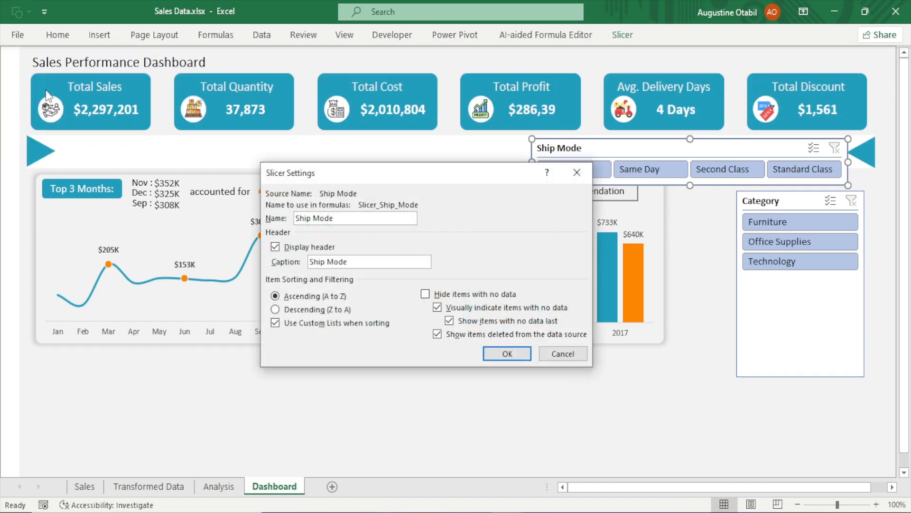
{"action": "left_click", "coordinate": [274, 248]}
{"action": "left_click", "coordinate": [513, 354]}
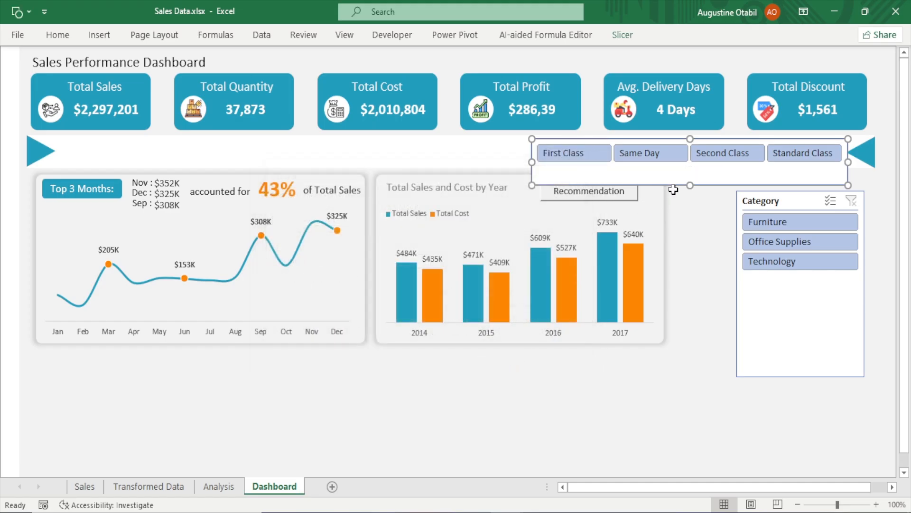
Trim the Ship Mode slicer's height and nudge it upward within the header band
{"action": "left_click_drag", "start_coordinate": [694, 186], "coordinate": [702, 170]}
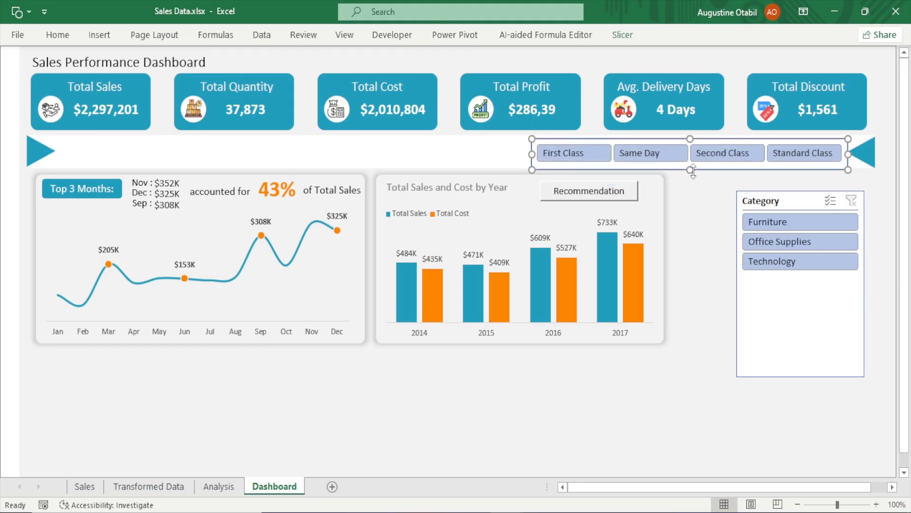
{"action": "key", "text": "Up"}
{"action": "key", "text": "Up"}
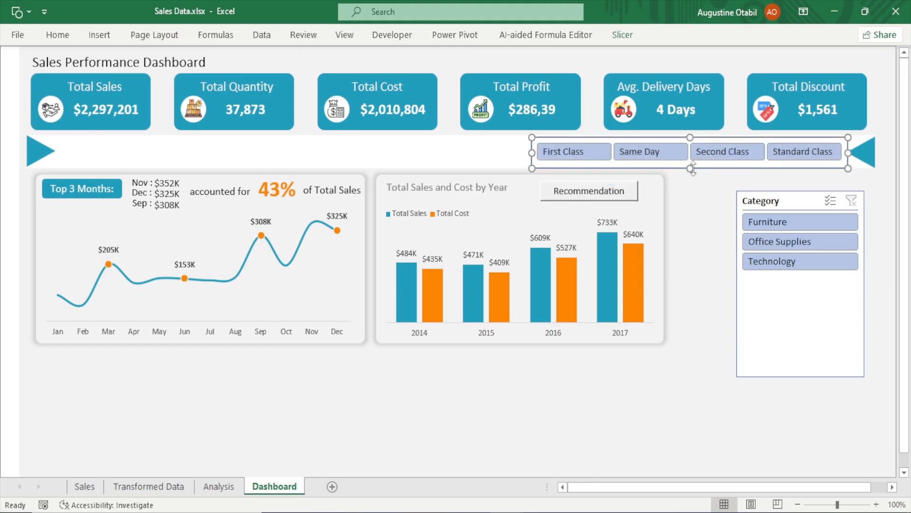
{"action": "left_click", "coordinate": [724, 304]}
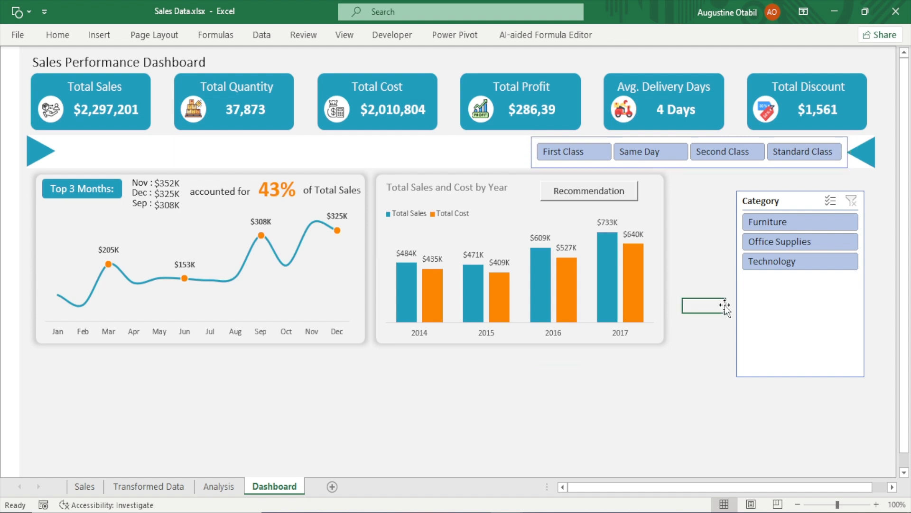
Duplicate the current slicer style and name the copy "My Slicer"
{"action": "left_click", "coordinate": [670, 165]}
{"action": "left_click", "coordinate": [621, 35]}
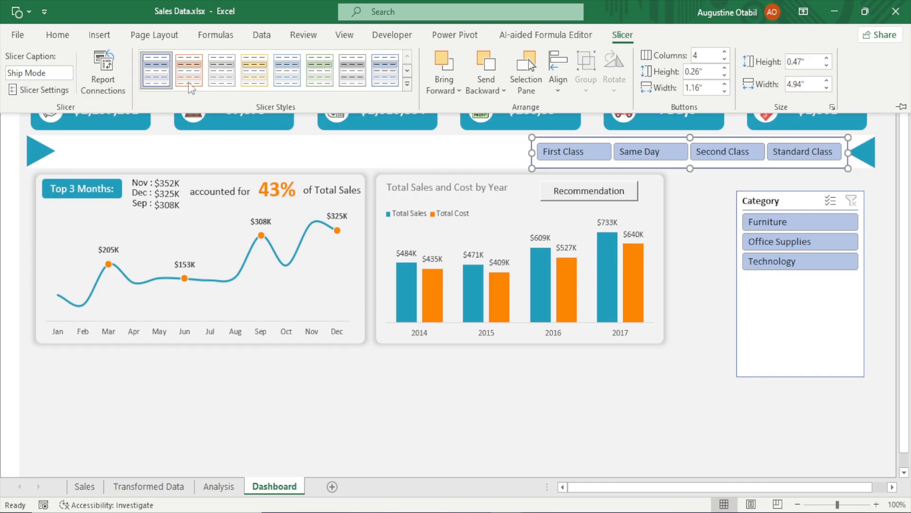
{"action": "right_click", "coordinate": [163, 77]}
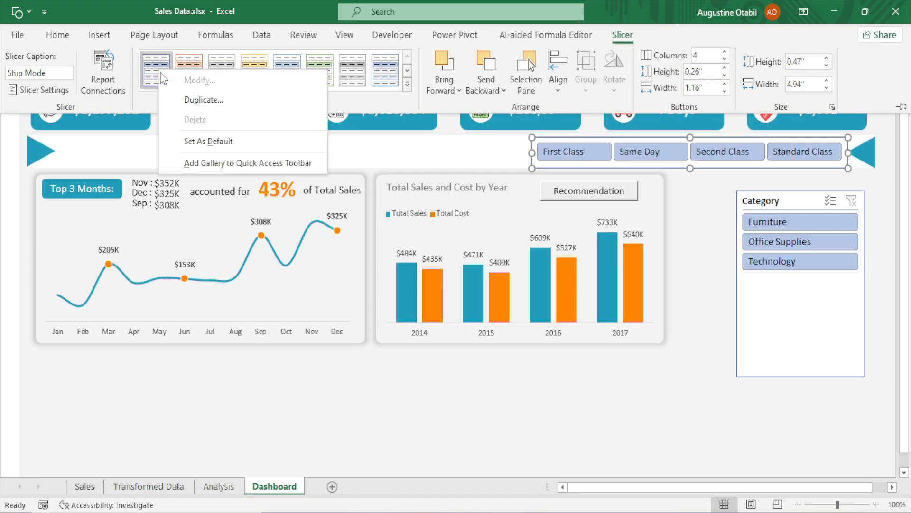
{"action": "left_click", "coordinate": [201, 100]}
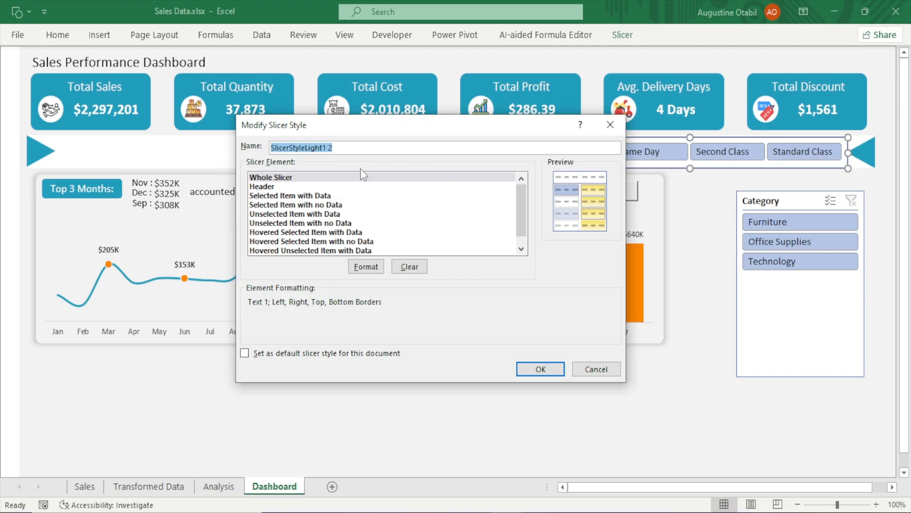
{"action": "type", "text": "My"}
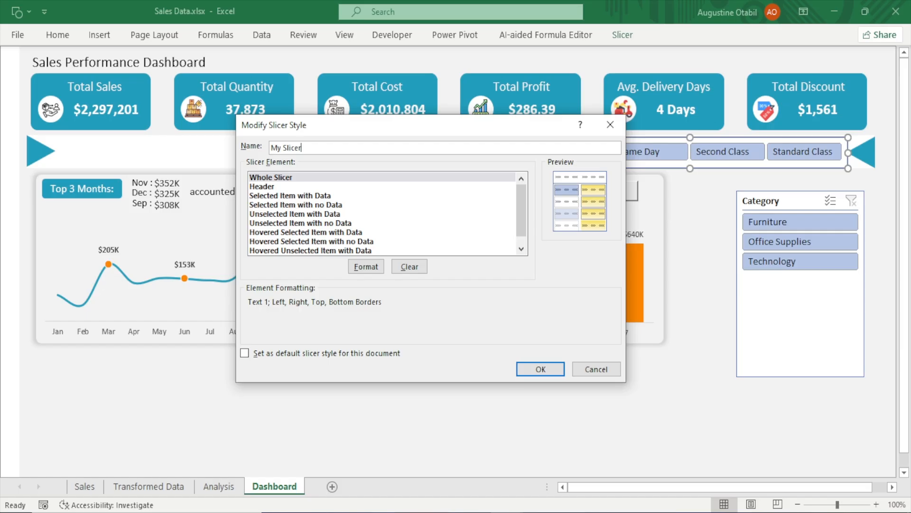
{"action": "type", "text": " Slicer"}
Set the Whole Slicer element's font colour to white in the My Slicer style and save it
{"action": "left_click", "coordinate": [274, 180]}
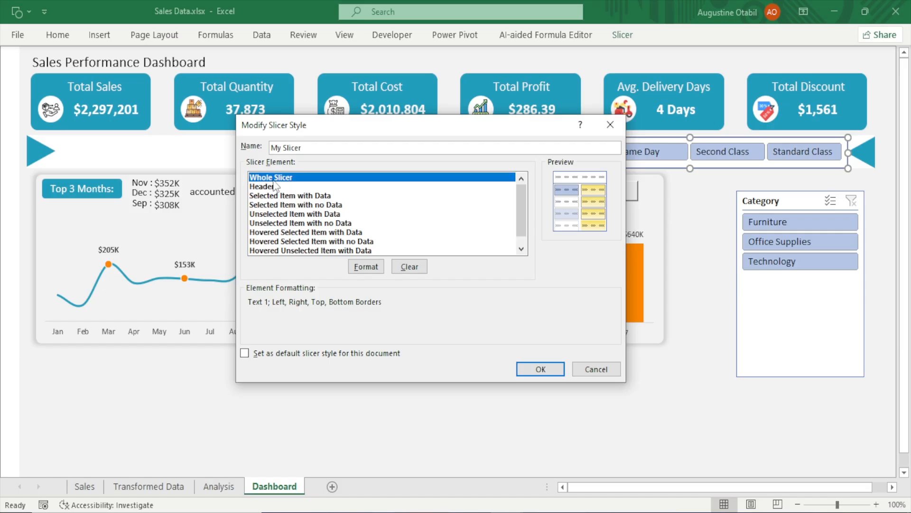
{"action": "left_click", "coordinate": [373, 266]}
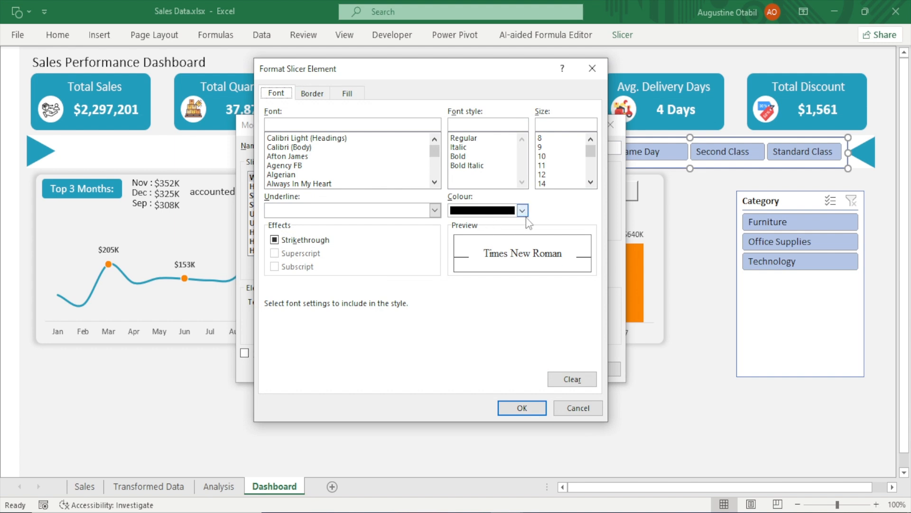
{"action": "left_click", "coordinate": [523, 211]}
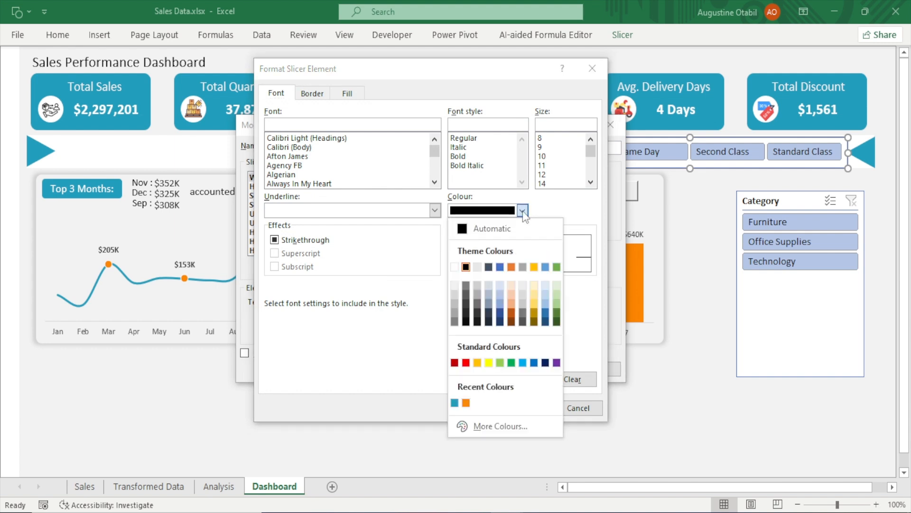
{"action": "left_click", "coordinate": [454, 267]}
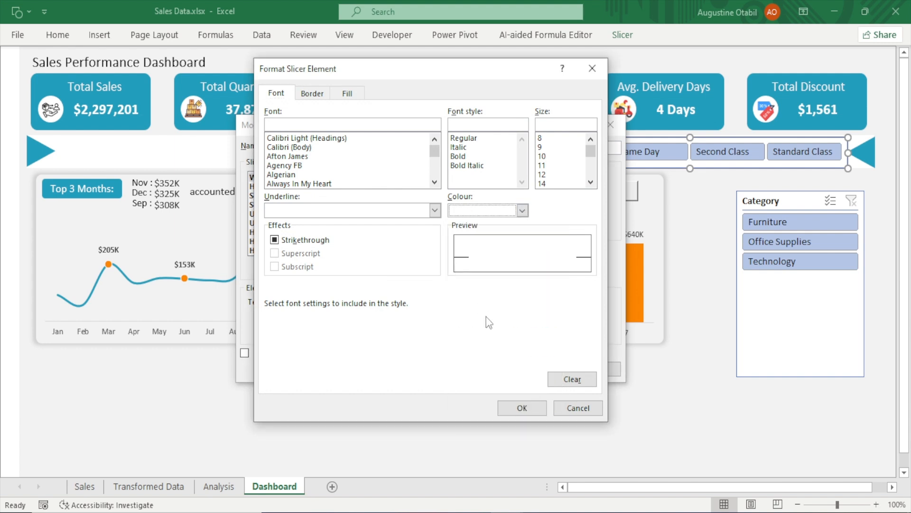
{"action": "left_click", "coordinate": [522, 408]}
{"action": "left_click", "coordinate": [538, 369]}
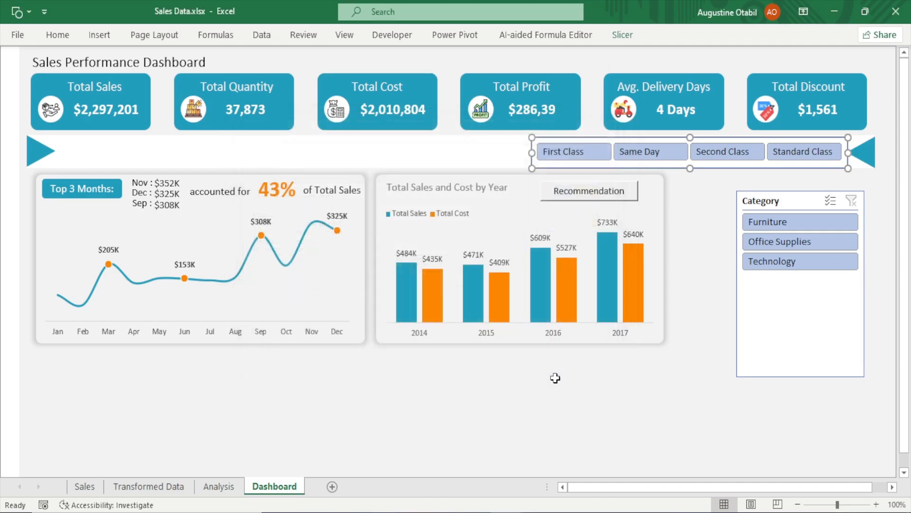
Apply the My Slicer style to the Ship Mode slicer
{"action": "left_click", "coordinate": [659, 381]}
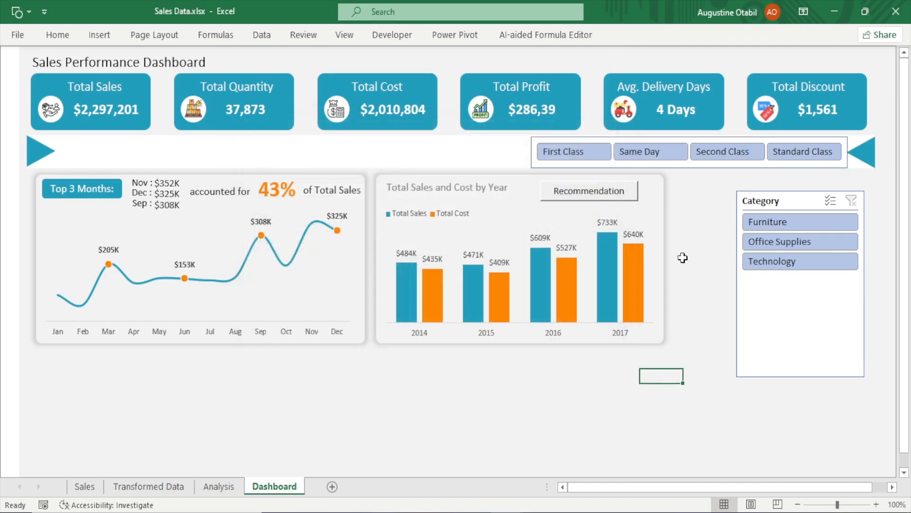
{"action": "left_click", "coordinate": [699, 169]}
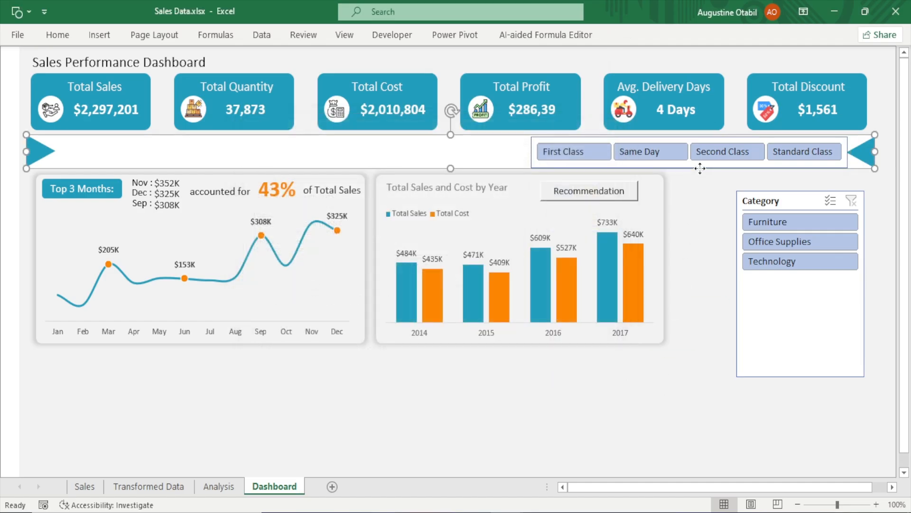
{"action": "left_click", "coordinate": [620, 159]}
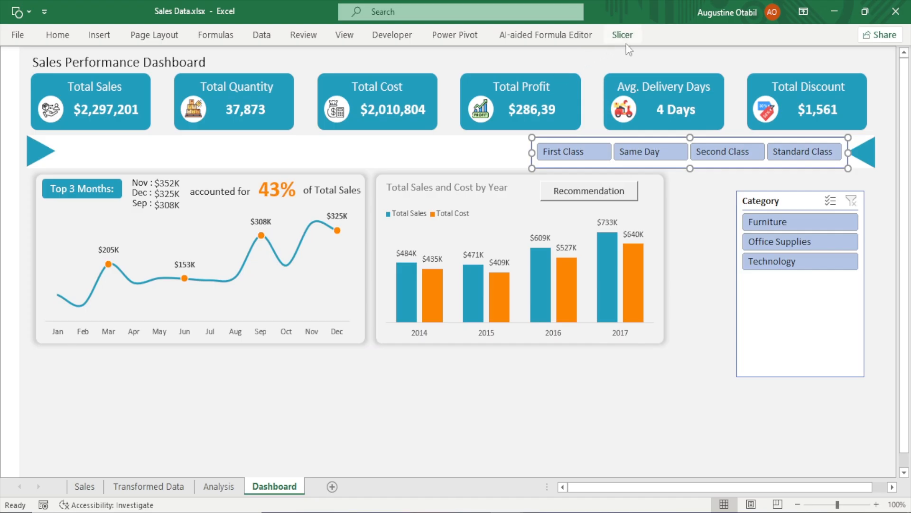
{"action": "left_click", "coordinate": [626, 43]}
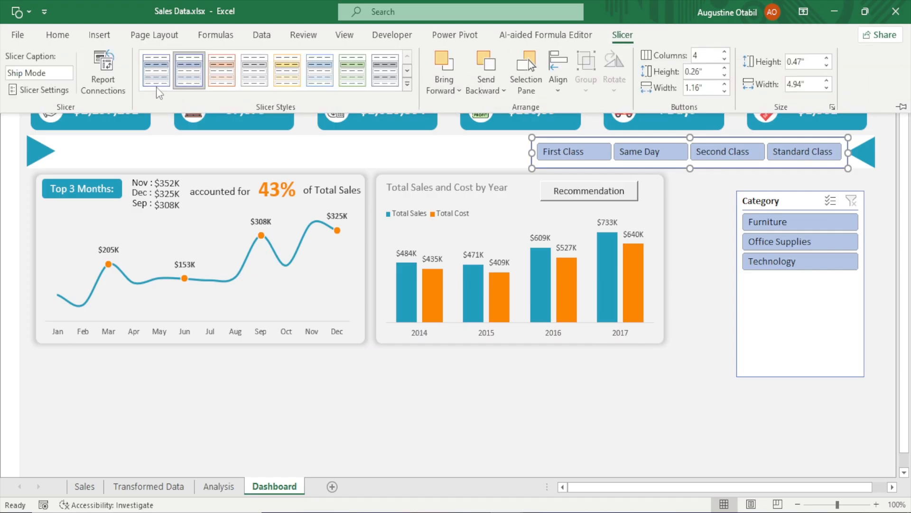
{"action": "left_click", "coordinate": [160, 73]}
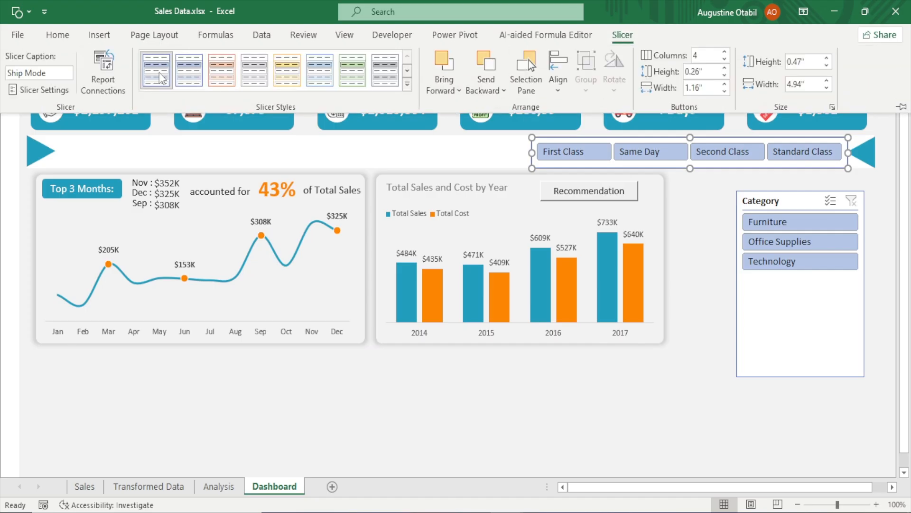
{"action": "left_click", "coordinate": [557, 407]}
{"action": "left_click", "coordinate": [557, 406]}
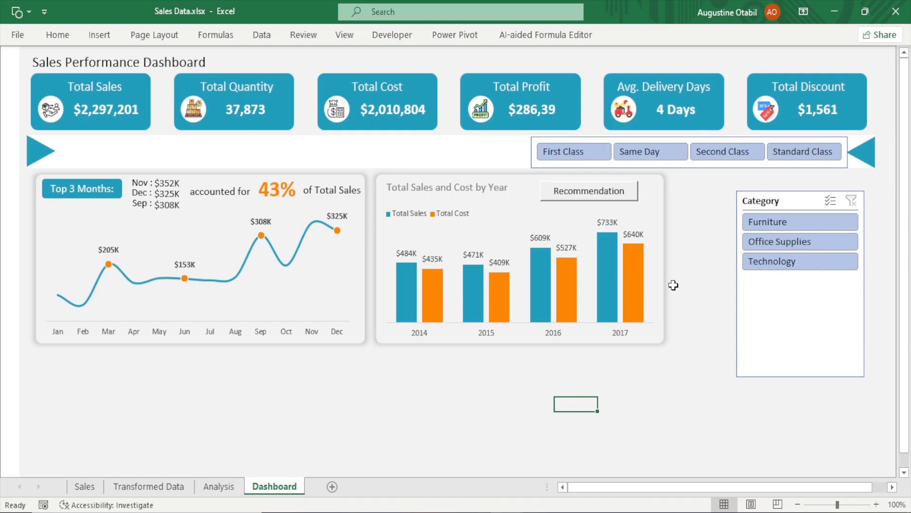
Remove all borders from the Whole Slicer element of the My Slicer style and save it
{"action": "left_click", "coordinate": [689, 164]}
{"action": "left_click", "coordinate": [623, 36]}
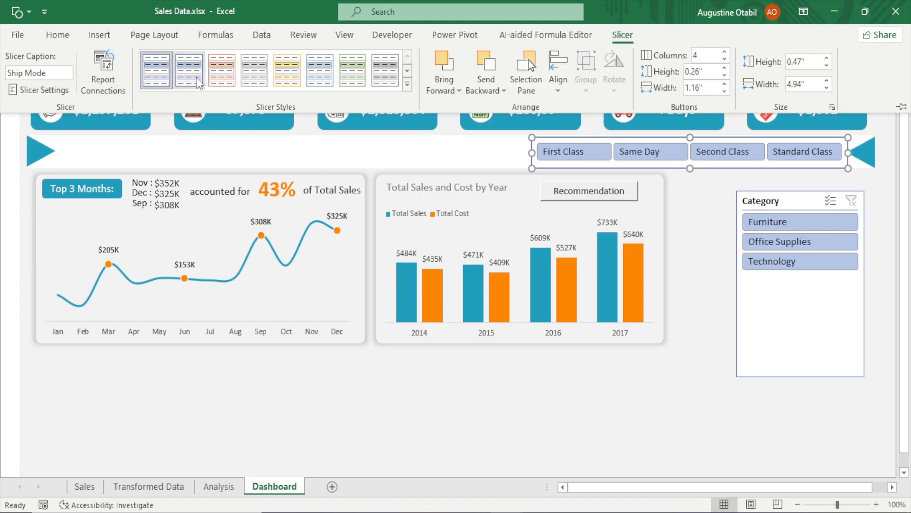
{"action": "right_click", "coordinate": [161, 67]}
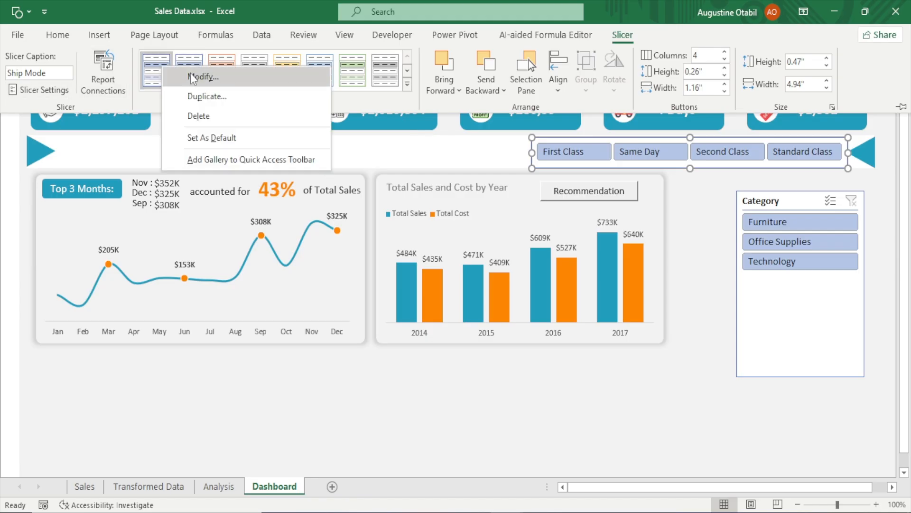
{"action": "left_click", "coordinate": [151, 70]}
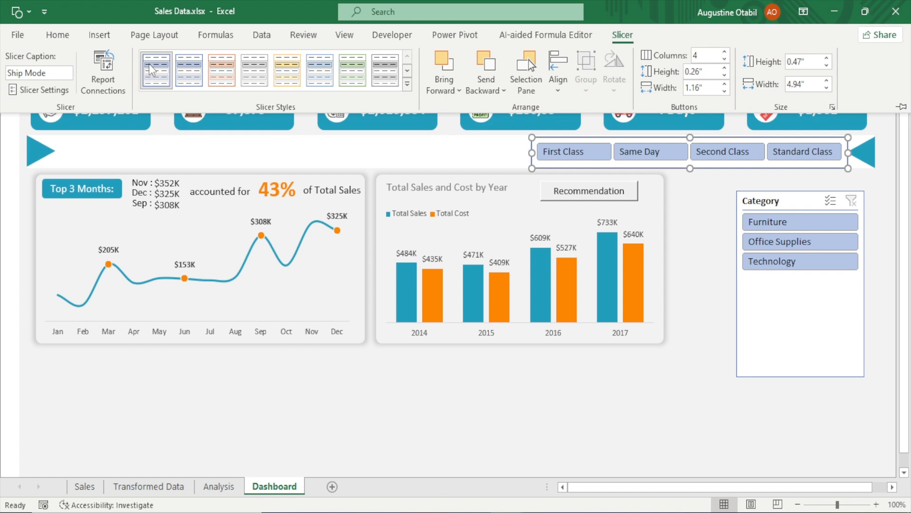
{"action": "right_click", "coordinate": [151, 69]}
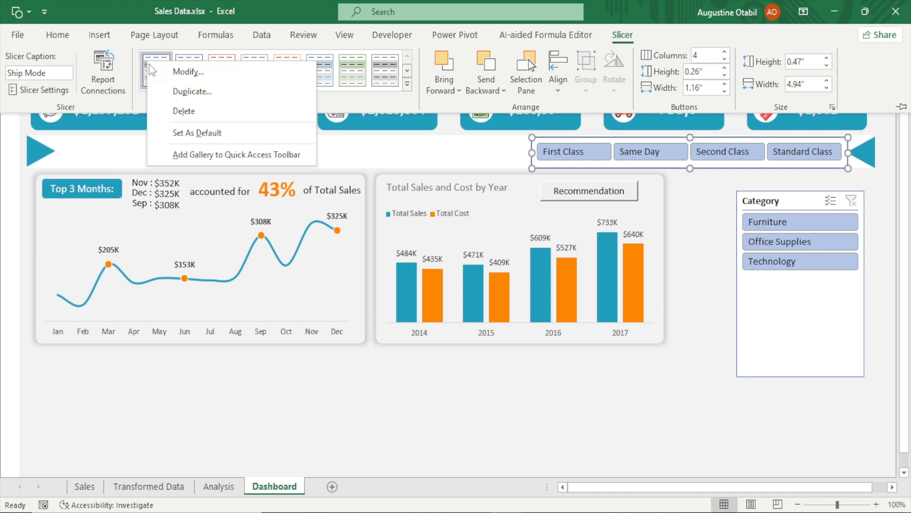
{"action": "left_click", "coordinate": [189, 72]}
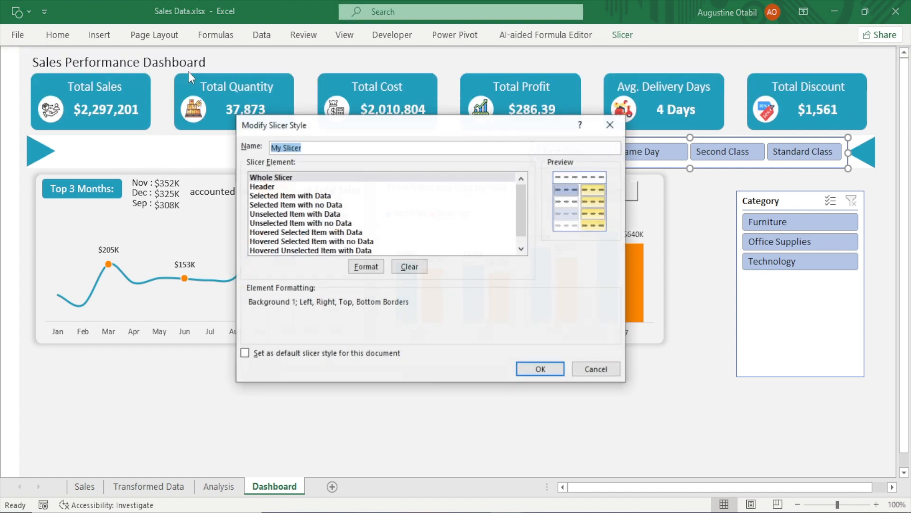
{"action": "left_click", "coordinate": [264, 188]}
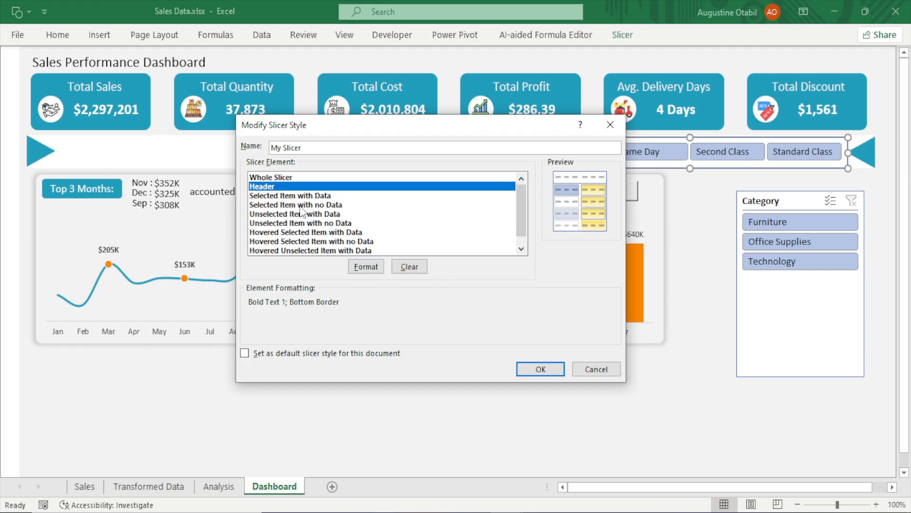
{"action": "left_click", "coordinate": [277, 176]}
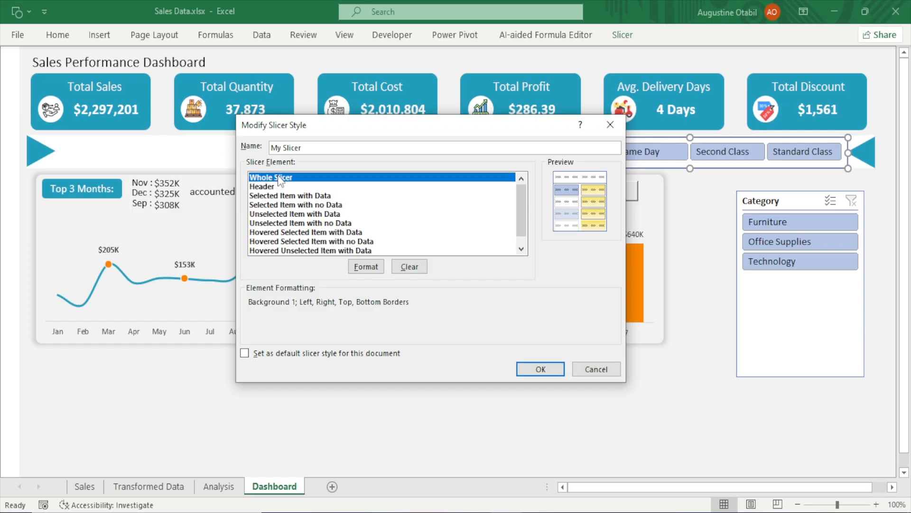
{"action": "left_click", "coordinate": [369, 267]}
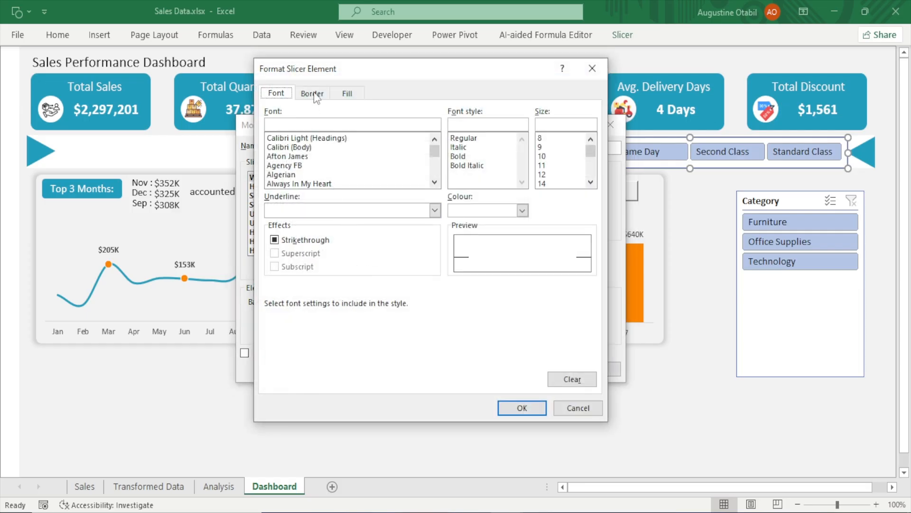
{"action": "left_click", "coordinate": [312, 94]}
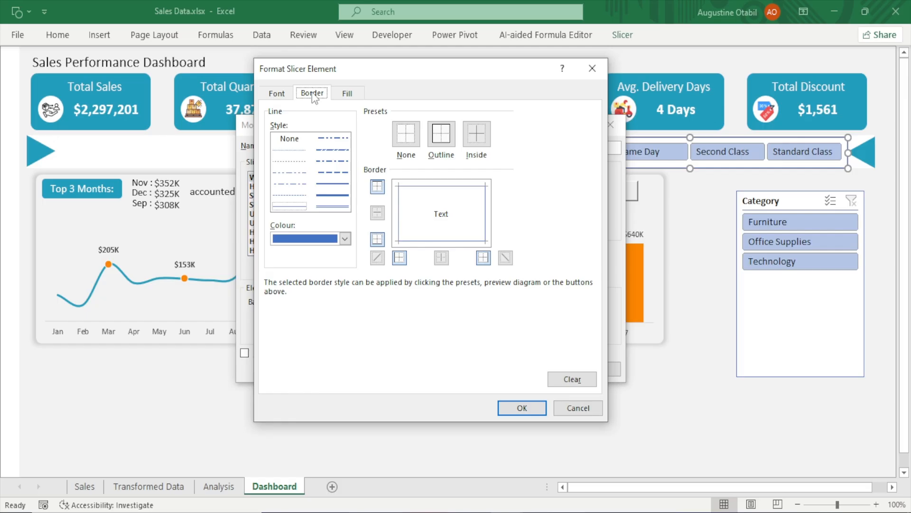
{"action": "left_click", "coordinate": [407, 137]}
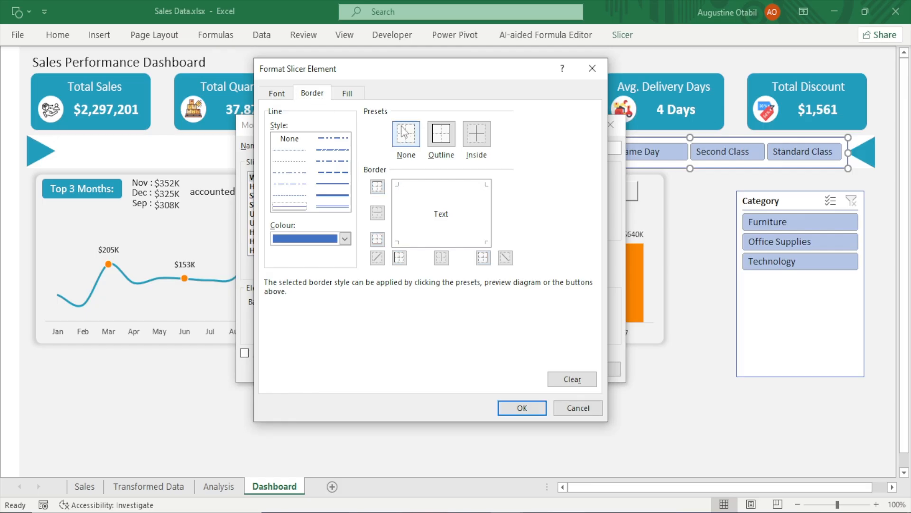
{"action": "left_click", "coordinate": [522, 404]}
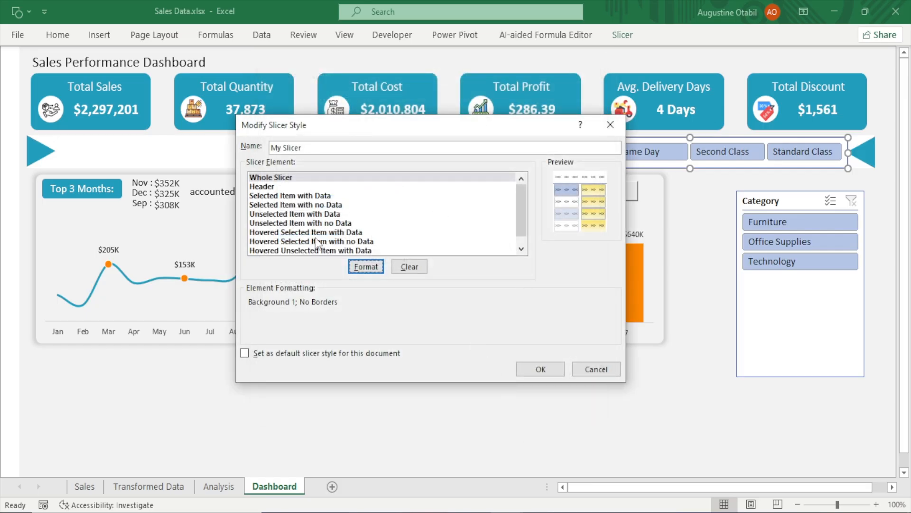
{"action": "left_click", "coordinate": [541, 368]}
{"action": "left_click", "coordinate": [705, 279]}
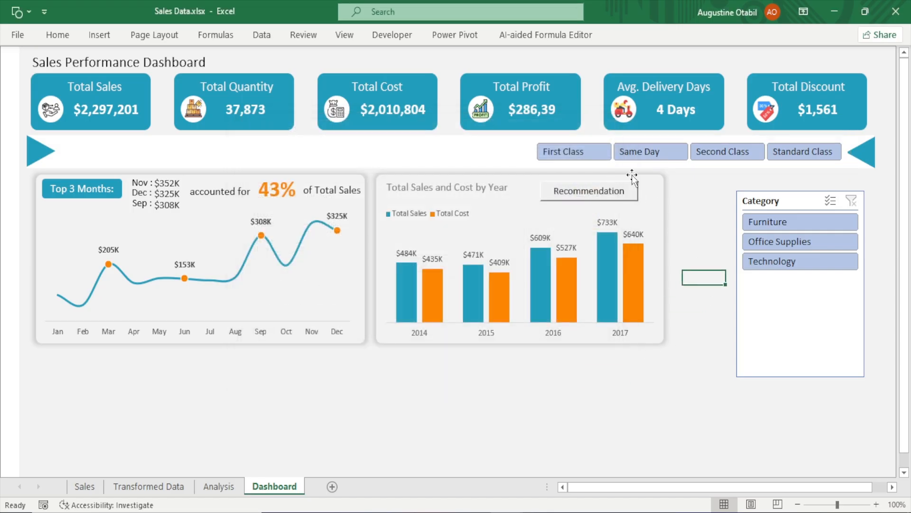
{"action": "left_click", "coordinate": [653, 138]}
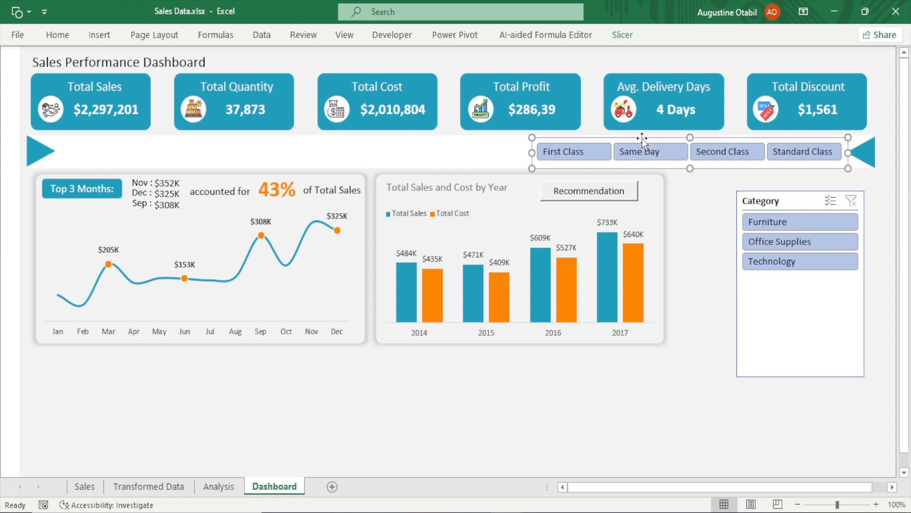
{"action": "left_click", "coordinate": [622, 35]}
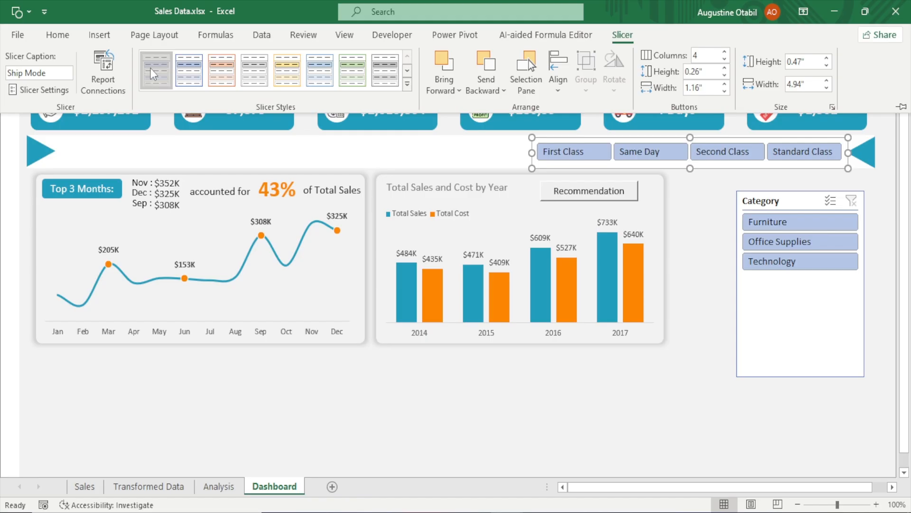
{"action": "right_click", "coordinate": [159, 69]}
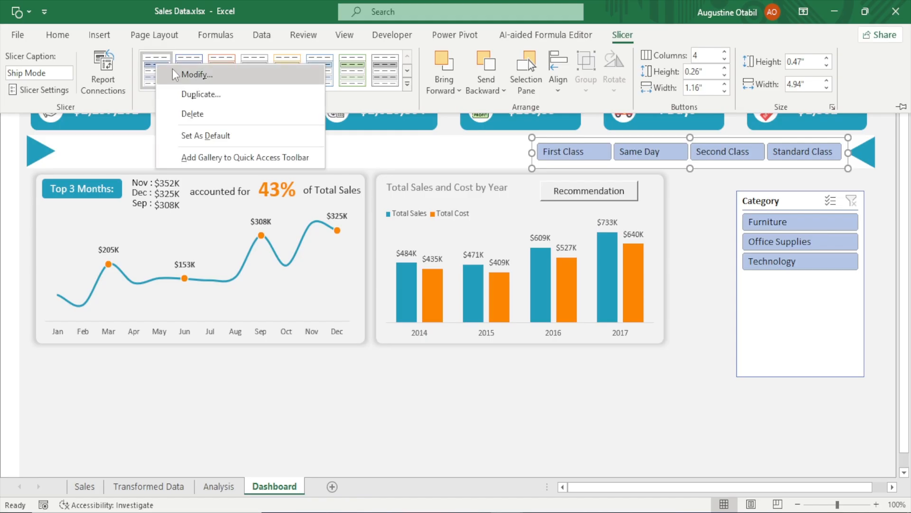
{"action": "left_click", "coordinate": [175, 74]}
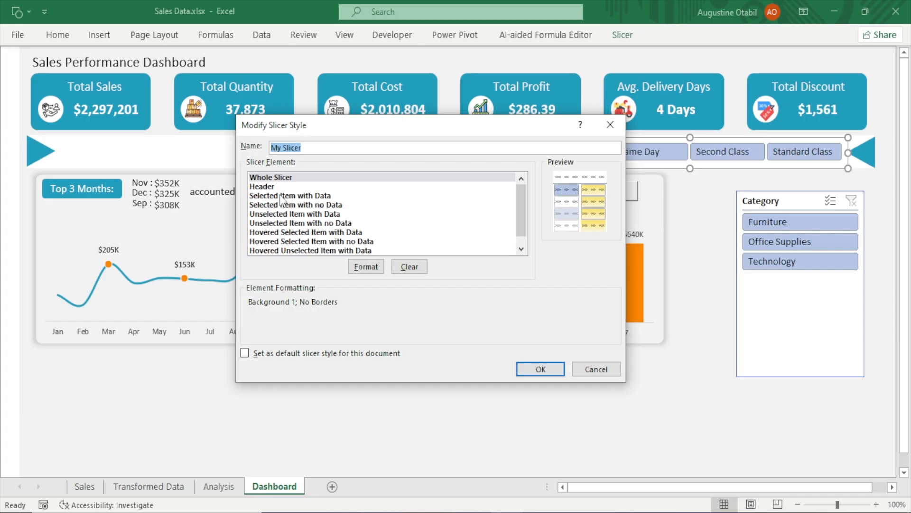
{"action": "left_click", "coordinate": [590, 375]}
{"action": "left_click", "coordinate": [704, 277]}
Filter the Ship Mode slicer to Same Day and set the Selected Item with Data font size to 12 in My Slicer
{"action": "left_click", "coordinate": [656, 157]}
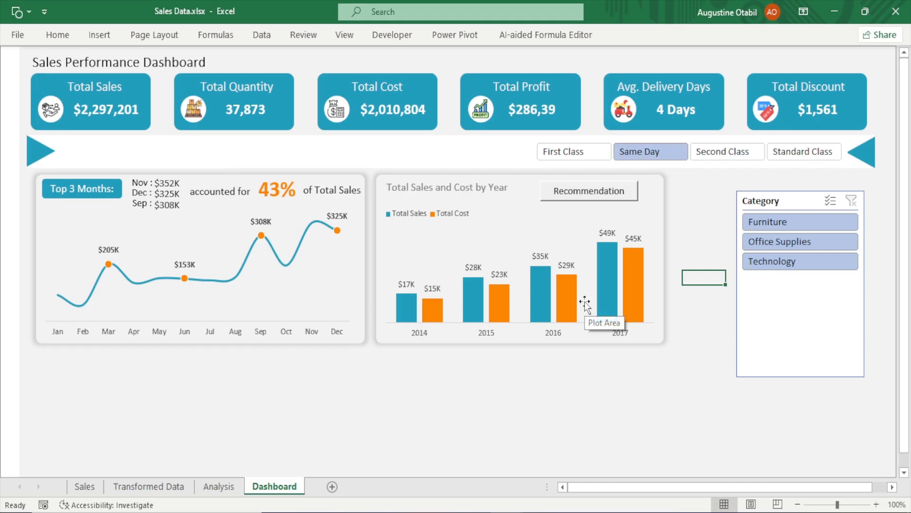
{"action": "left_click", "coordinate": [674, 164]}
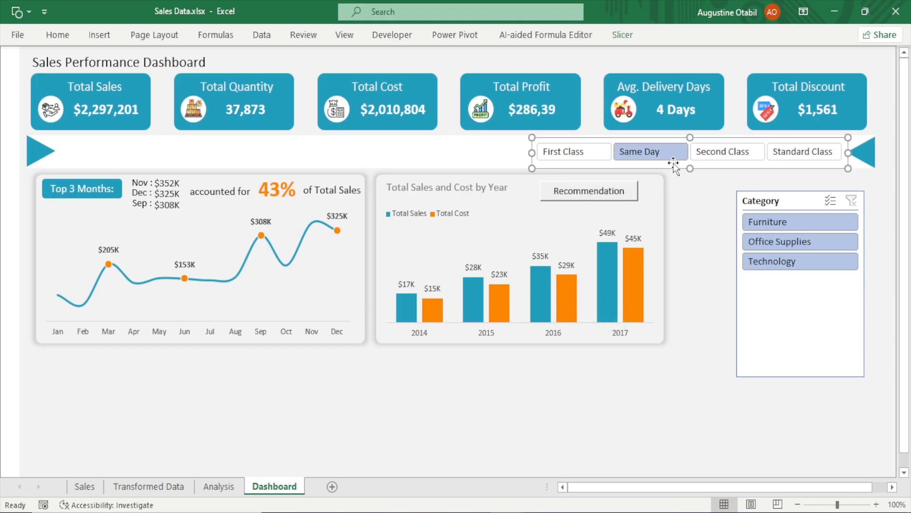
{"action": "left_click", "coordinate": [625, 30]}
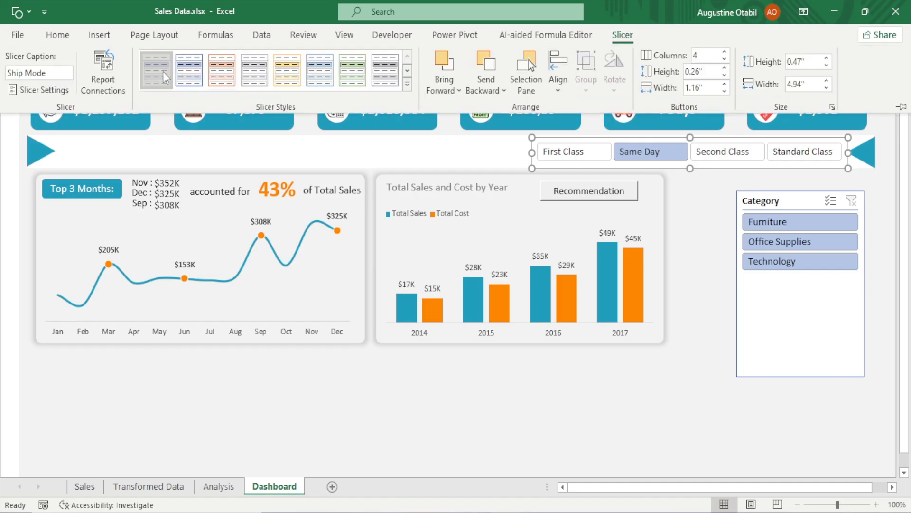
{"action": "right_click", "coordinate": [164, 76]}
{"action": "left_click", "coordinate": [194, 82]}
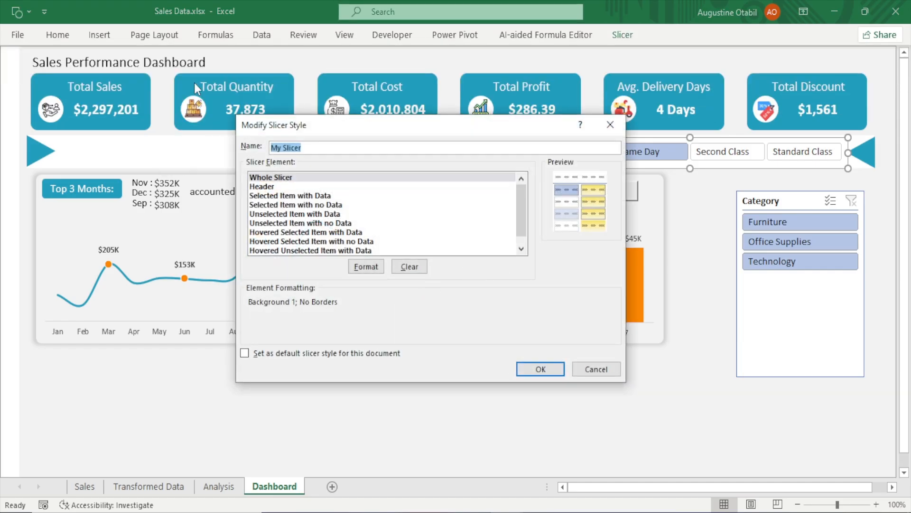
{"action": "left_click_drag", "start_coordinate": [392, 125], "coordinate": [252, 76]}
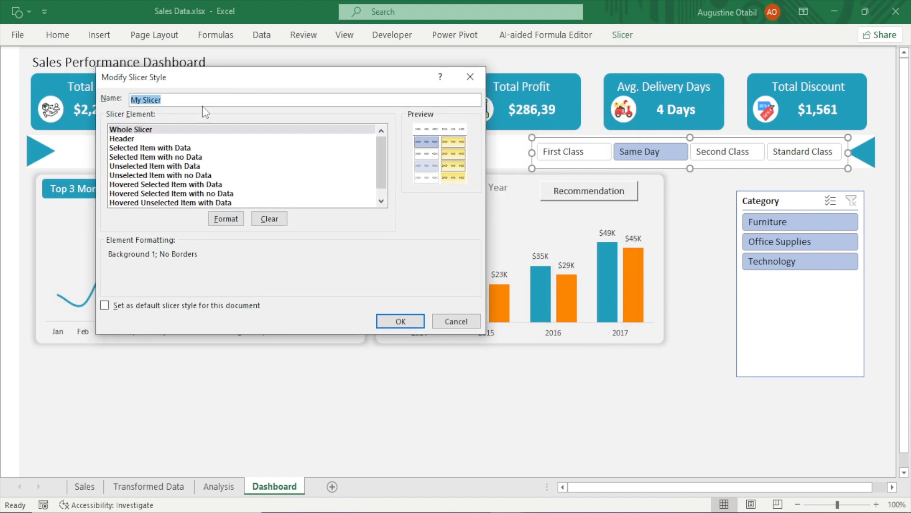
{"action": "left_click", "coordinate": [129, 148]}
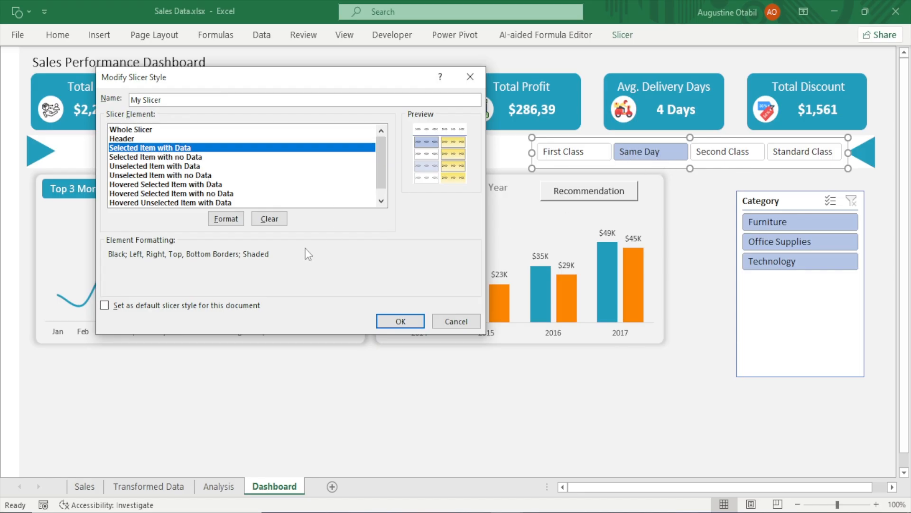
{"action": "left_click", "coordinate": [234, 222]}
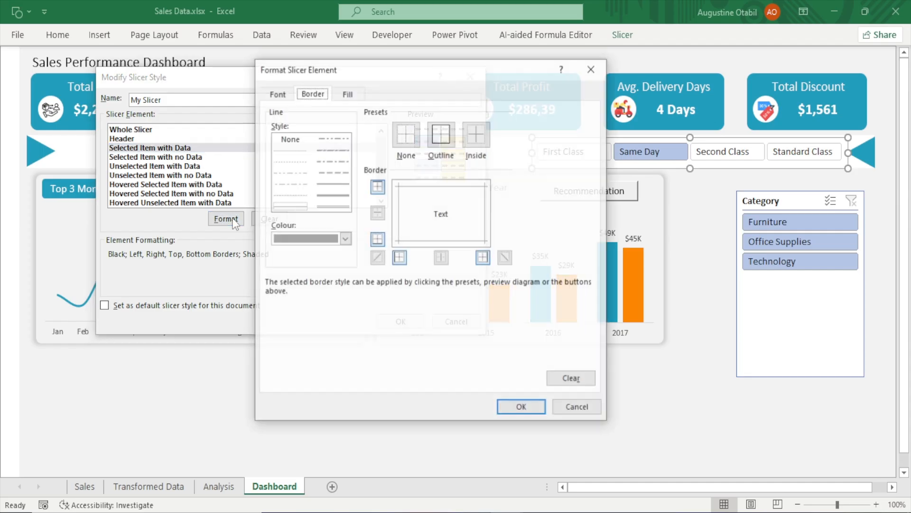
{"action": "left_click", "coordinate": [281, 92]}
{"action": "left_click", "coordinate": [522, 210]}
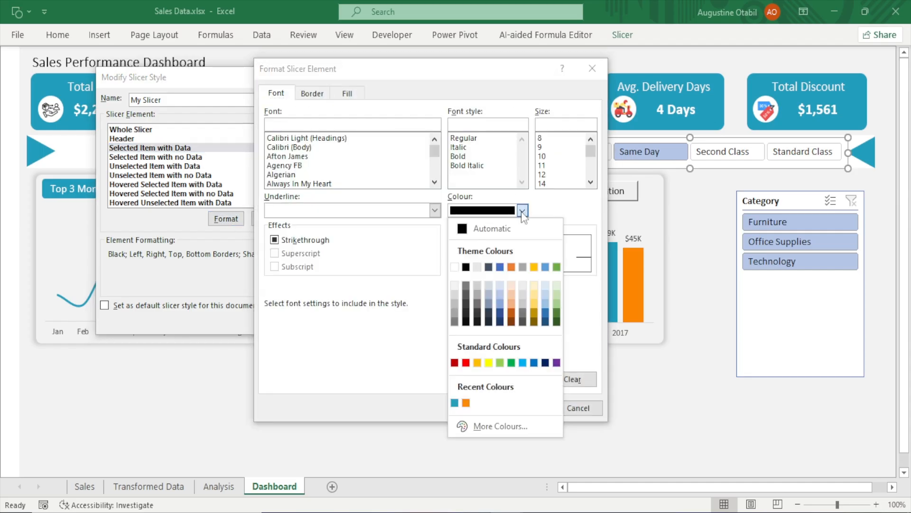
{"action": "left_click", "coordinate": [454, 403]}
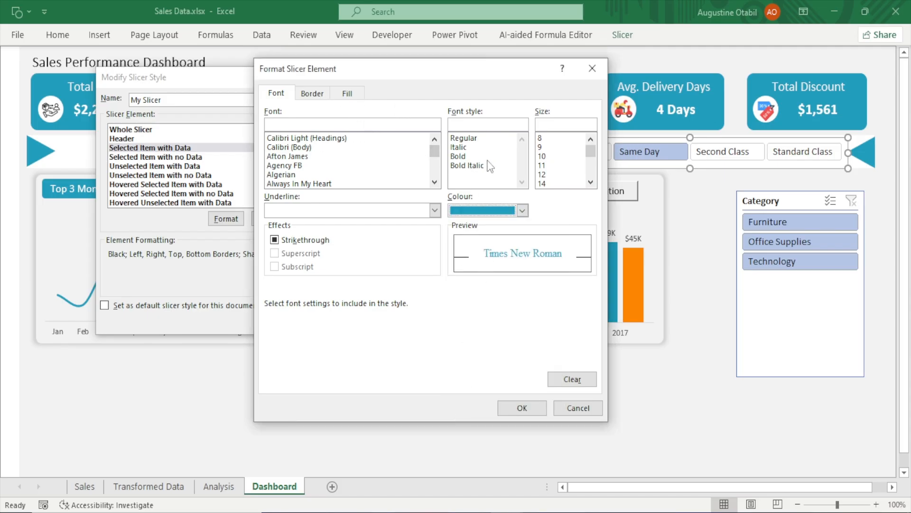
{"action": "left_click", "coordinate": [549, 177]}
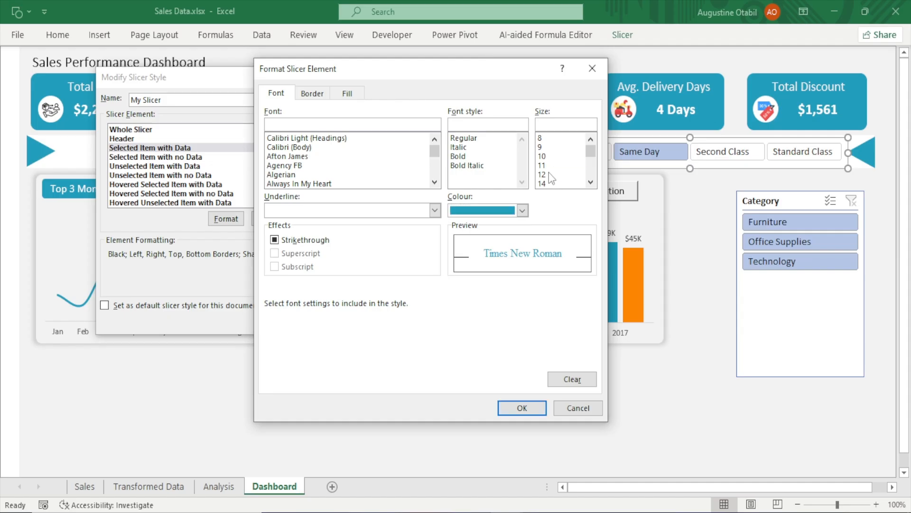
{"action": "left_click", "coordinate": [550, 175]}
Remove the Selected Item with Data element's borders and set its font colour to black
{"action": "left_click", "coordinate": [322, 93]}
{"action": "left_click", "coordinate": [407, 138]}
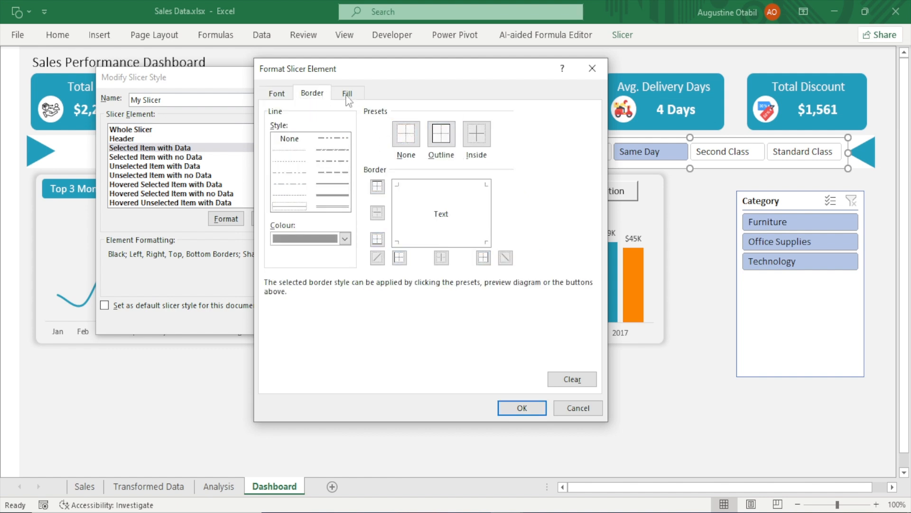
{"action": "left_click", "coordinate": [278, 95]}
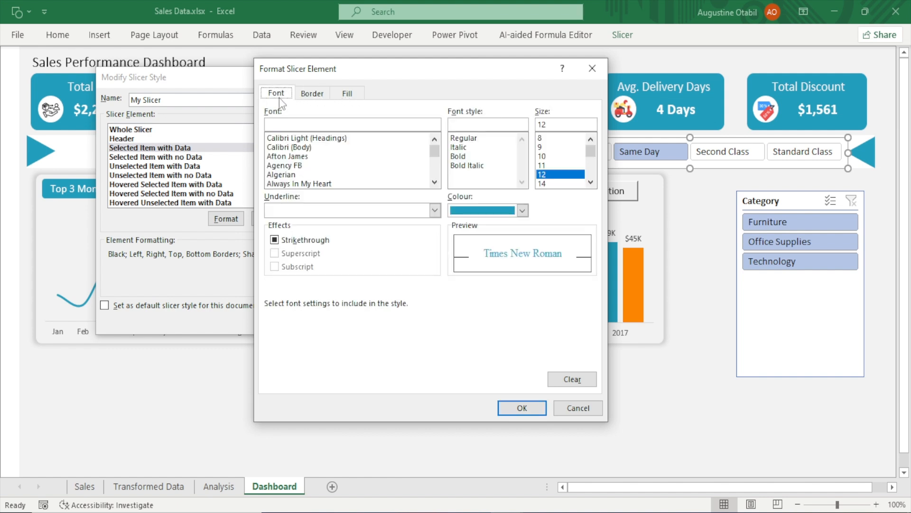
{"action": "left_click", "coordinate": [522, 211]}
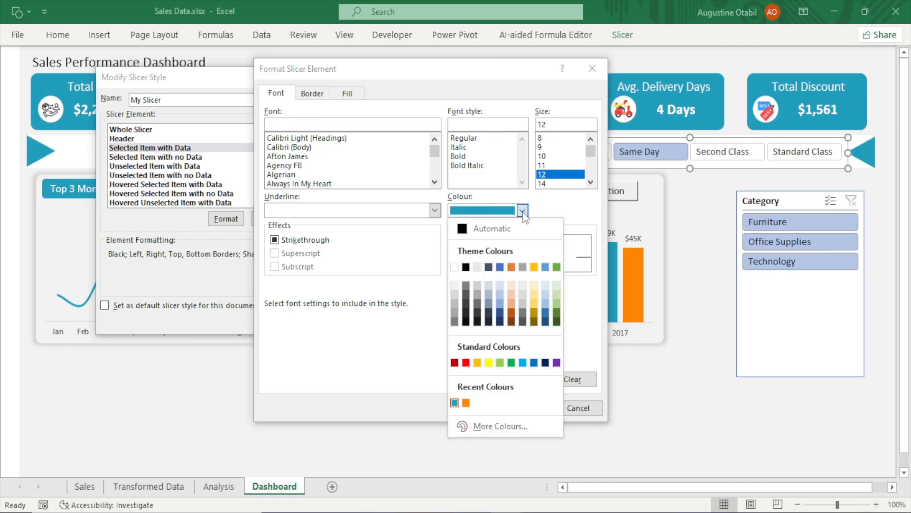
{"action": "left_click", "coordinate": [466, 268]}
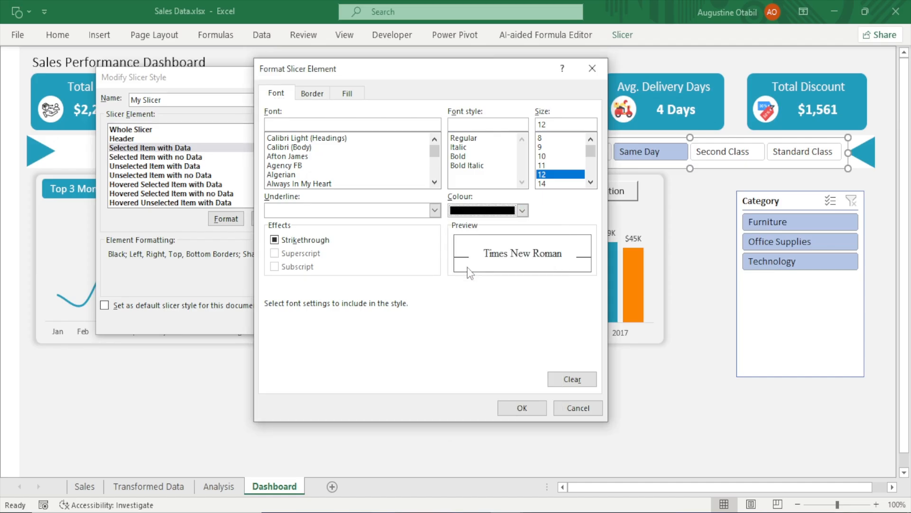
Fill the Selected Item with Data element with a custom colour of RGB 33, 158, 188 and save the My Slicer style
{"action": "left_click", "coordinate": [345, 95]}
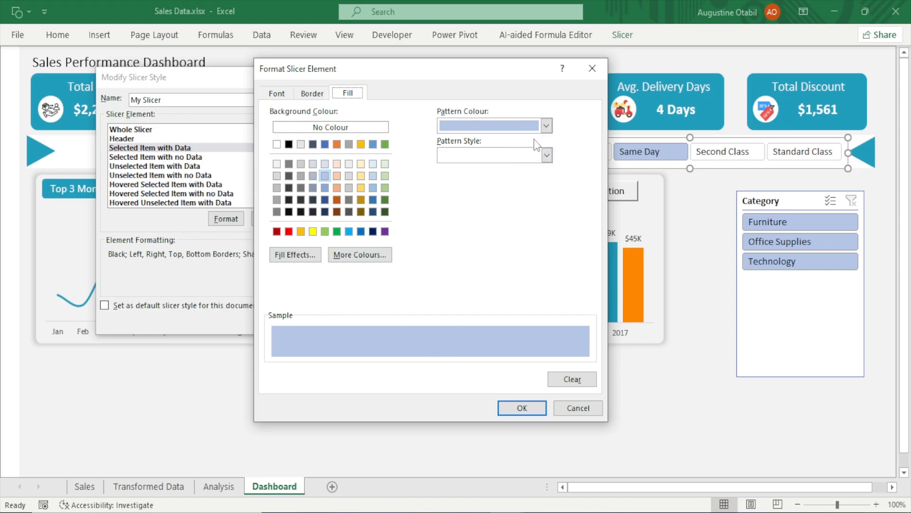
{"action": "left_click", "coordinate": [362, 254]}
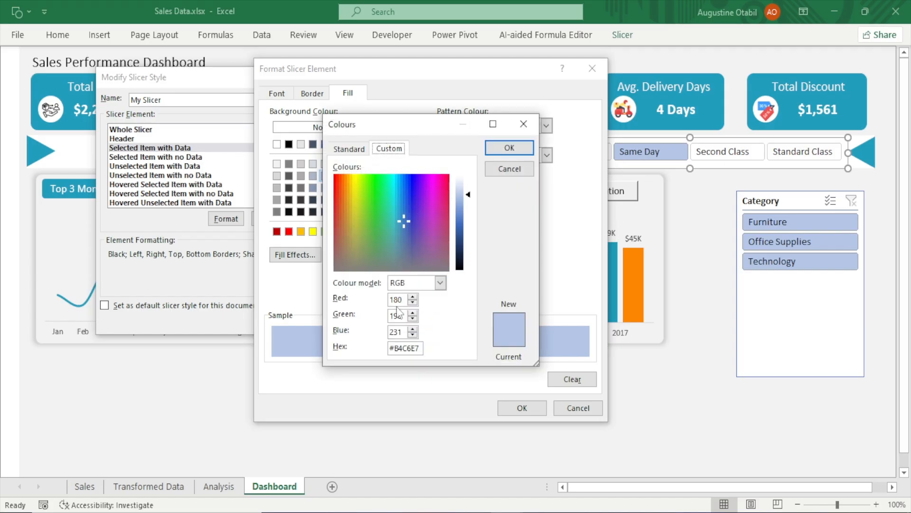
{"action": "left_click_drag", "start_coordinate": [404, 301], "coordinate": [387, 304]}
{"action": "type", "text": "33"}
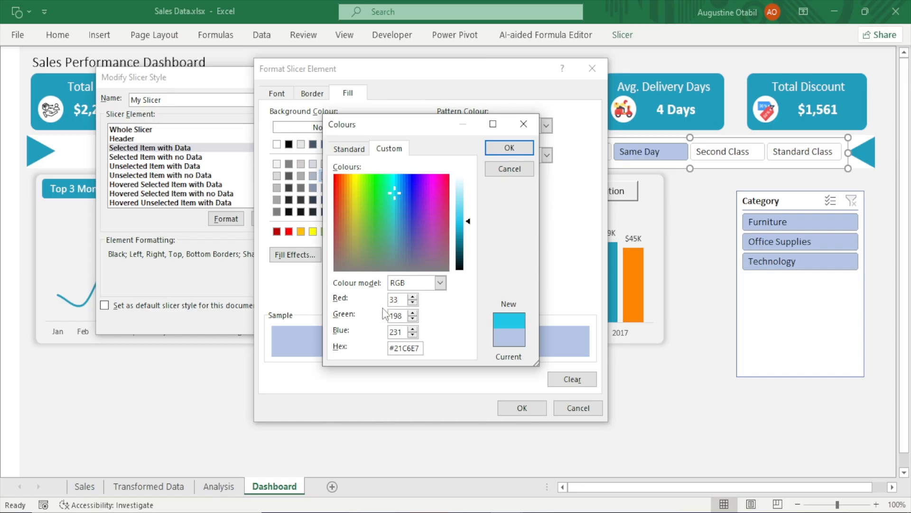
{"action": "left_click_drag", "start_coordinate": [405, 315], "coordinate": [379, 323]}
{"action": "type", "text": "158"}
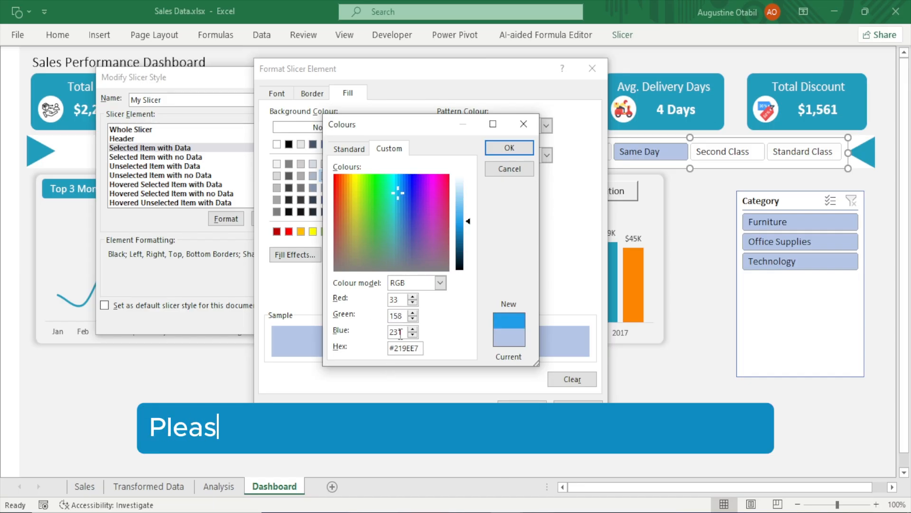
{"action": "left_click_drag", "start_coordinate": [405, 332], "coordinate": [384, 339]}
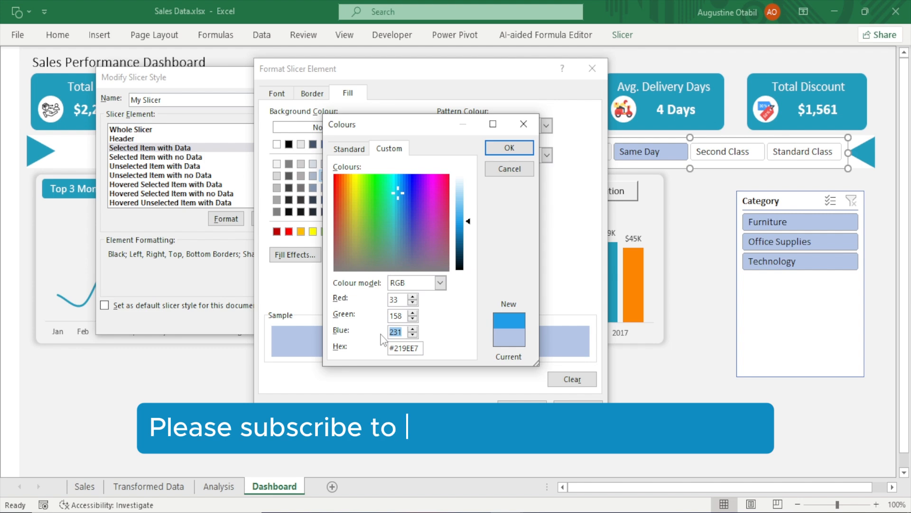
{"action": "type", "text": "188"}
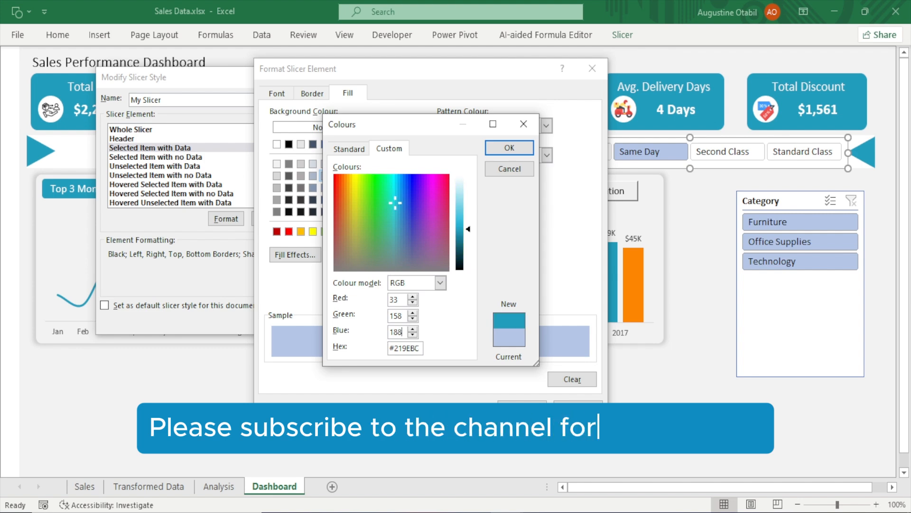
{"action": "left_click", "coordinate": [511, 147]}
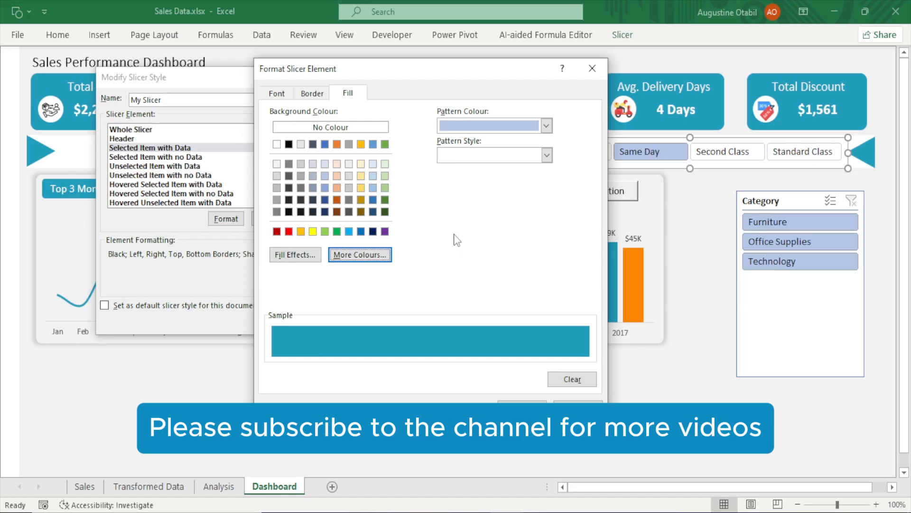
{"action": "left_click", "coordinate": [522, 408]}
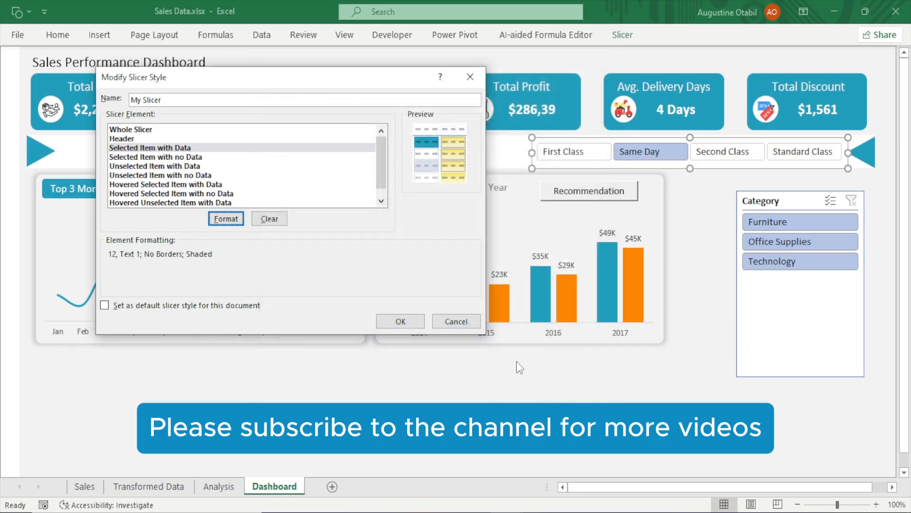
{"action": "left_click", "coordinate": [408, 326]}
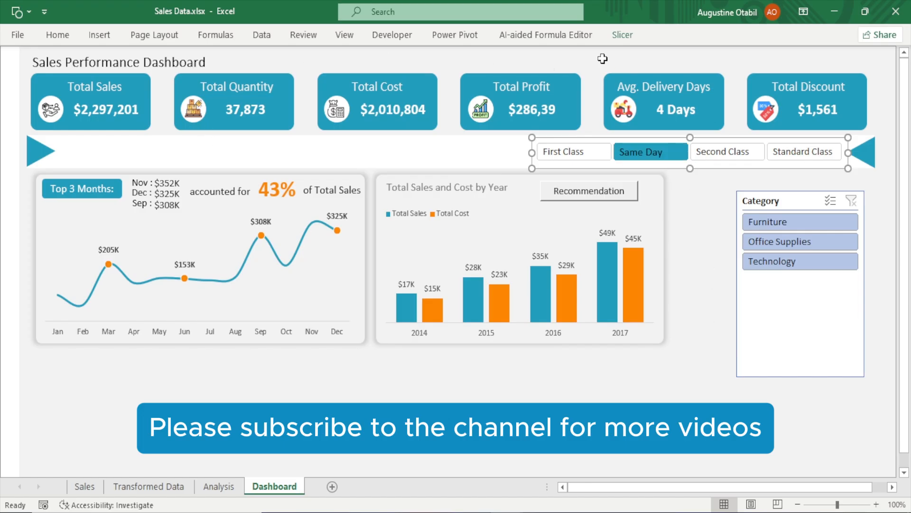
Reopen the My Slicer style for modification and select its Selected Item with Data element
{"action": "left_click", "coordinate": [622, 35]}
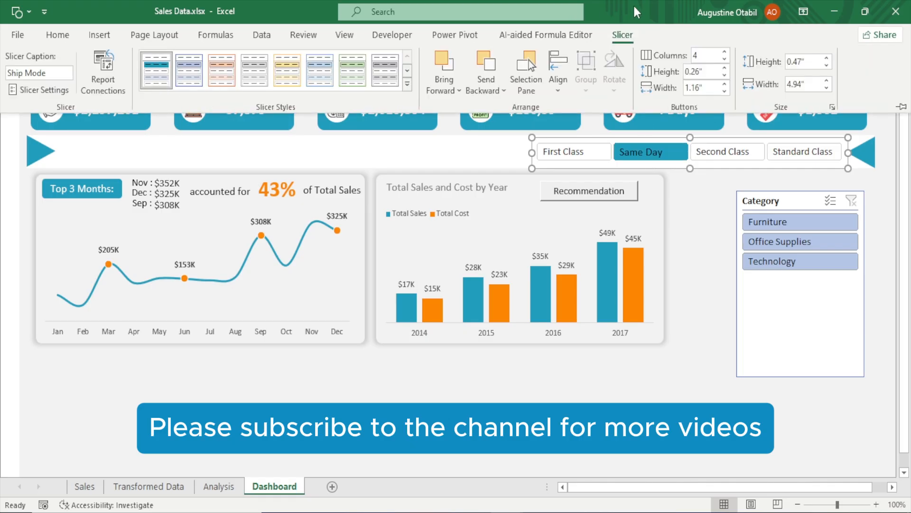
{"action": "left_click", "coordinate": [624, 37]}
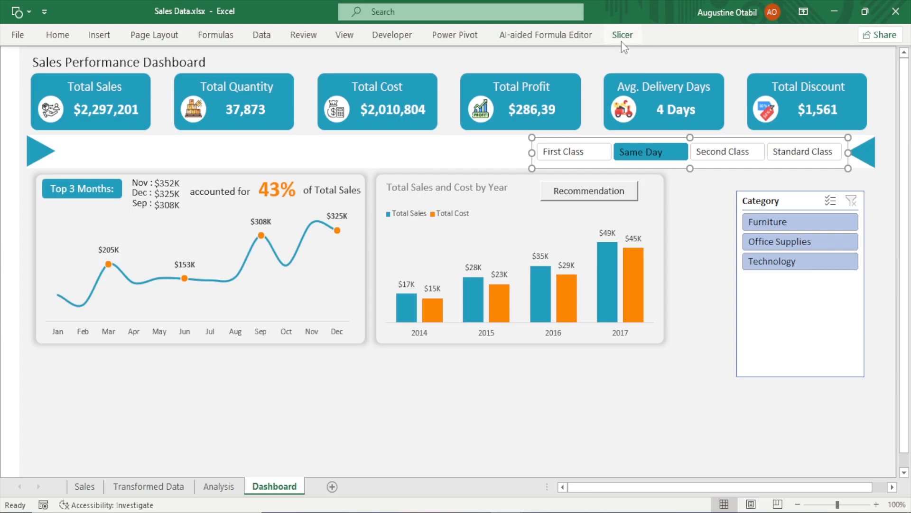
{"action": "left_click", "coordinate": [621, 42]}
{"action": "right_click", "coordinate": [154, 80]}
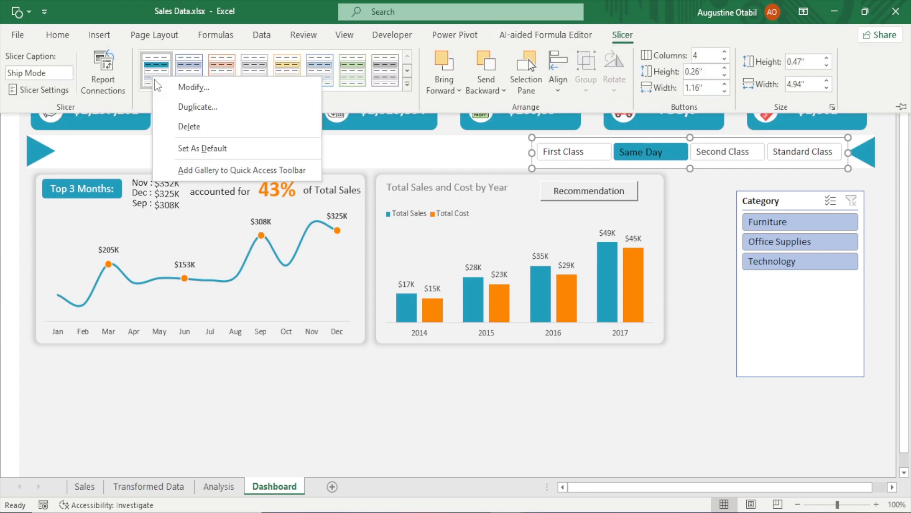
{"action": "left_click", "coordinate": [184, 85]}
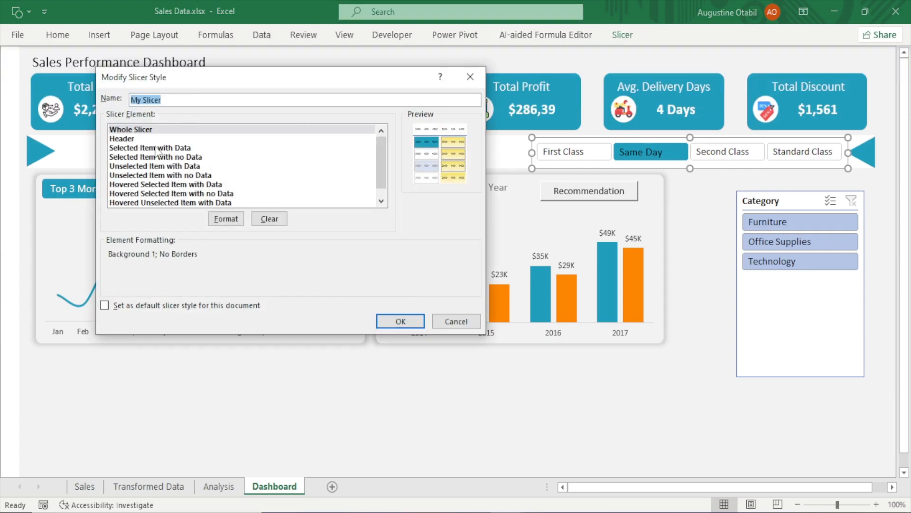
{"action": "left_click", "coordinate": [157, 149]}
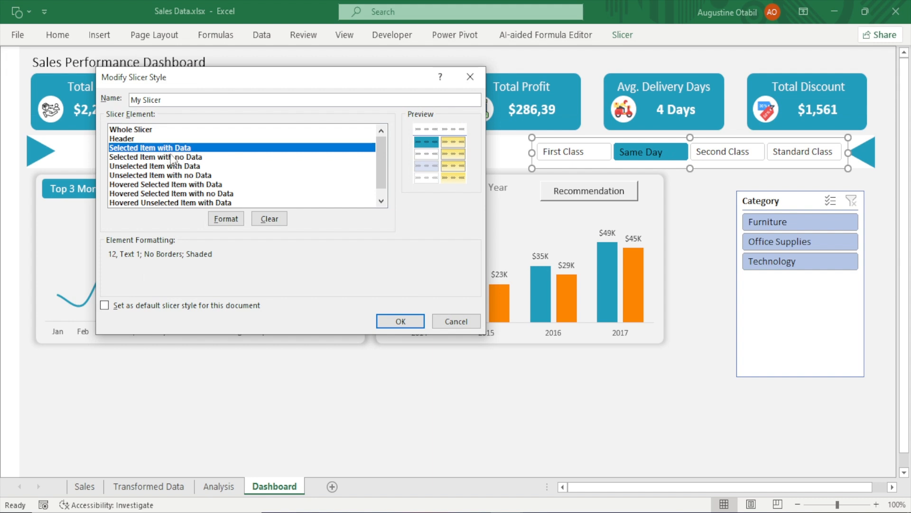
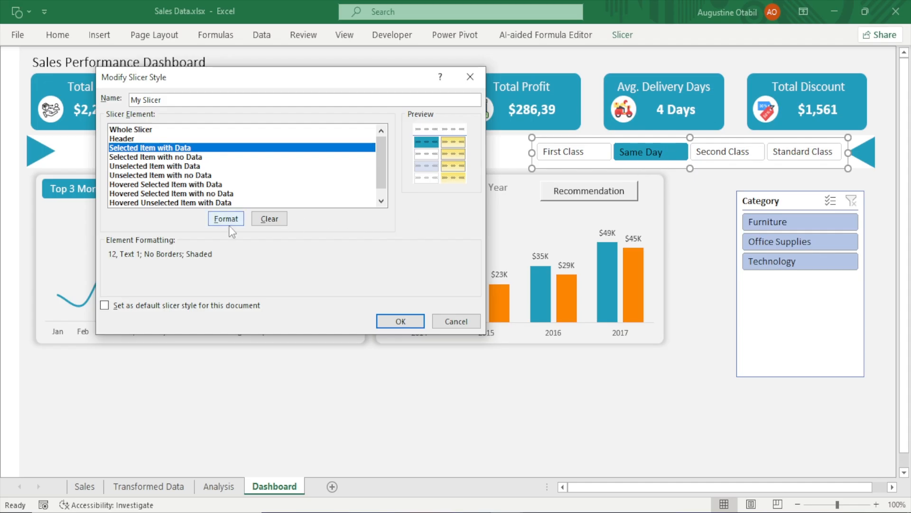
Set the Selected Item with Data element's font style to Italic and size 14, then save the My Slicer style
{"action": "left_click", "coordinate": [228, 220]}
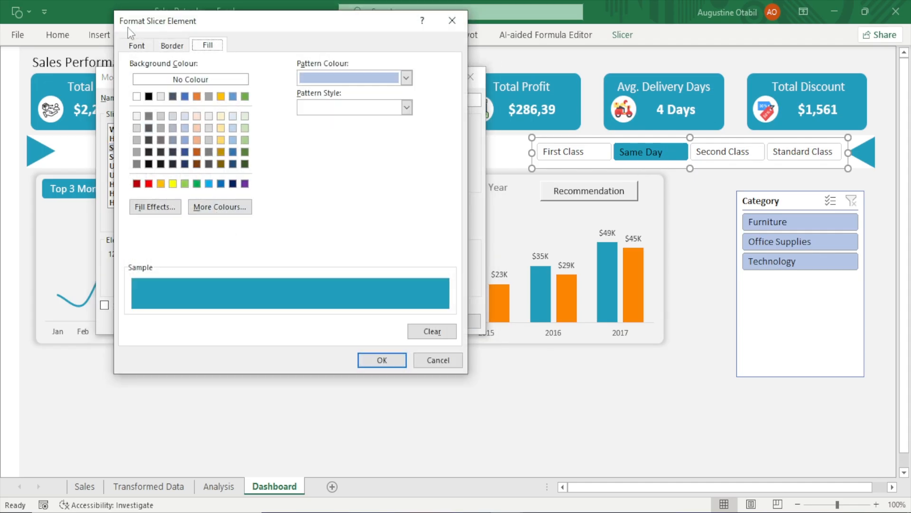
{"action": "left_click", "coordinate": [137, 46]}
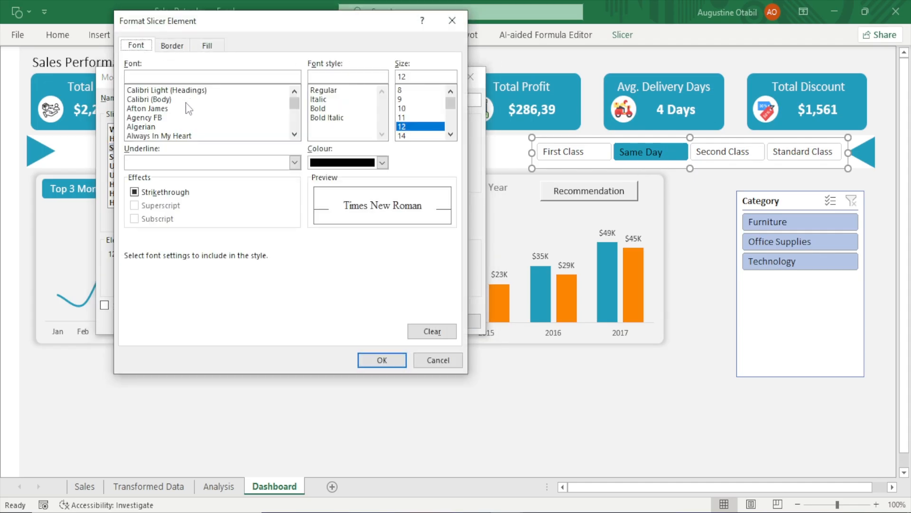
{"action": "left_click", "coordinate": [322, 100]}
{"action": "left_click", "coordinate": [451, 135]}
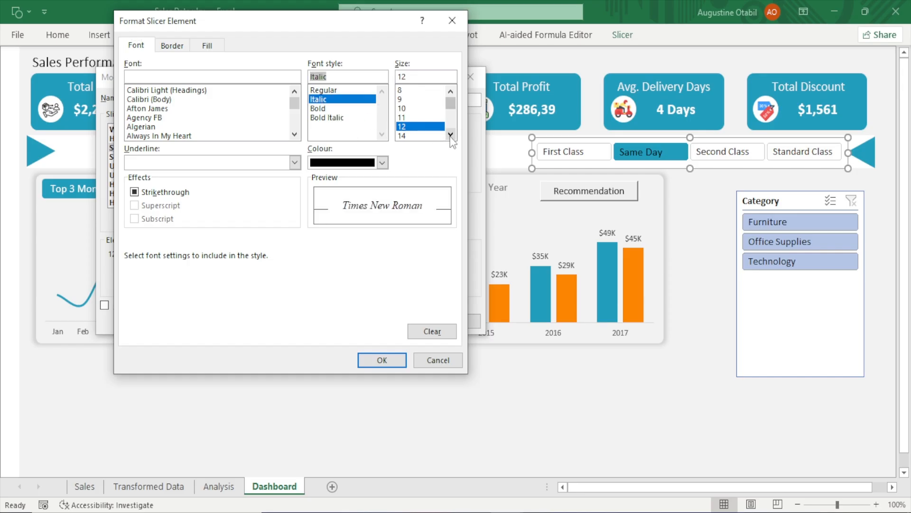
{"action": "left_click", "coordinate": [412, 127]}
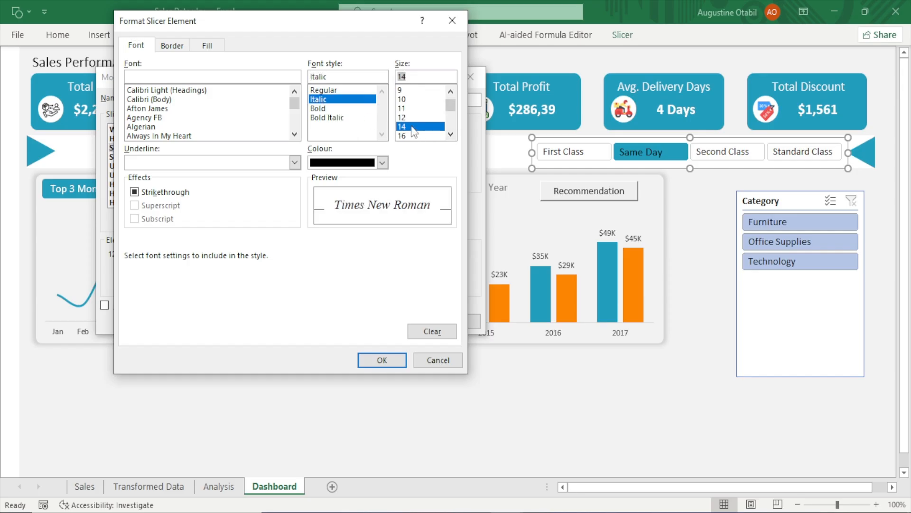
{"action": "left_click", "coordinate": [397, 359]}
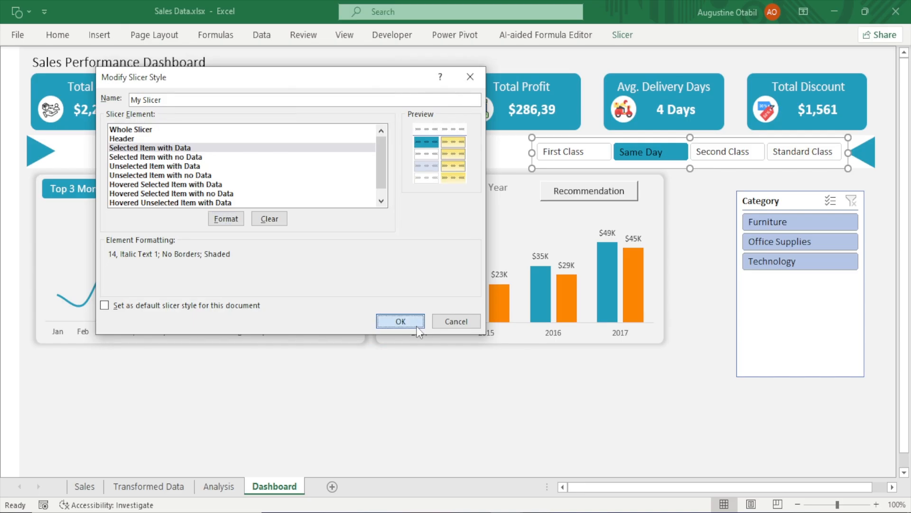
{"action": "left_click", "coordinate": [417, 326]}
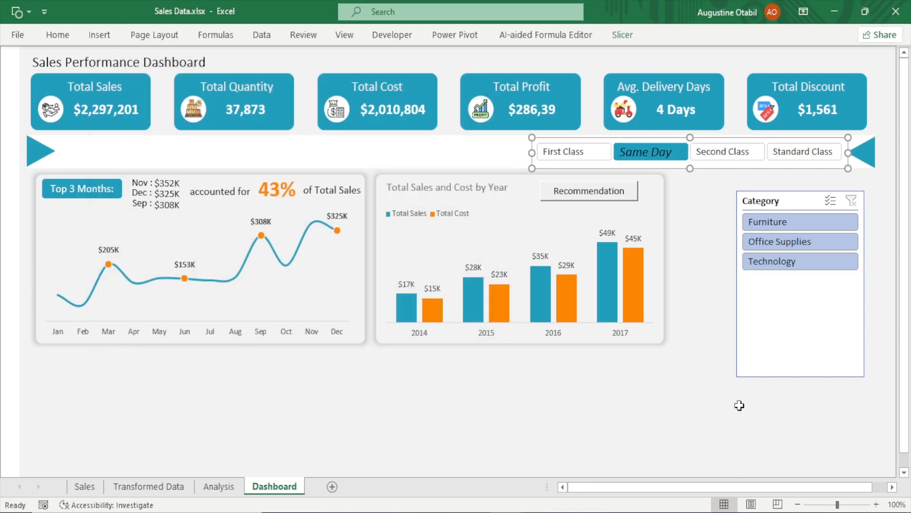
Try the Ship Mode slicer by selecting First Class, Same Day, Second Class and Same Day again
{"action": "left_click", "coordinate": [557, 152]}
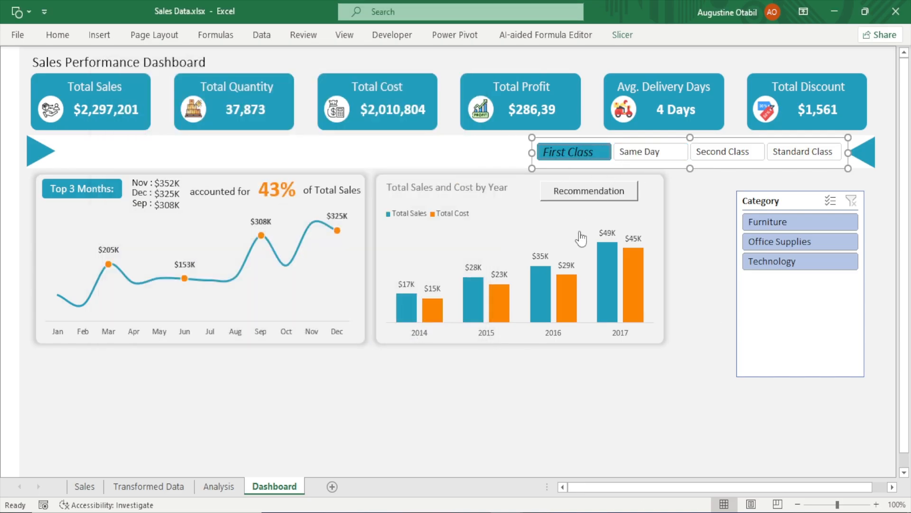
{"action": "left_click", "coordinate": [631, 148]}
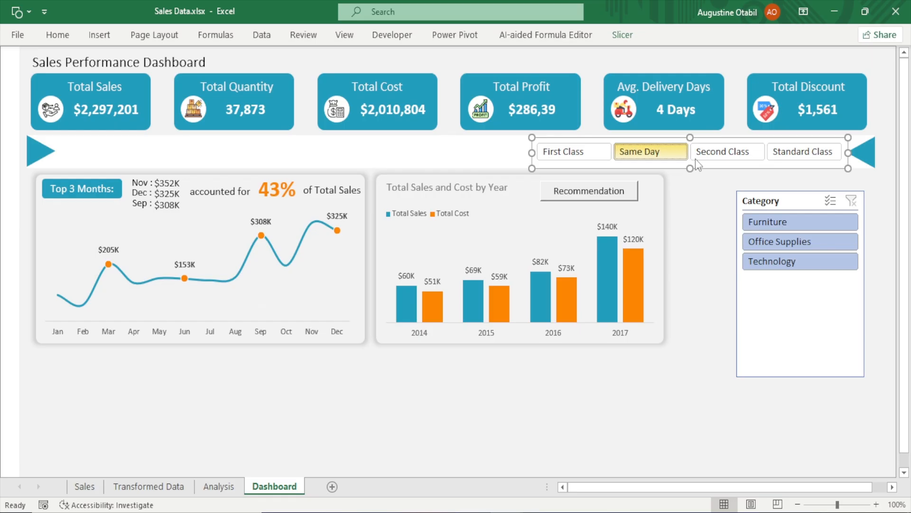
{"action": "left_click", "coordinate": [719, 155]}
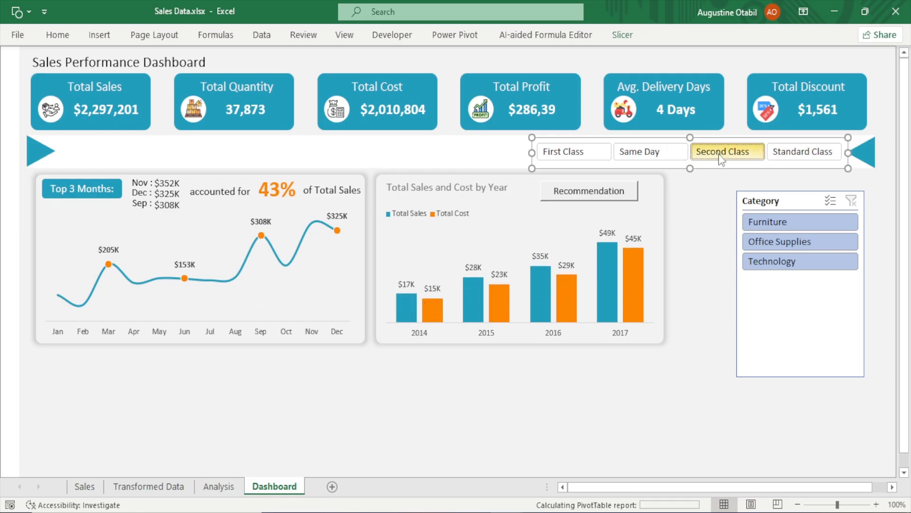
{"action": "left_click", "coordinate": [653, 146]}
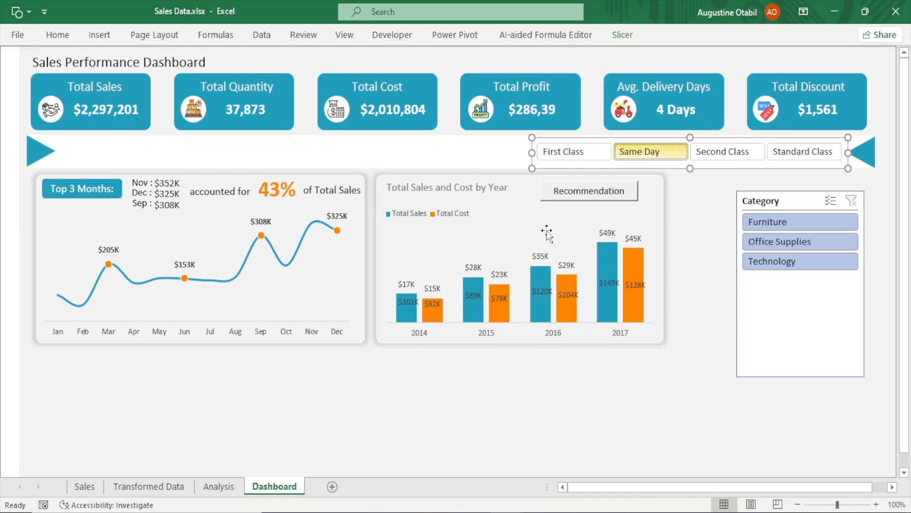
Reopen the My Slicer style for modification and set the Selected Item with no Data font size to 12
{"action": "left_click", "coordinate": [622, 35]}
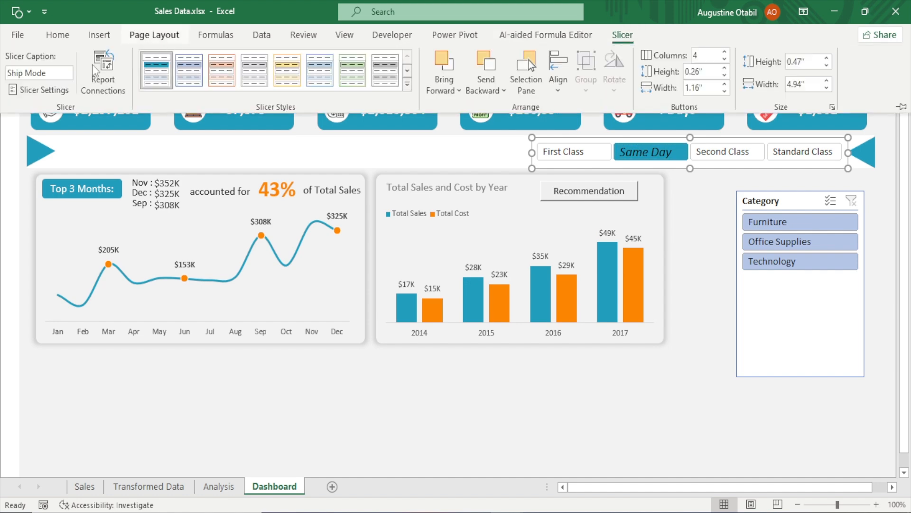
{"action": "right_click", "coordinate": [150, 68]}
{"action": "left_click", "coordinate": [167, 77]}
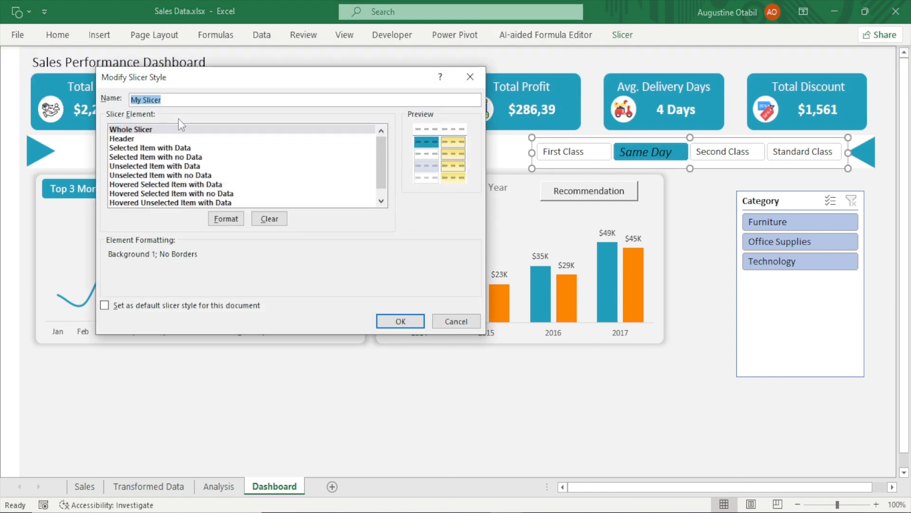
{"action": "left_click", "coordinate": [168, 157]}
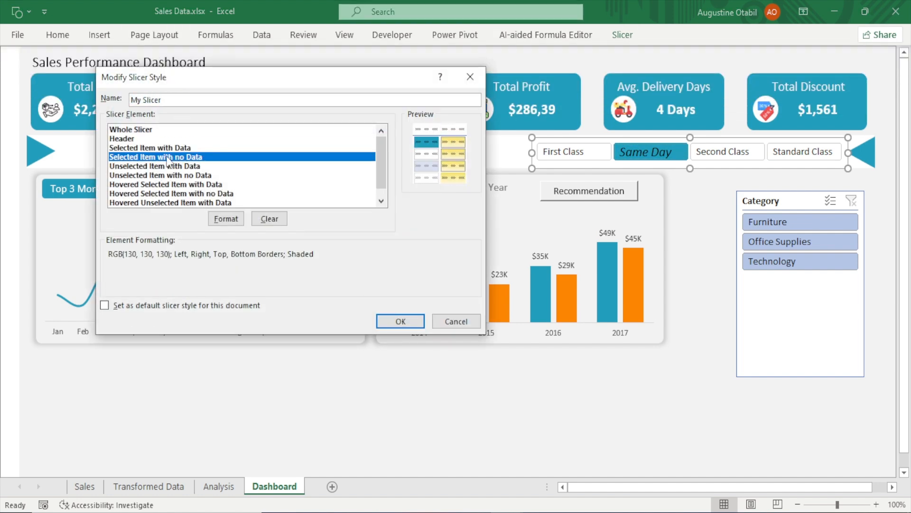
{"action": "left_click", "coordinate": [229, 219]}
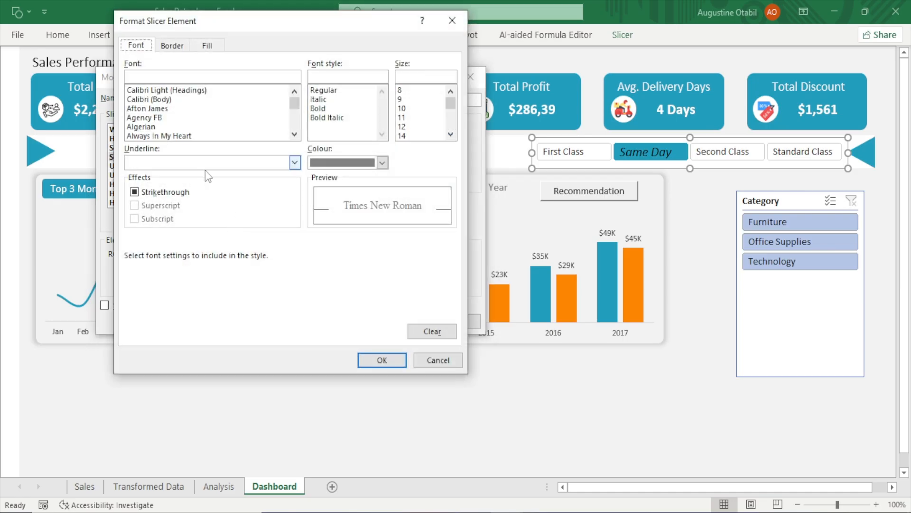
{"action": "left_click", "coordinate": [401, 126]}
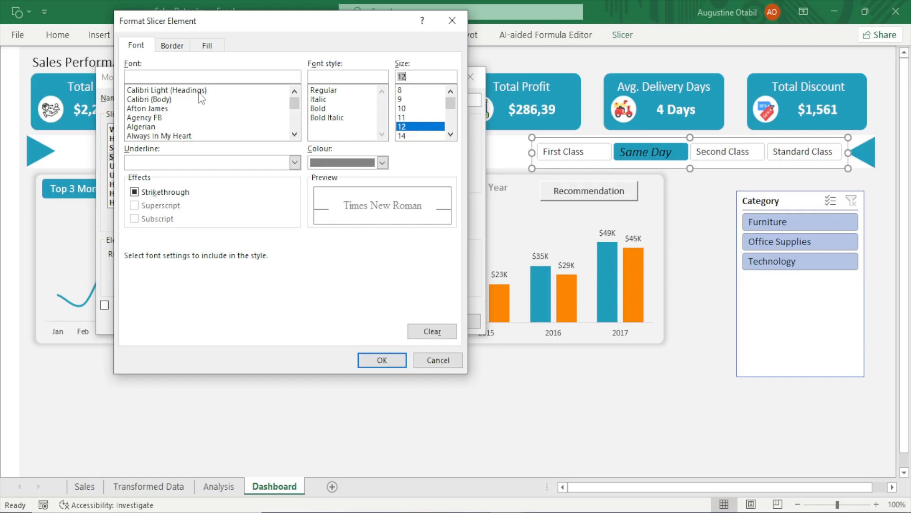
Apply an orange solid border to the Selected Item with no Data element and save the My Slicer style
{"action": "left_click", "coordinate": [163, 46]}
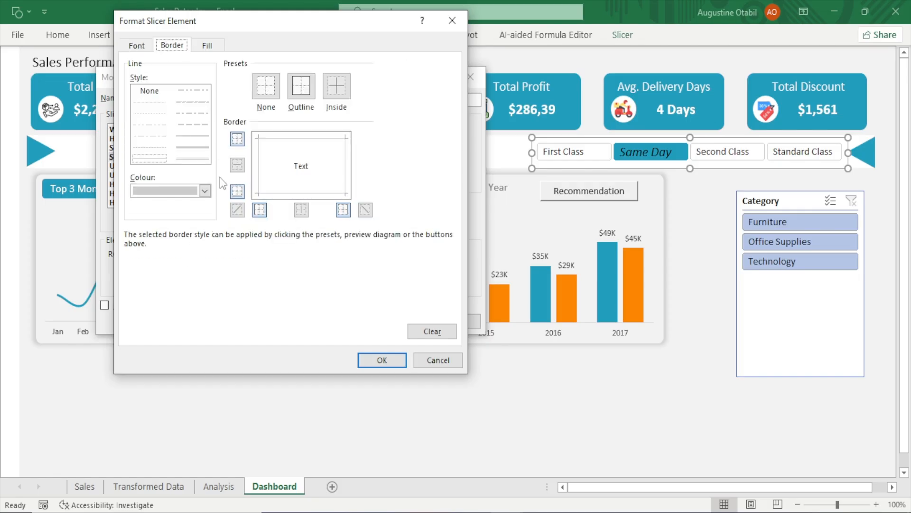
{"action": "left_click", "coordinate": [205, 191]}
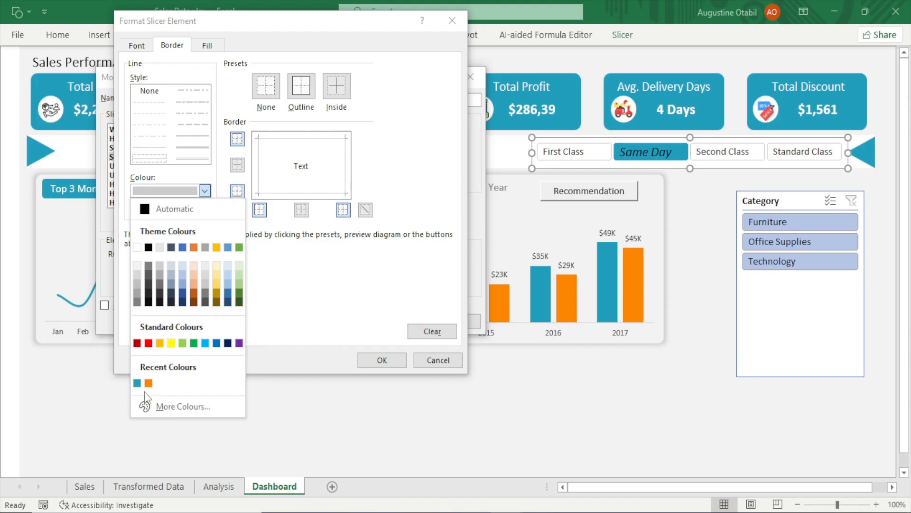
{"action": "left_click", "coordinate": [148, 383]}
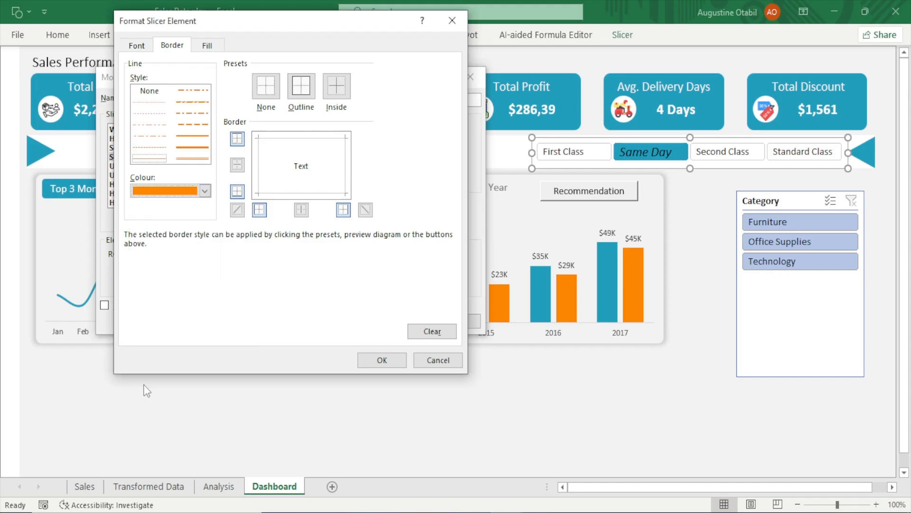
{"action": "left_click", "coordinate": [194, 135]}
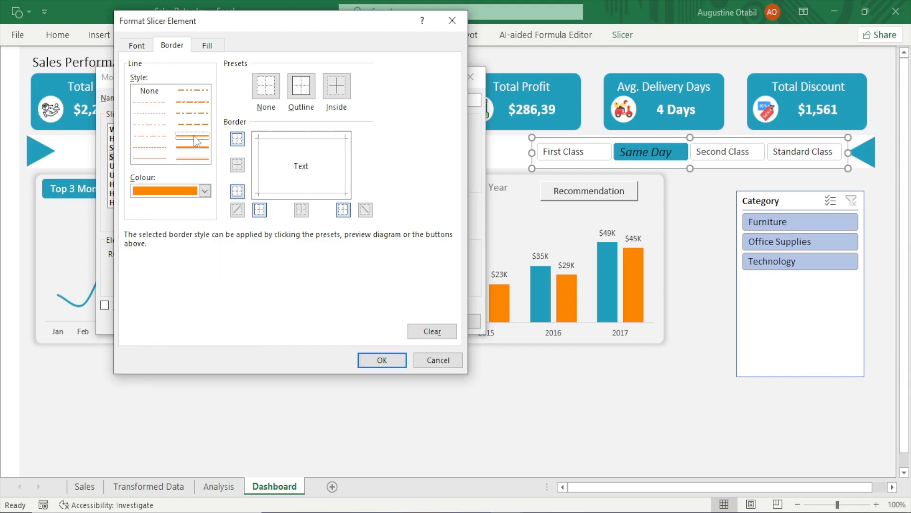
{"action": "left_click", "coordinate": [290, 192]}
{"action": "left_click", "coordinate": [393, 368]}
{"action": "left_click", "coordinate": [389, 321]}
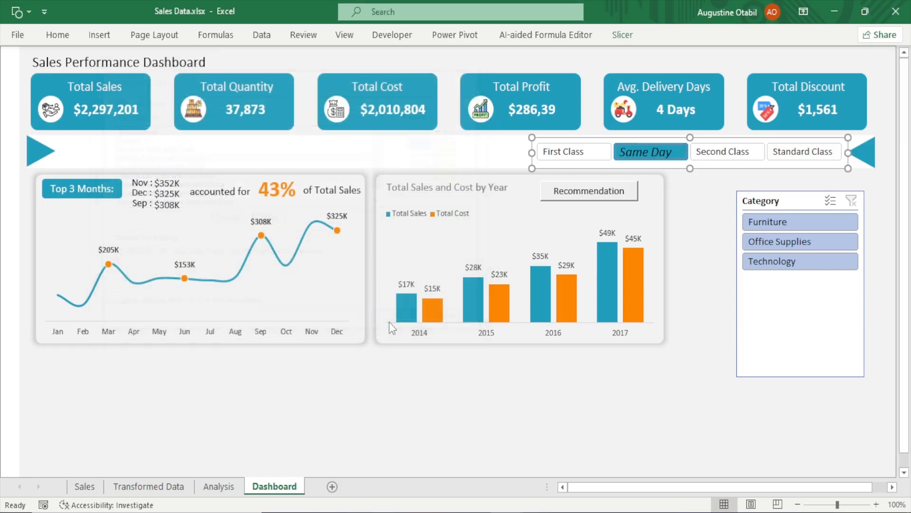
Shrink the Ship Mode slicer's height slightly to about 0.45 inches
{"action": "left_click", "coordinate": [667, 374]}
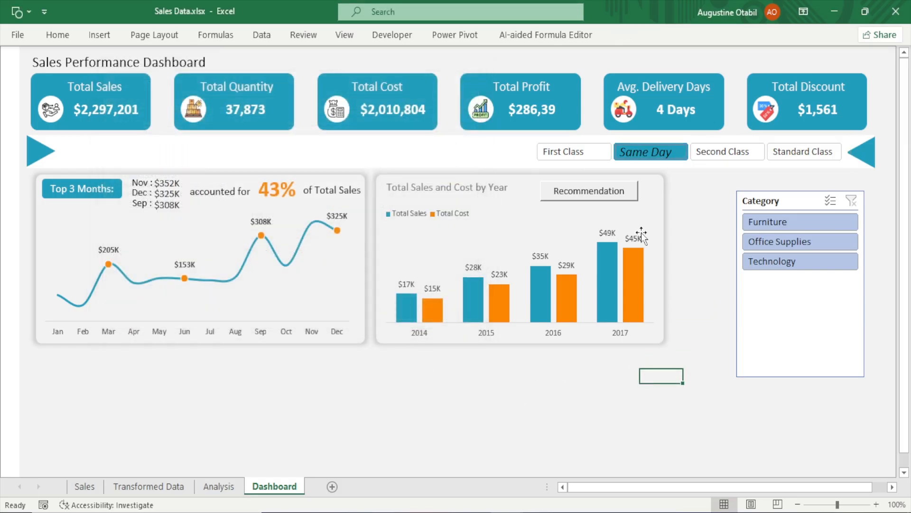
{"action": "left_click", "coordinate": [612, 165]}
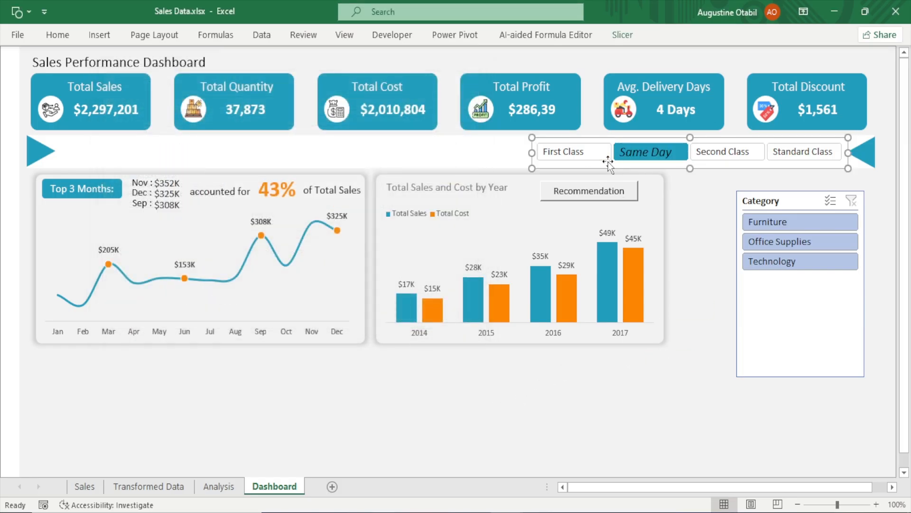
{"action": "left_click_drag", "start_coordinate": [690, 169], "coordinate": [692, 165]}
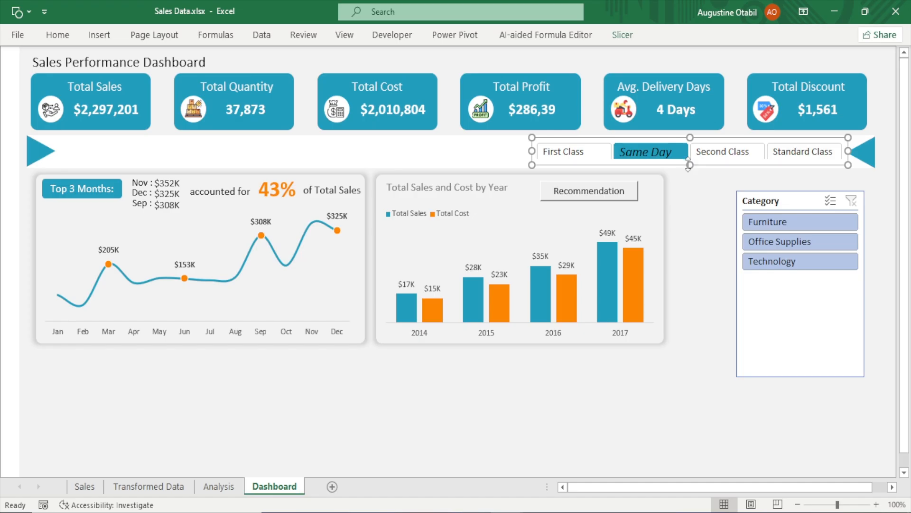
{"action": "left_click_drag", "start_coordinate": [688, 165], "coordinate": [690, 167]}
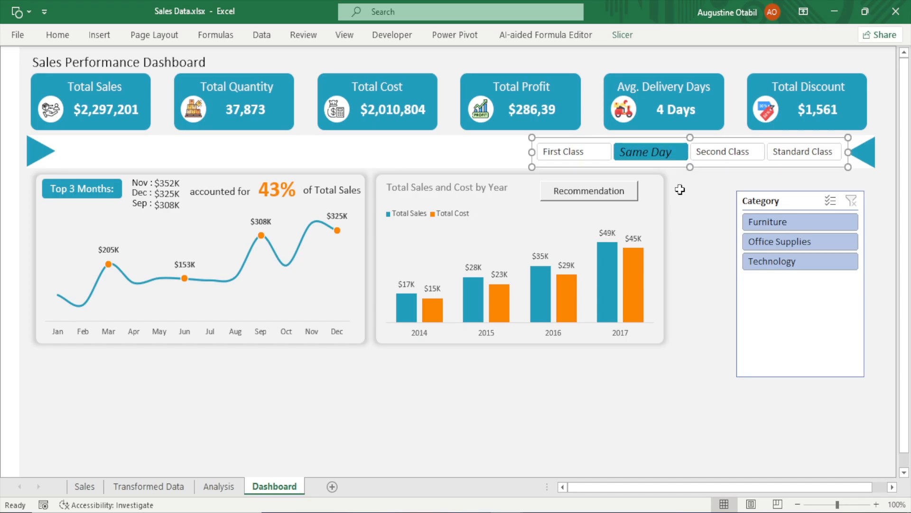
{"action": "left_click", "coordinate": [623, 35]}
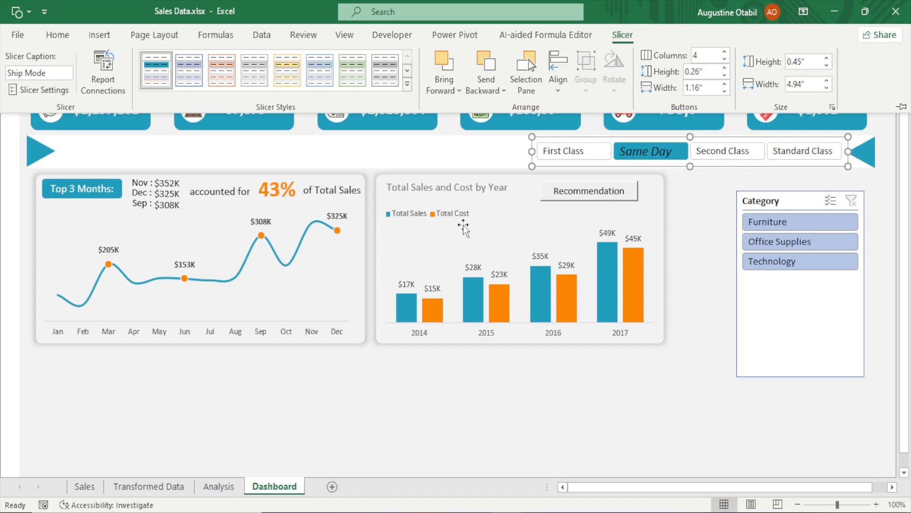
{"action": "left_click", "coordinate": [693, 251]}
{"action": "left_click", "coordinate": [695, 211]}
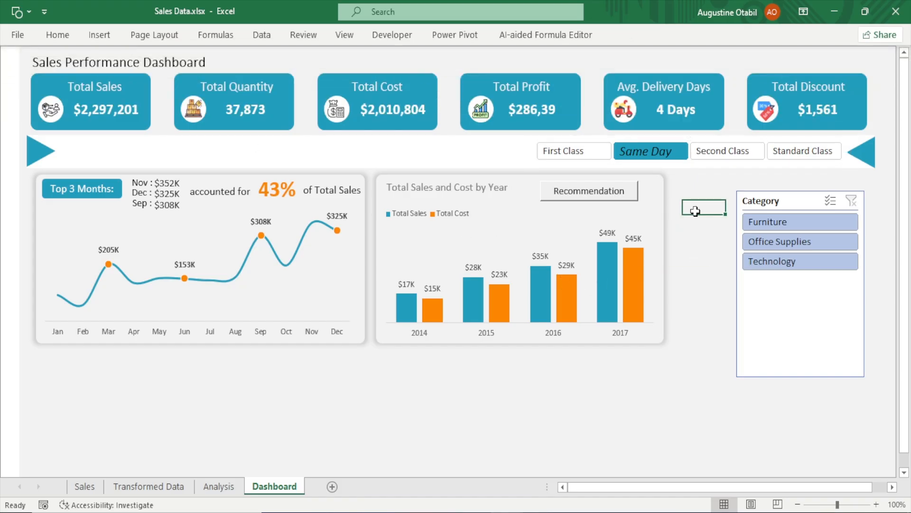
{"action": "left_click", "coordinate": [690, 165]}
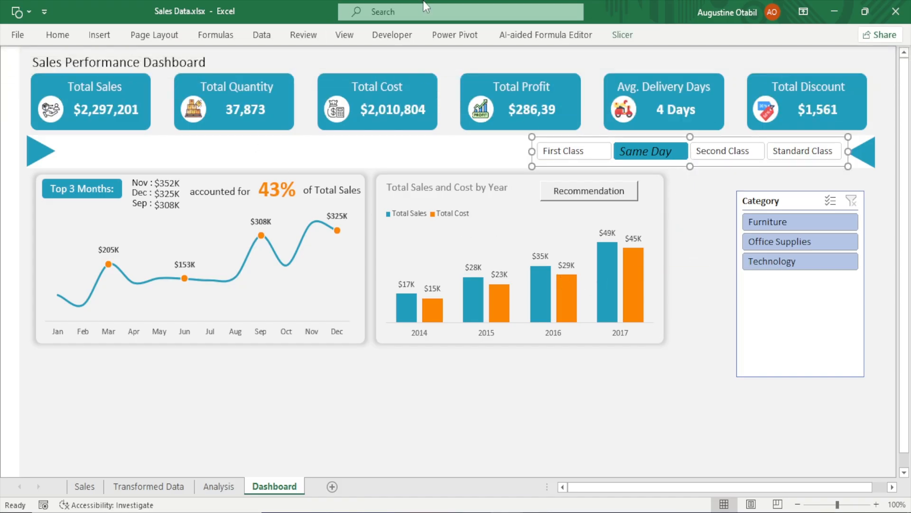
{"action": "left_click", "coordinate": [625, 52]}
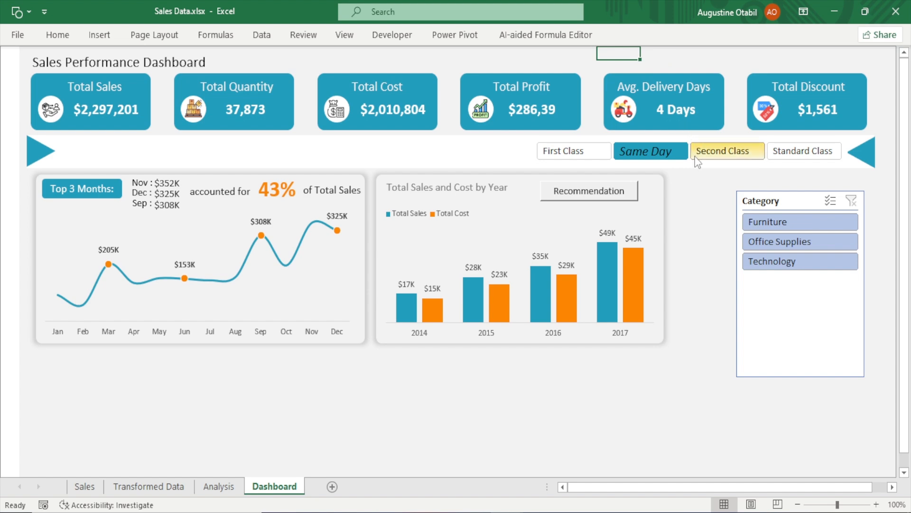
Reopen the My Slicer style for modification and give the Unselected Item with Data element an orange bottom border
{"action": "left_click", "coordinate": [691, 163]}
{"action": "left_click", "coordinate": [621, 35]}
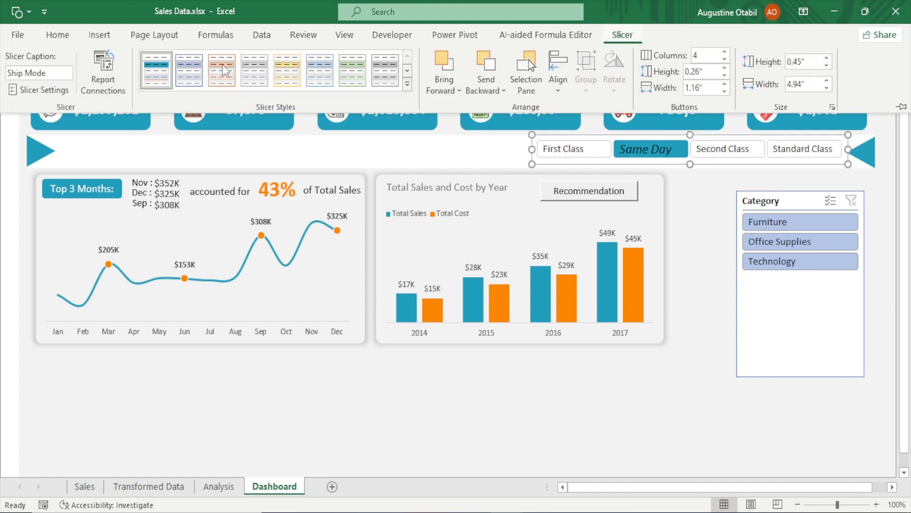
{"action": "right_click", "coordinate": [164, 73]}
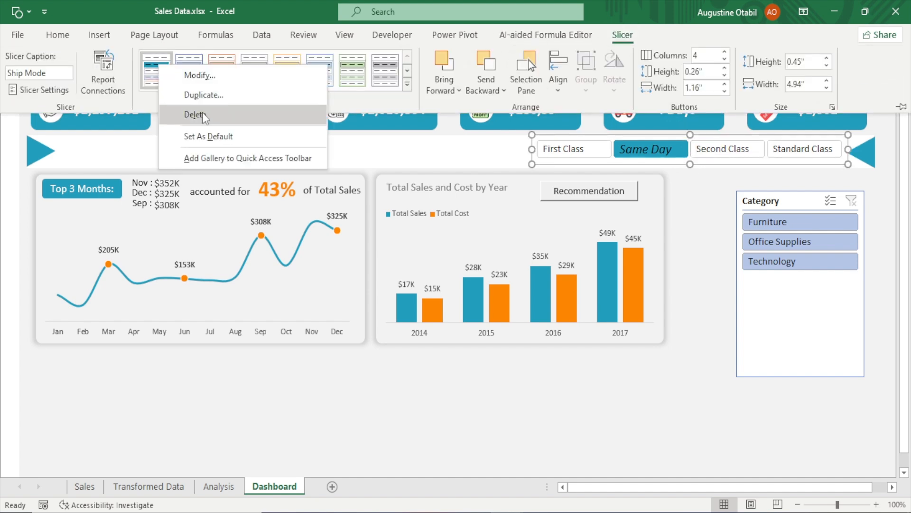
{"action": "left_click", "coordinate": [202, 75]}
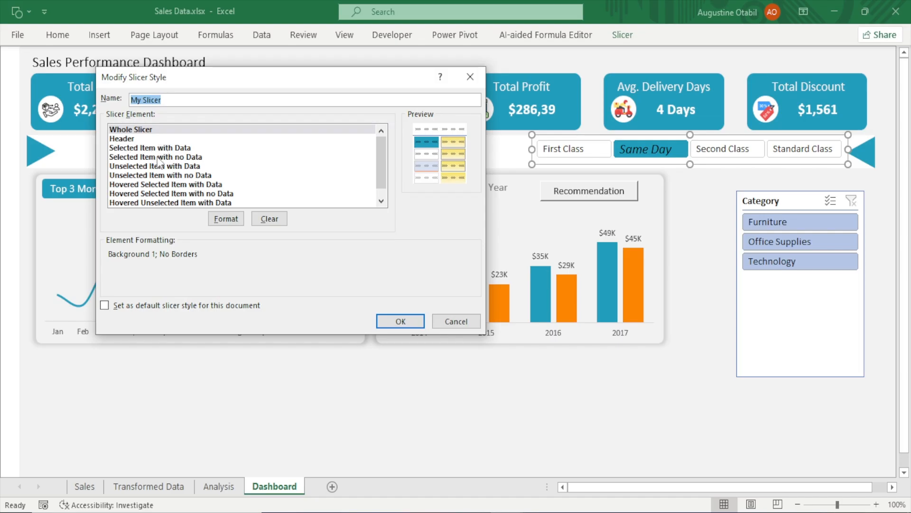
{"action": "left_click", "coordinate": [125, 167]}
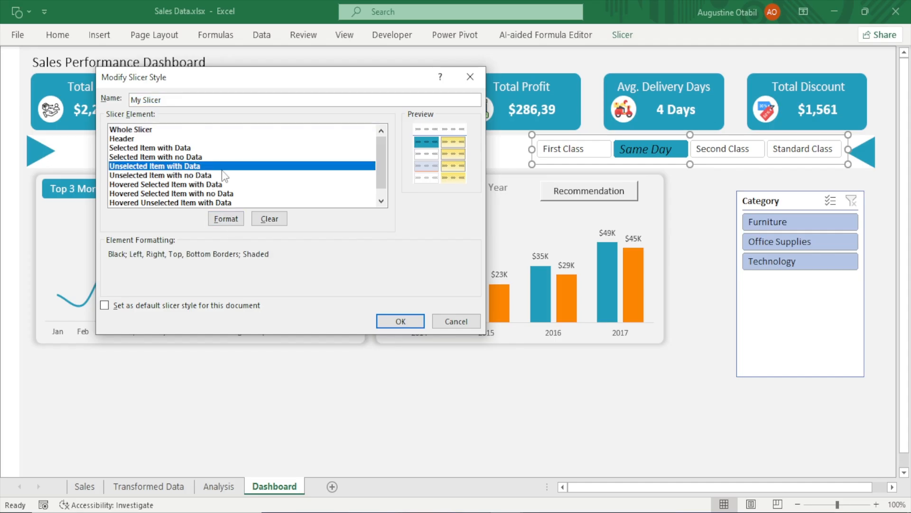
{"action": "left_click", "coordinate": [225, 218]}
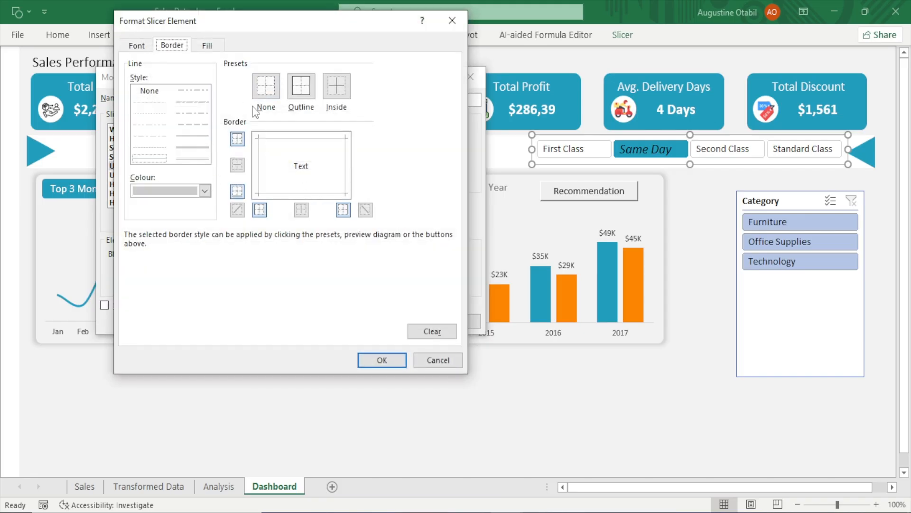
{"action": "left_click", "coordinate": [198, 190]}
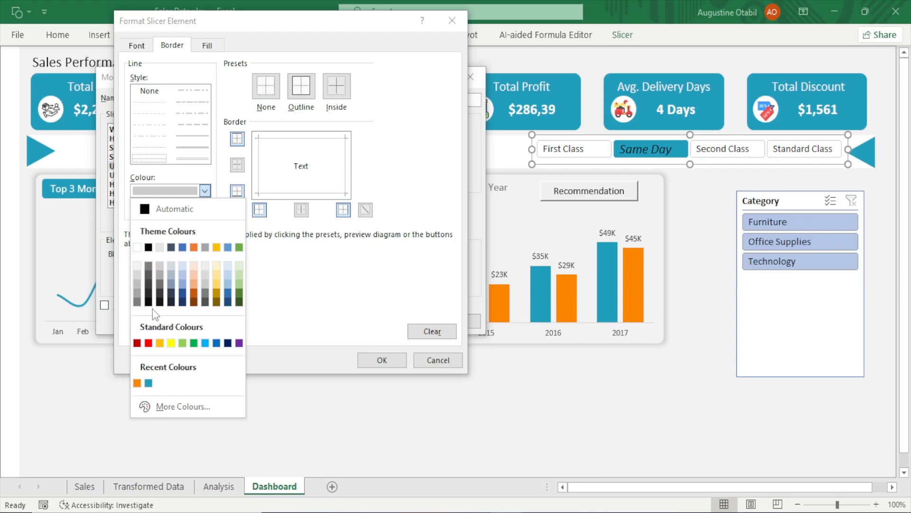
{"action": "left_click", "coordinate": [137, 383]}
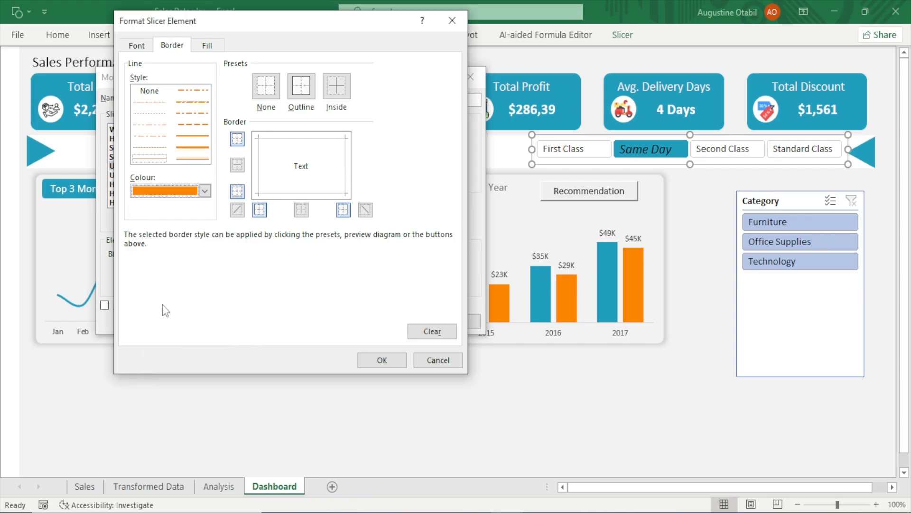
{"action": "left_click", "coordinate": [200, 137]}
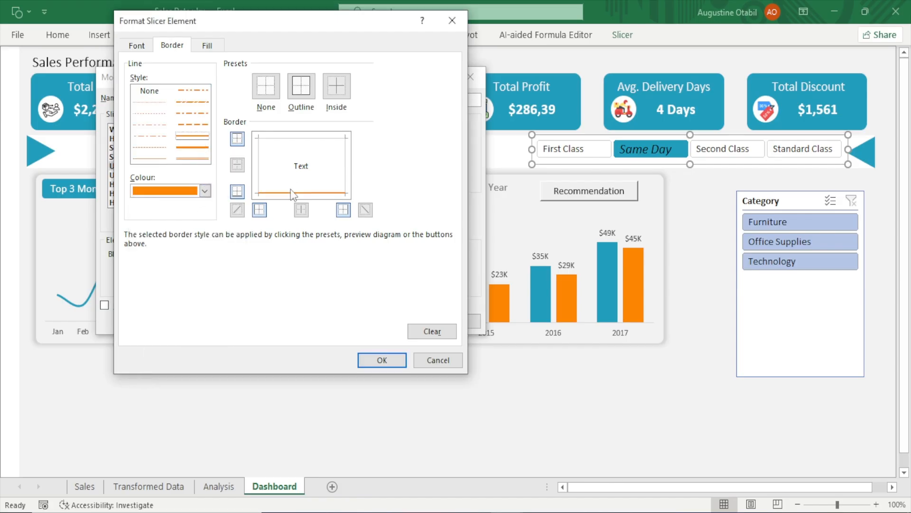
Set the Unselected Item with Data font size to 12 and a white fill, then save the My Slicer style
{"action": "left_click", "coordinate": [138, 46]}
{"action": "left_click", "coordinate": [406, 127]}
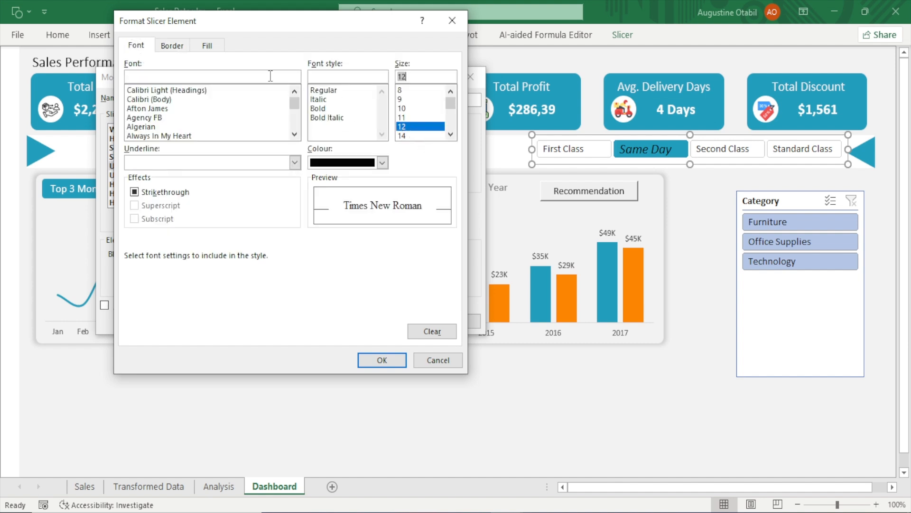
{"action": "left_click", "coordinate": [208, 46]}
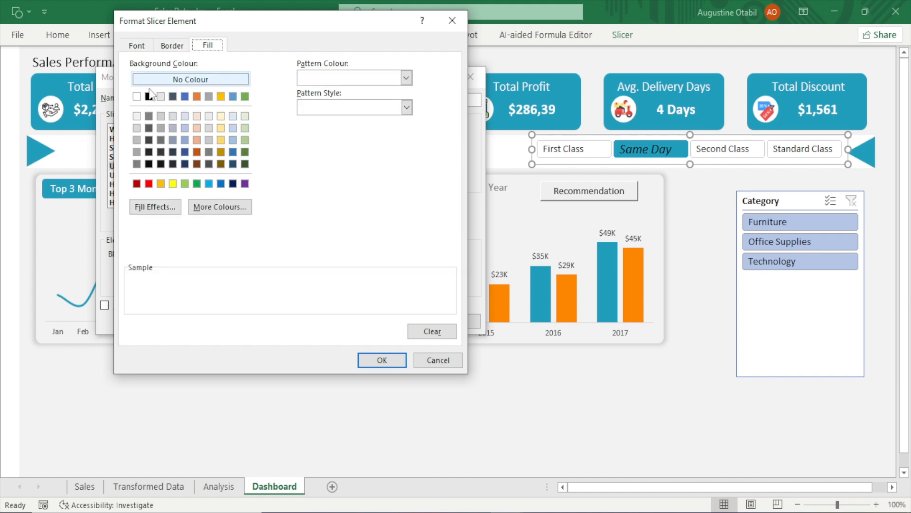
{"action": "left_click", "coordinate": [137, 96]}
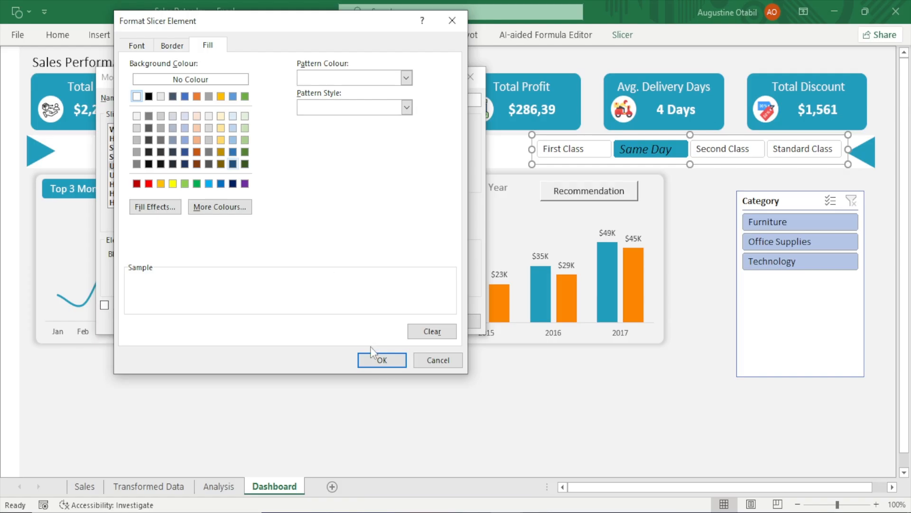
{"action": "left_click", "coordinate": [377, 360]}
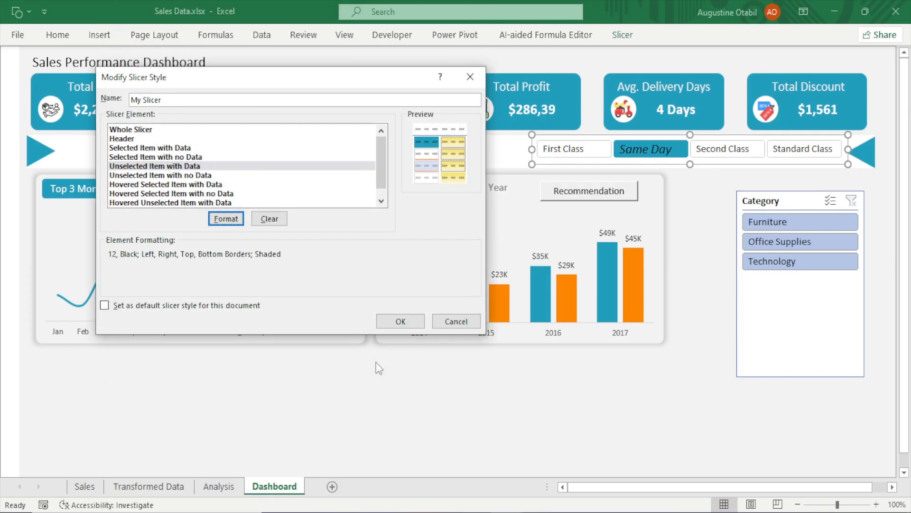
{"action": "left_click", "coordinate": [408, 319]}
{"action": "left_click", "coordinate": [657, 423]}
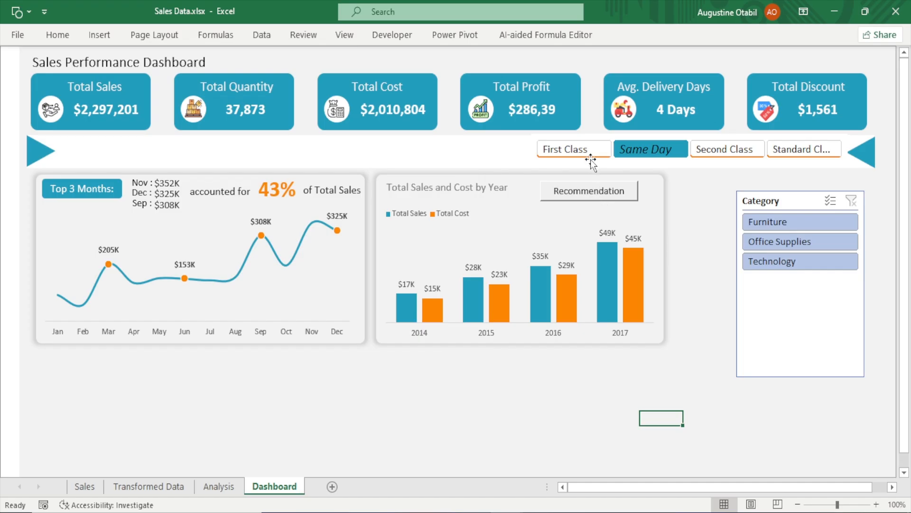
Try setting the Ship Mode slicer's button height to 3 inches and then 2.6 inches
{"action": "left_click", "coordinate": [606, 137]}
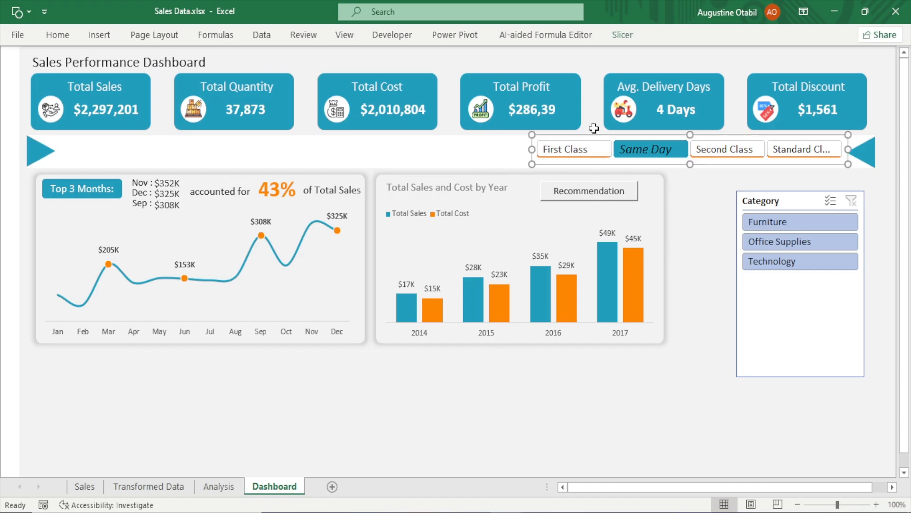
{"action": "left_click_drag", "start_coordinate": [689, 164], "coordinate": [690, 167]}
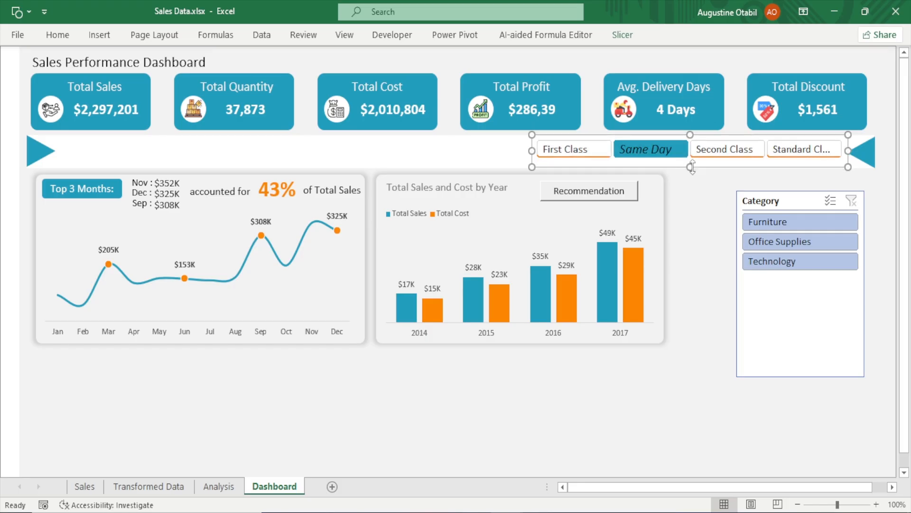
{"action": "left_click", "coordinate": [619, 42]}
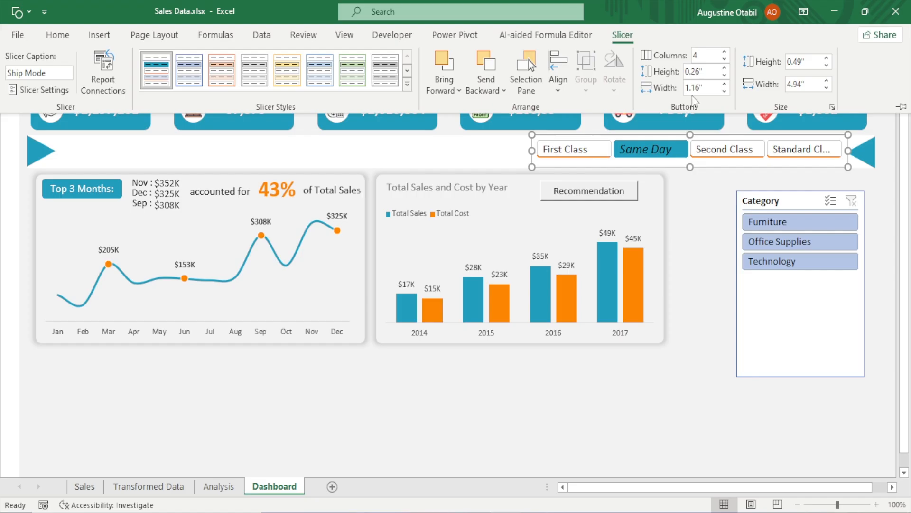
{"action": "left_click", "coordinate": [701, 72]}
{"action": "left_click", "coordinate": [701, 72]}
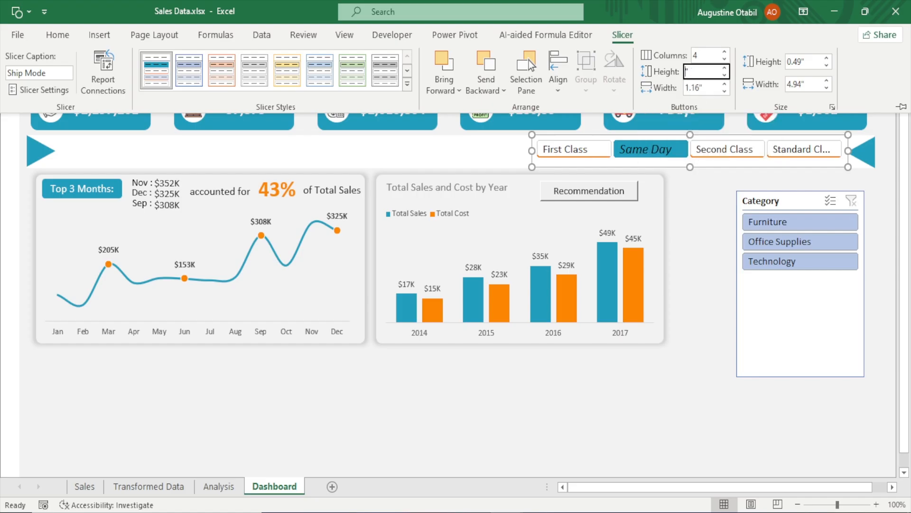
{"action": "type", "text": "3"}
{"action": "left_click", "coordinate": [715, 87]}
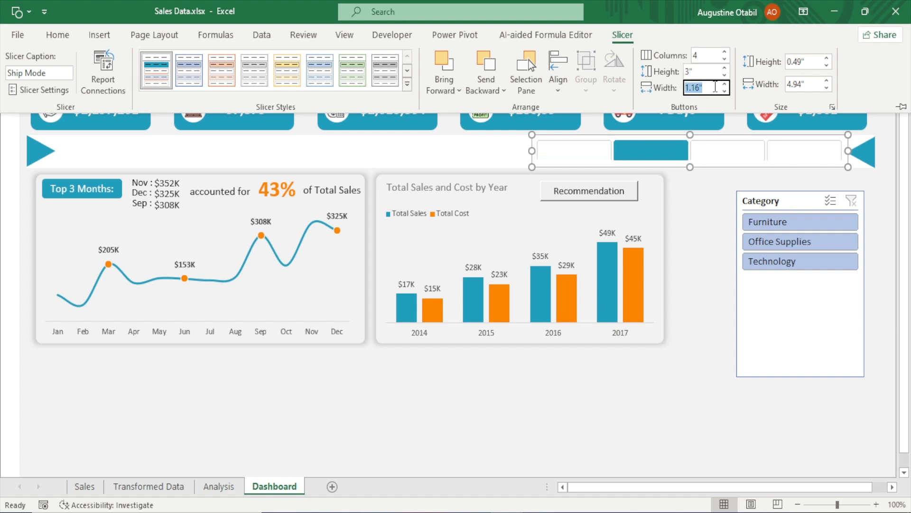
{"action": "left_click", "coordinate": [689, 72]}
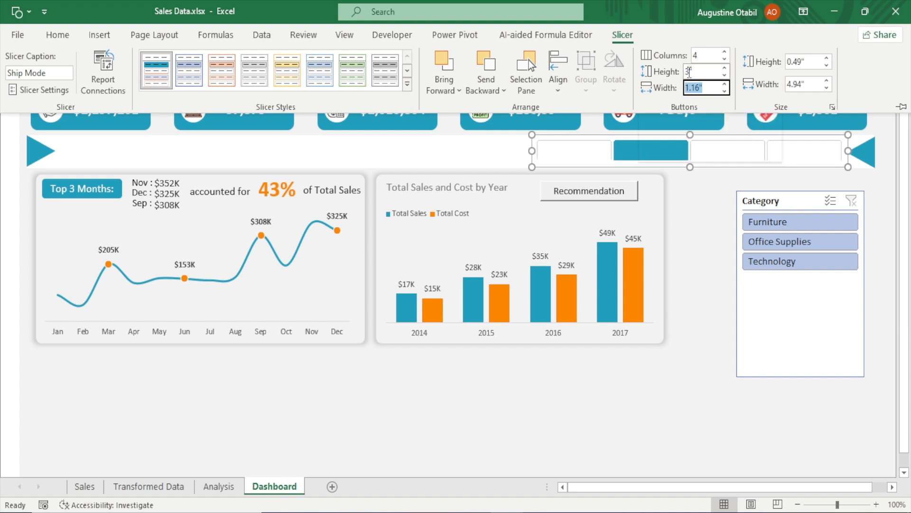
{"action": "left_click", "coordinate": [689, 74]}
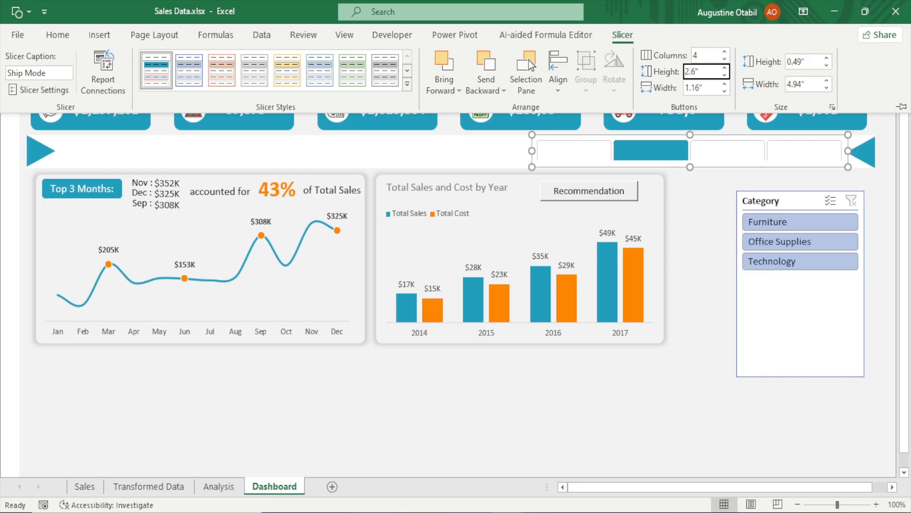
Try reducing the Ship Mode button height to 2.4, 2.3 and then 2 inches
{"action": "key", "text": "ctrl+F1"}
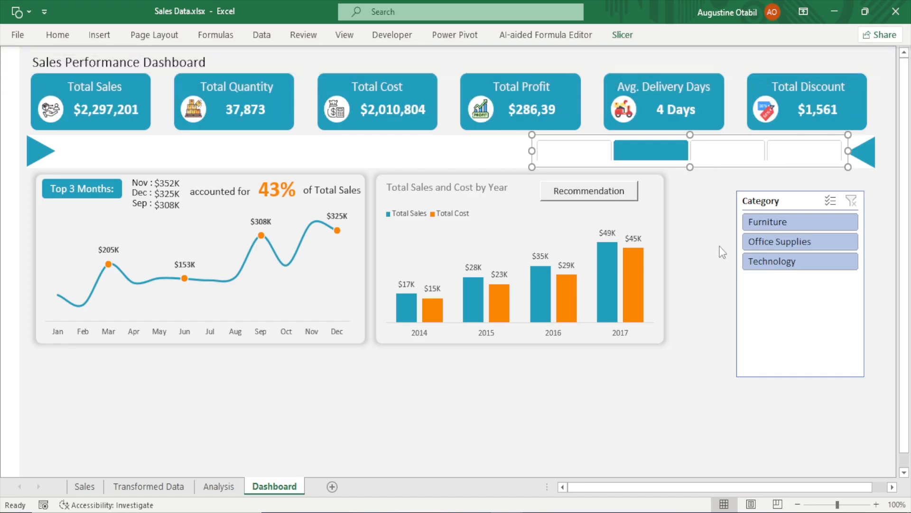
{"action": "left_click", "coordinate": [703, 201]}
{"action": "left_click", "coordinate": [694, 164]}
{"action": "left_click", "coordinate": [623, 34]}
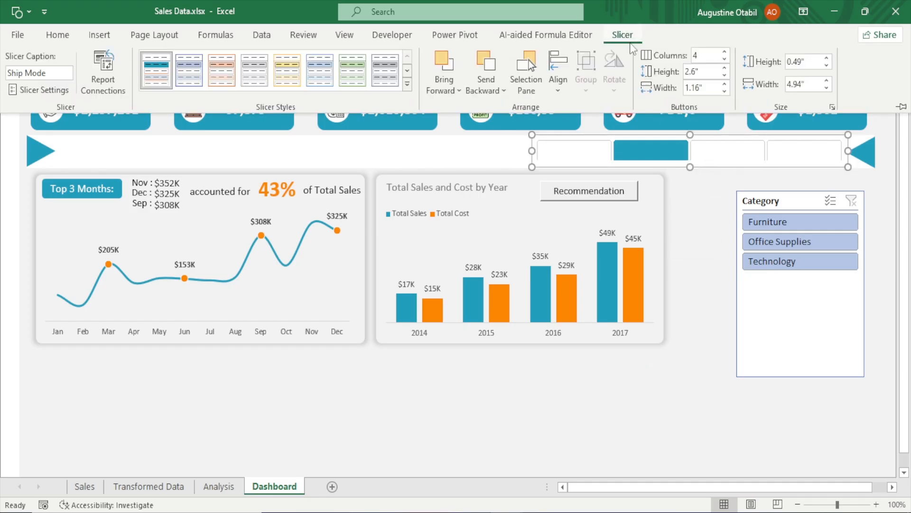
{"action": "left_click", "coordinate": [693, 72]}
{"action": "left_click", "coordinate": [696, 72]}
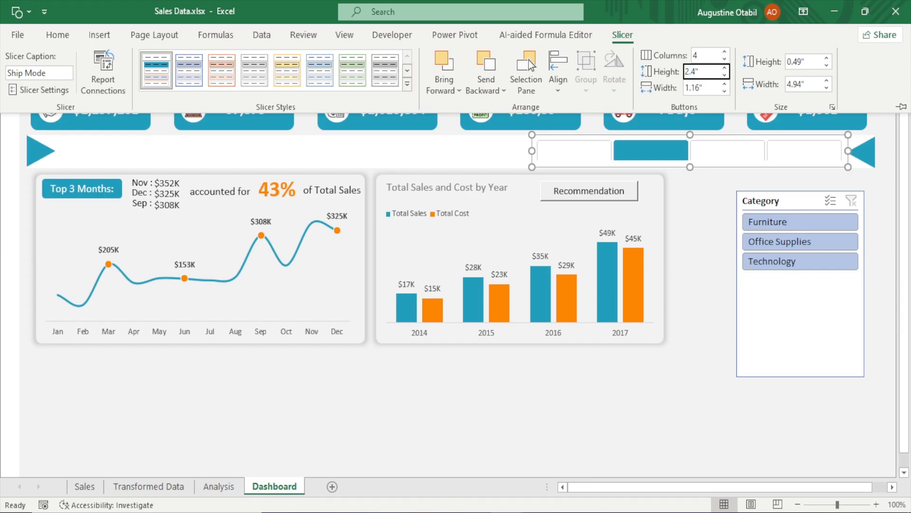
{"action": "left_click", "coordinate": [709, 87]}
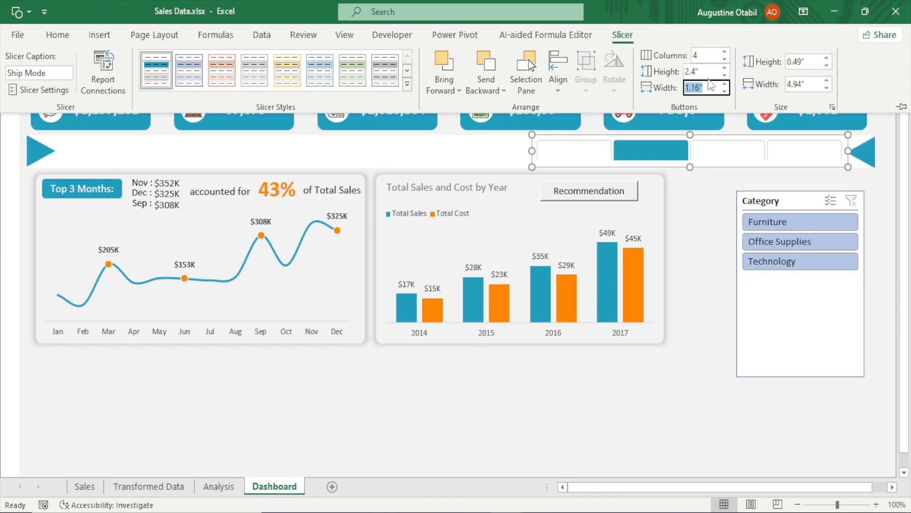
{"action": "left_click", "coordinate": [696, 71]}
{"action": "left_click", "coordinate": [696, 71]}
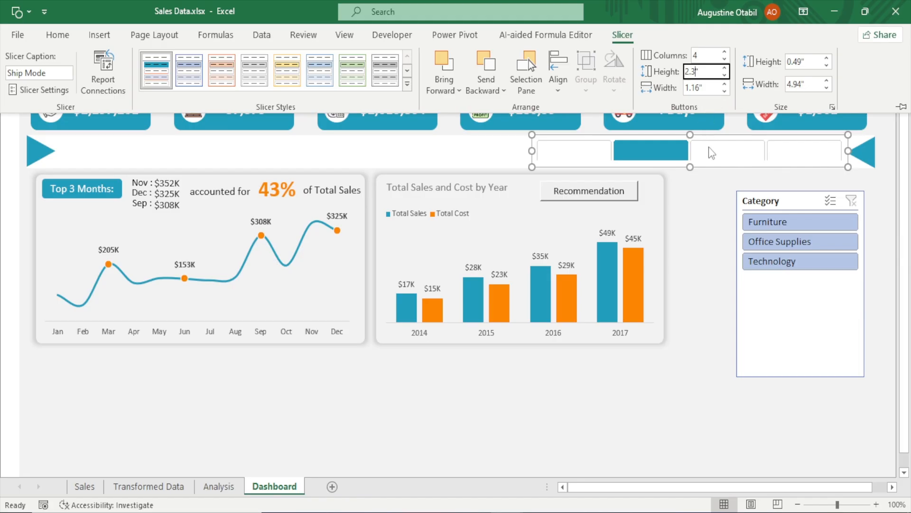
{"action": "left_click", "coordinate": [715, 86]}
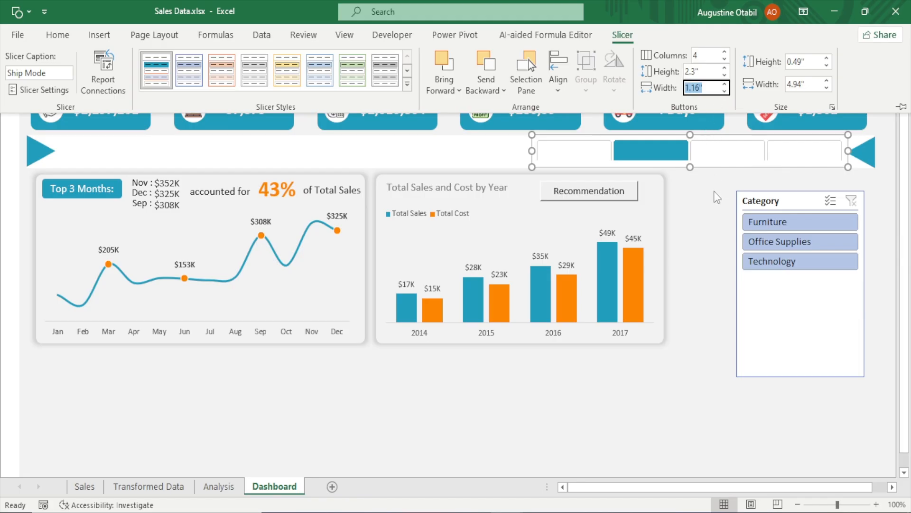
{"action": "left_click", "coordinate": [695, 72]}
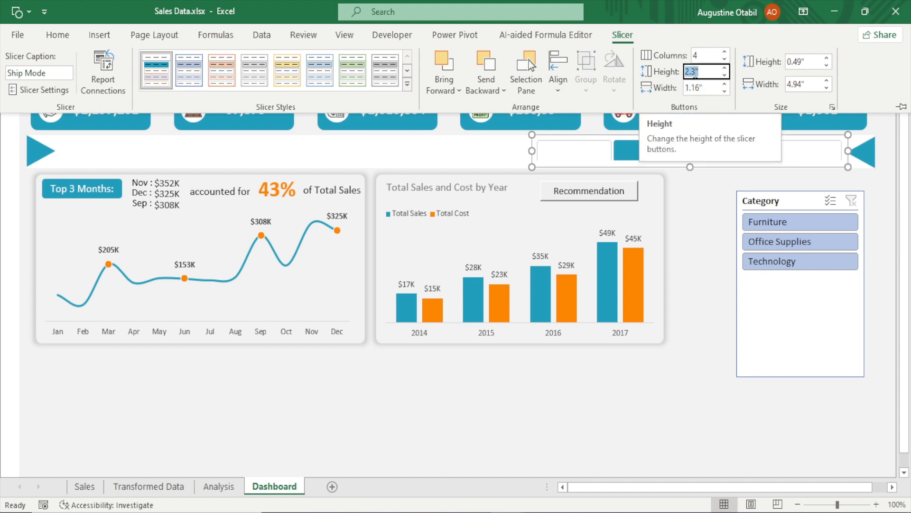
{"action": "type", "text": "2"}
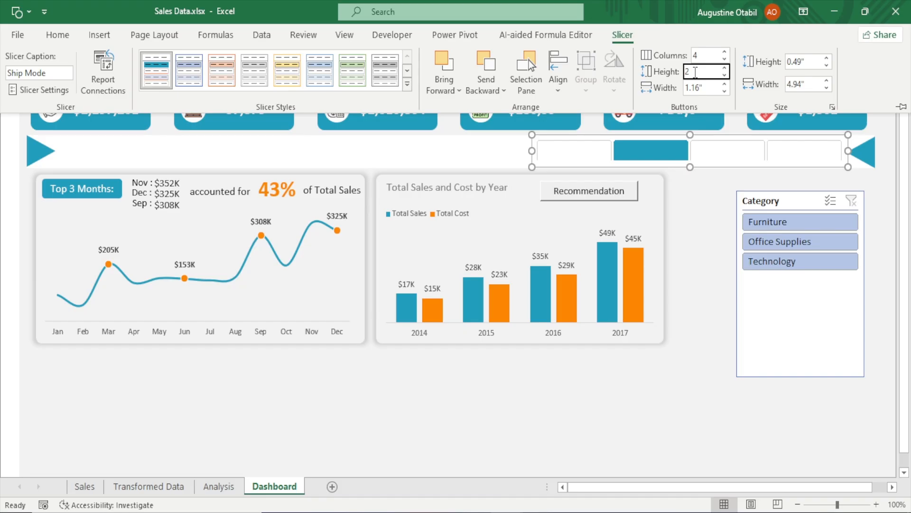
{"action": "left_click", "coordinate": [708, 87]}
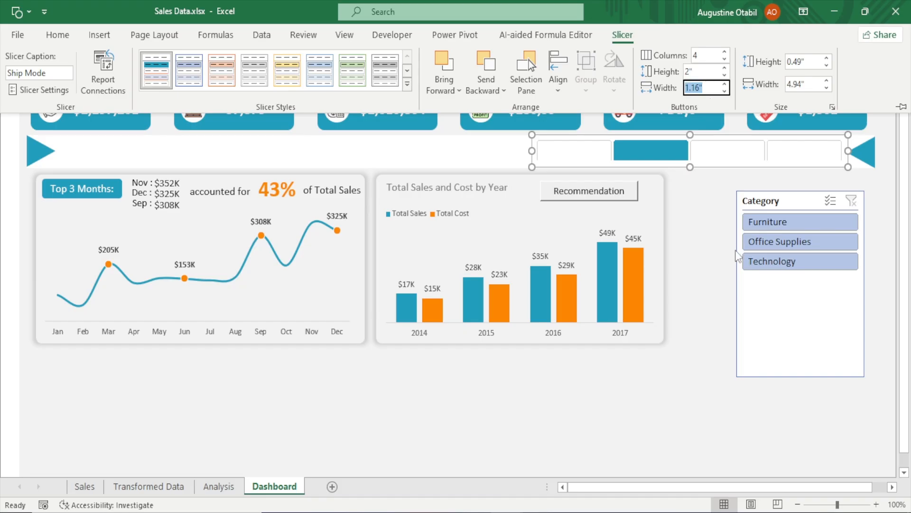
{"action": "left_click", "coordinate": [718, 257]}
{"action": "left_click", "coordinate": [691, 203]}
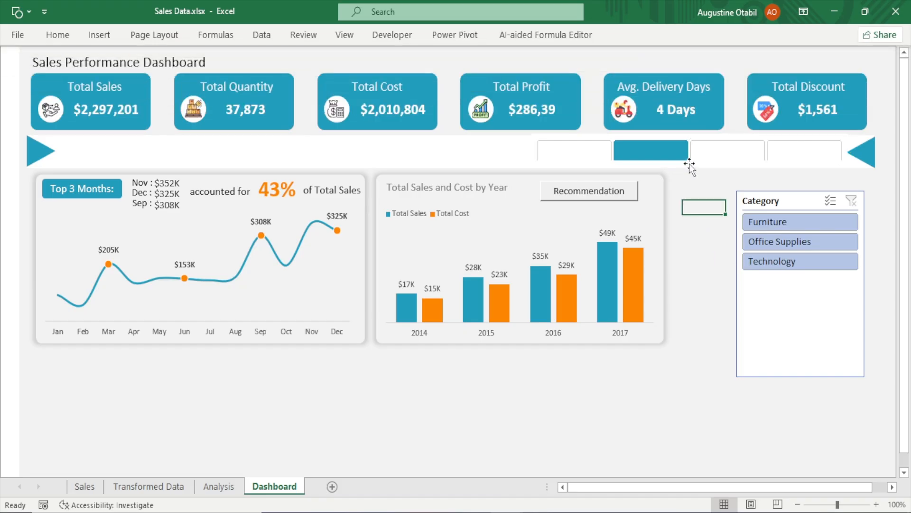
Stretch the Ship Mode slicer taller to about 1.24 inches and set its button height to 0.4 inches
{"action": "left_click", "coordinate": [689, 164]}
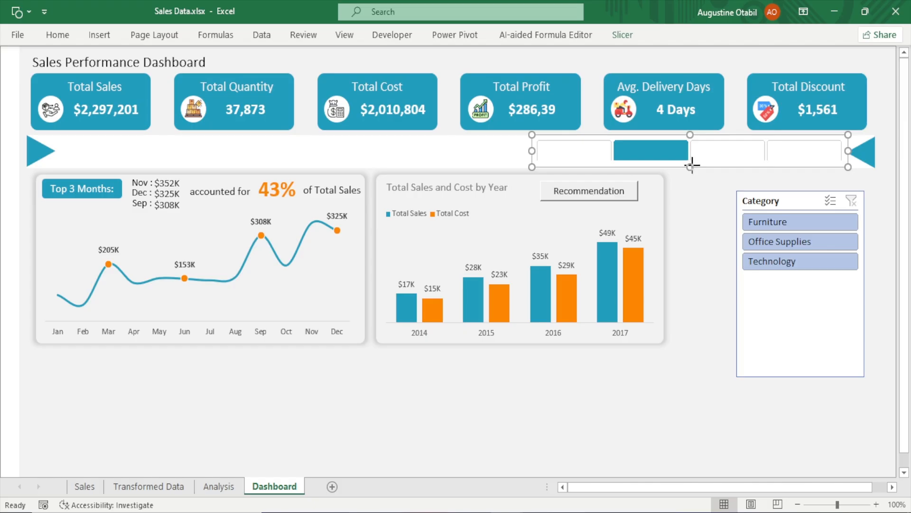
{"action": "left_click_drag", "start_coordinate": [690, 166], "coordinate": [690, 218]}
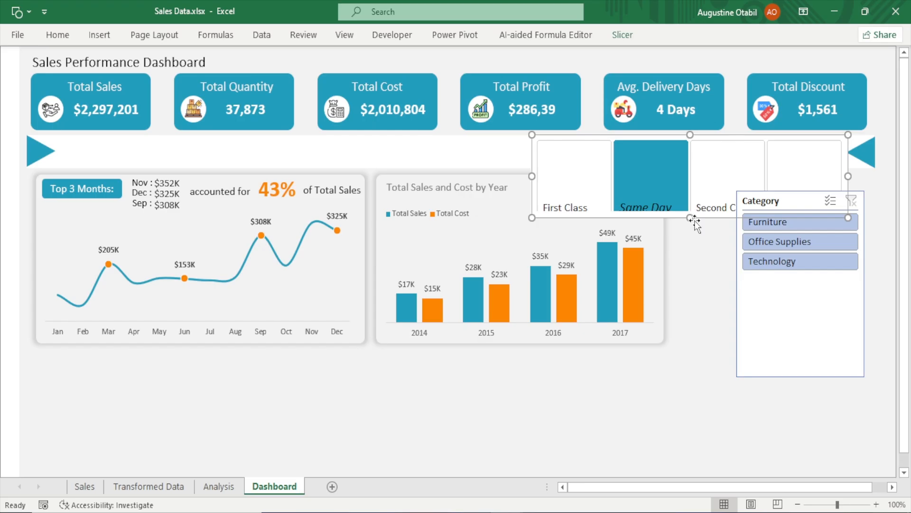
{"action": "left_click", "coordinate": [621, 39]}
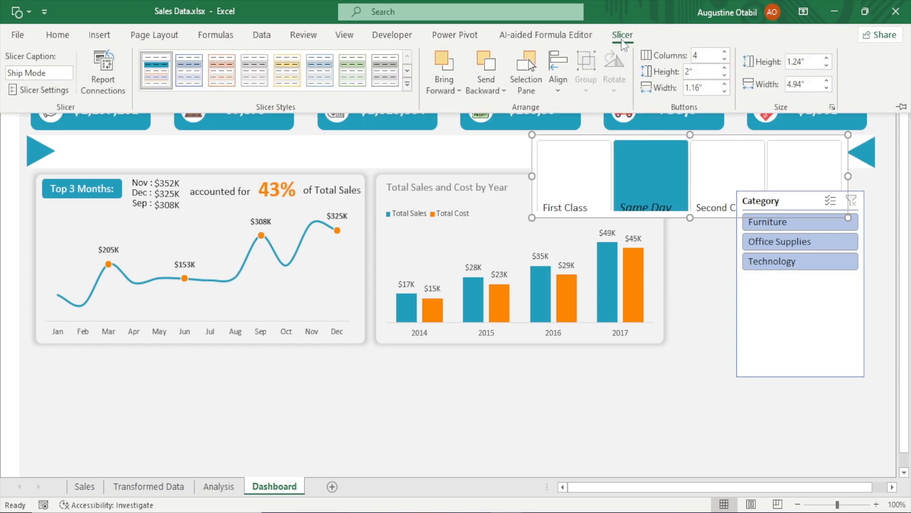
{"action": "left_click", "coordinate": [690, 74]}
{"action": "key", "text": "Return"}
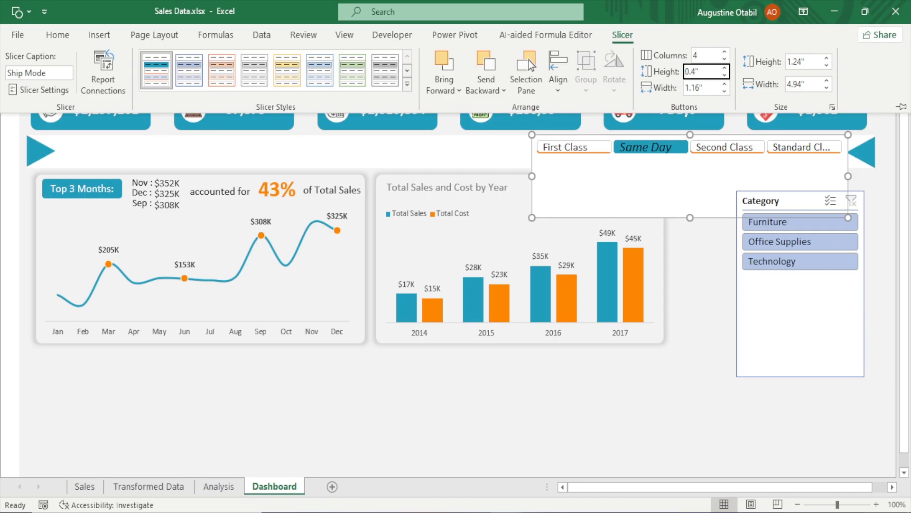
Set the Ship Mode button height to 0.3 inches and shrink the slicer's height to fit the button row
{"action": "key", "text": "Return"}
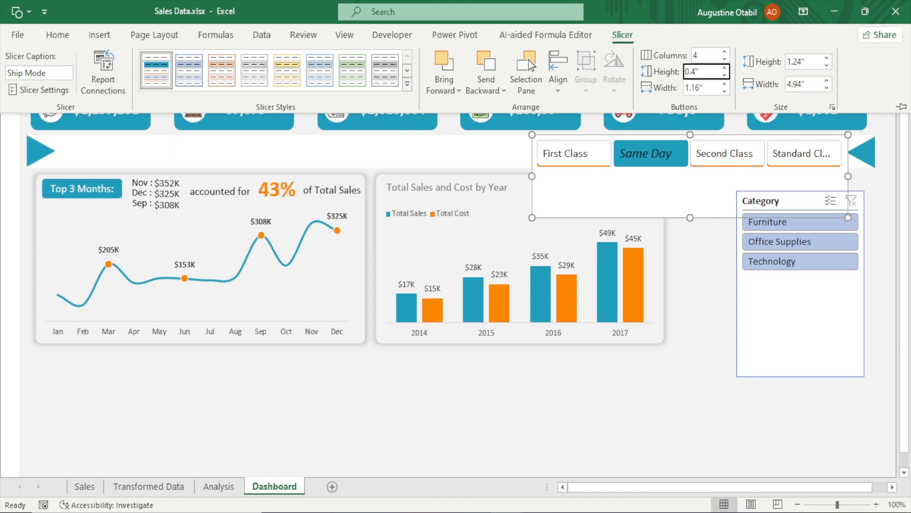
{"action": "key", "text": "Return"}
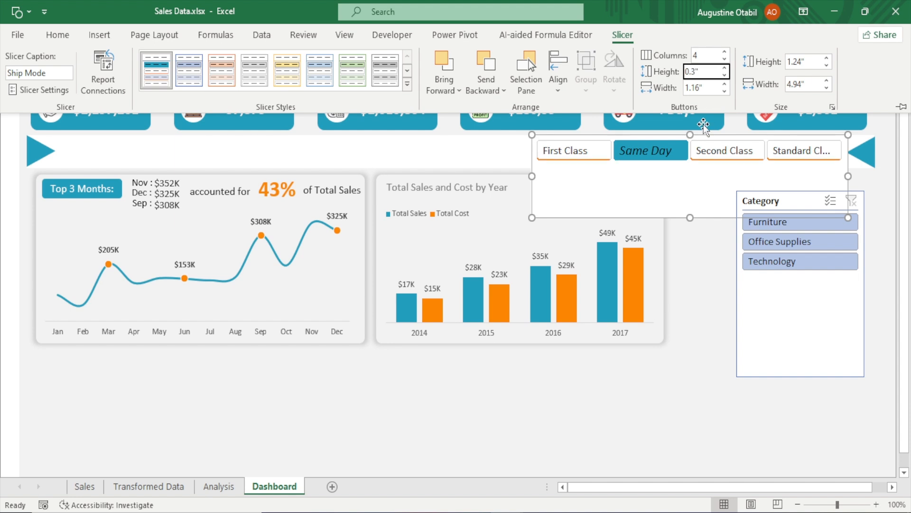
{"action": "left_click", "coordinate": [691, 218]}
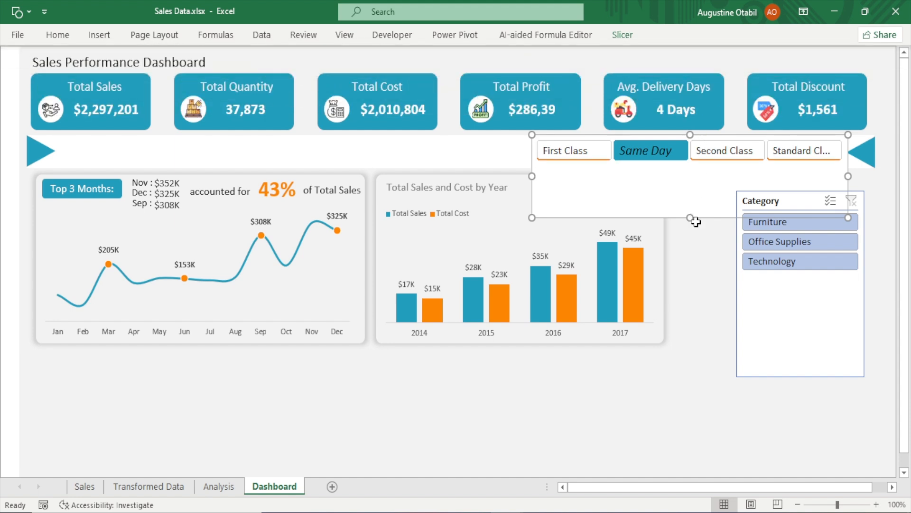
{"action": "left_click_drag", "start_coordinate": [691, 217], "coordinate": [692, 167]}
{"action": "left_click", "coordinate": [705, 293]}
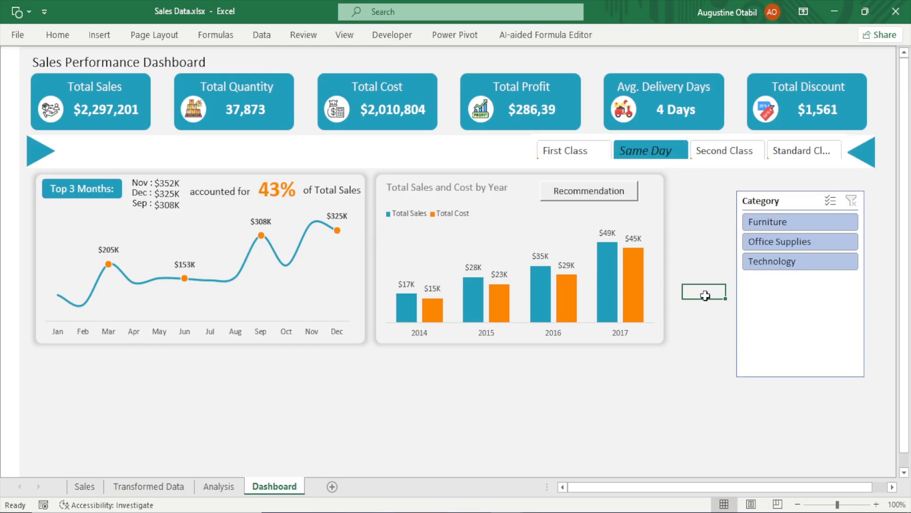
Fine-tune the Ship Mode slicer's bottom edge slightly
{"action": "left_click", "coordinate": [698, 162]}
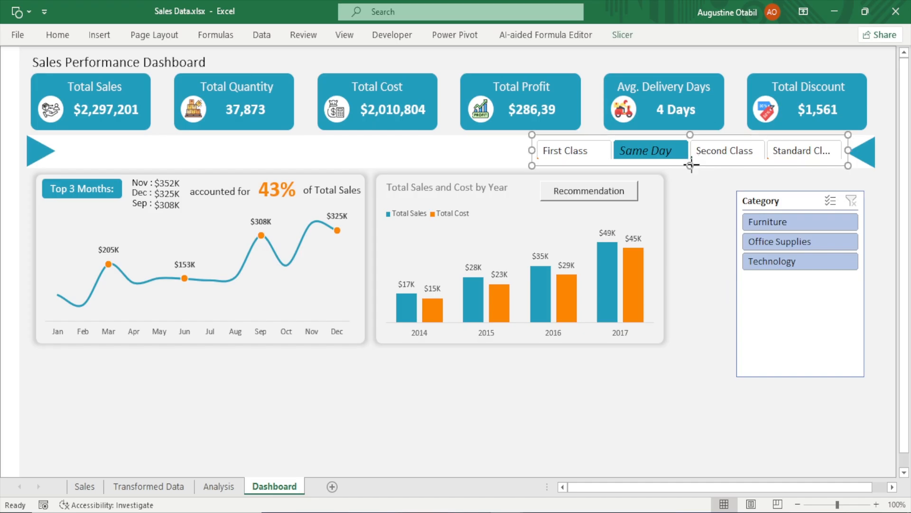
{"action": "left_click_drag", "start_coordinate": [690, 165], "coordinate": [690, 167]}
{"action": "left_click", "coordinate": [710, 233]}
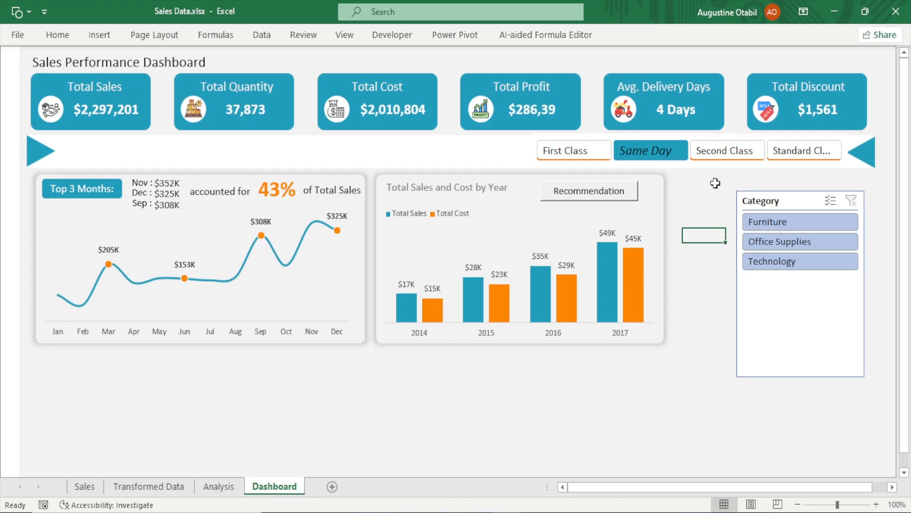
Test the Ship Mode slicer by filtering Second Class, Same Day and then First Class
{"action": "left_click", "coordinate": [568, 151]}
{"action": "left_click", "coordinate": [734, 157]}
{"action": "left_click", "coordinate": [650, 158]}
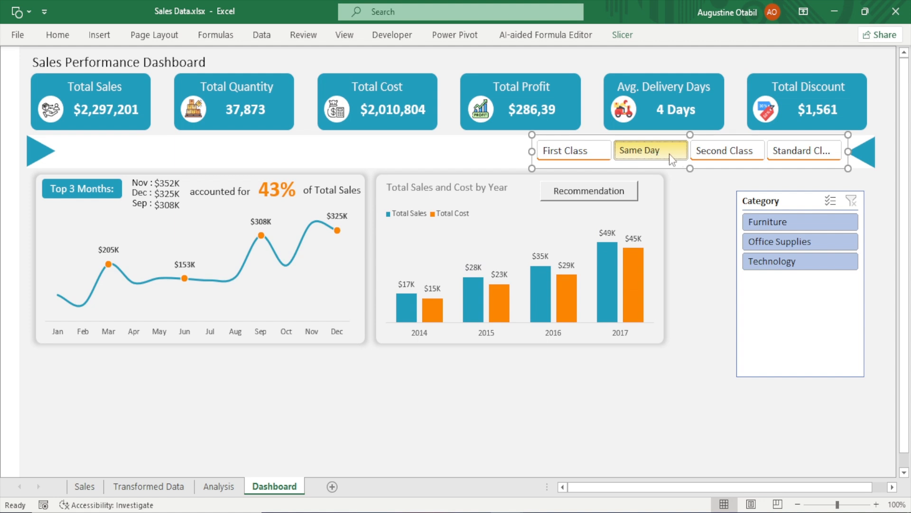
{"action": "left_click", "coordinate": [579, 155]}
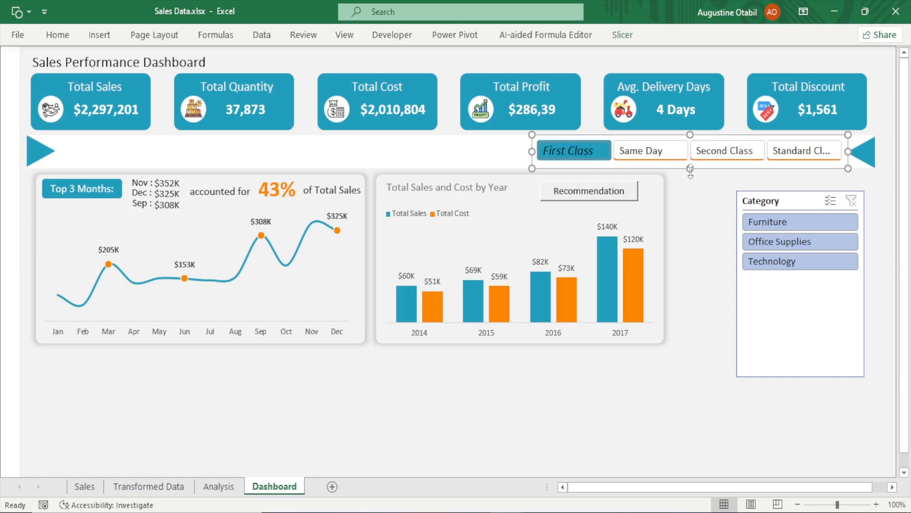
Narrow the Ship Mode slicer from its left edge and move it left within the header band
{"action": "left_click_drag", "start_coordinate": [690, 171], "coordinate": [698, 170]}
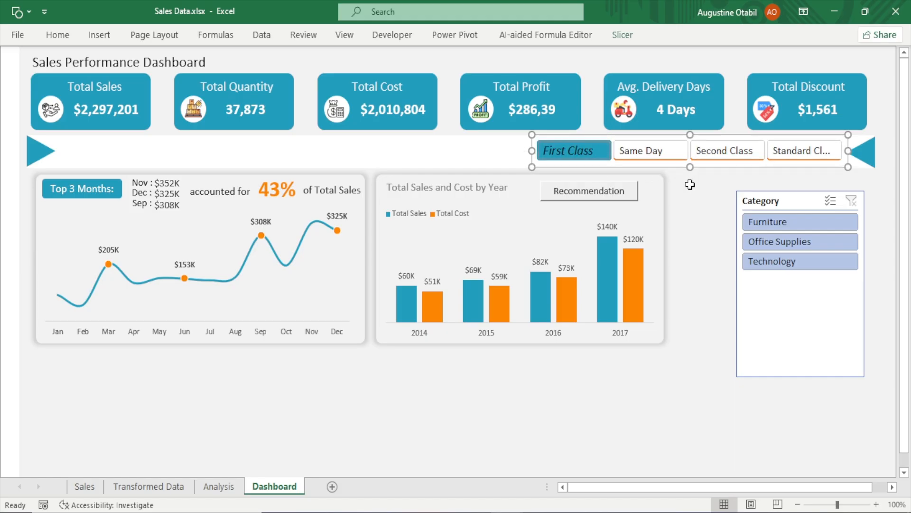
{"action": "left_click_drag", "start_coordinate": [532, 150], "coordinate": [564, 151]}
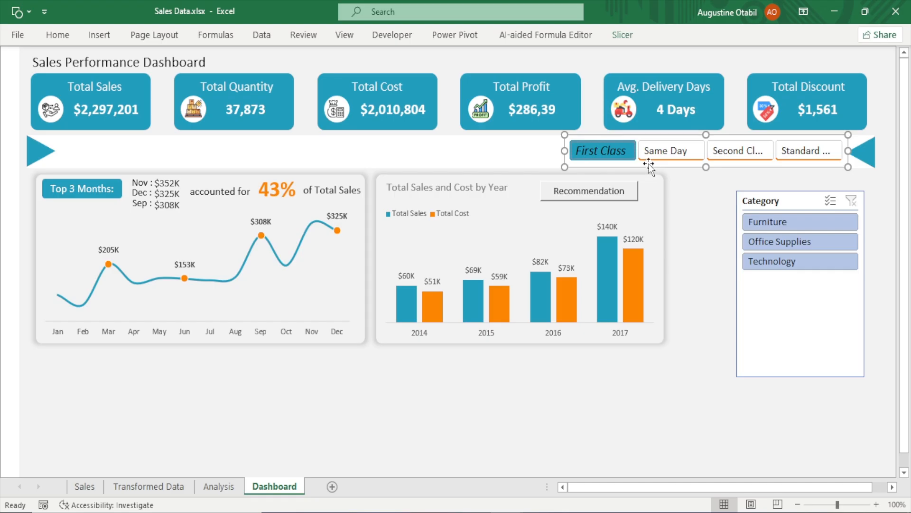
{"action": "left_click_drag", "start_coordinate": [648, 163], "coordinate": [562, 164]}
{"action": "left_click", "coordinate": [699, 237]}
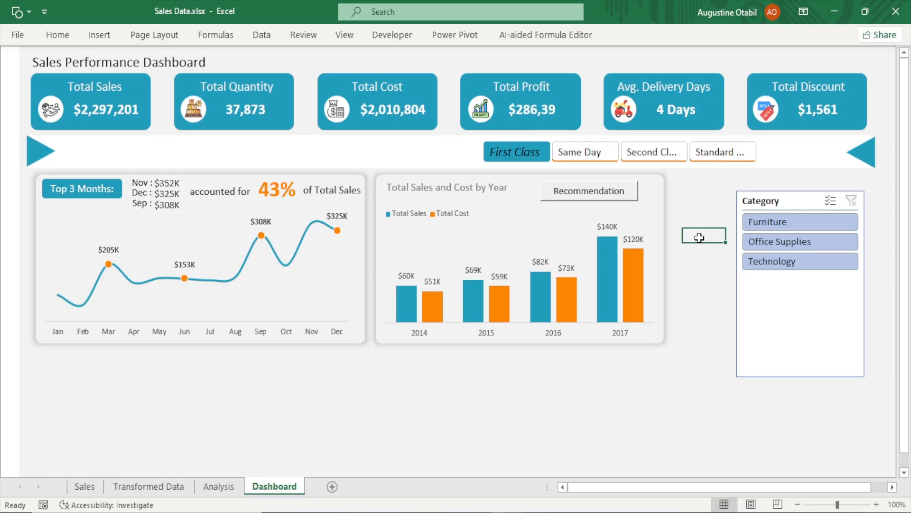
Move the Category slicer over the line chart, shorten it, and apply the My Slicer style
{"action": "left_click_drag", "start_coordinate": [759, 197], "coordinate": [228, 185]}
{"action": "left_click_drag", "start_coordinate": [298, 363], "coordinate": [299, 266]}
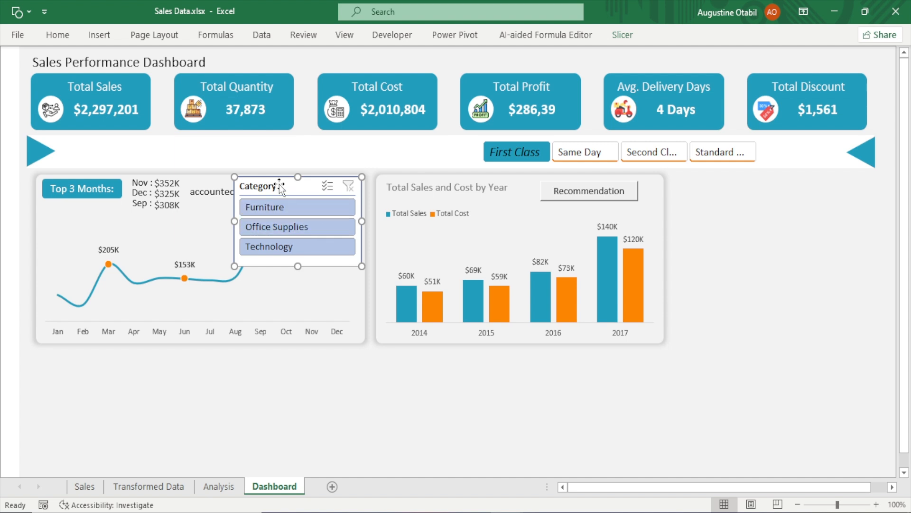
{"action": "left_click", "coordinate": [624, 36]}
{"action": "left_click", "coordinate": [154, 80]}
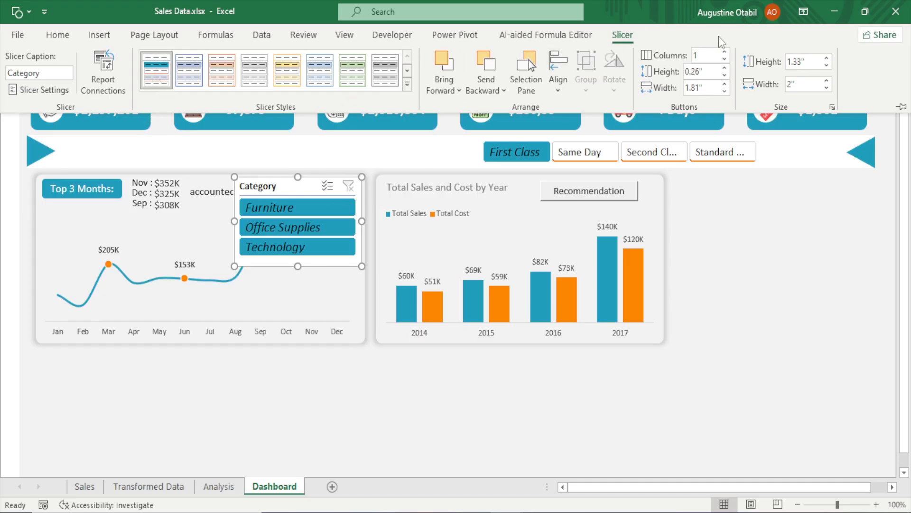
Set the Category slicer to 3 columns and resize it to about 3.91 inches wide and 0.74 inches tall
{"action": "left_click", "coordinate": [725, 52]}
{"action": "left_click", "coordinate": [725, 52]}
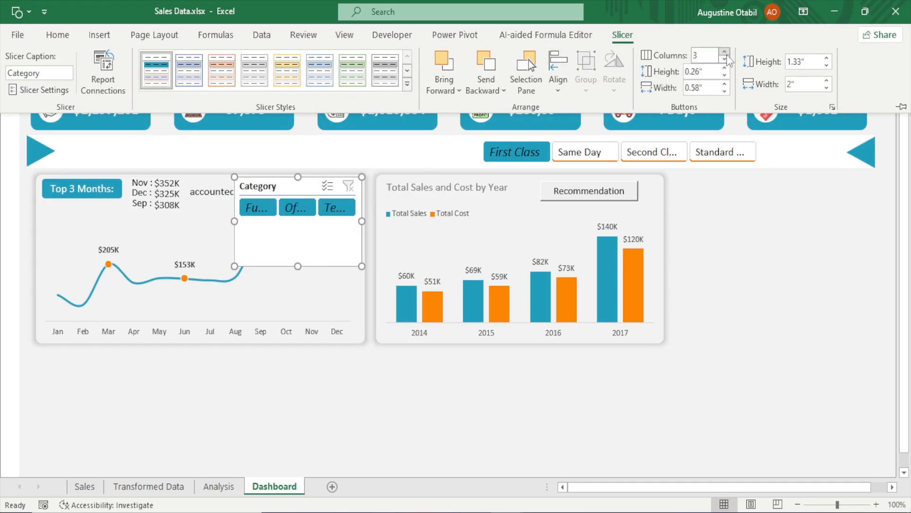
{"action": "left_click_drag", "start_coordinate": [298, 266], "coordinate": [303, 226]}
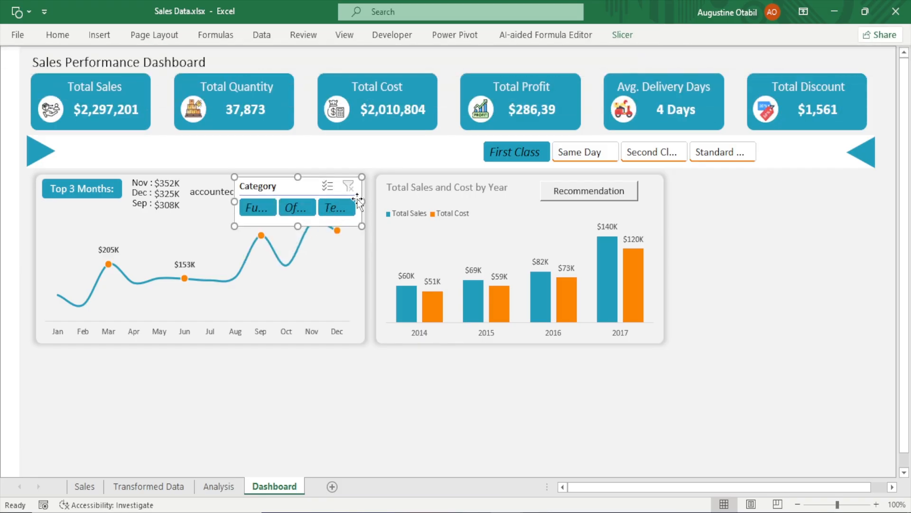
{"action": "left_click_drag", "start_coordinate": [361, 201], "coordinate": [484, 201]}
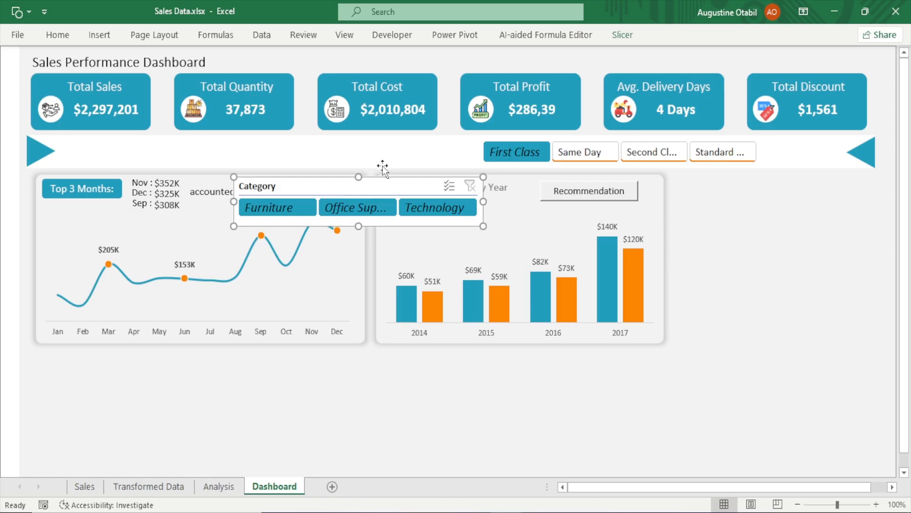
Turn off the Category slicer's header in Slicer Settings
{"action": "left_click", "coordinate": [622, 35]}
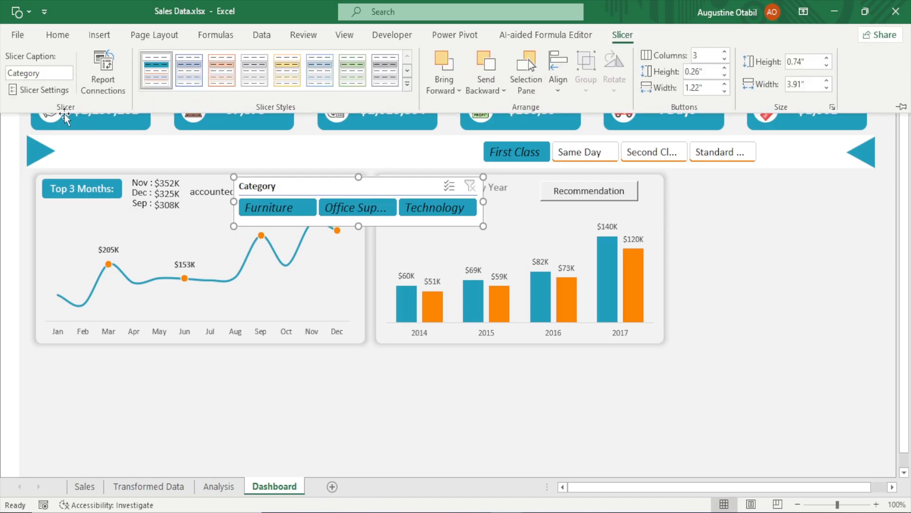
{"action": "left_click", "coordinate": [37, 90]}
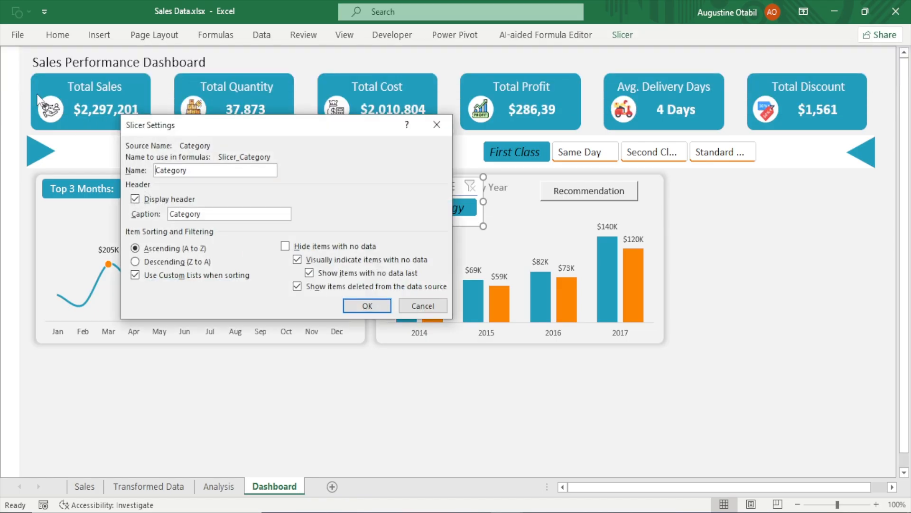
{"action": "left_click", "coordinate": [135, 199]}
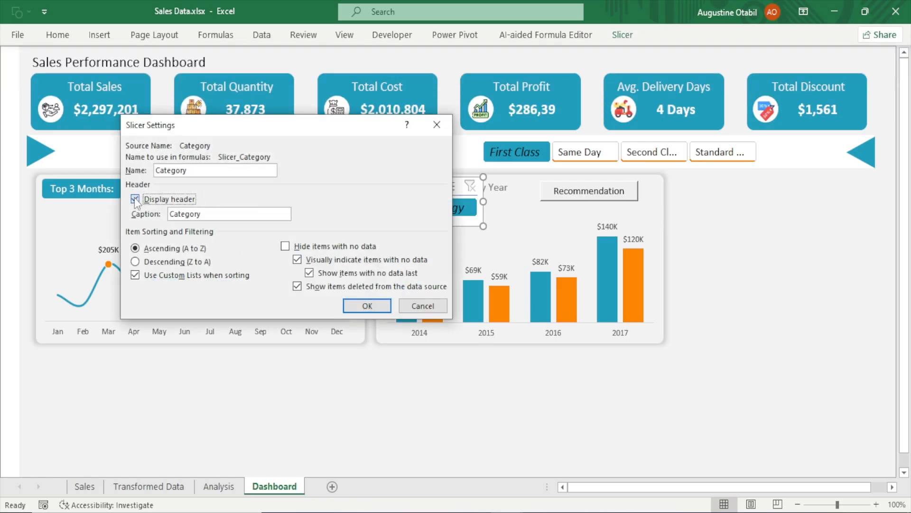
{"action": "left_click", "coordinate": [374, 308]}
Shorten and widen the Category slicer, then move it into the header band left of the Ship Mode slicer
{"action": "left_click_drag", "start_coordinate": [359, 227], "coordinate": [359, 208]}
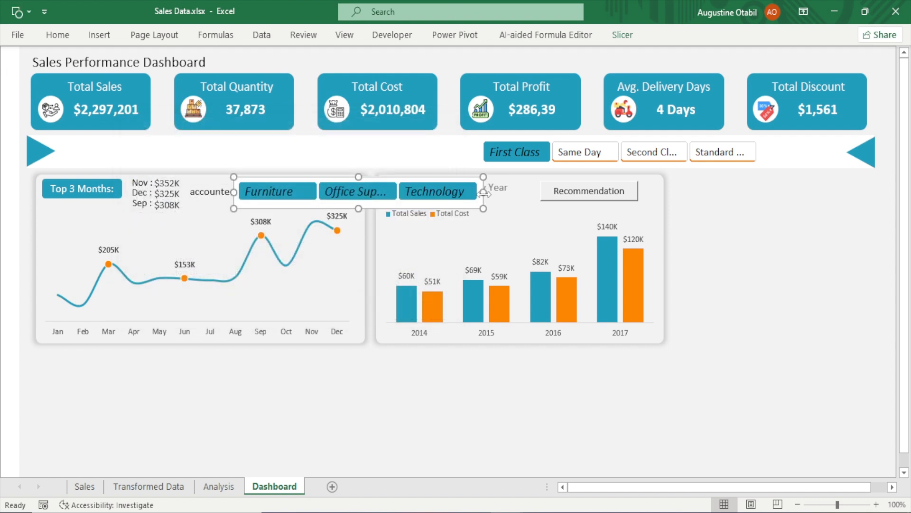
{"action": "left_click_drag", "start_coordinate": [483, 191], "coordinate": [514, 192]}
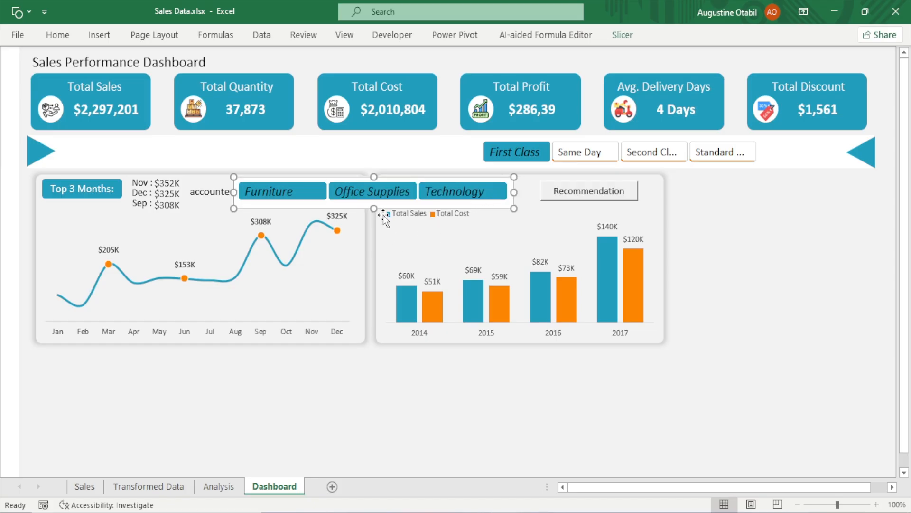
{"action": "left_click_drag", "start_coordinate": [374, 209], "coordinate": [301, 165]}
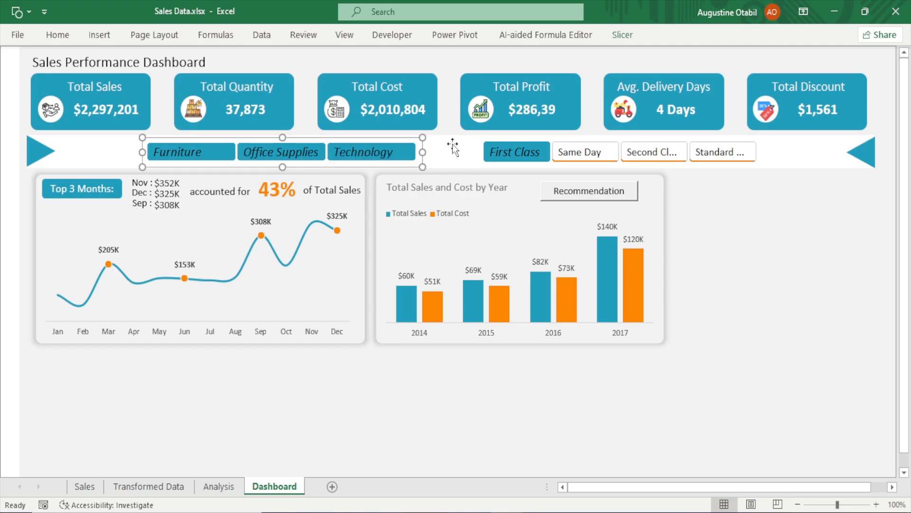
{"action": "mouse_move", "coordinate": [407, 152]}
{"action": "left_mouse_down"}
{"action": "mouse_move", "coordinate": [393, 153]}
{"action": "mouse_move", "coordinate": [406, 153]}
{"action": "left_mouse_up"}
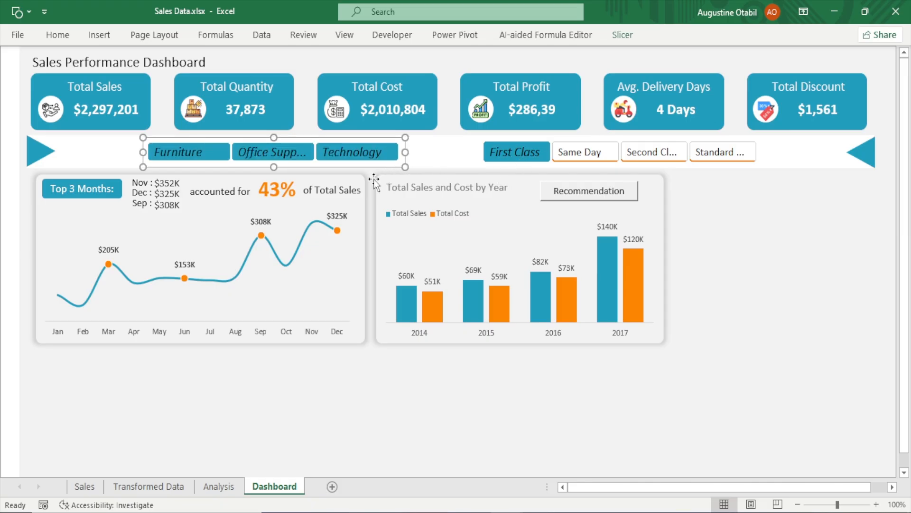
Try filtering by Technology and Office Supplies, then undo both selections
{"action": "left_click", "coordinate": [352, 152]}
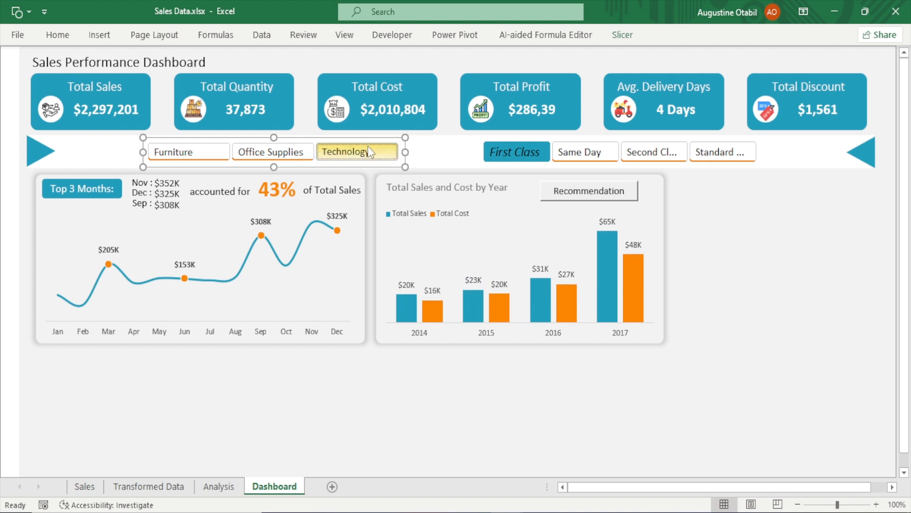
{"action": "left_click", "coordinate": [304, 153]}
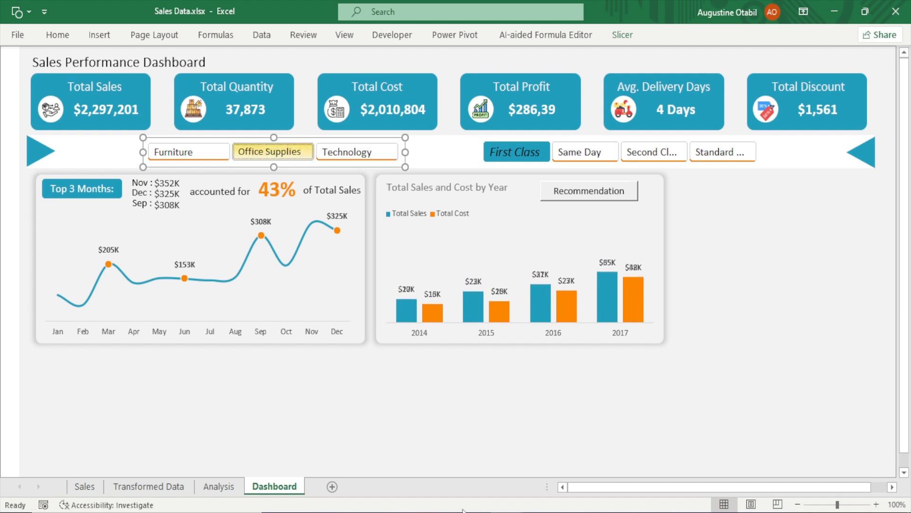
{"action": "key", "text": "ctrl+z"}
{"action": "key", "text": "ctrl+z"}
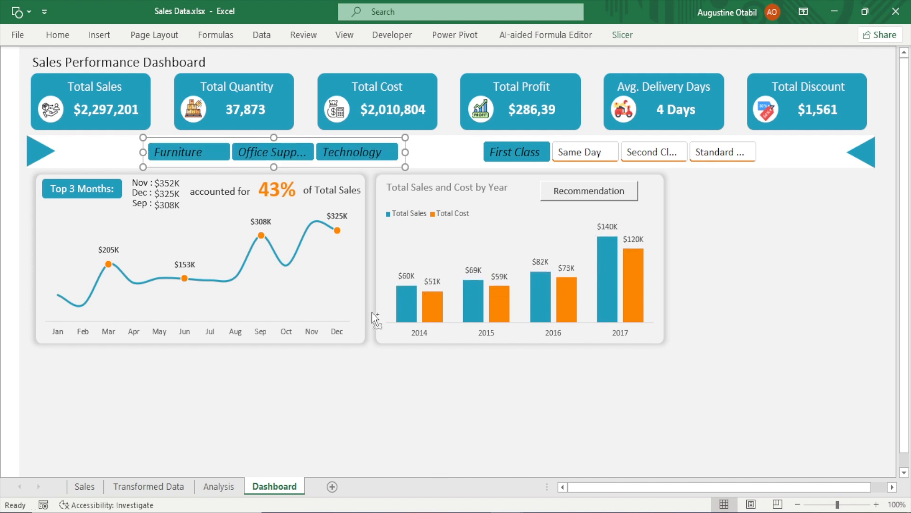
Add Same Day to the Ship Mode selection, then undo to clear the ship mode filter
{"action": "left_click", "coordinate": [761, 233]}
{"action": "left_click", "coordinate": [585, 157]}
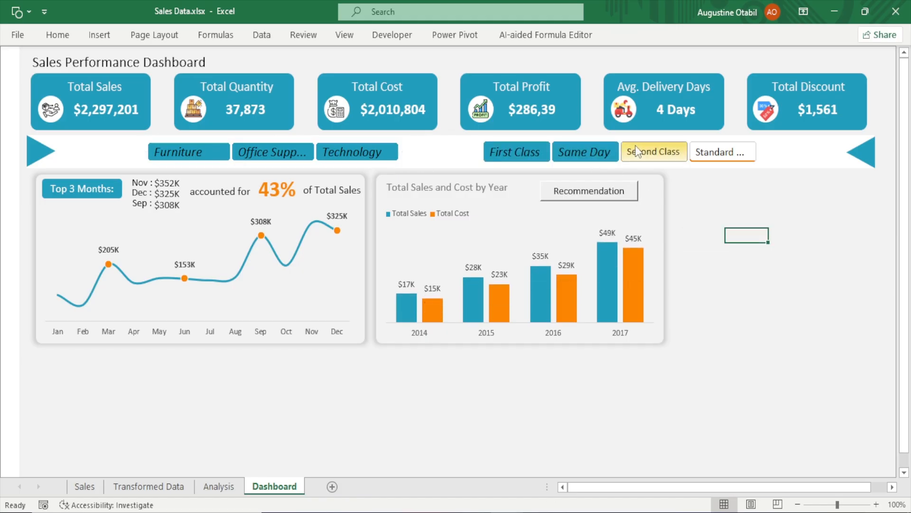
{"action": "key", "text": "ctrl+z"}
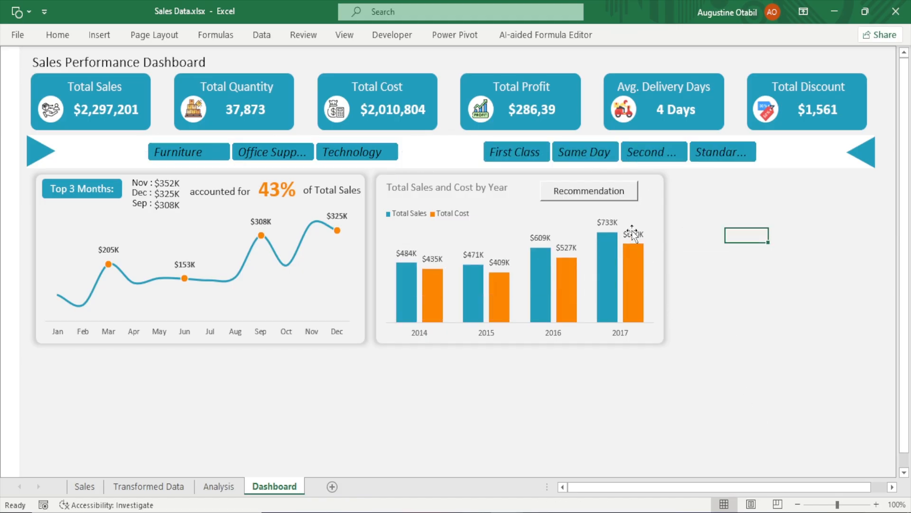
Set the Ship Mode slicer's button height to 0.25 inches
{"action": "left_click", "coordinate": [626, 164]}
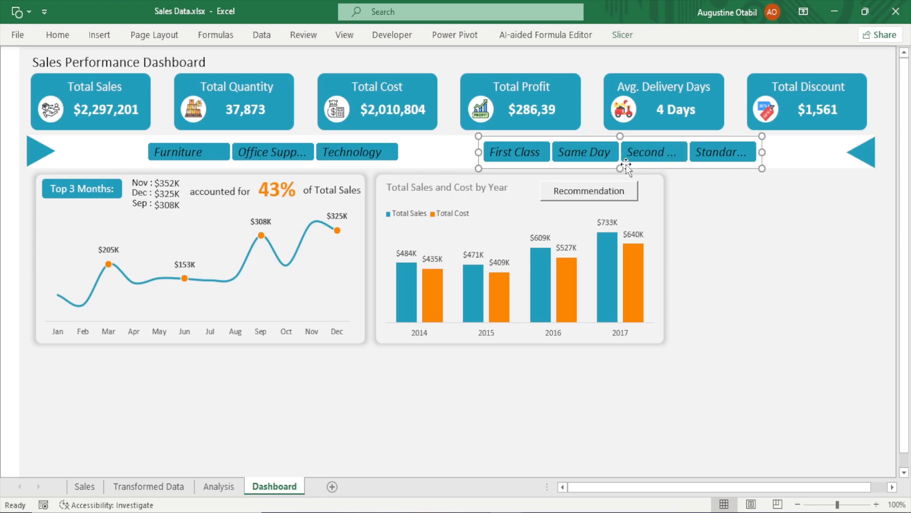
{"action": "left_click", "coordinate": [618, 38]}
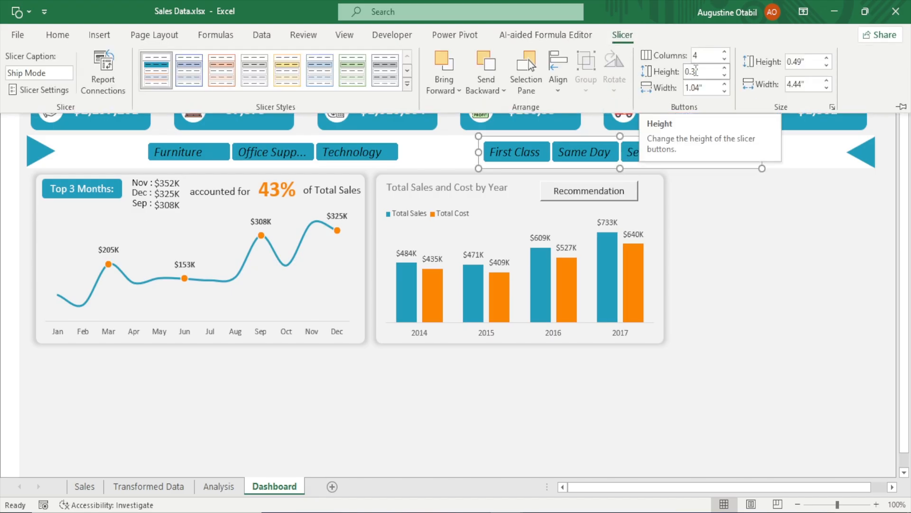
{"action": "left_click", "coordinate": [696, 71]}
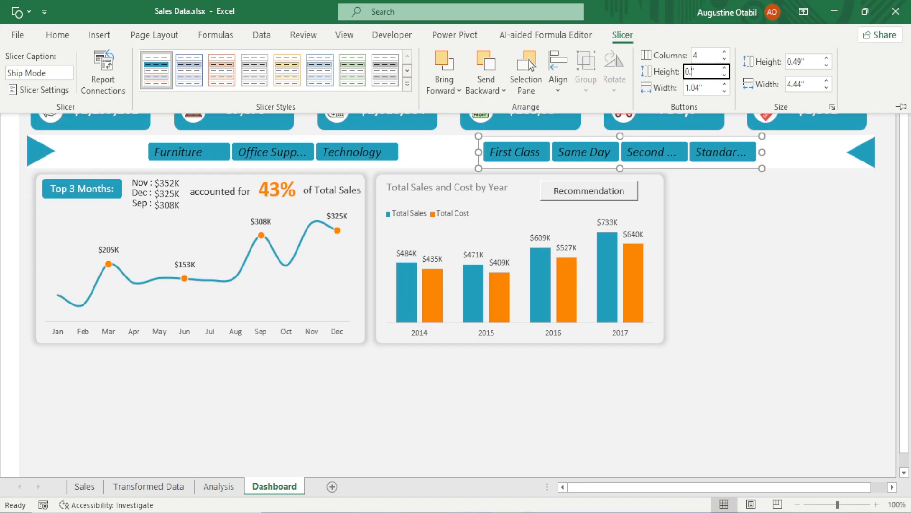
{"action": "key", "text": "Return"}
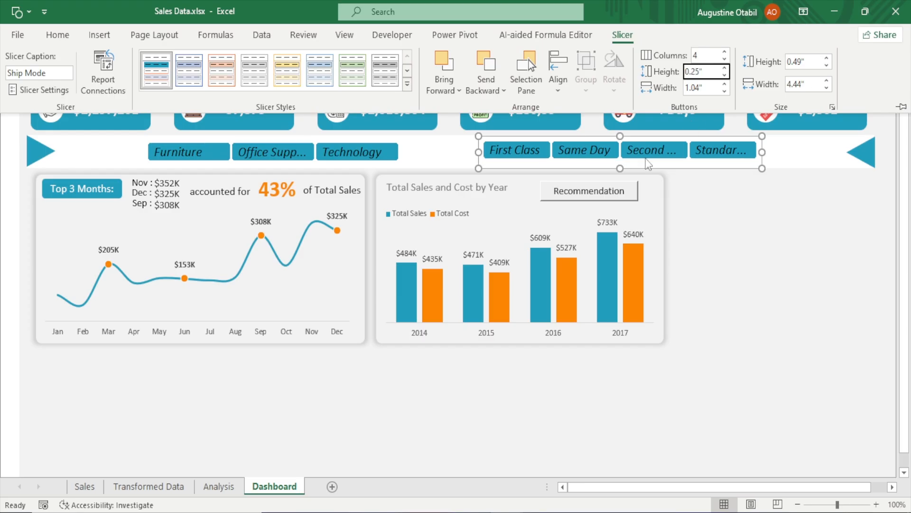
Resize the Ship Mode slicer to about 0.42 inches tall and 4.72 inches wide
{"action": "left_click", "coordinate": [620, 169]}
{"action": "left_click_drag", "start_coordinate": [620, 168], "coordinate": [624, 164]}
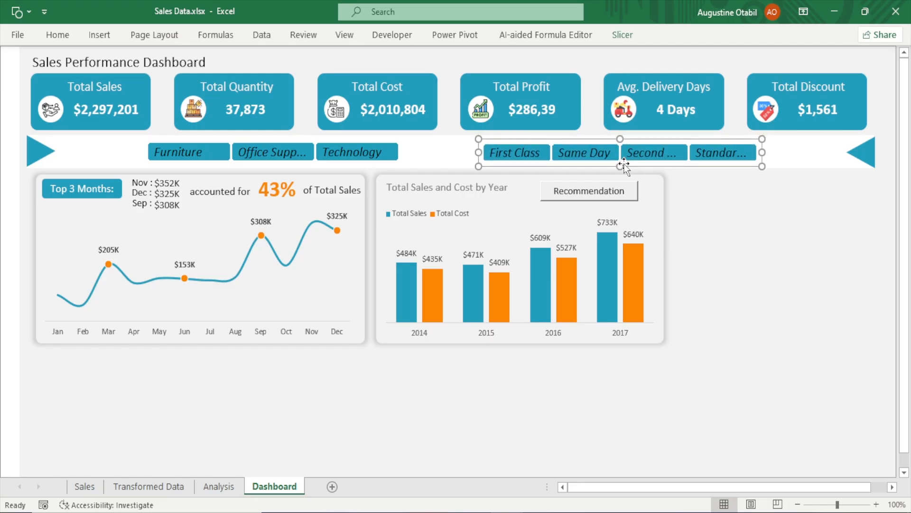
{"action": "left_click_drag", "start_coordinate": [762, 151], "coordinate": [781, 152]}
{"action": "left_click", "coordinate": [768, 247]}
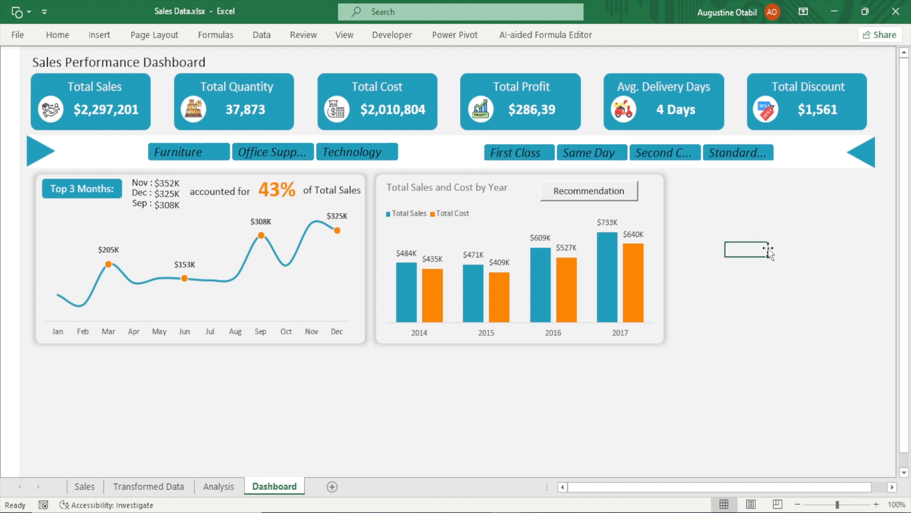
{"action": "left_click", "coordinate": [776, 152]}
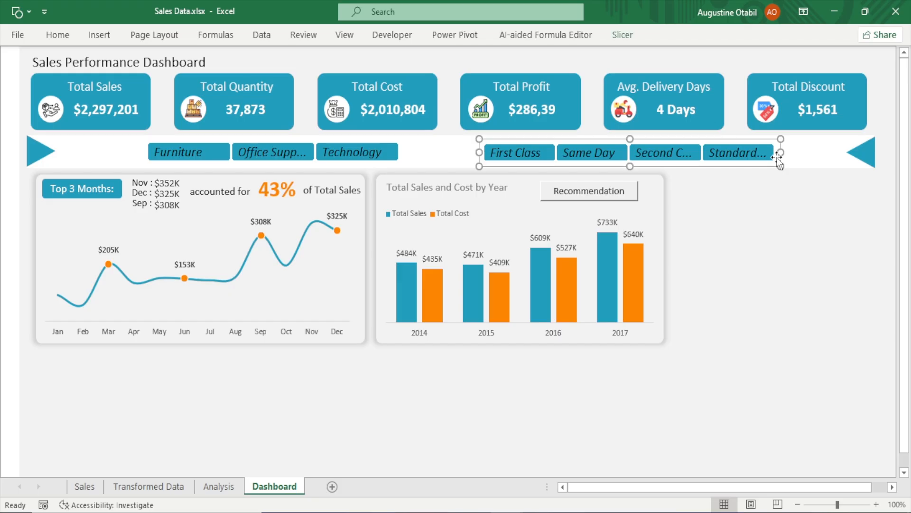
{"action": "left_click", "coordinate": [622, 34]}
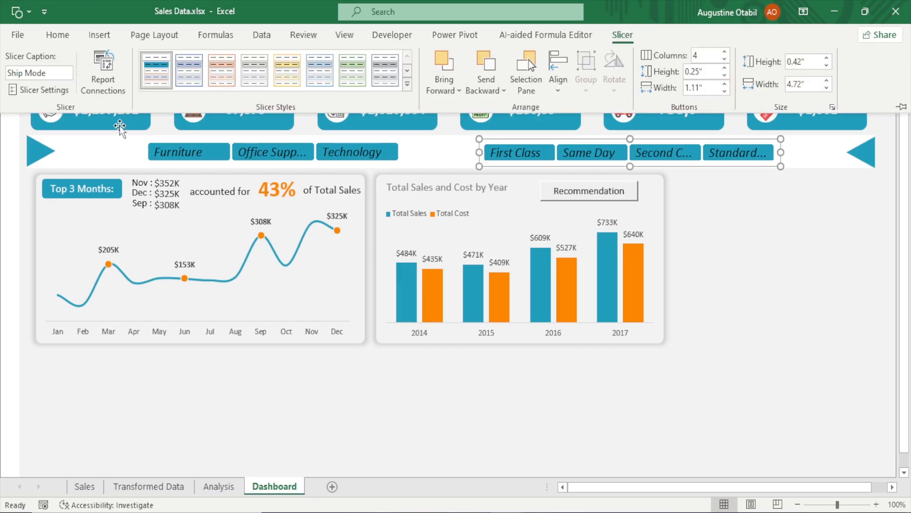
Modify the My Slicer style so the Selected Item with Data element uses a 12-point font
{"action": "right_click", "coordinate": [150, 83]}
{"action": "left_click", "coordinate": [190, 86]}
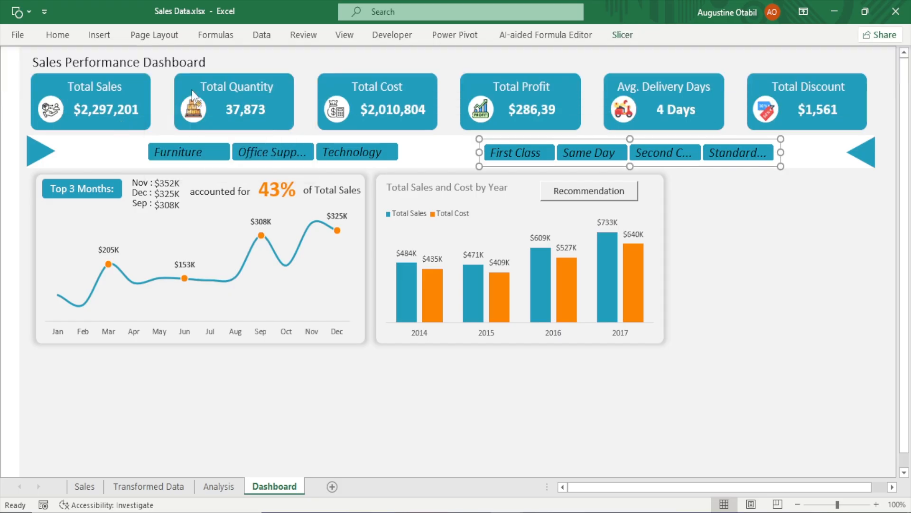
{"action": "left_click", "coordinate": [133, 147]}
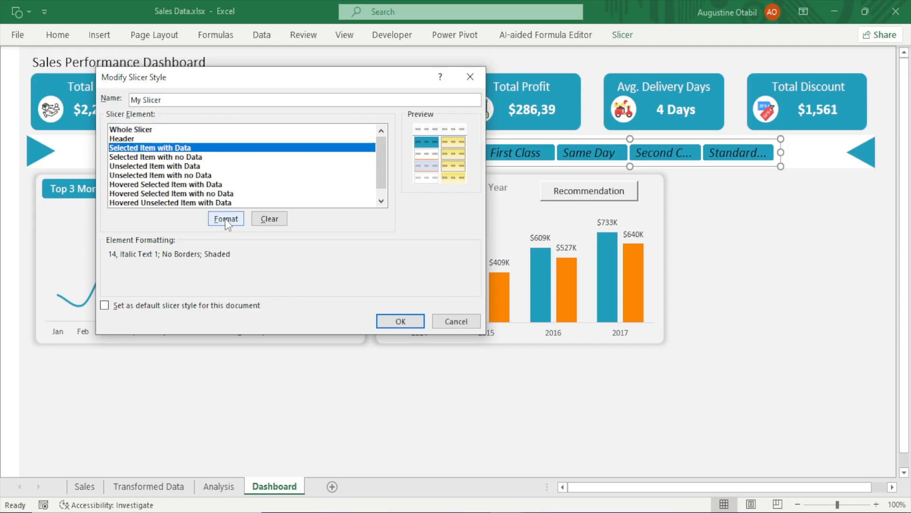
{"action": "left_click", "coordinate": [225, 218]}
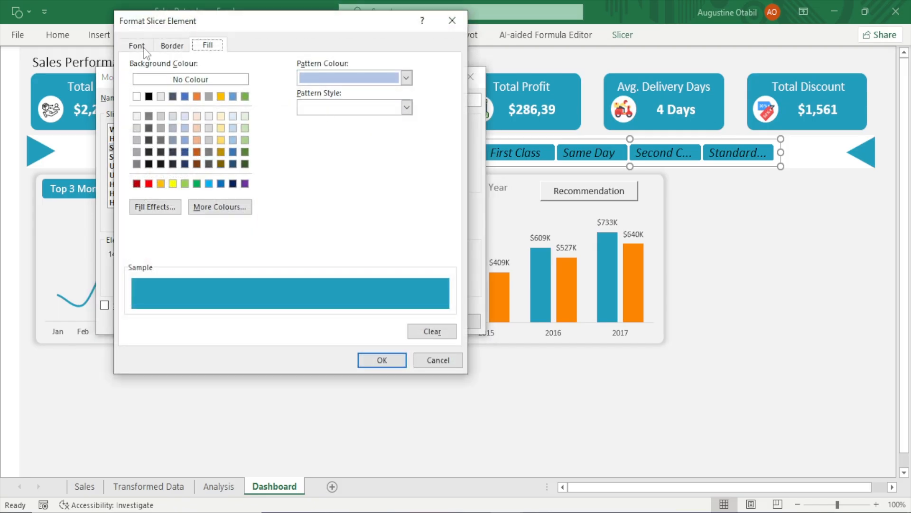
{"action": "left_click", "coordinate": [144, 48]}
{"action": "left_click", "coordinate": [404, 126]}
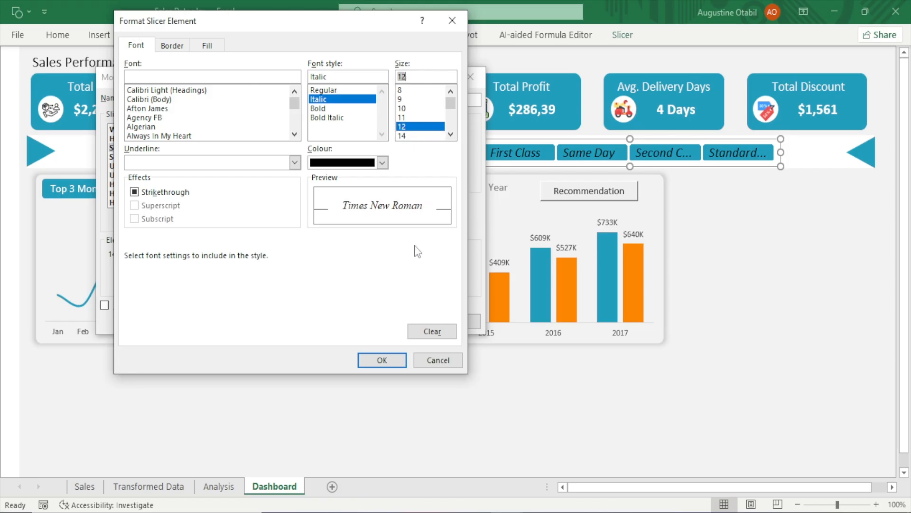
{"action": "left_click", "coordinate": [382, 361]}
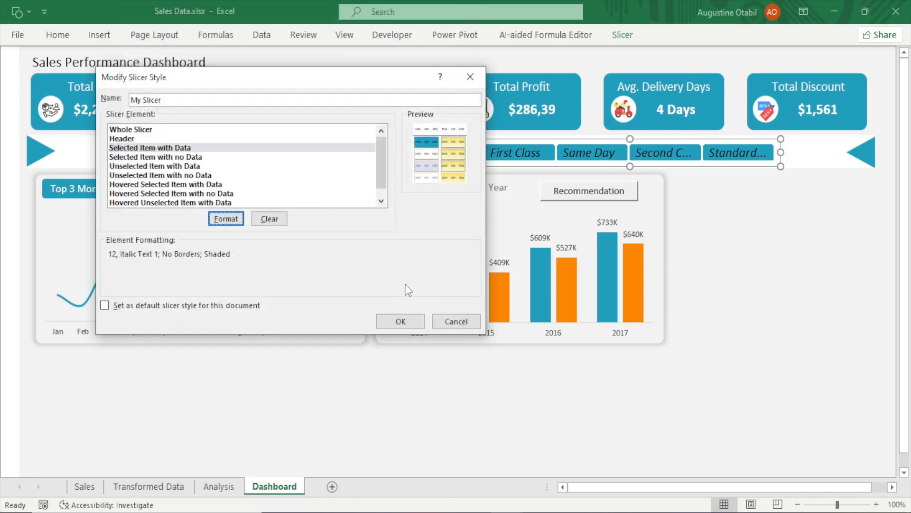
{"action": "left_click", "coordinate": [401, 322]}
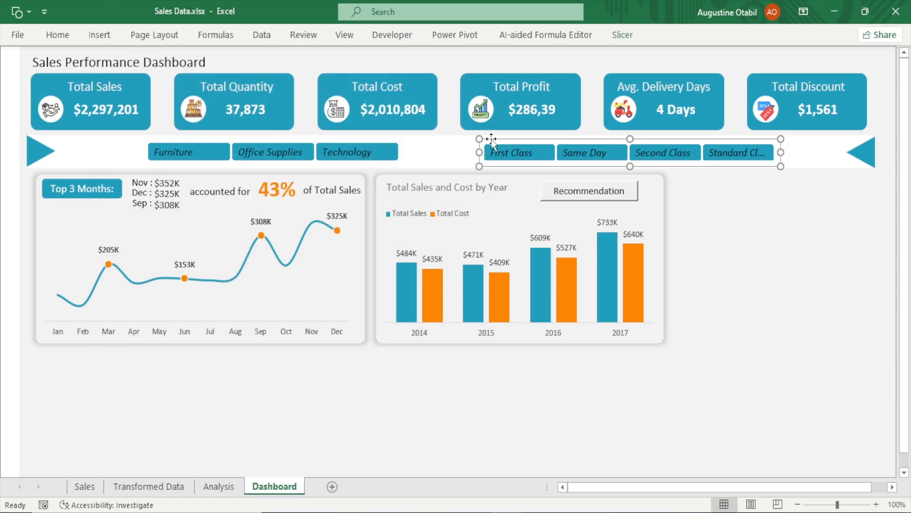
Select the Category slicer to review its button and size settings
{"action": "left_click", "coordinate": [319, 138]}
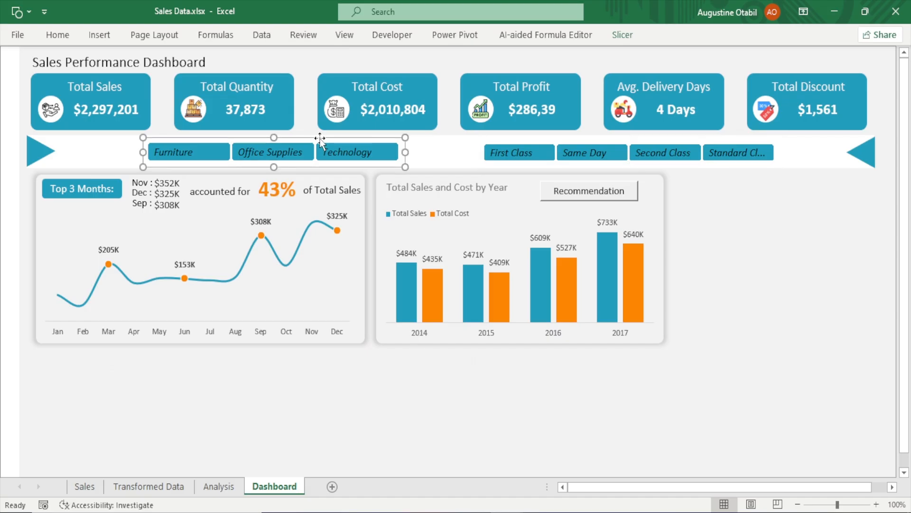
{"action": "left_click", "coordinate": [625, 41]}
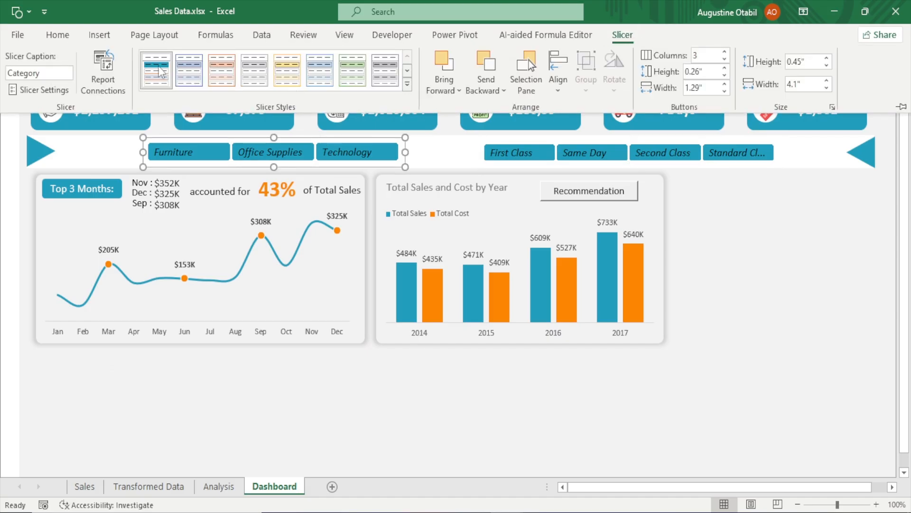
{"action": "left_click", "coordinate": [484, 392]}
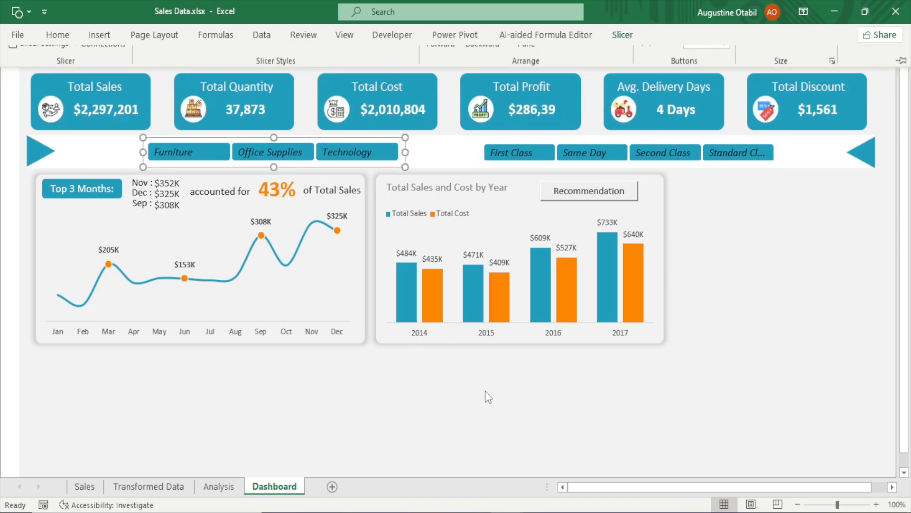
{"action": "left_click", "coordinate": [485, 390]}
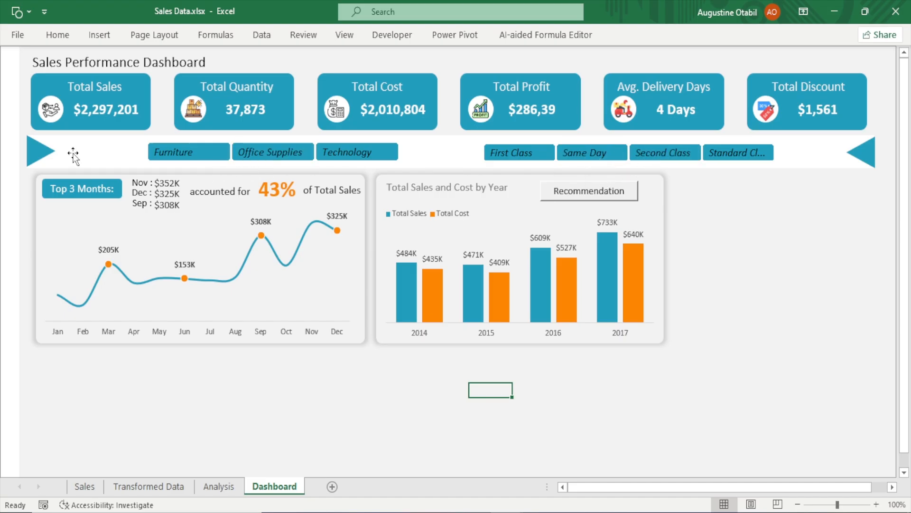
Duplicate the Total Sales title text box and give the copy a dark grey font colour
{"action": "left_click", "coordinate": [103, 87]}
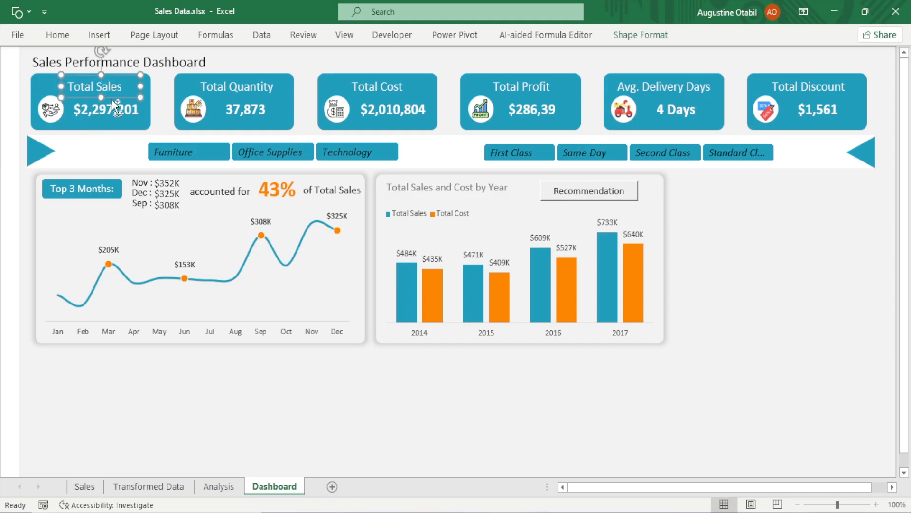
{"action": "key", "text": "ctrl+d"}
{"action": "left_click_drag", "start_coordinate": [123, 127], "coordinate": [129, 246]}
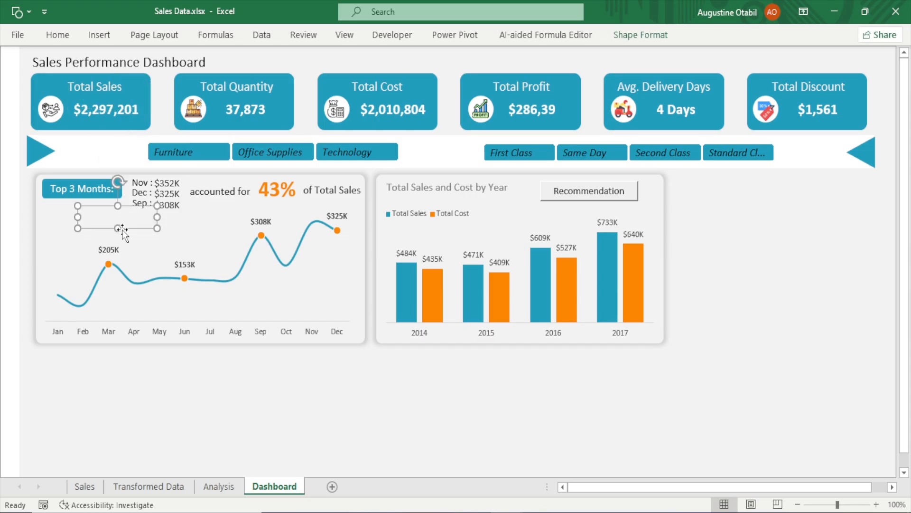
{"action": "left_click", "coordinate": [56, 36]}
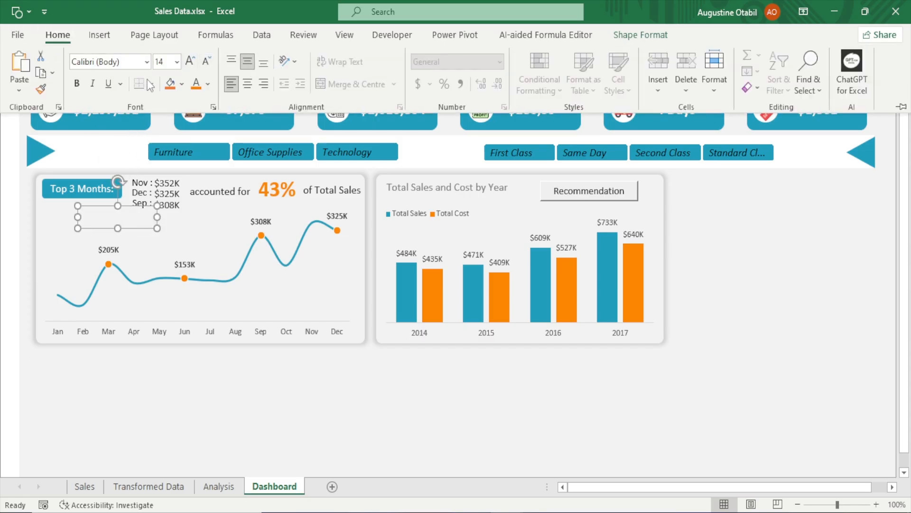
{"action": "left_click", "coordinate": [208, 84]}
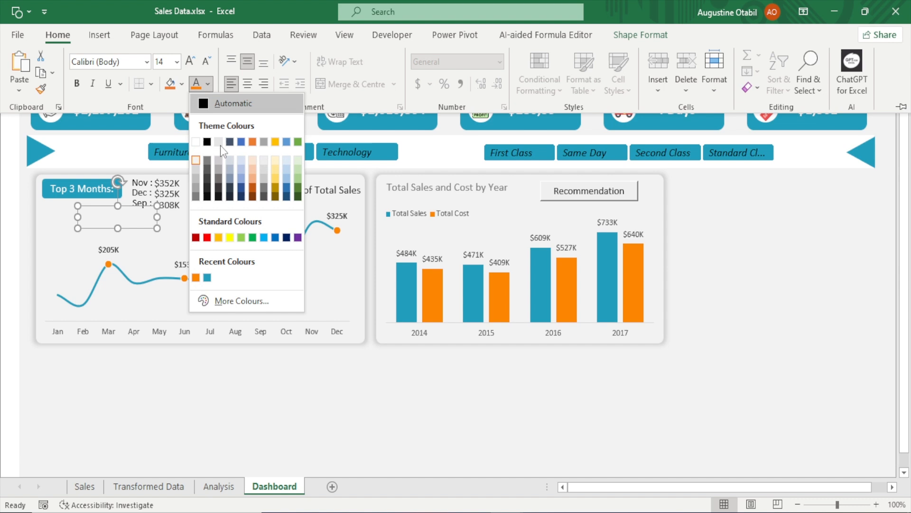
{"action": "left_click", "coordinate": [207, 195]}
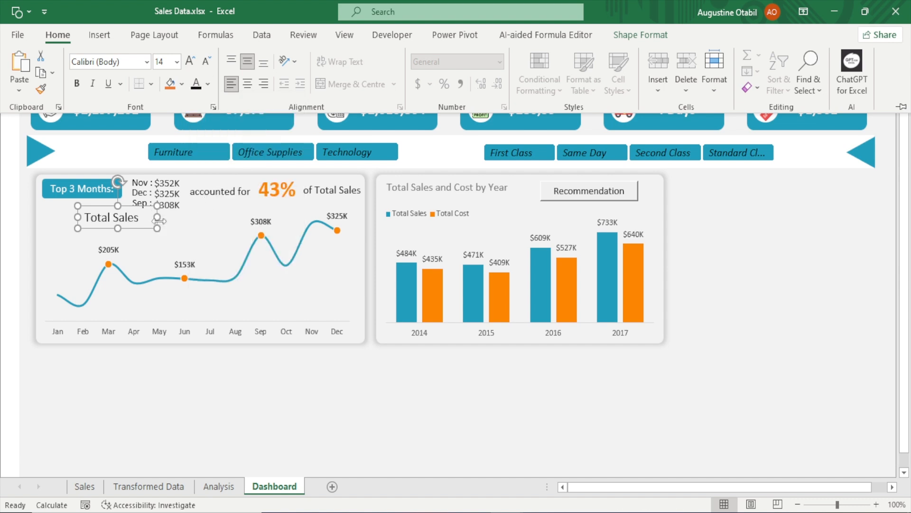
Move the copied text box into the header band beside the Category slicer and change its text to Categories Filter
{"action": "left_click", "coordinate": [158, 219]}
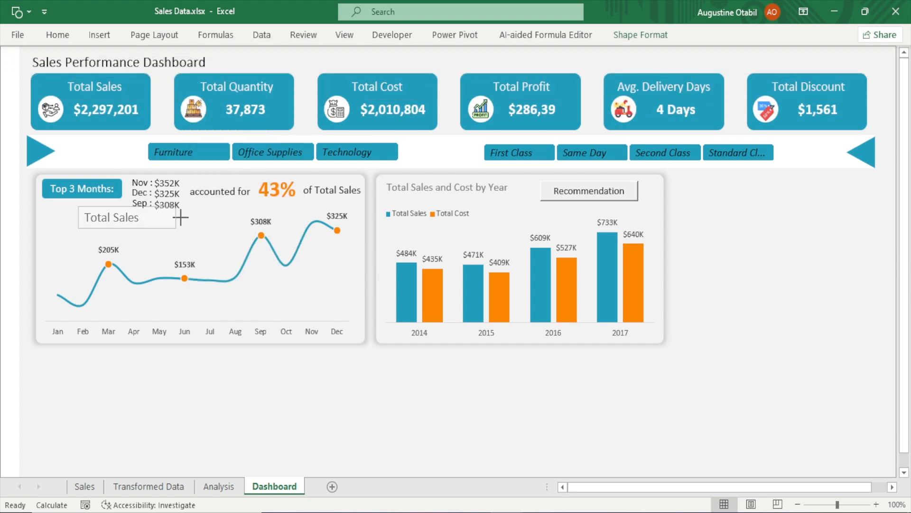
{"action": "left_click_drag", "start_coordinate": [158, 219], "coordinate": [130, 164]}
{"action": "left_click", "coordinate": [124, 154]}
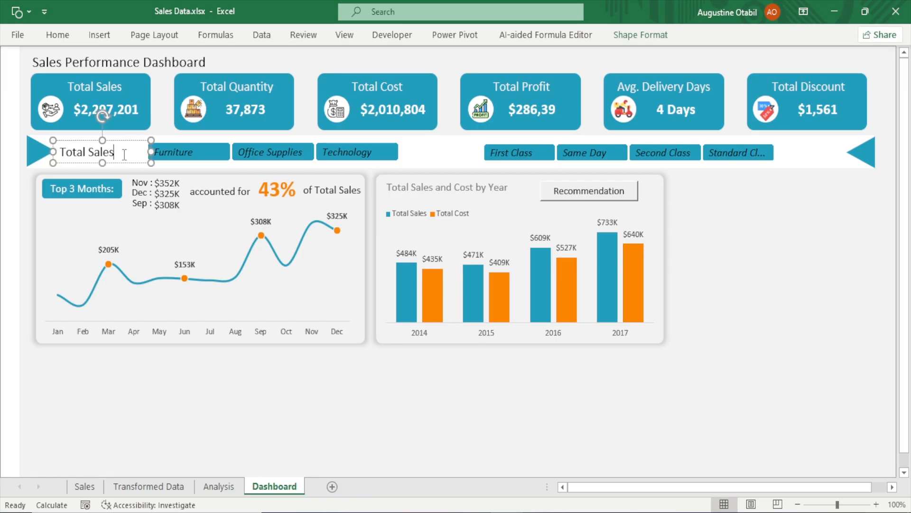
{"action": "key", "text": "BackSpace"}
{"action": "key", "text": "BackSpace"}
{"action": "key", "text": "BackSpace"}
{"action": "key", "text": "BackSpace"}
{"action": "key", "text": "BackSpace"}
{"action": "key", "text": "BackSpace"}
{"action": "key", "text": "BackSpace"}
{"action": "key", "text": "BackSpace"}
{"action": "key", "text": "BackSpace"}
{"action": "key", "text": "BackSpace"}
Format the Categories Filter label at 12 pt with an orange font colour, not bold
{"action": "left_click", "coordinate": [65, 40]}
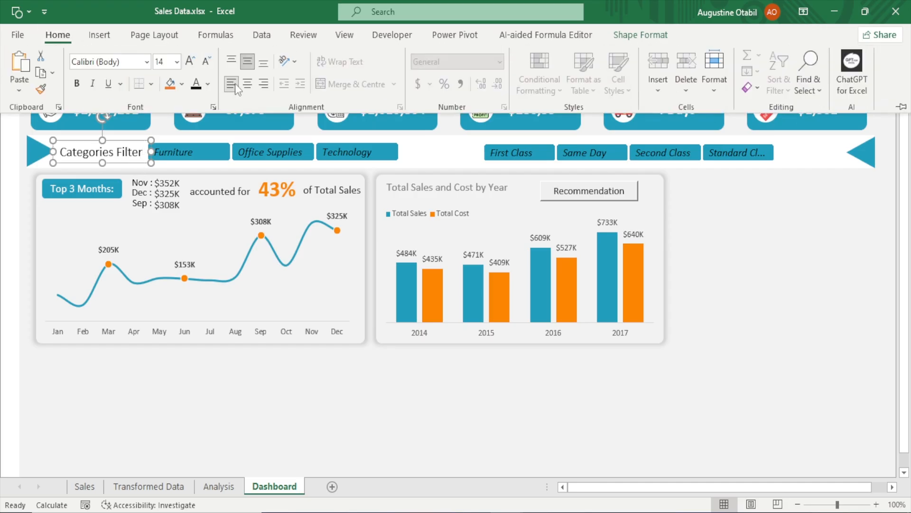
{"action": "left_click", "coordinate": [206, 63]}
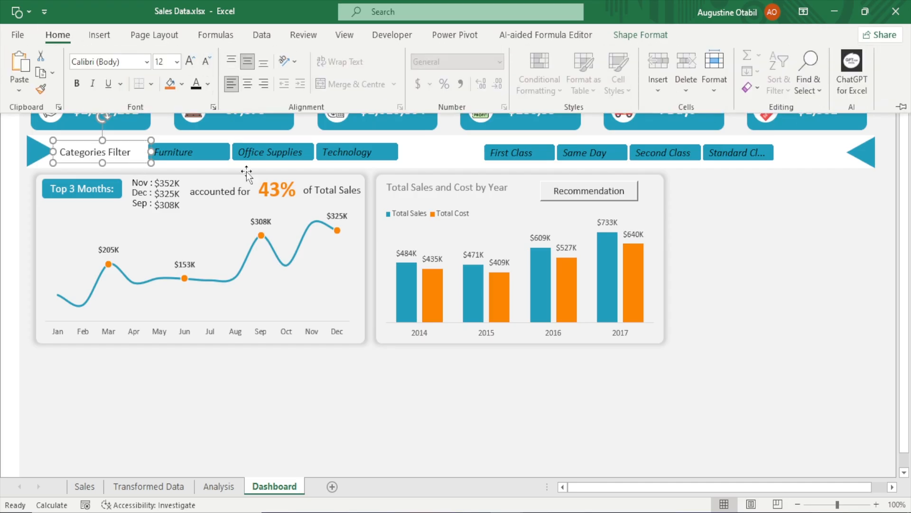
{"action": "left_click", "coordinate": [74, 85]}
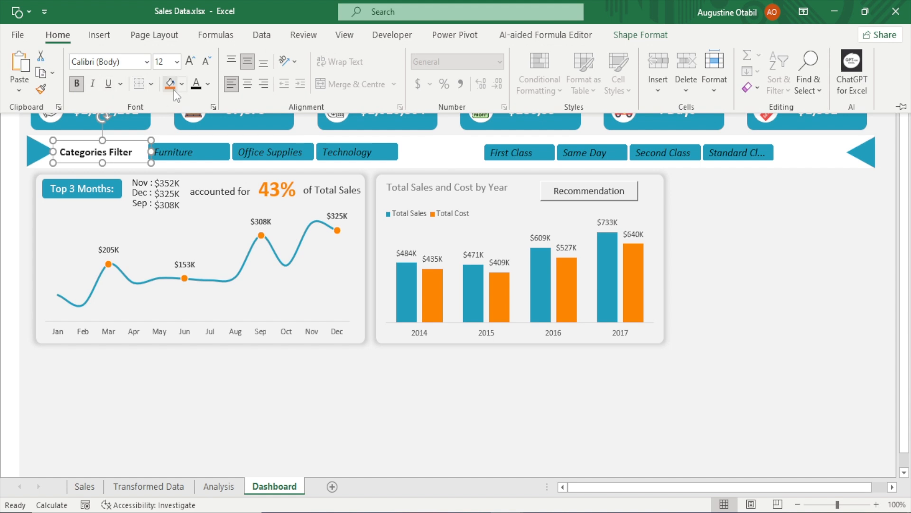
{"action": "left_click", "coordinate": [209, 84]}
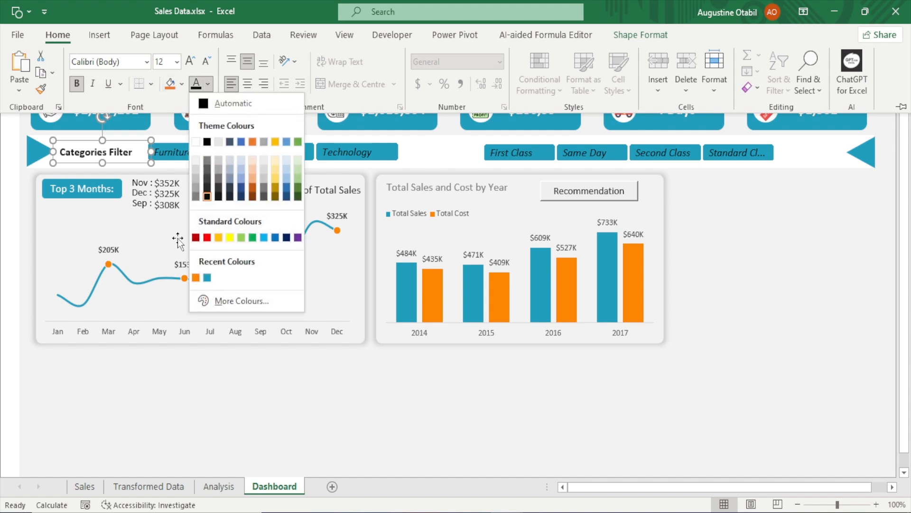
{"action": "left_click", "coordinate": [196, 277]}
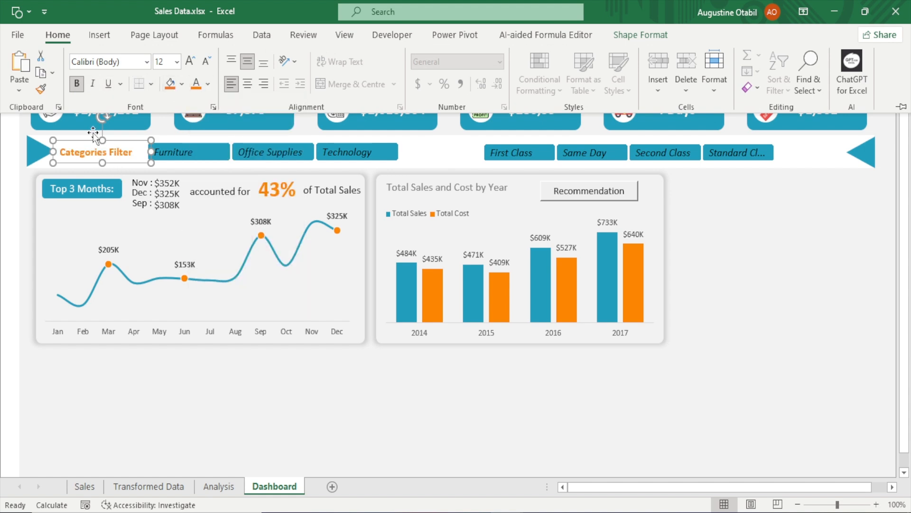
{"action": "left_click", "coordinate": [77, 84]}
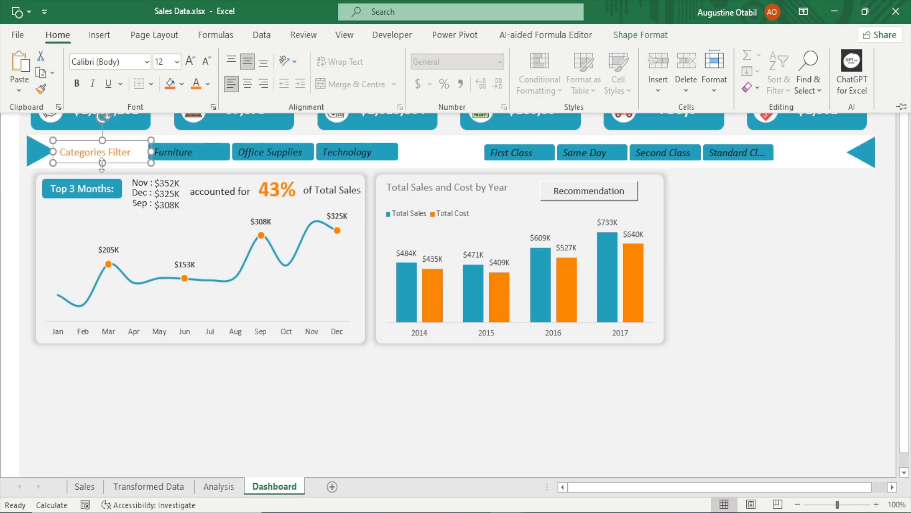
{"action": "key", "text": "ctrl+F1"}
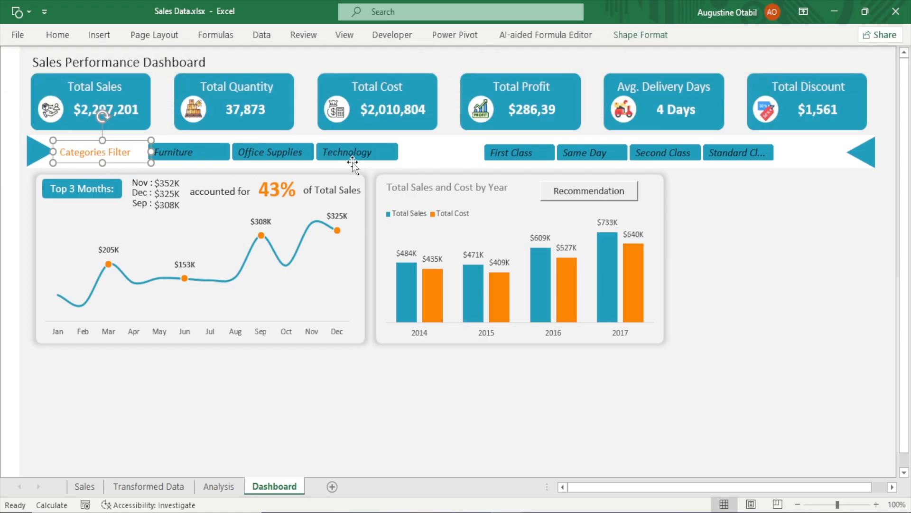
Narrow the Category slicer and nudge it three steps to the right
{"action": "left_click", "coordinate": [390, 163]}
{"action": "left_click_drag", "start_coordinate": [406, 152], "coordinate": [373, 166]}
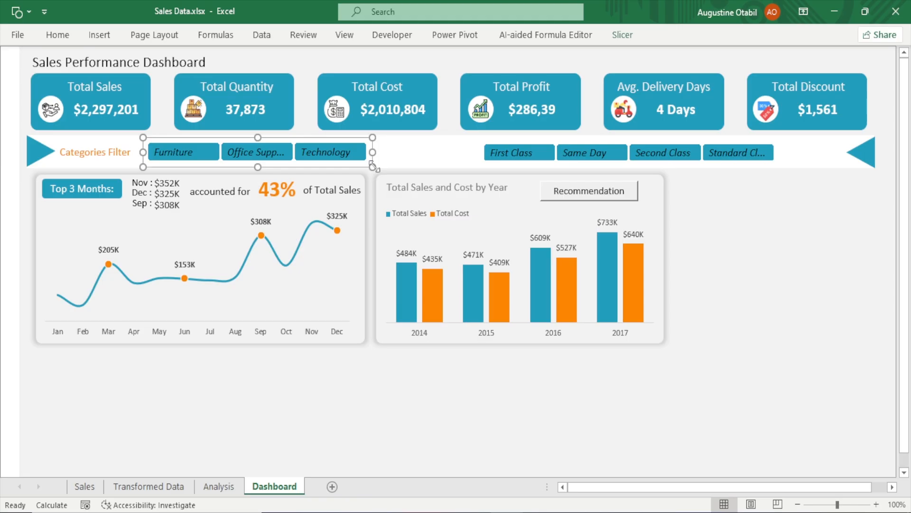
{"action": "key", "text": "Right"}
{"action": "key", "text": "Right"}
{"action": "key", "text": "Right"}
{"action": "key", "text": "Right"}
{"action": "key", "text": "Right"}
{"action": "key", "text": "Right"}
{"action": "key", "text": "Right"}
{"action": "key", "text": "Right"}
{"action": "key", "text": "Right"}
{"action": "key", "text": "Right"}
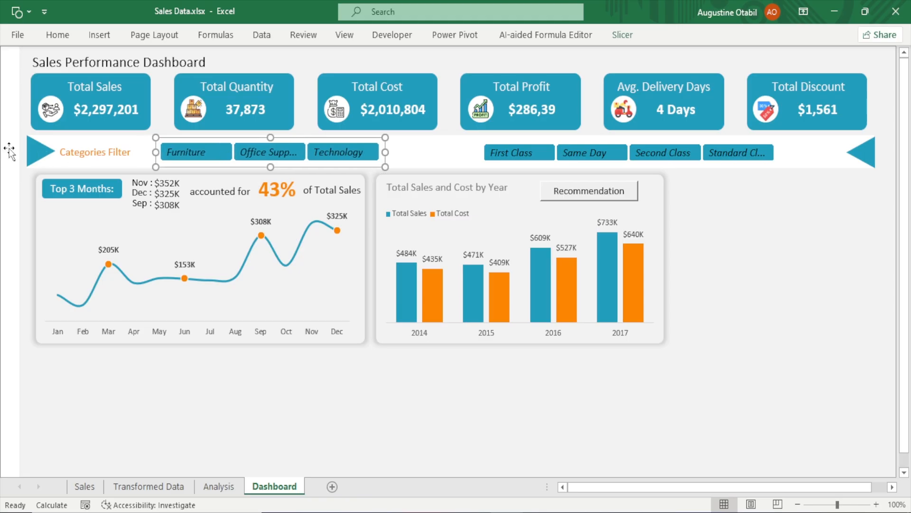
Append a right-pointing triangle symbol ▶ to the end of the Categories Filter label
{"action": "left_click", "coordinate": [133, 152]}
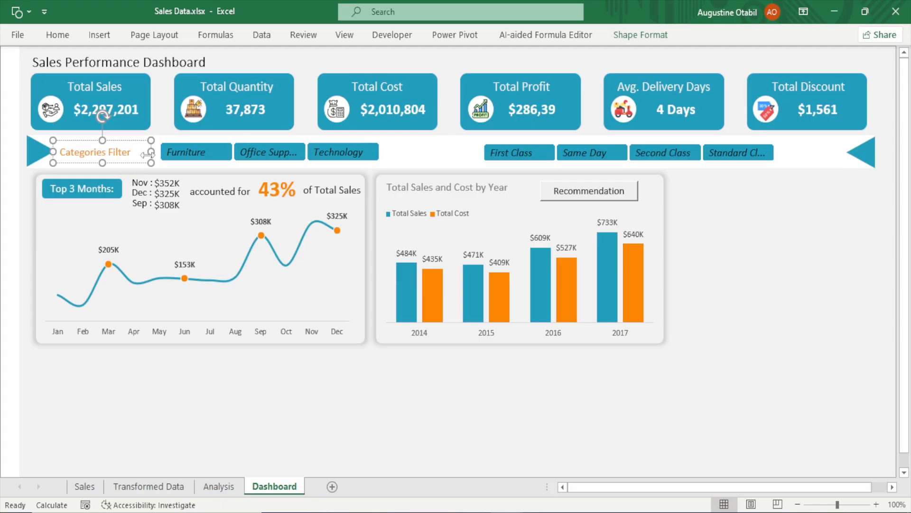
{"action": "key", "text": "super+period"}
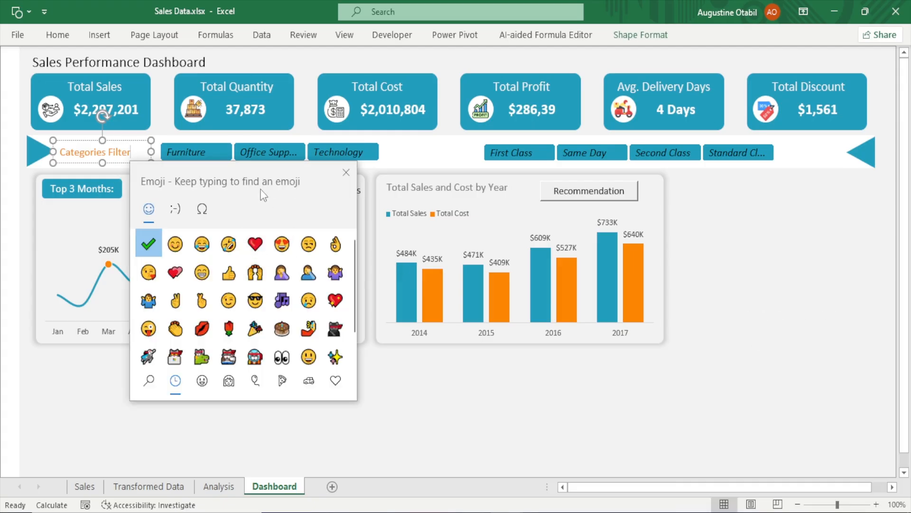
{"action": "left_click", "coordinate": [206, 206]}
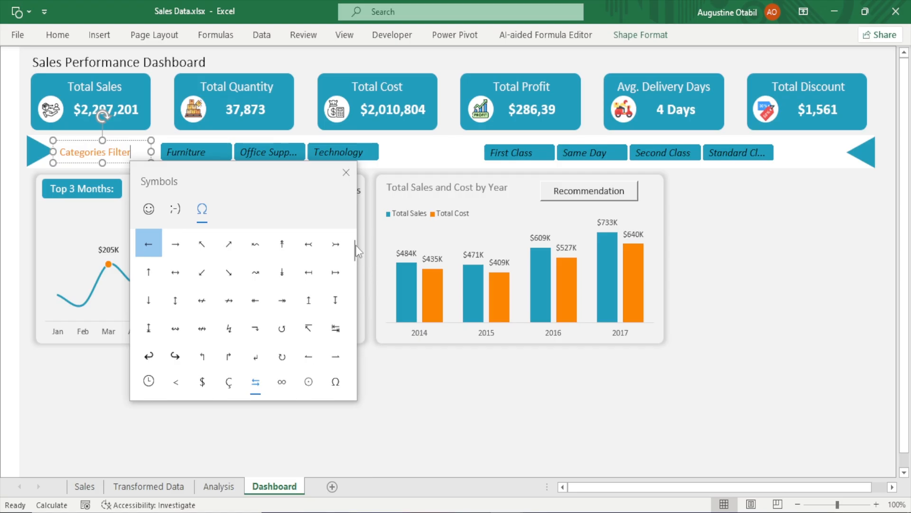
{"action": "left_click_drag", "start_coordinate": [353, 248], "coordinate": [347, 305]}
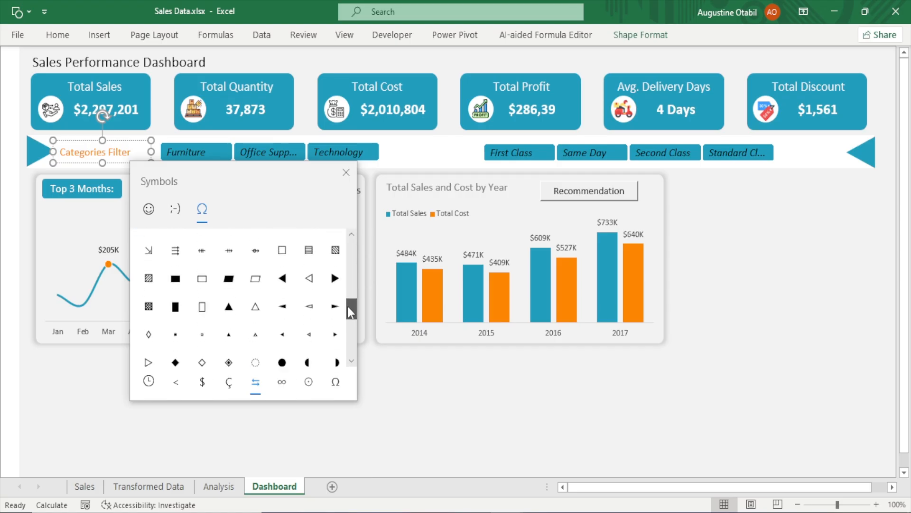
{"action": "left_click", "coordinate": [335, 278]}
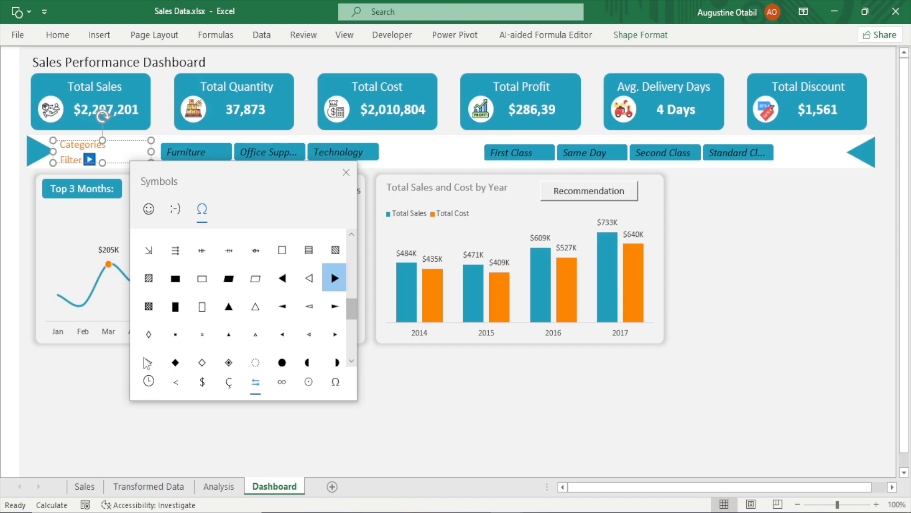
{"action": "left_click", "coordinate": [354, 174]}
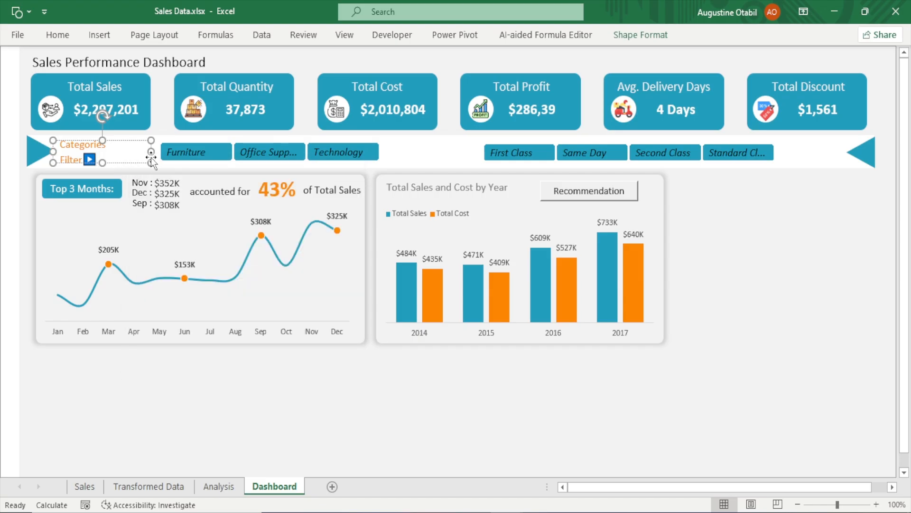
Widen the Categories Filter text box so the label and arrow fit on one line
{"action": "left_click_drag", "start_coordinate": [151, 151], "coordinate": [154, 152]}
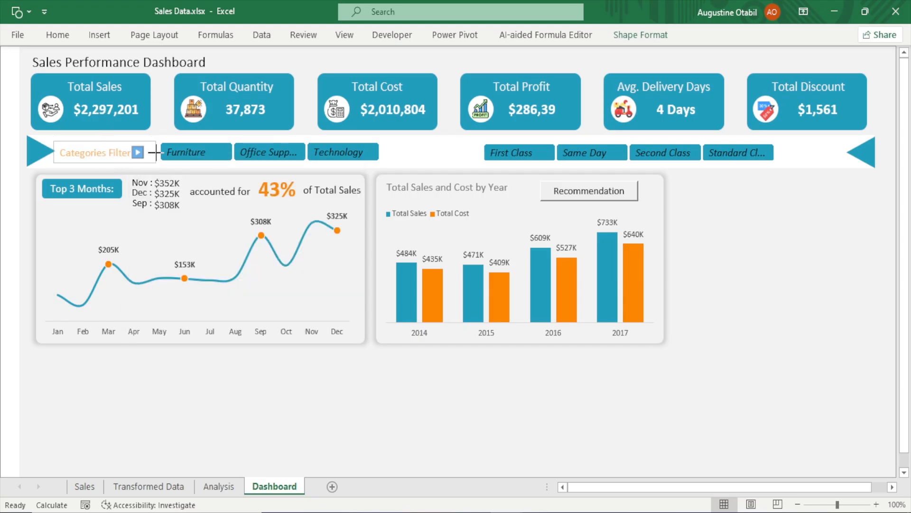
{"action": "left_click", "coordinate": [563, 459]}
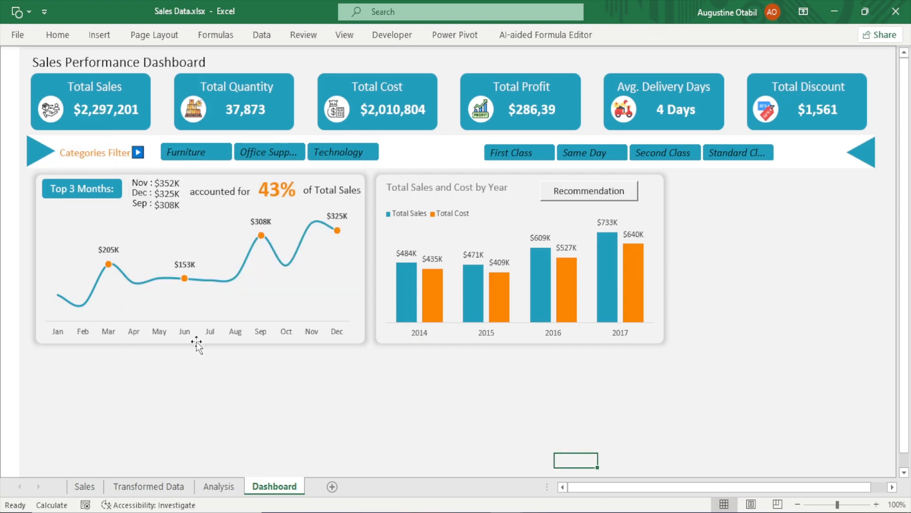
{"action": "left_click", "coordinate": [153, 155]}
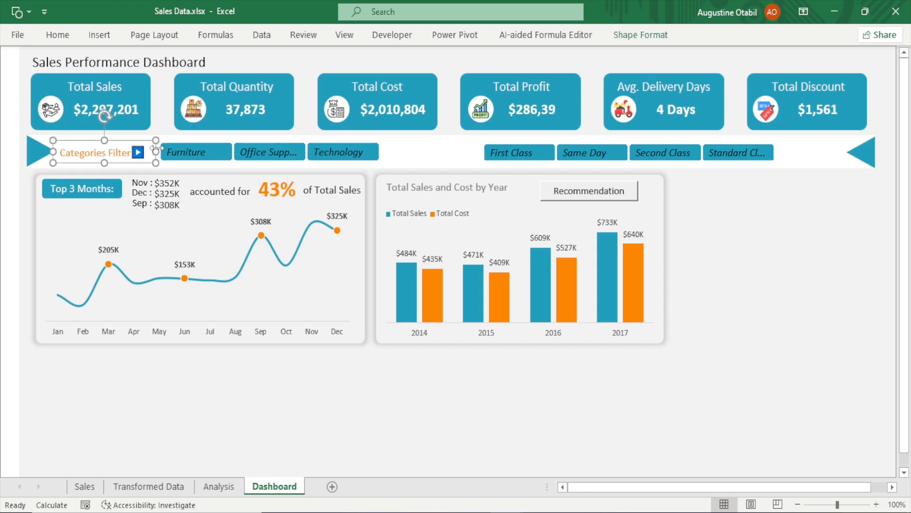
Nudge the Category slicer three steps to the left
{"action": "left_click", "coordinate": [179, 143]}
{"action": "key", "text": "Left"}
{"action": "key", "text": "Left"}
{"action": "key", "text": "Left"}
{"action": "key", "text": "Left"}
{"action": "key", "text": "Left"}
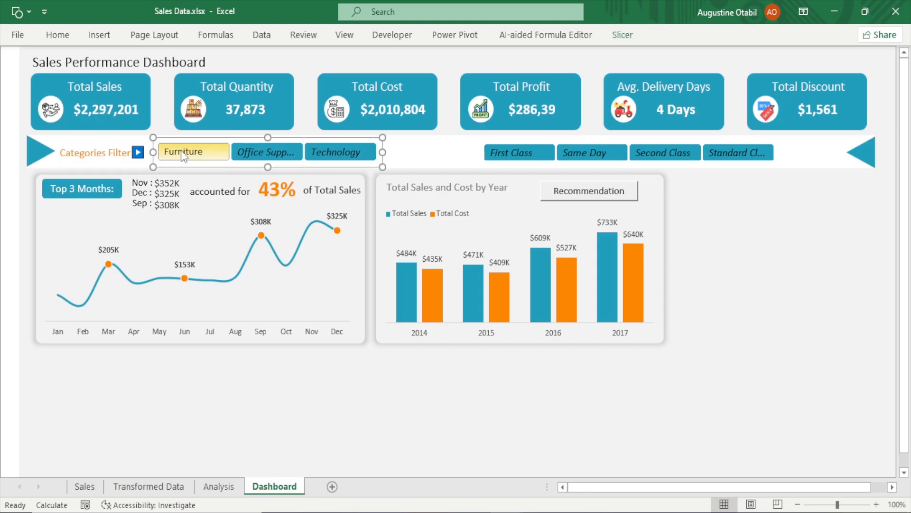
{"action": "left_click", "coordinate": [332, 416]}
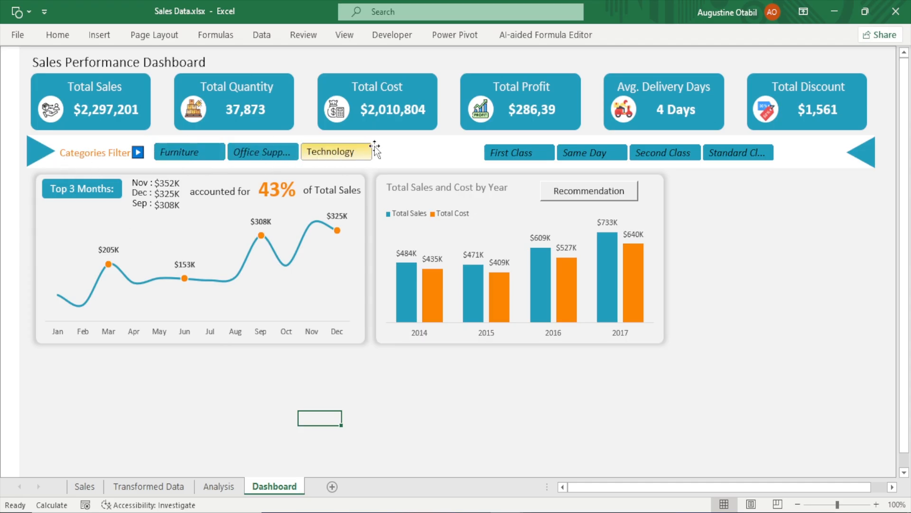
Duplicate the Categories Filter label beside the ship mode slicer and rename the copy Ship Mode Filter
{"action": "left_click", "coordinate": [90, 160]}
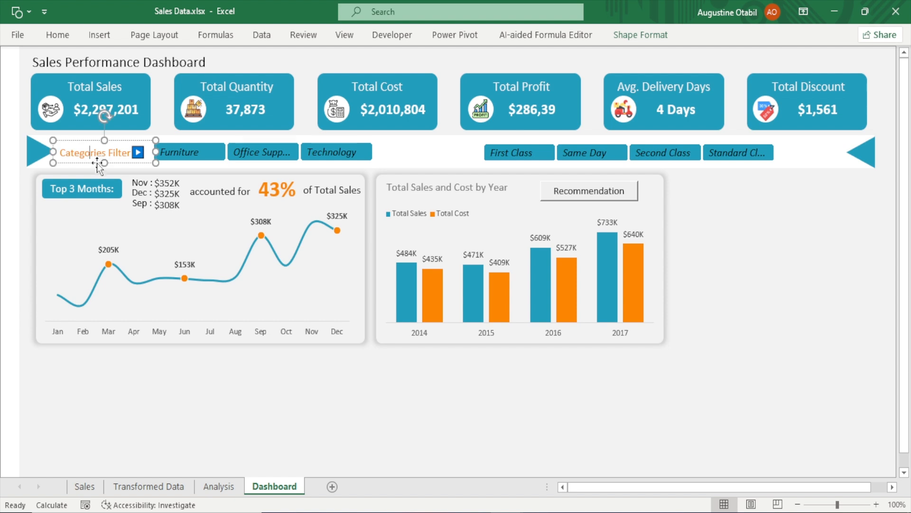
{"action": "left_click_drag", "start_coordinate": [95, 164], "coordinate": [451, 167]}
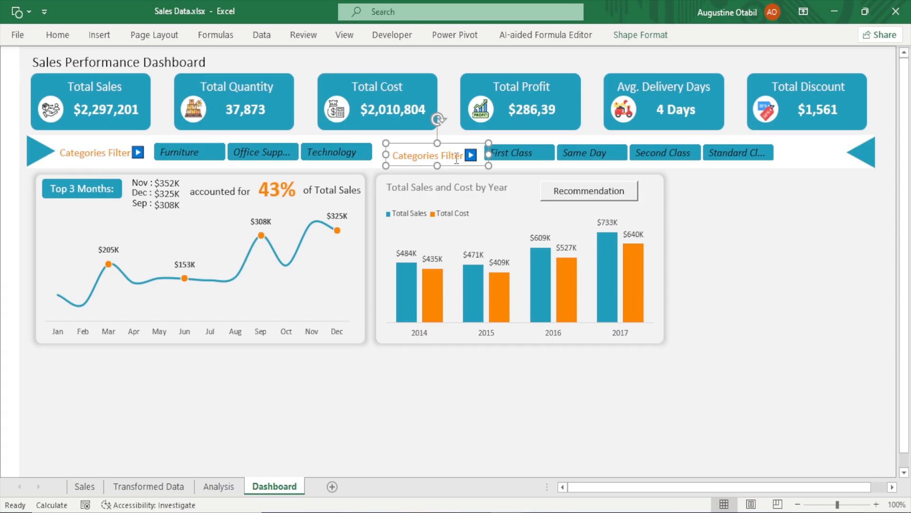
{"action": "left_click", "coordinate": [440, 155]}
{"action": "key", "text": "BackSpace"}
{"action": "key", "text": "BackSpace"}
{"action": "key", "text": "BackSpace"}
{"action": "key", "text": "BackSpace"}
{"action": "key", "text": "BackSpace"}
{"action": "key", "text": "BackSpace"}
{"action": "key", "text": "BackSpace"}
{"action": "key", "text": "BackSpace"}
{"action": "key", "text": "BackSpace"}
{"action": "key", "text": "BackSpace"}
{"action": "key", "text": "BackSpace"}
{"action": "type", "text": "Ship"}
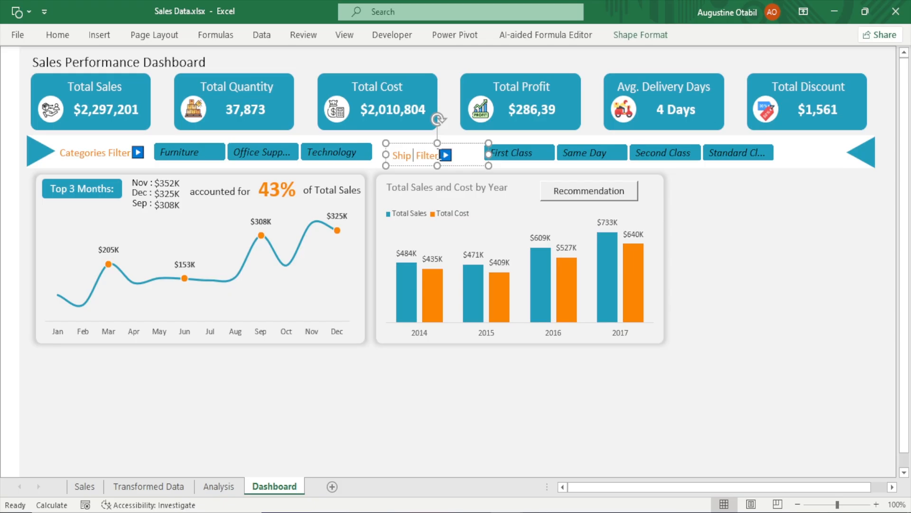
{"action": "type", "text": "Mode"}
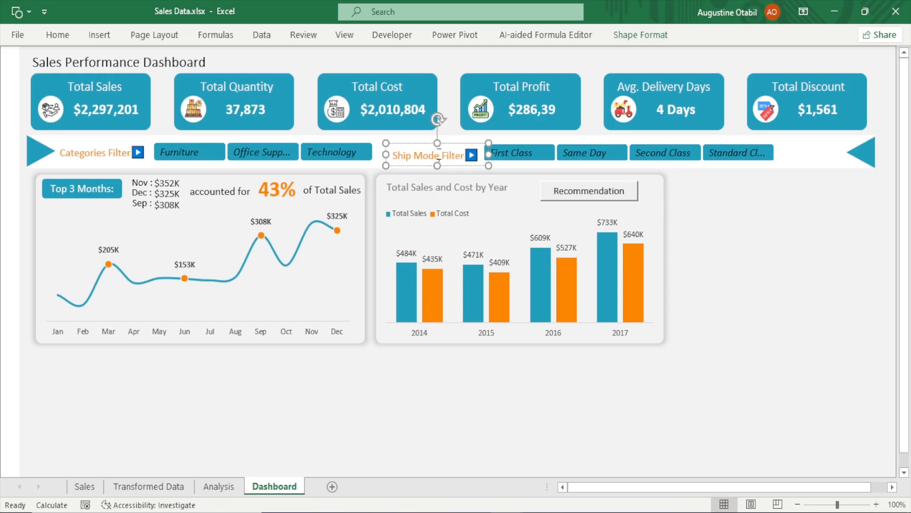
{"action": "left_click", "coordinate": [704, 275]}
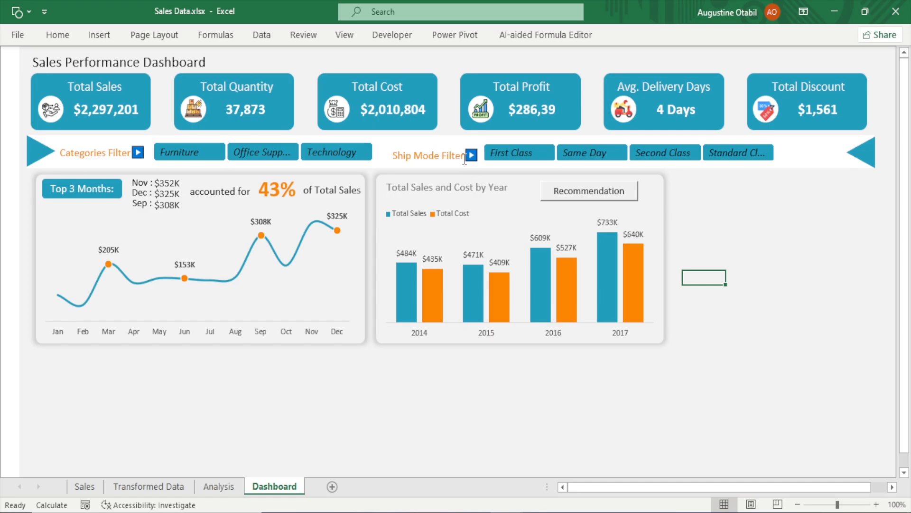
Nudge the Ship Mode Filter label up three steps and the Categories Filter label up one step to align them
{"action": "left_click", "coordinate": [459, 164]}
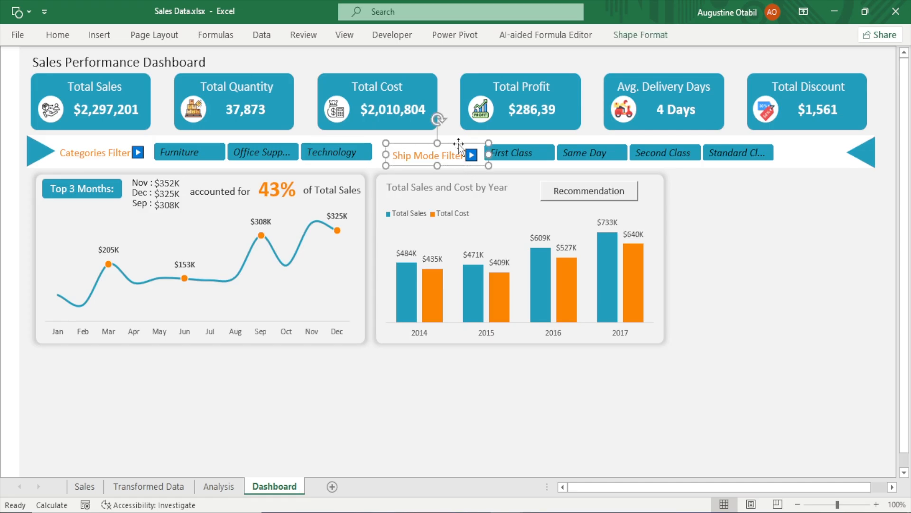
{"action": "key", "text": "Up"}
{"action": "key", "text": "Up"}
{"action": "key", "text": "Up"}
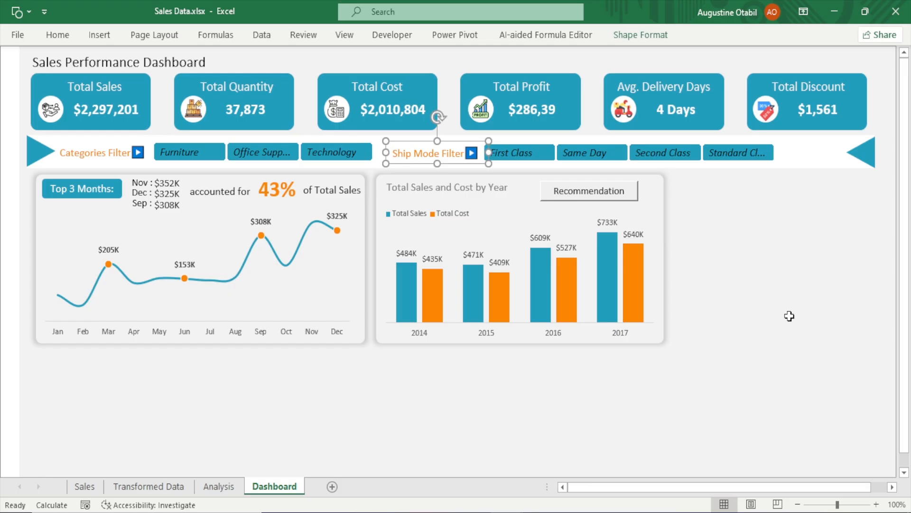
{"action": "left_click", "coordinate": [789, 317]}
{"action": "left_click", "coordinate": [130, 163]}
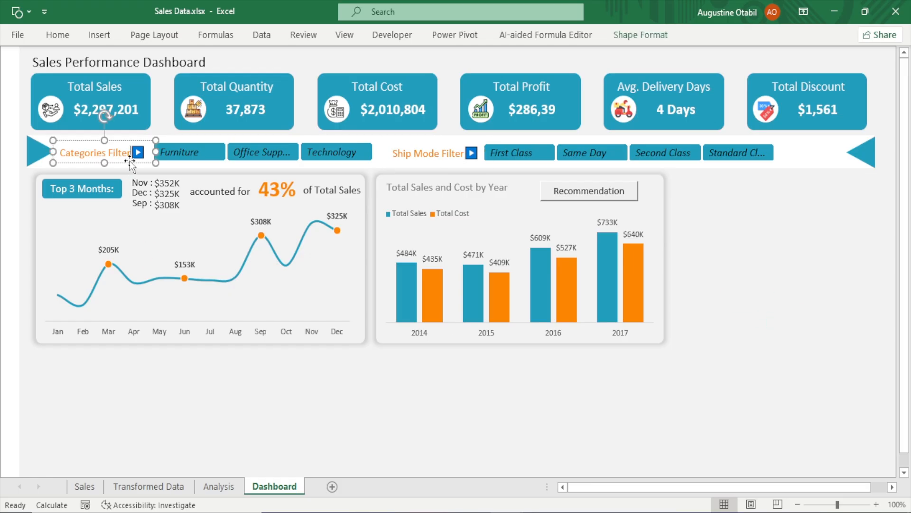
{"action": "key", "text": "Up"}
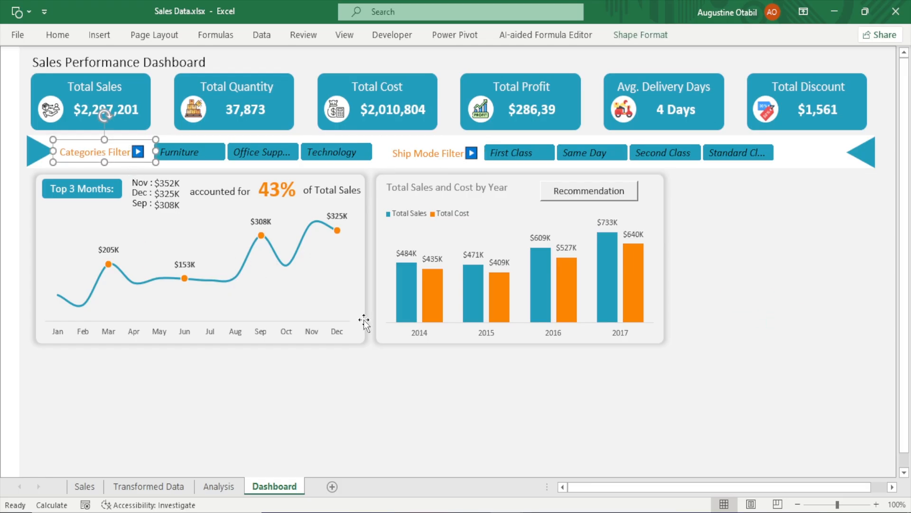
{"action": "left_click", "coordinate": [716, 289]}
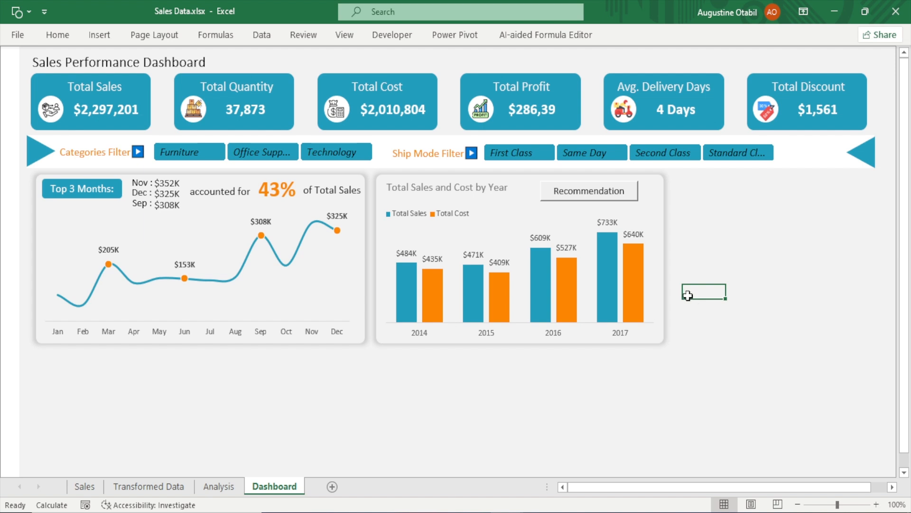
Test the Ship Mode slicer by selecting different ship modes and checking the dashboard response
{"action": "left_click", "coordinate": [536, 152]}
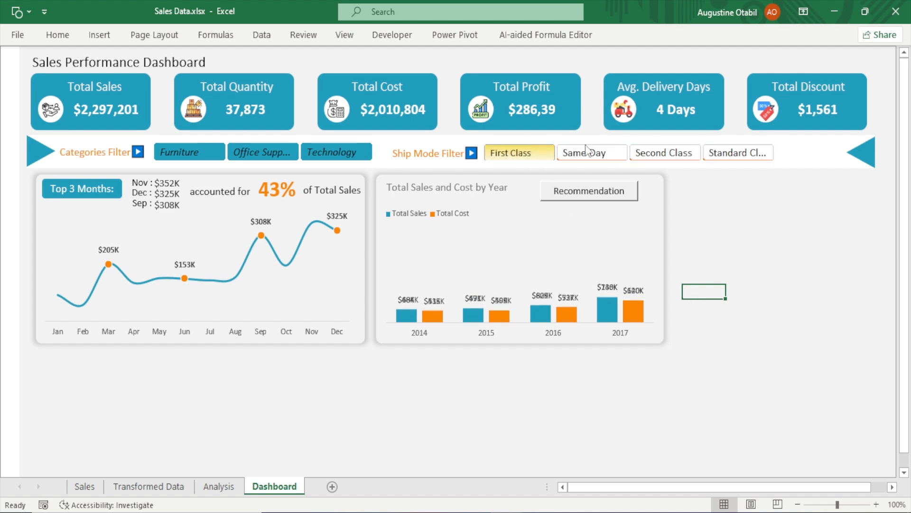
{"action": "left_click", "coordinate": [659, 155]}
{"action": "left_click", "coordinate": [735, 149]}
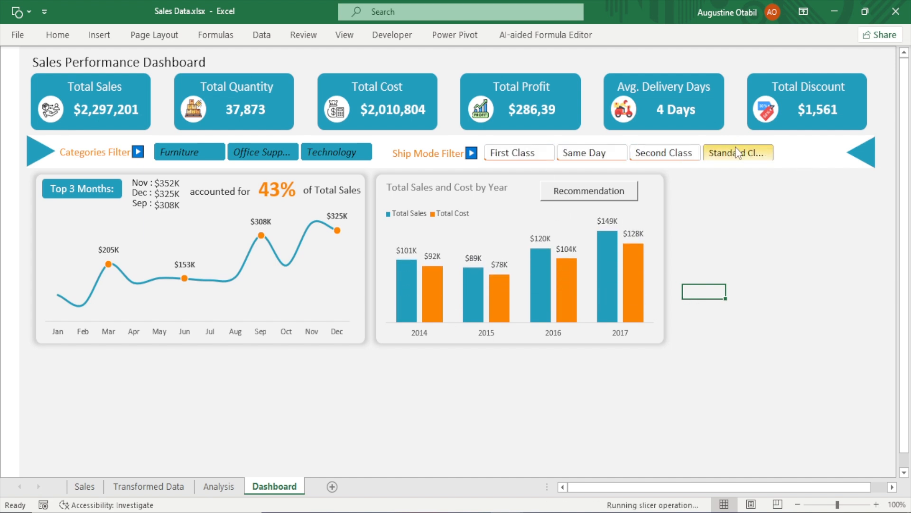
{"action": "left_click", "coordinate": [565, 154]}
{"action": "left_click", "coordinate": [520, 156]}
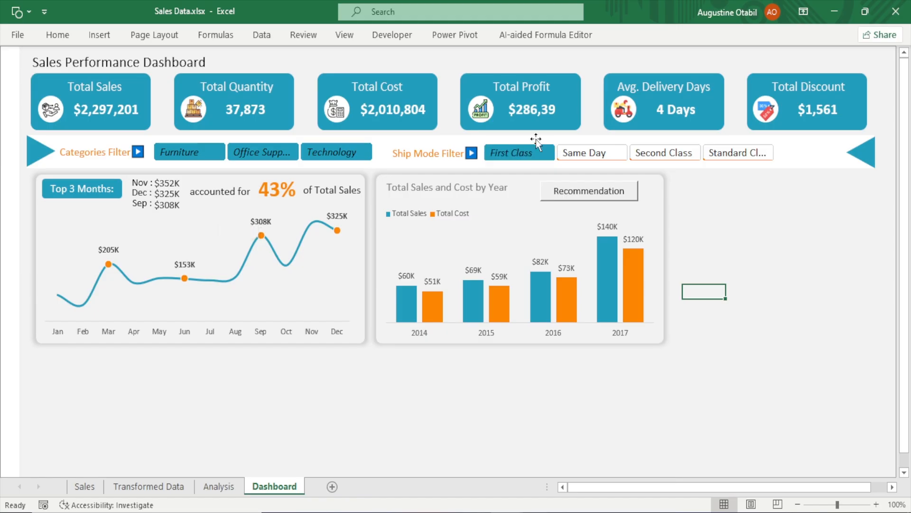
{"action": "left_click", "coordinate": [594, 156], "text": "ctrl"}
{"action": "left_click", "coordinate": [656, 156], "text": "ctrl"}
{"action": "left_click", "coordinate": [738, 152], "text": "ctrl"}
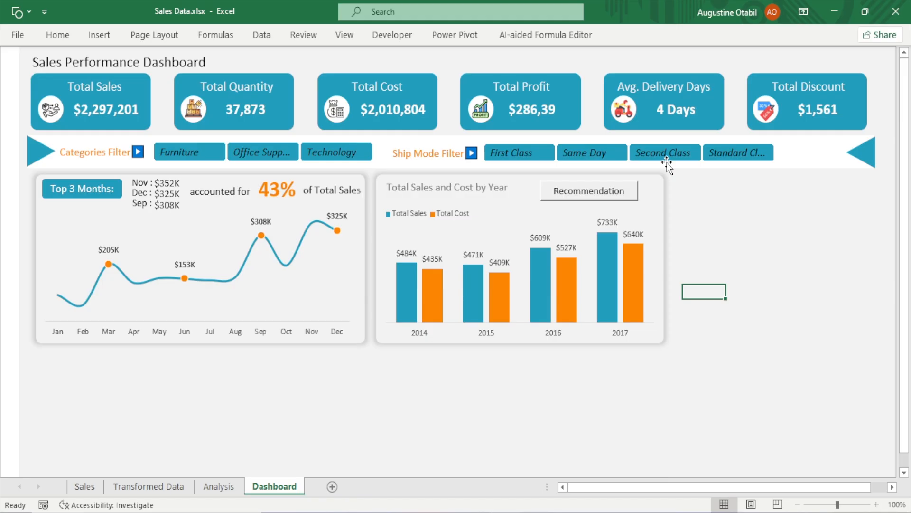
Connect the Ship Mode slicer to the KPIs and PivotTable3 pivot tables in Report Connections
{"action": "left_click", "coordinate": [666, 164]}
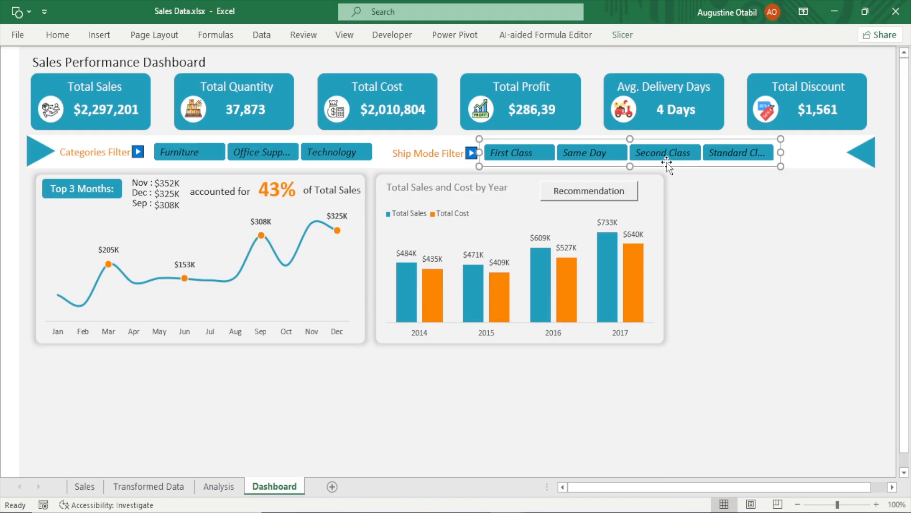
{"action": "left_click", "coordinate": [630, 35]}
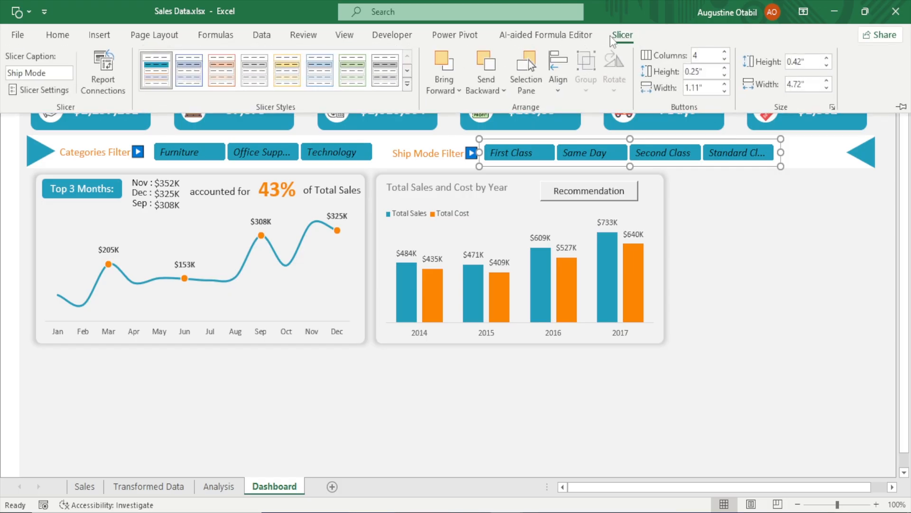
{"action": "left_click", "coordinate": [105, 67]}
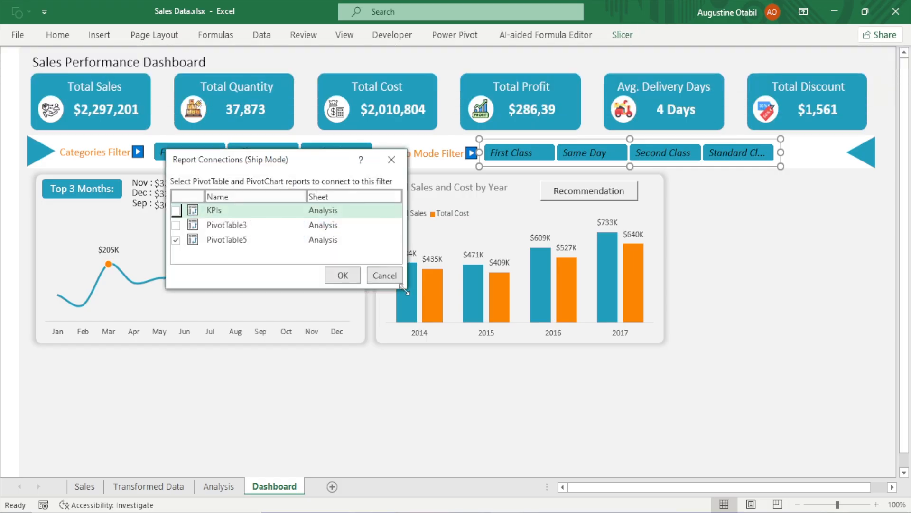
{"action": "left_click_drag", "start_coordinate": [404, 286], "coordinate": [453, 373]}
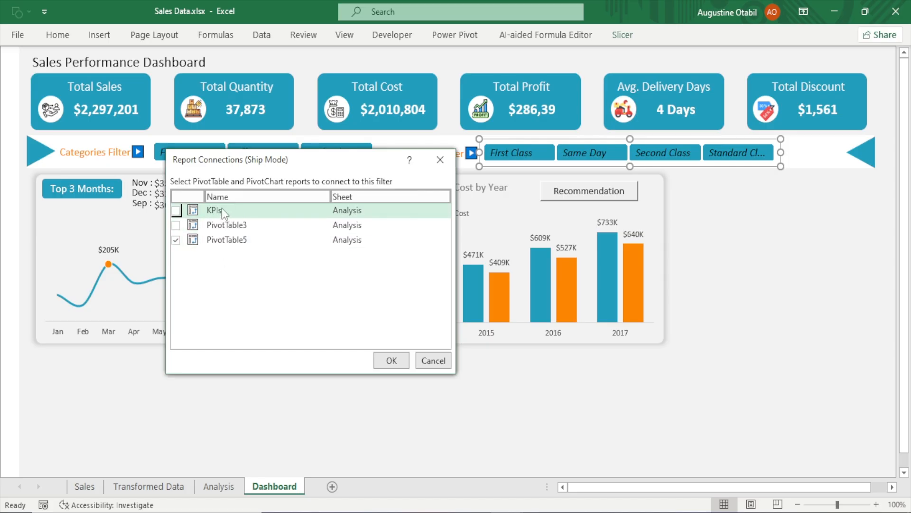
{"action": "left_click", "coordinate": [175, 210]}
{"action": "left_click", "coordinate": [176, 225]}
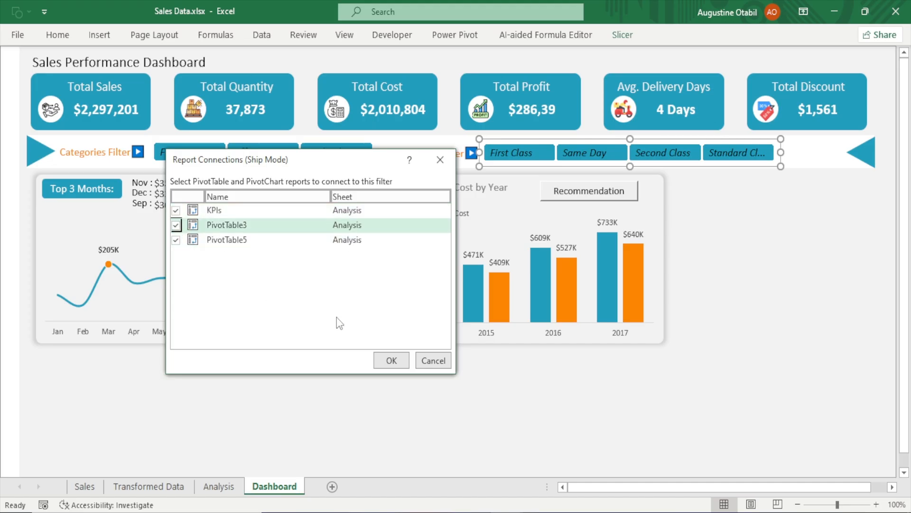
{"action": "left_click", "coordinate": [390, 365]}
{"action": "left_click", "coordinate": [793, 265]}
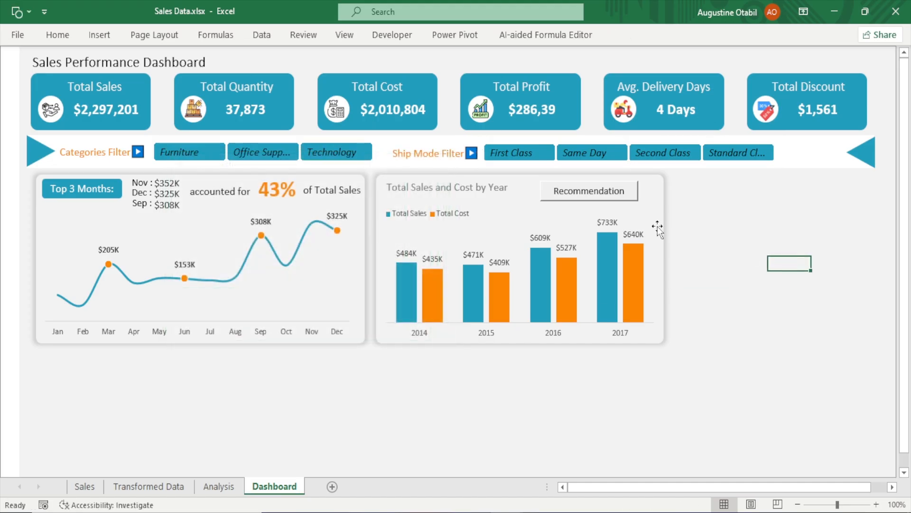
Test both slicers by selecting various ship modes and categories and checking the KPI cards and charts
{"action": "left_click", "coordinate": [600, 154]}
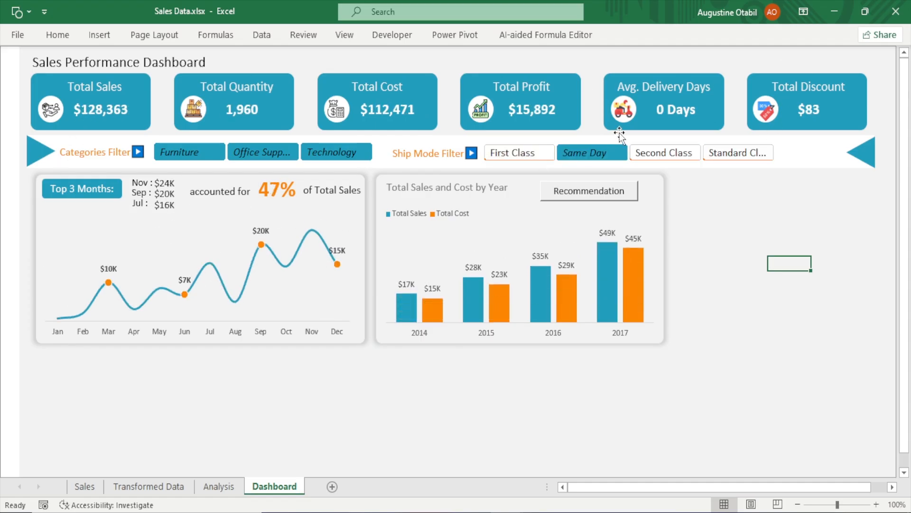
{"action": "left_click", "coordinate": [671, 152]}
{"action": "left_click", "coordinate": [717, 154]}
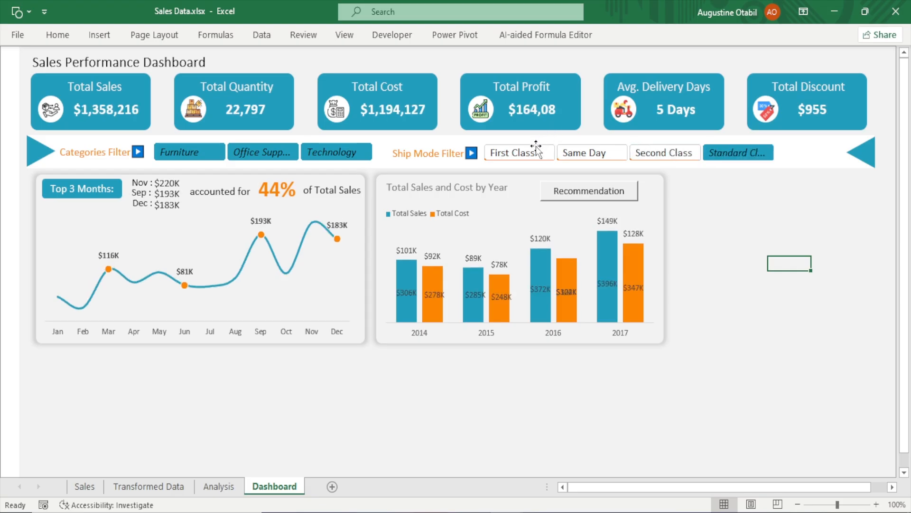
{"action": "left_click", "coordinate": [536, 152]}
{"action": "left_click", "coordinate": [335, 151]}
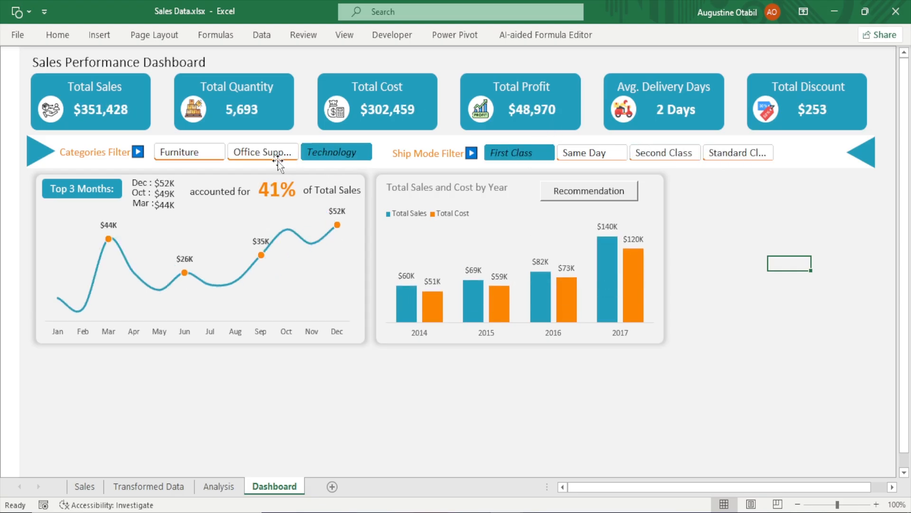
{"action": "left_click", "coordinate": [278, 160]}
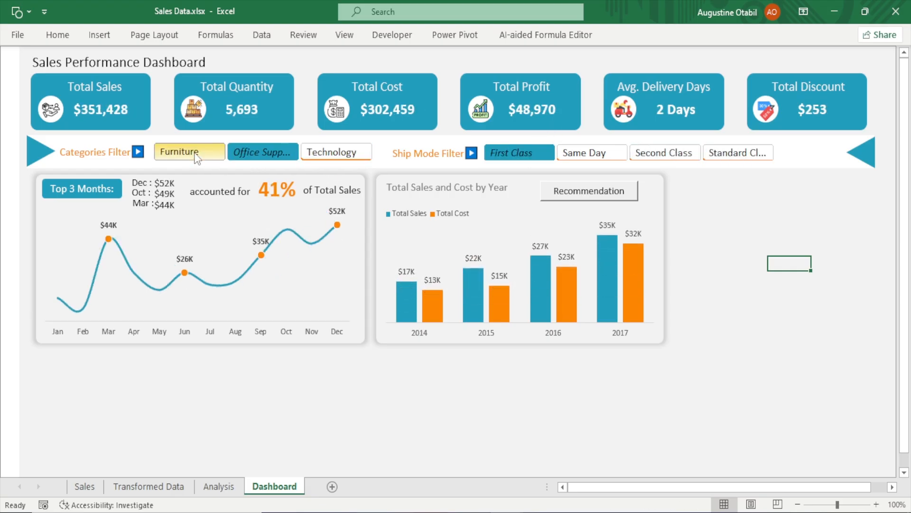
{"action": "left_click", "coordinate": [197, 156]}
{"action": "left_click", "coordinate": [263, 153]}
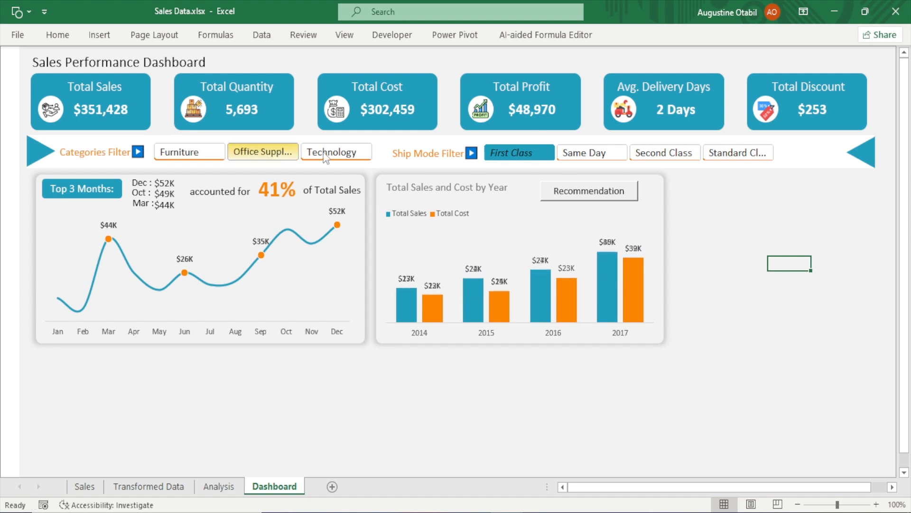
Connect the Category slicer to the KPIs and PivotTable3 pivot tables in Report Connections
{"action": "left_click", "coordinate": [299, 166]}
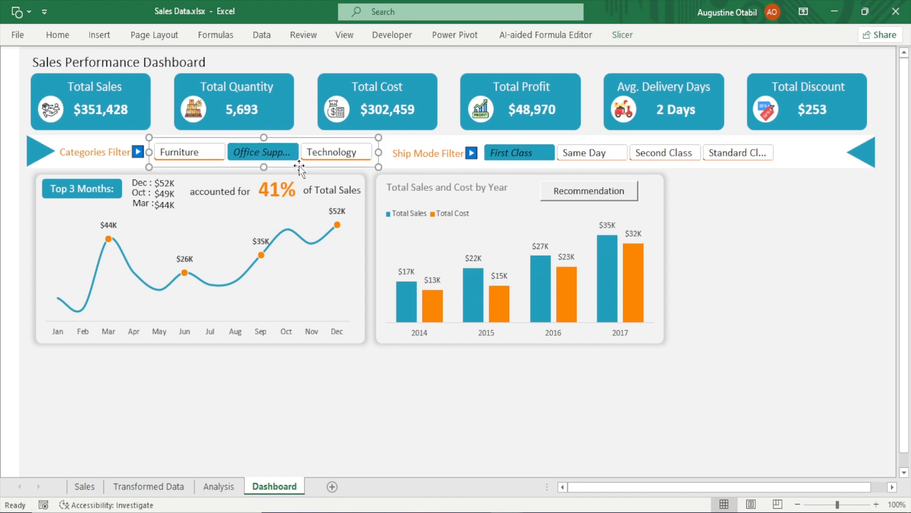
{"action": "left_click", "coordinate": [624, 36]}
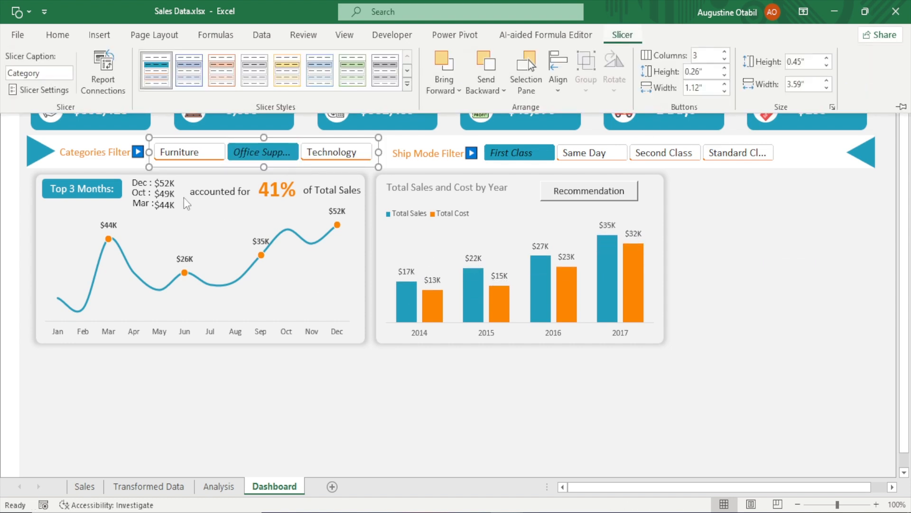
{"action": "left_click", "coordinate": [103, 92]}
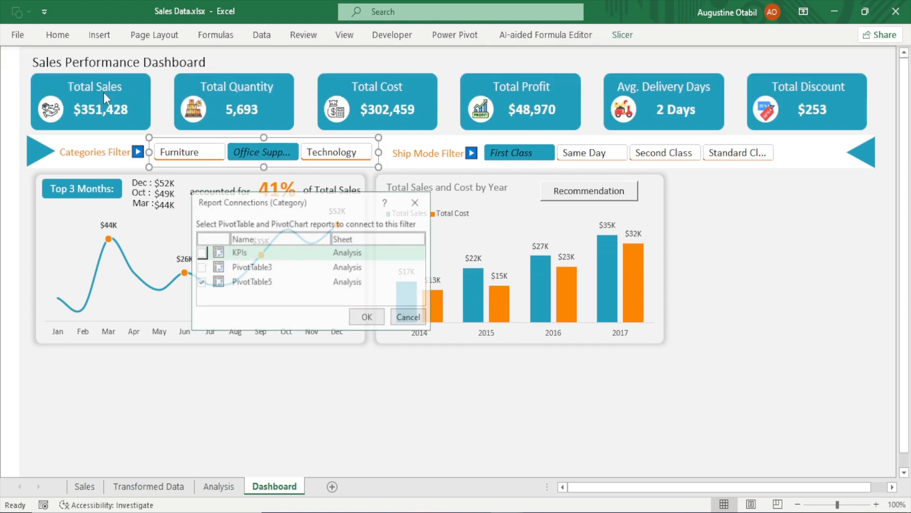
{"action": "left_click", "coordinate": [201, 252]}
{"action": "left_click", "coordinate": [200, 267]}
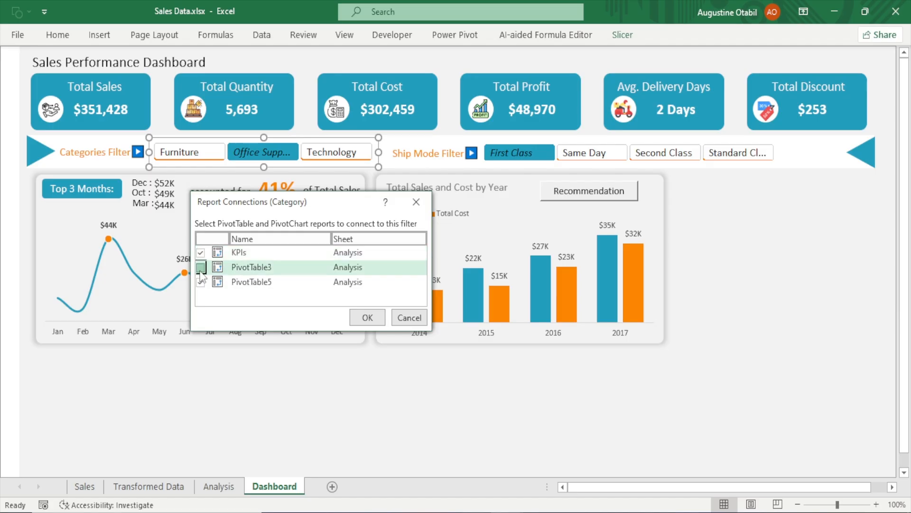
{"action": "left_click", "coordinate": [365, 318]}
{"action": "left_click", "coordinate": [404, 417]}
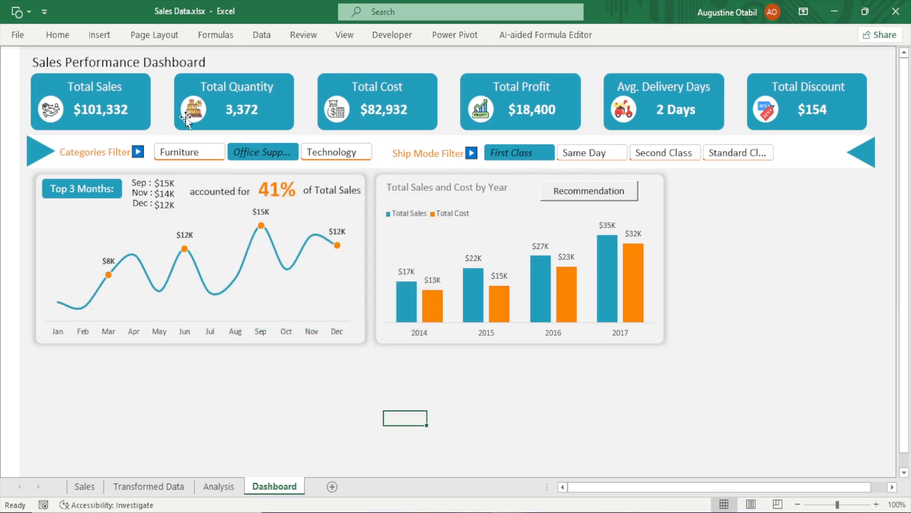
Test the connected slicers by selecting categories and ship modes and checking the dashboard updates
{"action": "left_click", "coordinate": [191, 153]}
{"action": "left_click", "coordinate": [273, 153]}
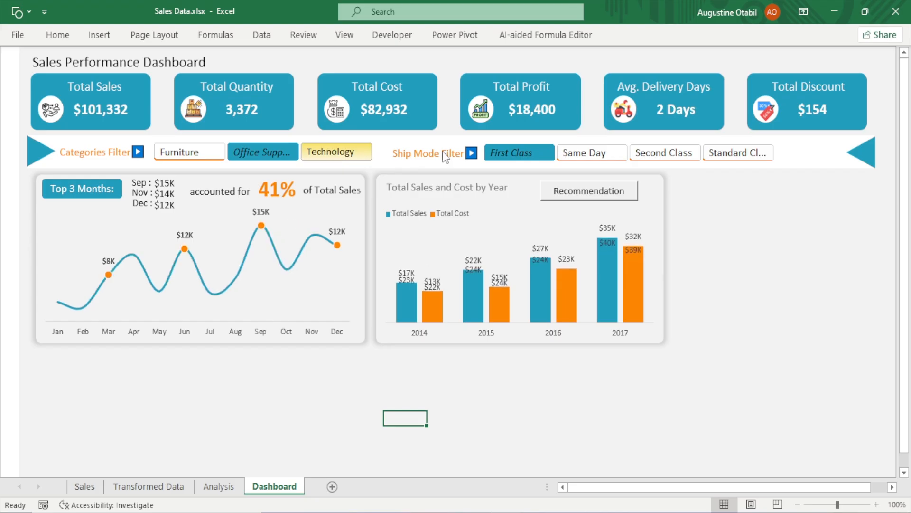
{"action": "left_click", "coordinate": [619, 159]}
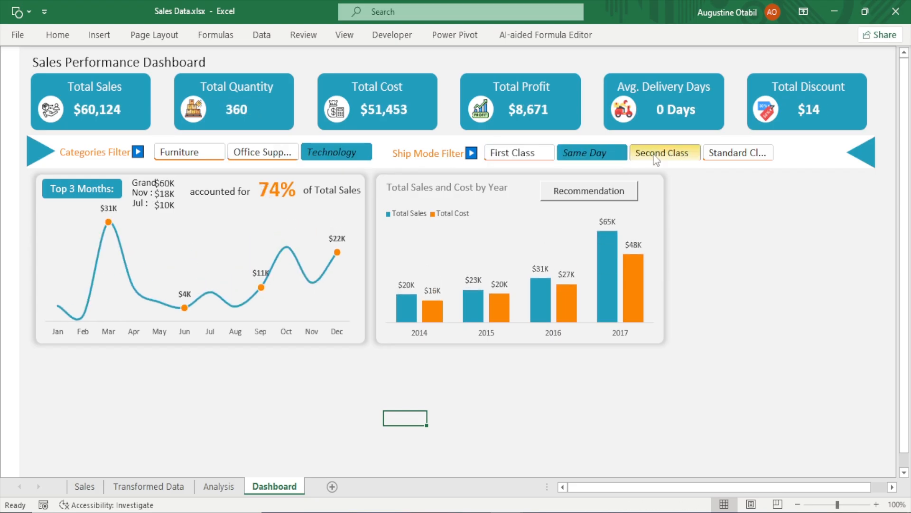
{"action": "left_click", "coordinate": [696, 156]}
{"action": "left_click", "coordinate": [737, 143]}
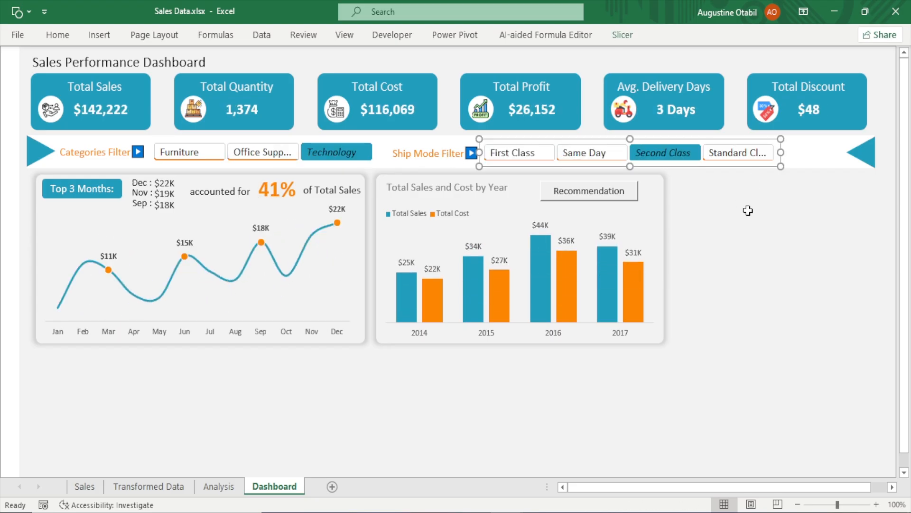
{"action": "left_click", "coordinate": [736, 261]}
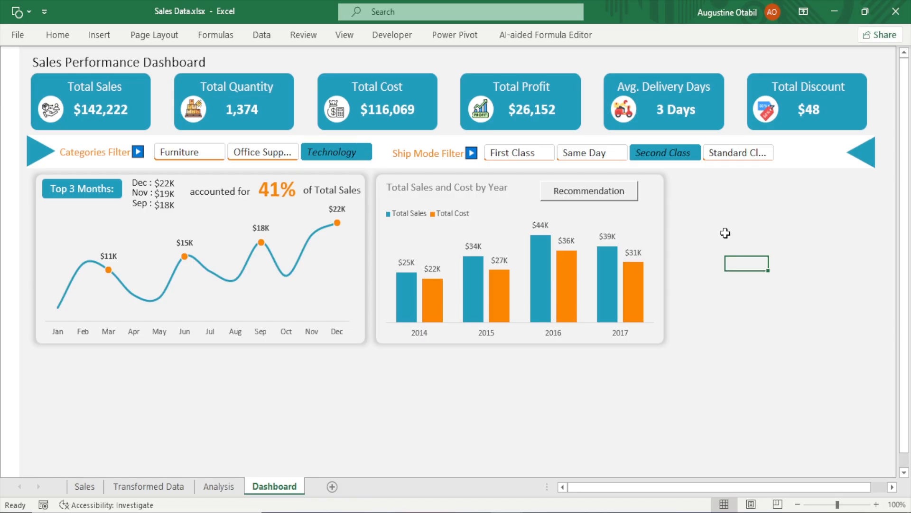